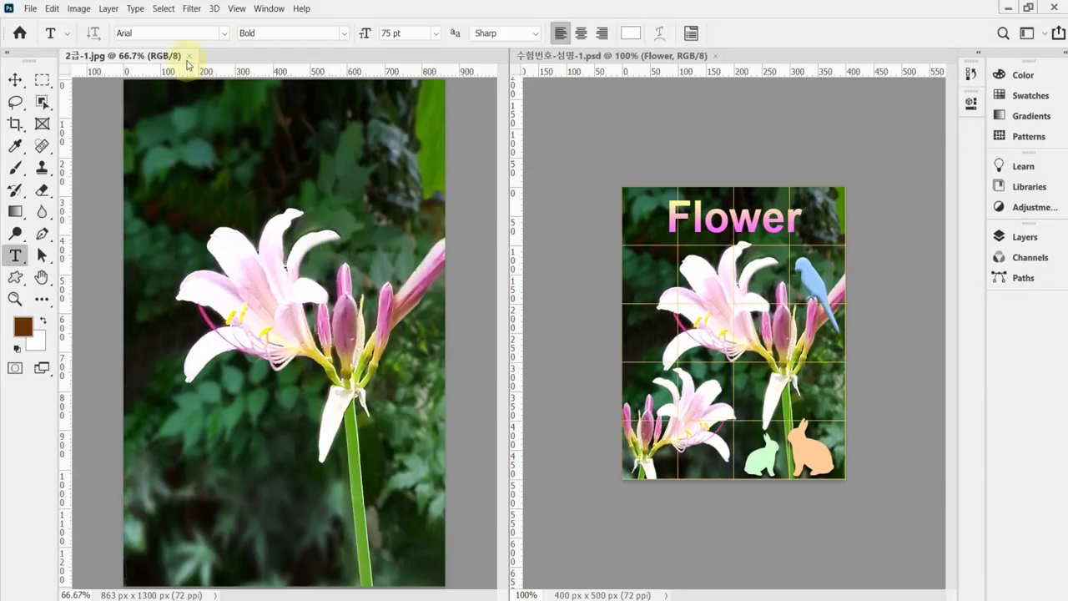
Step: Create a 400 x 500 pixel RGB document at 72 pixels/inch with a white background and show its grid
key("ctrl+n")
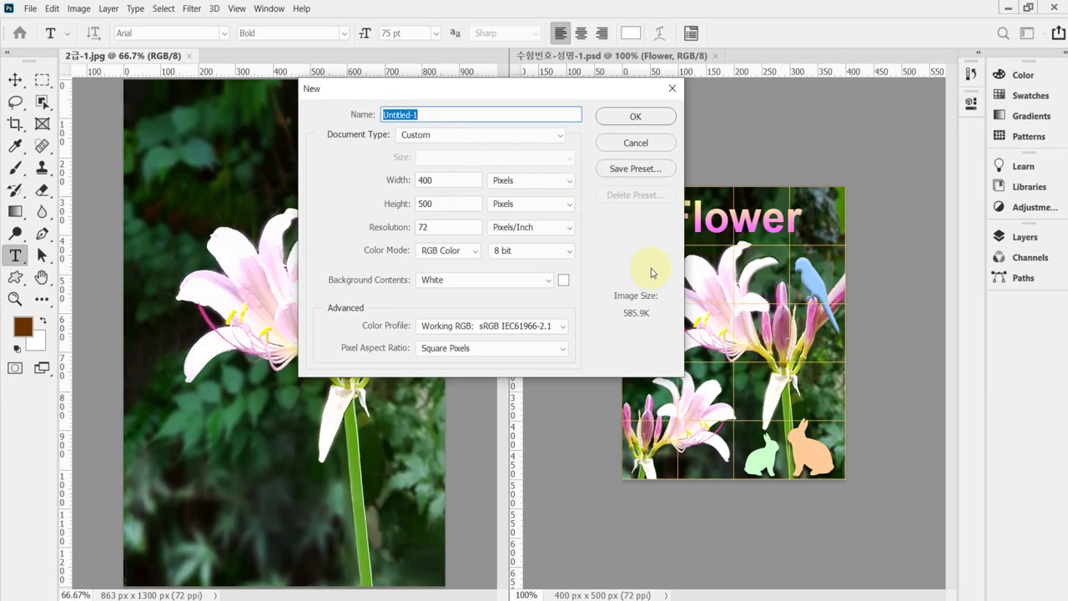
key("Return")
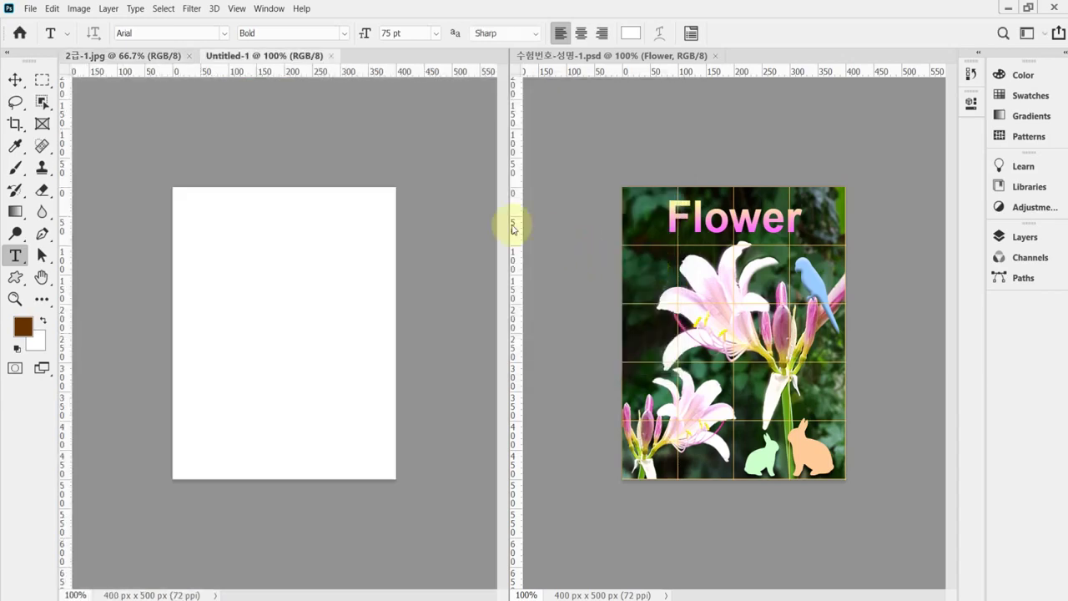
key("ctrl+apostrophe")
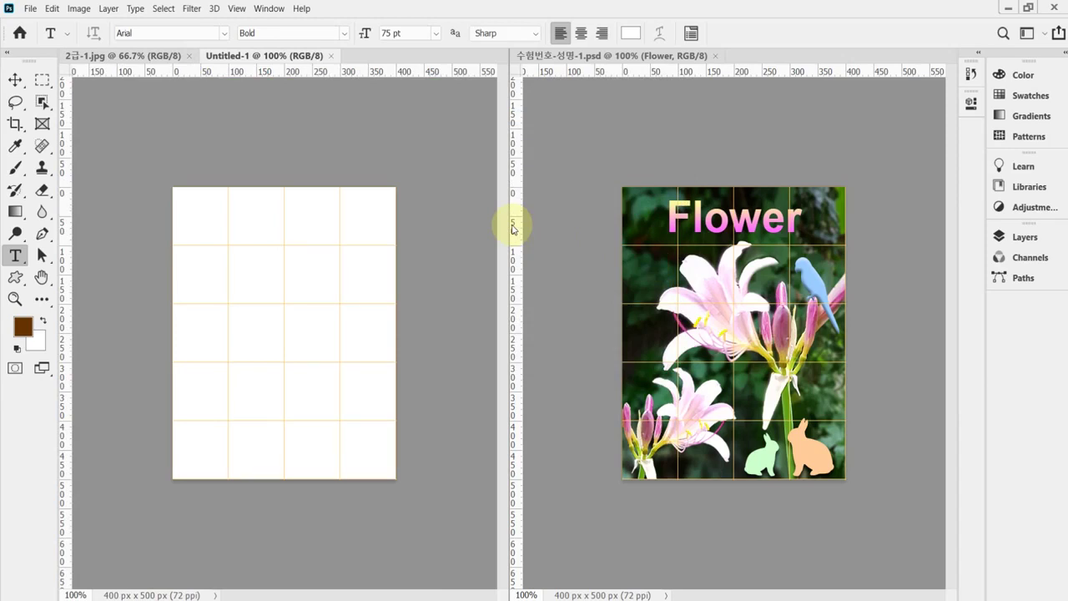
Step: Copy the entire 2급-1.jpg photo and paste it into the new blank document
left_click(98, 60)
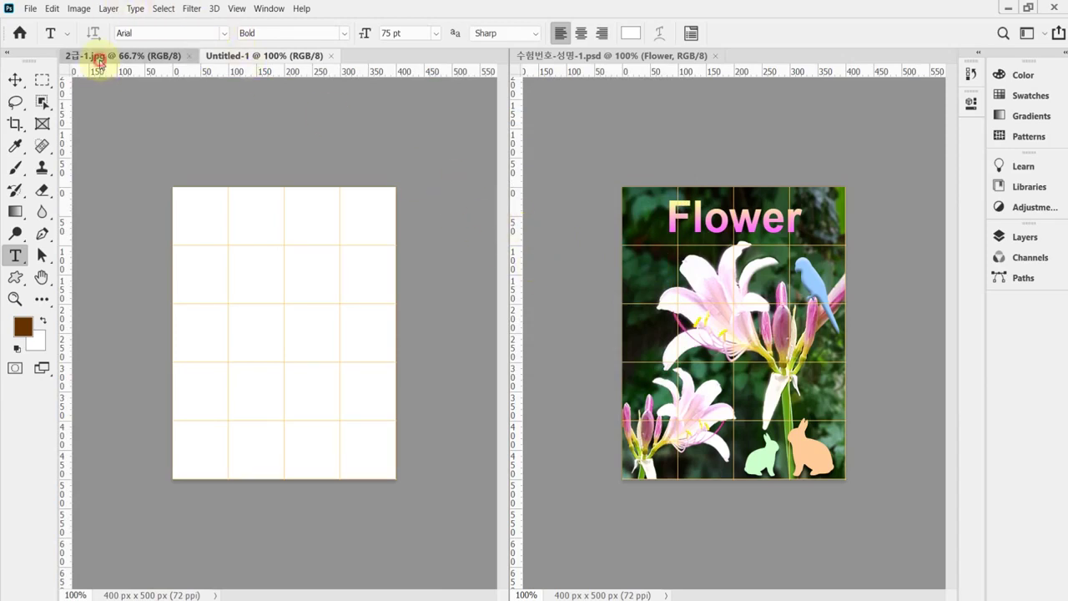
key("ctrl+a")
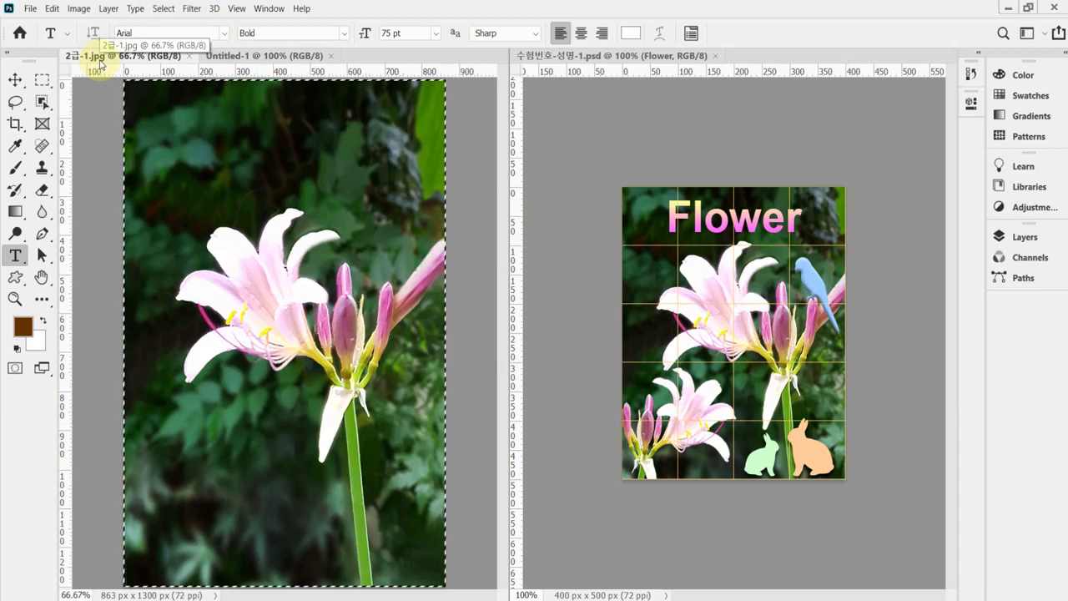
left_click(247, 56)
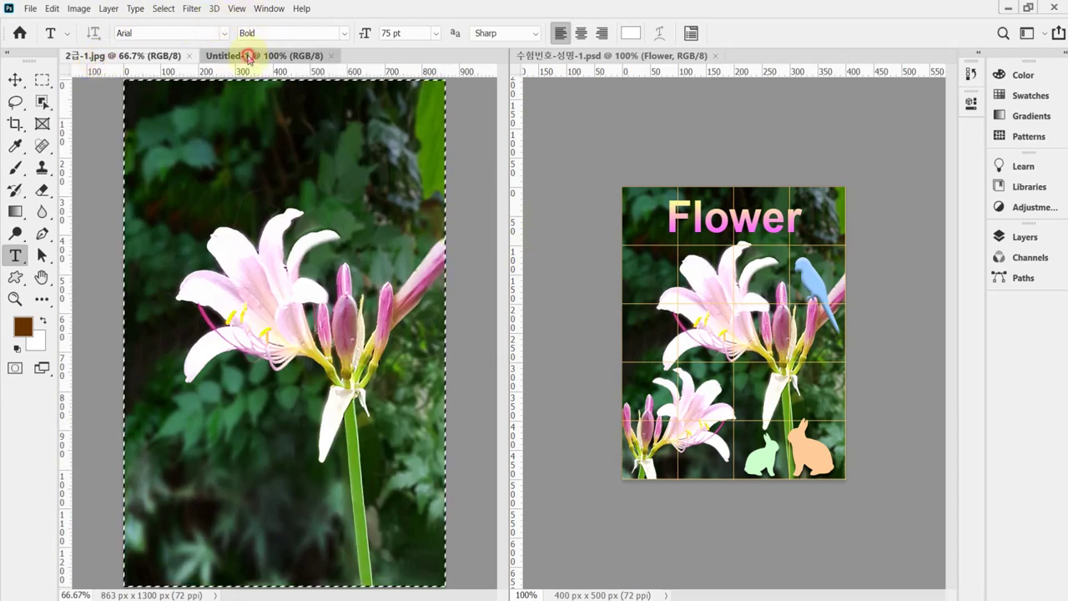
key("ctrl+v")
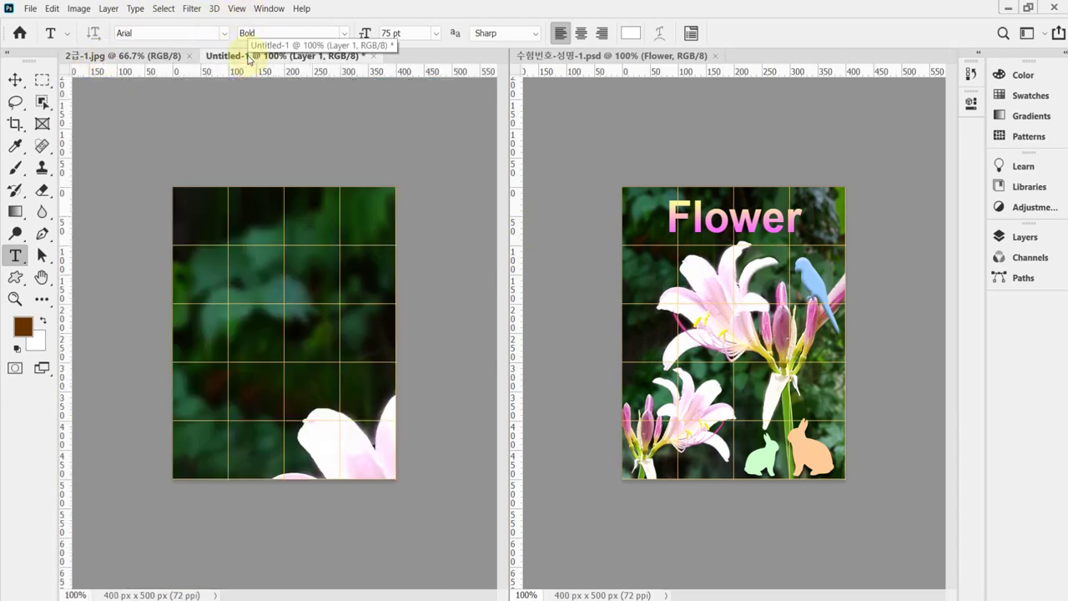
Step: Free-transform the pasted photo with linked proportions, scaling it to about 51.8% and placing it at about X 223, Y 250 px
key("ctrl+t")
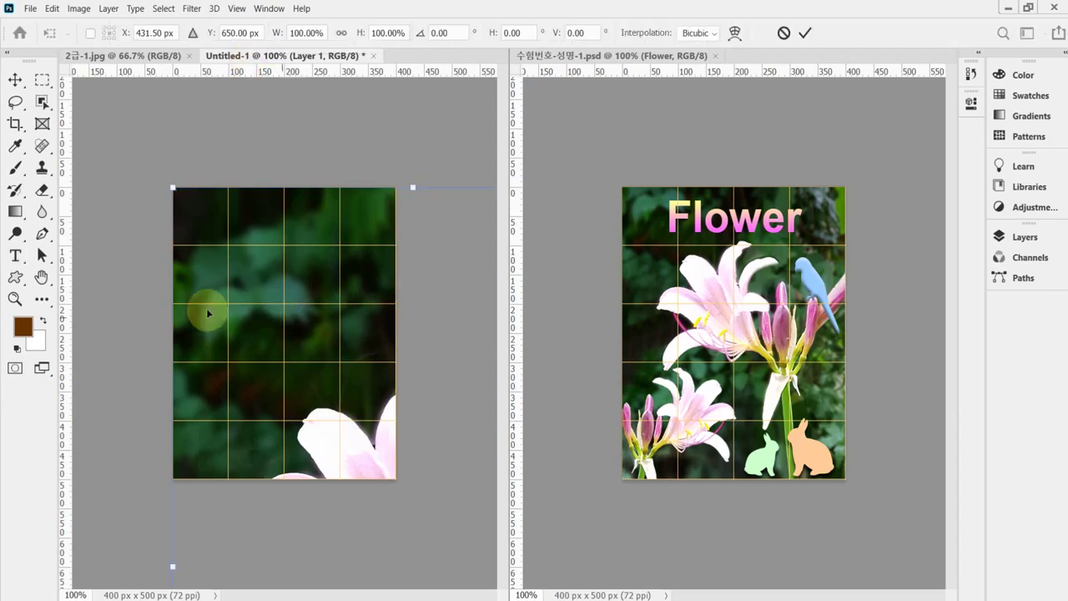
left_click(342, 33)
left_click_drag(172, 187, 214, 209)
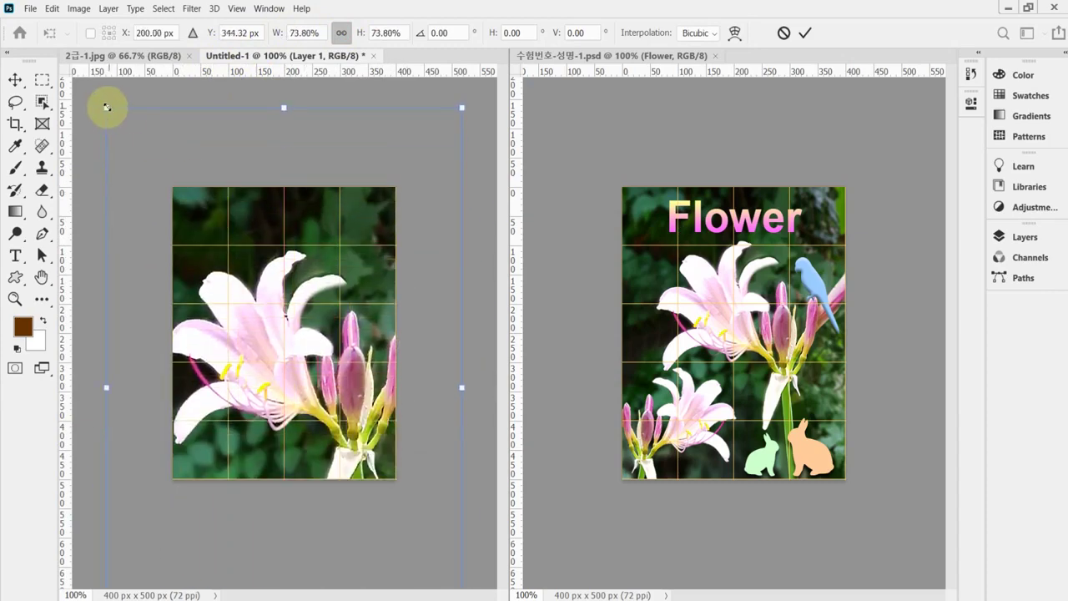
left_click_drag(105, 105, 259, 169)
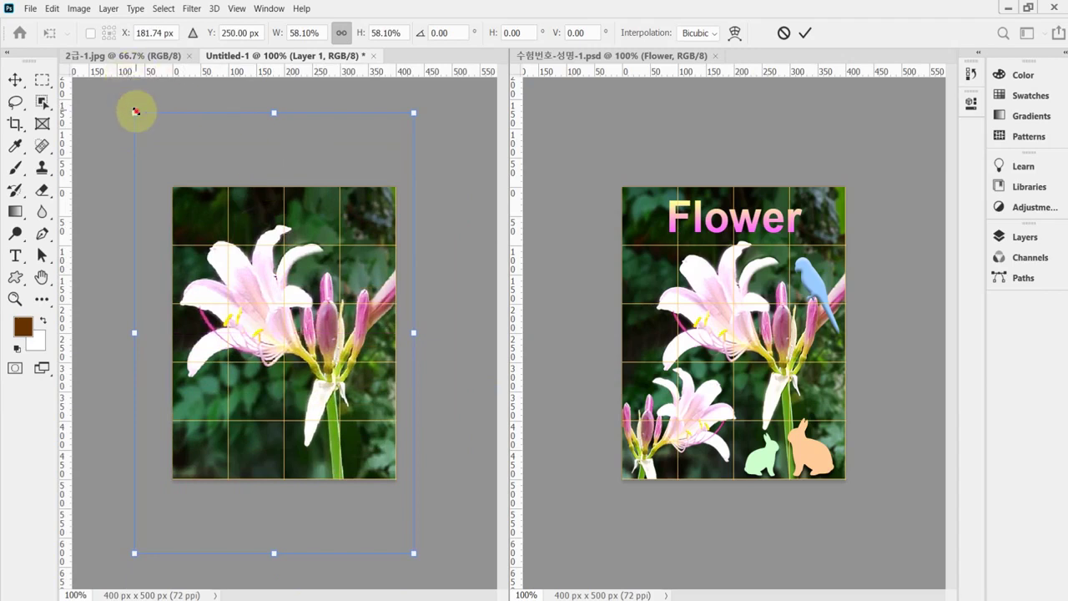
left_click_drag(134, 111, 164, 161)
left_click_drag(331, 216, 334, 222)
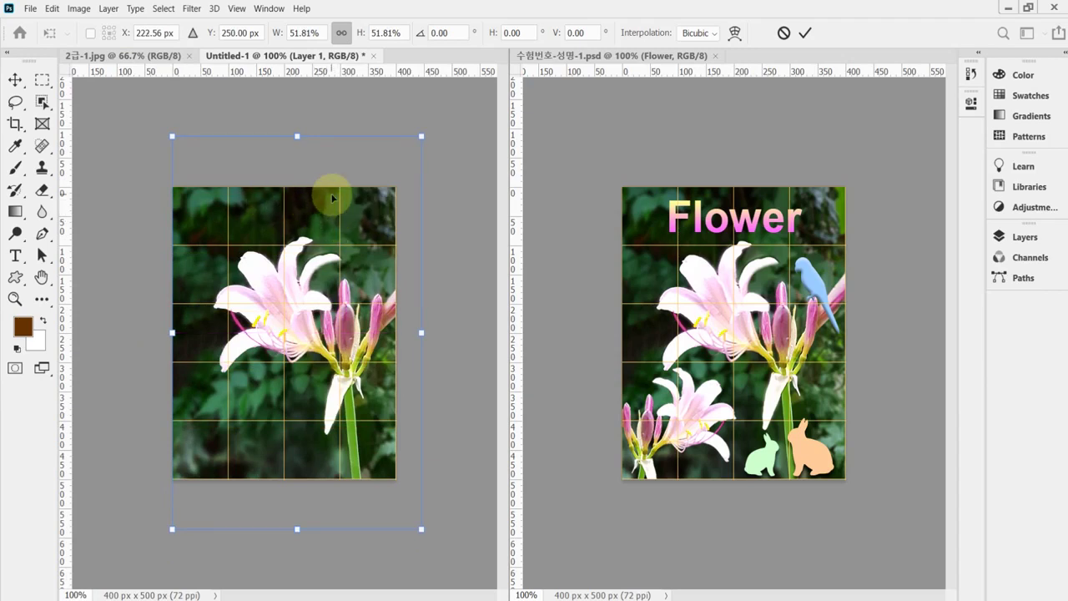
Step: Nudge the flower photo to about X 208, Y 240 px, comparing it with the reference image's grid
key("Left")
key("Left")
key("Left")
key("Left")
key("Left")
key("Left")
key("Left")
key("Down")
key("Down")
key("Down")
key("Down")
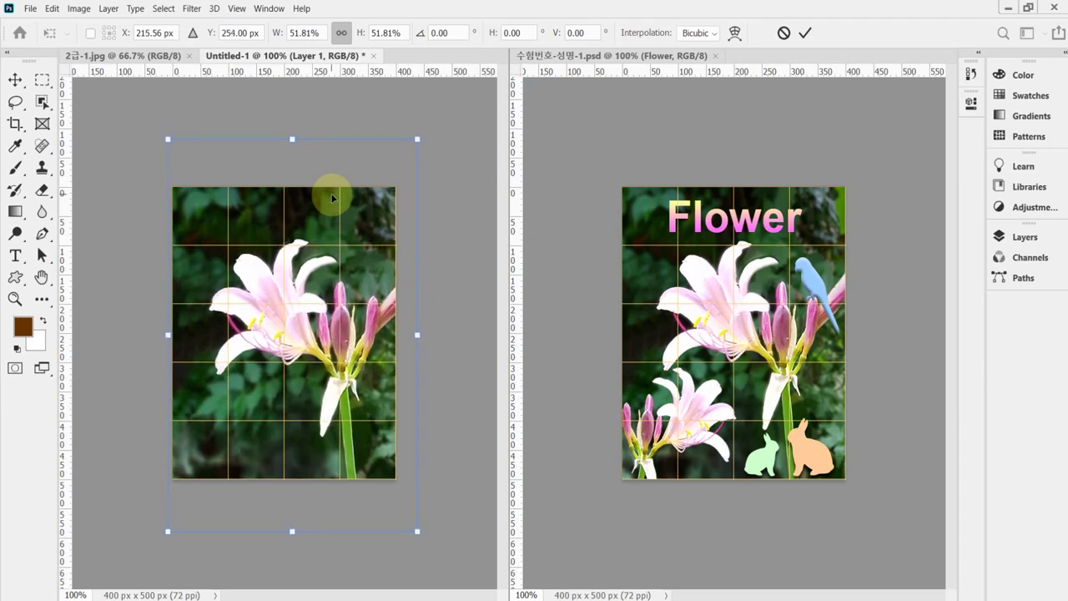
key("Down")
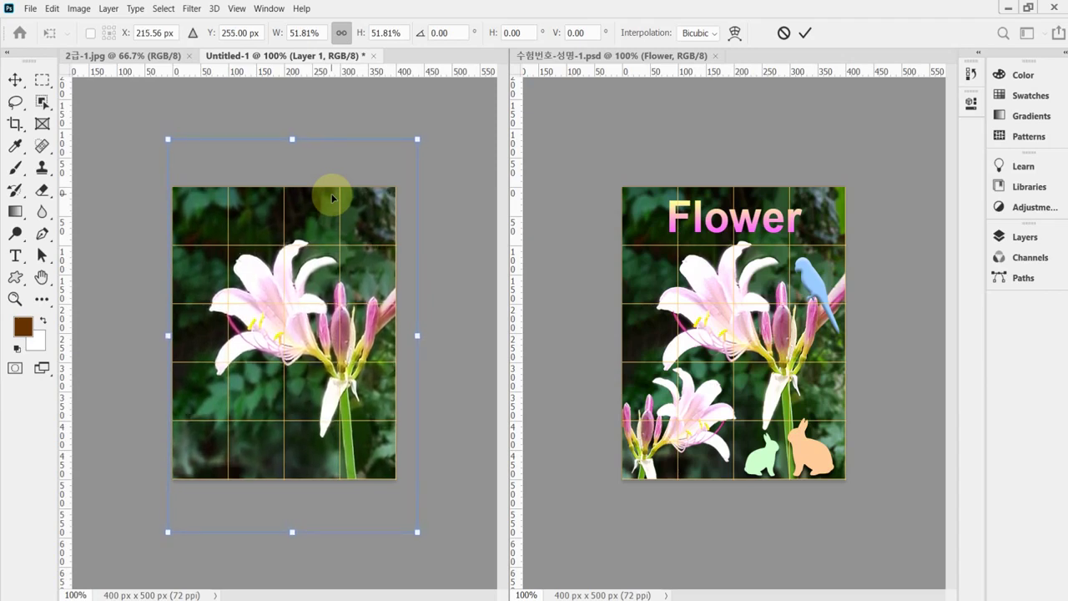
key("Up")
key("Up")
key("Up")
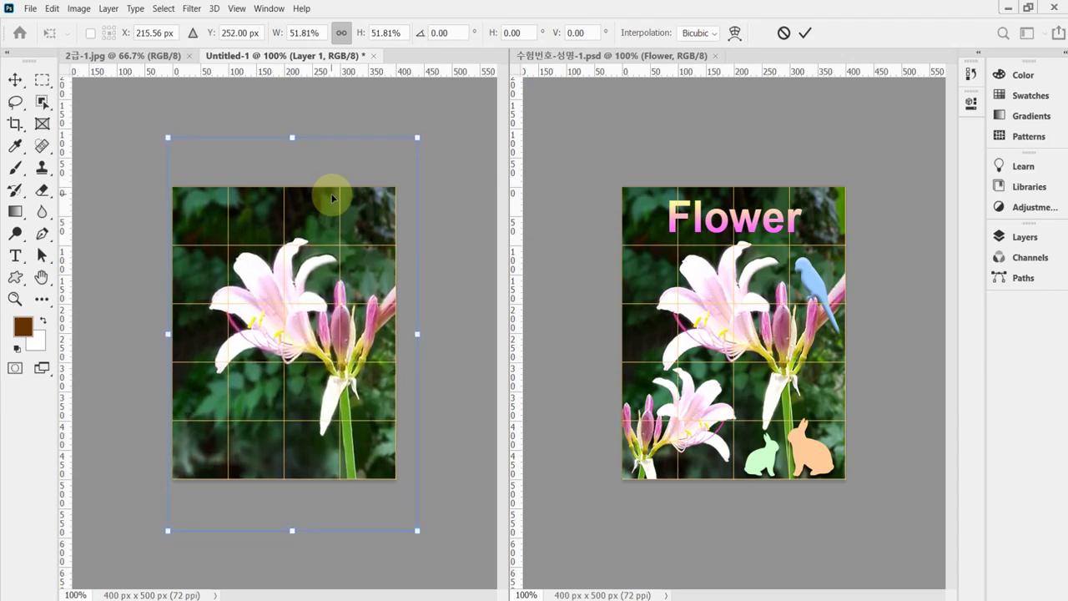
key("Left")
key("Left")
key("Left")
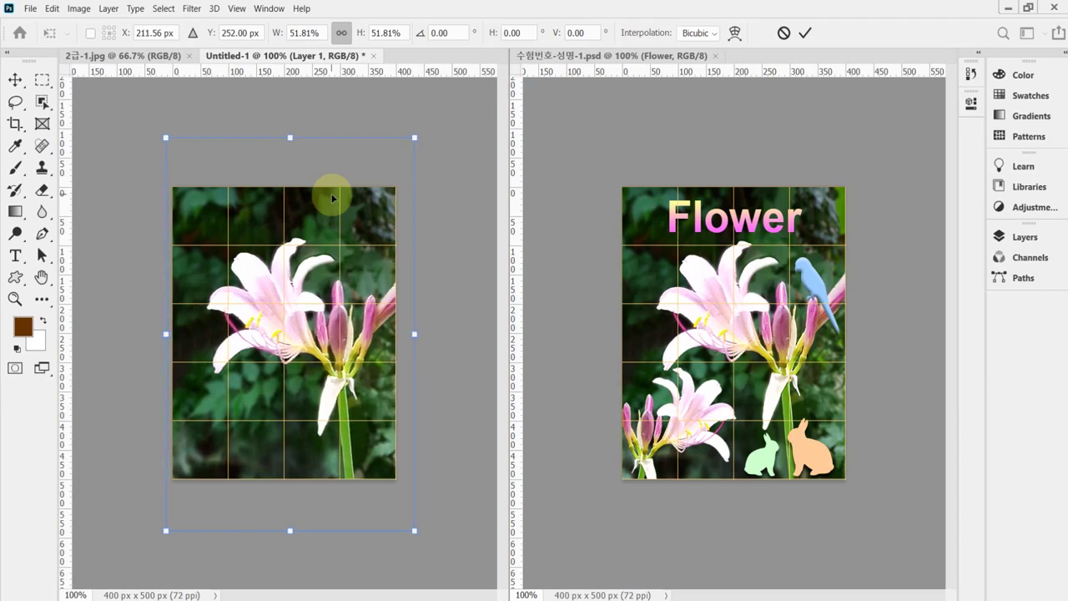
key("Up")
key("Up")
key("Up")
key("Up")
key("Left")
key("Left")
key("Left")
key("Left")
key("Up")
key("Up")
key("Up")
key("Up")
key("Up")
key("Up")
key("Up")
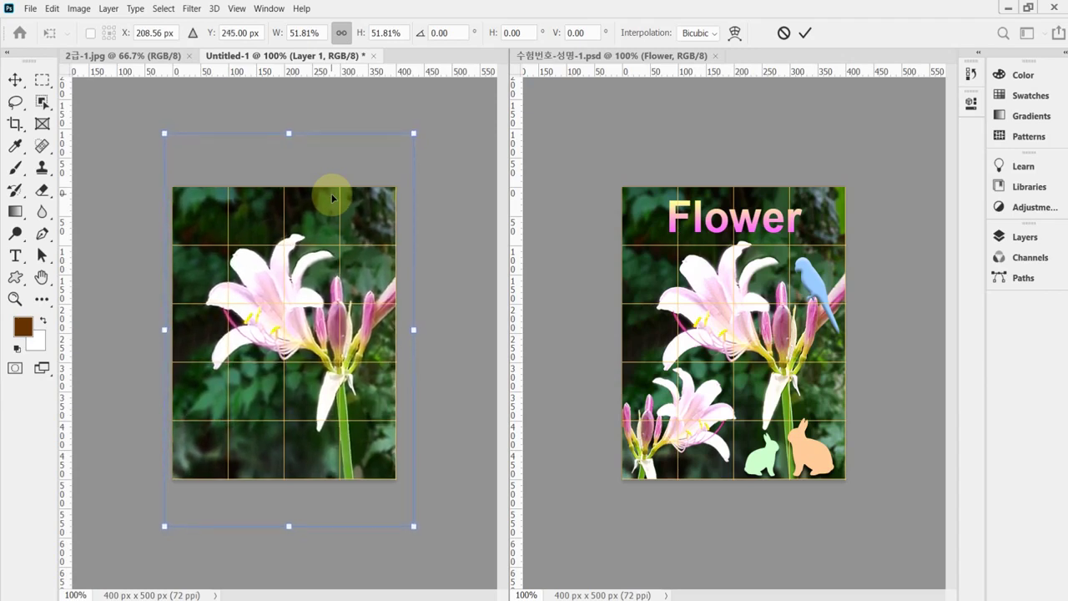
key("Up")
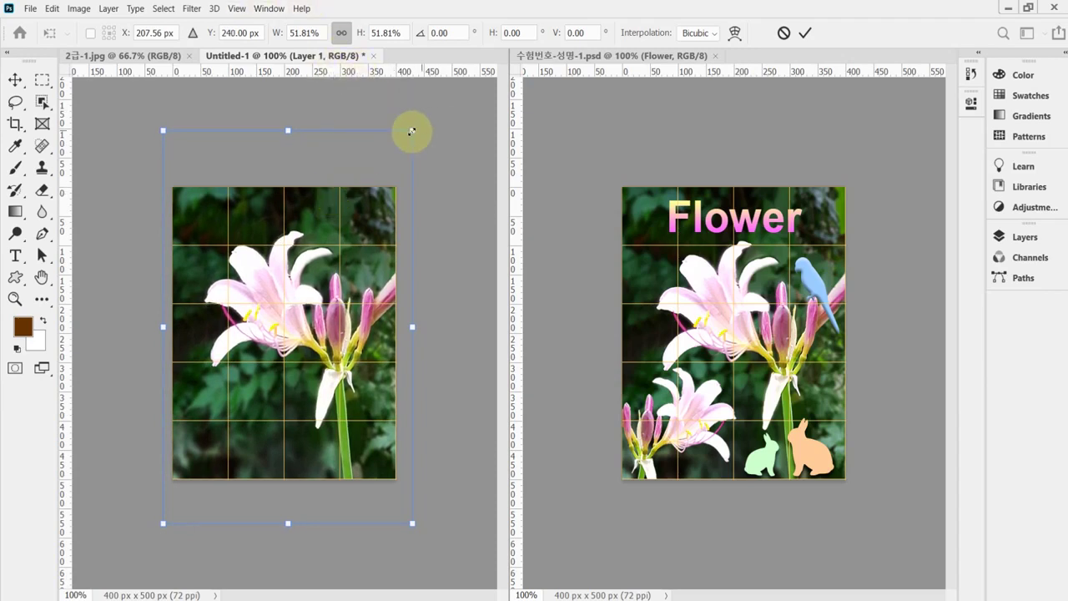
Step: Reduce the flower photo to about 50.9%, position it at about X 208, Y 251 px, and apply the transform
left_click_drag(410, 129, 406, 136)
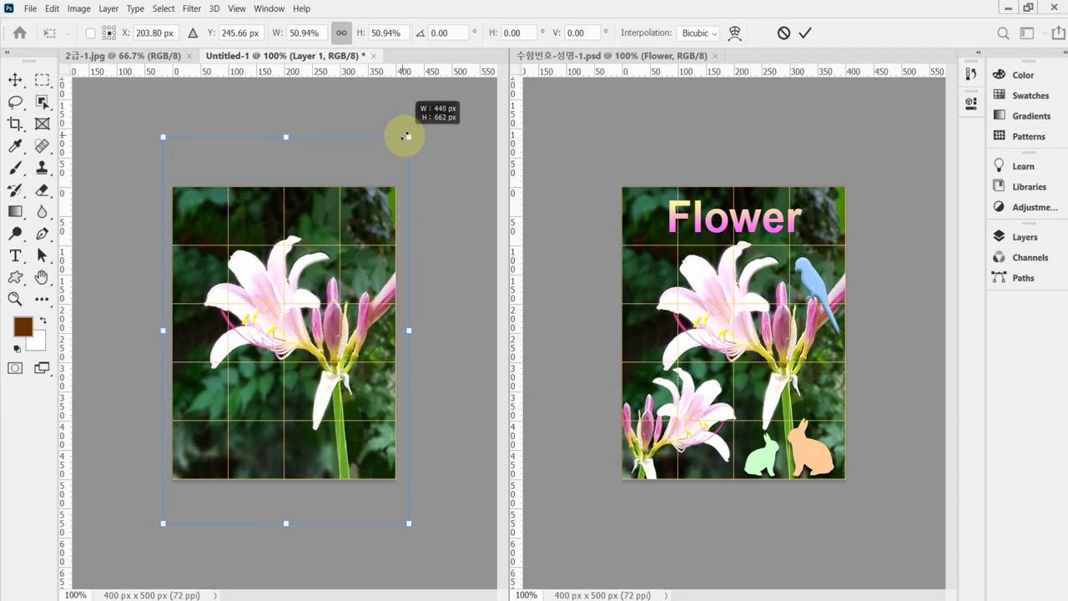
left_click_drag(377, 280, 387, 283)
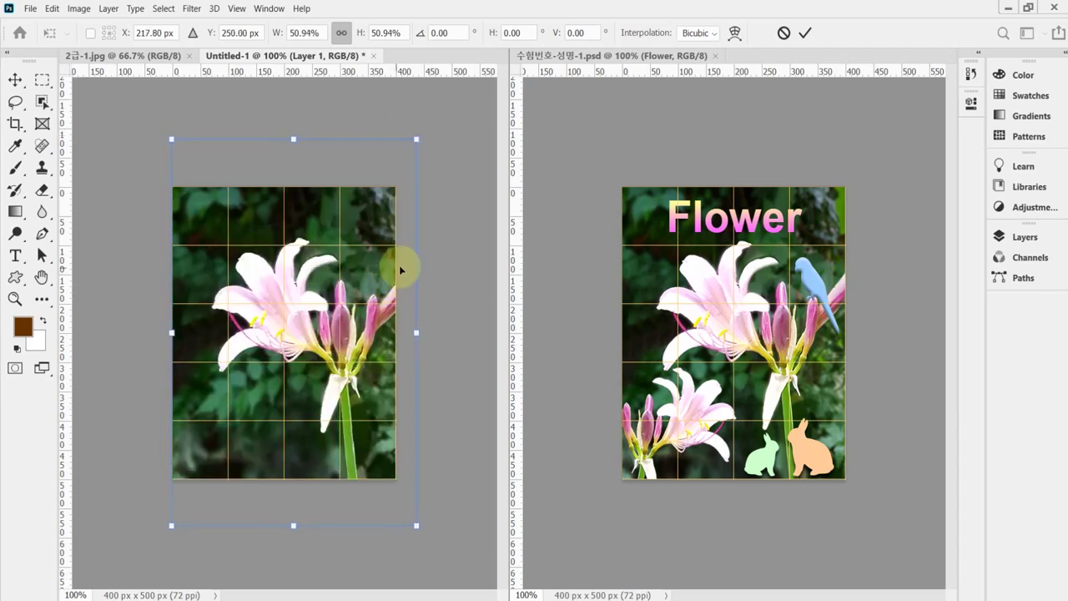
key("Left")
key("Left")
key("Left")
key("Left")
key("Left")
key("Left")
key("Left")
key("Left")
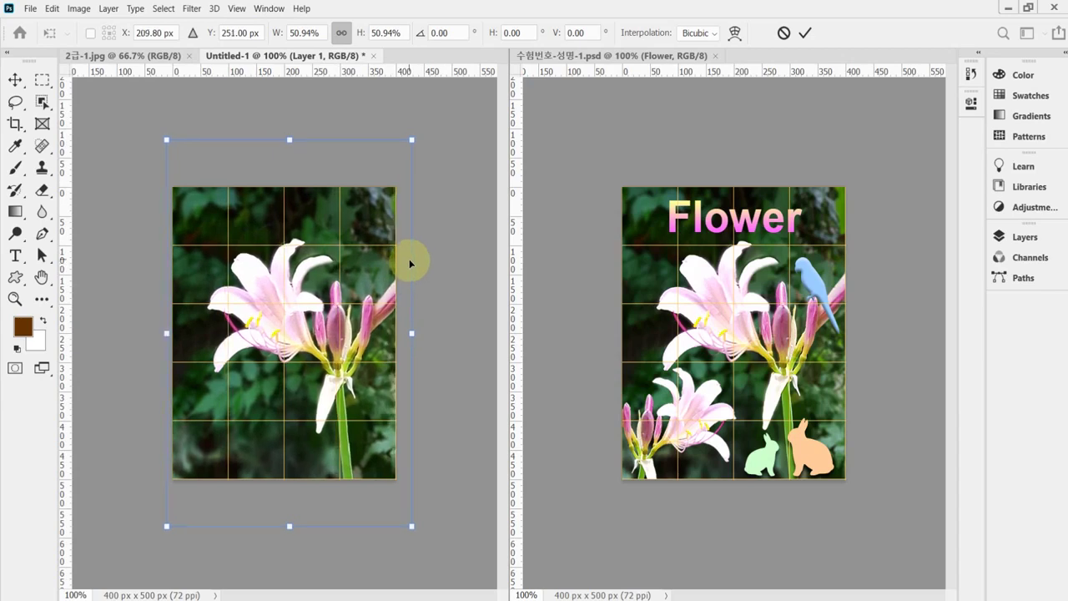
key("Down")
key("Return")
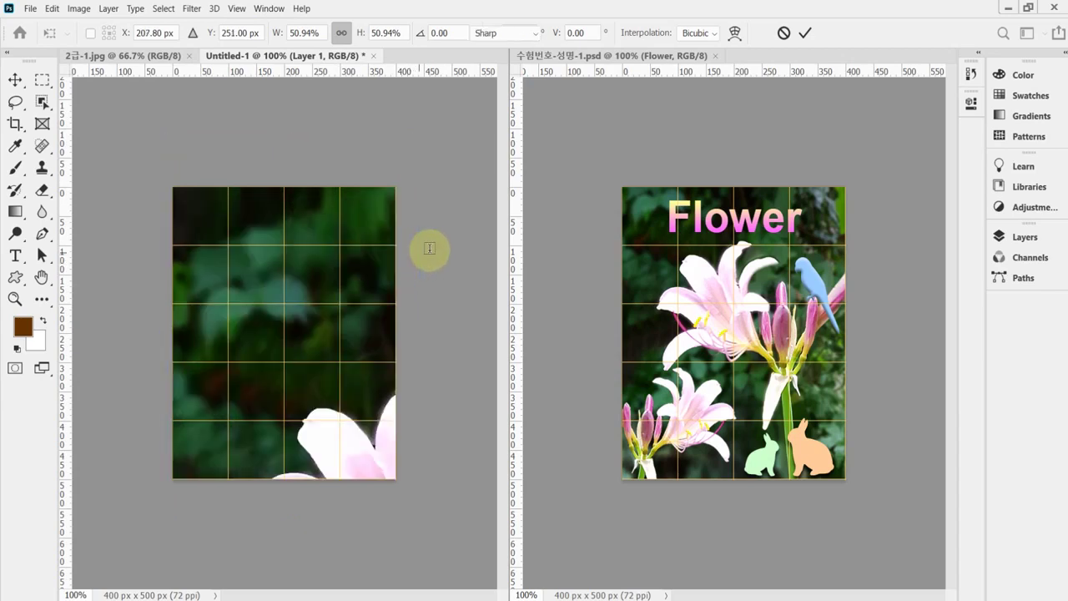
key("t")
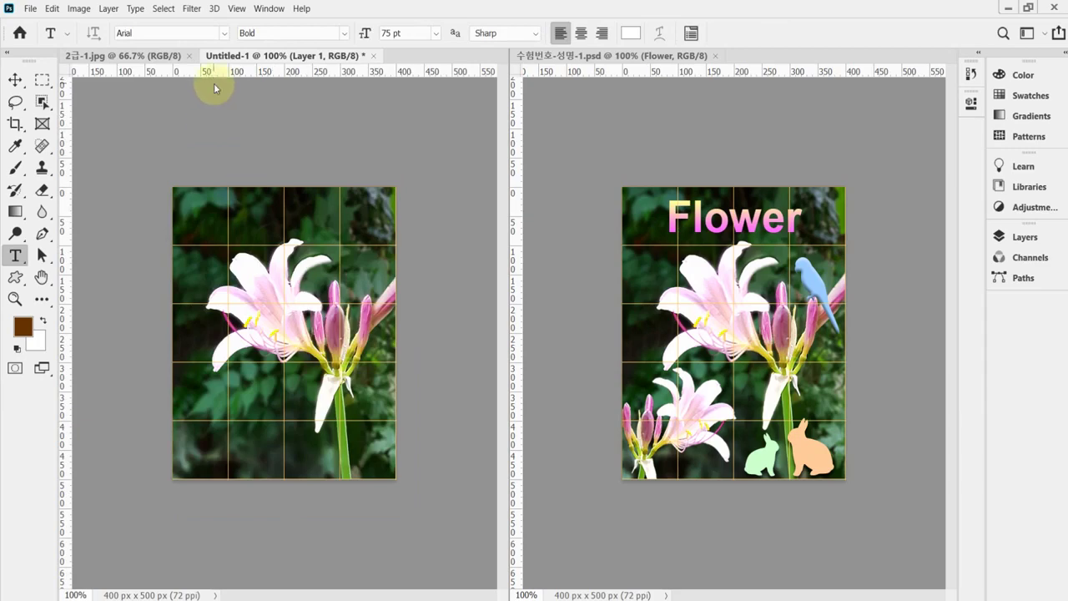
Step: Start saving the document as a new file and choose the 임시파일 folder on the desktop
key("ctrl+shift+s")
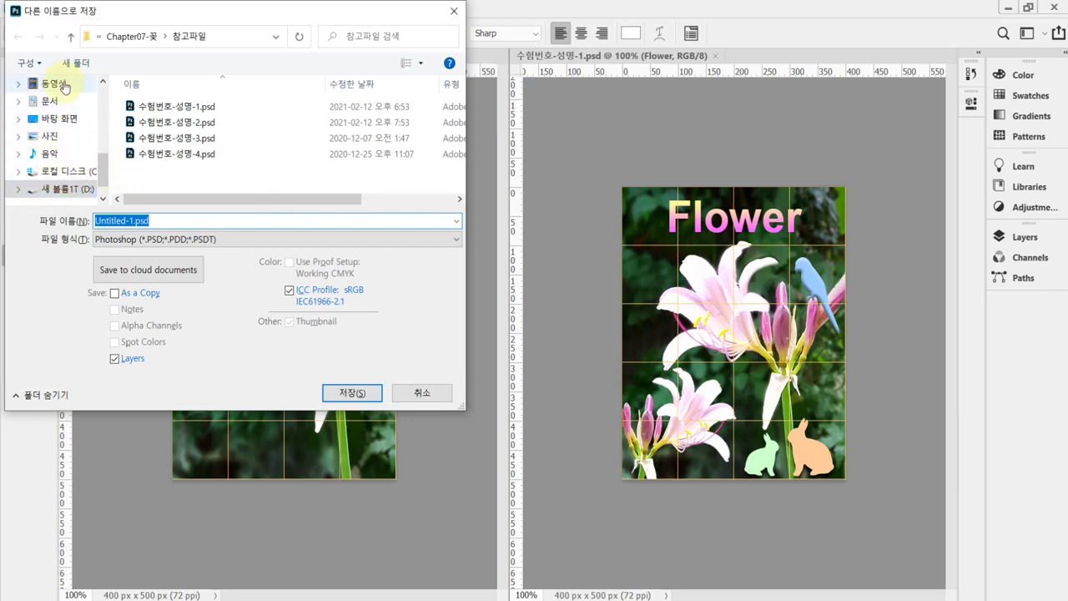
left_click(66, 119)
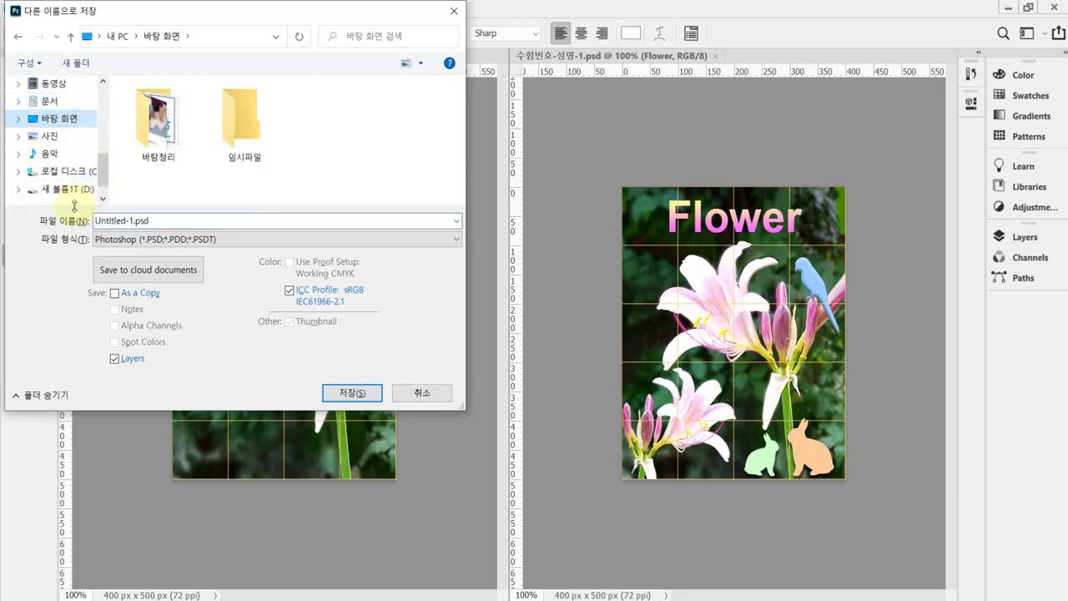
left_click(261, 123)
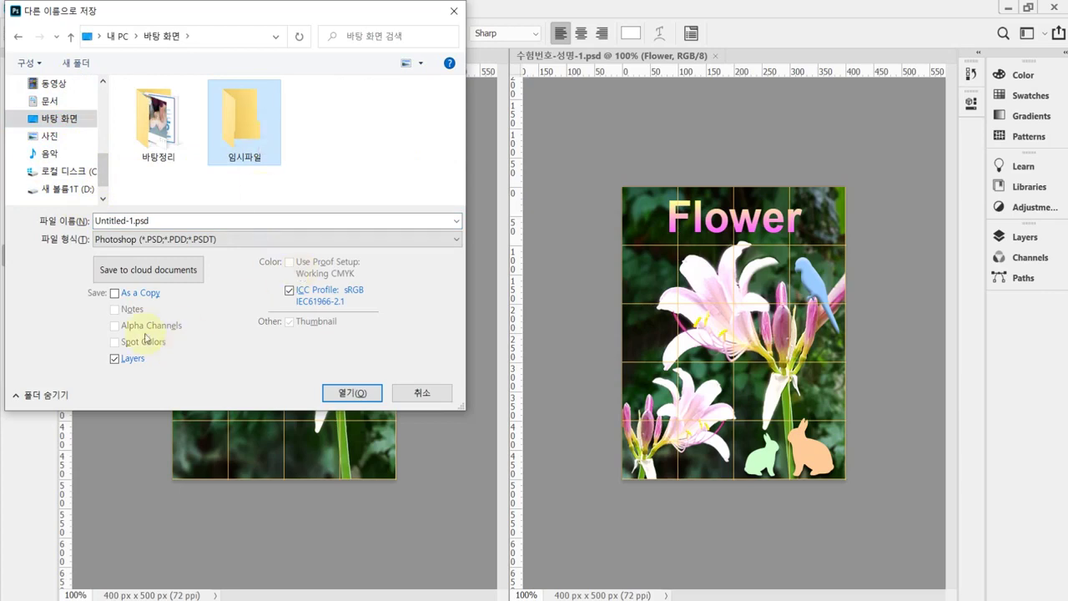
left_click(242, 131)
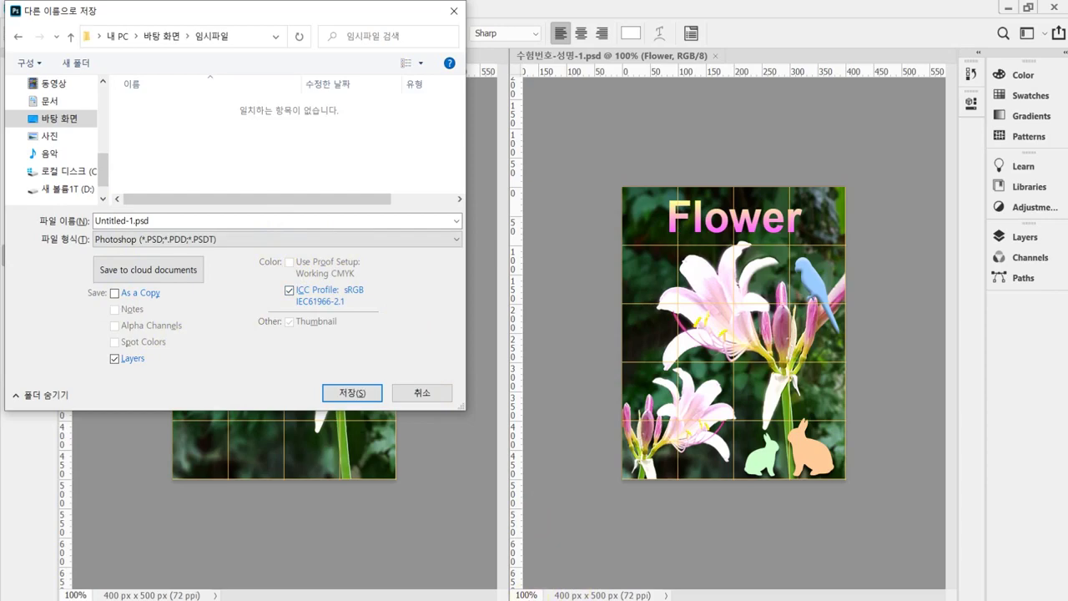
Step: Switch to Acrobat Reader and copy the text 험번호-성명-1 from the JPG file name in the save rules
key("alt+Tab")
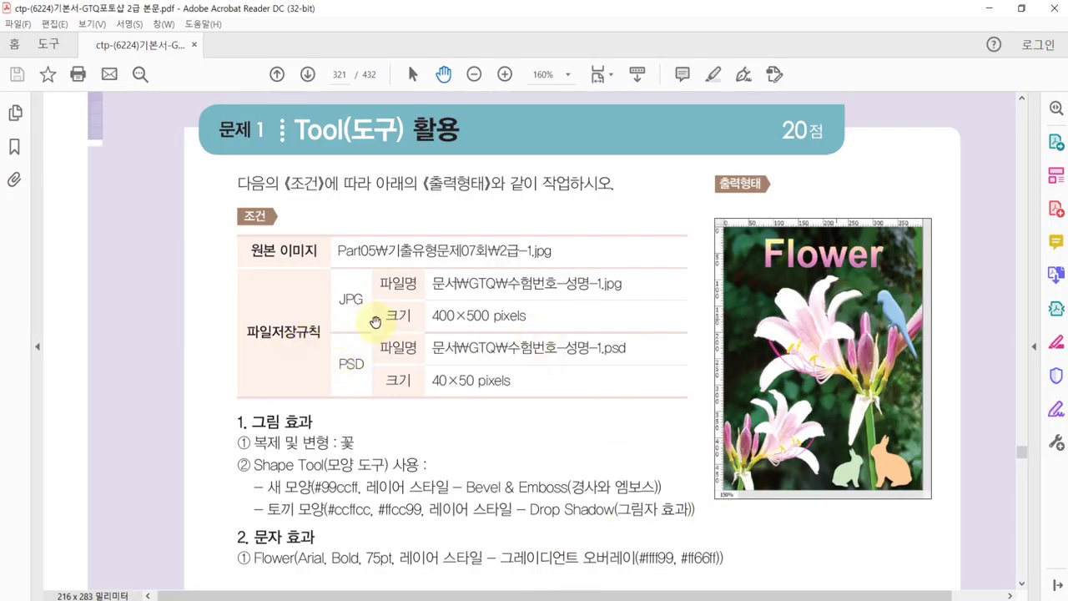
left_click(412, 74)
left_click_drag(519, 284, 603, 287)
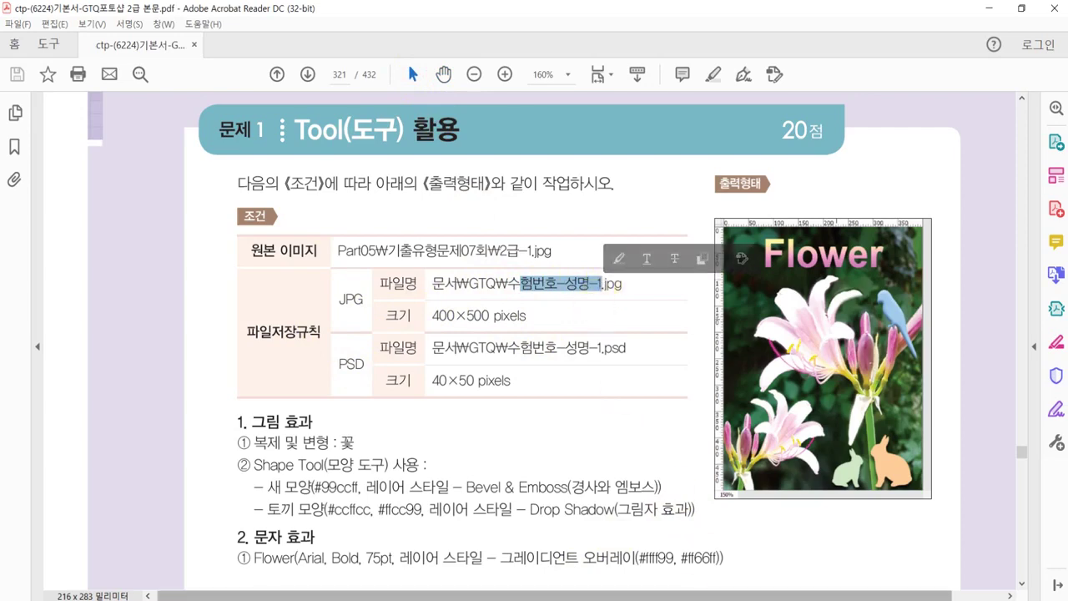
Step: Return to Photoshop and save the document in PSD format under the name 험번호-성명-1
key("alt+Tab")
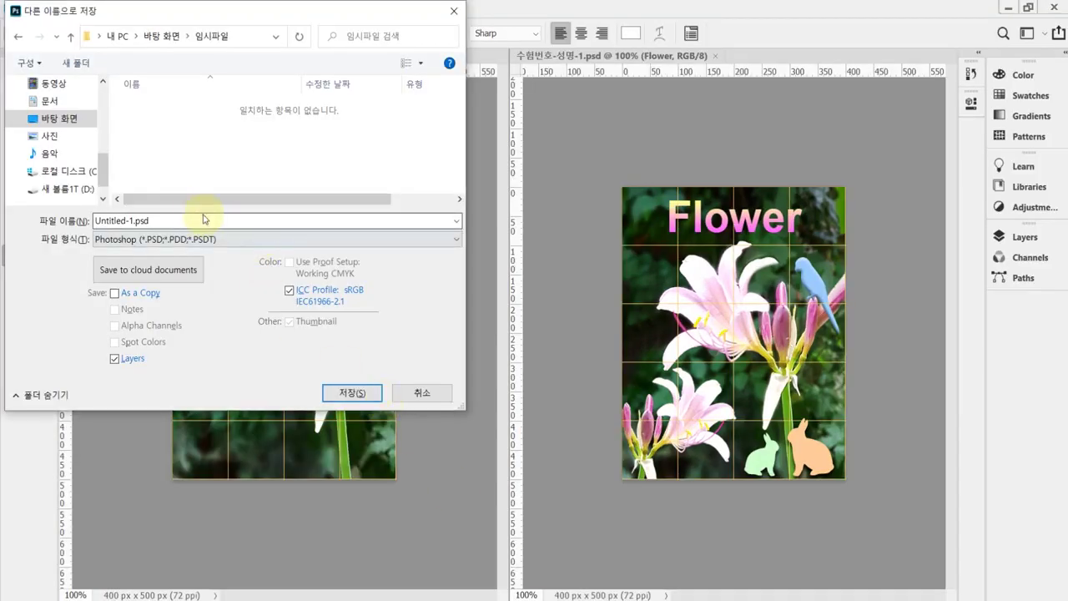
double_click(172, 221)
type("험번호-성명-1")
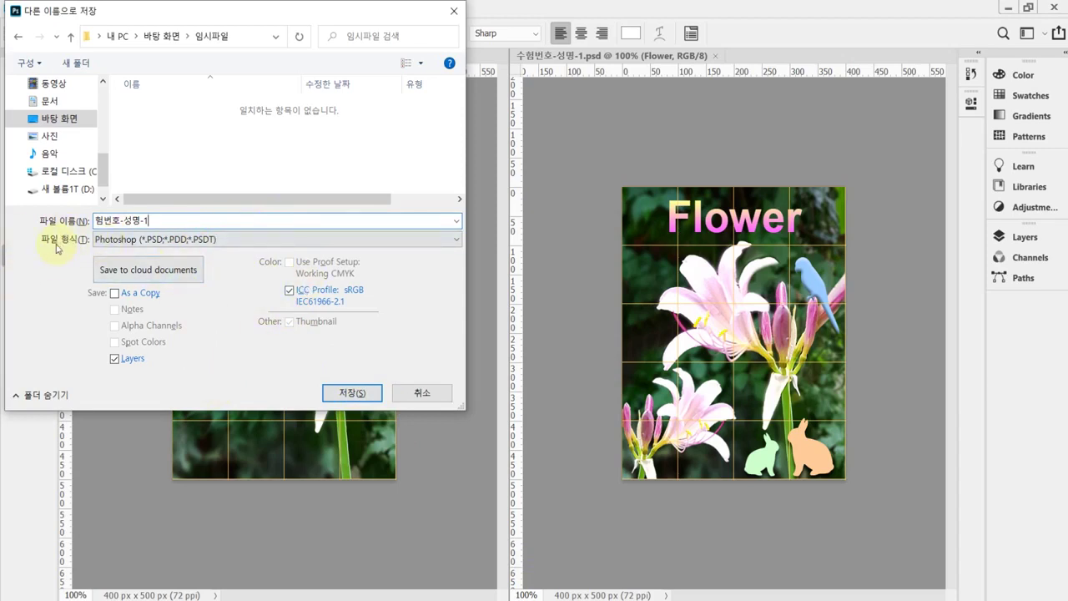
left_click(353, 394)
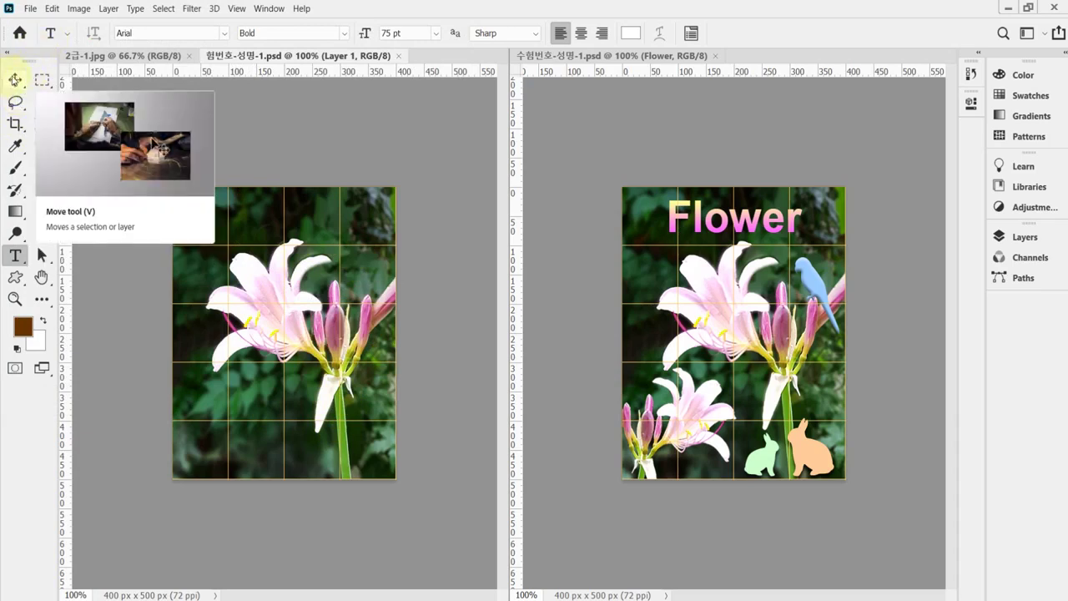
Step: Choose the Object Selection tool and reset all tools to their default settings
left_click(17, 79)
left_click(45, 101)
right_click(45, 101)
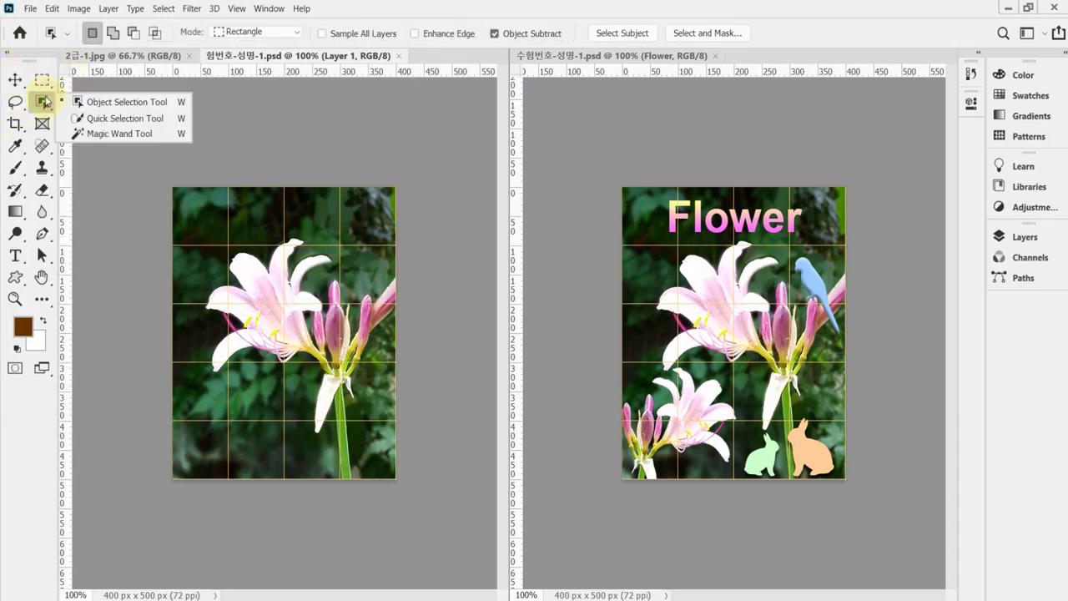
left_click(160, 107)
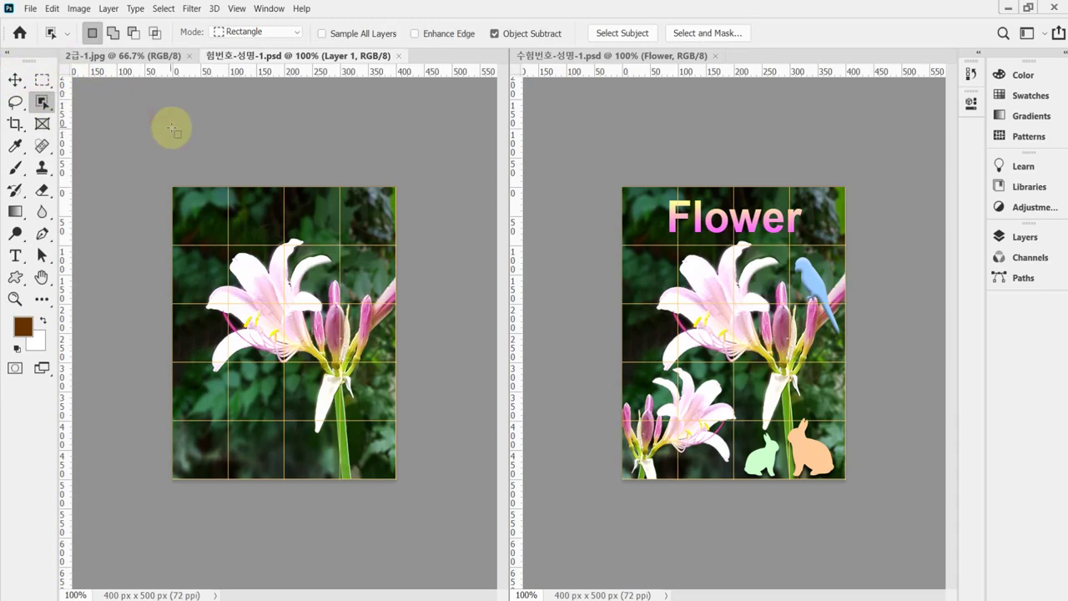
right_click(50, 35)
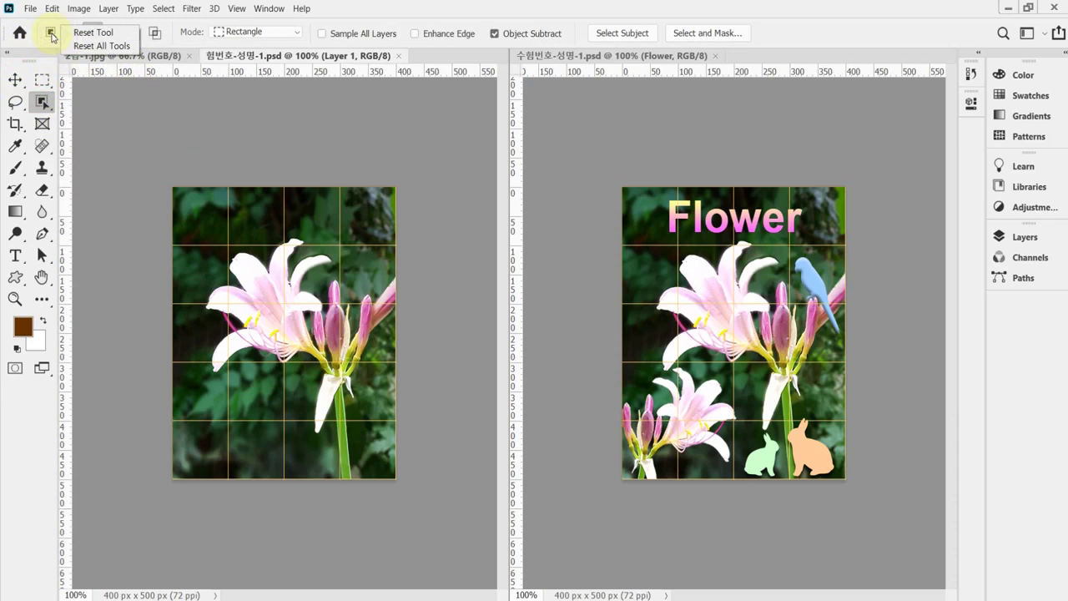
left_click(78, 48)
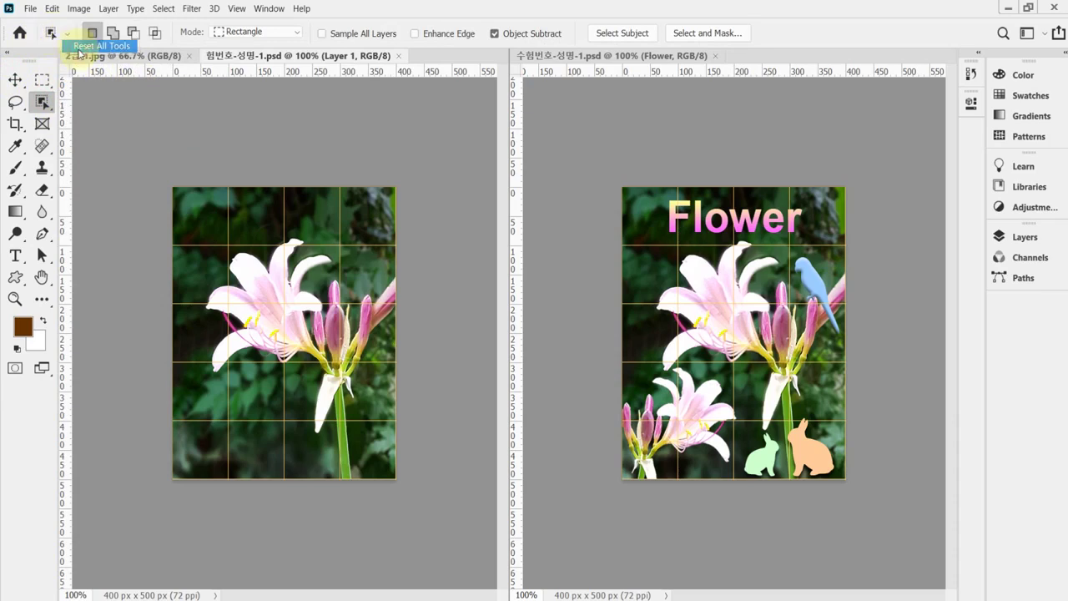
left_click(496, 240)
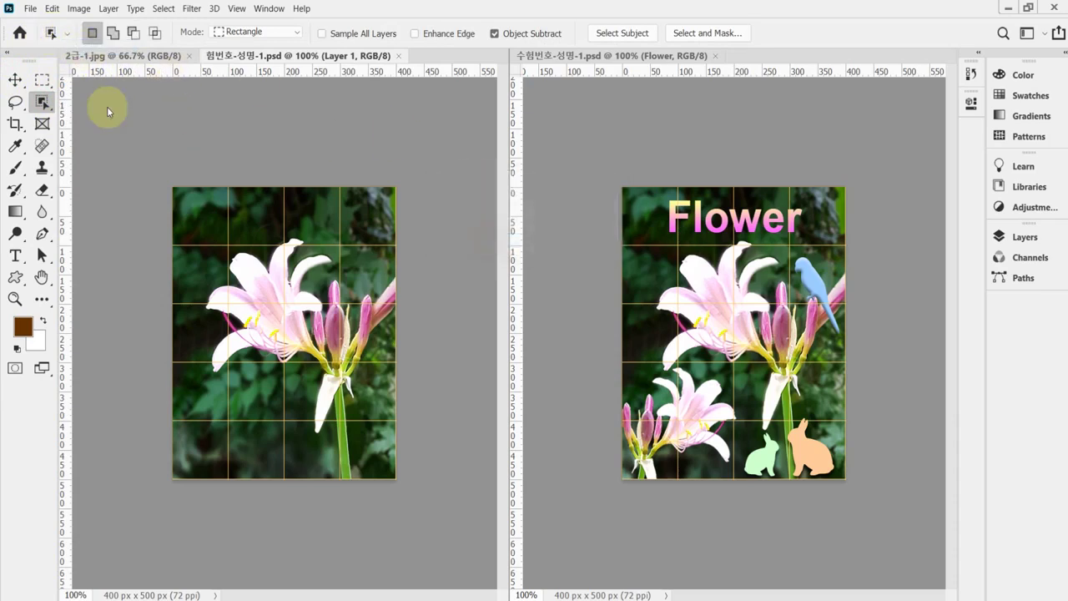
right_click(50, 37)
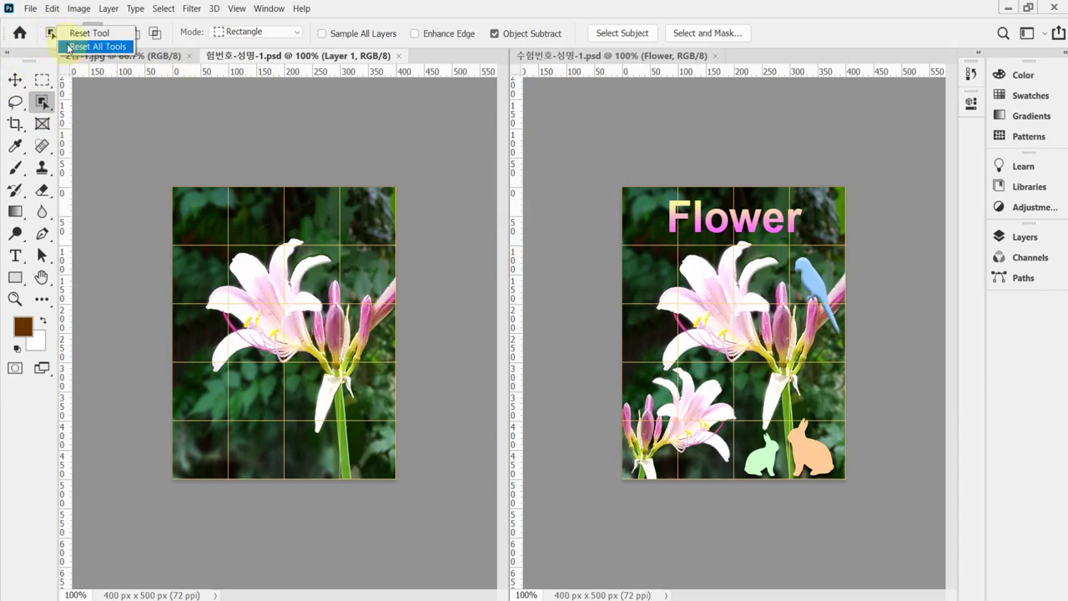
left_click(48, 38)
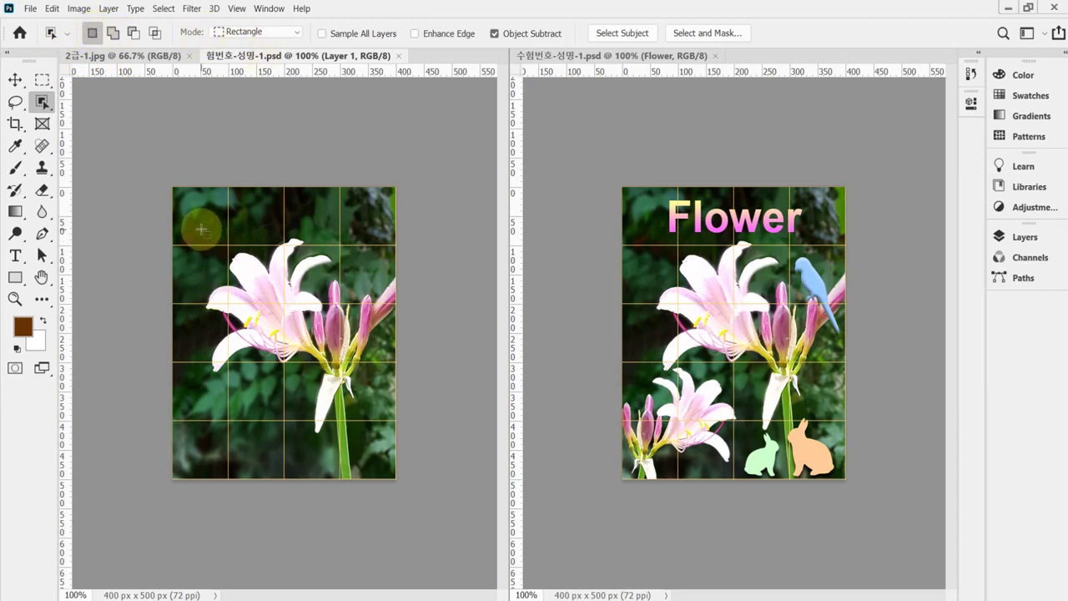
Step: Select the whole lily, including its buds and stem, using a rectangular Object Selection around it
left_click_drag(201, 227, 429, 497)
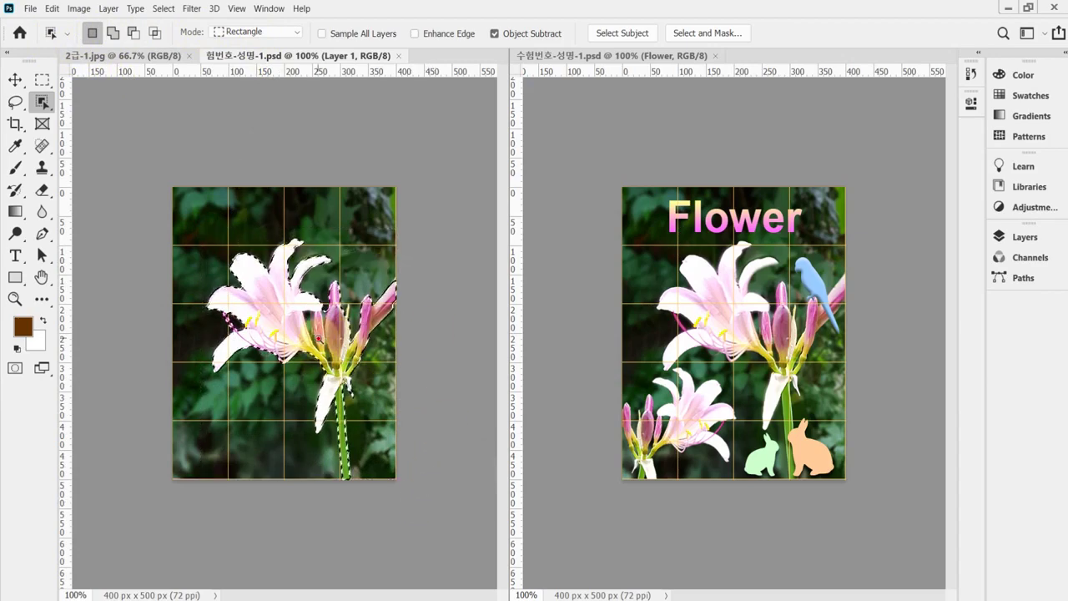
scroll(318, 338, "up", 1)
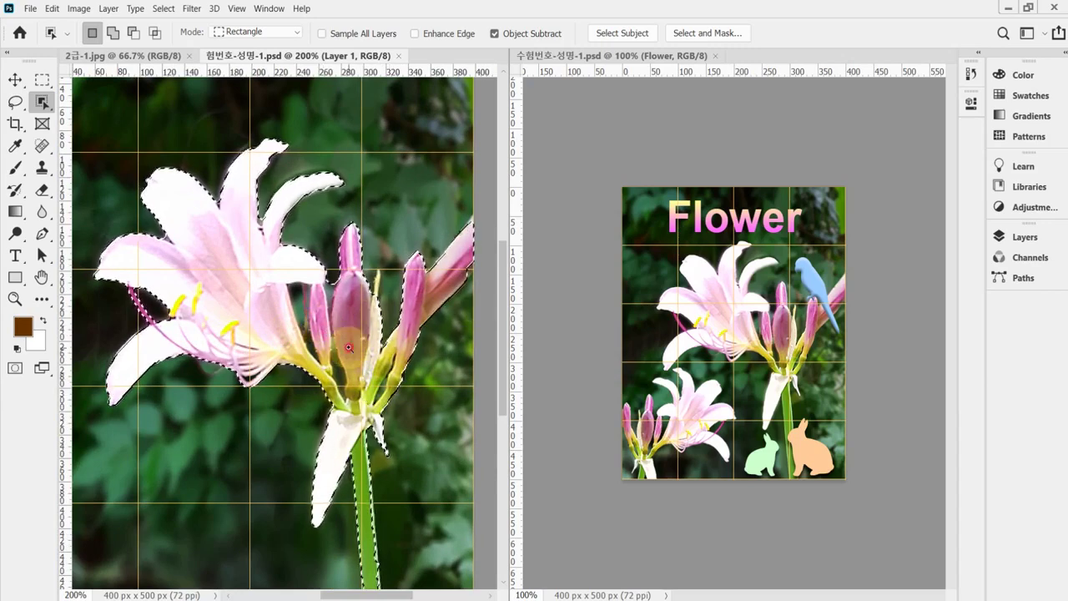
scroll(357, 367, "up", 1)
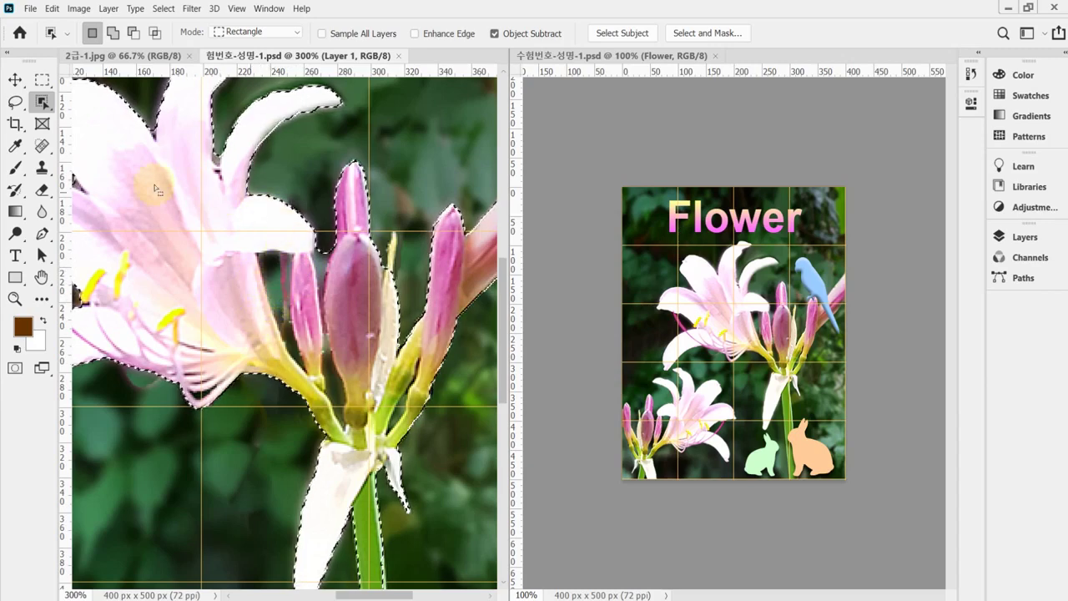
Step: With the Quick Selection tool subtracting at 6 px brush size, remove the dark gap between the large petals and the small pink bud
right_click(50, 103)
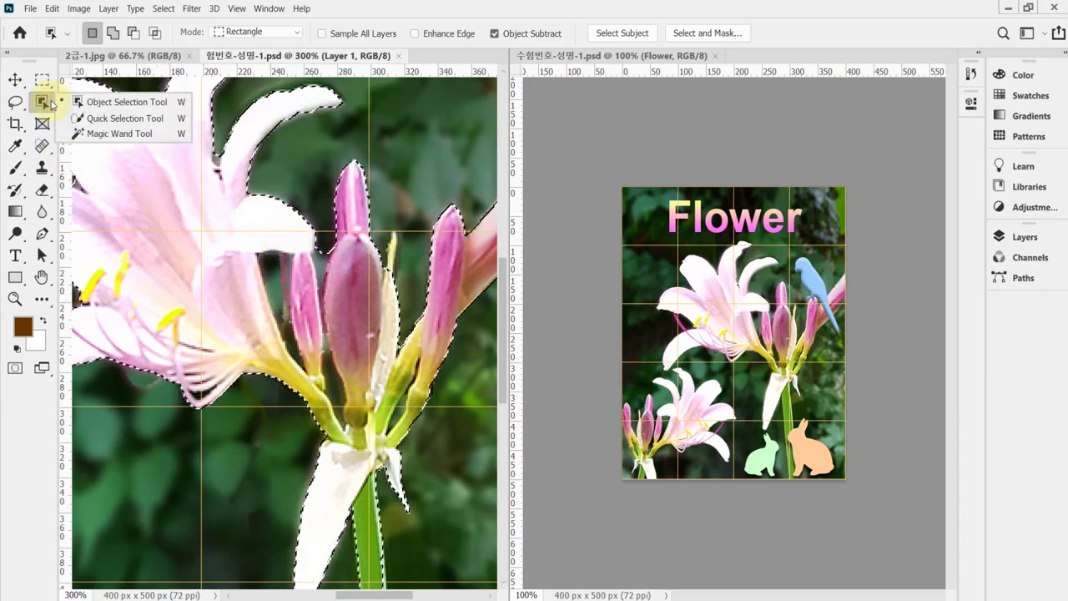
left_click(103, 122)
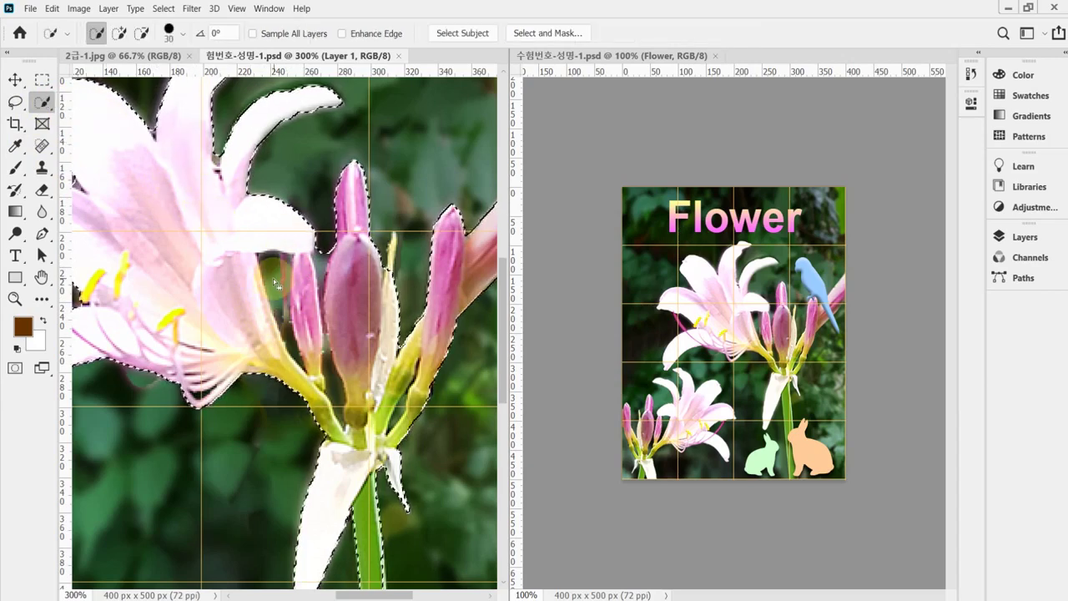
left_click(142, 34)
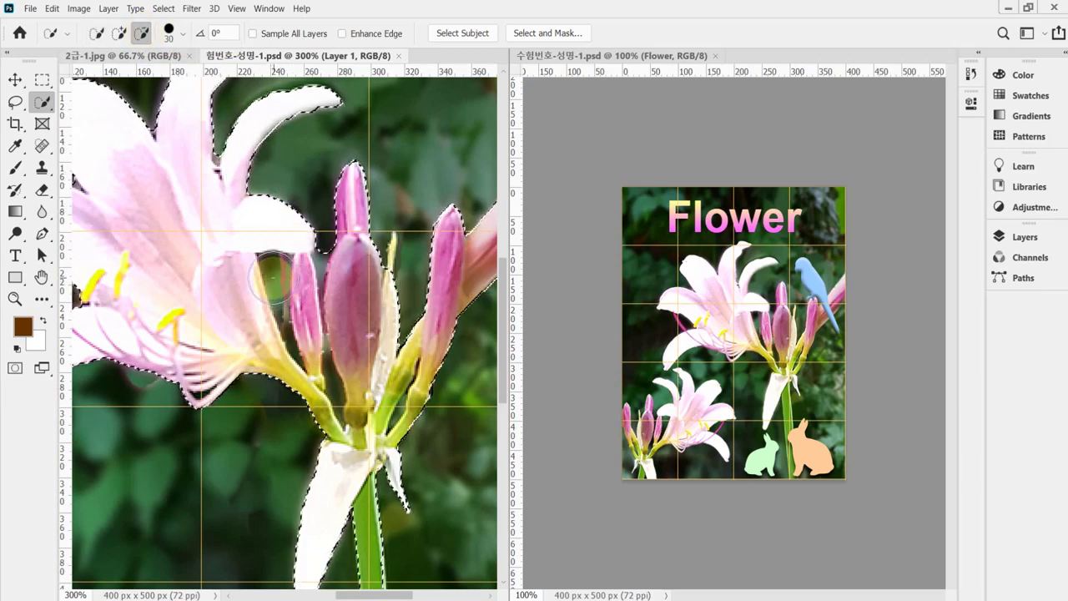
key("bracketleft")
key("bracketleft")
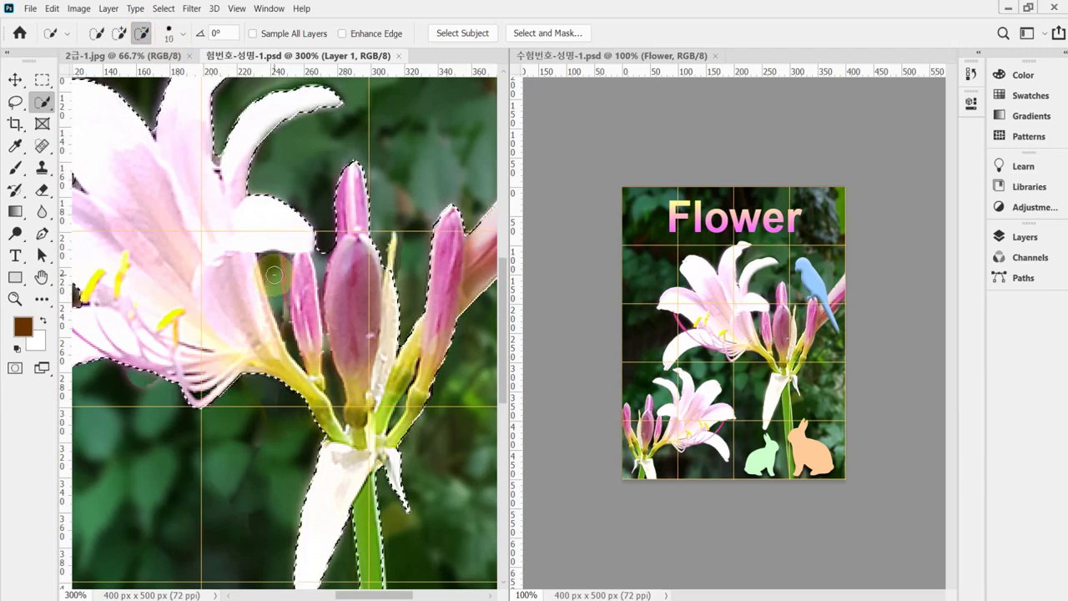
key("bracketleft")
key("bracketleft")
key("bracketleft")
key("bracketleft")
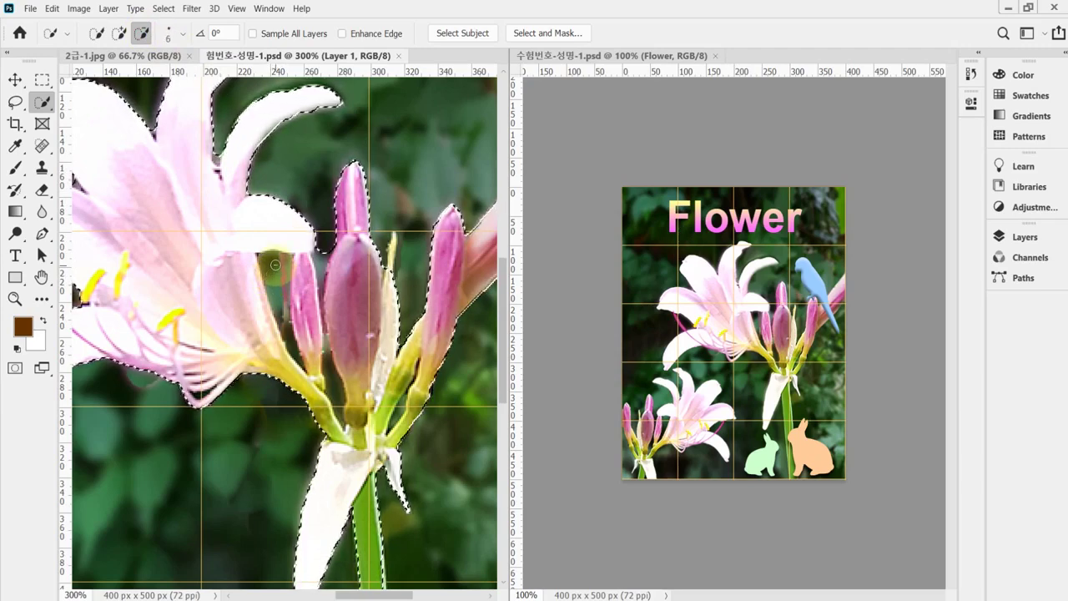
left_click_drag(273, 262, 275, 277)
Step: Refine the selection edges around the buds and stamen tips, adding and subtracting with a 1 px Quick Selection brush
key("bracketleft")
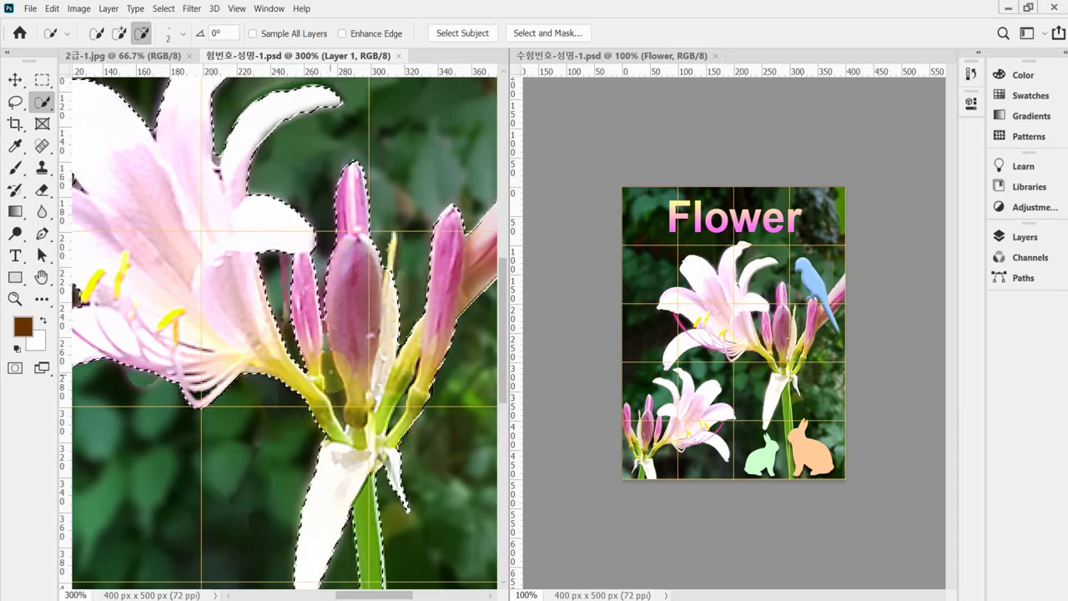
key("bracketleft")
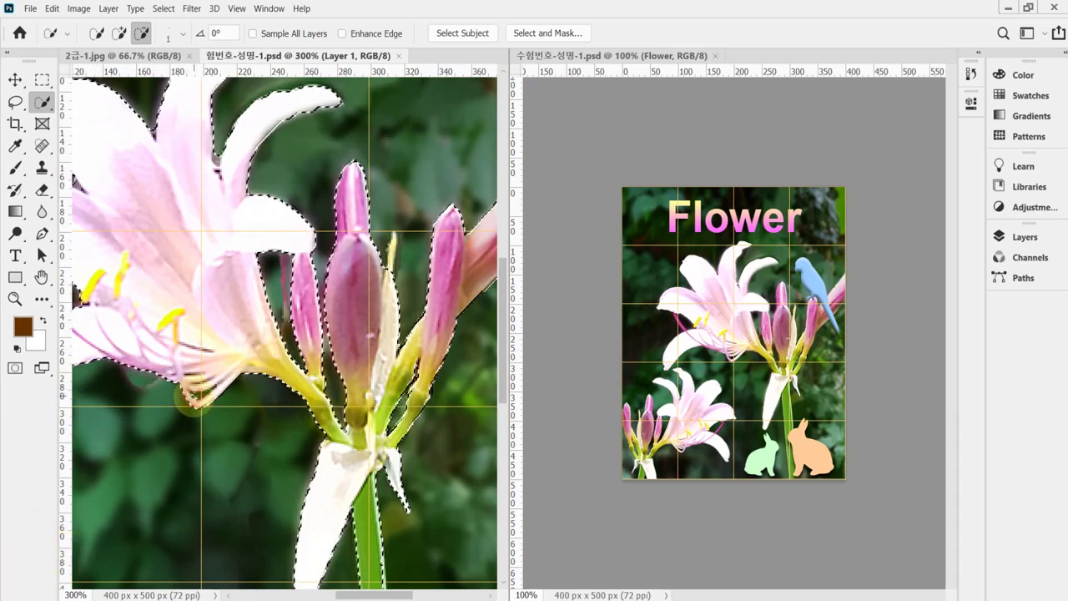
left_click(191, 400)
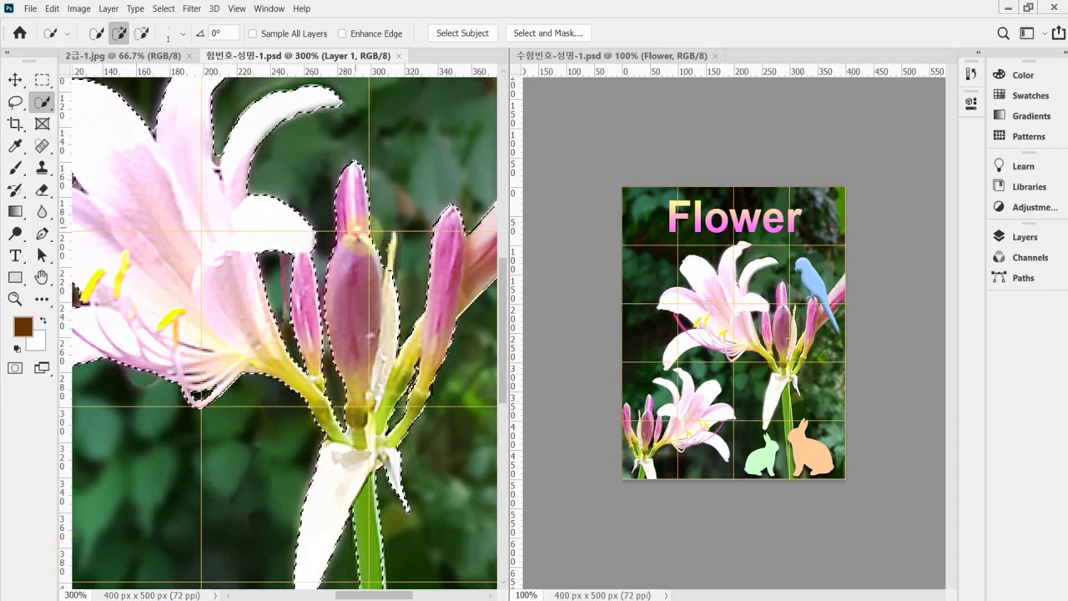
left_click(398, 269)
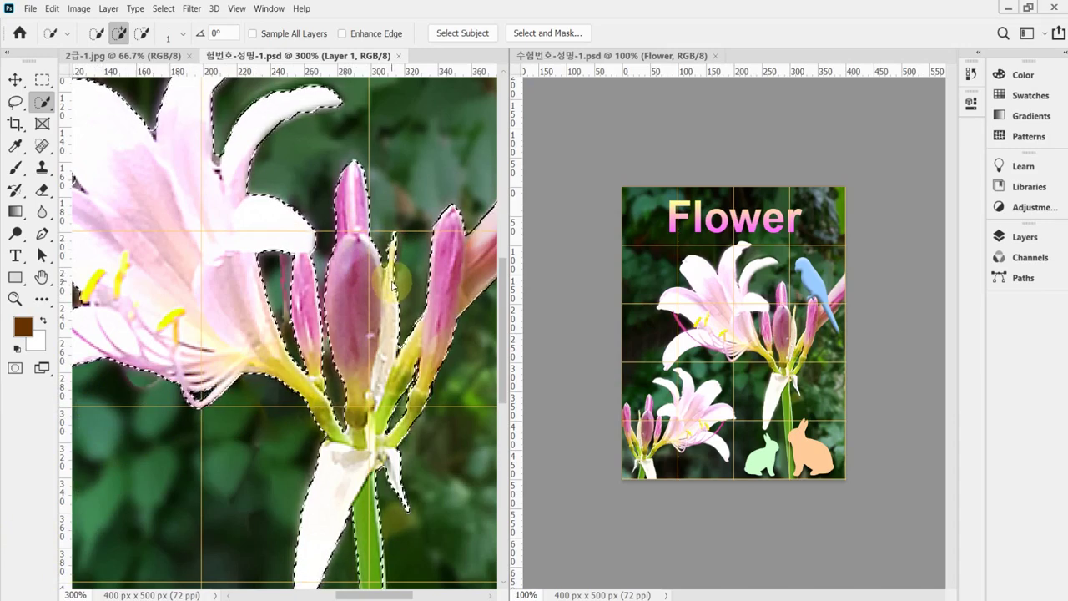
Step: Copy the selected flower to a new layer
key("ctrl+minus")
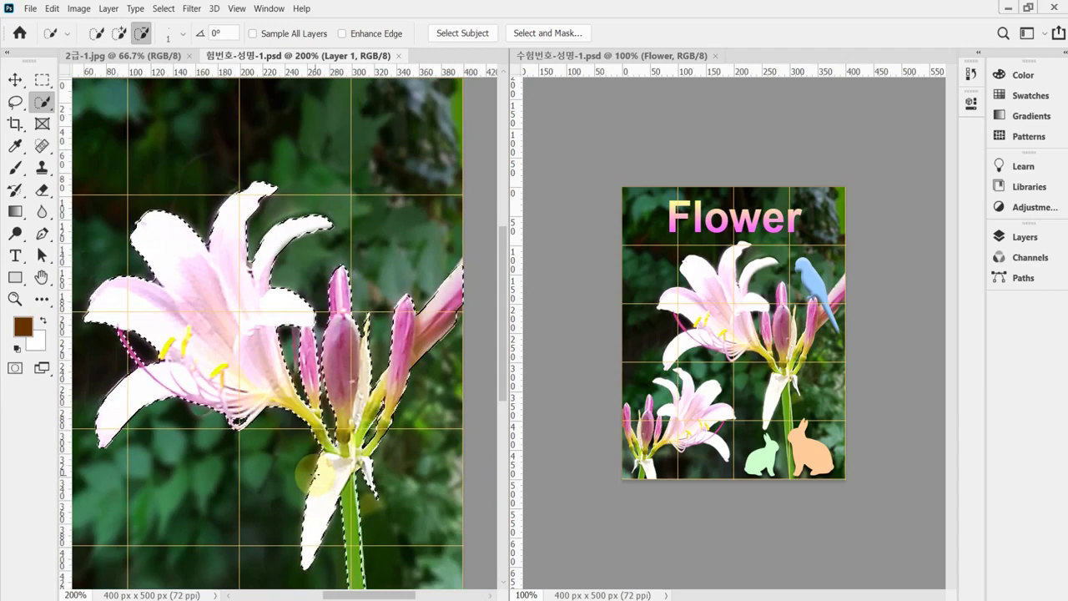
left_click_drag(317, 504, 319, 419)
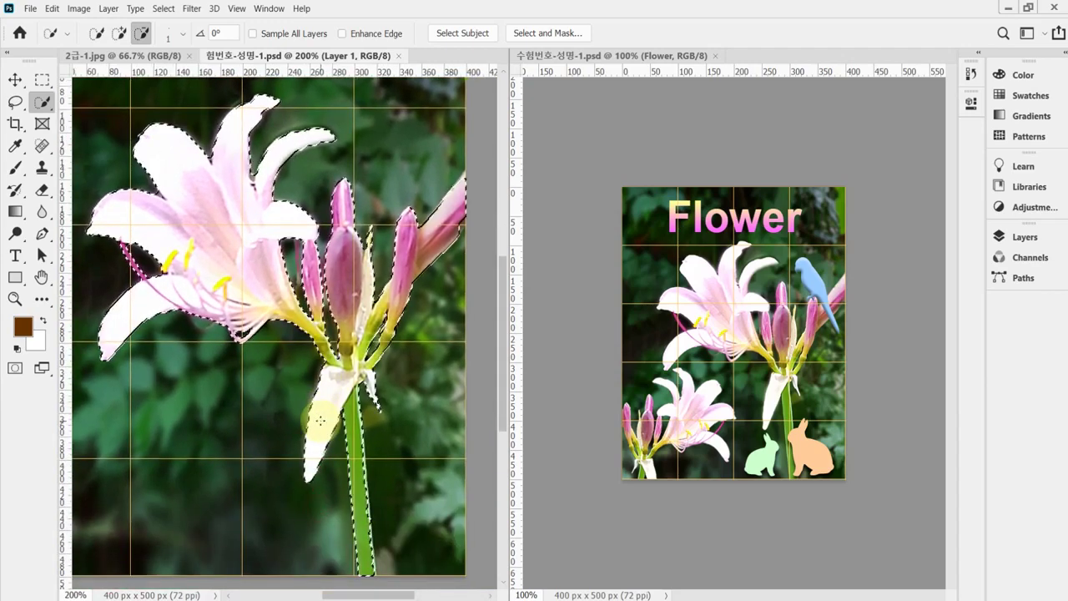
left_click(339, 395)
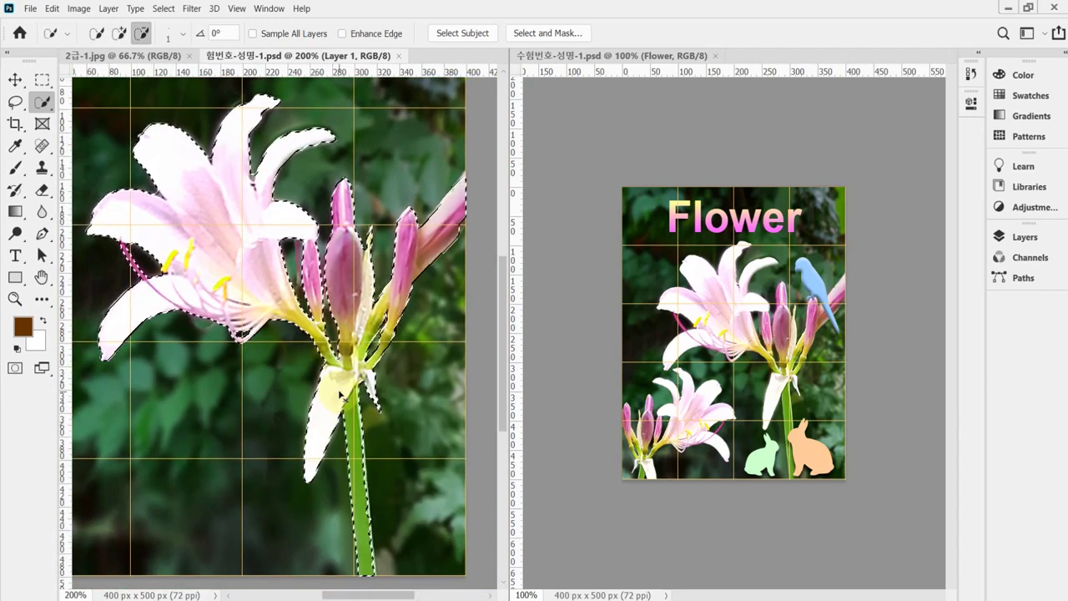
key("ctrl+j")
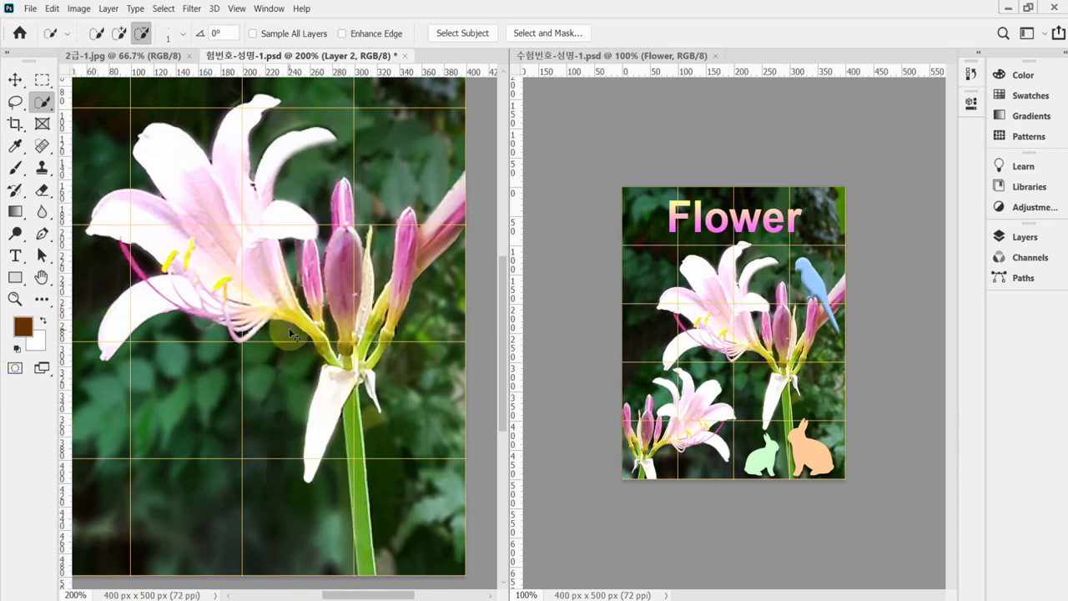
Step: Start a free transform on the flower copy, reduce it to about 44.87%, and place it at about X 131.5, Y 438.5 px
key("ctrl+t")
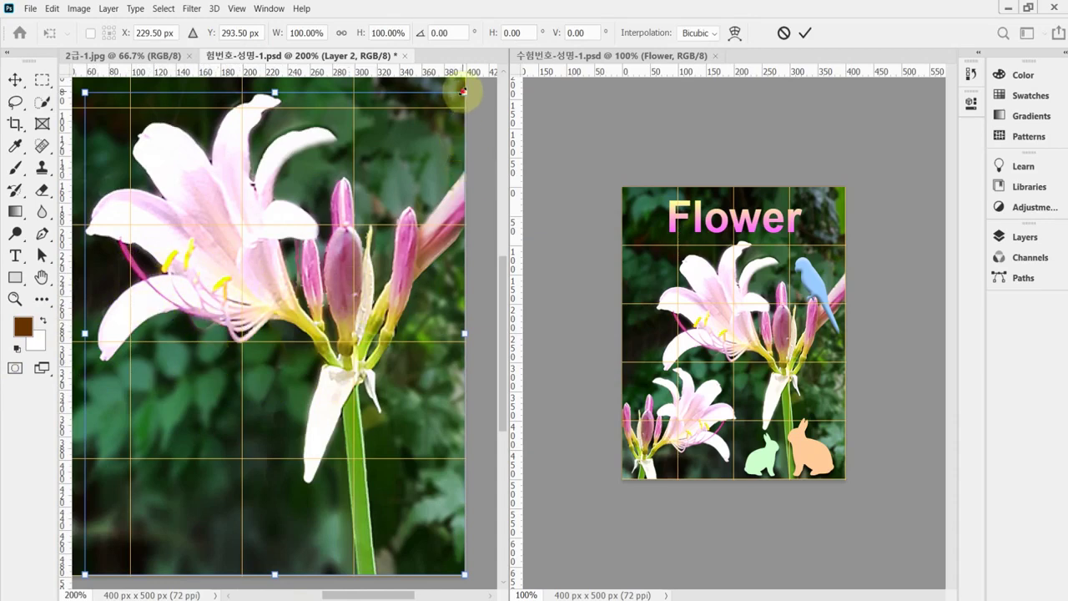
left_click_drag(463, 91, 307, 406)
scroll(342, 447, "down", 1)
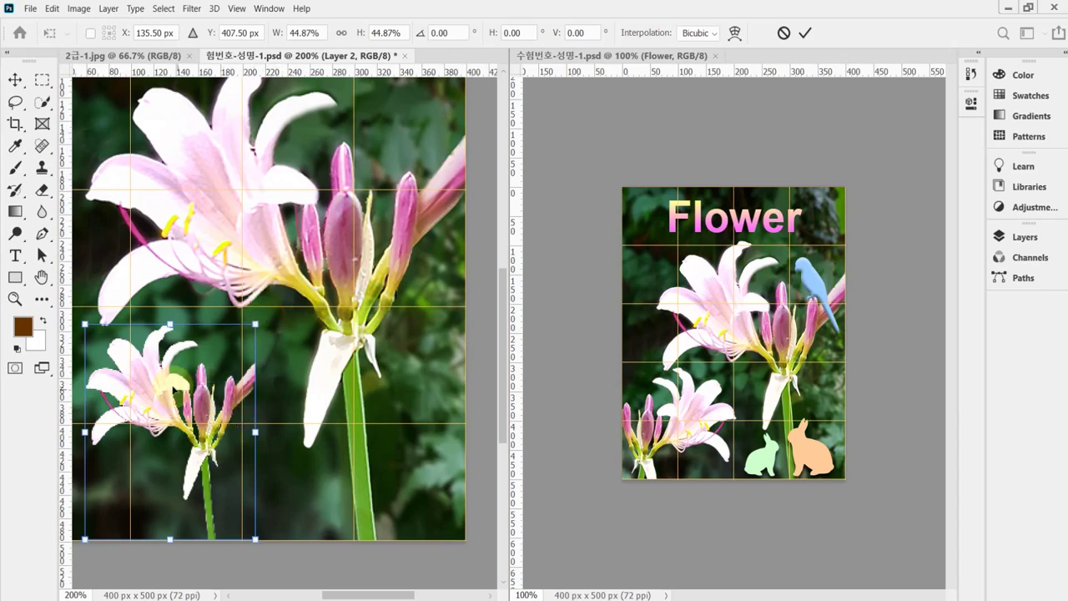
left_click_drag(173, 383, 168, 421)
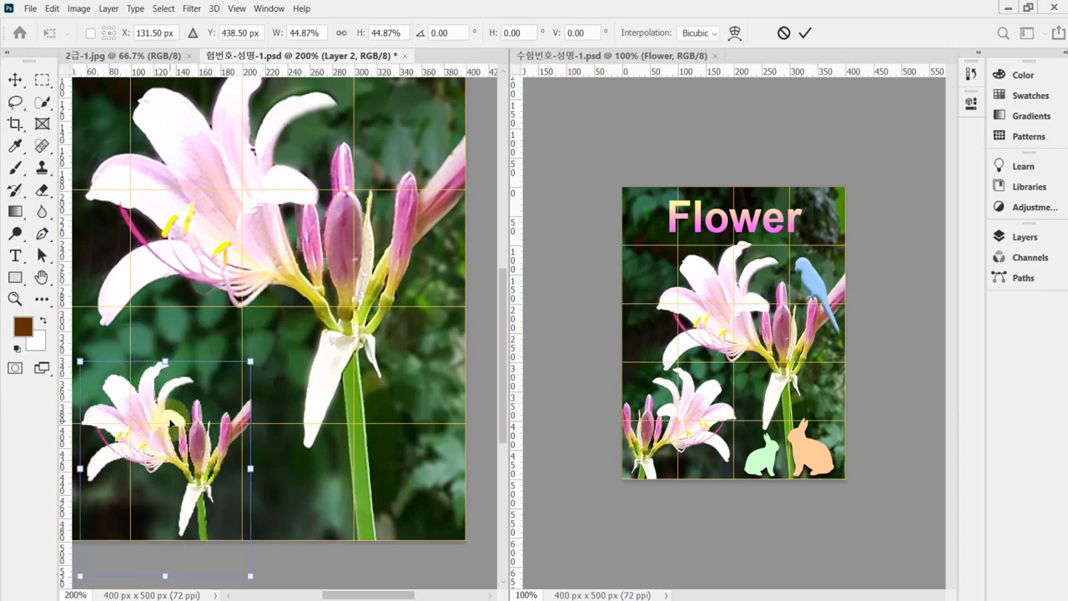
Step: Flip the flower copy horizontally and rotate it about 10° counterclockwise, placing it at about X 113, Y 415 px
right_click(157, 403)
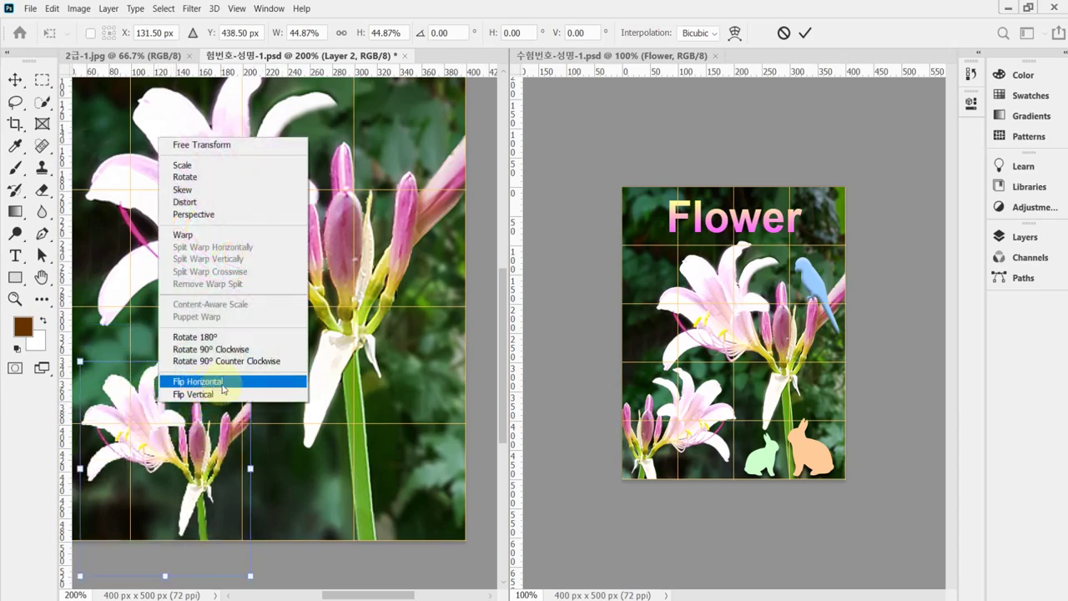
left_click(264, 385)
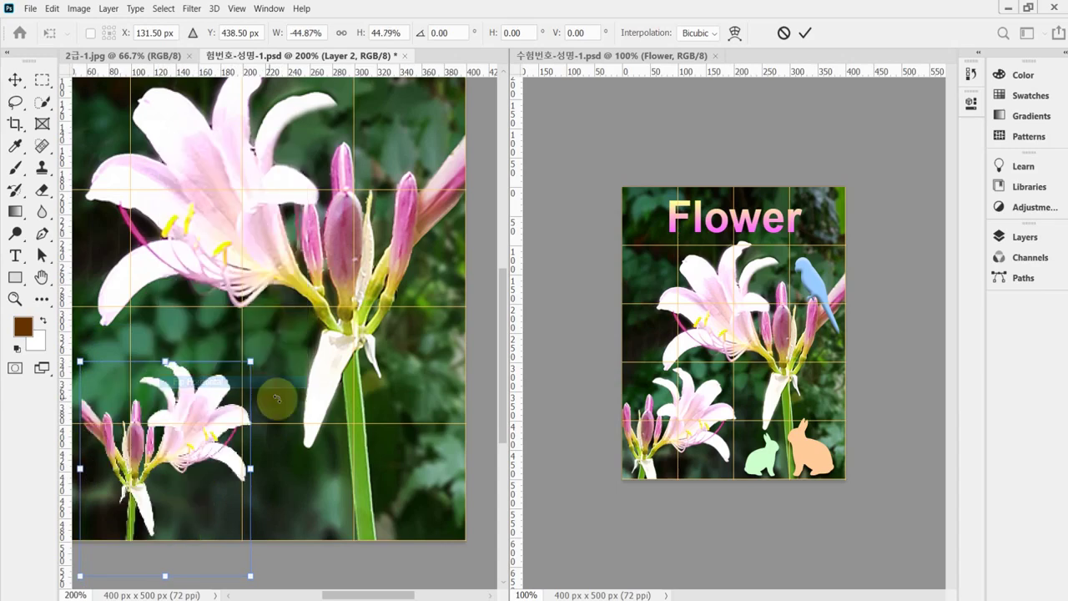
left_click_drag(282, 387, 241, 318)
left_click_drag(238, 413, 213, 400)
key("ctrl+minus")
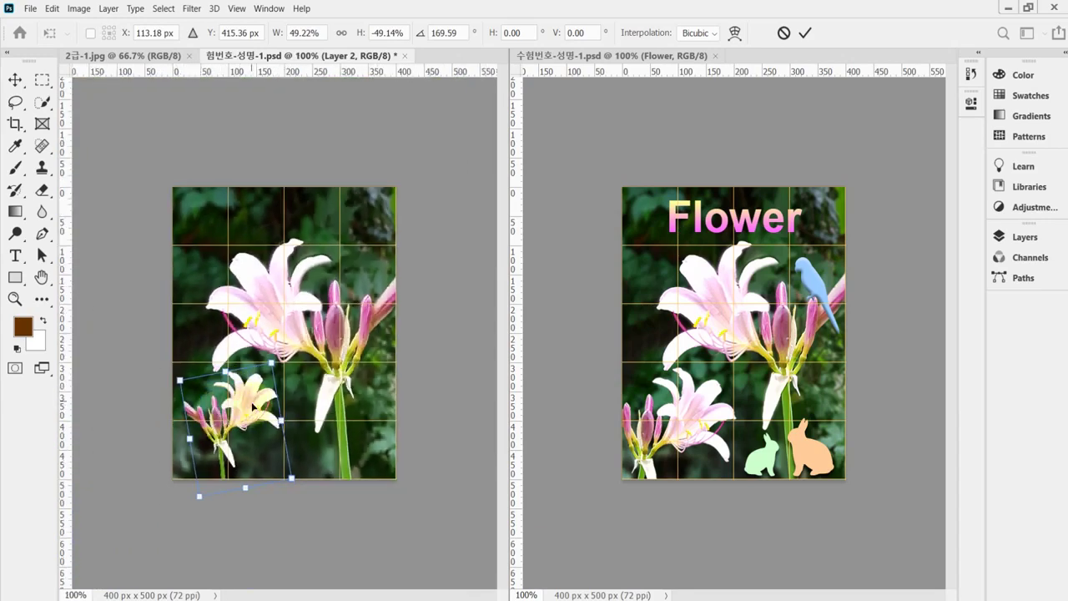
Step: Enlarge the flower copy to about 63.2% and place it at about X 89, Y 434 px
left_click_drag(271, 363, 273, 353)
left_click_drag(241, 414, 230, 427)
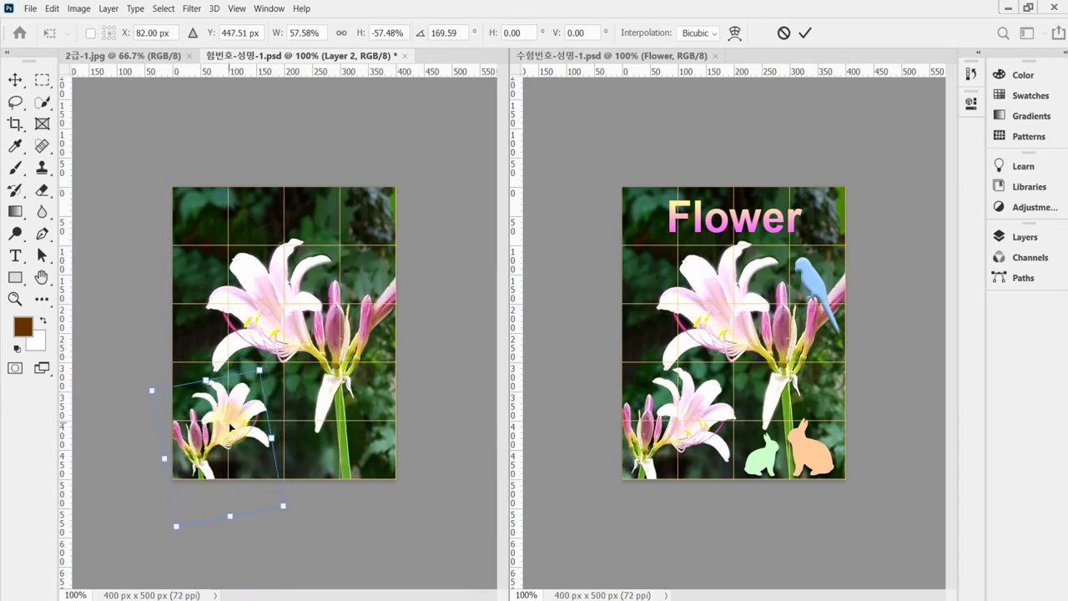
left_click_drag(259, 368, 269, 354)
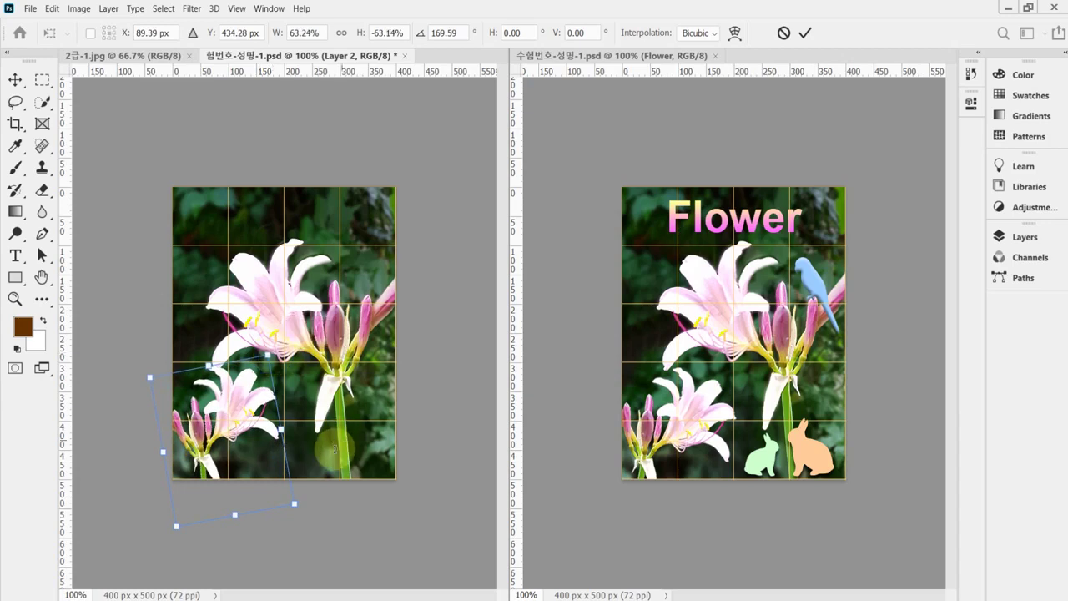
Step: Reduce the flower copy's tilt to about 2° and enlarge it to about 70.3% at about X 87, Y 456 px
left_click_drag(333, 450, 335, 471)
left_click_drag(276, 457, 267, 453)
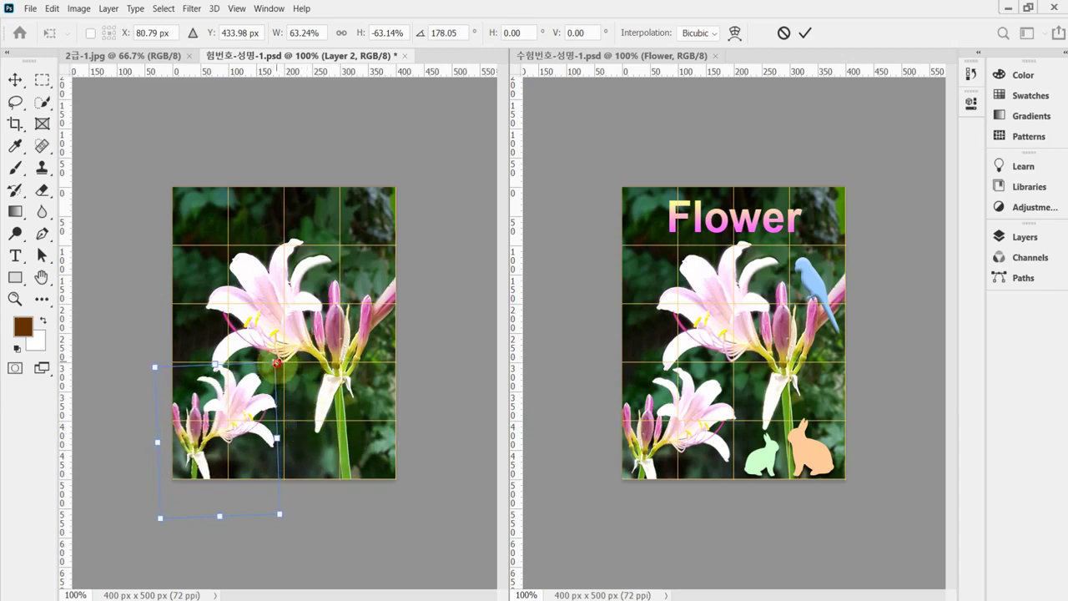
mouse_move(277, 363)
left_mouse_down()
mouse_move(296, 329)
mouse_move(288, 347)
left_mouse_up()
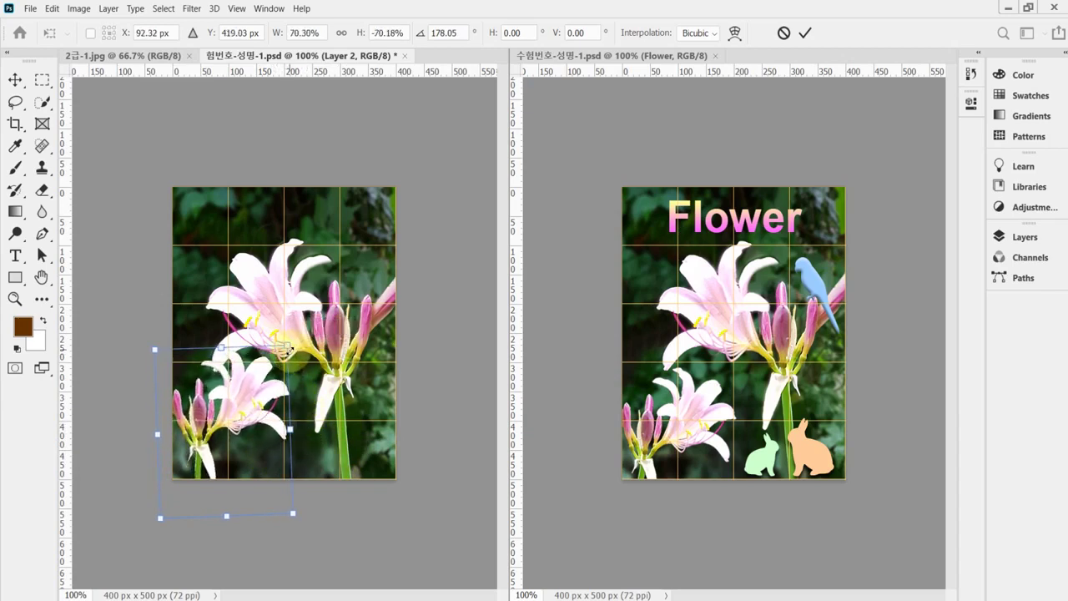
left_click_drag(270, 442, 277, 464)
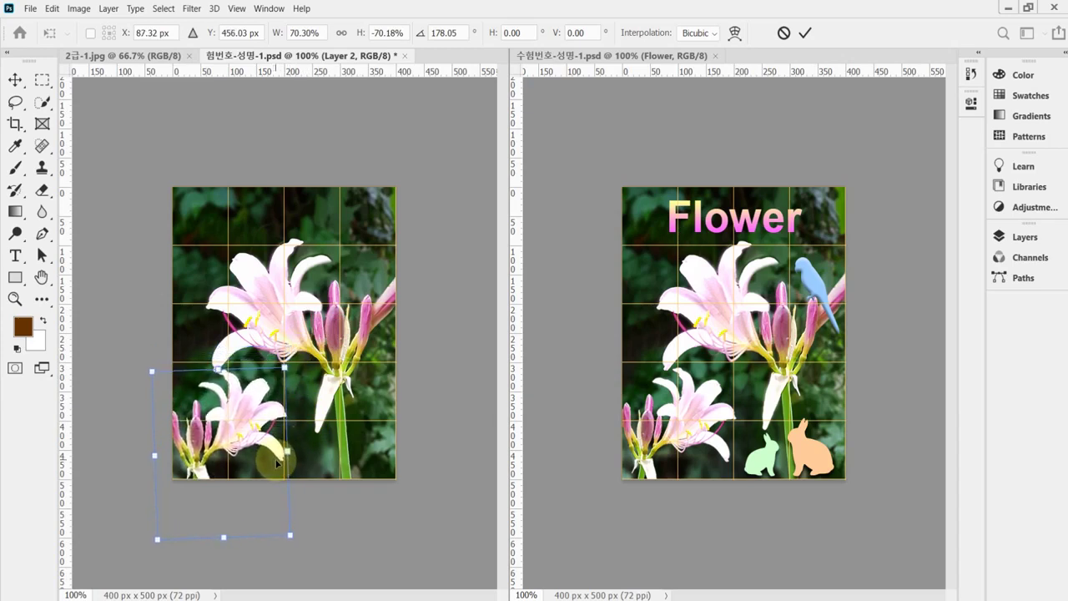
Step: Nudge the flower copy up 15 px to about Y 441 px
key("Up")
key("Up")
key("Up")
key("Up")
key("Up")
key("Up")
key("Up")
key("Up")
key("Up")
key("Up")
key("Up")
key("Up")
key("Up")
key("Up")
key("Up")
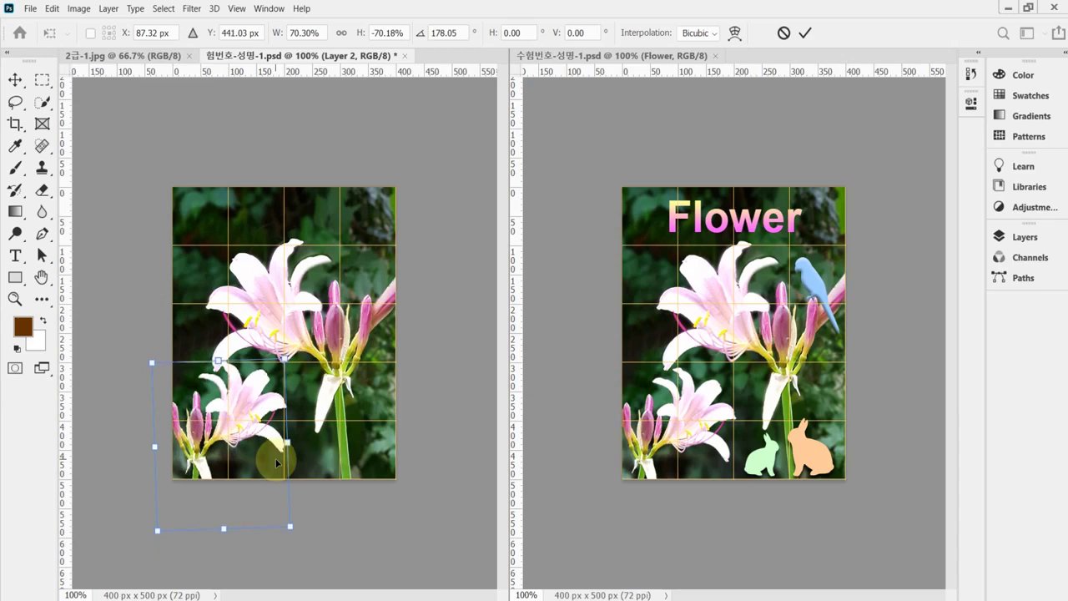
Step: Reduce the flower copy to about 66.5% and place it at about X 90, Y 447 px
key("Up")
key("Up")
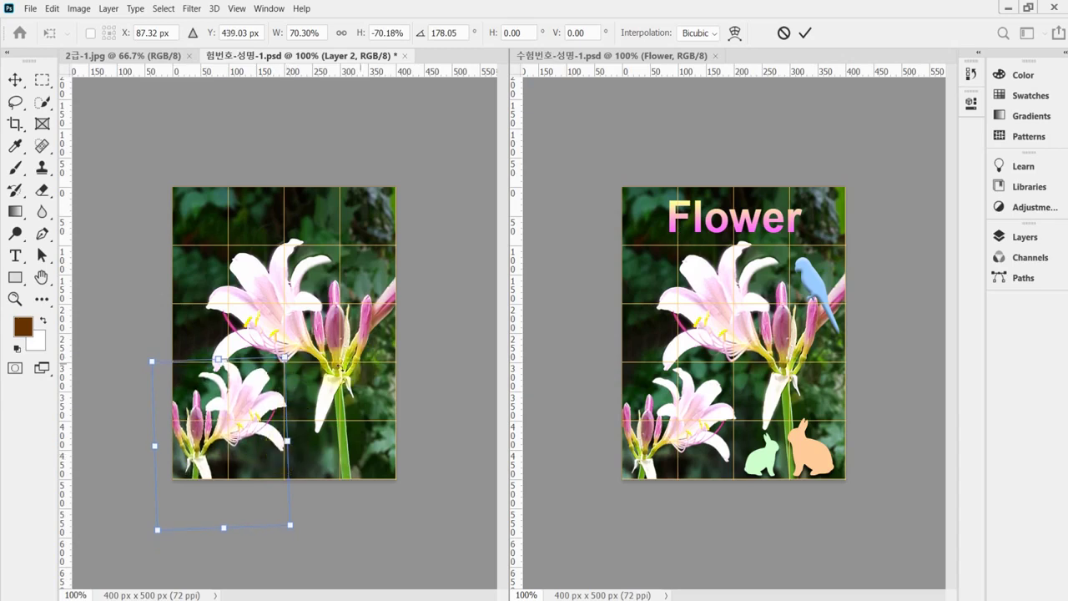
left_click_drag(284, 356, 277, 365)
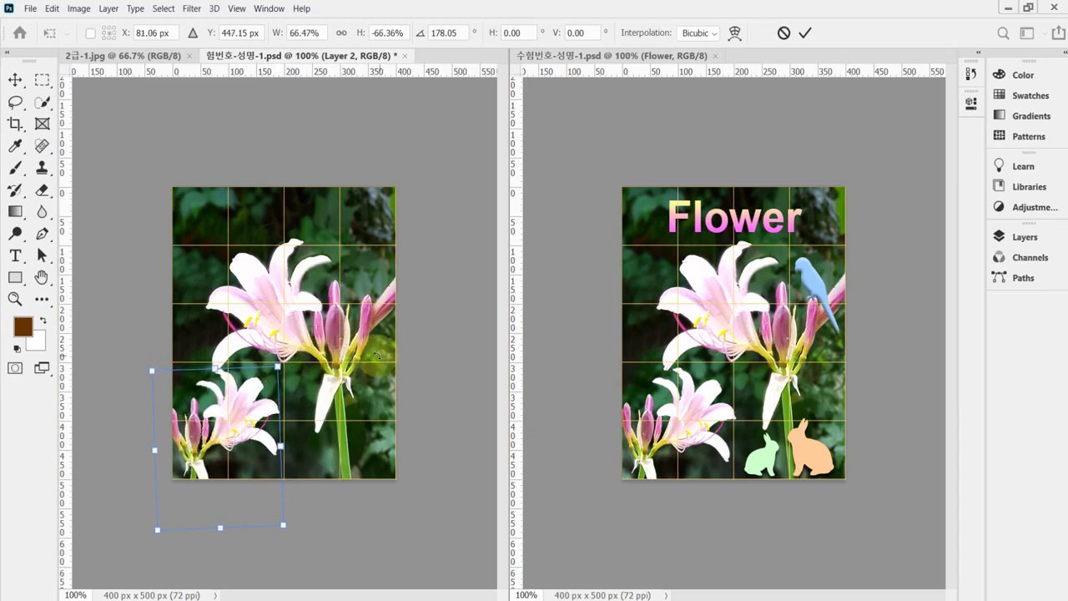
key("Right")
key("Right")
key("Right")
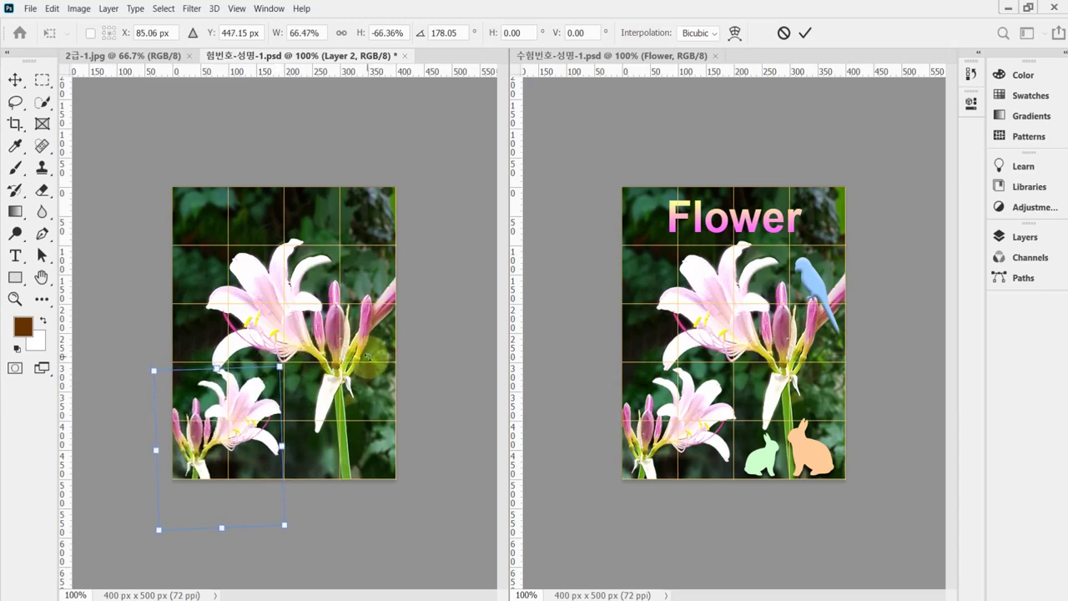
key("Right")
key("Right")
key("Right")
key("Right")
key("Right")
Step: Rotate the flower copy about 3° clockwise, enlarge it to about 67.7% at about X 82, Y 449 px, and save the document
left_click_drag(347, 385, 344, 399)
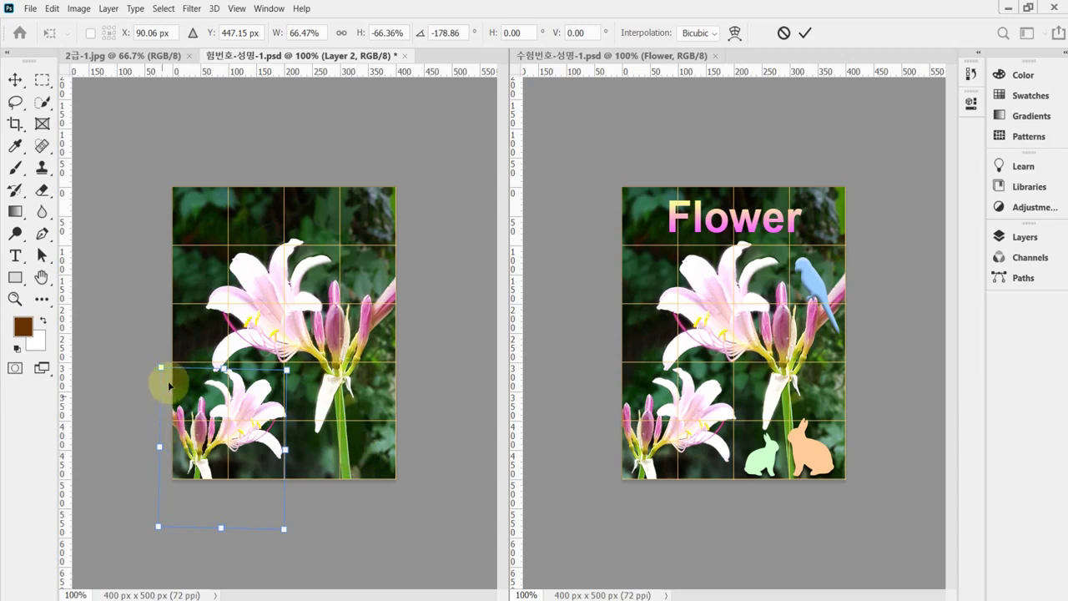
left_click_drag(159, 365, 156, 364)
left_click_drag(234, 415, 230, 417)
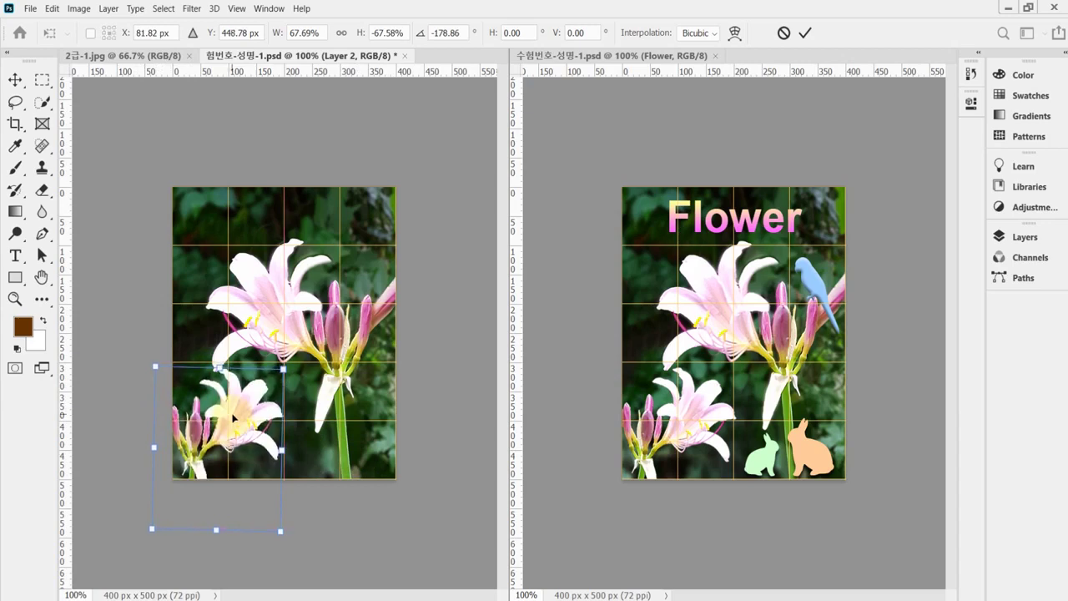
key("Return")
key("w")
key("ctrl+s")
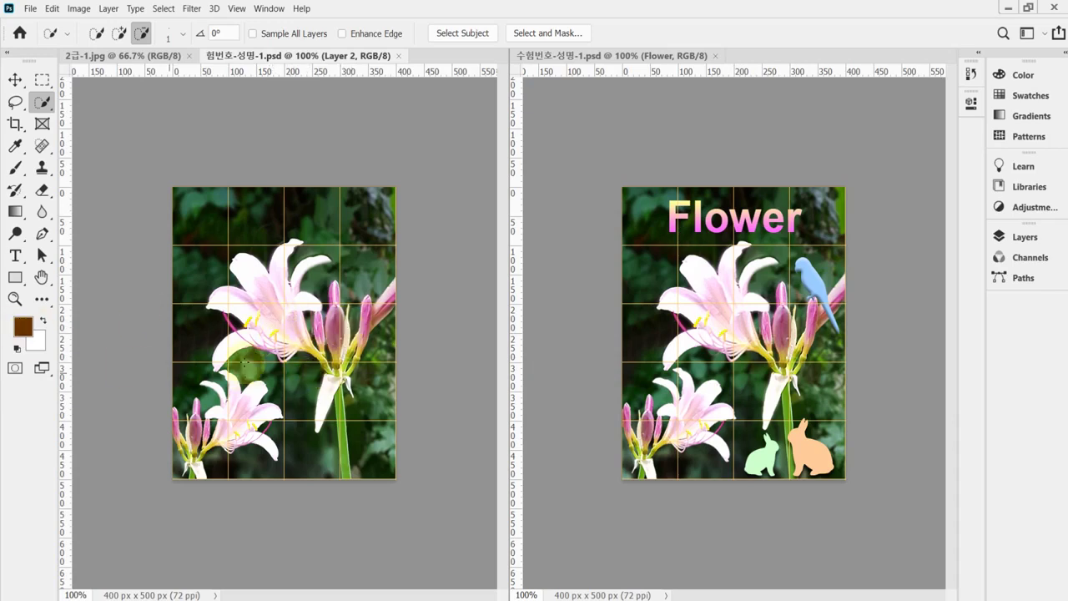
Step: Choose the rabbit custom shape from the Animals group of All Legacy Default Shapes
left_click(15, 277)
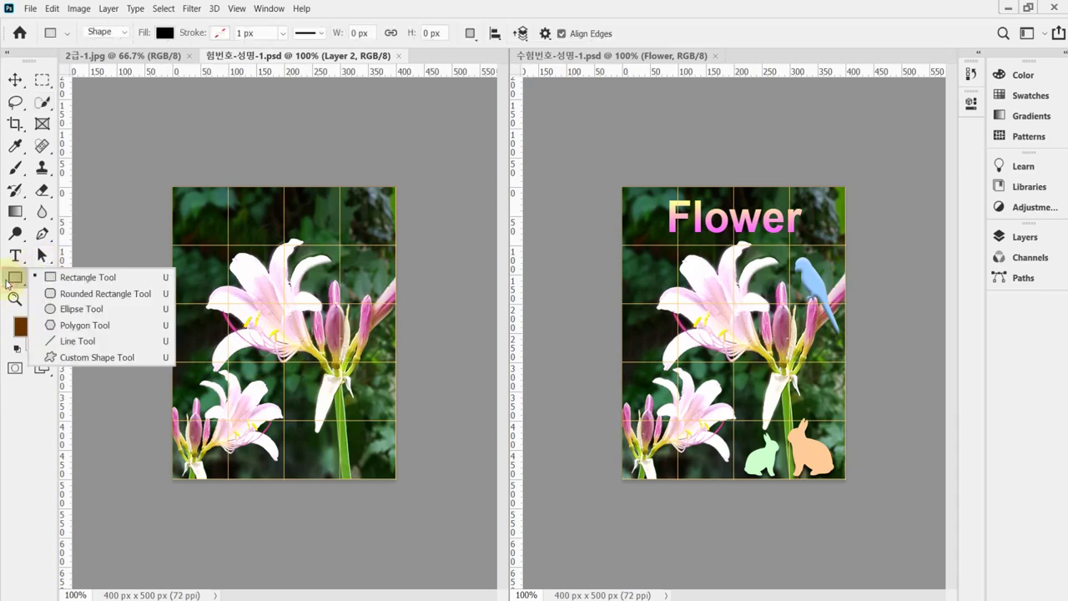
left_click(112, 358)
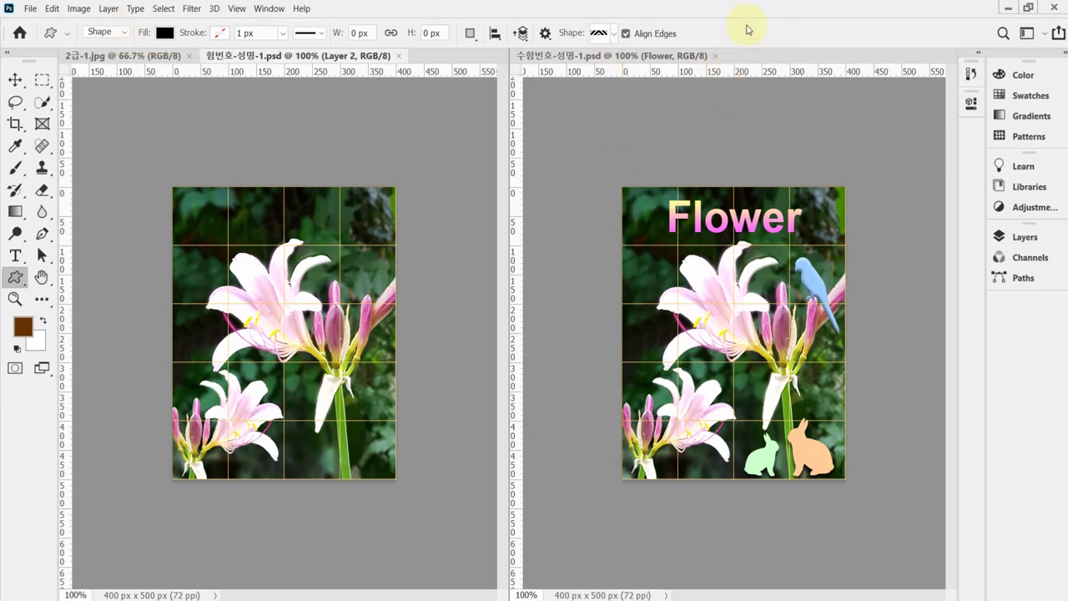
left_click(617, 35)
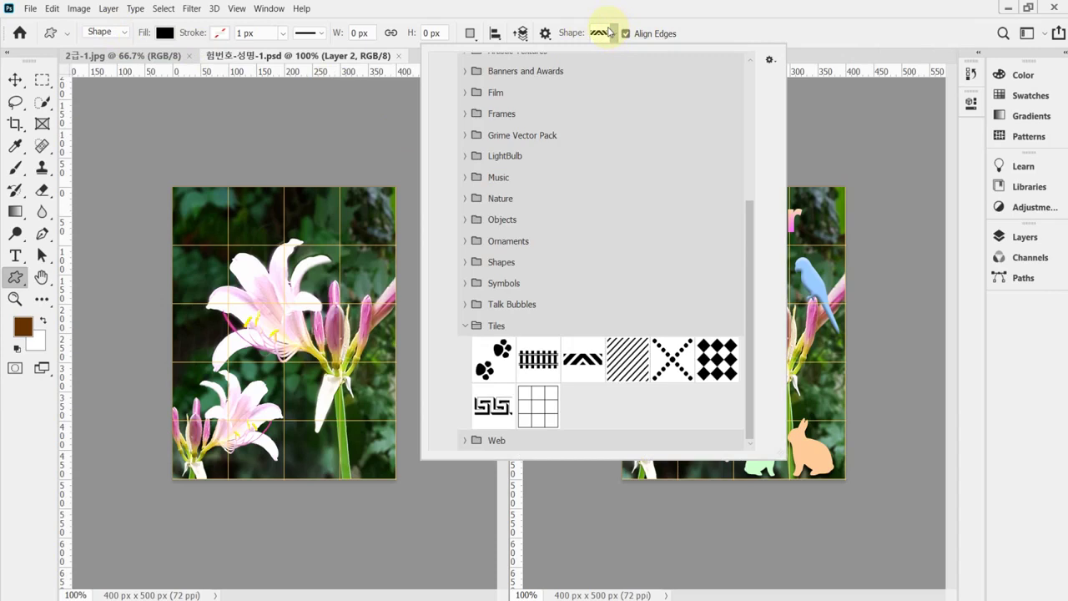
left_click(465, 326)
scroll(521, 306, "up", 3)
scroll(524, 307, "up", 1)
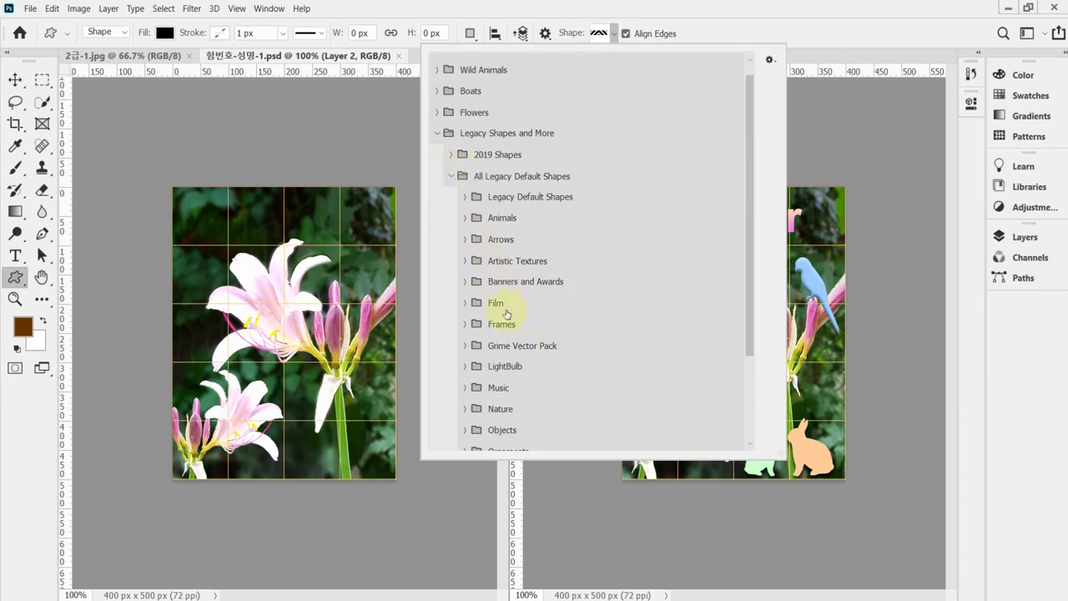
left_click(464, 218)
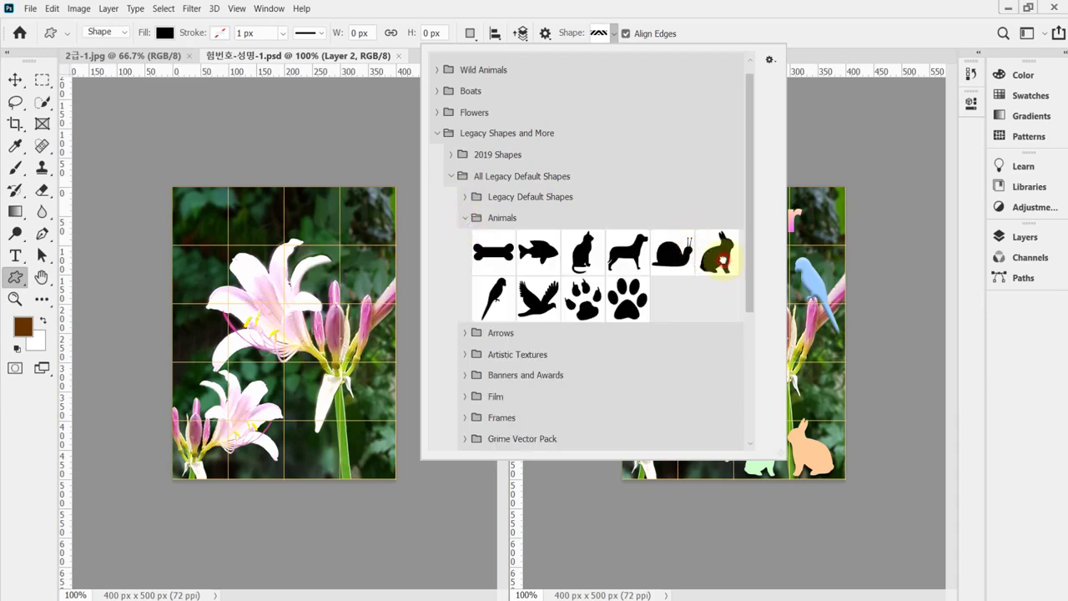
left_click(724, 257)
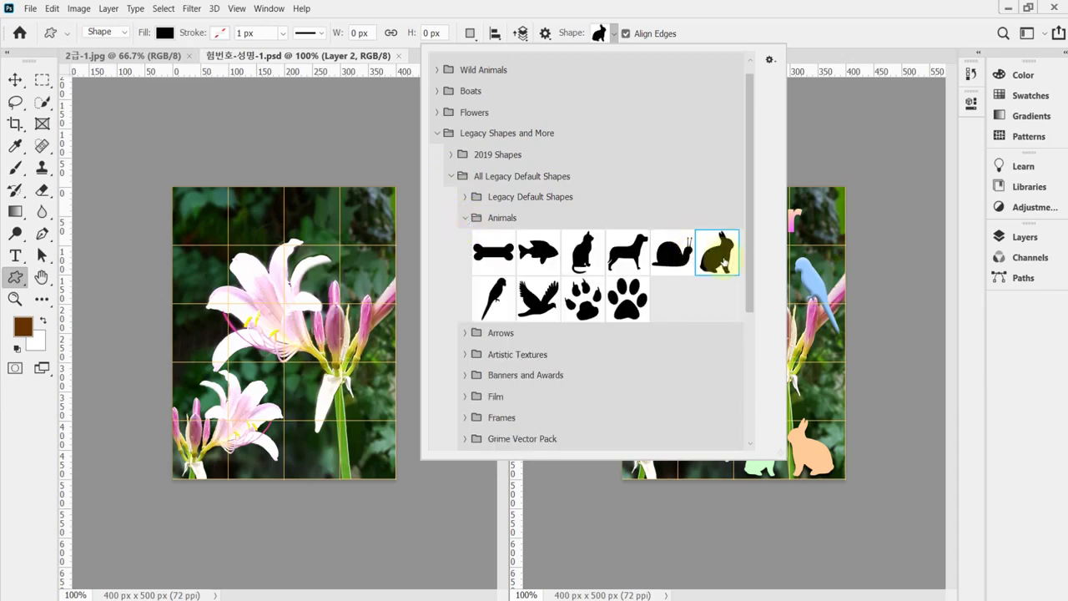
left_click(568, 12)
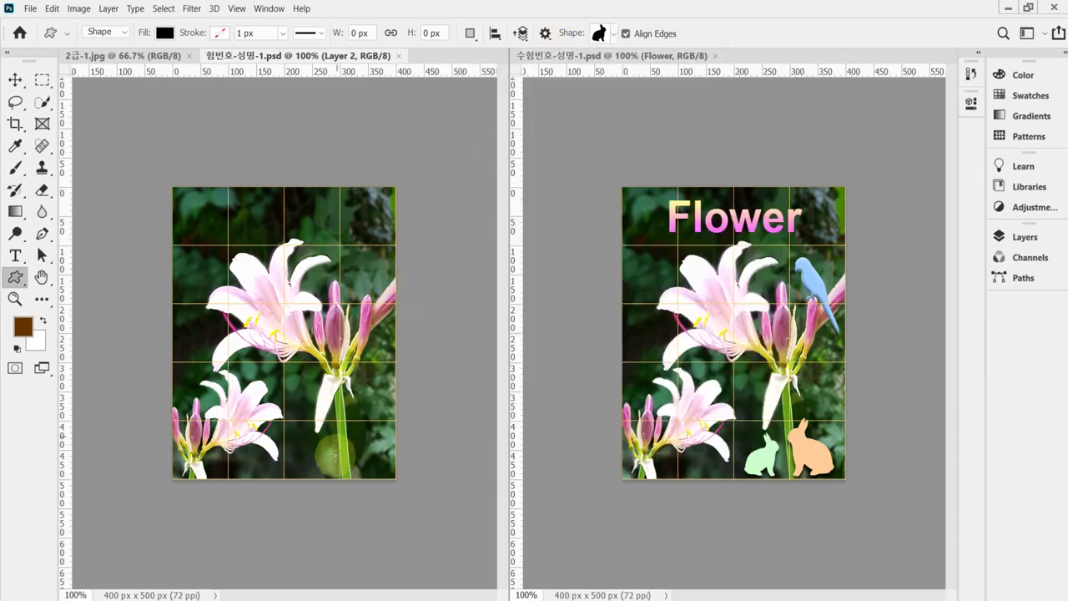
Step: Draw a rabbit shape about 60 x 71 px at the bottom of the image, between the small flower and the green stem
scroll(334, 455, "up", 1)
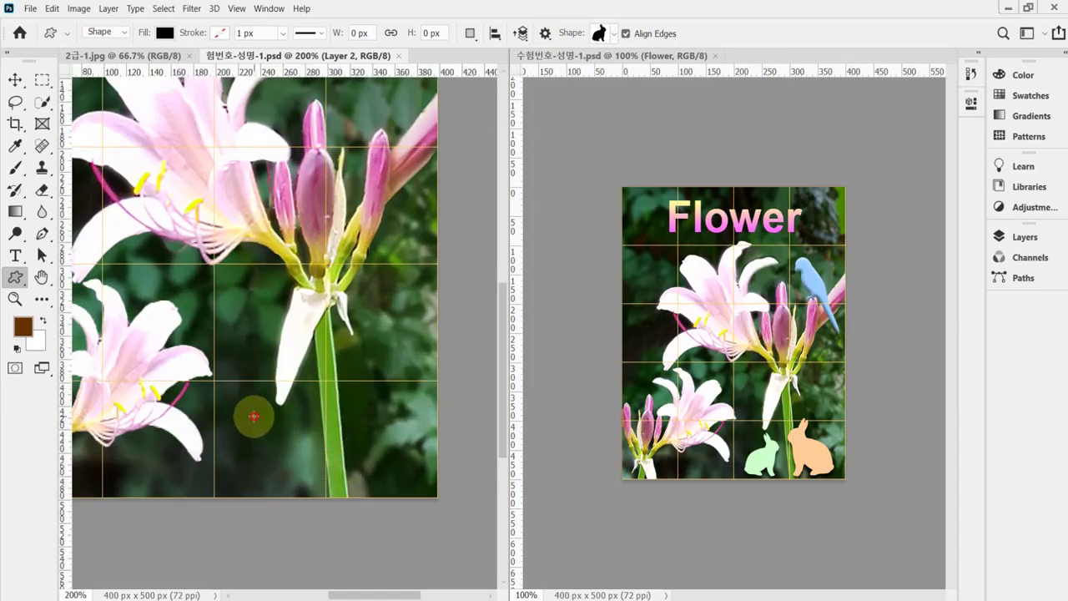
left_click_drag(253, 416, 331, 498)
left_click_drag(299, 461, 286, 455)
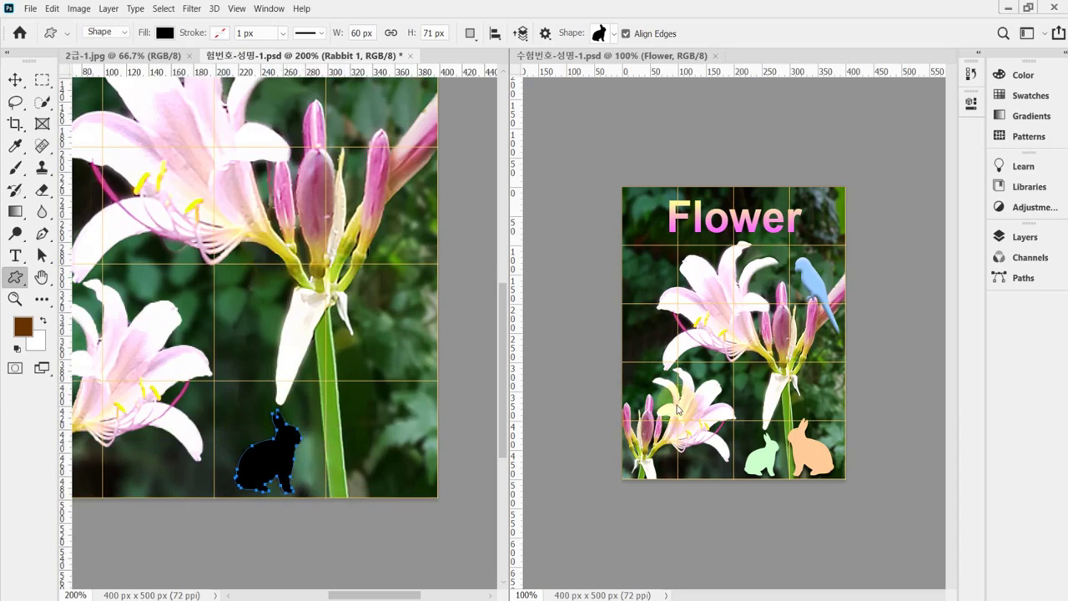
Step: Set the rabbit's fill colour to light green, hex cfc
left_click(1016, 240)
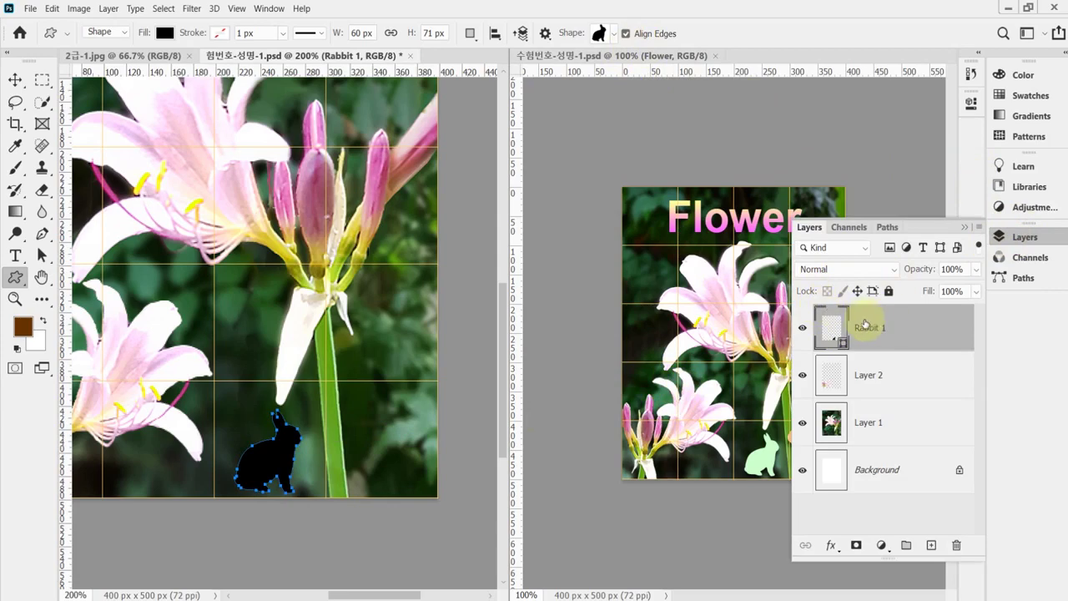
double_click(832, 332)
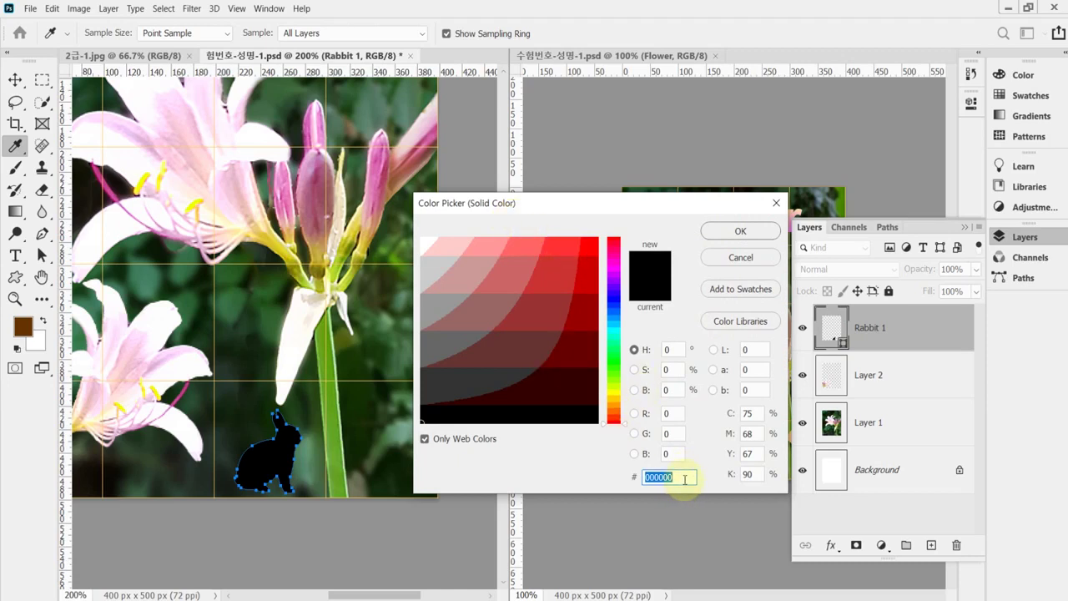
type("cfc")
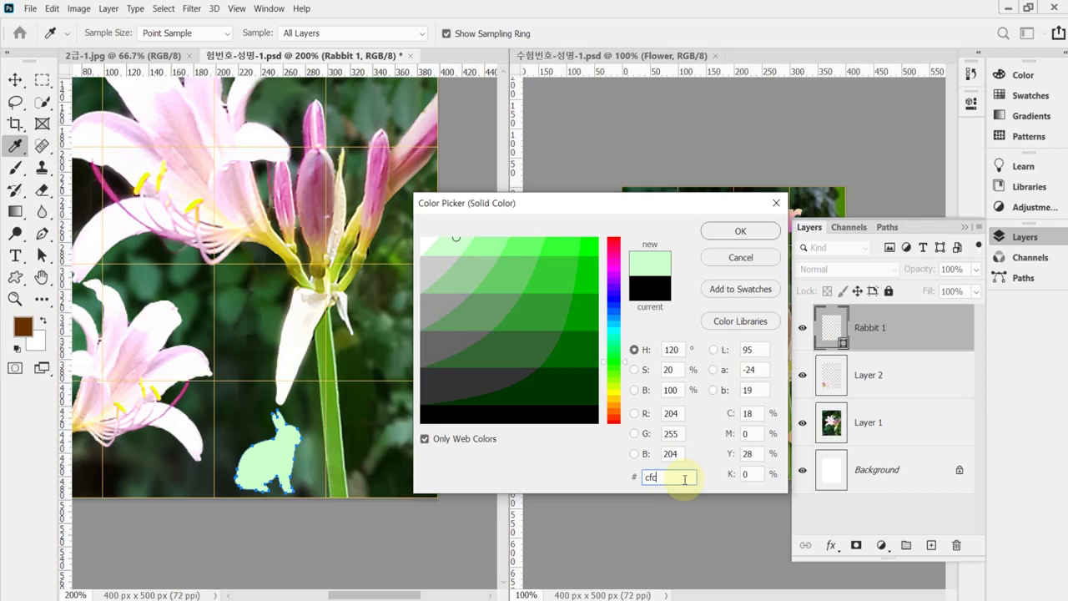
key("Return")
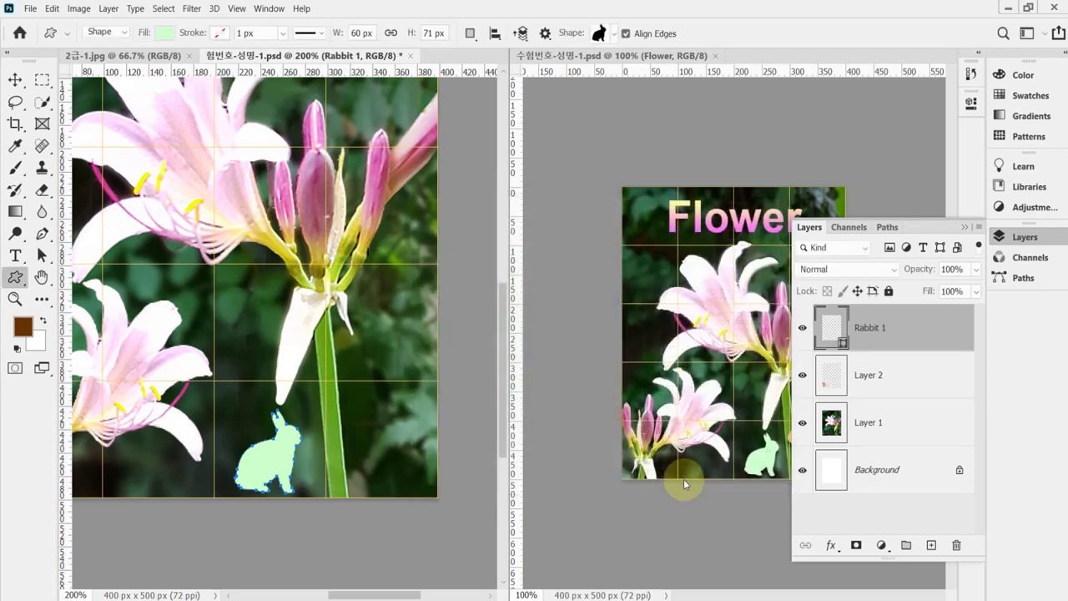
Step: Add a drop shadow to the rabbit with angle 90°, distance 7 px and size 7 px
left_click(831, 545)
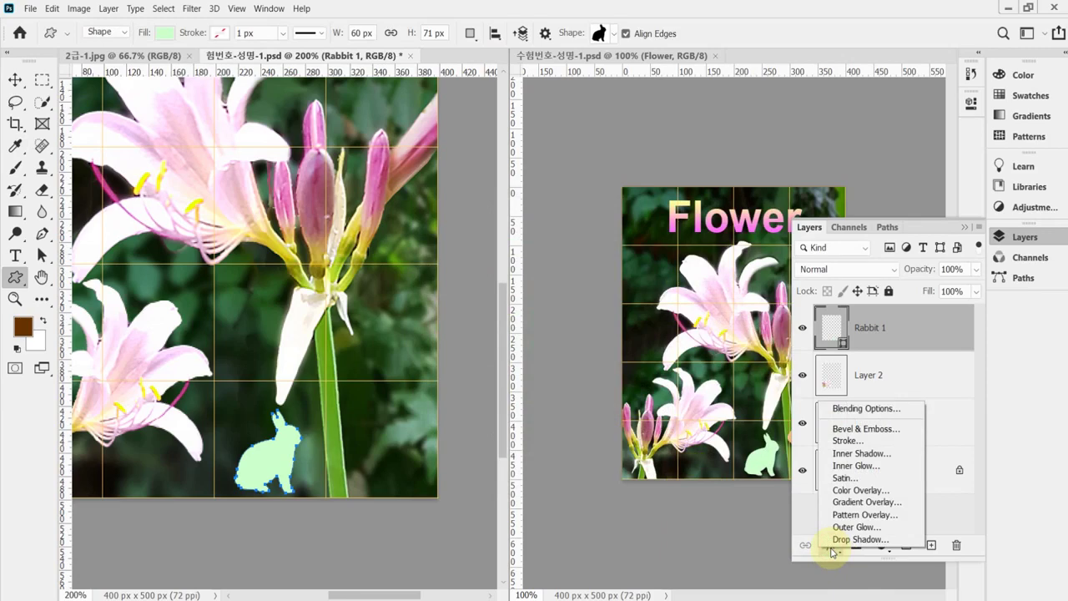
left_click(835, 540)
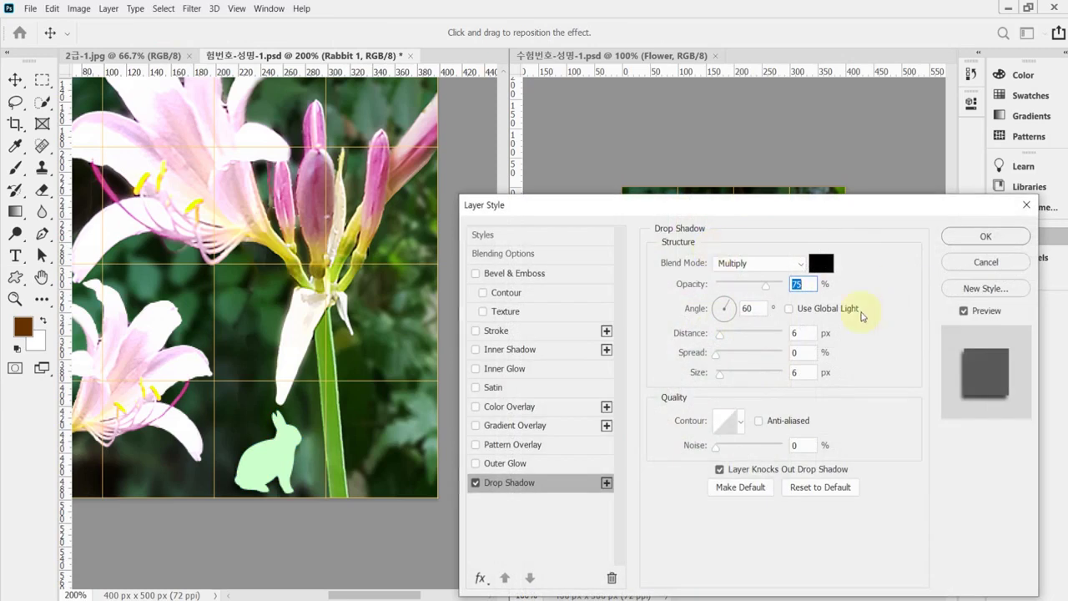
left_click(707, 308)
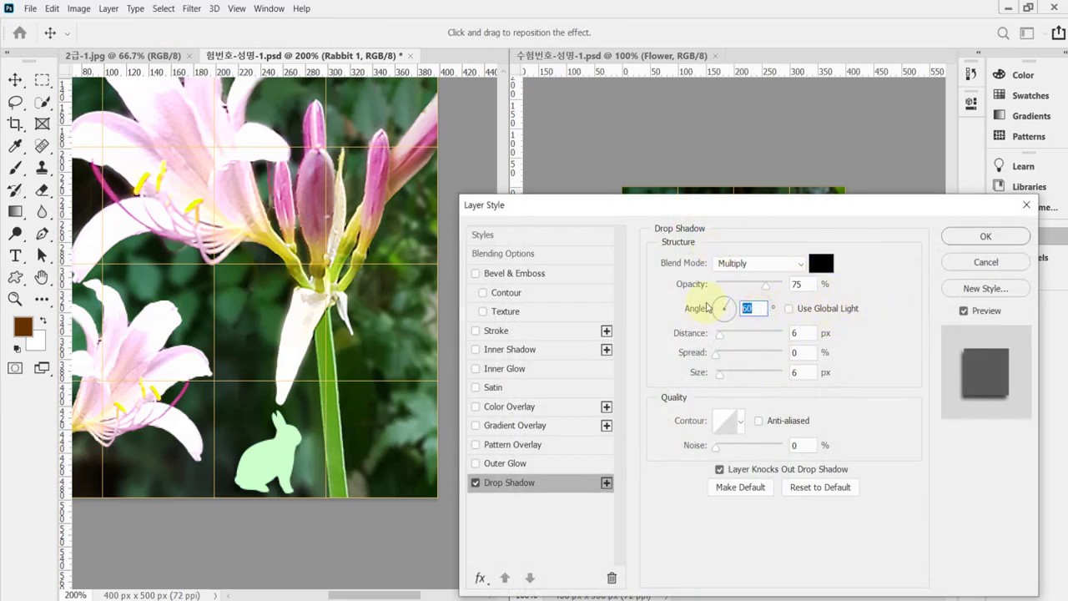
type("90")
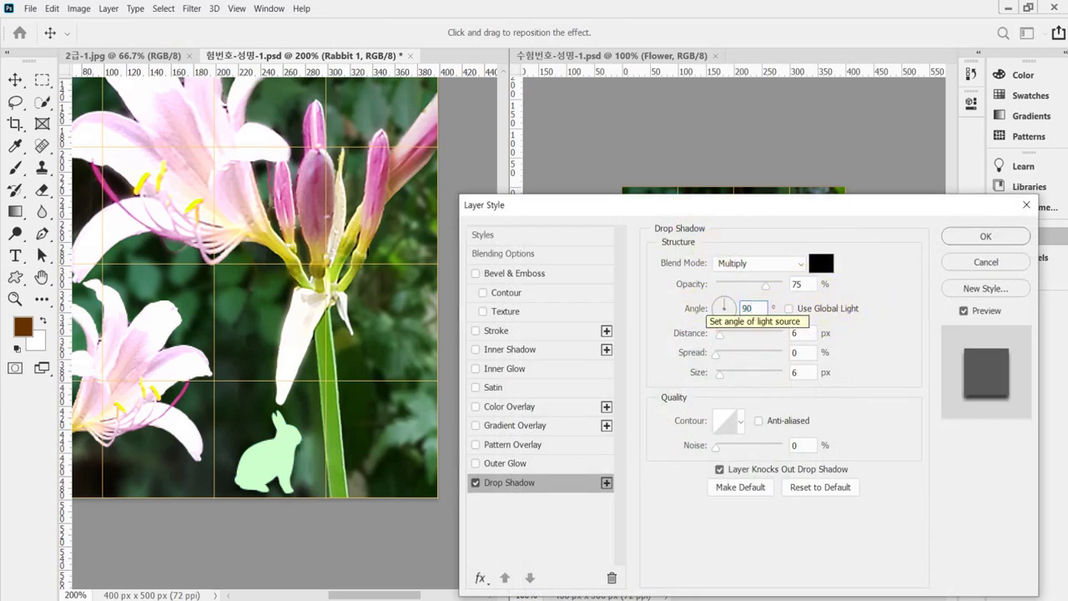
key("Tab")
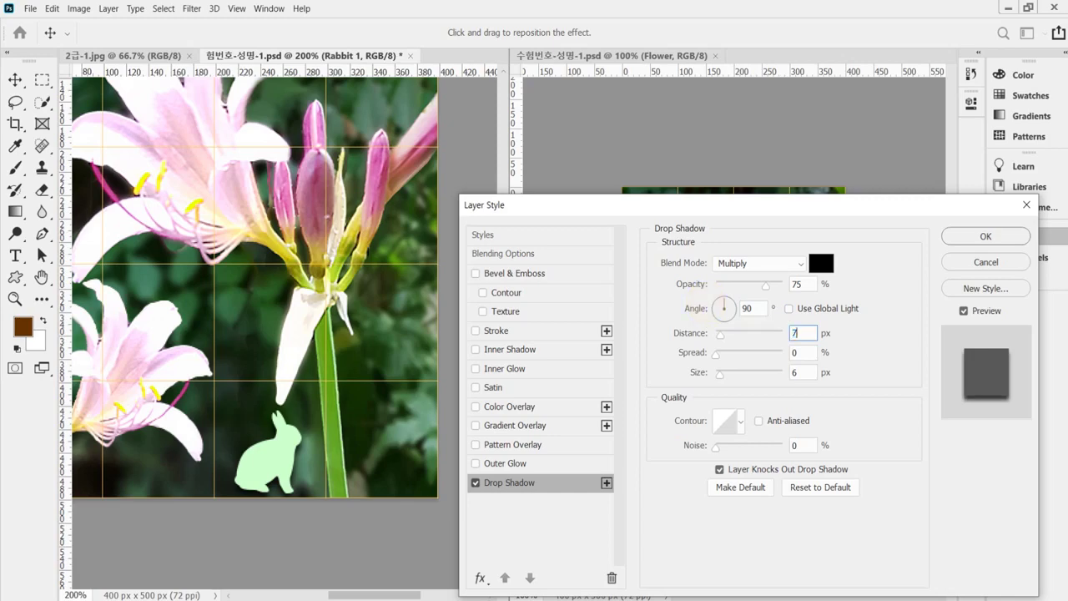
type("7")
key("Tab")
key("Tab")
type("7")
key("Return")
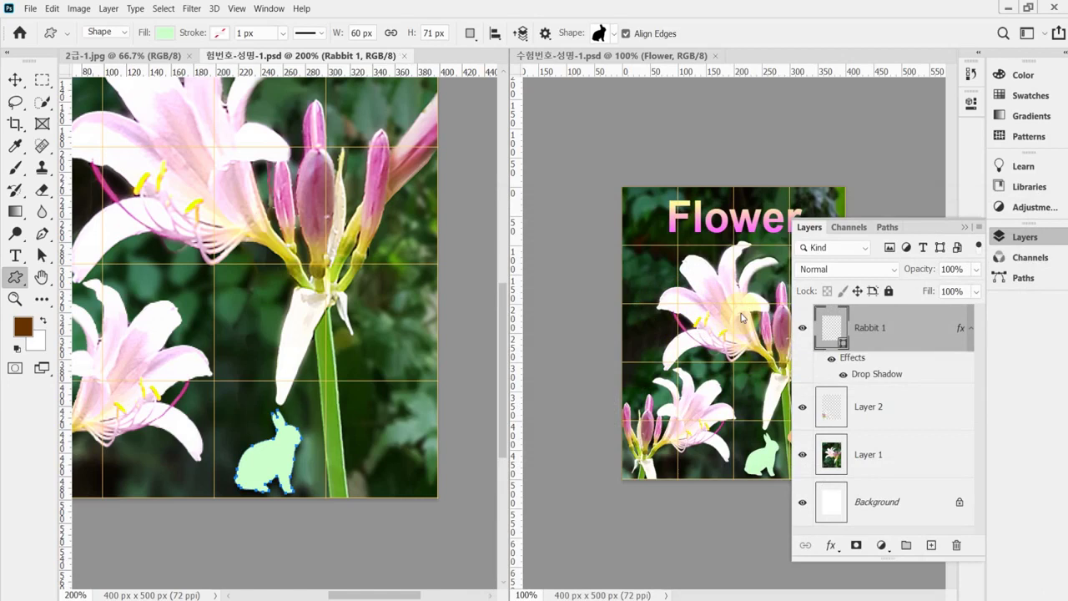
Step: Duplicate the rabbit to about X 347, Y 452 px, beyond the green stem, and flip the copy horizontally
key("ctrl+j")
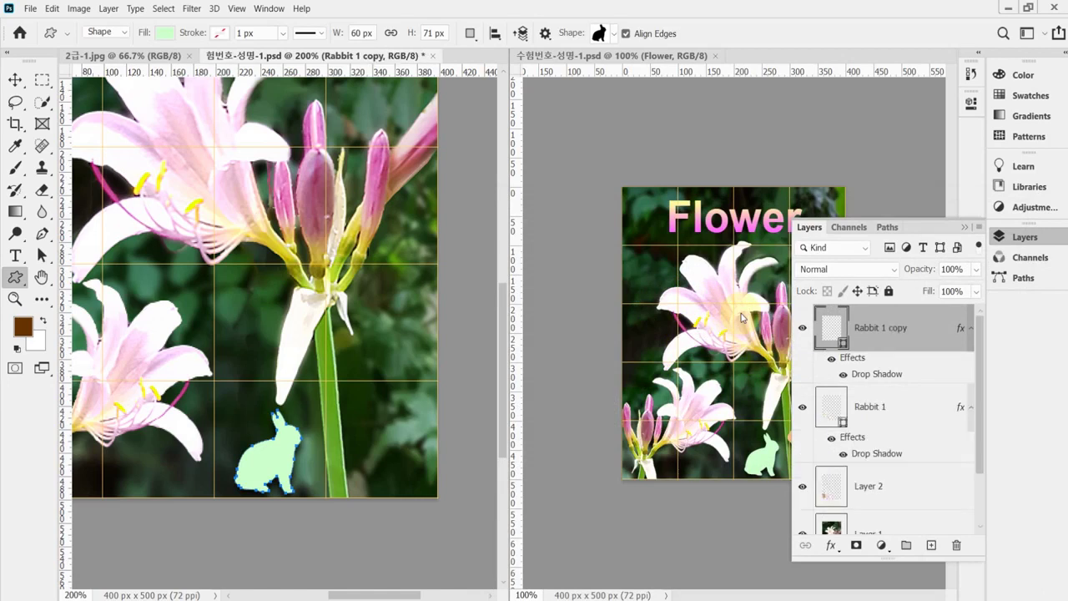
key("ctrl+t")
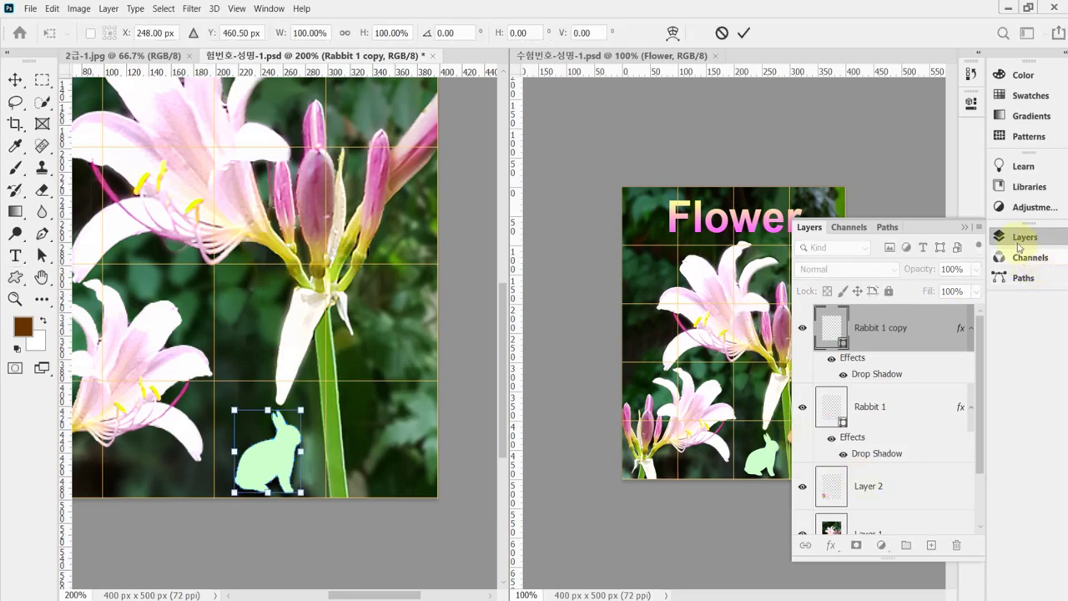
left_click(1001, 237)
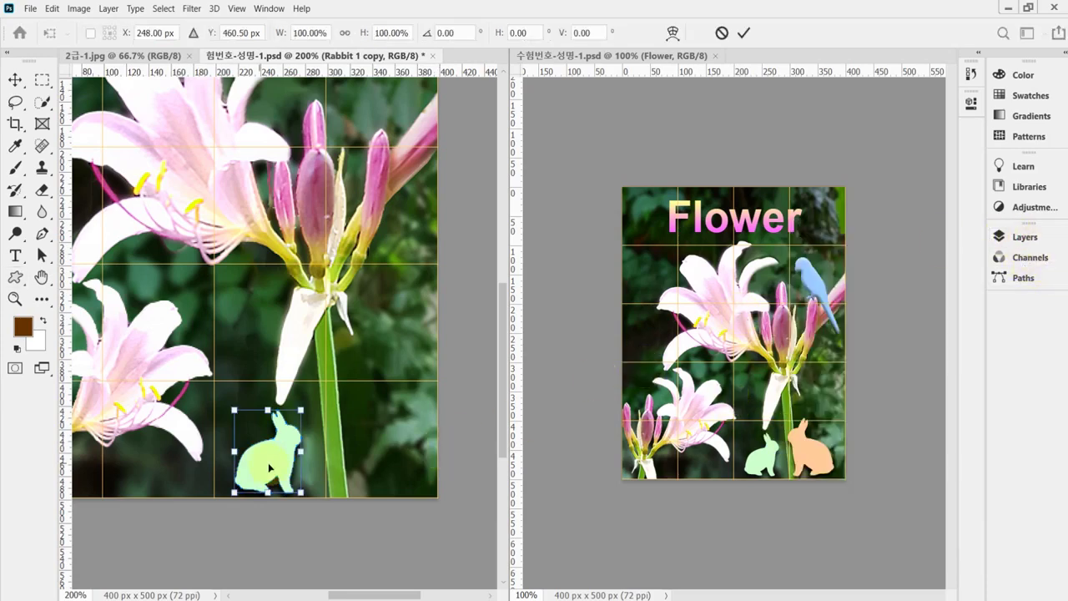
left_click_drag(269, 469, 379, 460)
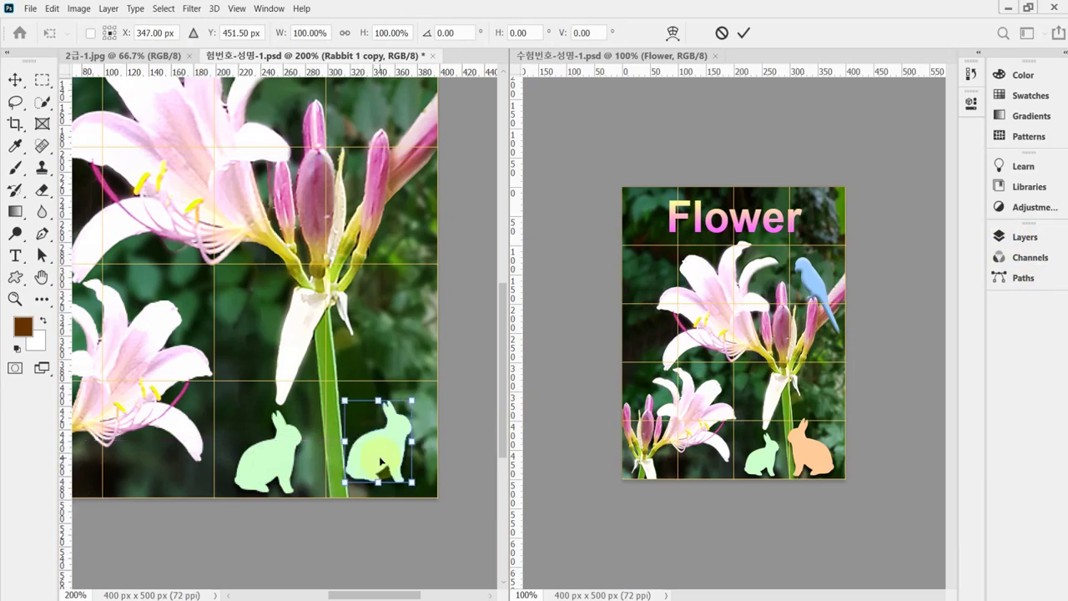
right_click(379, 458)
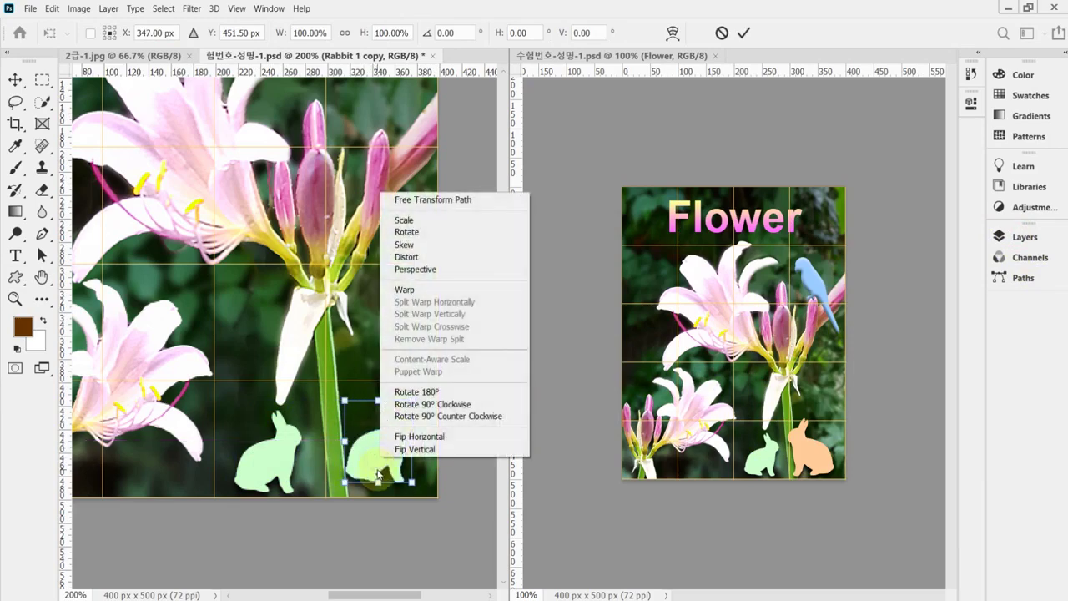
left_click(427, 436)
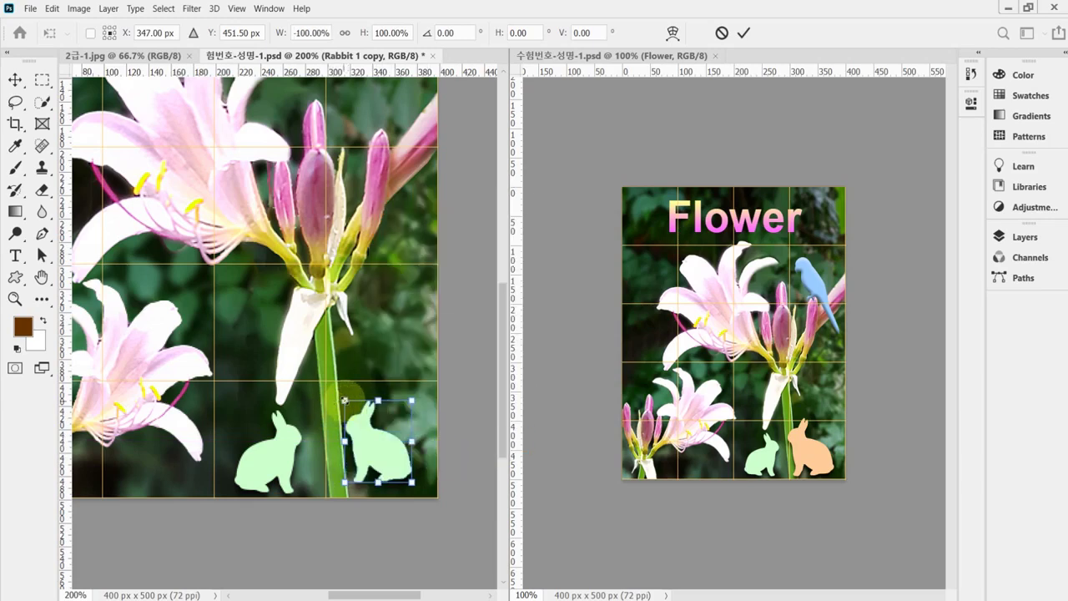
Step: Enlarge the flipped rabbit copy to about 135% and place it at about X 334, Y 451 px
left_click_drag(345, 401, 305, 365)
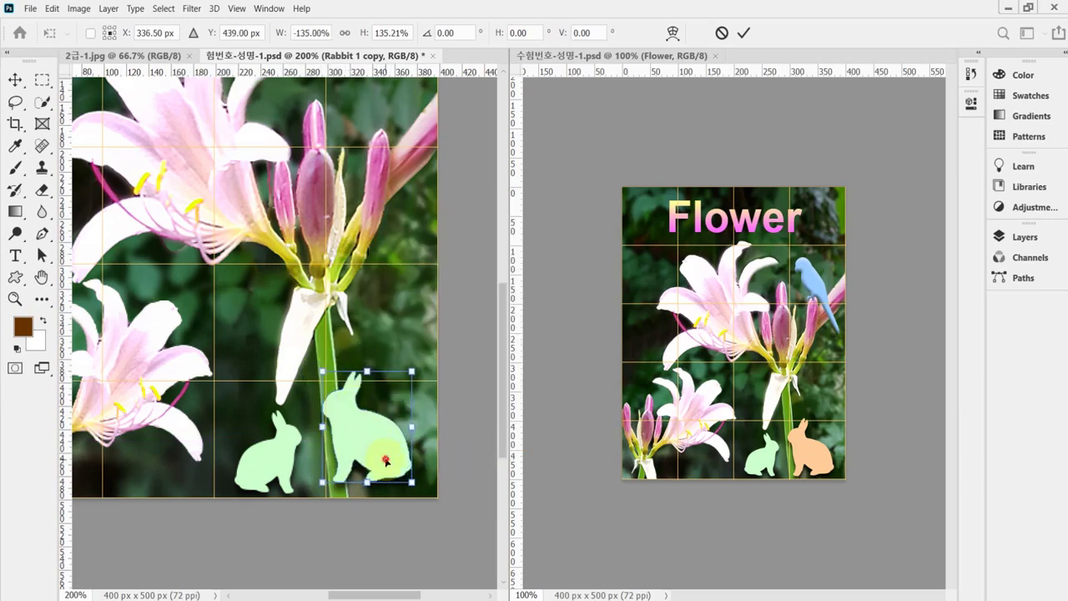
left_click_drag(370, 457, 384, 467)
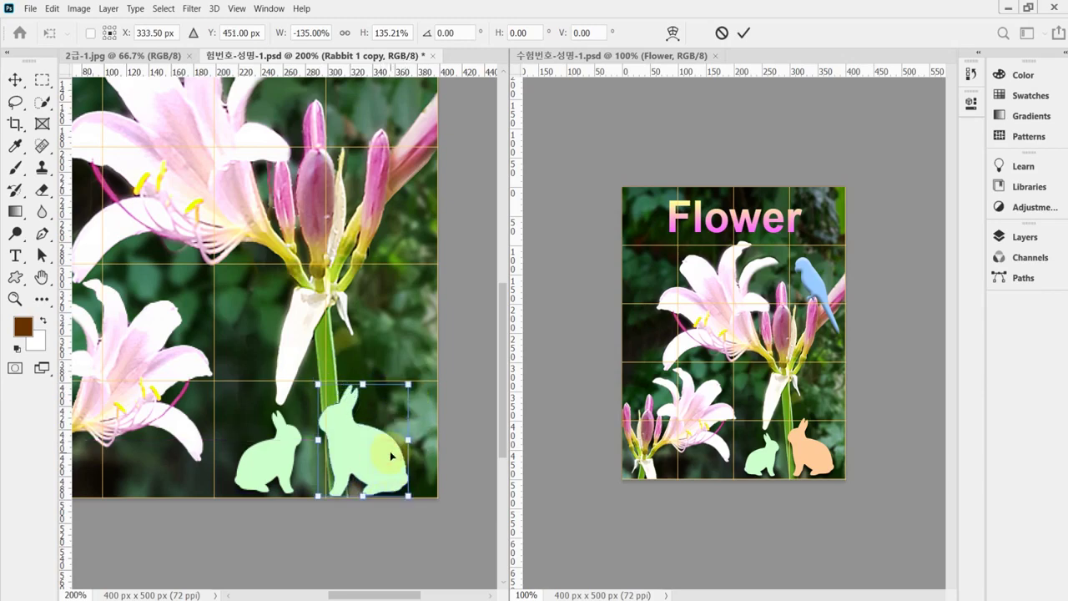
key("Return")
key("u")
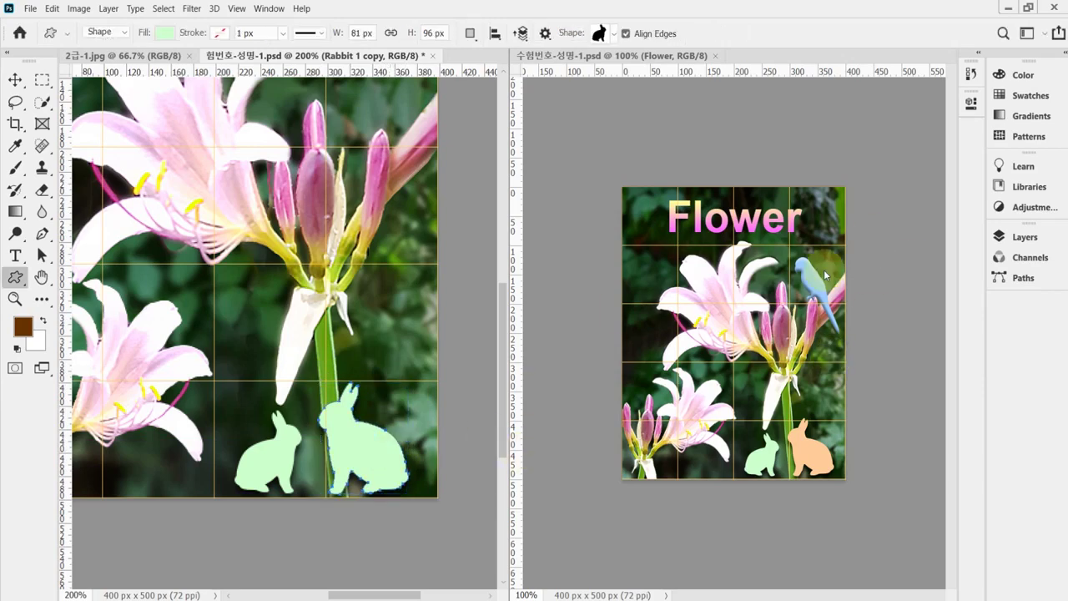
Step: Set the larger flipped rabbit's fill colour to light orange, hex fc9
left_click(1019, 236)
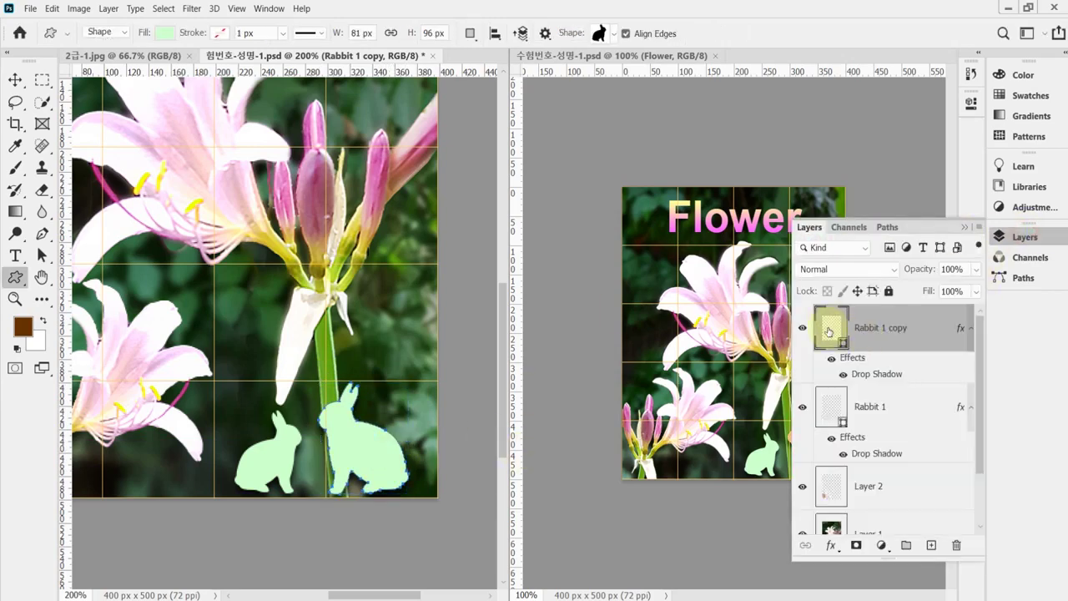
double_click(829, 332)
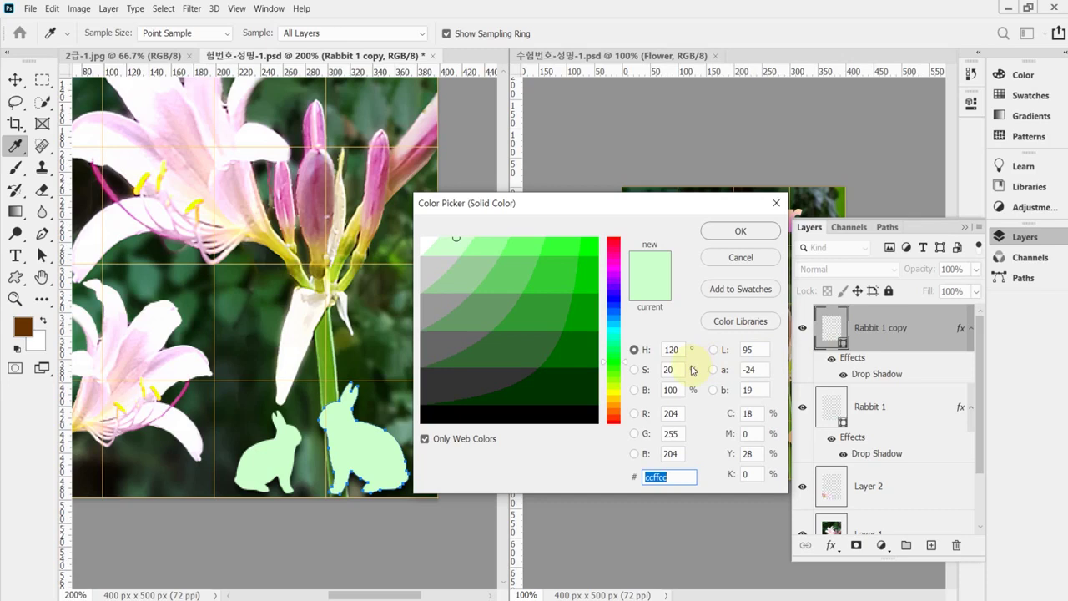
type("fc")
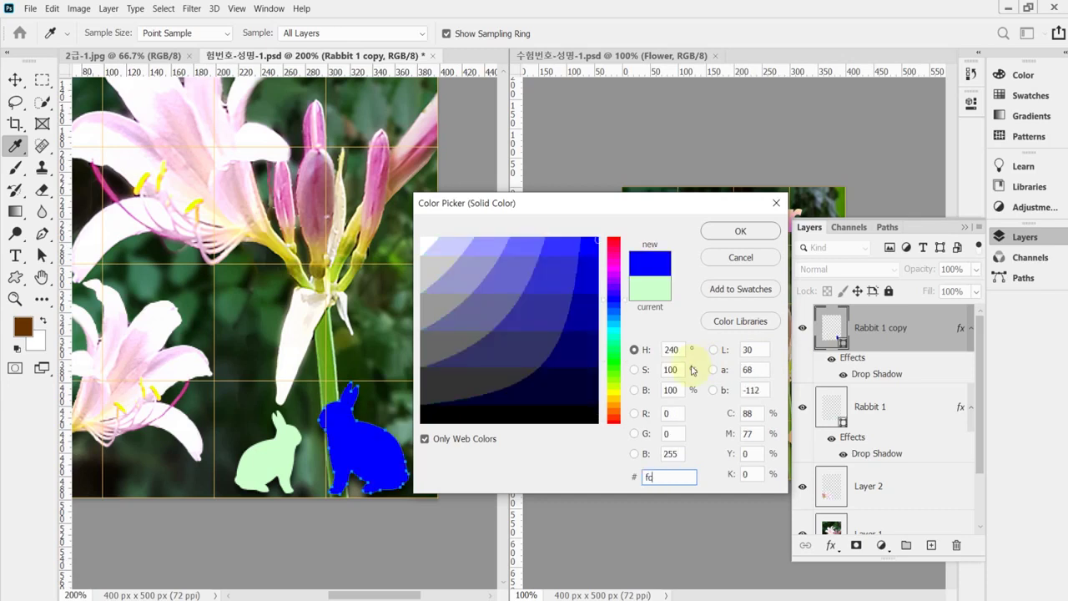
type("9")
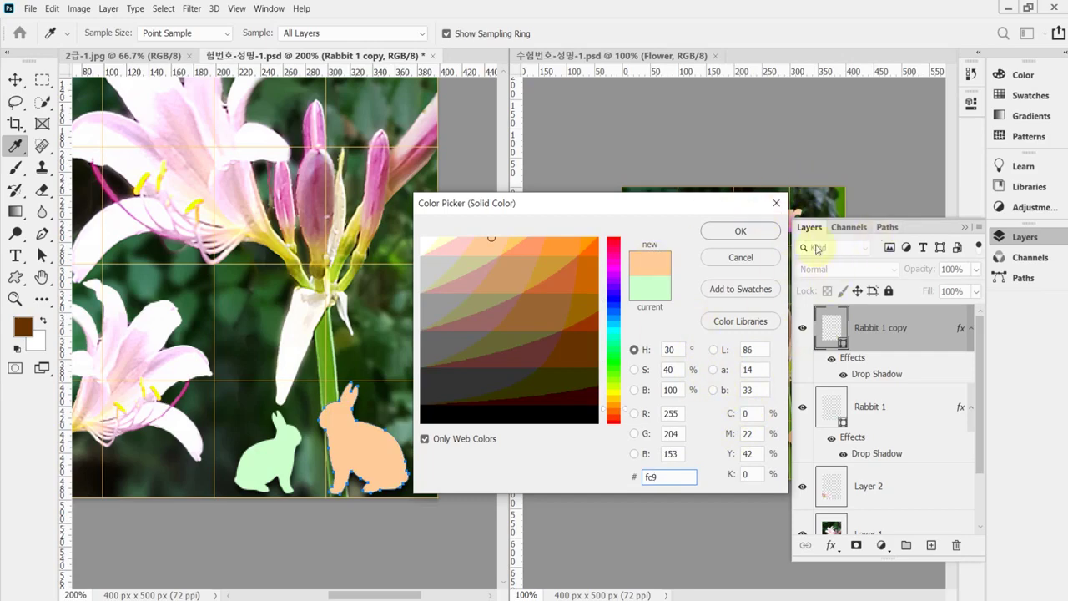
left_click(754, 233)
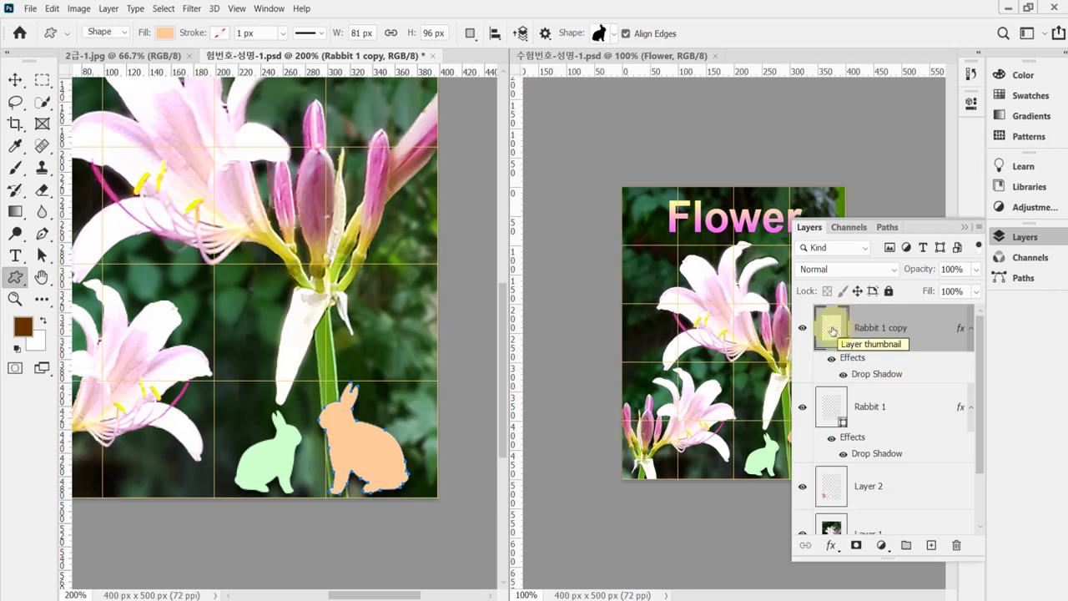
left_click(1042, 240)
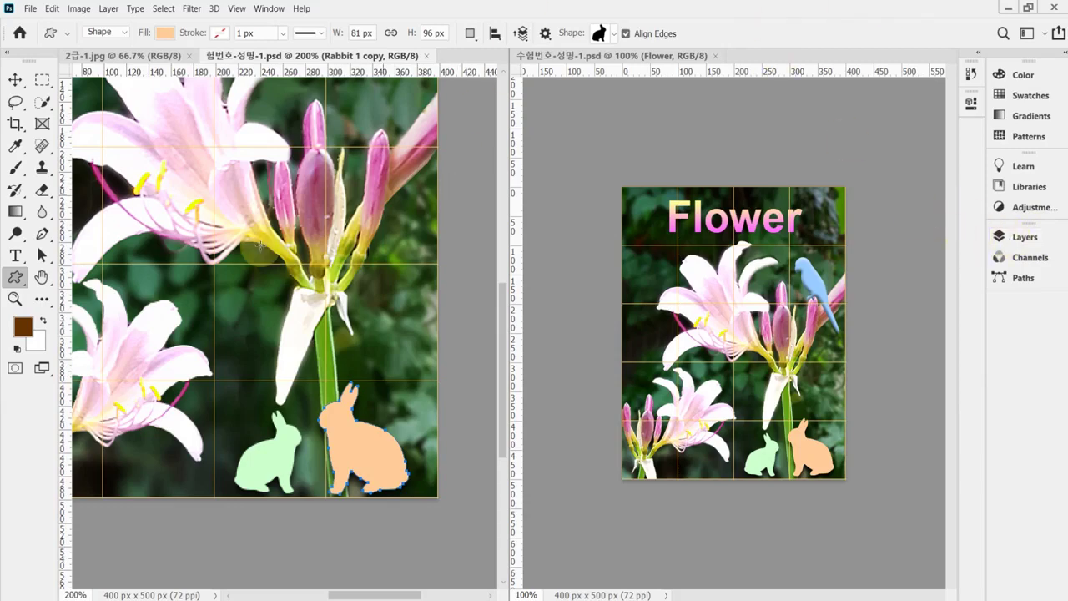
Step: Draw the perched bird custom shape above the upper-right flower buds, centred at about X 342, Y 183 px, and flip it horizontally
scroll(325, 250, "up", 3)
scroll(325, 251, "right", 2)
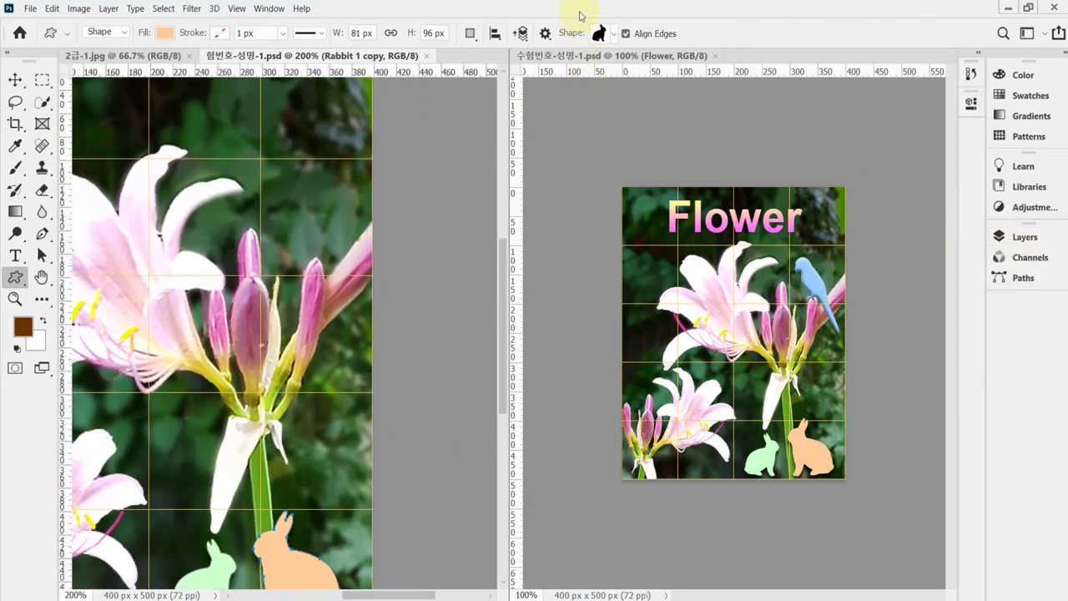
left_click(614, 33)
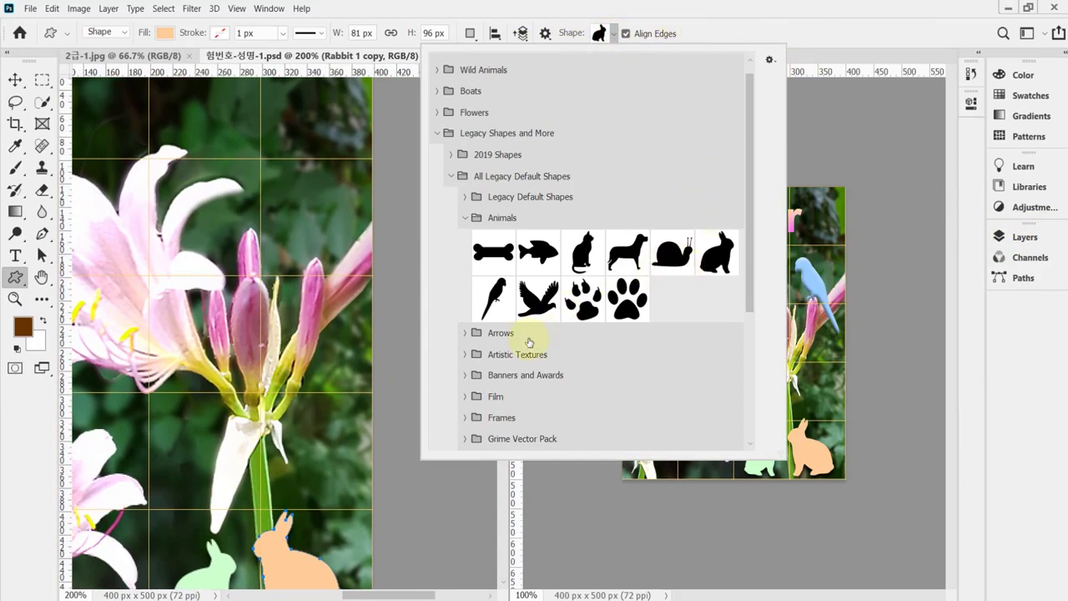
left_click(496, 294)
left_click(672, 13)
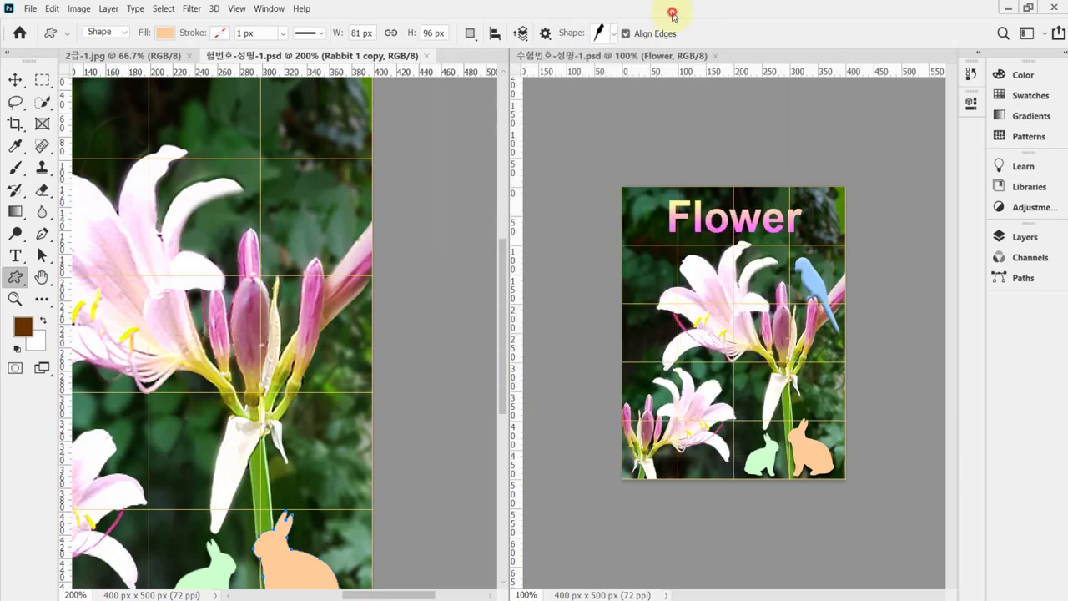
left_click_drag(290, 210, 368, 348)
left_click_drag(351, 255, 322, 259)
key("ctrl+t")
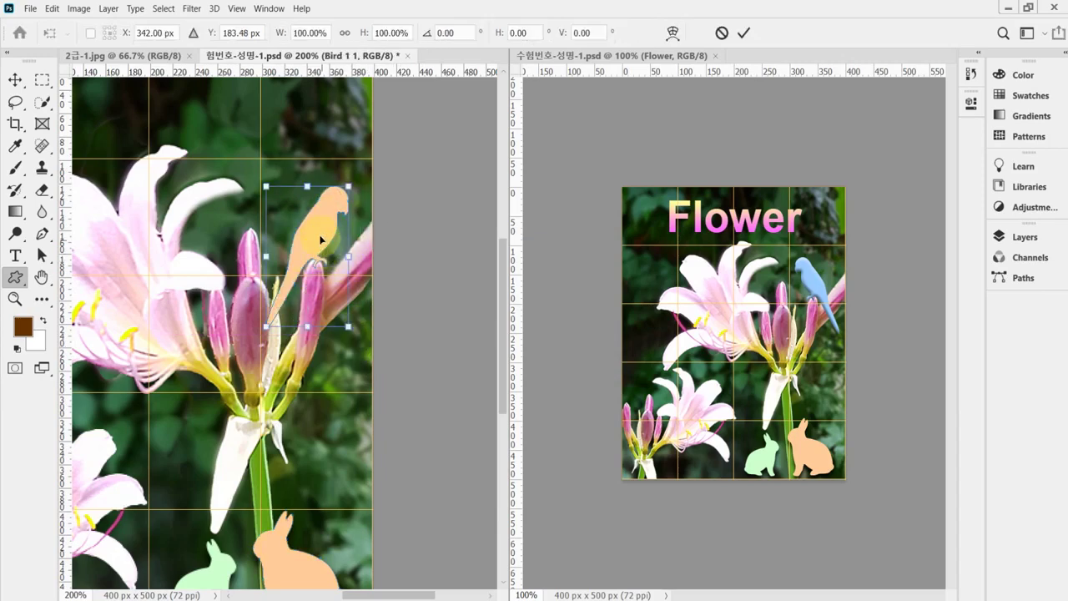
right_click(318, 235)
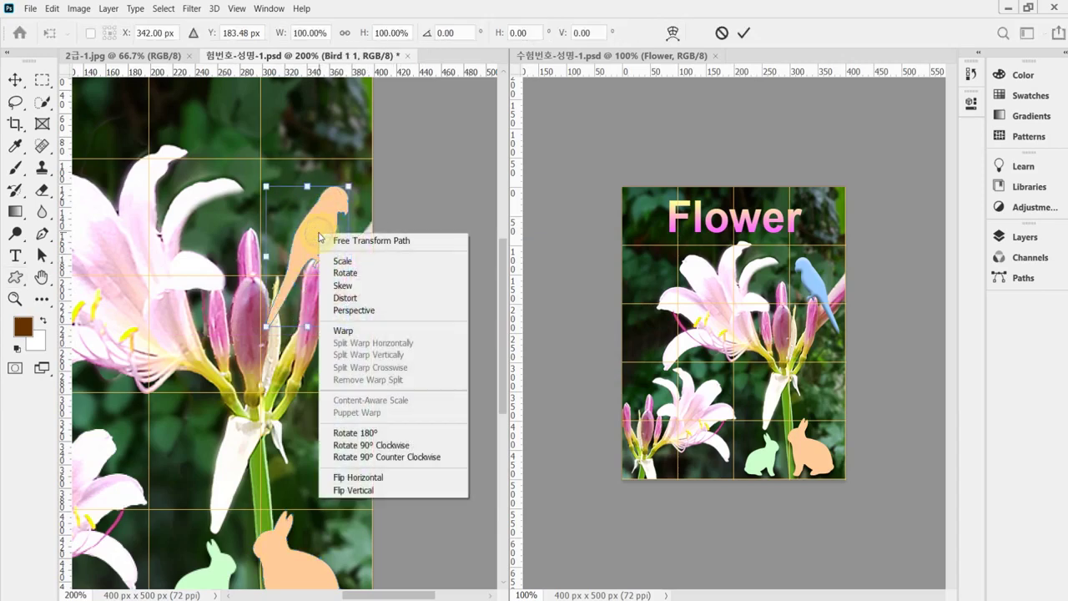
left_click(397, 484)
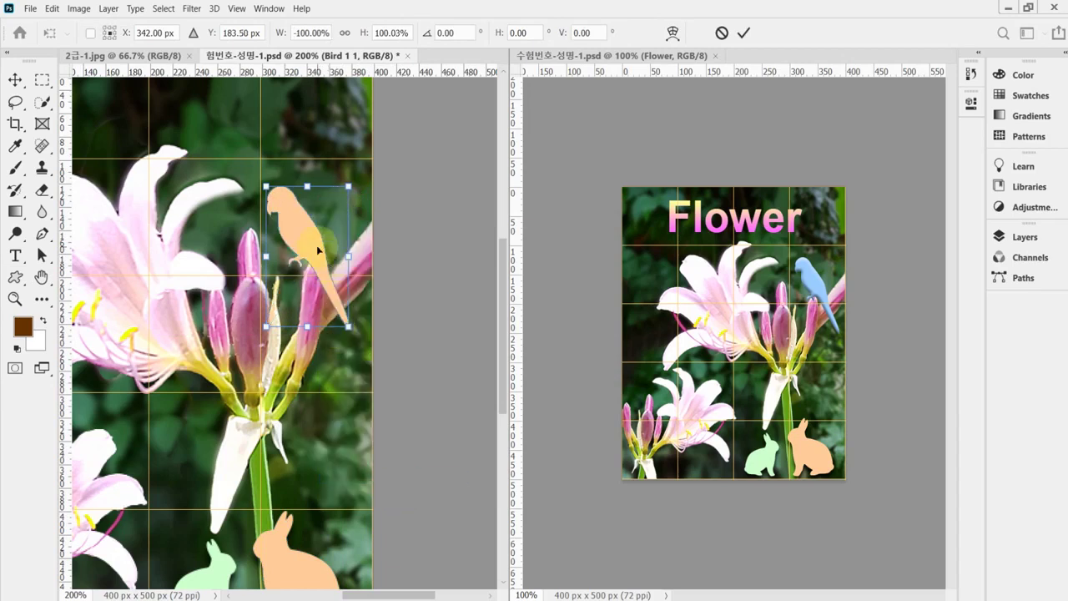
Step: Enlarge the flipped bird to about 104% and place it at about X 356, Y 188 px, perched on the upper-right bud
mouse_move(321, 246)
left_mouse_down()
mouse_move(335, 238)
mouse_move(330, 249)
left_mouse_up()
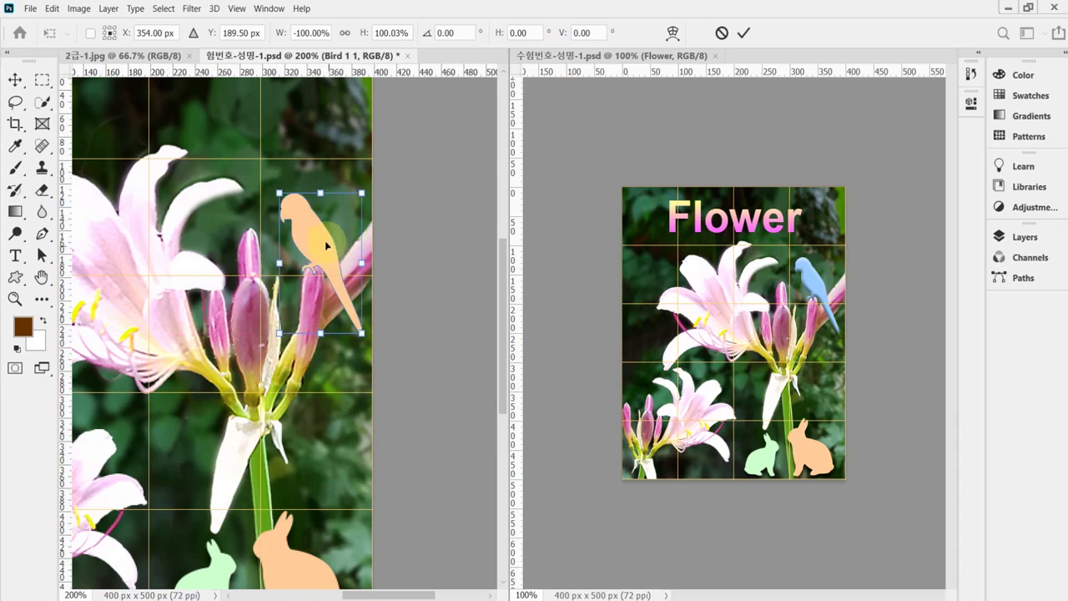
left_click_drag(280, 193, 277, 178)
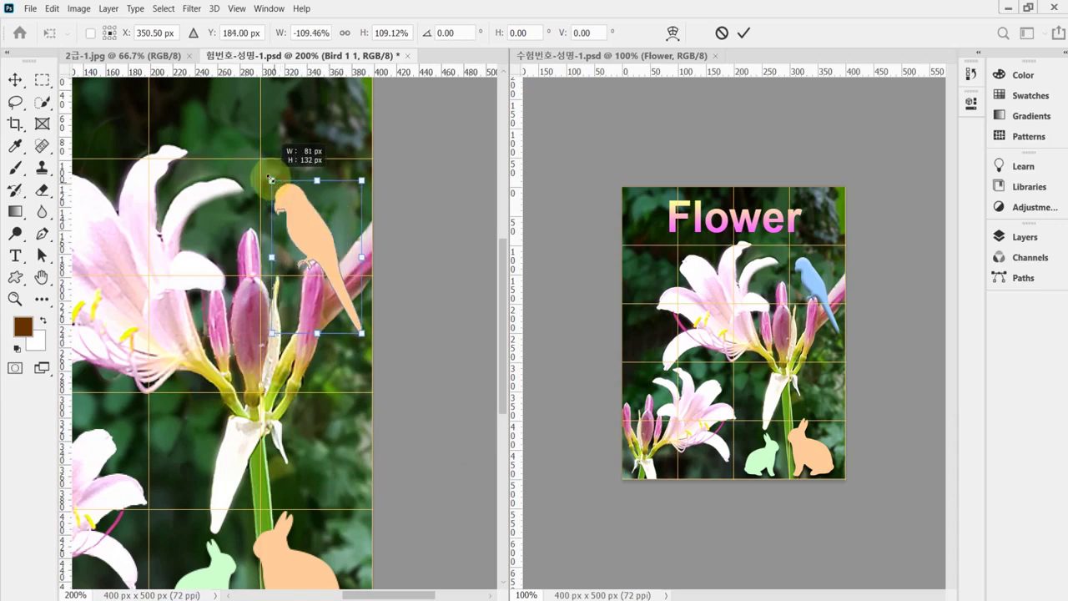
left_click_drag(319, 215, 312, 219)
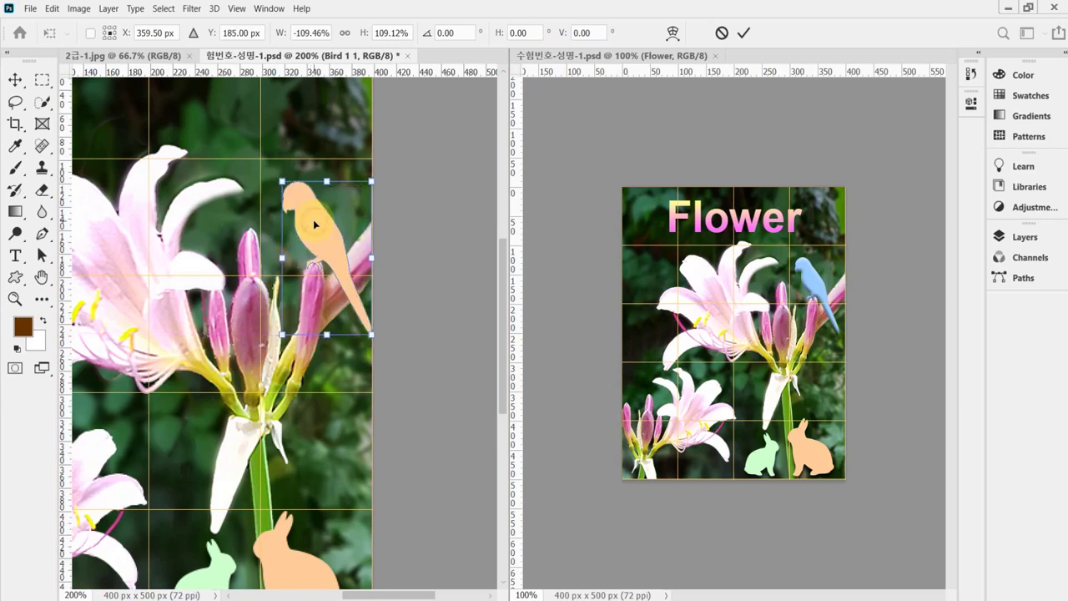
left_click_drag(370, 334, 367, 326)
left_click_drag(326, 245, 321, 249)
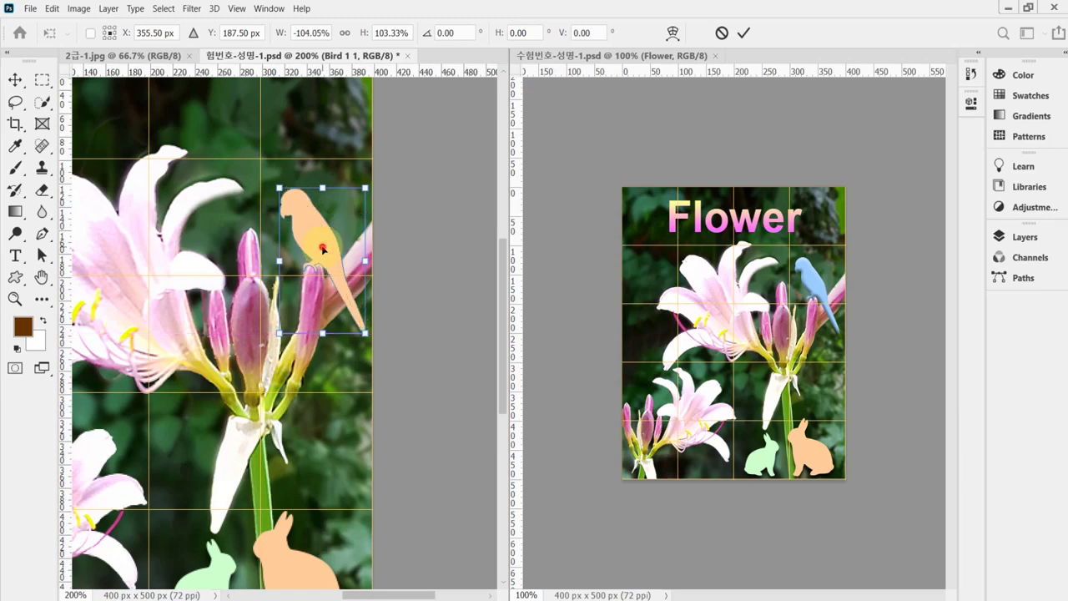
key("Return")
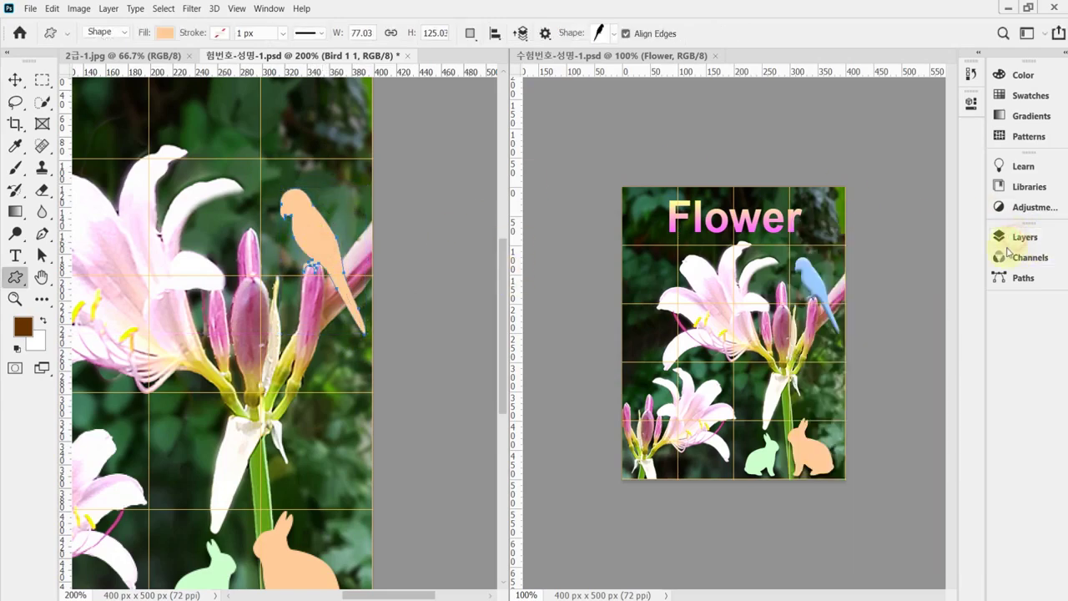
Step: Set the bird's fill colour to light blue, hex 9cf
left_click(1016, 239)
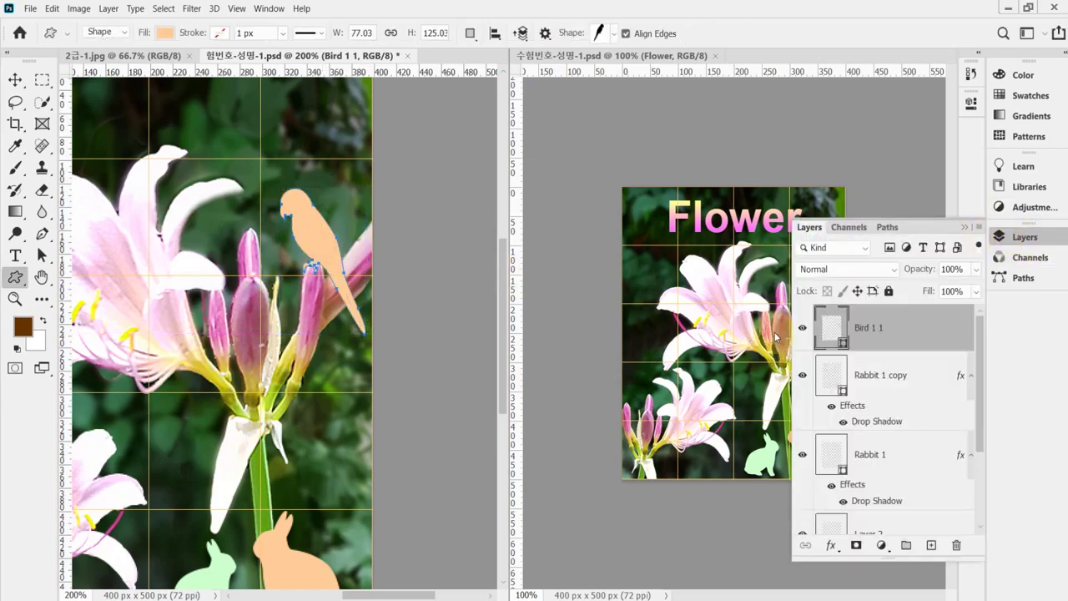
double_click(831, 331)
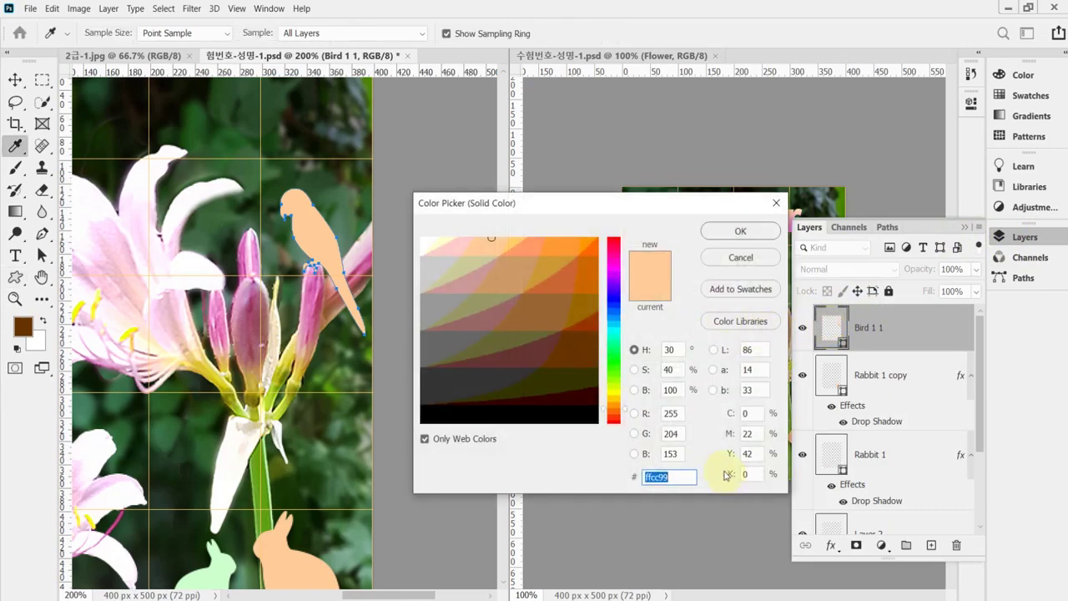
type("9cf")
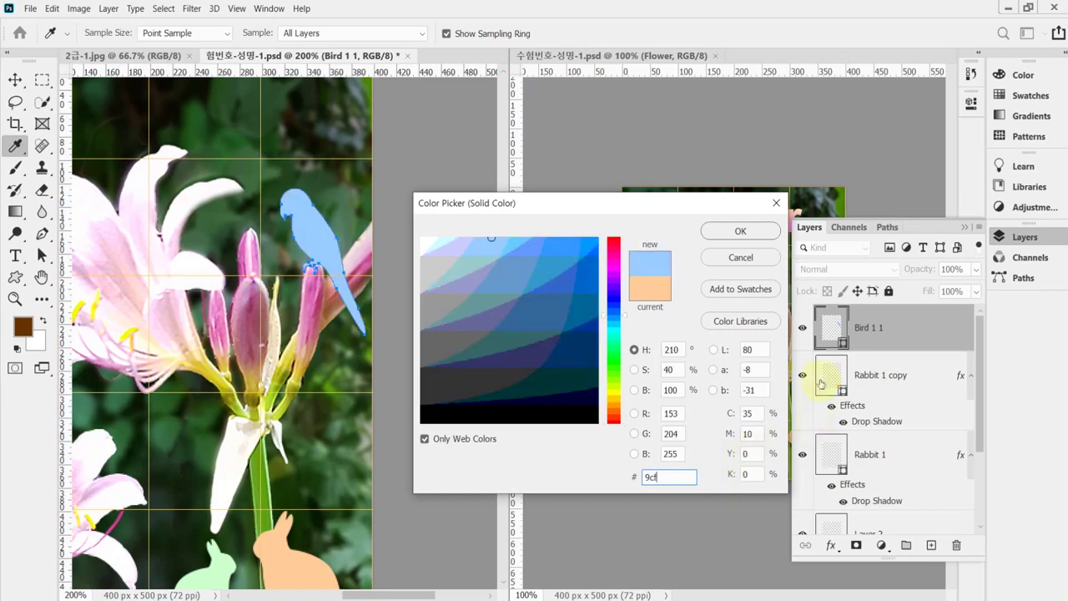
left_click(757, 238)
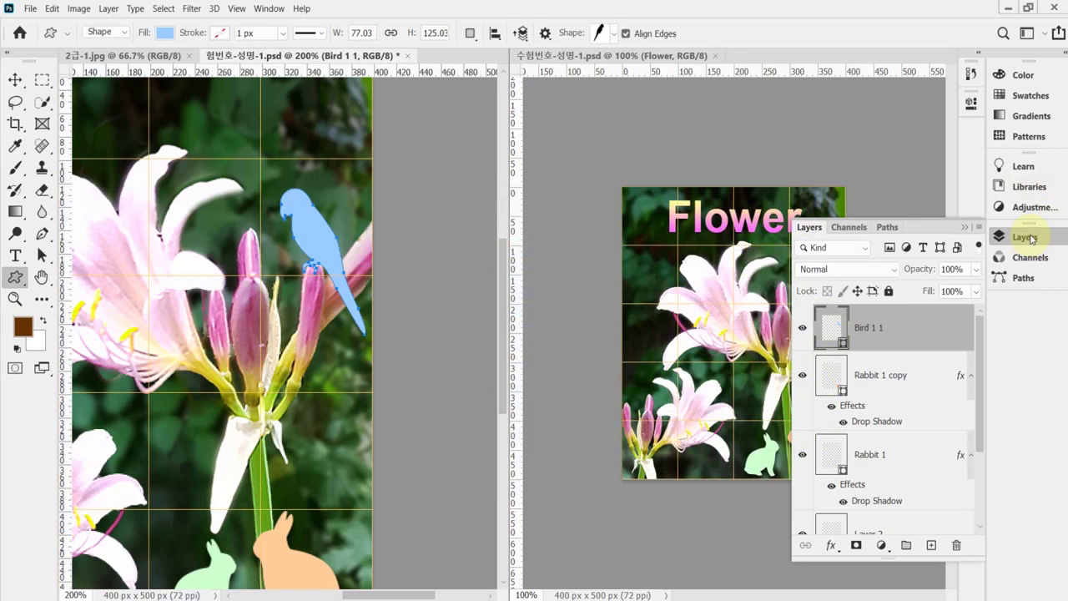
Step: Add an Inner Bevel style Bevel & Emboss effect to the bird with size 7 px
left_click(831, 548)
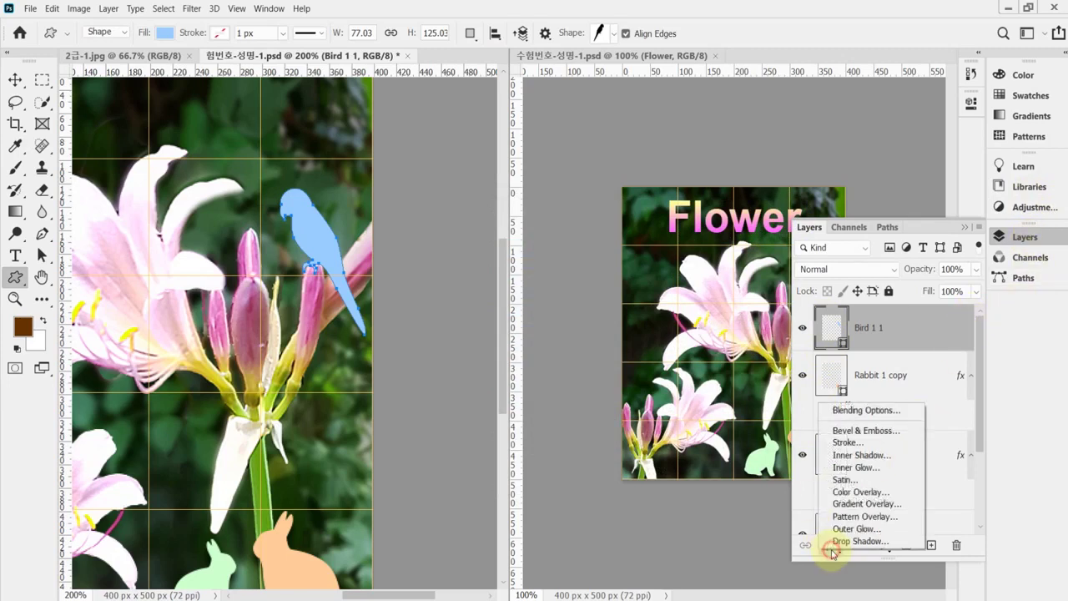
left_click(891, 432)
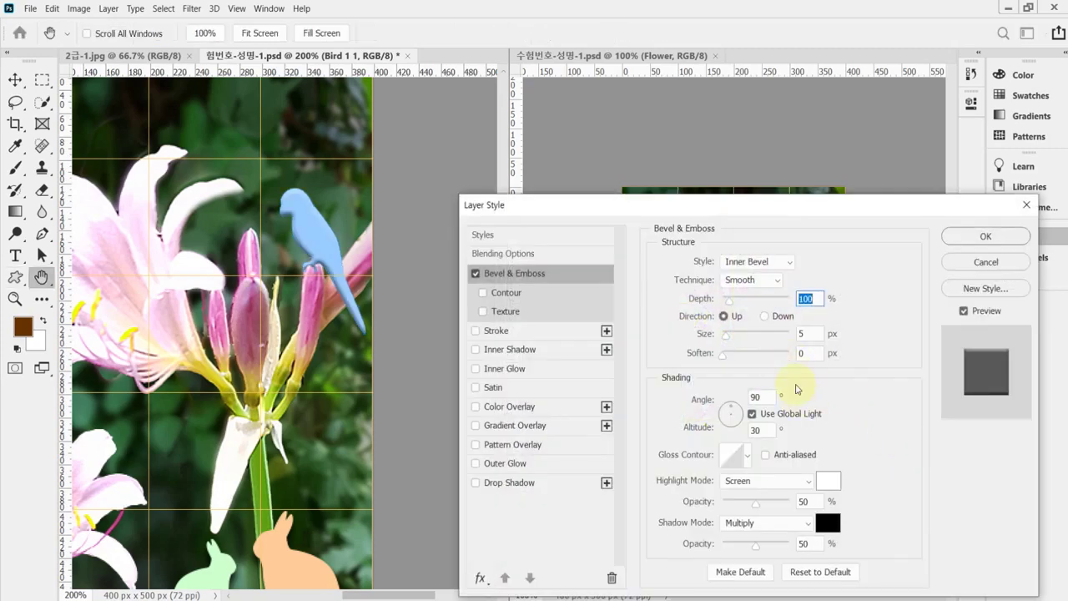
left_click_drag(593, 212, 570, 189)
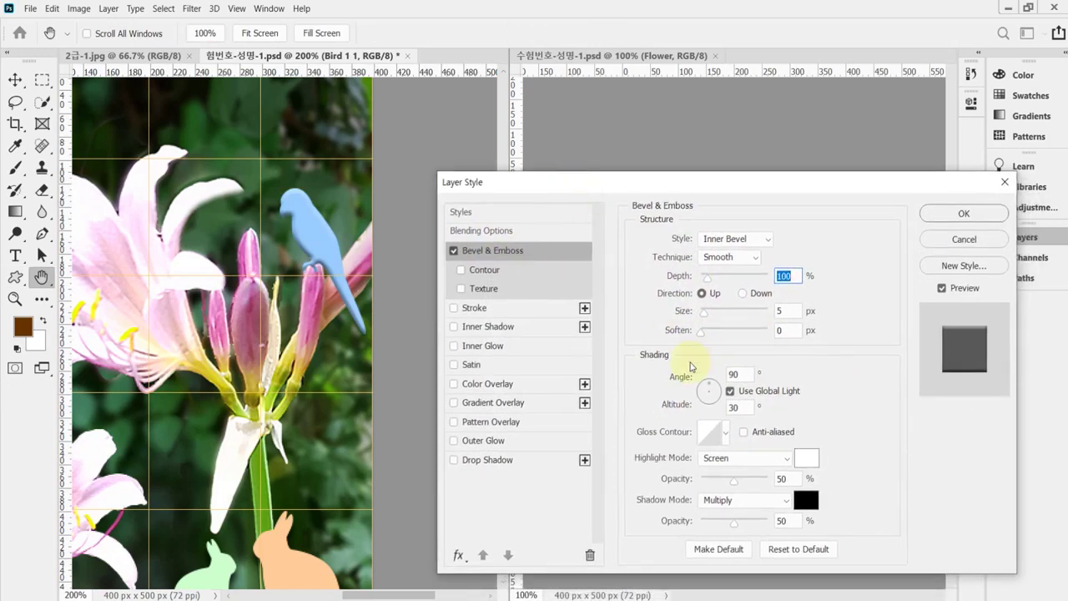
double_click(789, 310)
type("7")
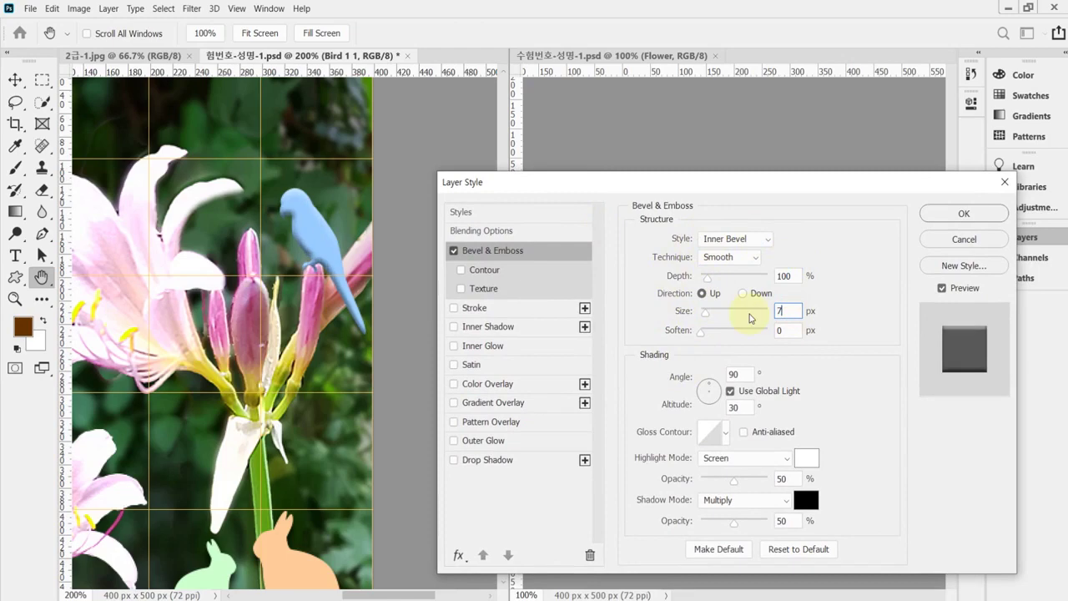
key("Return")
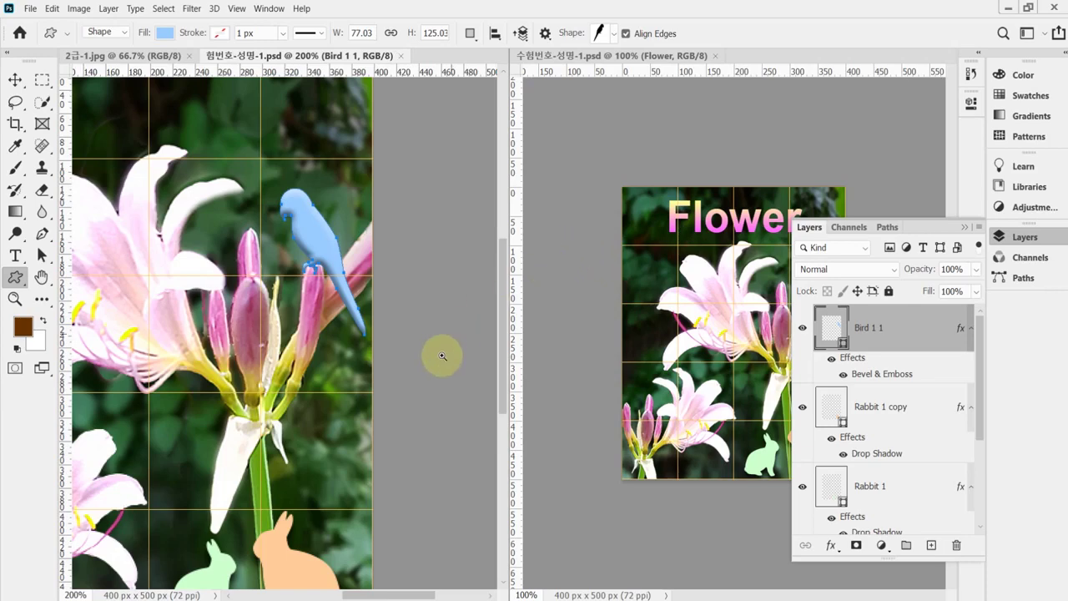
Step: Show the working document at 100% zoom and hide its grid
double_click(17, 305)
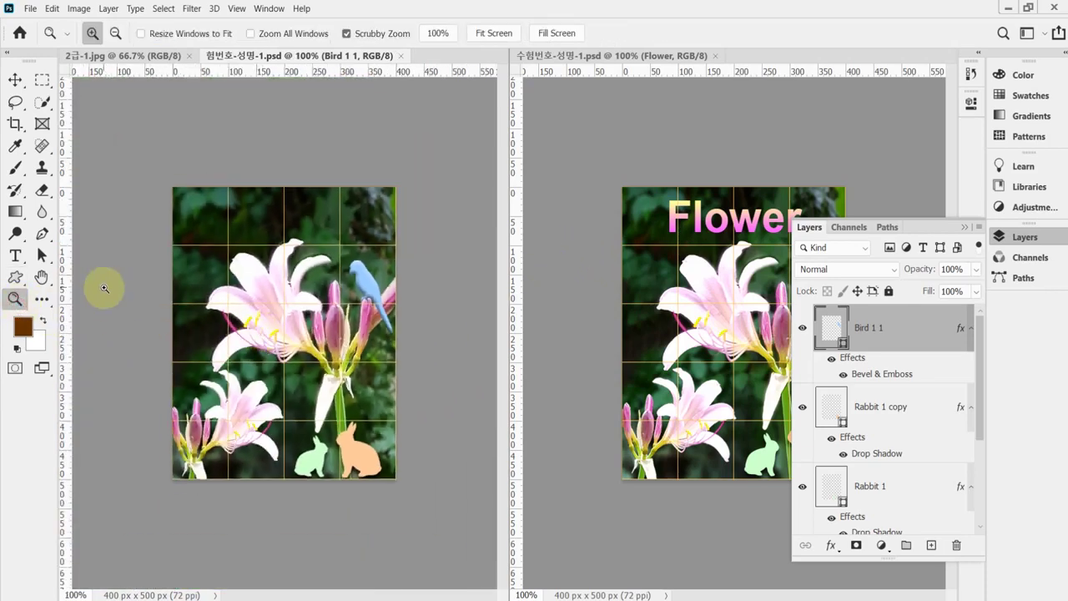
key("ctrl+apostrophe")
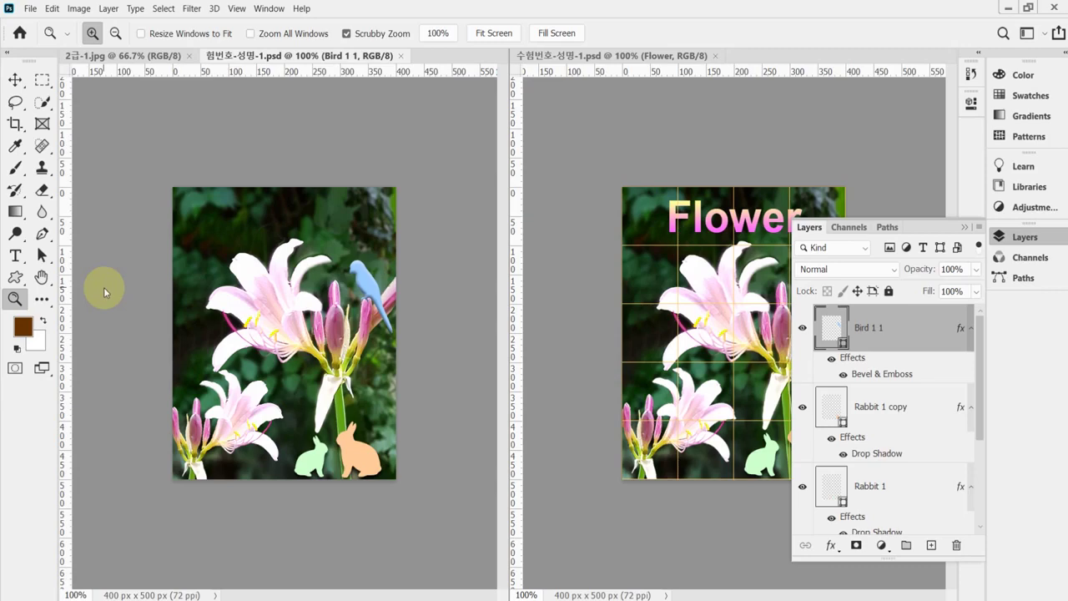
Step: Save a JPEG copy of the finished composition in the Documents GTQ folder with quality 8
key("ctrl+shift+s")
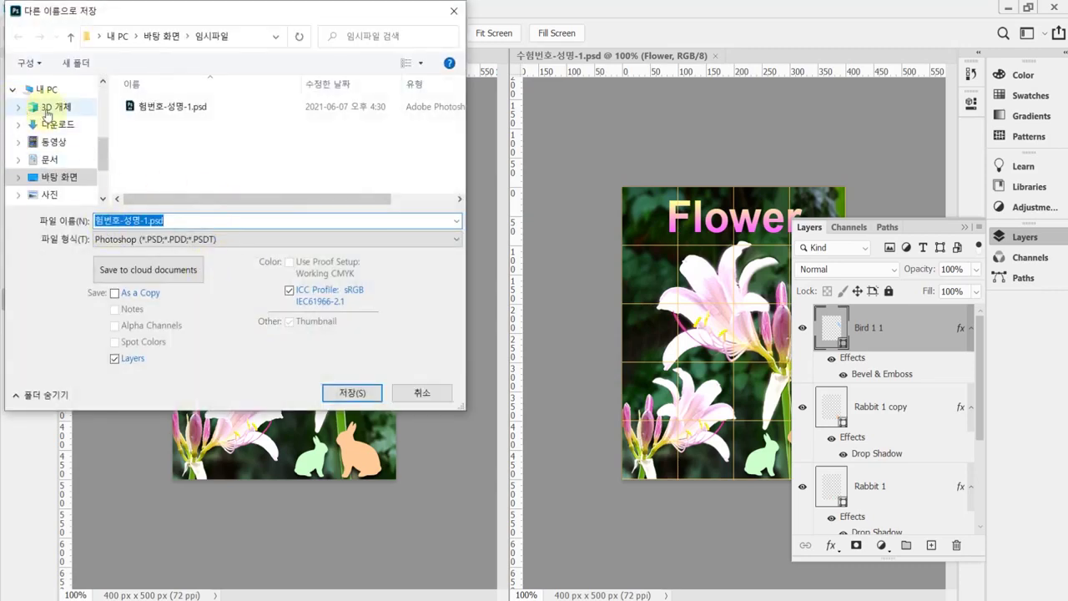
left_click(52, 91)
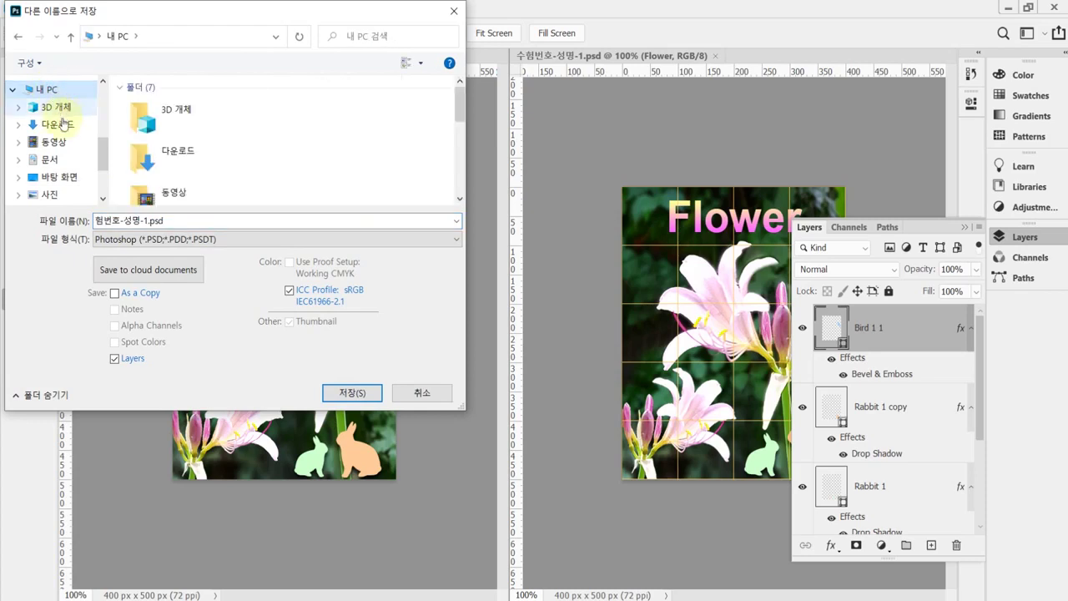
left_click(51, 160)
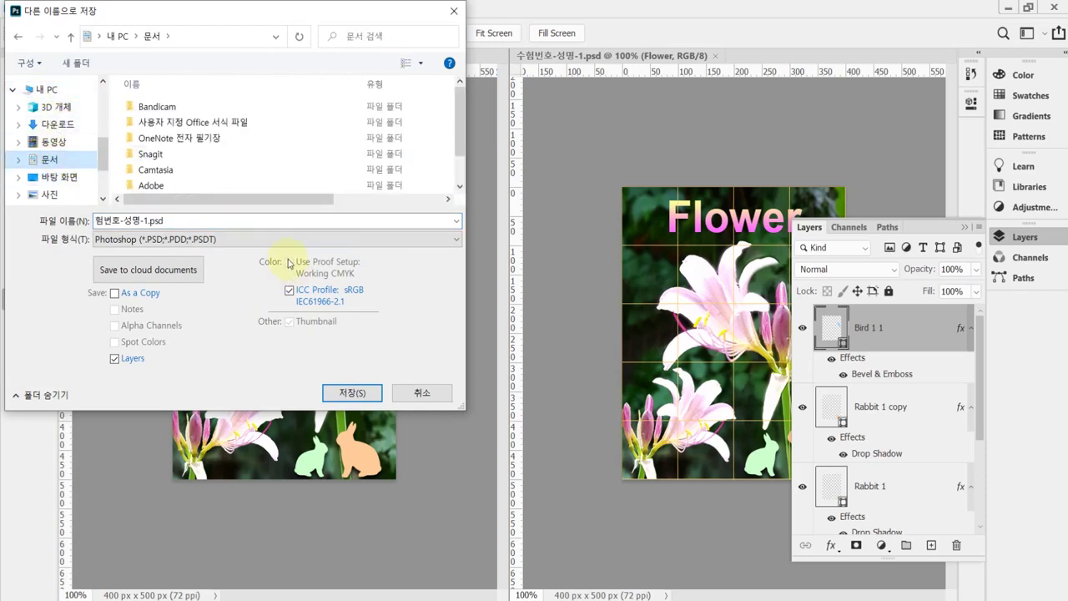
scroll(245, 188, "down", 1)
double_click(241, 187)
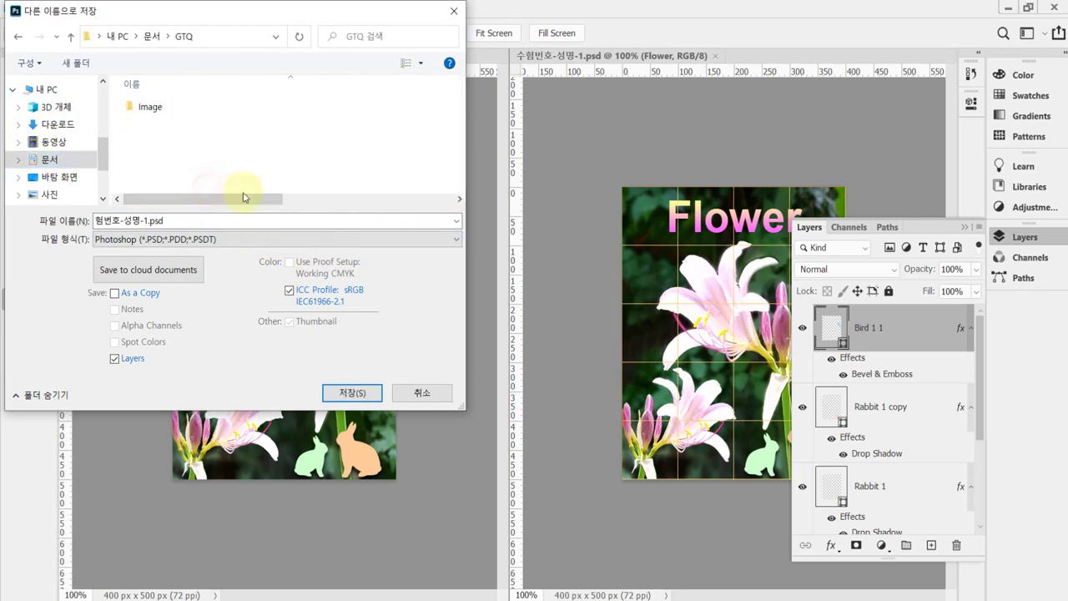
left_click(177, 243)
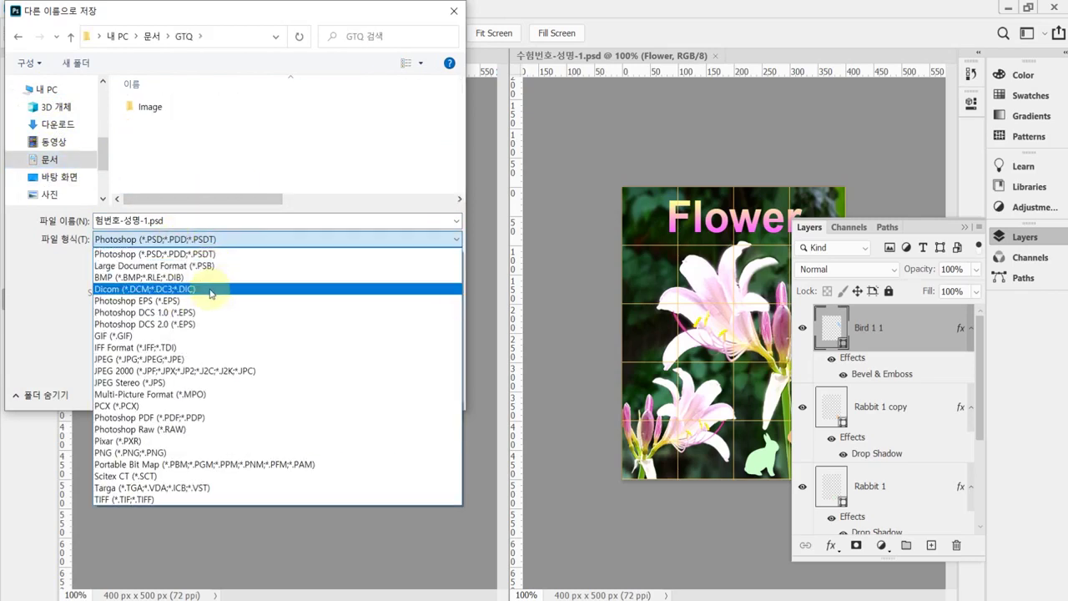
left_click(176, 361)
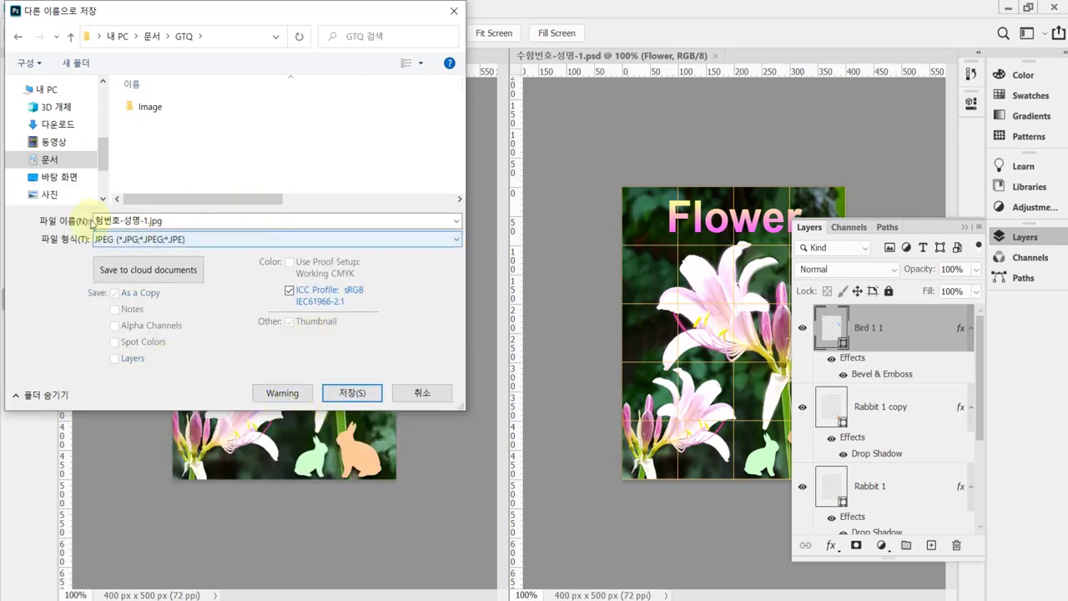
left_click(97, 220)
left_click(95, 220)
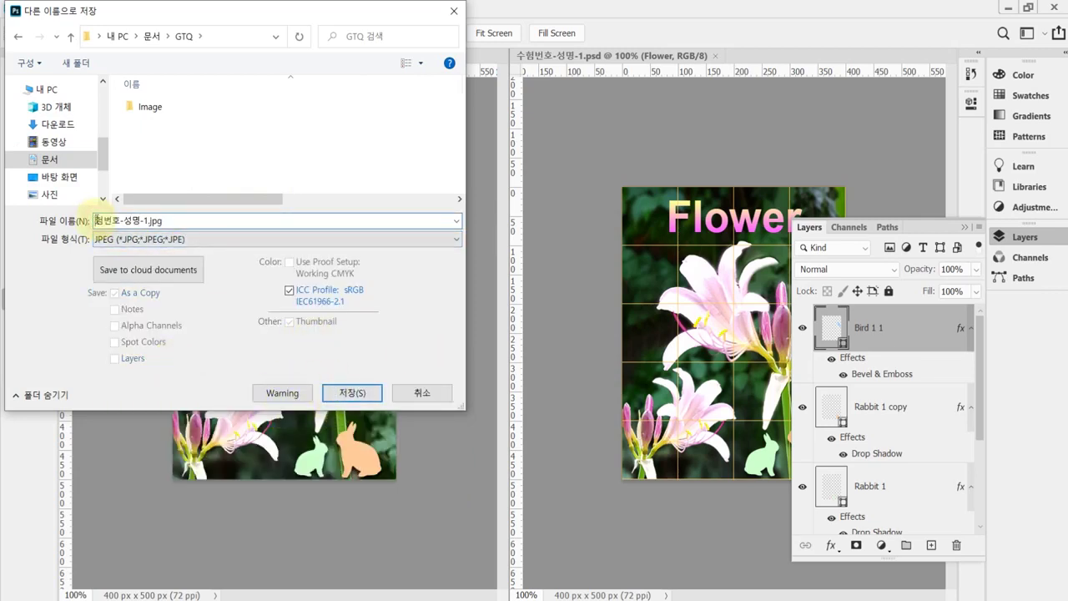
key("Return")
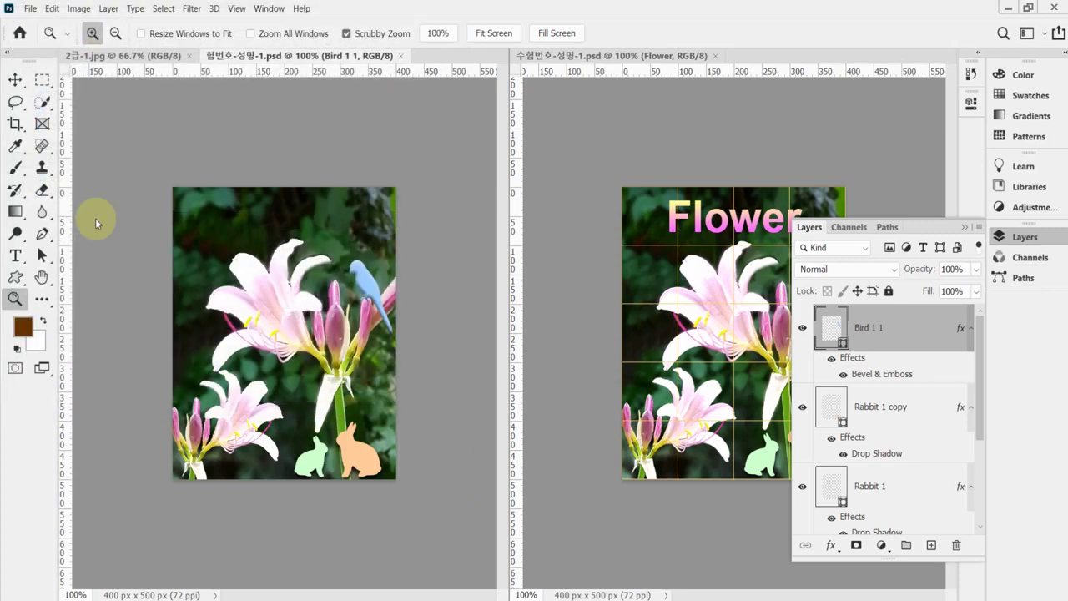
type("8")
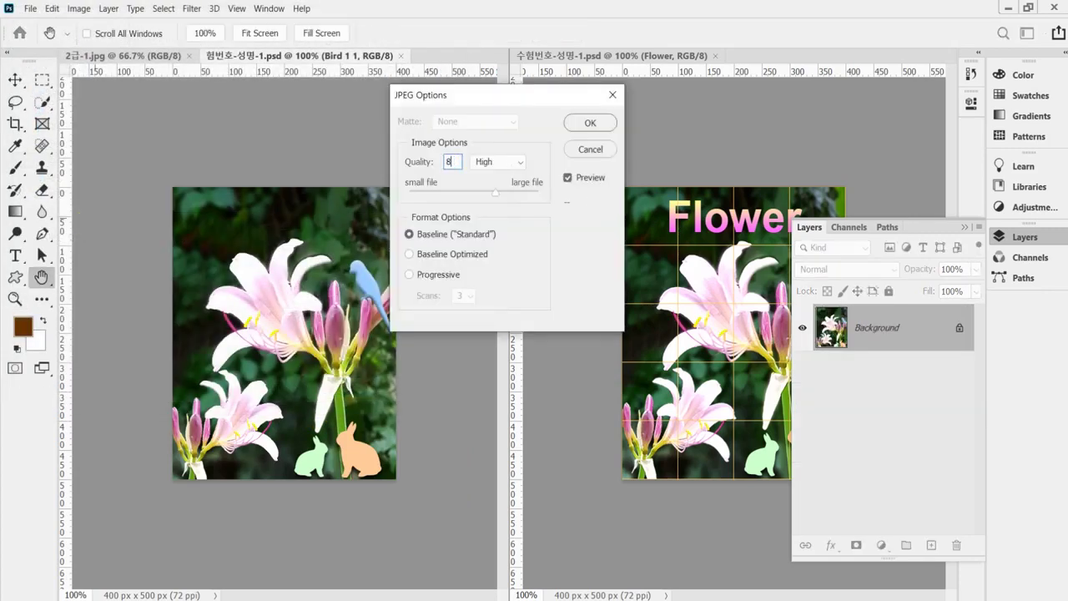
key("Return")
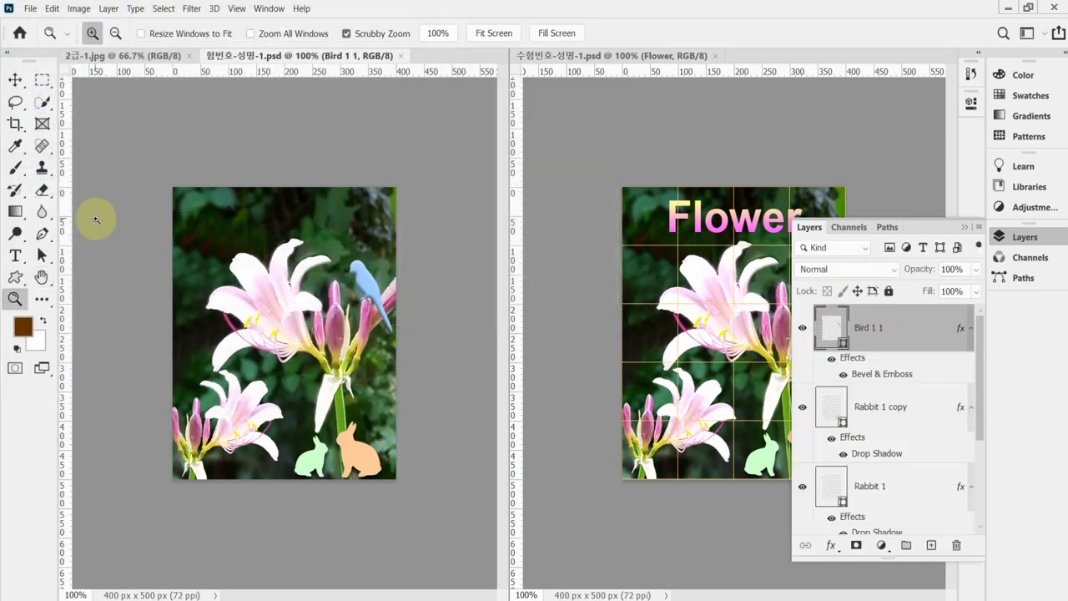
Step: Resize the working document proportionally to 40 × 50 pixels
left_click(82, 10)
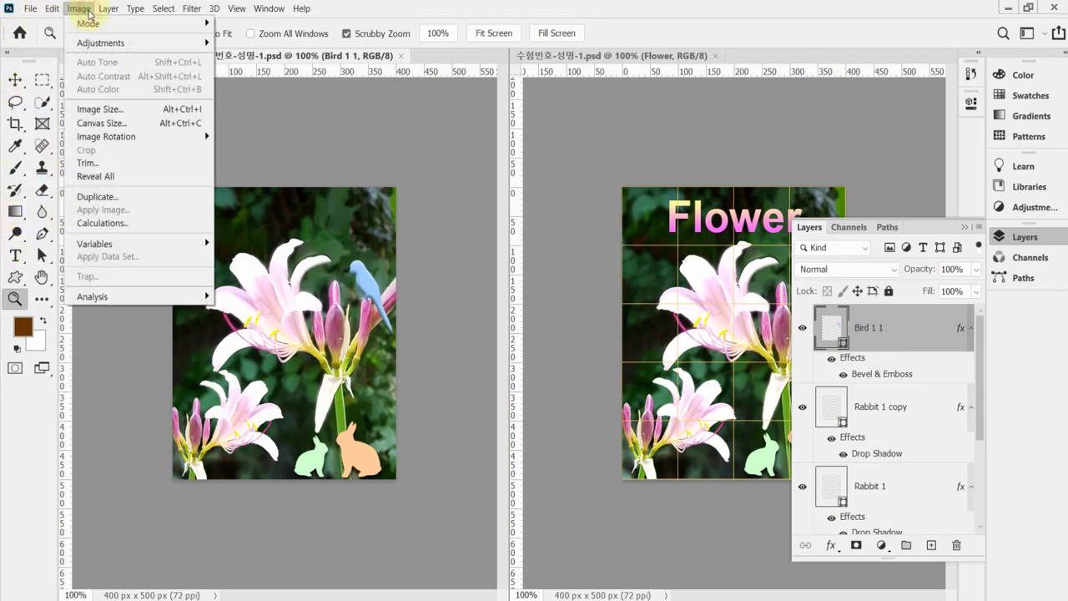
left_click(140, 110)
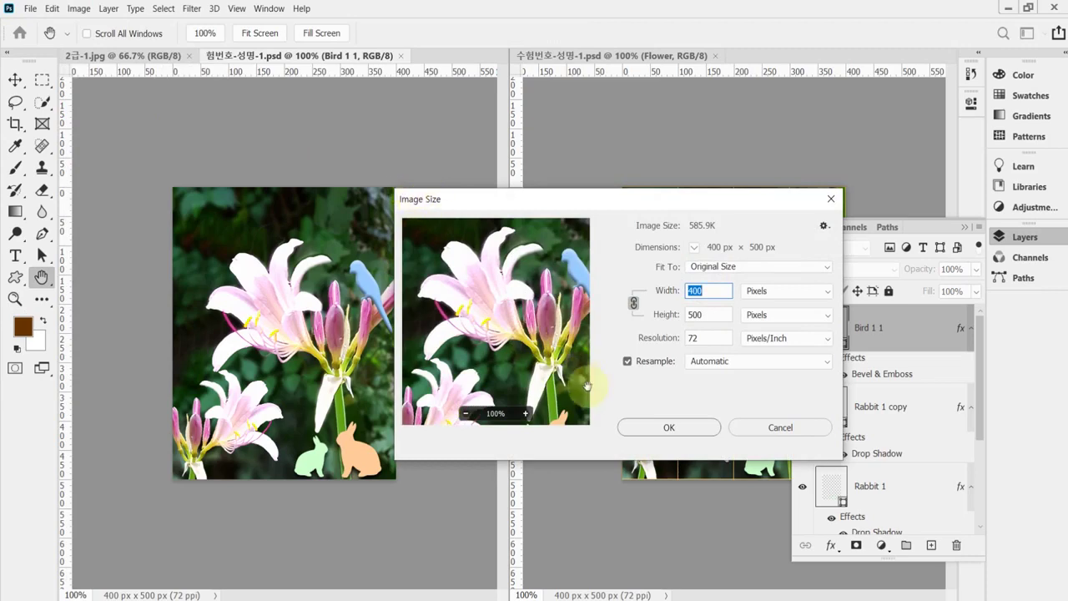
type("40")
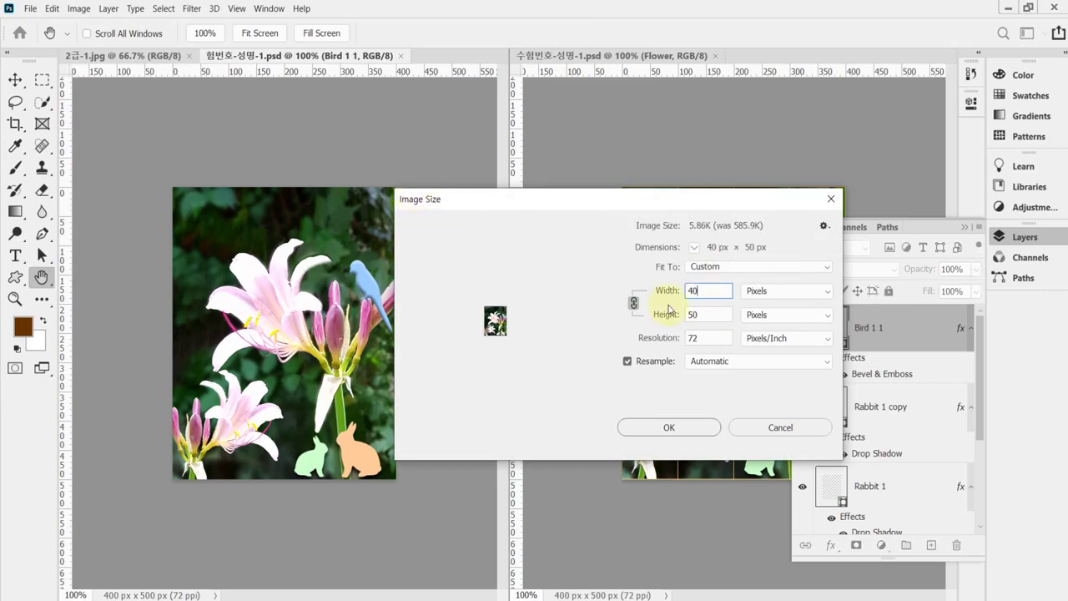
key("Return")
key("z")
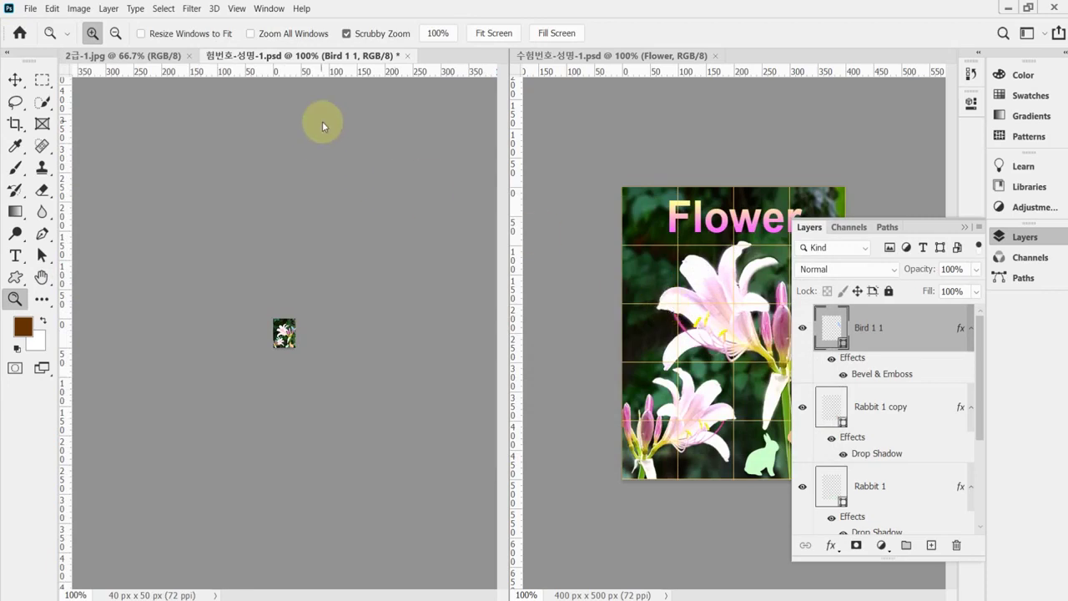
Step: Save the reduced document with layers as 수험번호-성명-1.psd in the Documents GTQ folder
key("ctrl+shift+s")
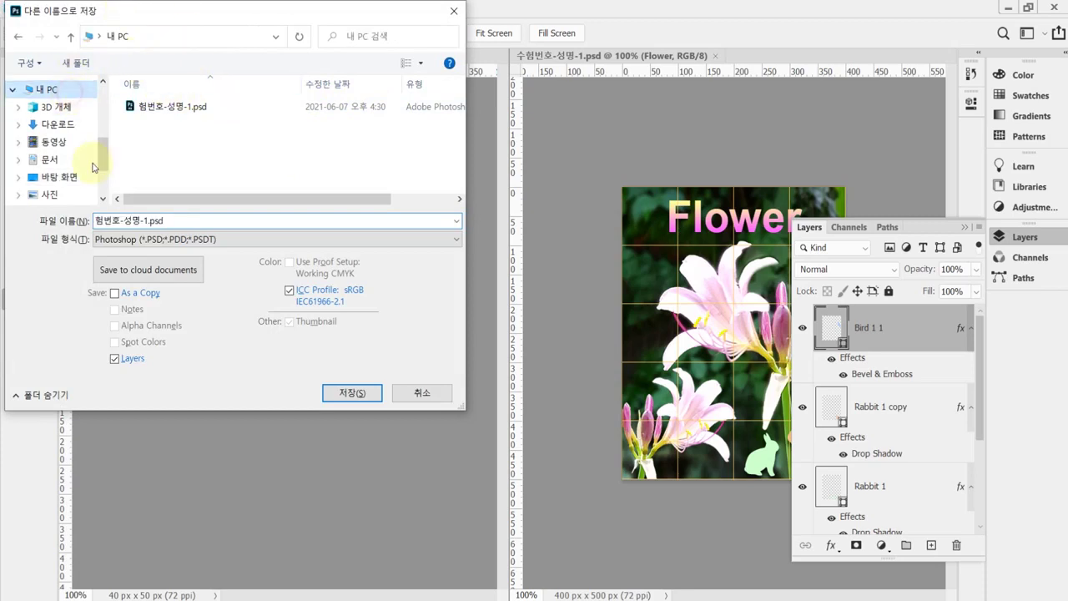
left_click(52, 159)
left_click(162, 185)
double_click(162, 185)
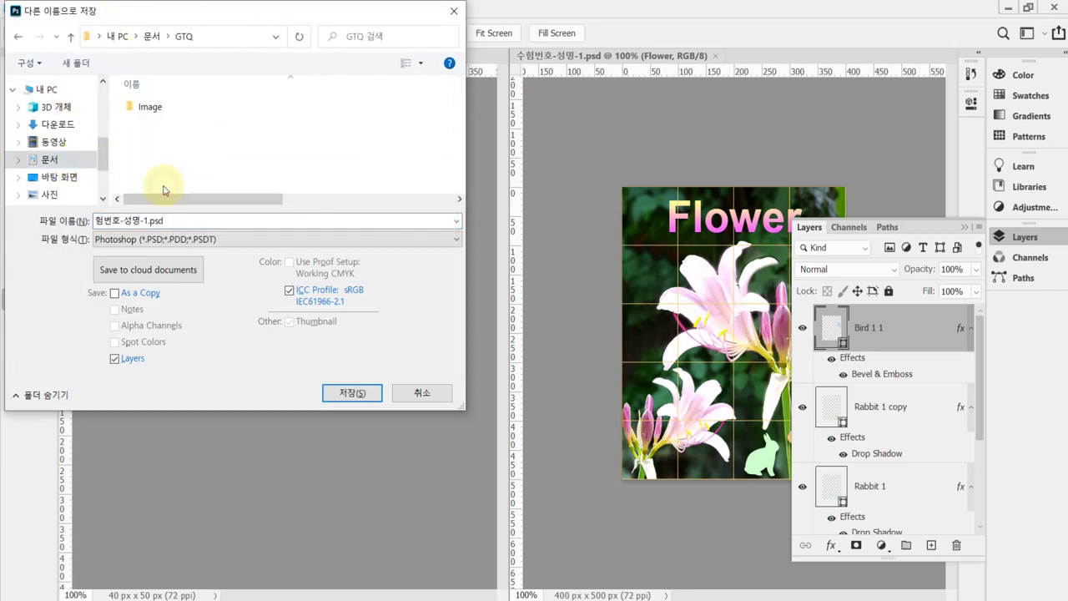
left_click(87, 222)
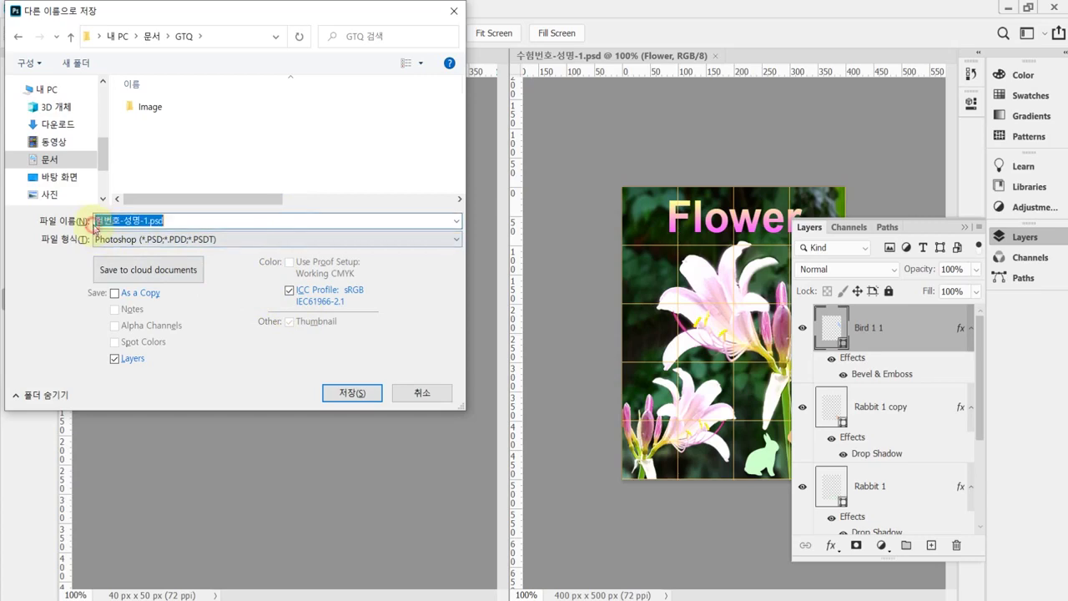
left_click(92, 219)
type("수")
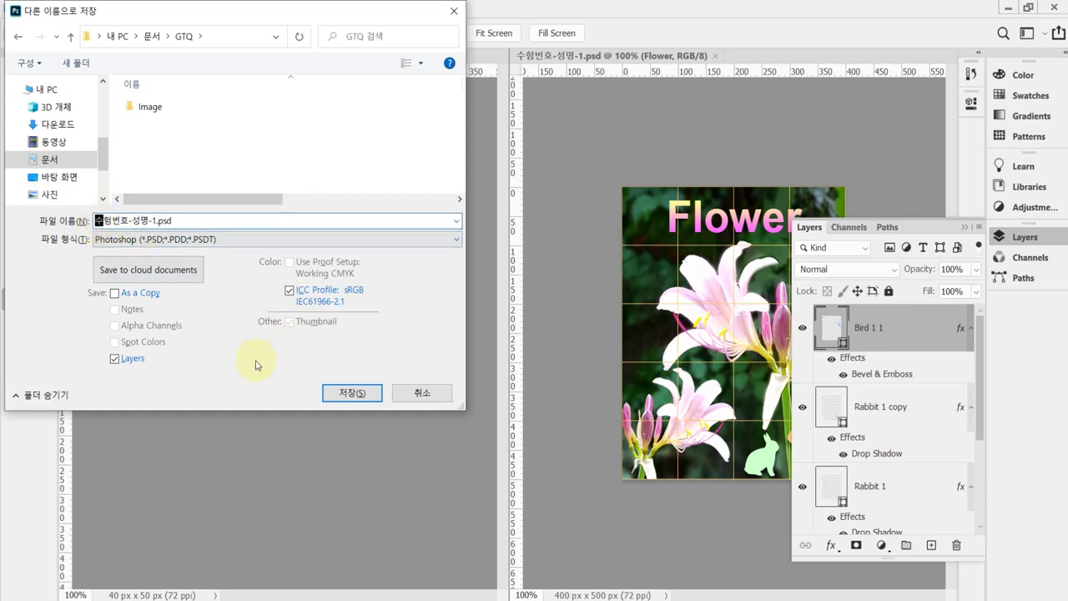
left_click(352, 392)
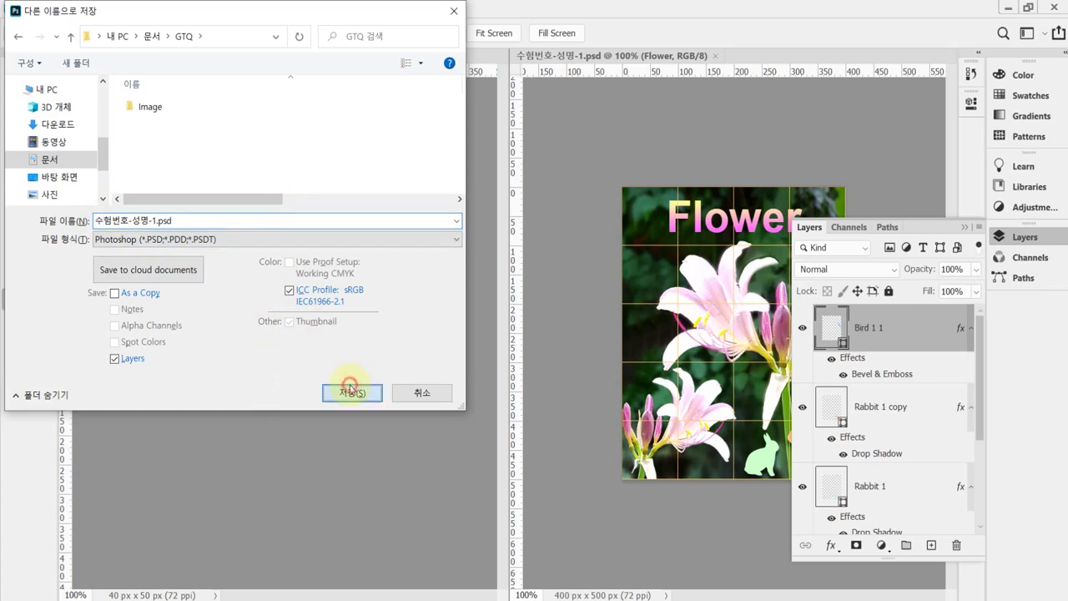
left_click(352, 392)
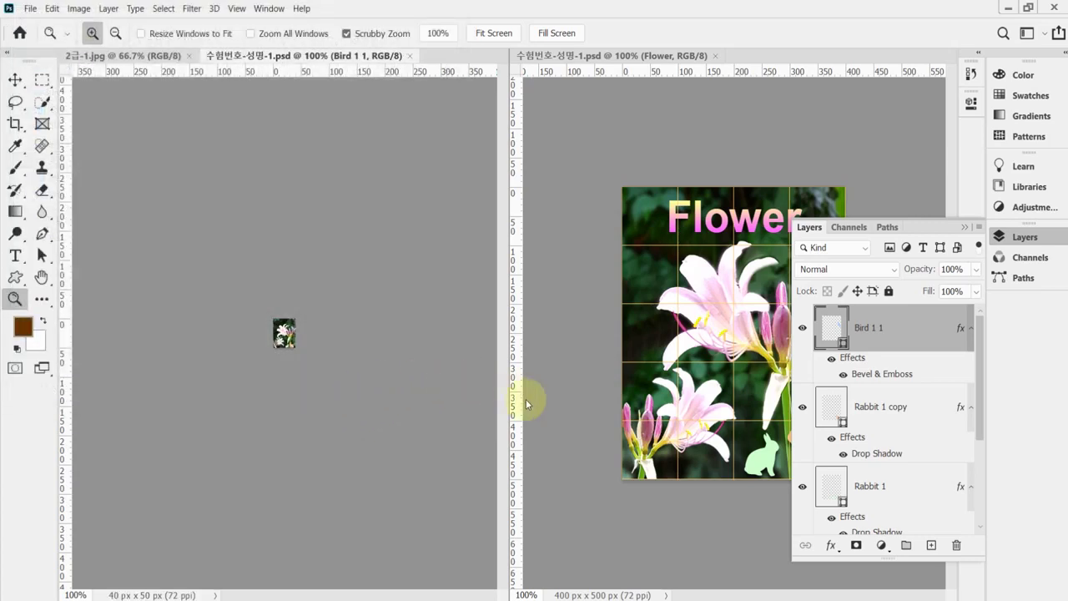
Step: Read the question 2 conditions in Acrobat Reader and create a 400 × 500 px, 72 ppi, 8-bit RGB document with a white background in Photoshop
key("alt+Tab")
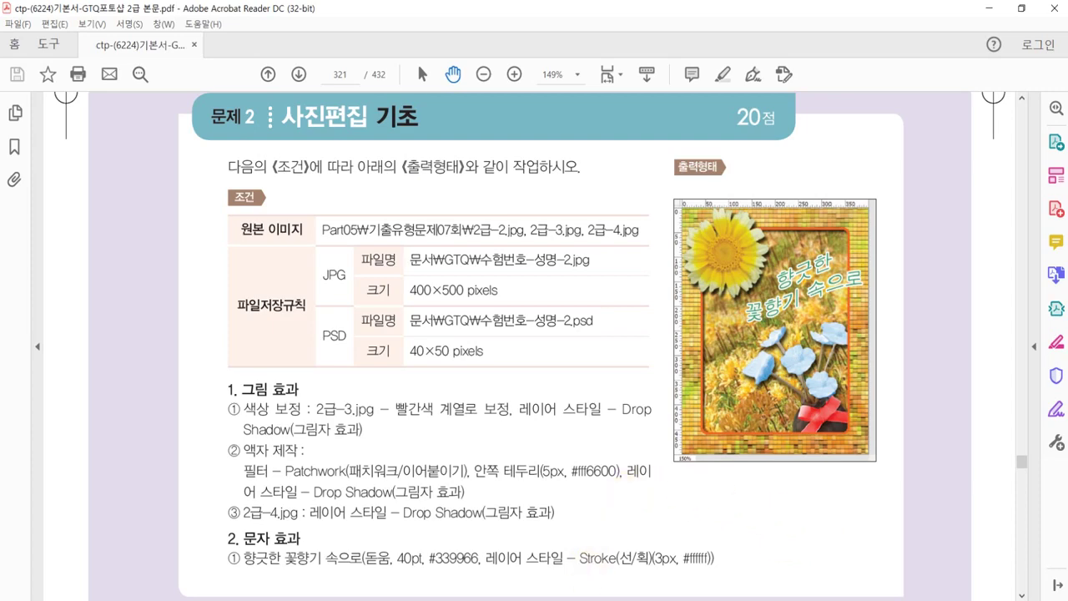
key("alt+Tab")
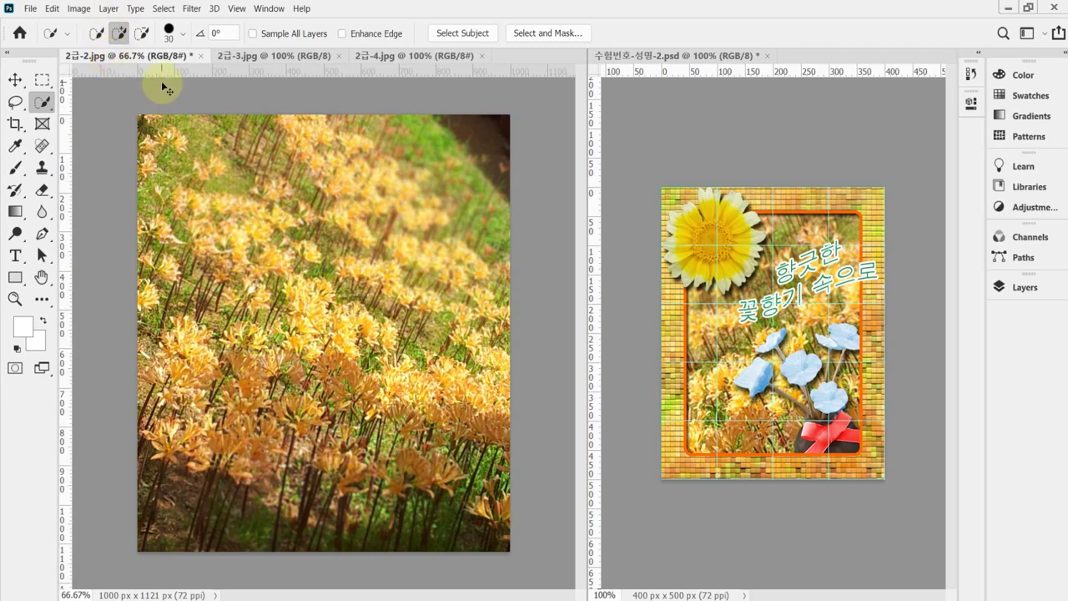
key("ctrl+n")
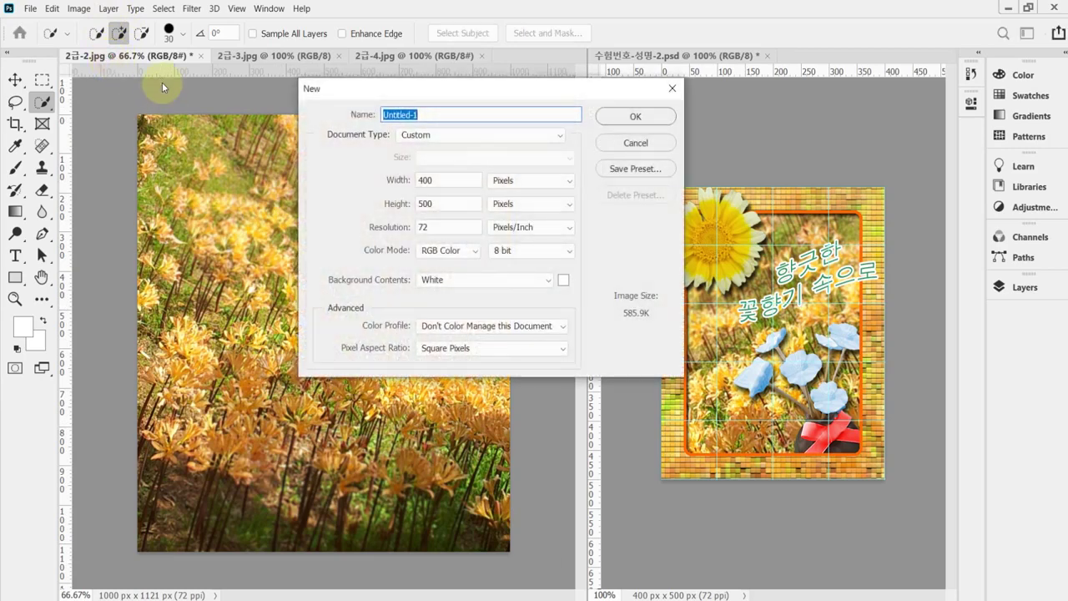
key("Tab")
key("Tab")
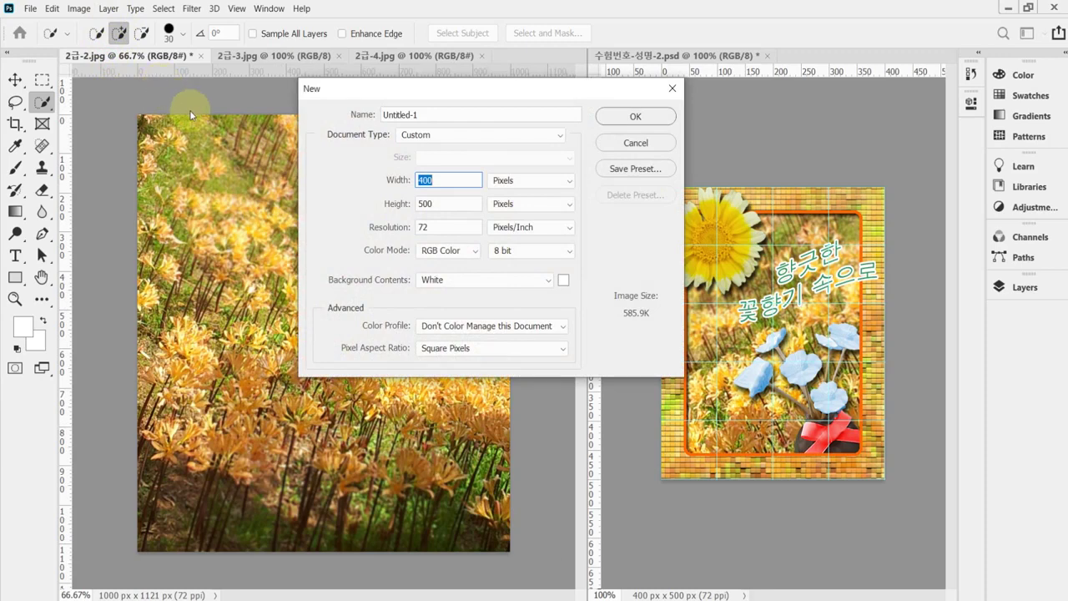
key("Tab")
key("Tab")
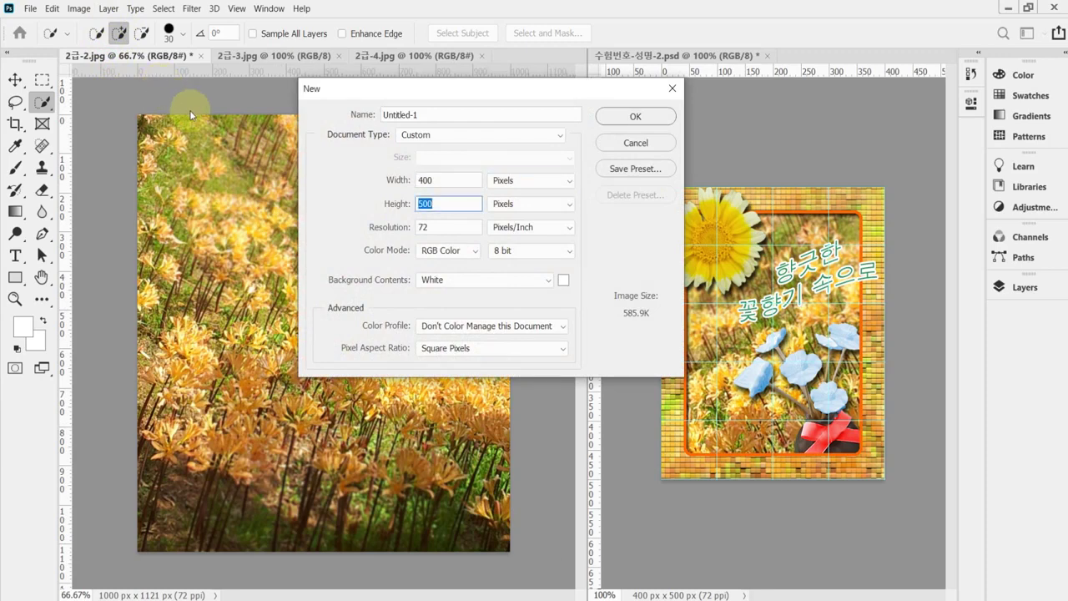
key("Tab")
key("Tab")
key("Tab")
key("Tab")
key("Tab")
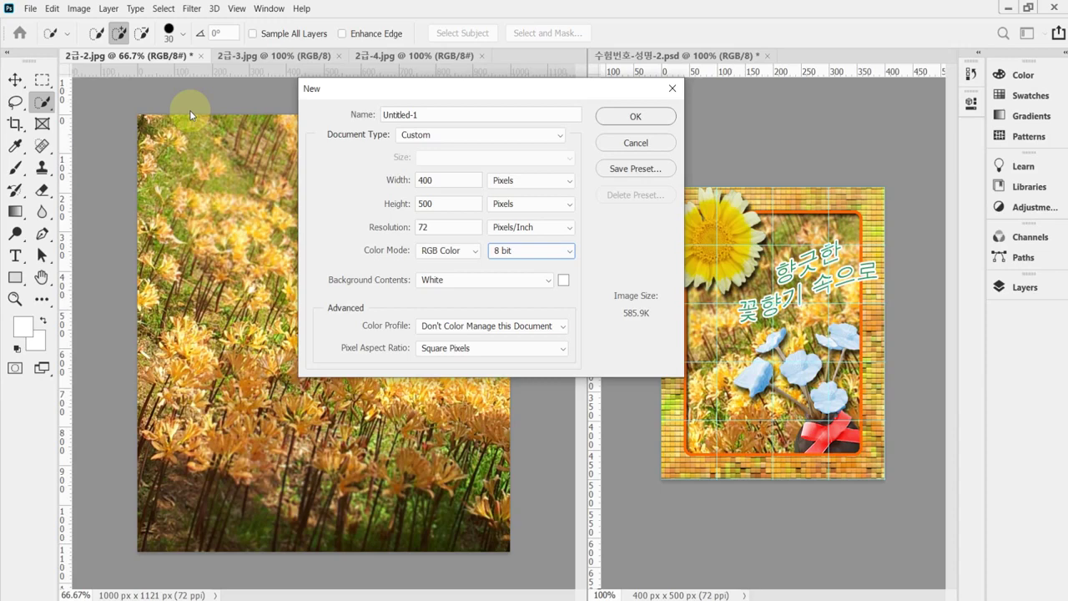
key("Return")
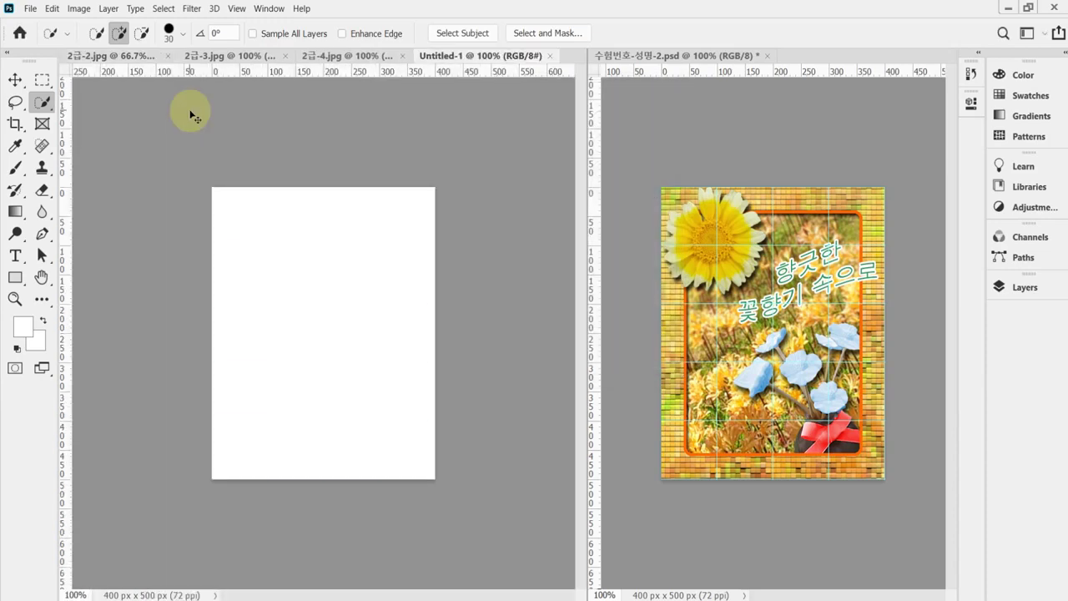
Step: Show the grid on the new document and paste the whole 2급-2.jpg image into it
left_click_drag(190, 115, 189, 111)
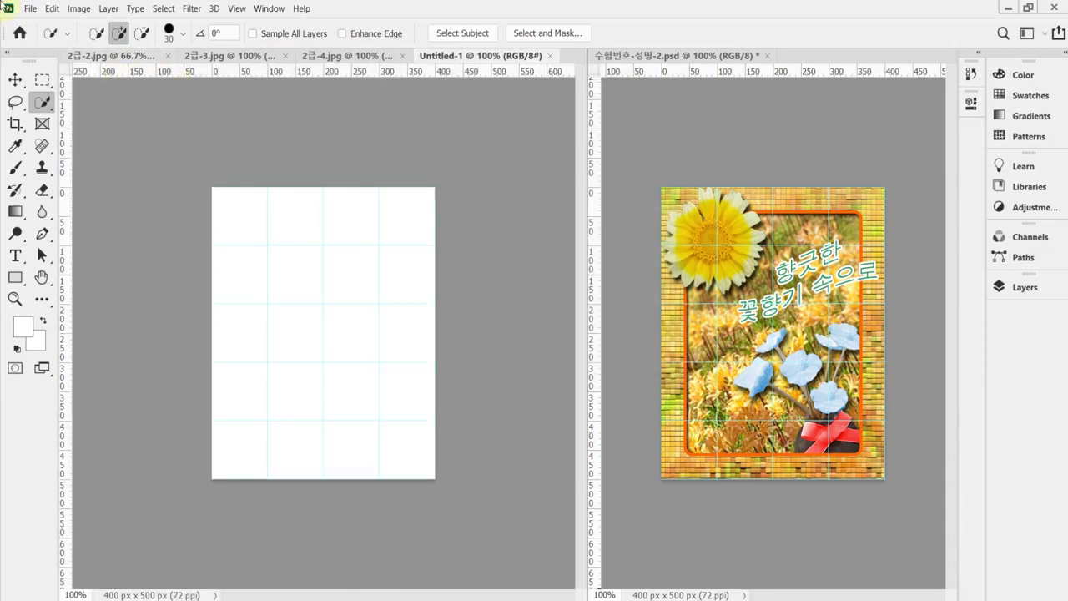
left_click(105, 55)
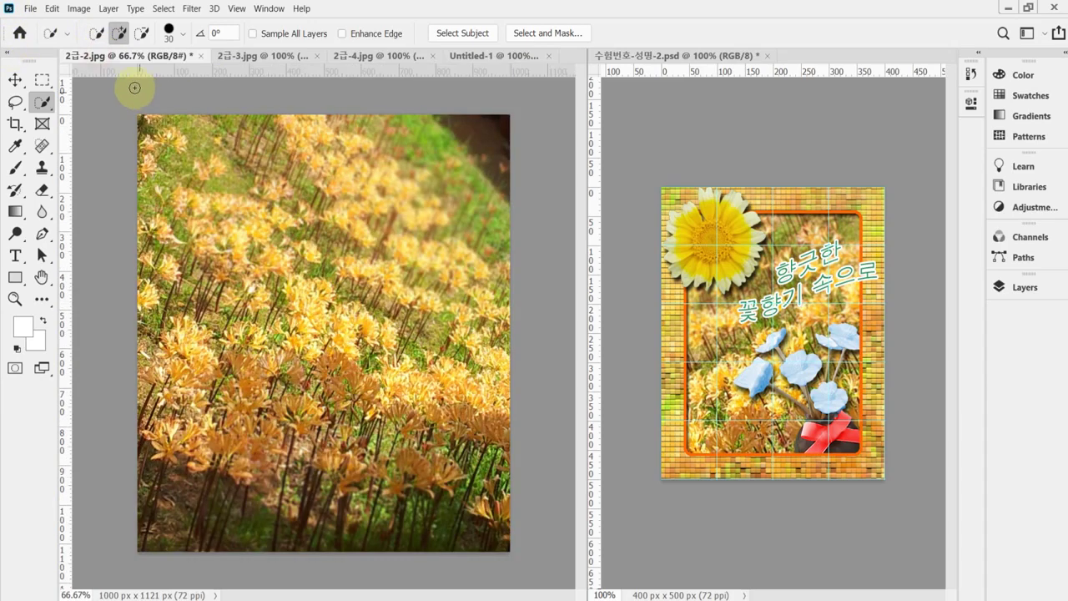
key("ctrl+a")
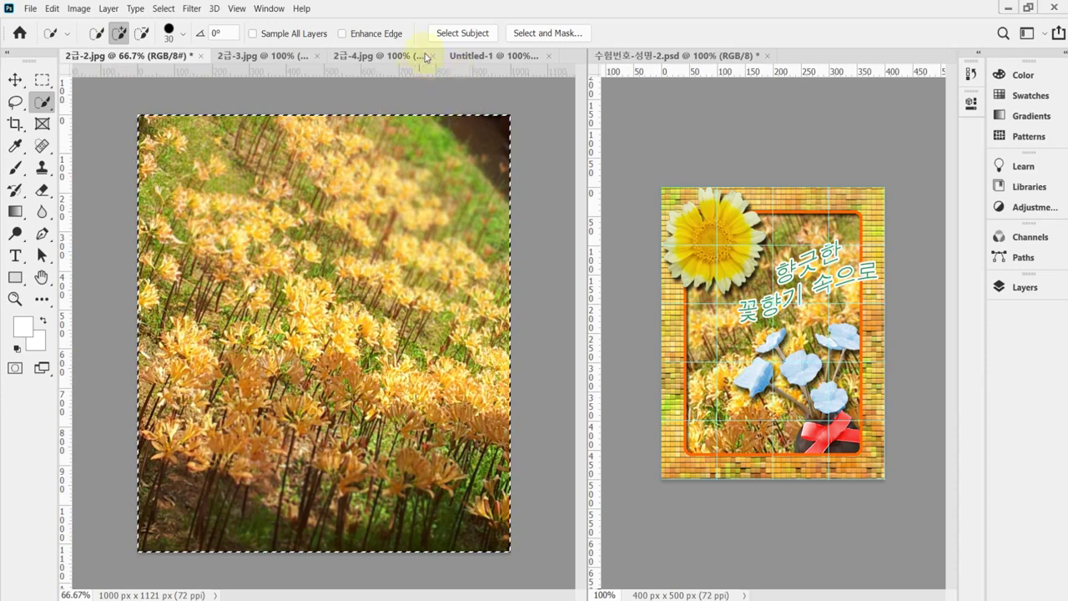
left_click(467, 55)
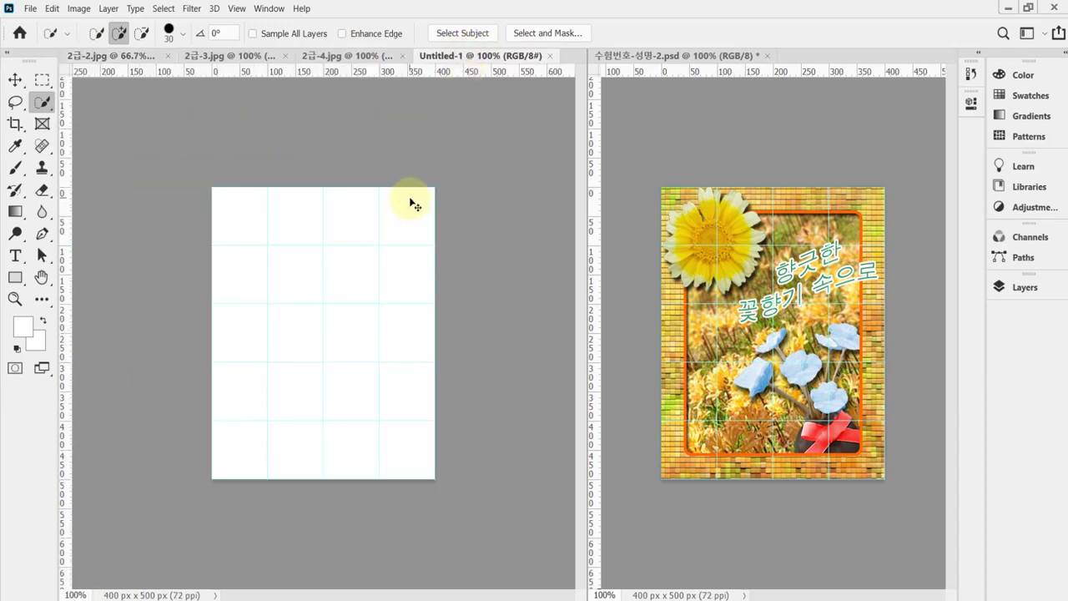
key("ctrl+v")
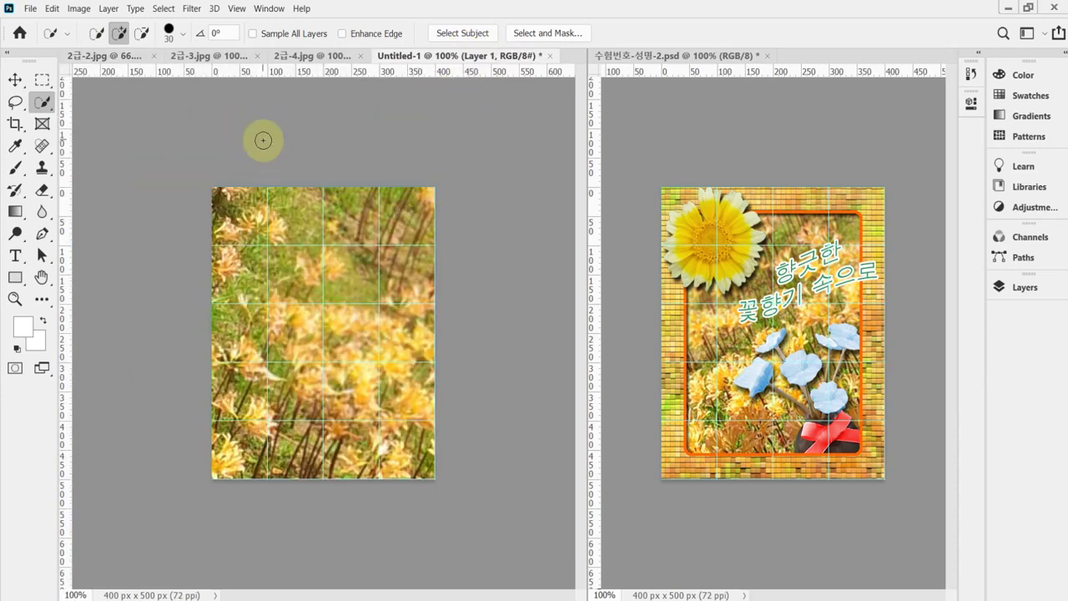
Step: Scale the pasted flower field image proportionally to 70% with Free Transform
key("ctrl+t")
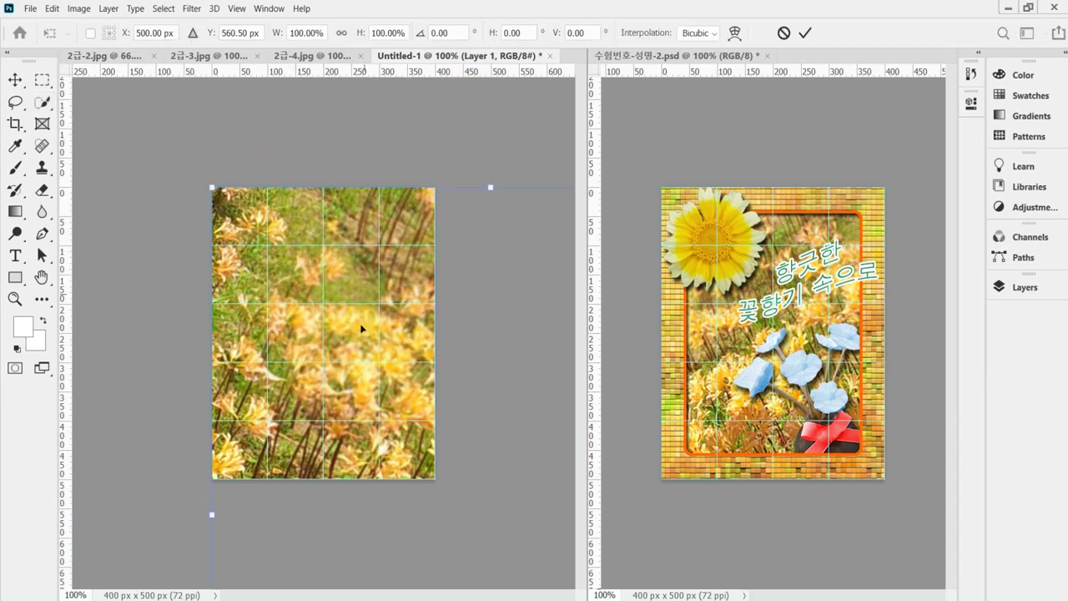
left_click(342, 35)
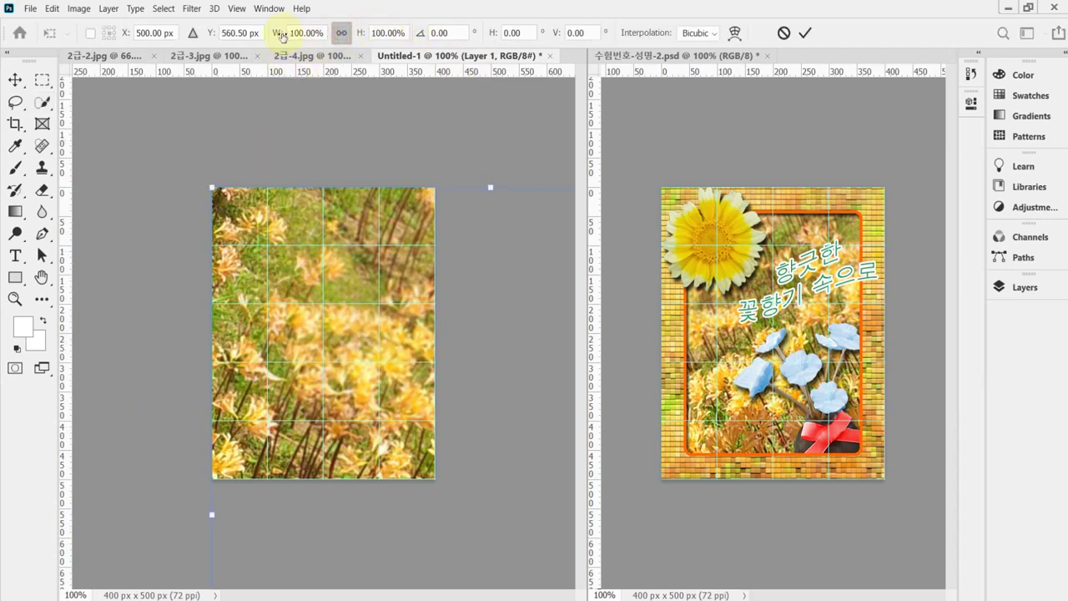
mouse_move(279, 34)
left_mouse_down()
mouse_move(251, 31)
mouse_move(274, 53)
left_mouse_up()
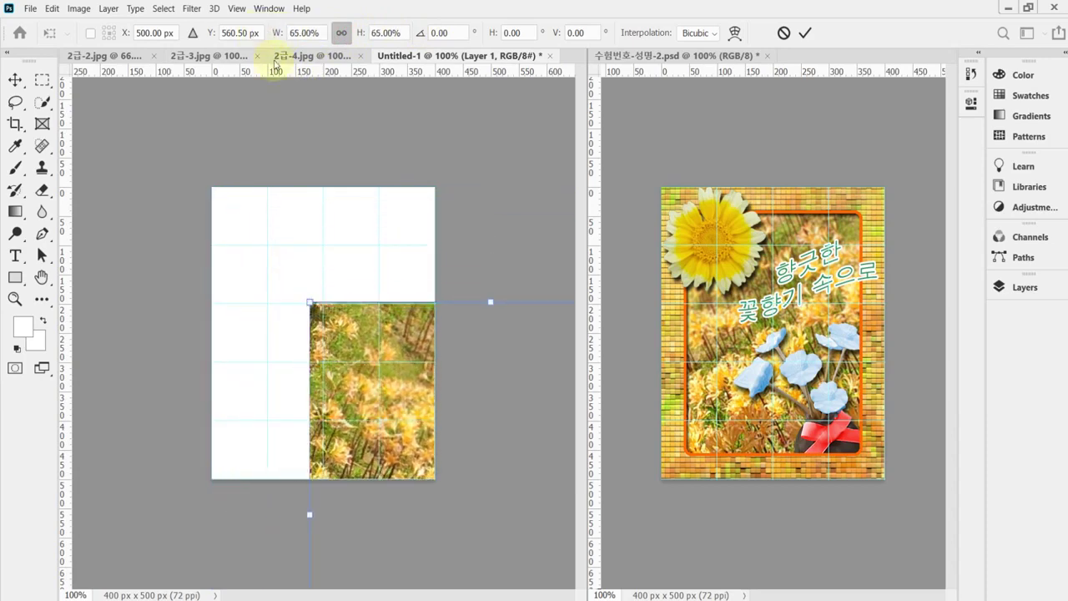
left_click_drag(410, 381, 370, 227)
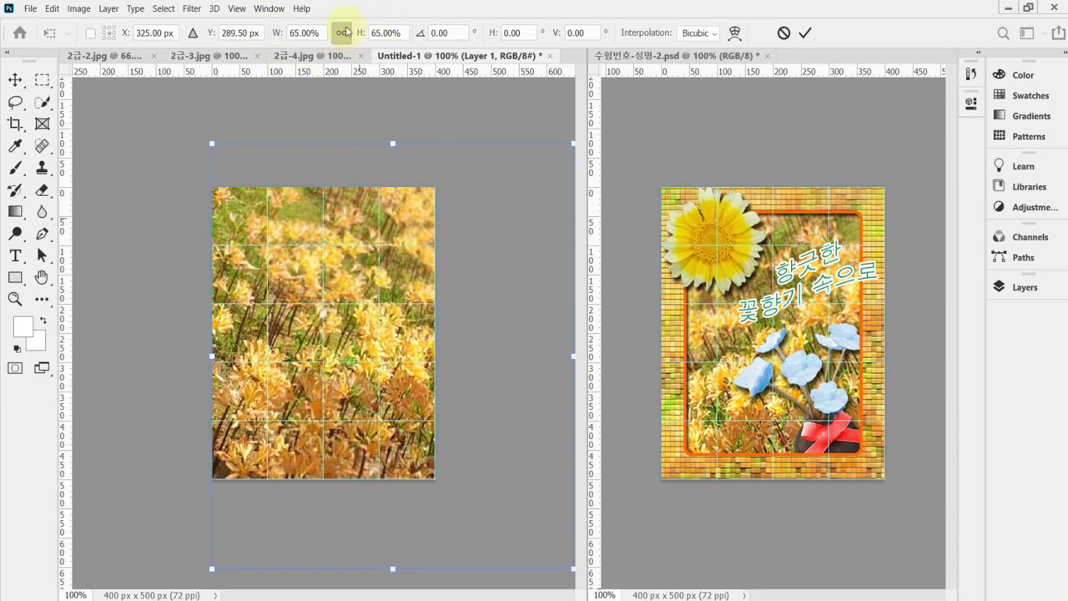
left_click(276, 34)
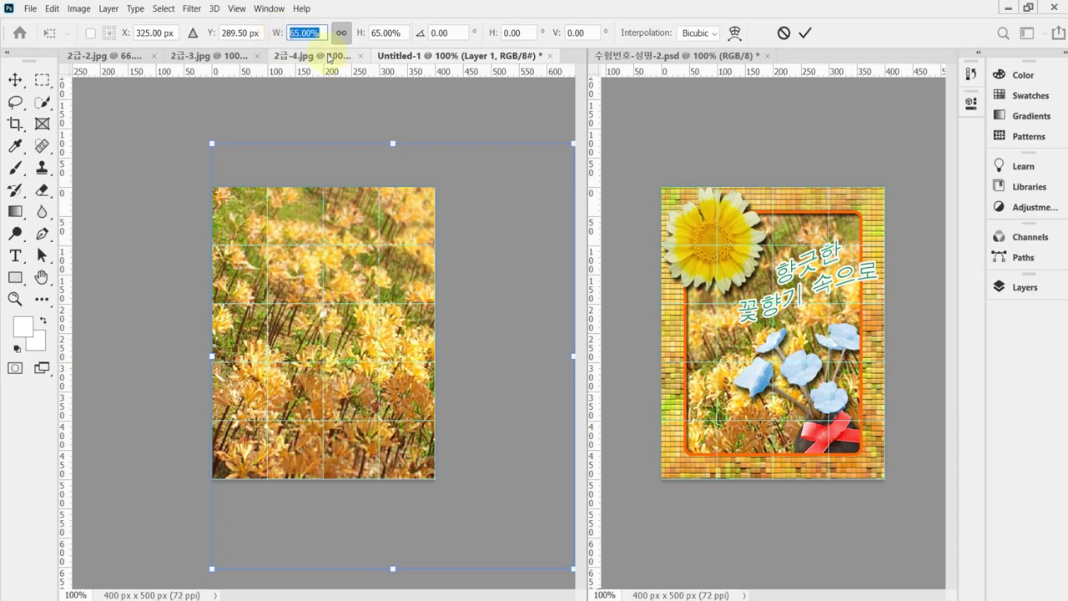
type("70")
key("Return")
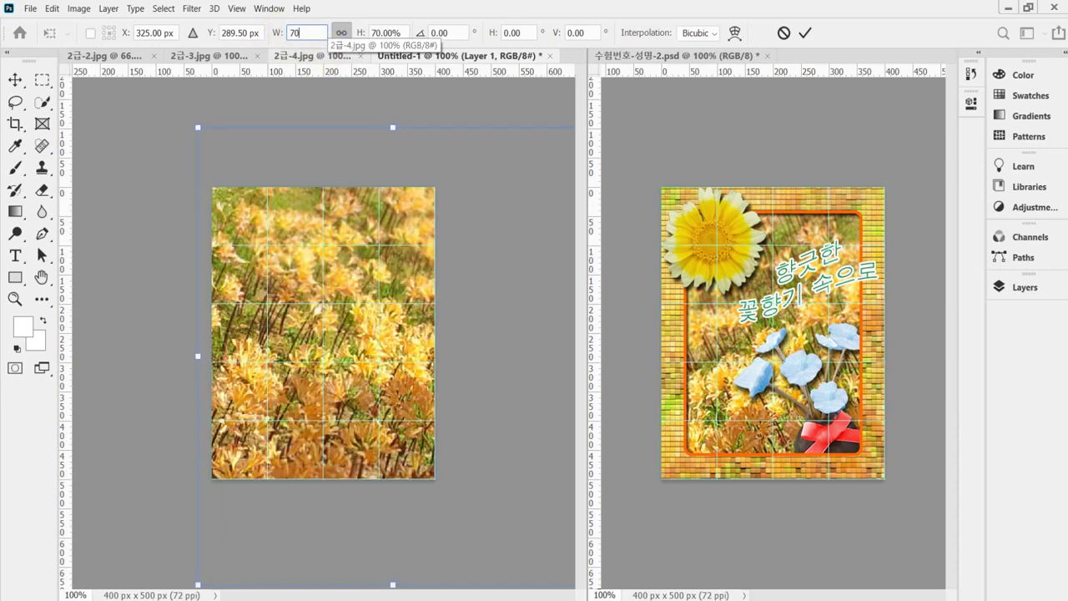
Step: Shift the scaled flower field image across the canvas and flip it horizontally
left_click_drag(482, 268, 382, 207)
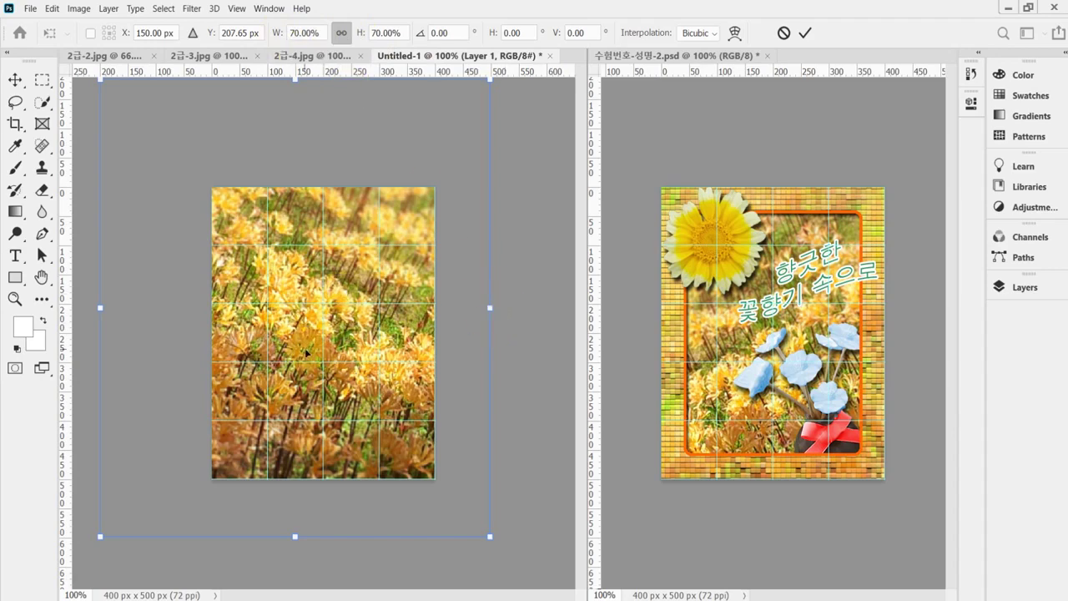
left_click_drag(388, 265, 331, 316)
right_click(329, 298)
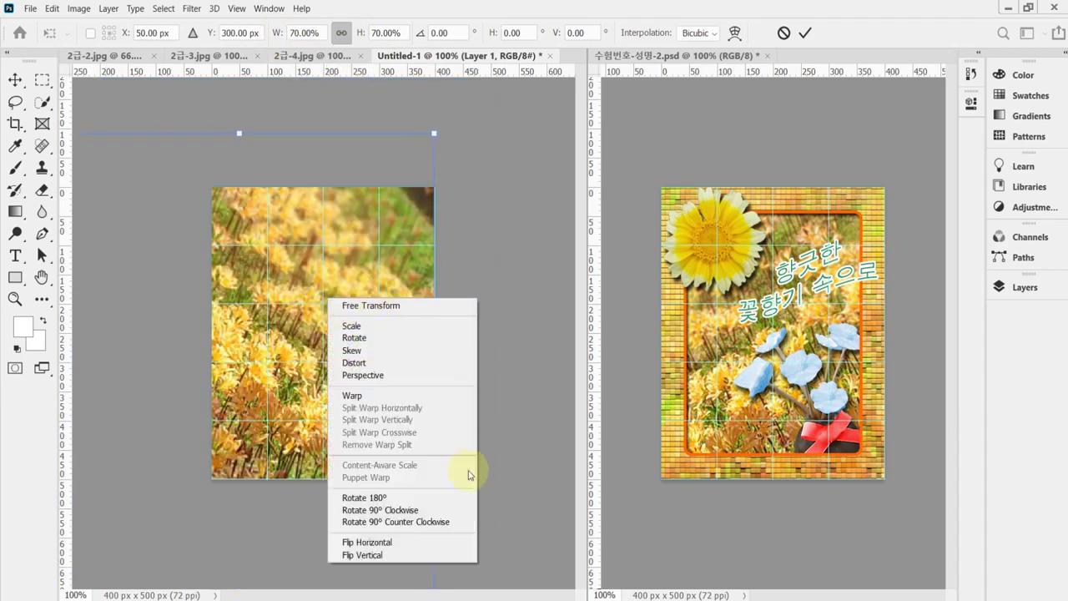
left_click(373, 545)
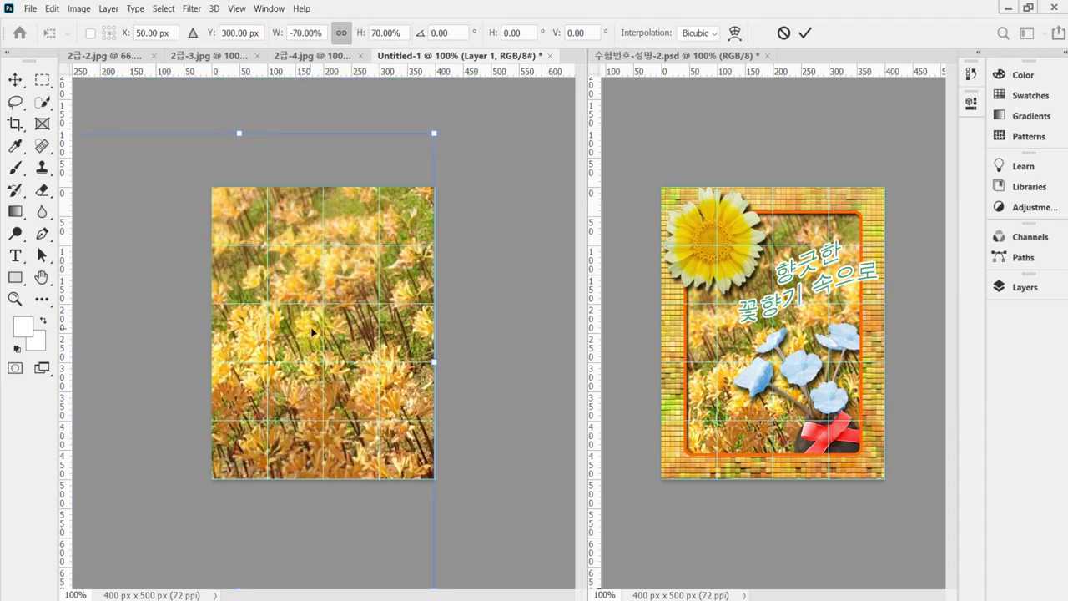
Step: Position the flipped flower field to fill the canvas like the reference composition and apply the transform
left_click_drag(347, 303, 421, 322)
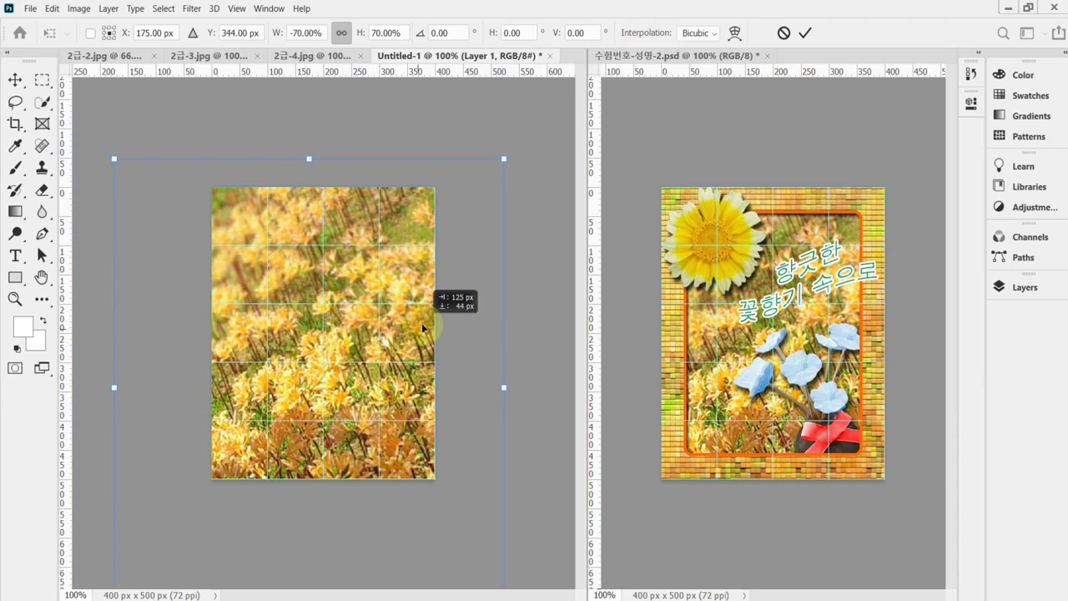
left_click_drag(422, 327, 421, 329)
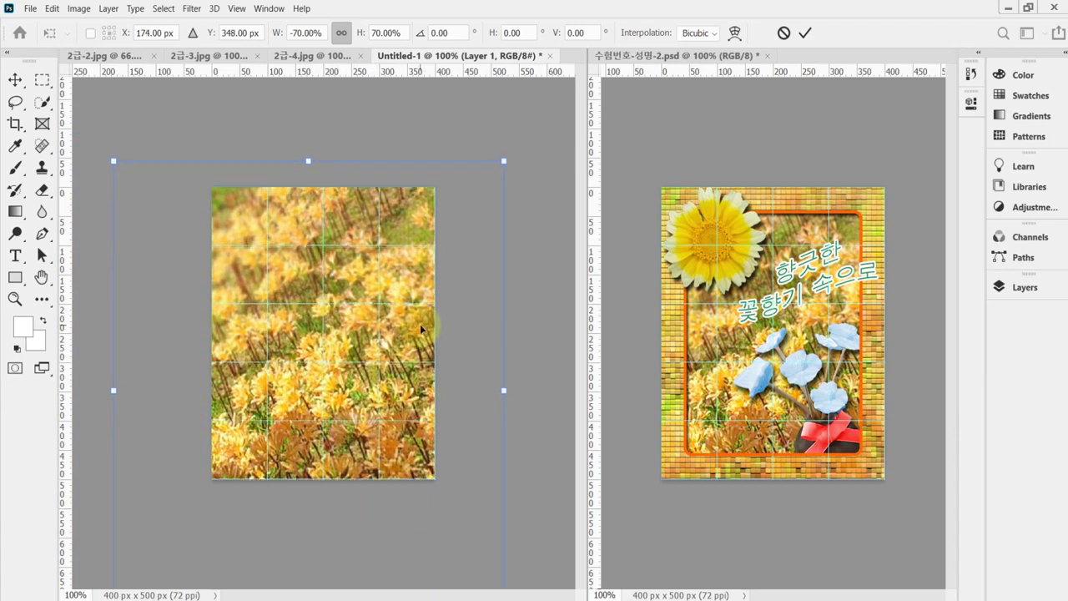
left_click_drag(422, 330, 433, 317)
mouse_move(411, 383)
left_mouse_down()
mouse_move(413, 365)
mouse_move(416, 374)
left_mouse_up()
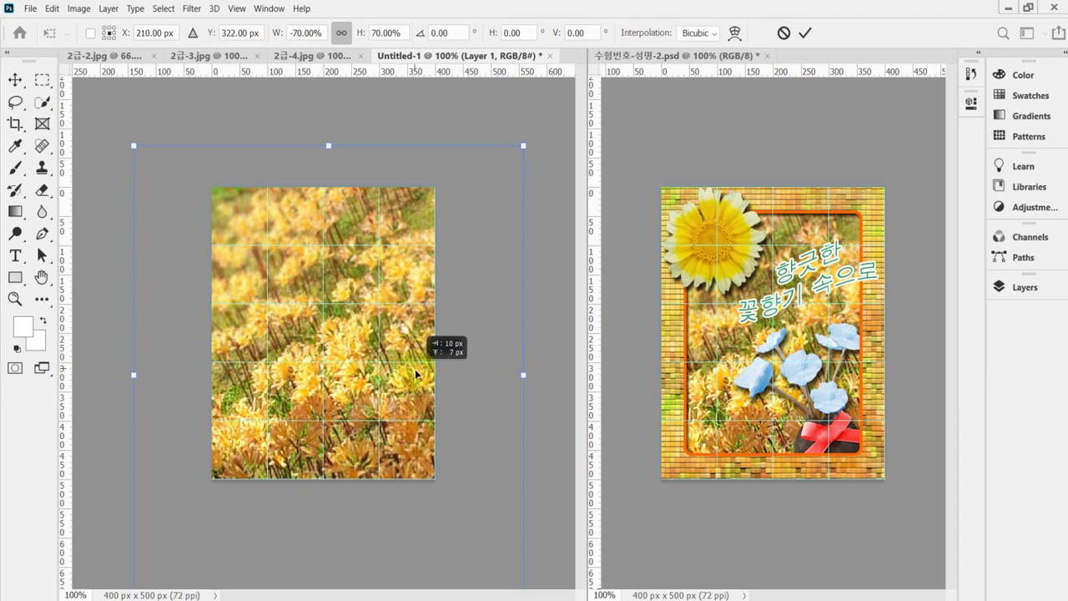
left_click_drag(415, 369, 387, 375)
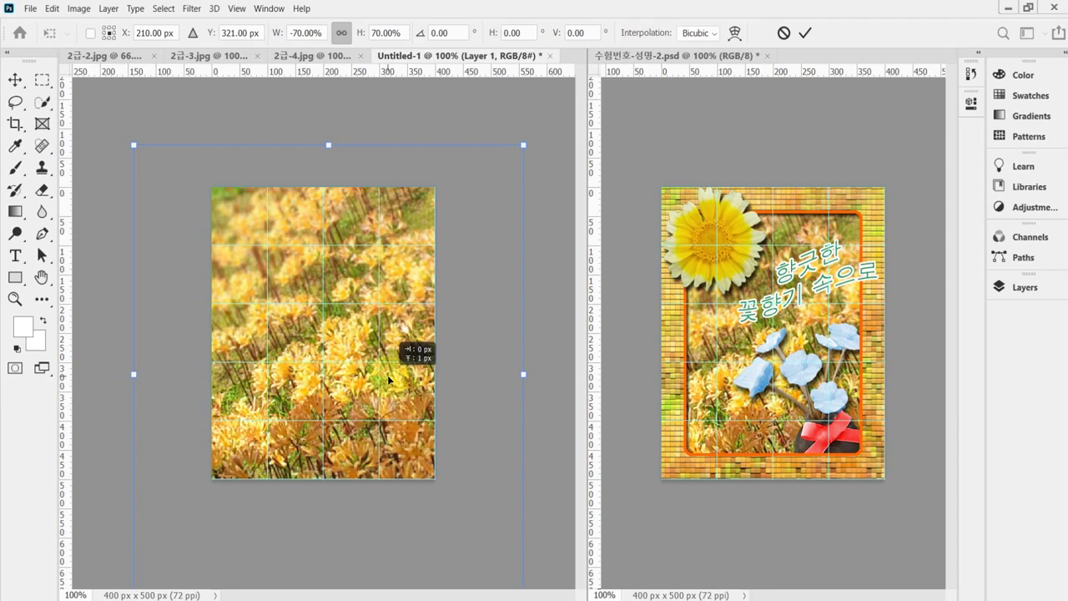
left_click_drag(387, 375, 372, 374)
key("Return")
key("w")
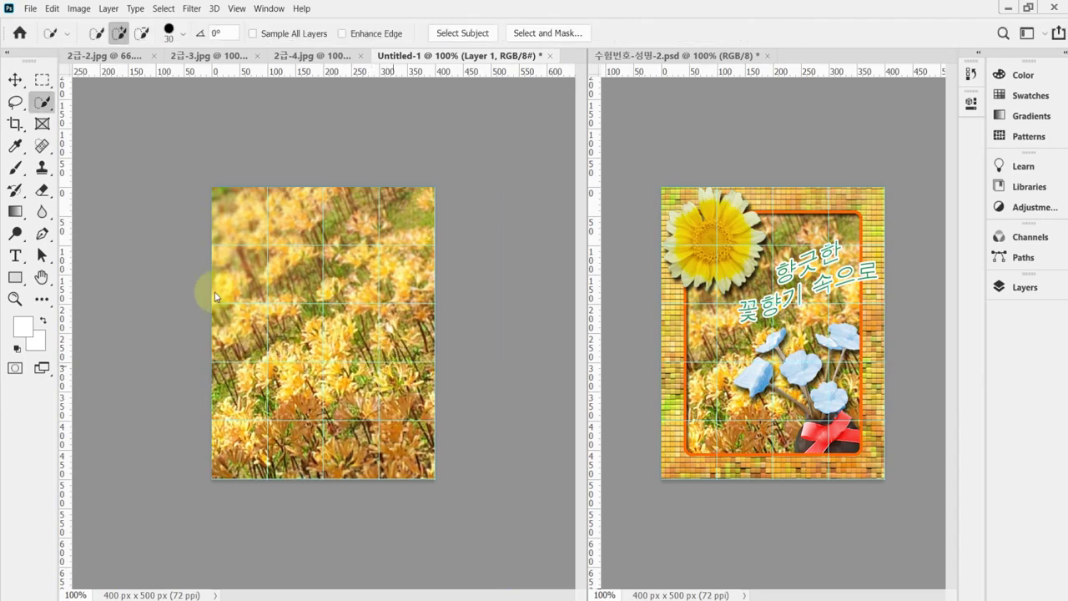
Step: Save the document as the Photoshop file 수험번호-성명-2 with layers in the desktop's 임시파일 folder
key("ctrl+s")
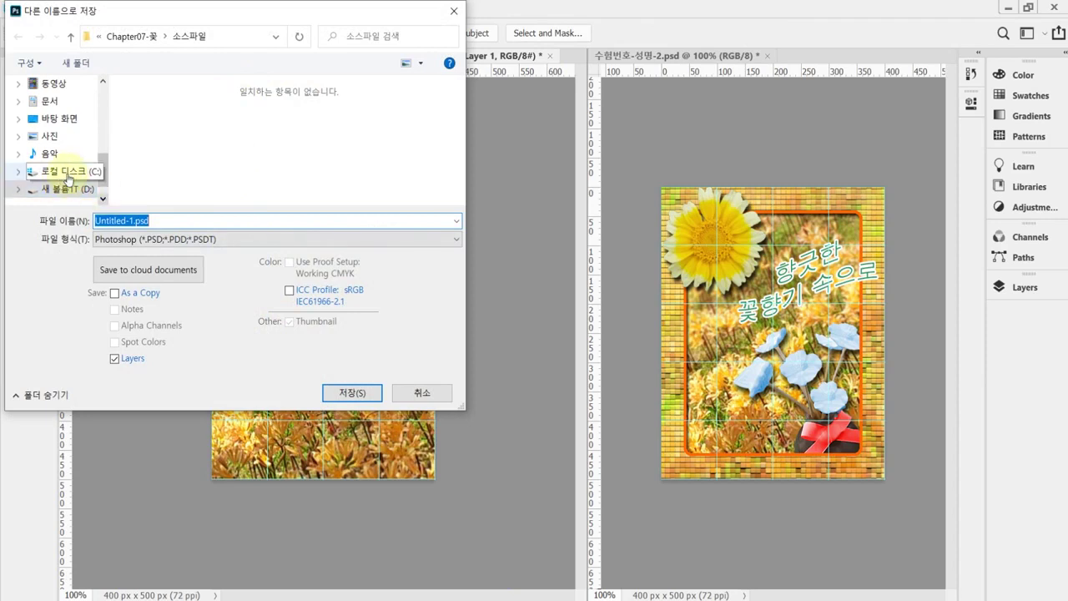
left_click(62, 125)
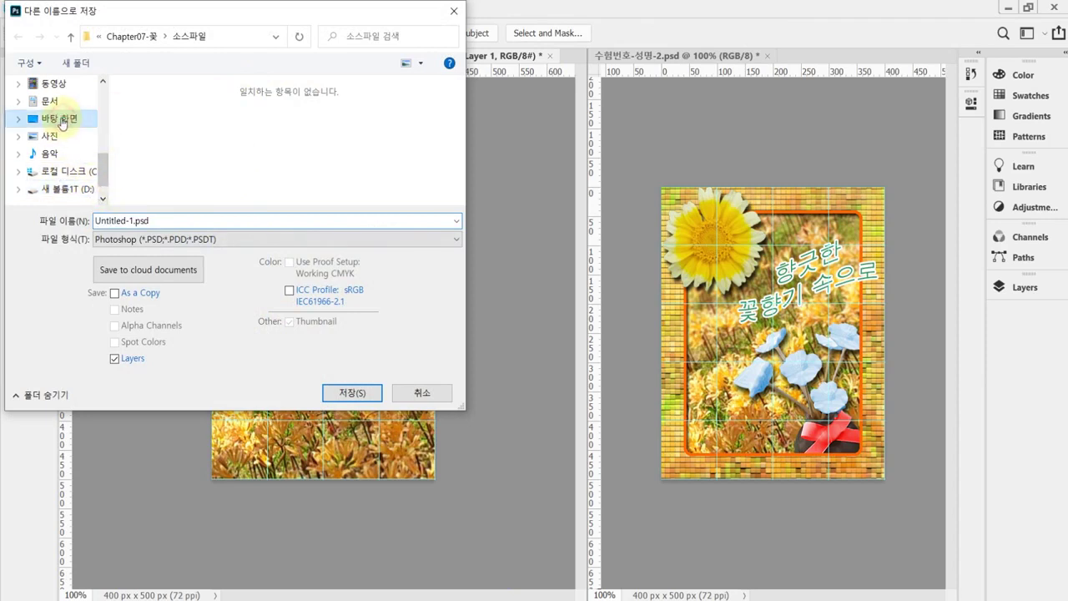
left_click(240, 138)
double_click(240, 138)
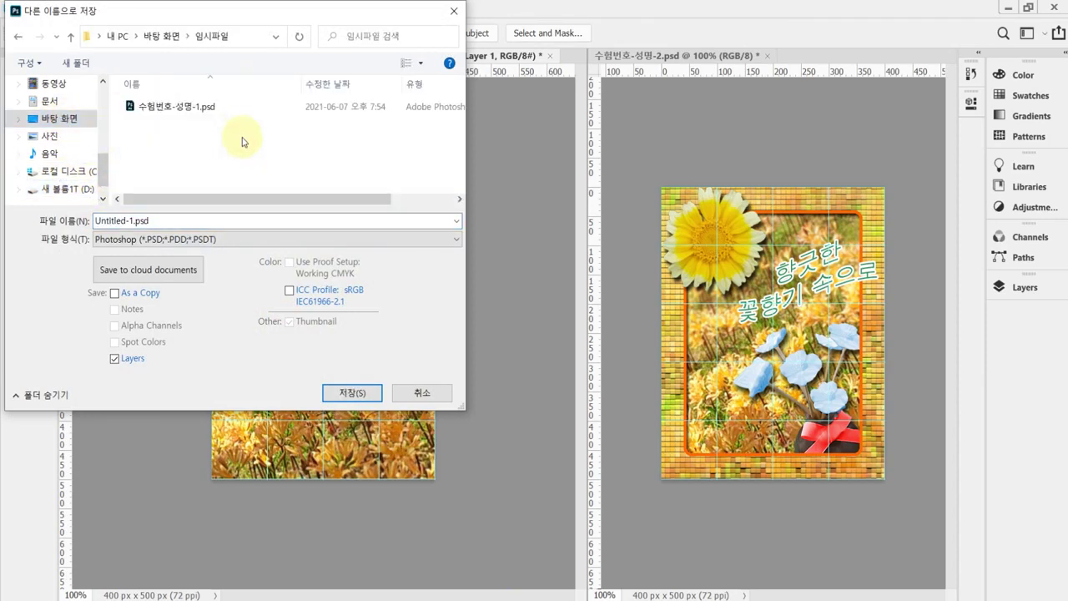
left_click(159, 107)
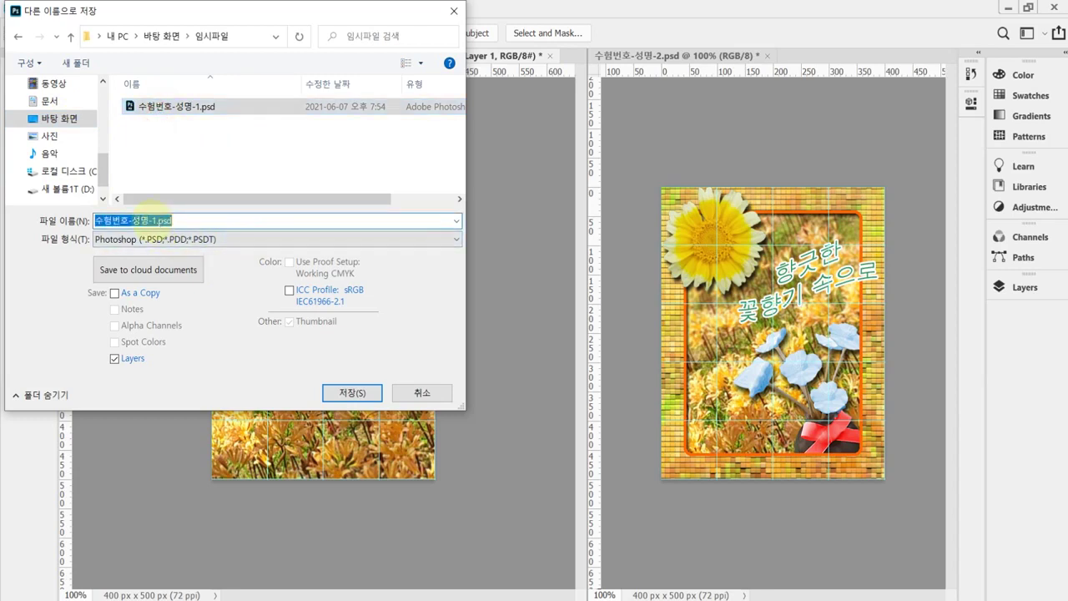
left_click_drag(152, 221, 200, 223)
type("2")
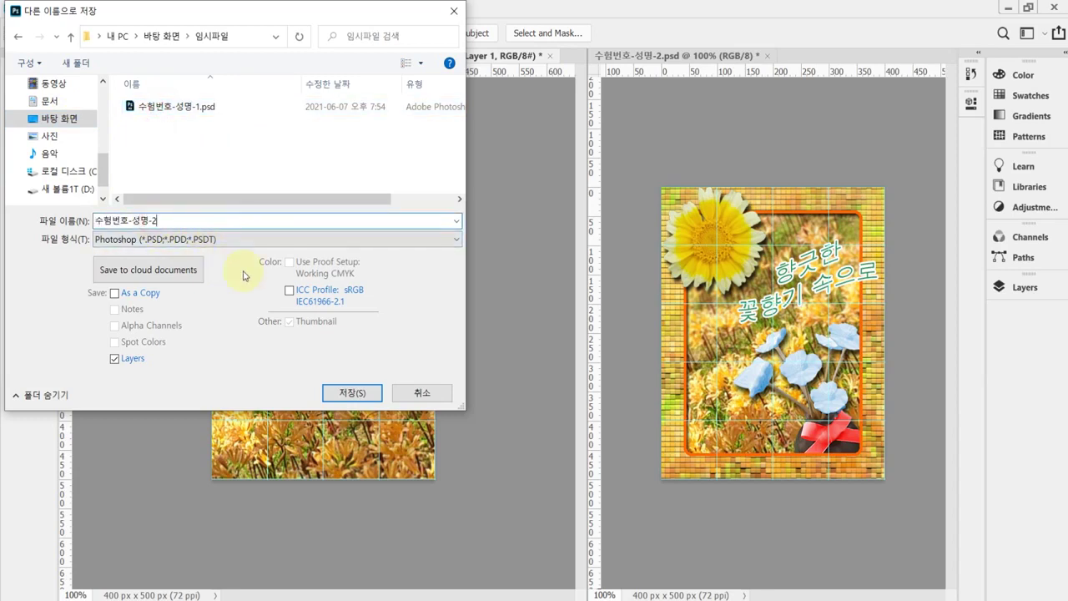
left_click(351, 397)
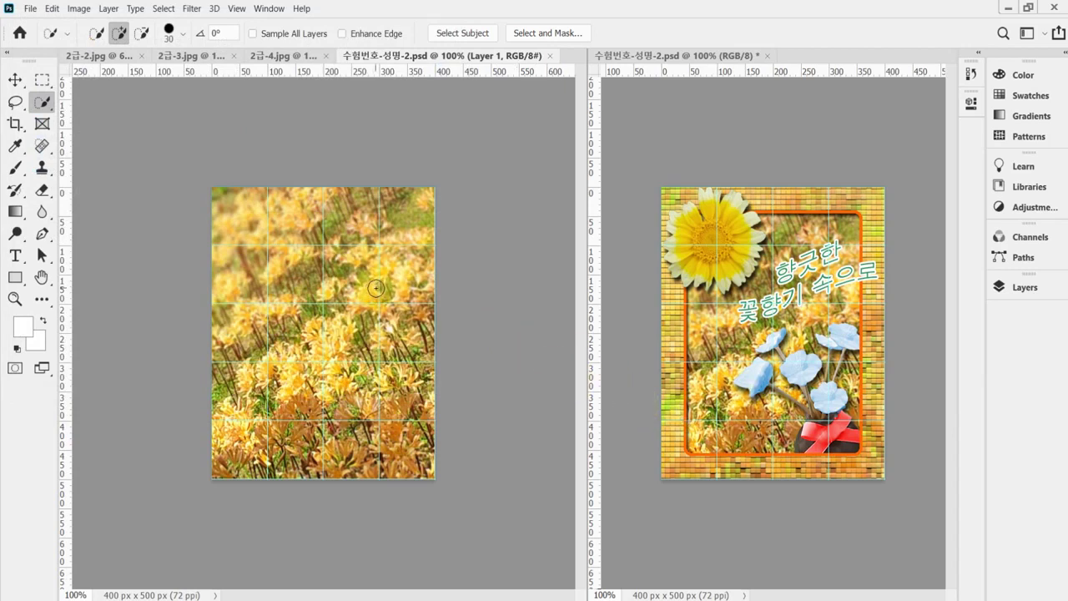
Step: Duplicate the flower field layer and check the copy in the layer stack
key("ctrl+j")
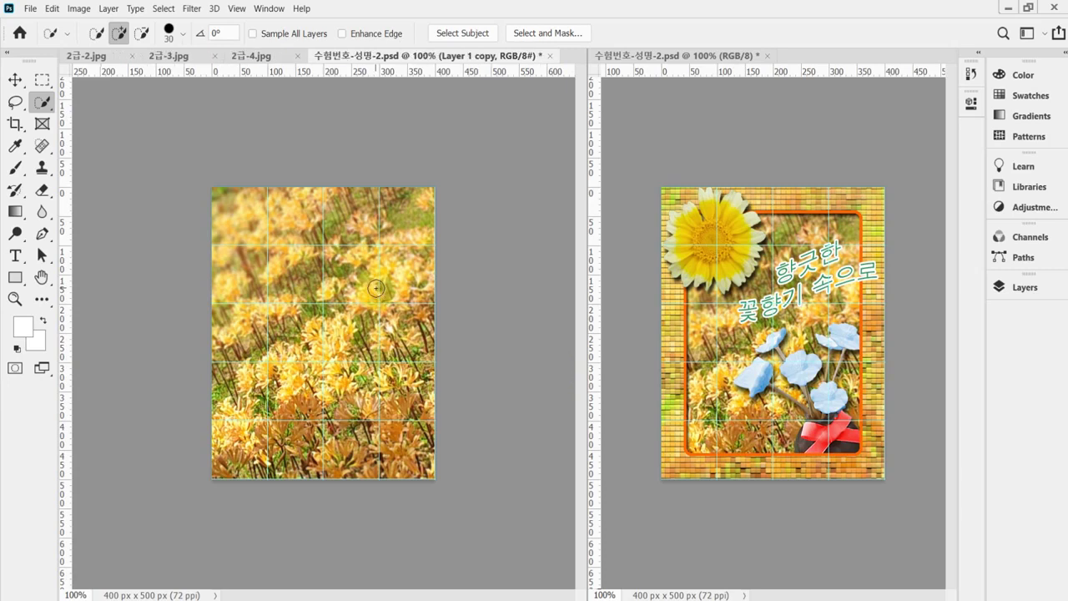
left_click(1016, 287)
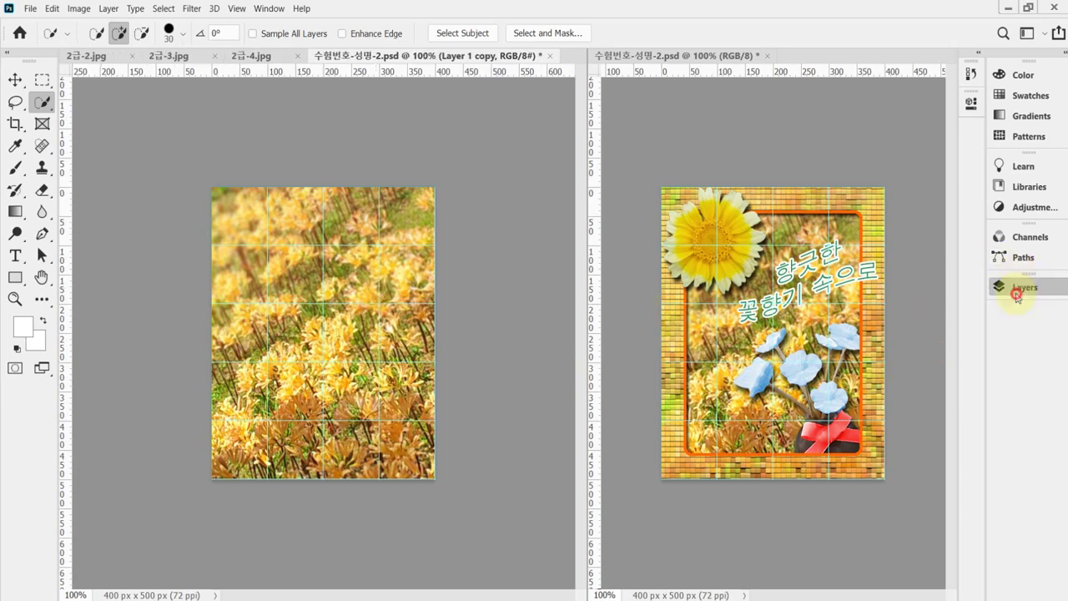
left_click(968, 305)
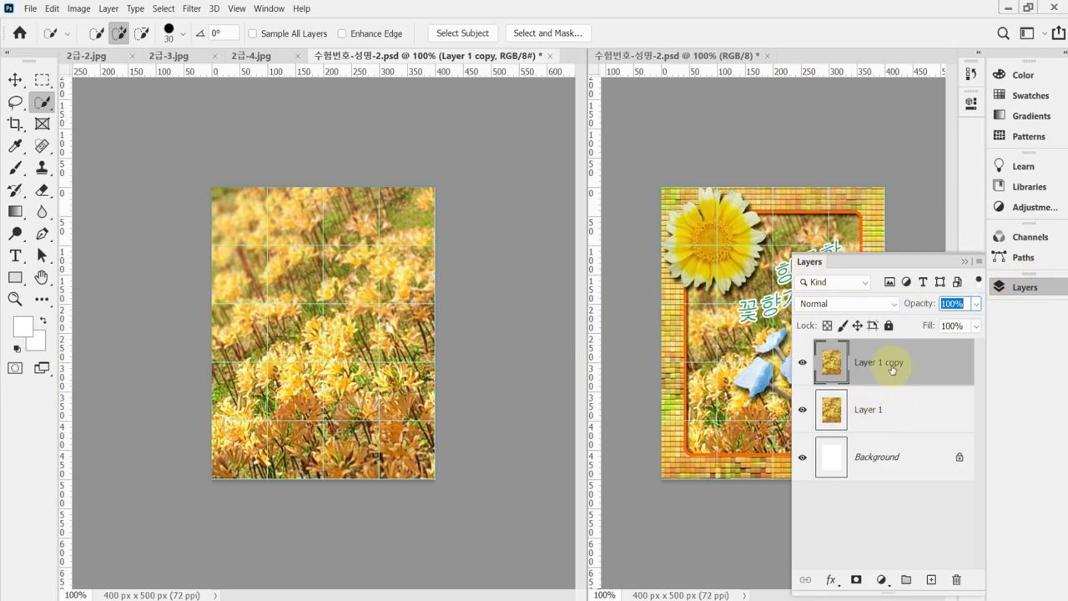
left_click(1016, 290)
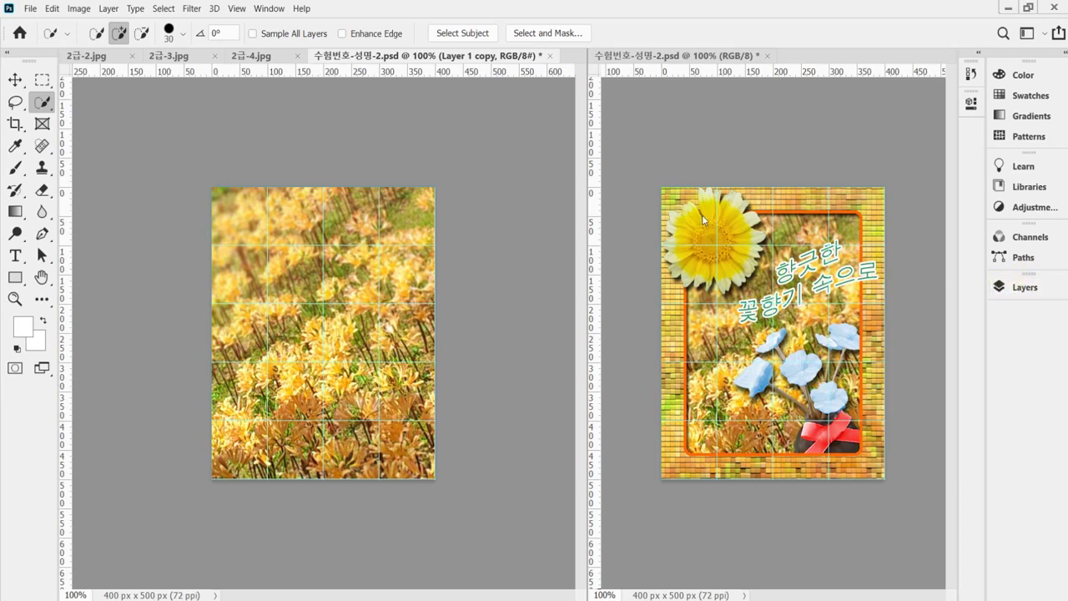
Step: Apply the Patchwork texture filter with square size 4 and relief 8 to the duplicated layer and save the document
left_click(194, 8)
left_click(209, 62)
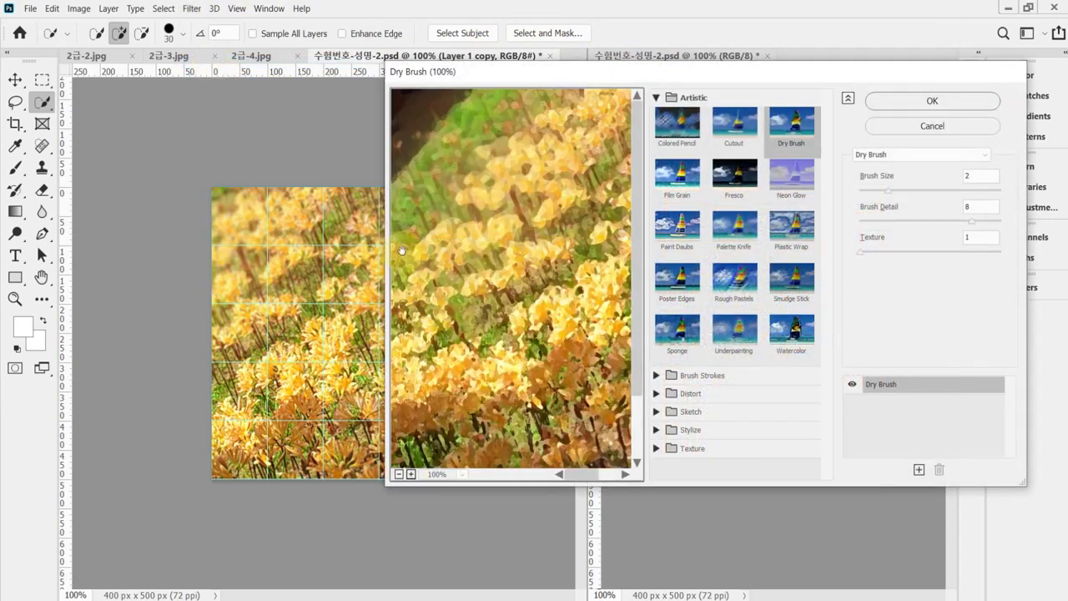
left_click(655, 98)
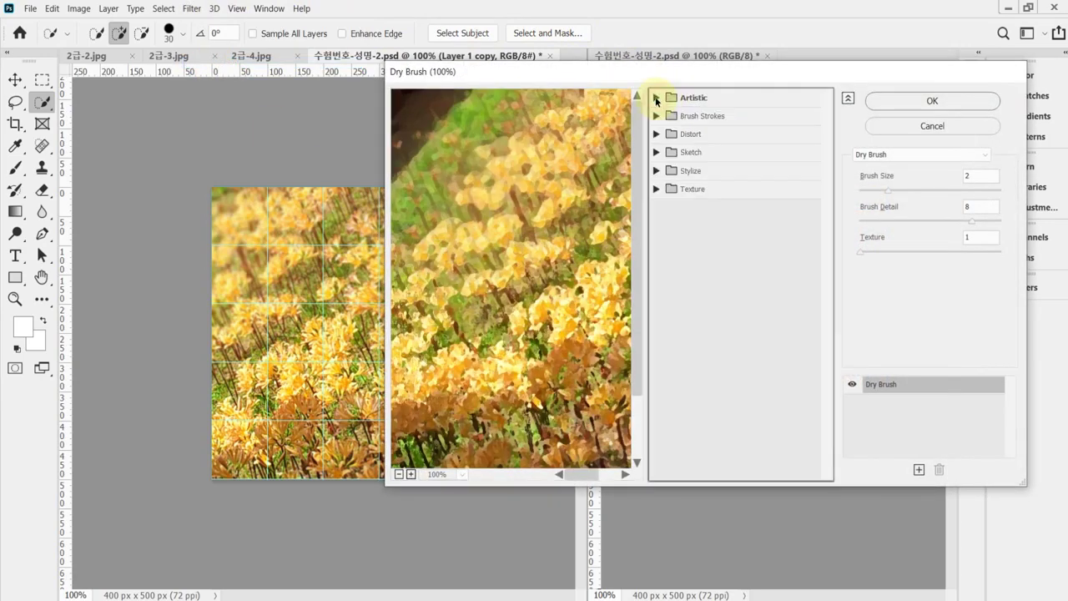
left_click(657, 189)
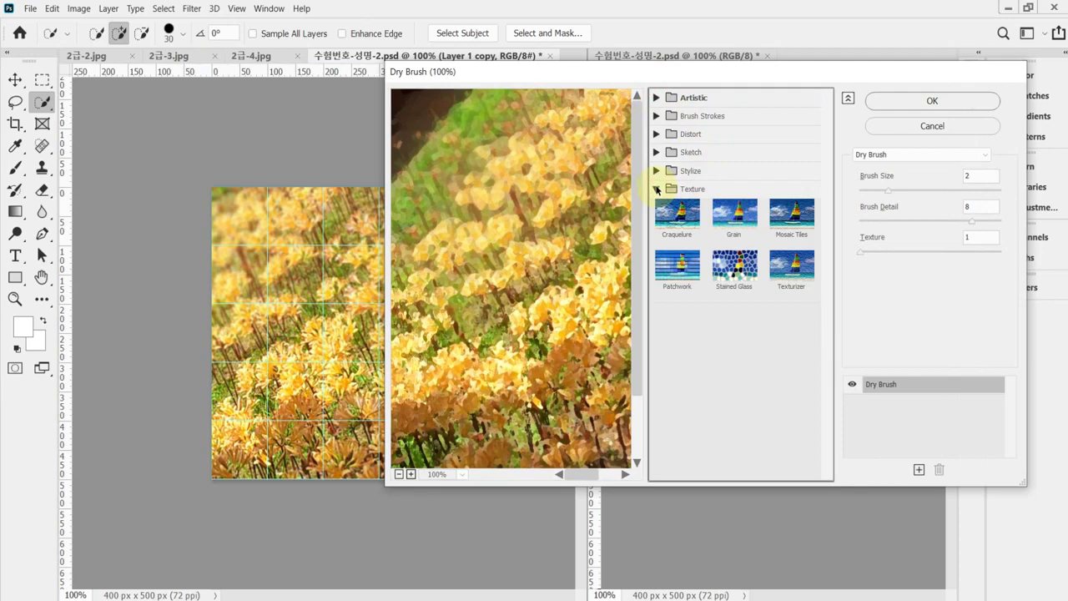
left_click(674, 281)
left_click_drag(576, 375, 580, 227)
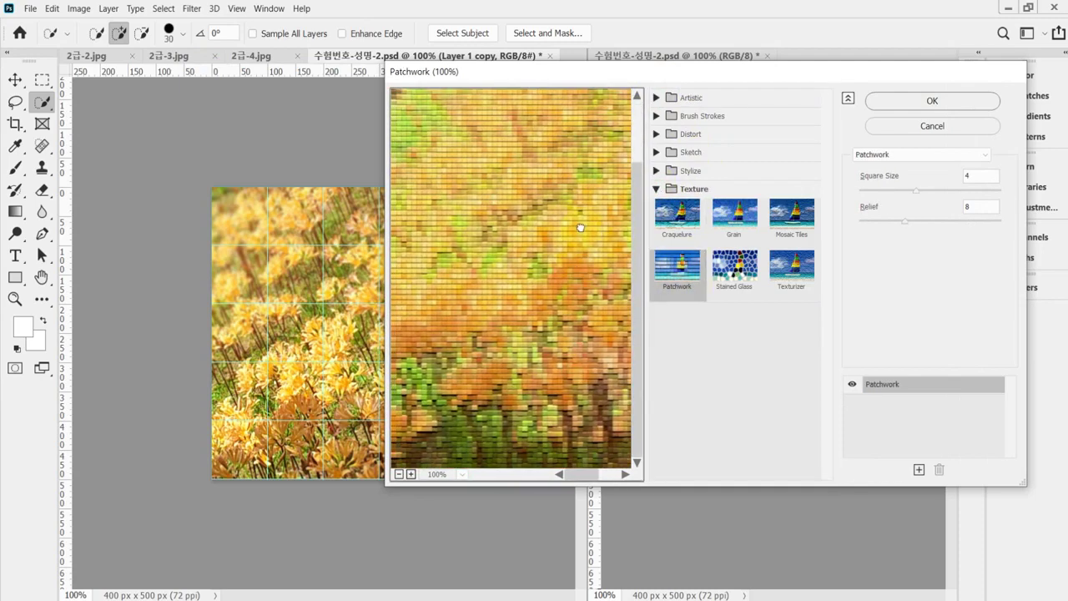
left_click(909, 101)
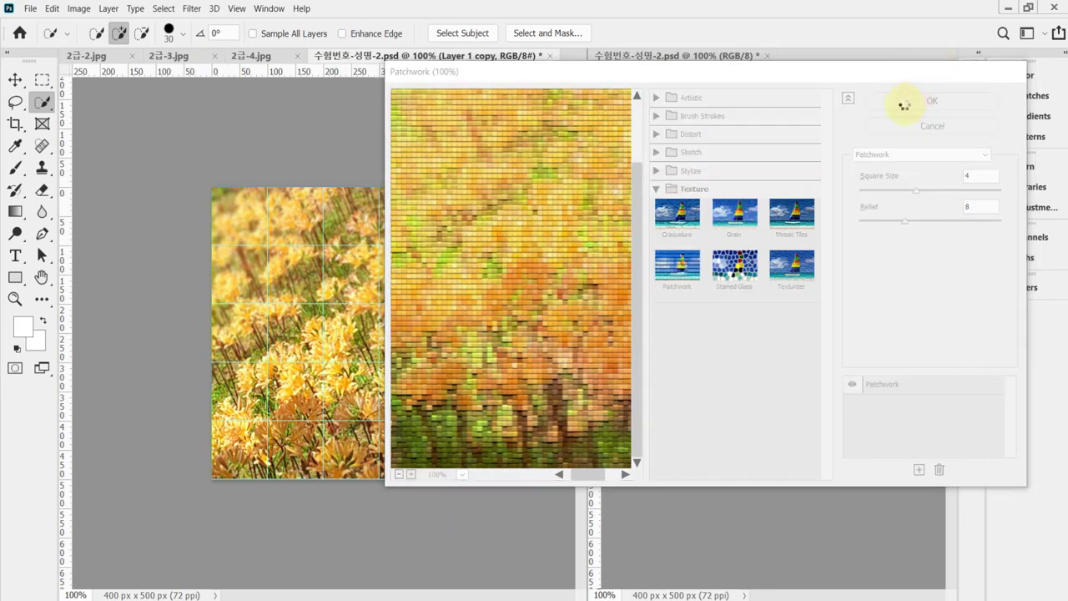
key("ctrl+s")
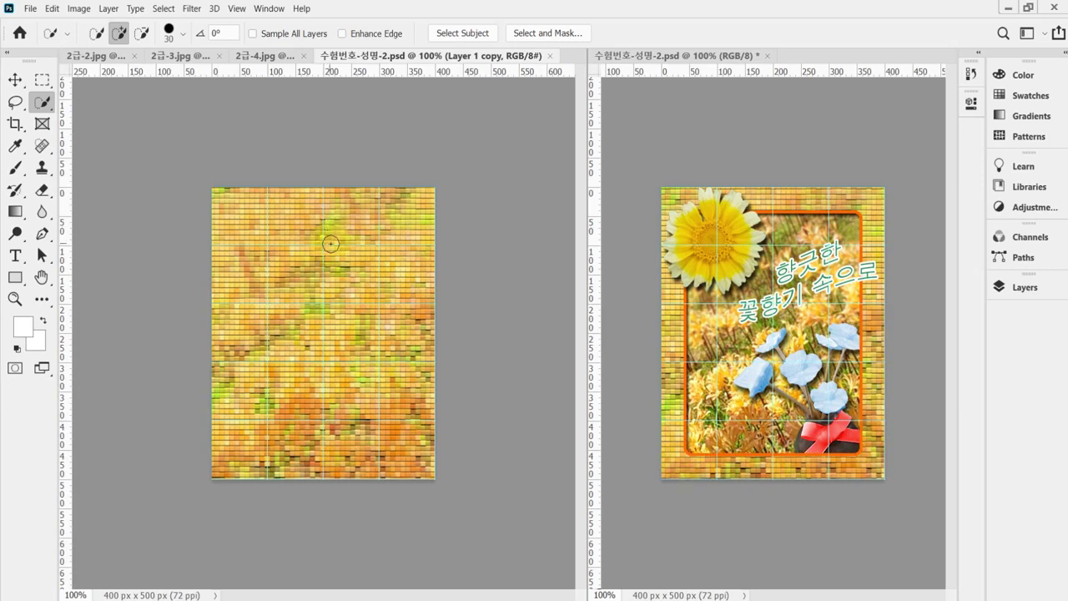
Step: Try a rectangular marquee selection over the inner picture area, leaving a border around the canvas edge
left_click(42, 81)
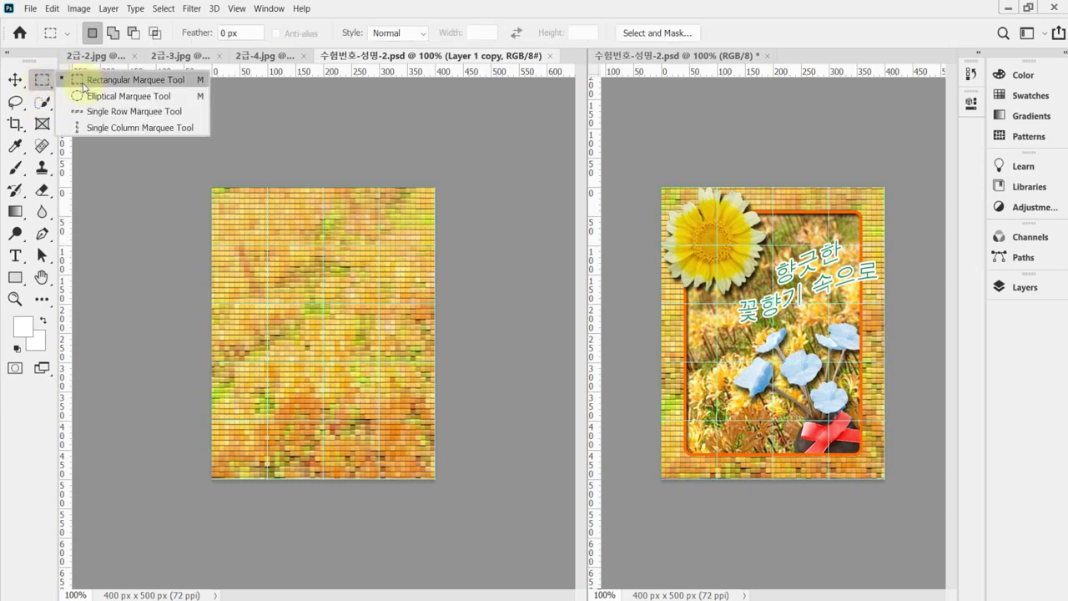
left_click(90, 87)
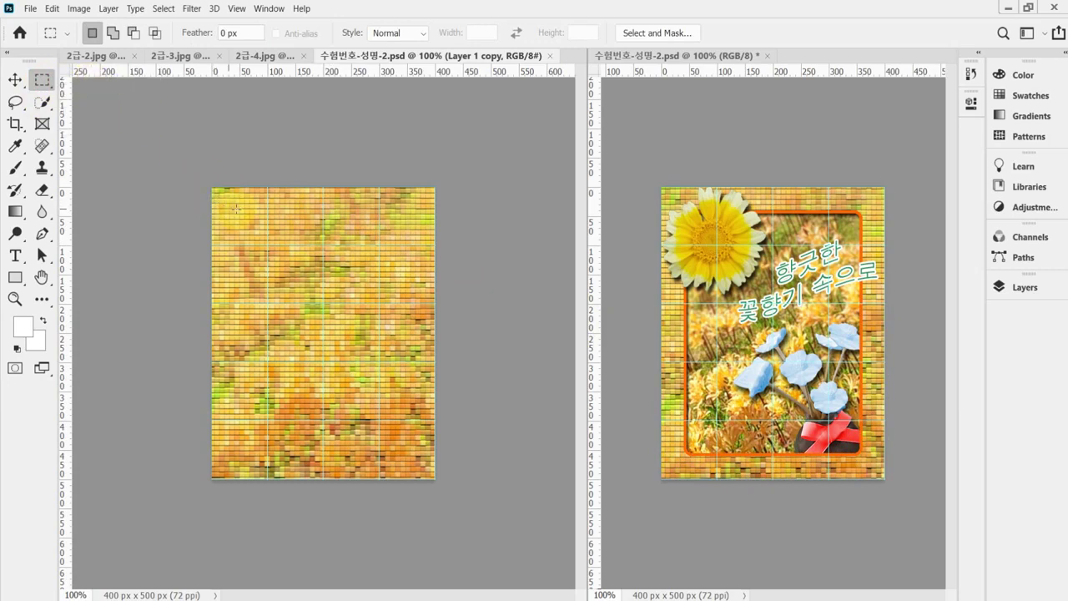
left_click_drag(246, 213, 408, 455)
left_click(505, 464)
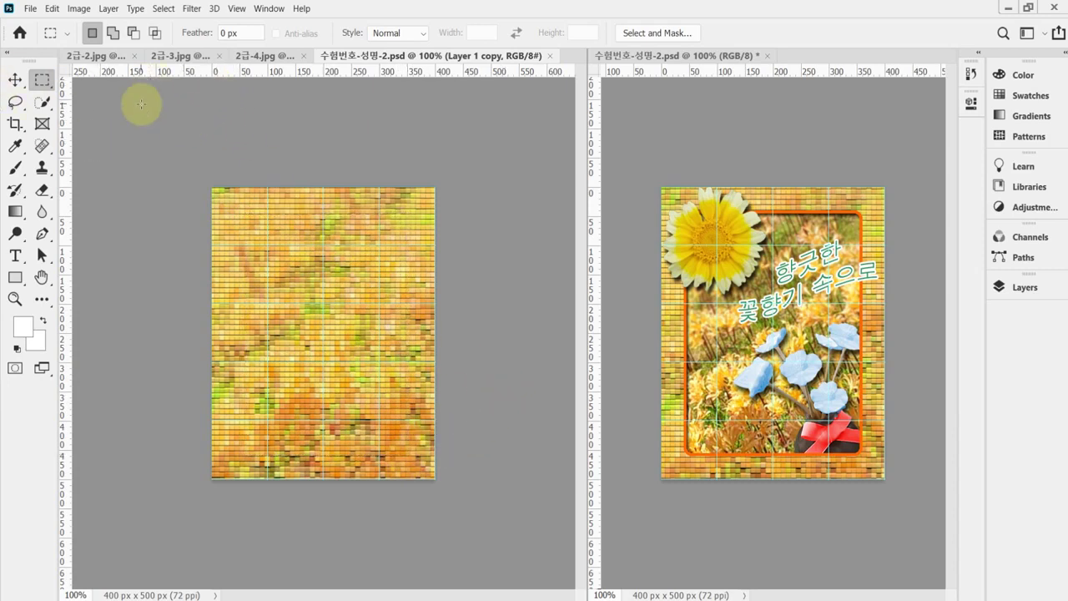
Step: Reset all tools to their default settings
right_click(50, 33)
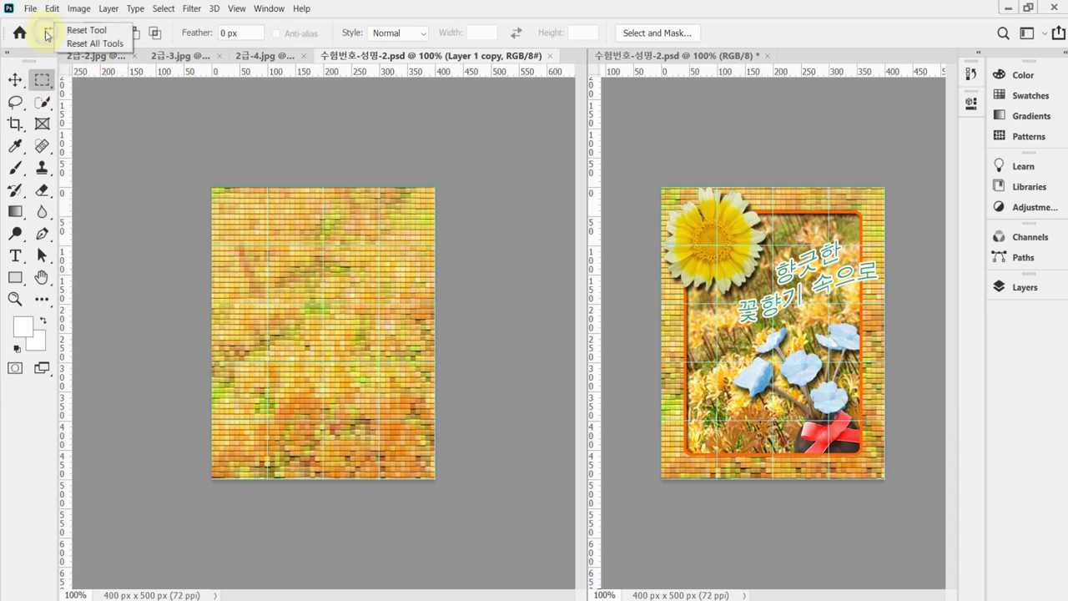
left_click(66, 43)
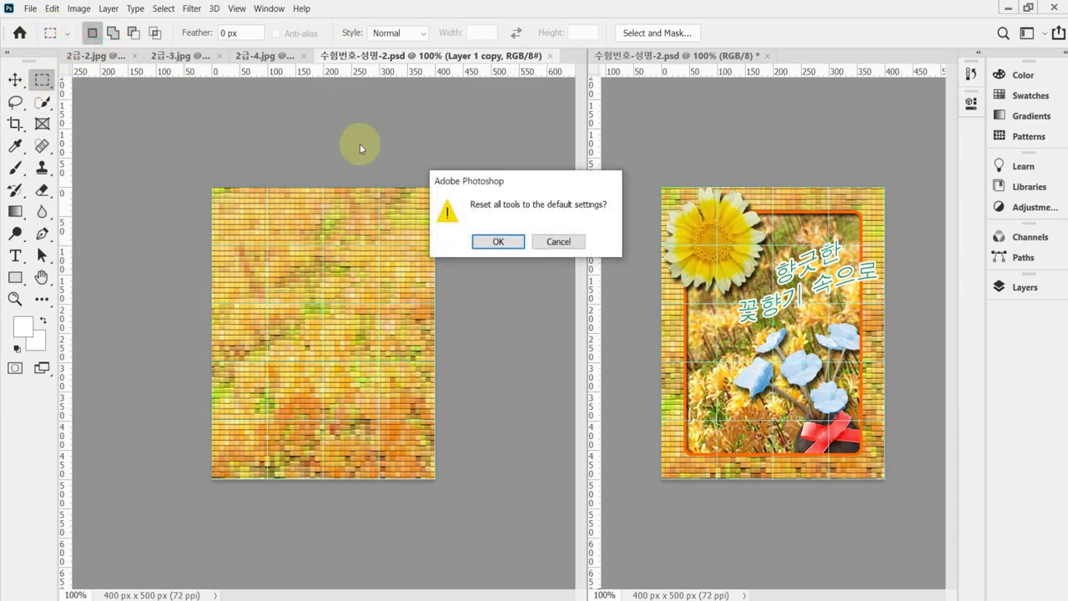
left_click(492, 241)
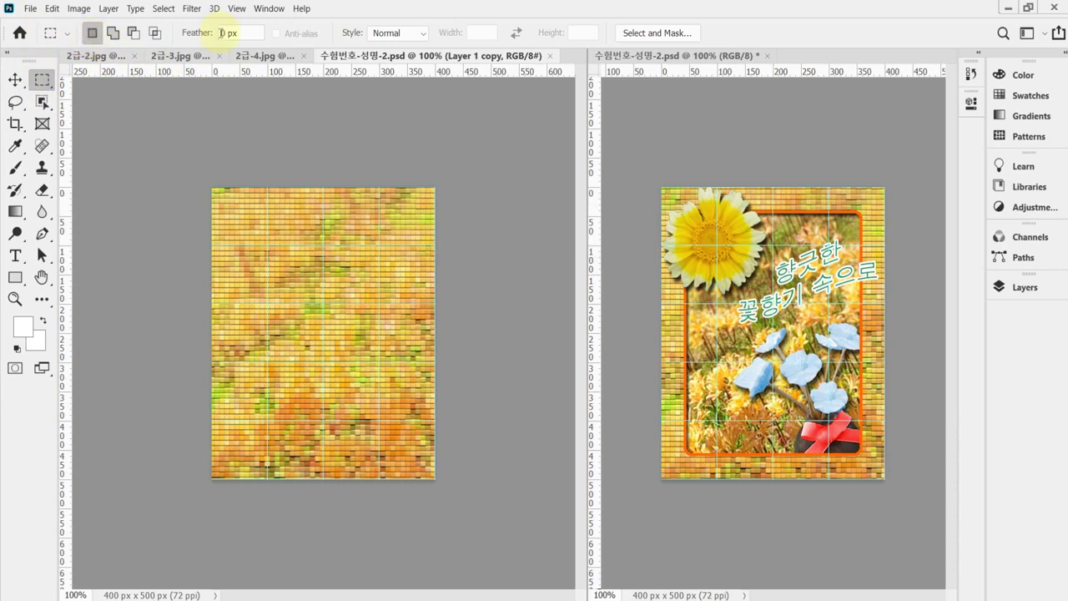
Step: Set the rectangular marquee to a fixed size of 320 px wide by 420 px high
left_click(417, 34)
left_click(405, 73)
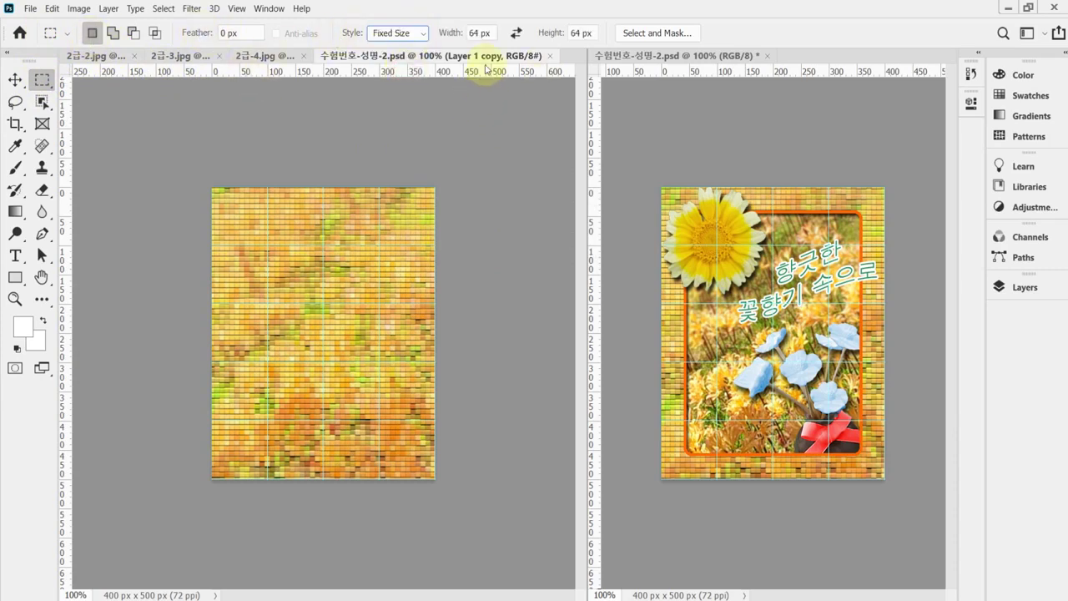
left_click(492, 32)
left_click_drag(492, 32, 439, 34)
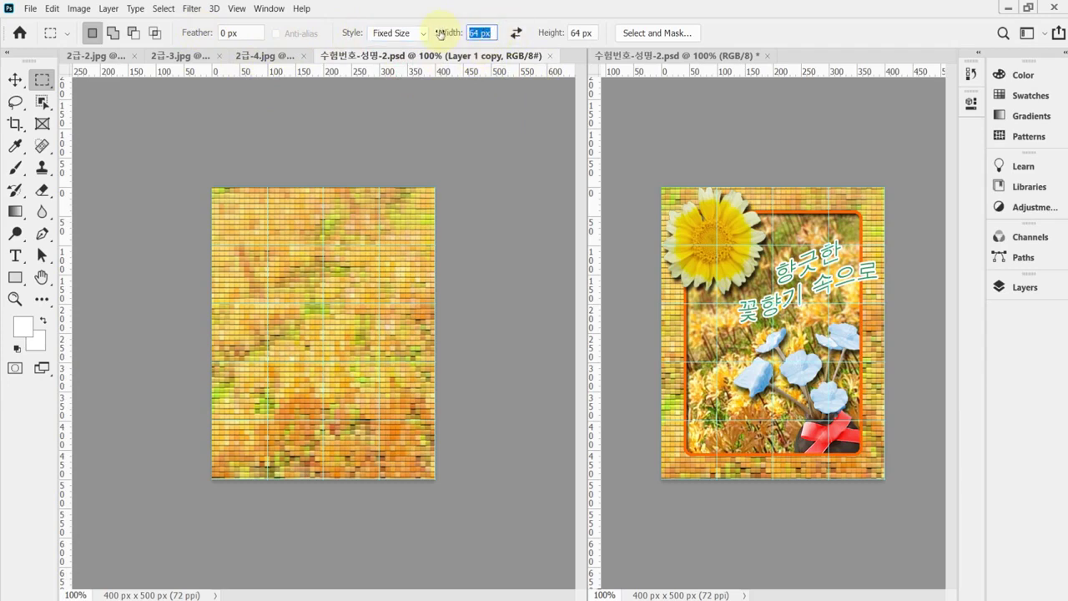
type("320")
key("Tab")
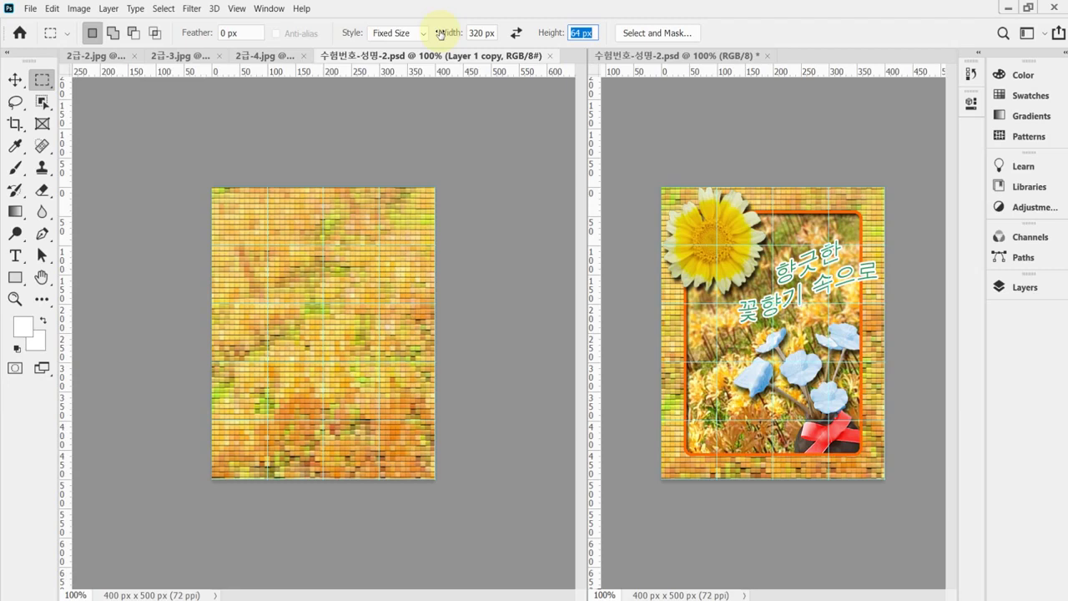
type("420")
Step: Add a horizontal guide at 250 px and place the fixed-size marquee selection centred on the canvas
left_click_drag(215, 71, 283, 337)
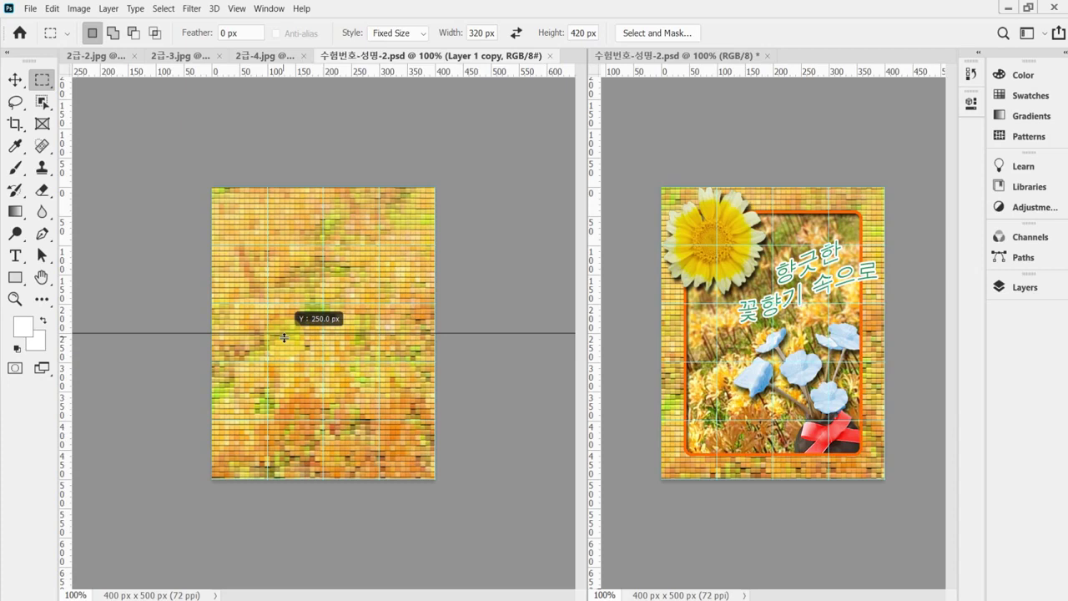
left_click_drag(283, 337, 283, 337)
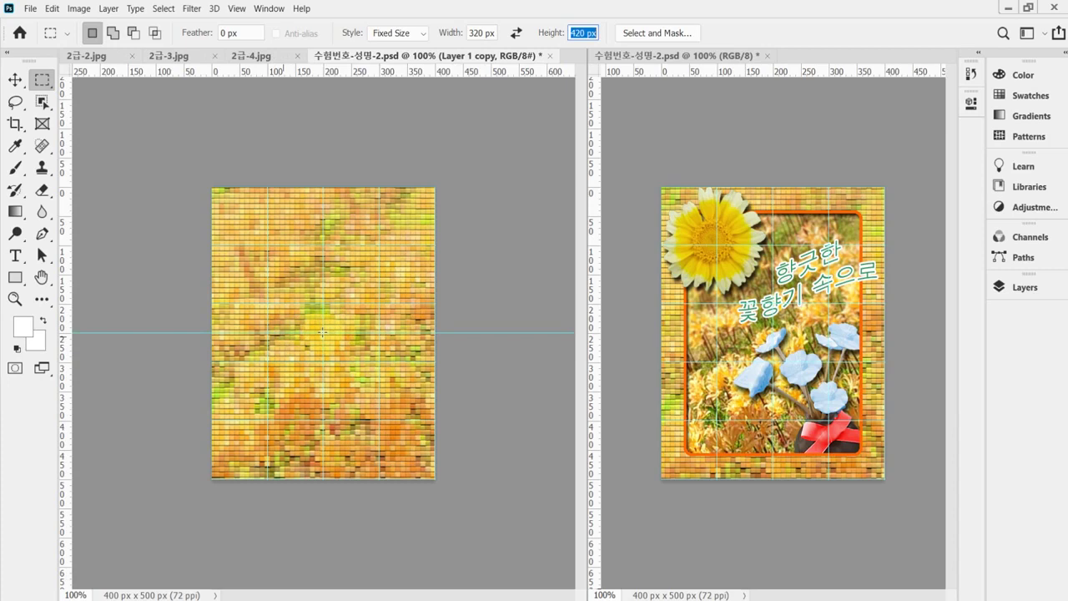
left_click(323, 334, "alt")
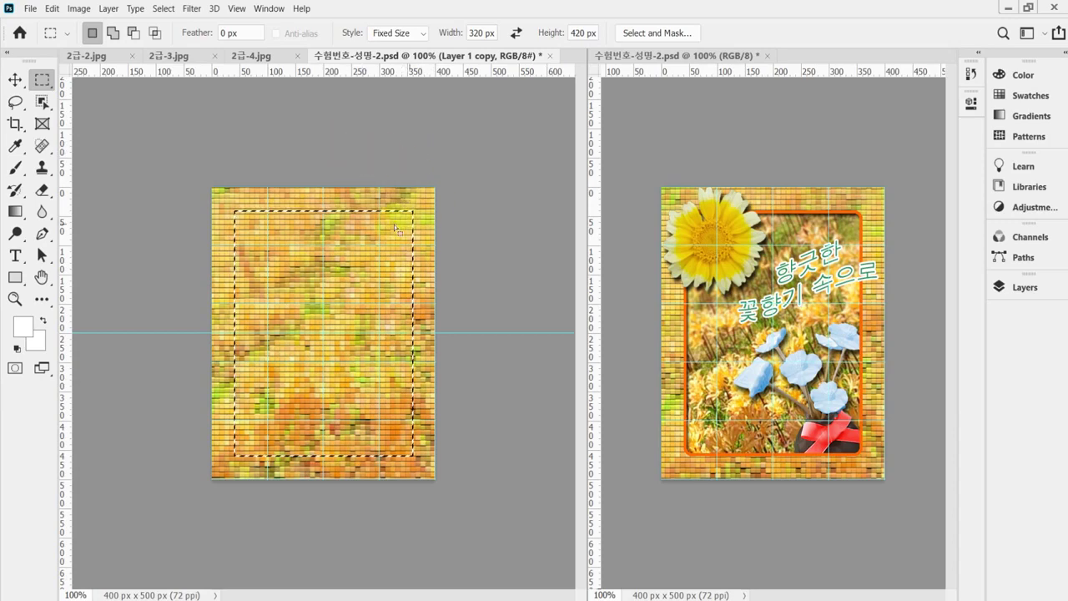
Step: Smooth the selection's corners with a 10-pixel sample radius and clear the selected area from the patchwork layer
left_click(163, 10)
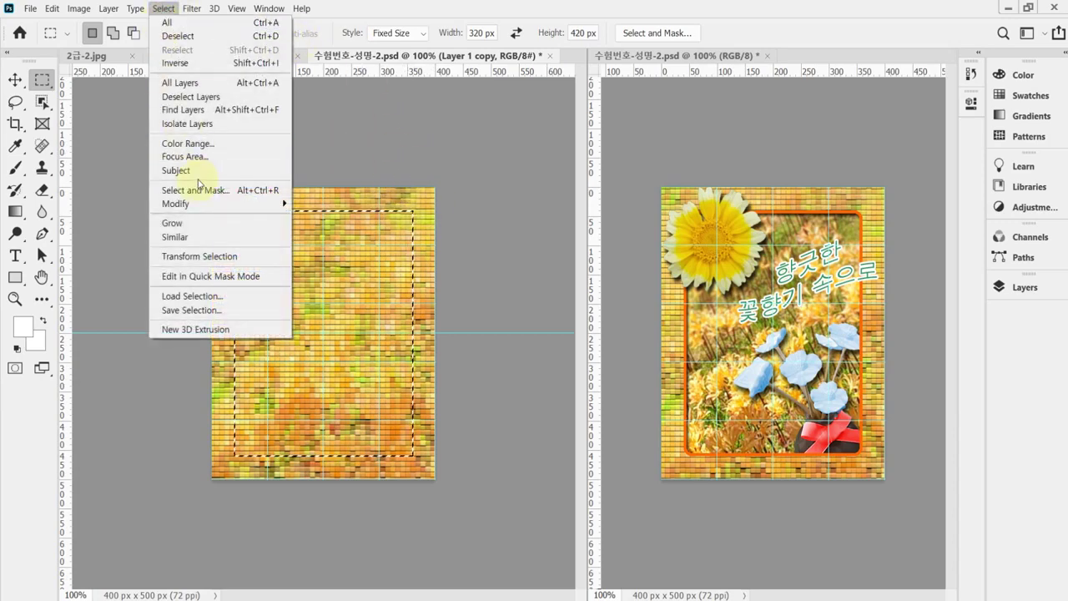
mouse_move(212, 206)
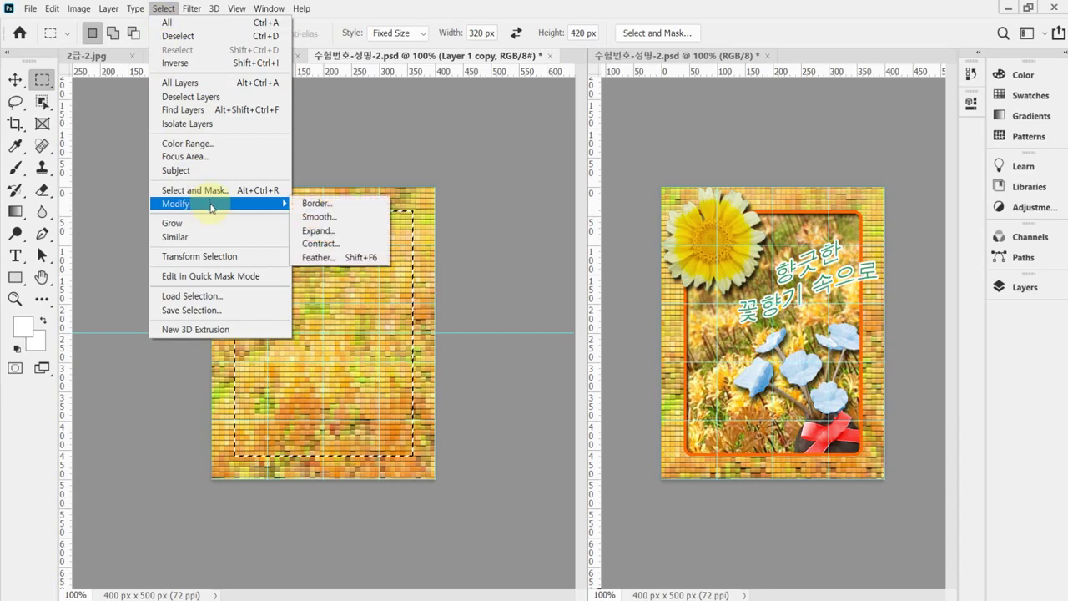
left_click(342, 217)
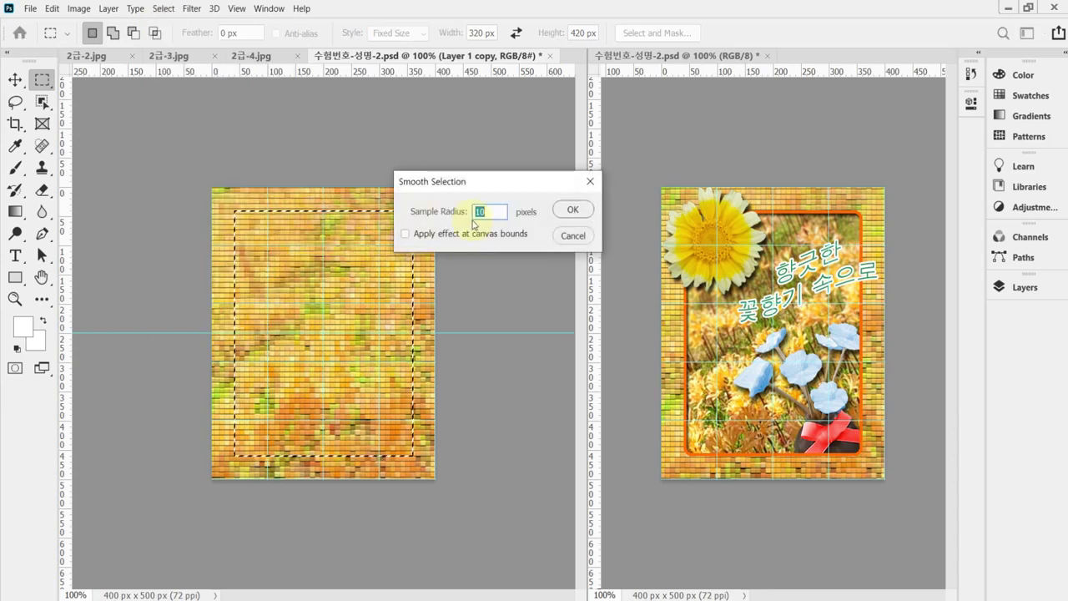
left_click(572, 209)
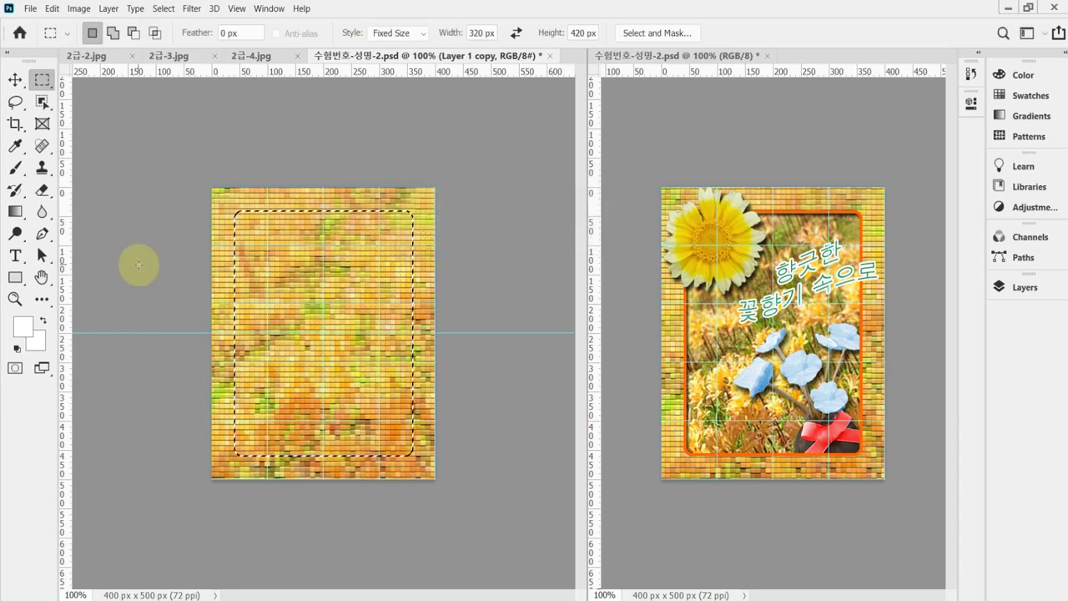
key("Delete")
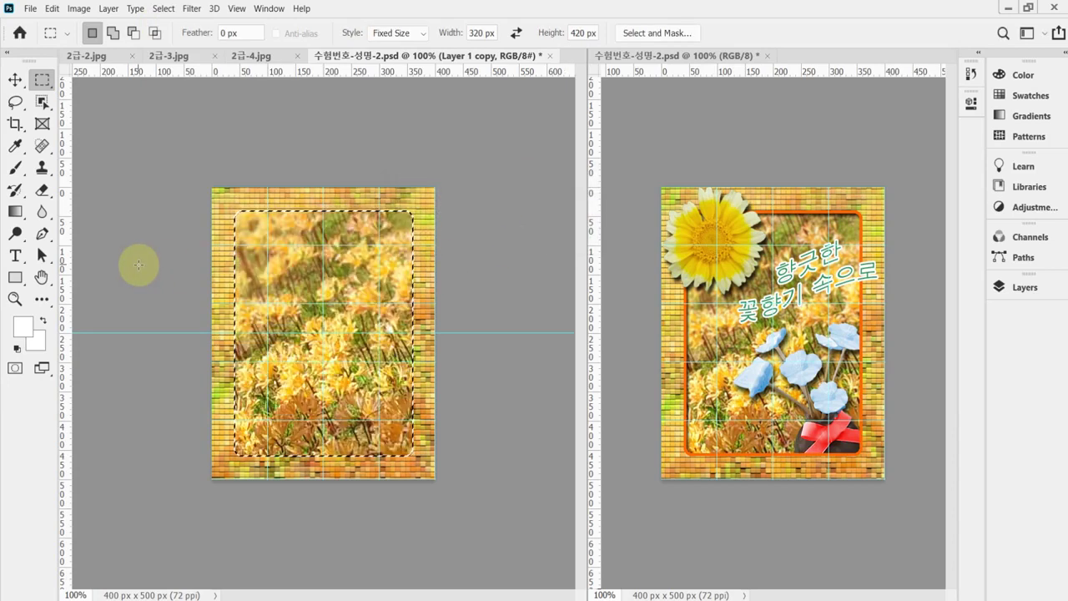
left_click_drag(287, 356, 287, 356)
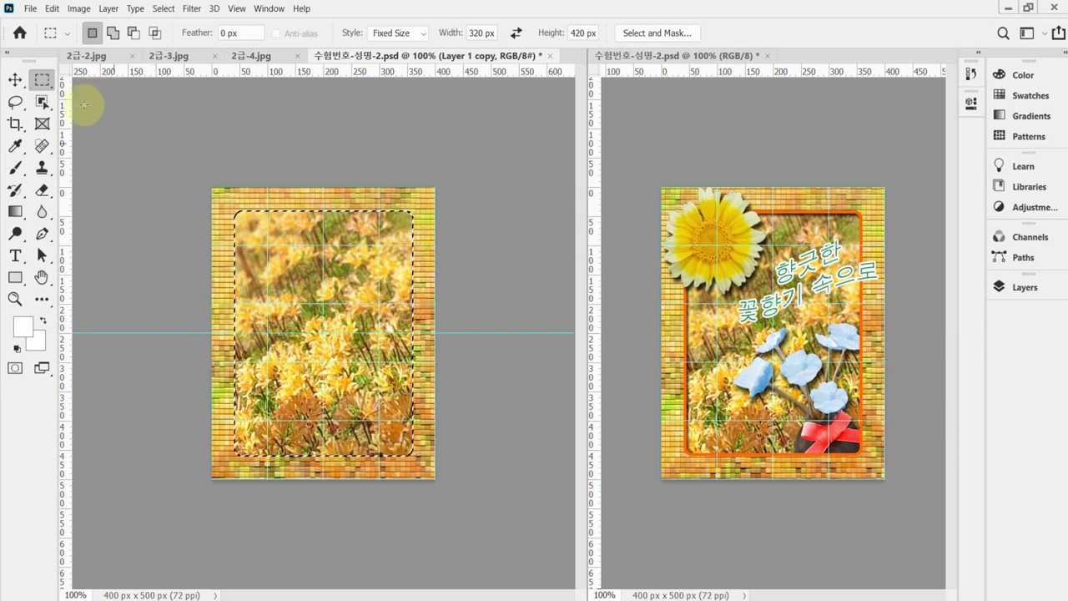
Step: Start a stroke colour choice for the selection, then copy the inner border colour code ff6600 from the exam PDF in Acrobat Reader
left_click(52, 8)
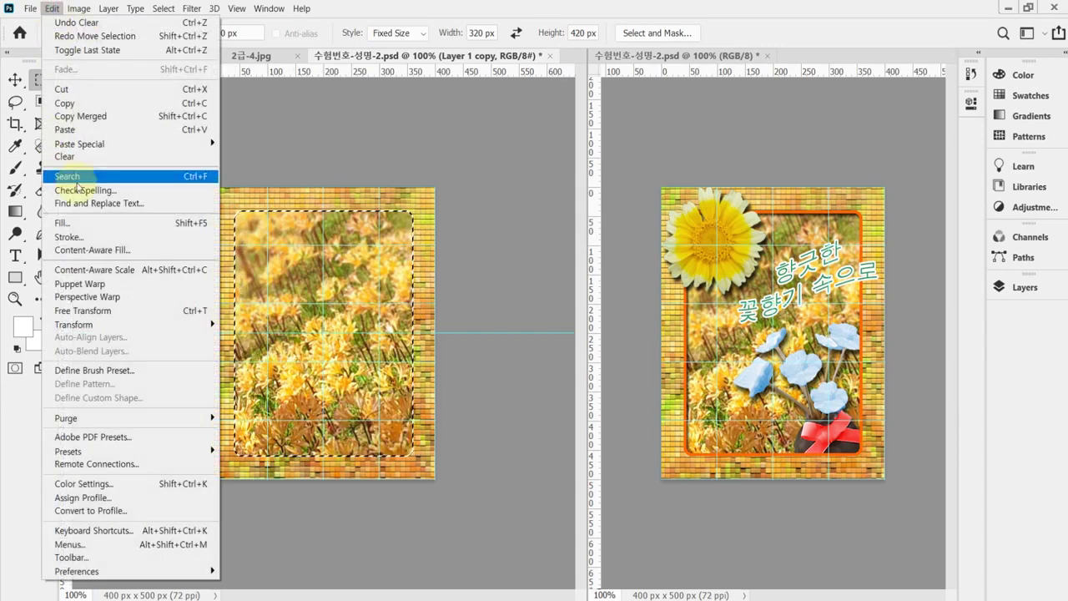
left_click(92, 238)
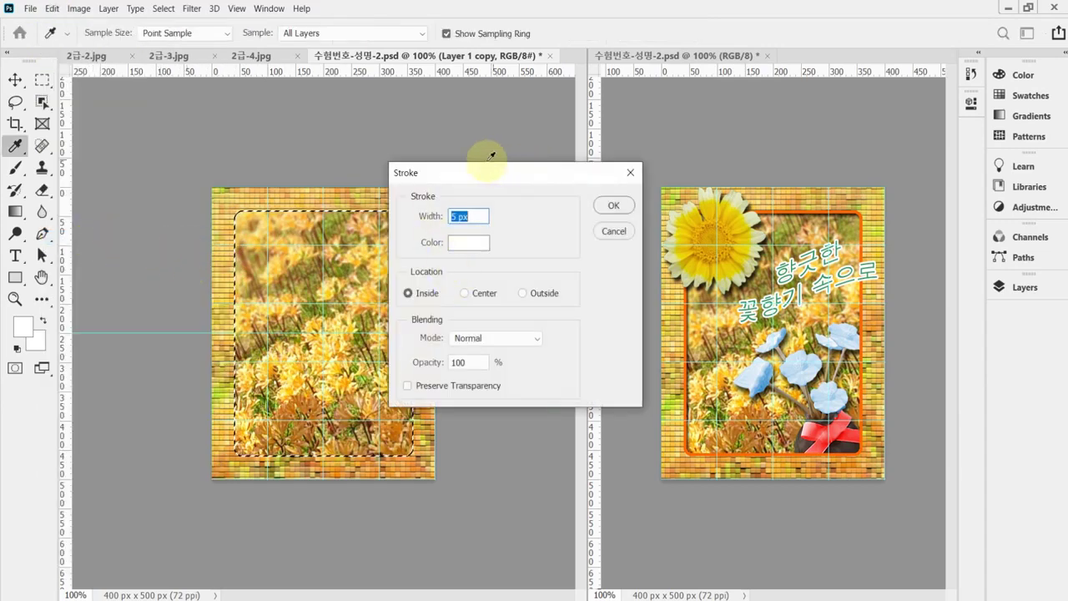
left_click(475, 243)
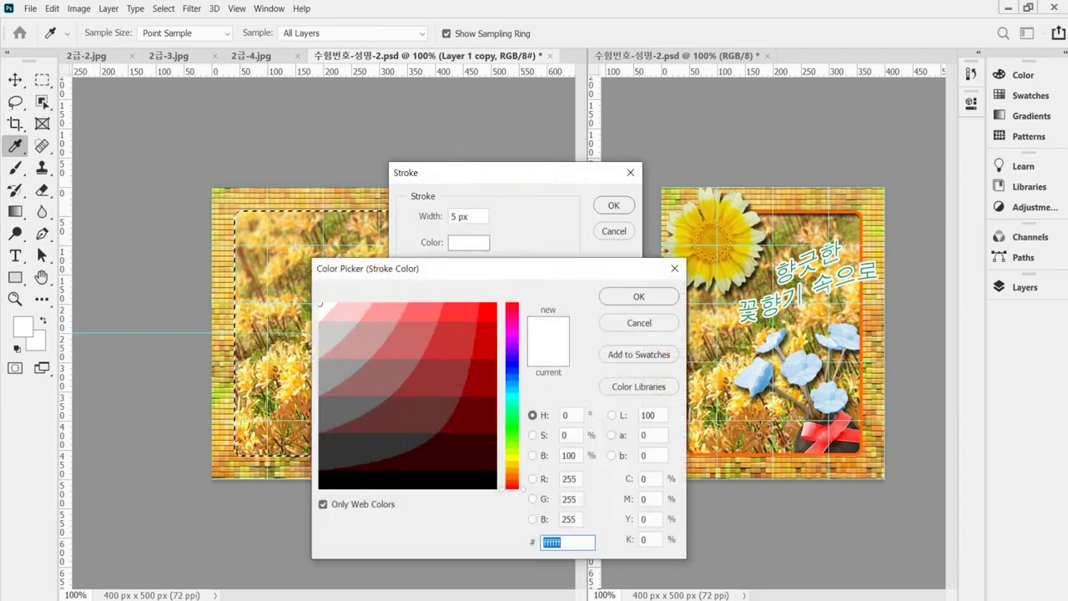
key("alt+Tab")
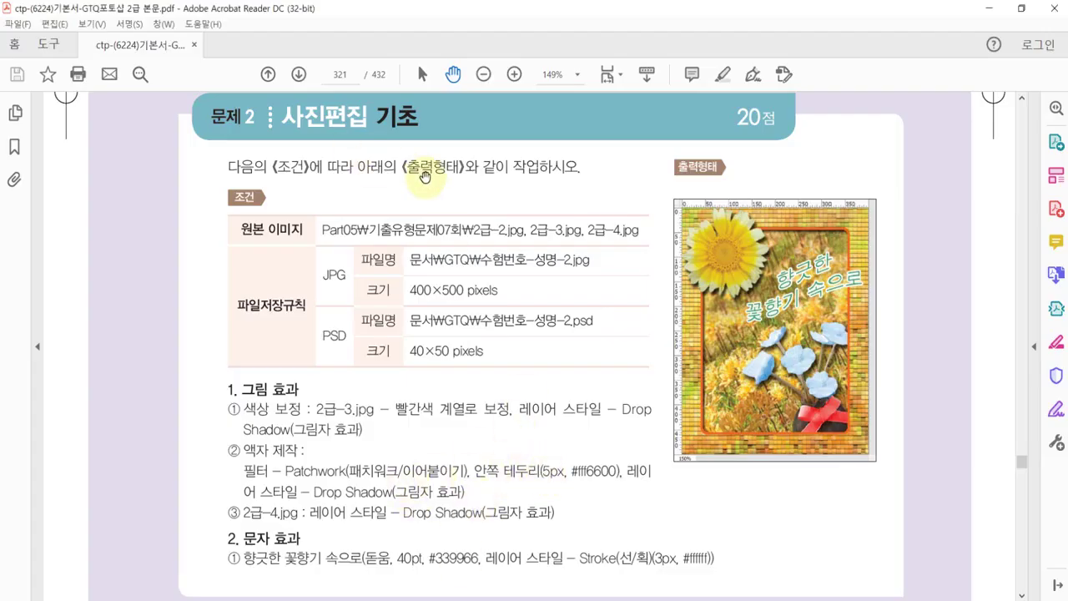
left_click(422, 74)
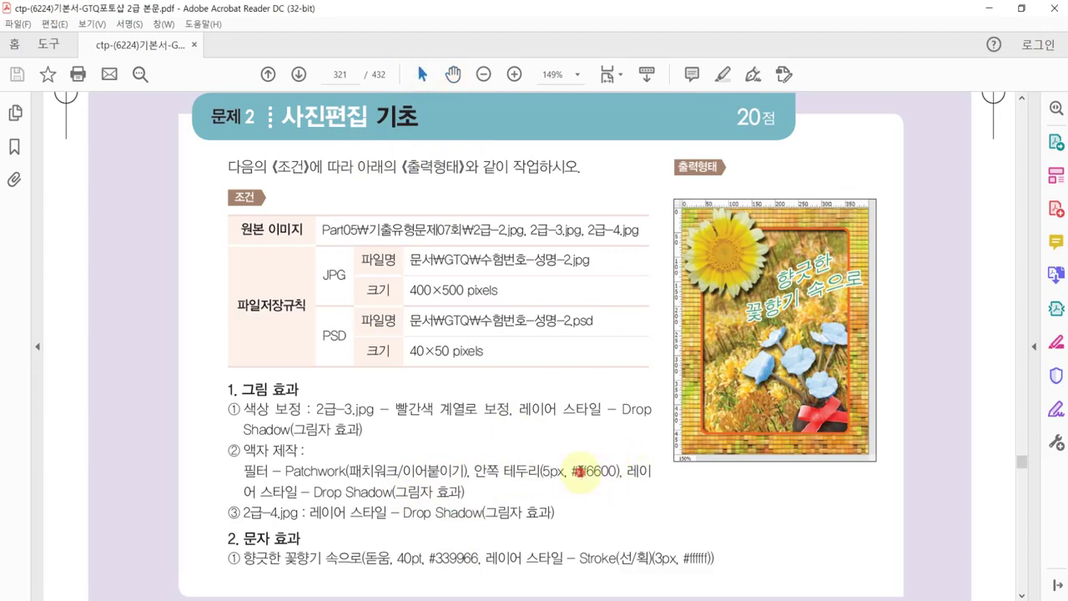
left_click_drag(613, 474, 610, 472)
key("ctrl+c")
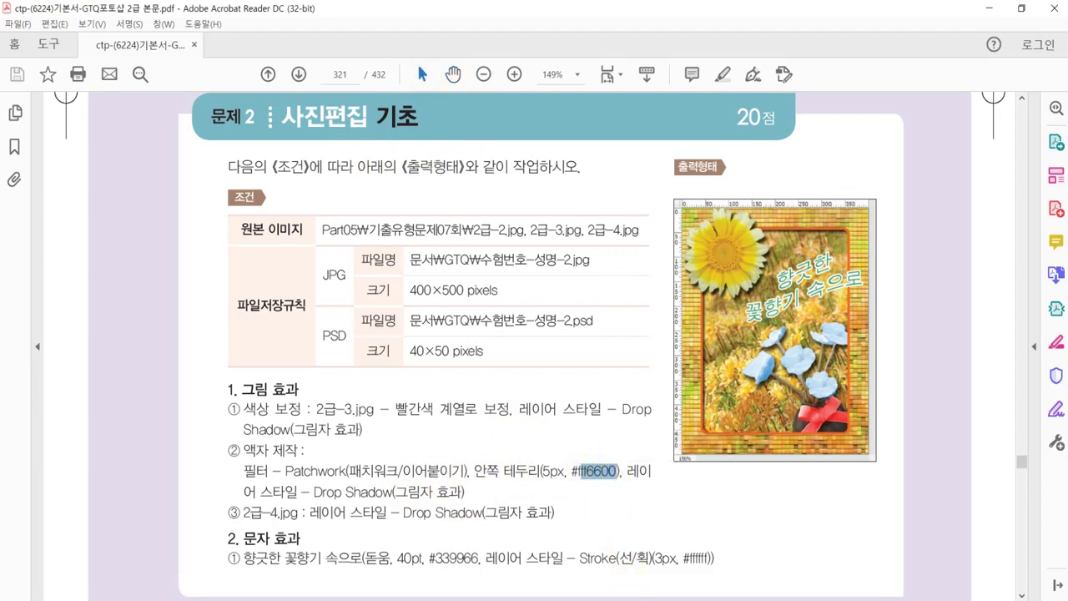
Step: Back in Photoshop, stroke the selection 5 px wide on the inside in colour ff6600 and deselect
key("alt+Tab")
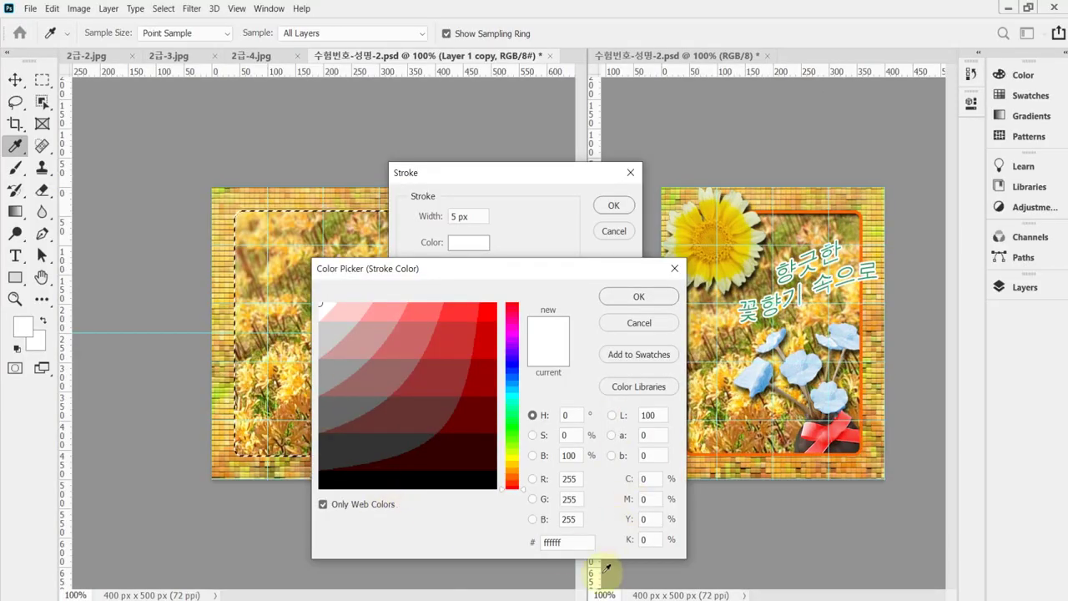
left_click(570, 542)
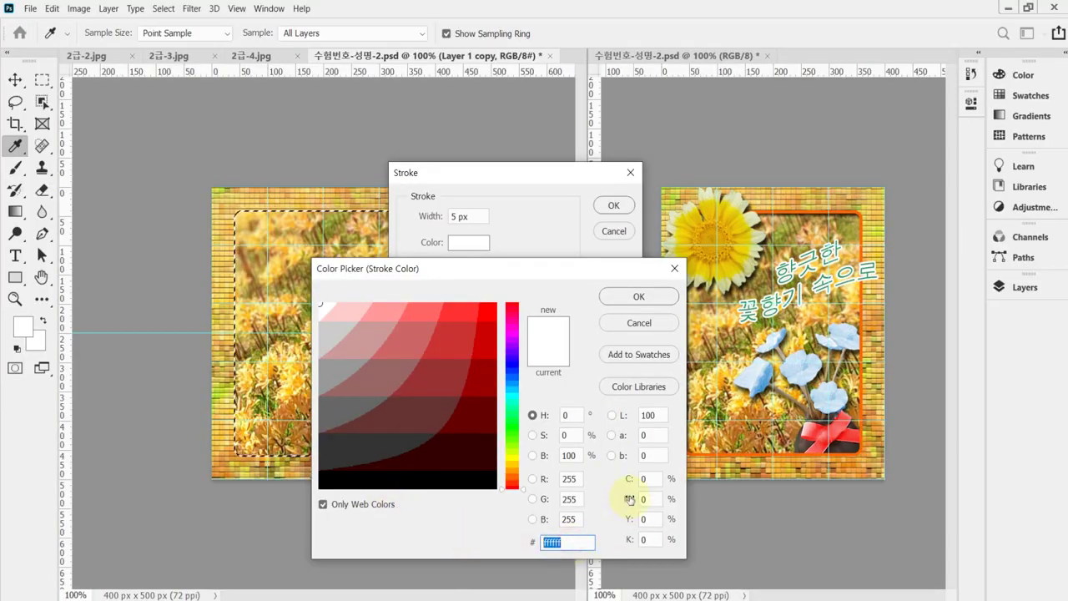
key("ctrl+v")
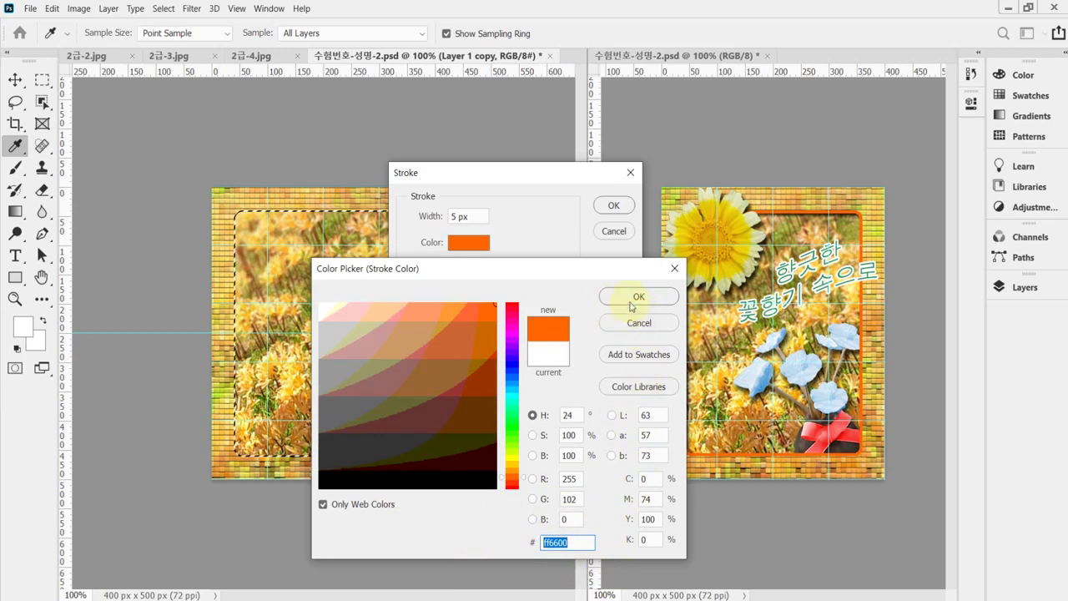
left_click(634, 299)
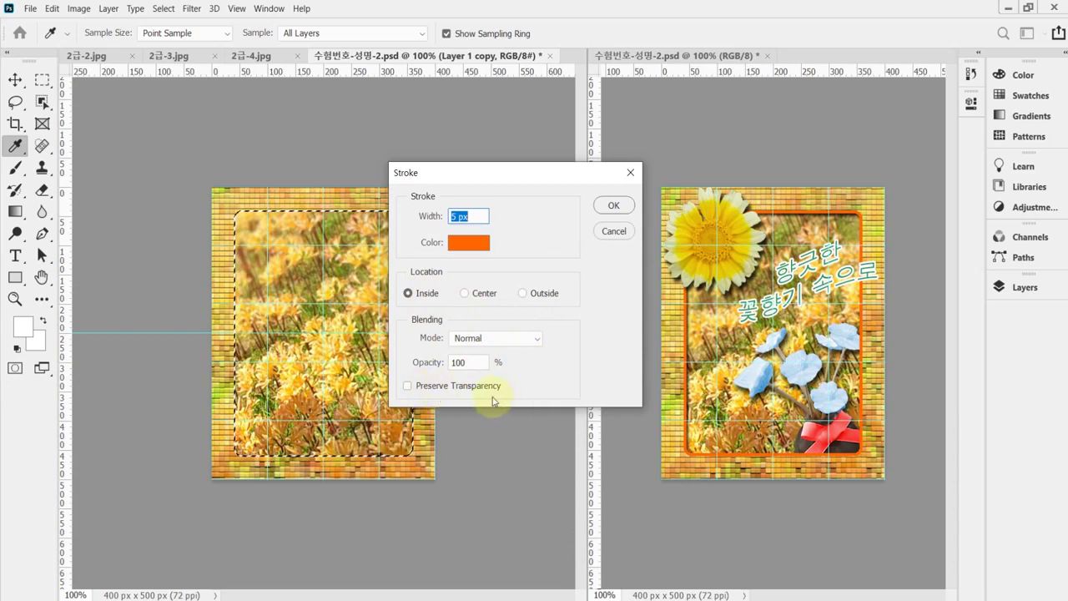
left_click(614, 206)
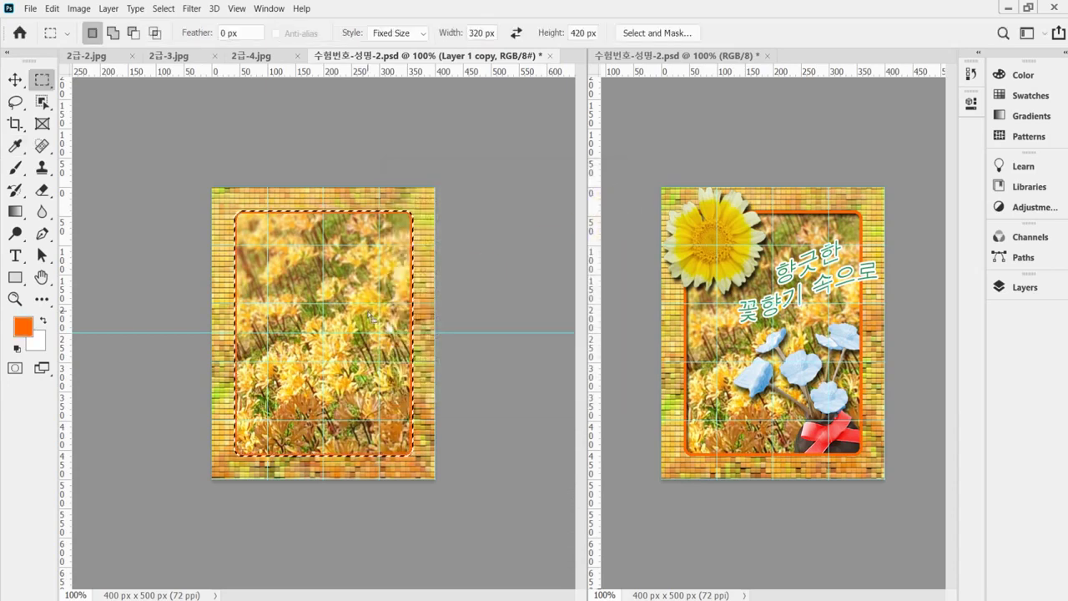
scroll(367, 301, "up", 3)
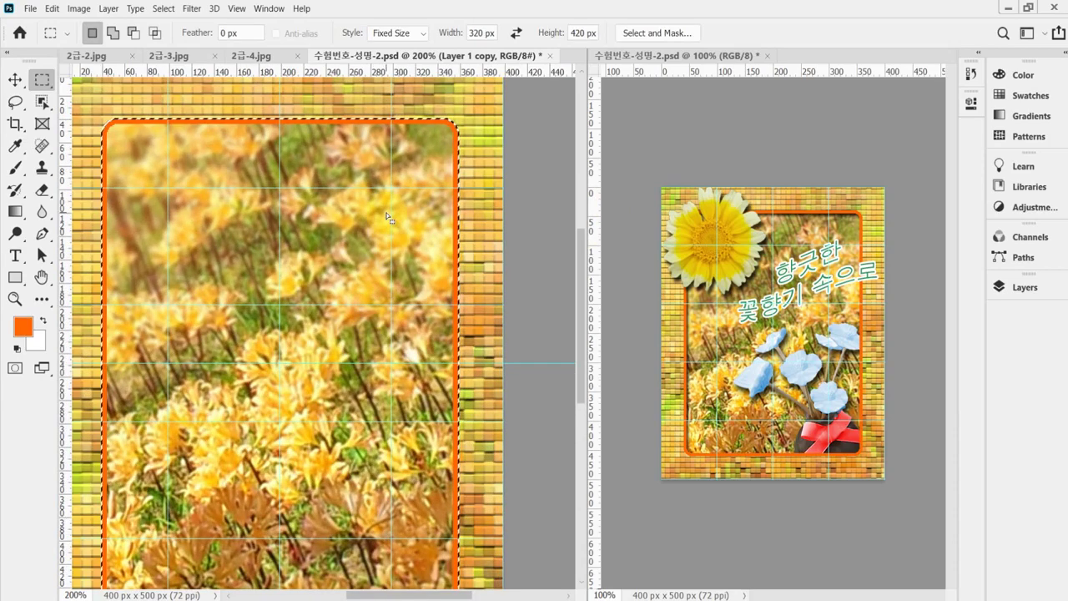
key("ctrl+d")
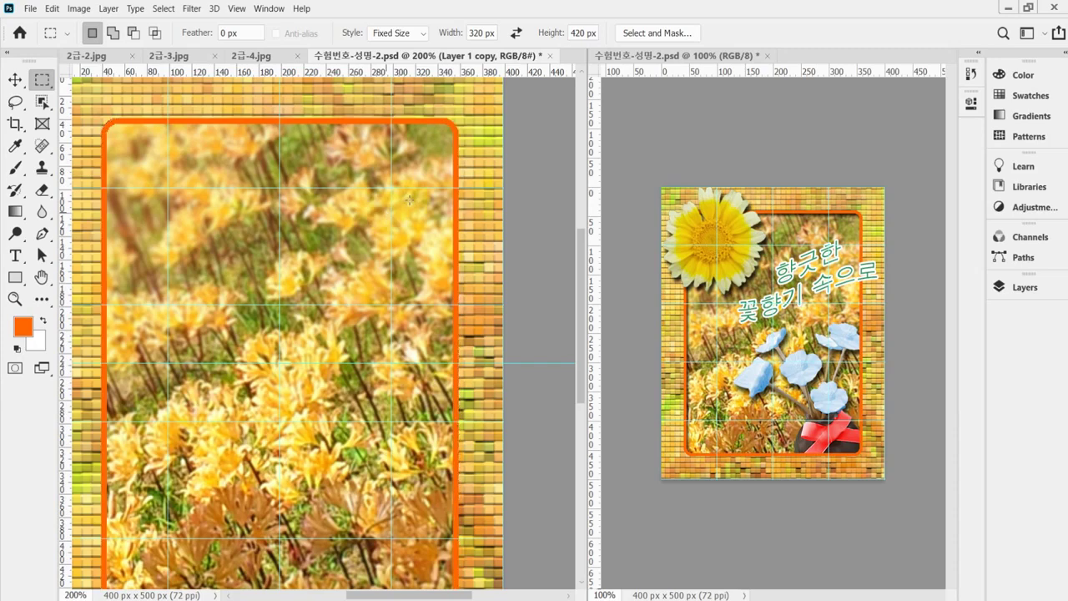
Step: Apply a Drop Shadow to the patchwork frame layer with distance 5 px and size 5 px
left_click(1026, 289)
left_click(831, 582)
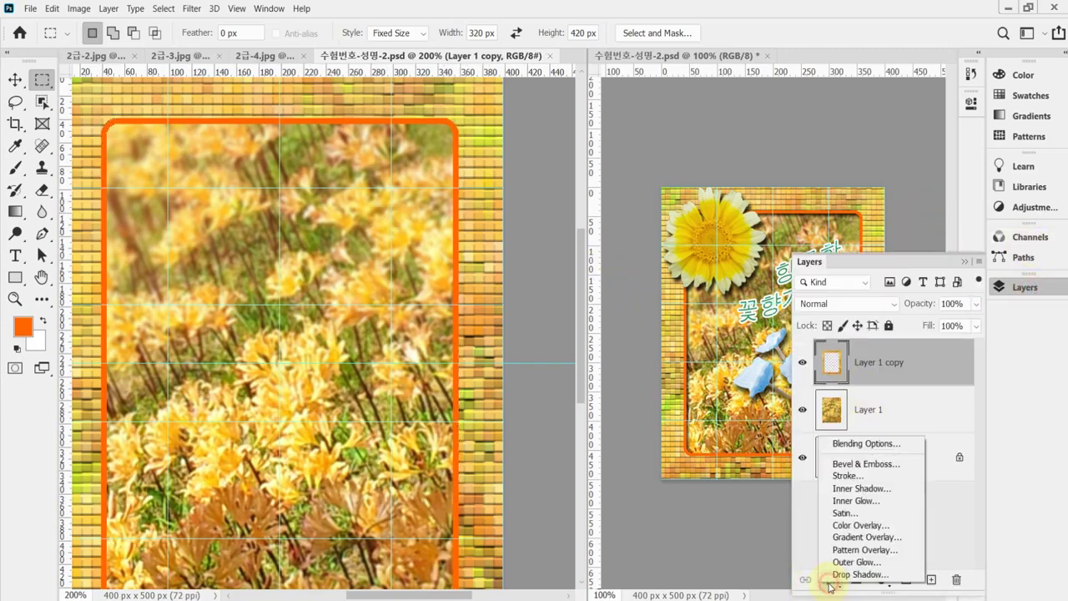
left_click(834, 576)
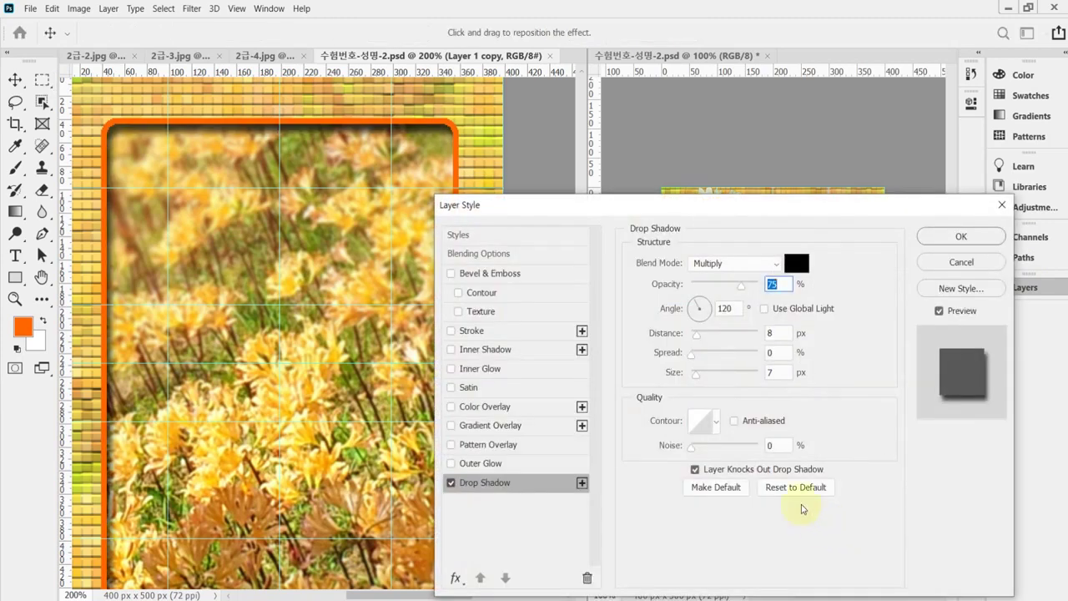
left_click(776, 284)
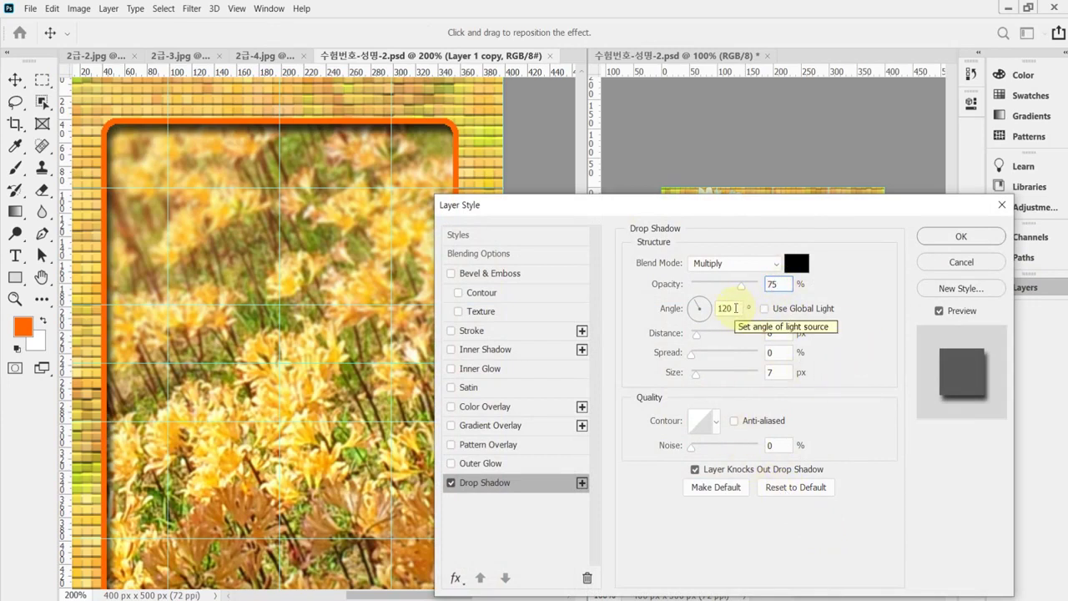
double_click(734, 307)
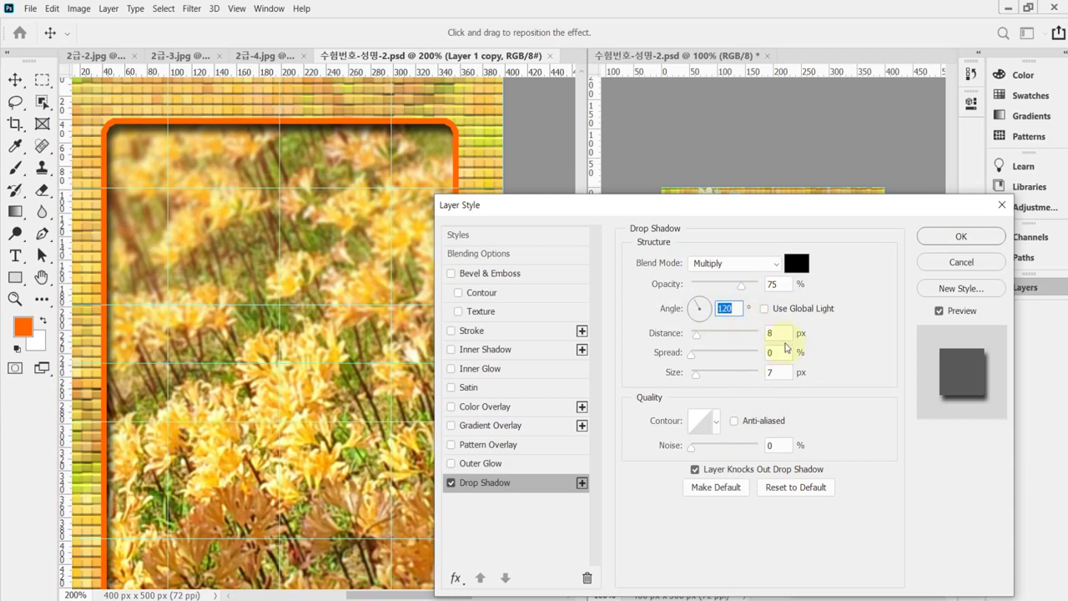
left_click(784, 332)
type("5")
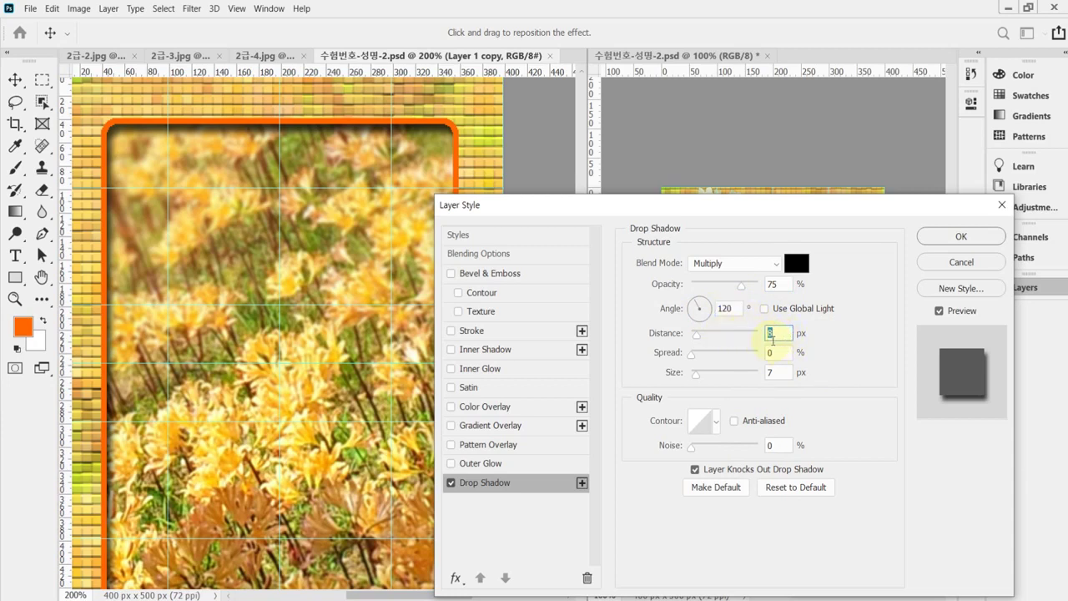
double_click(777, 372)
type("5")
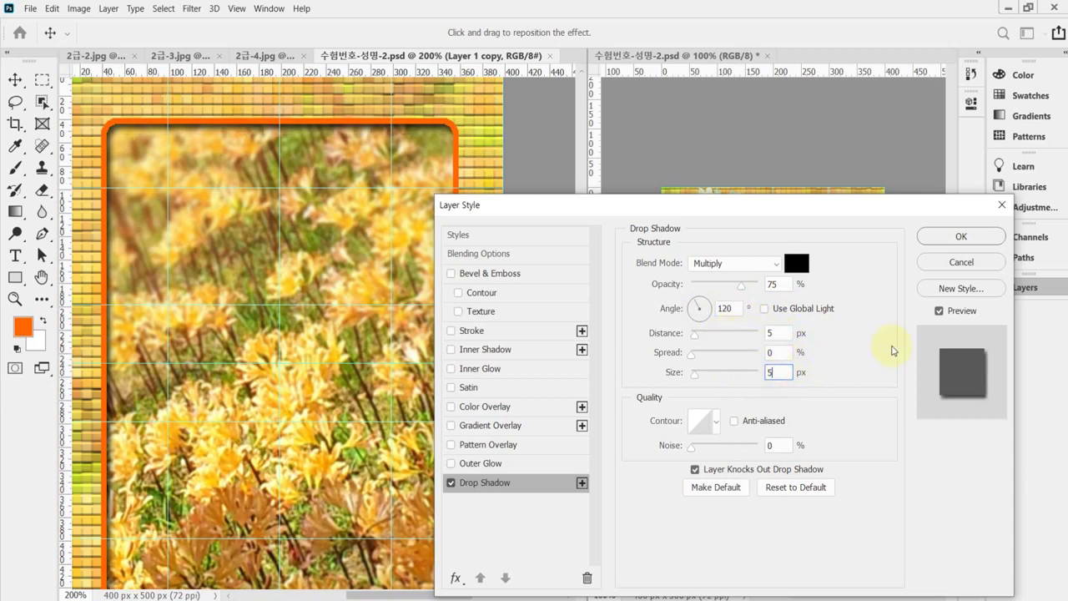
left_click(960, 236)
key("m")
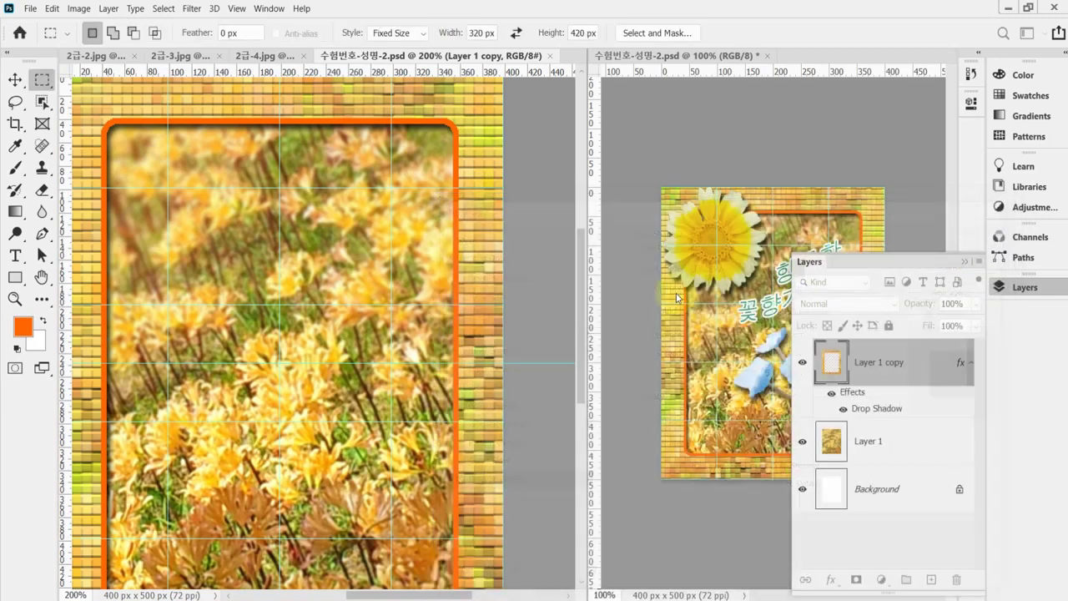
left_click(446, 324, "alt")
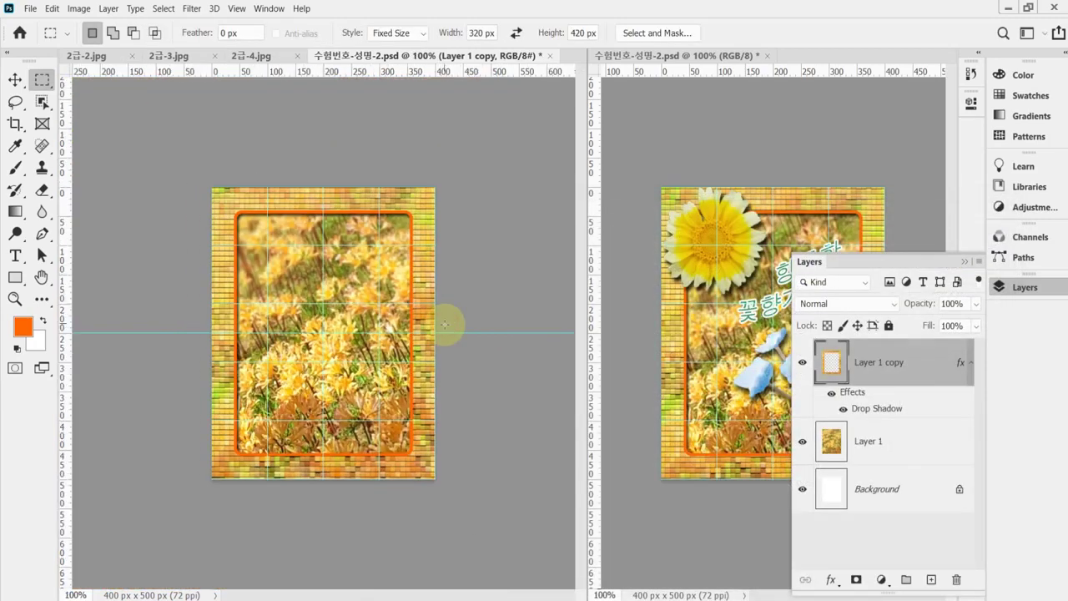
left_click(241, 173)
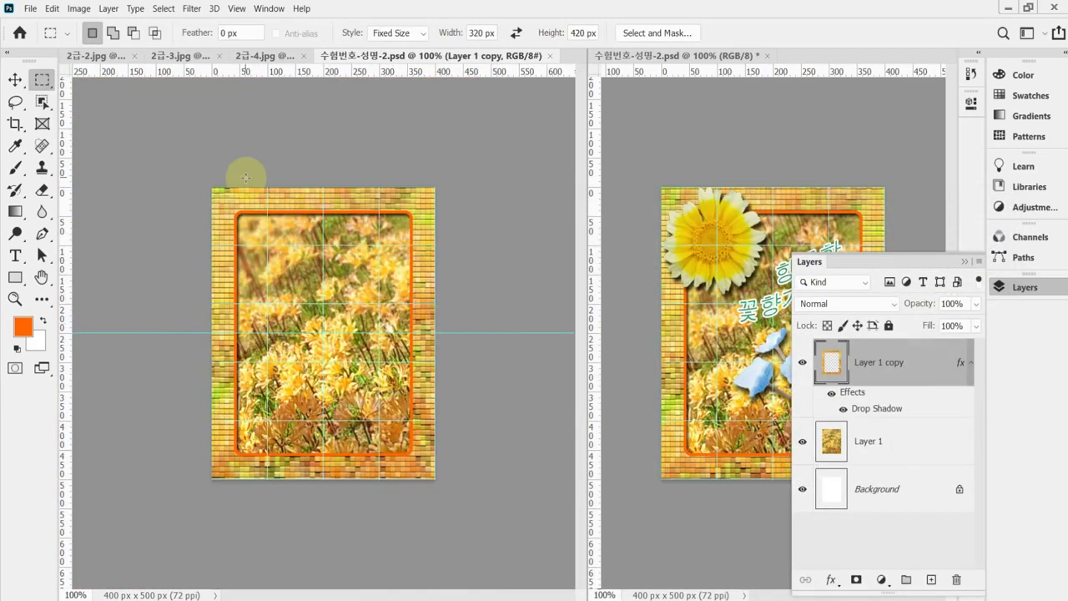
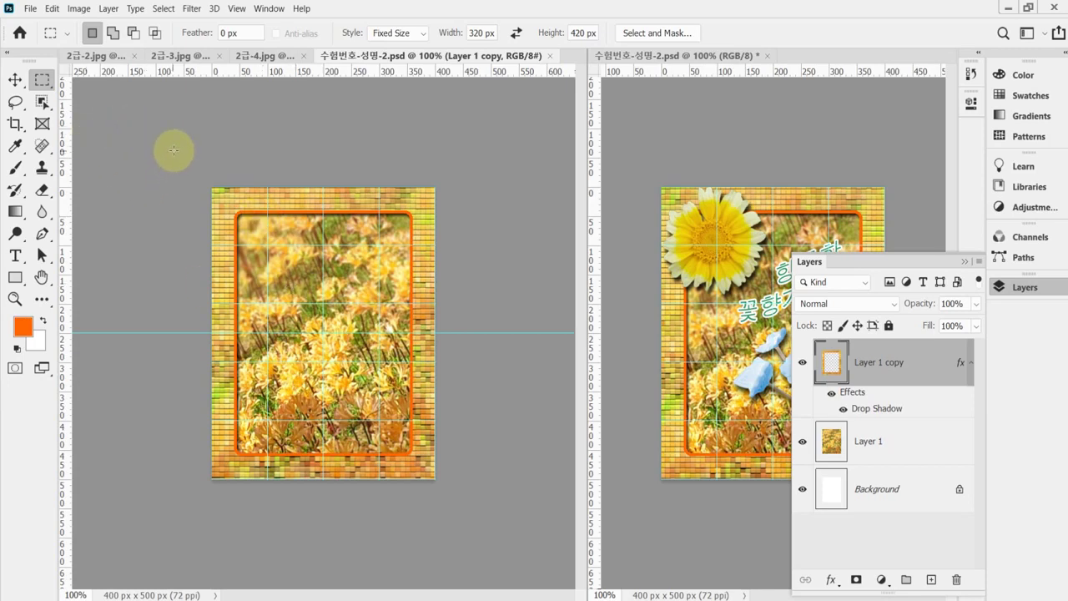
Step: Bring up the flower vase image 2급-3.jpg and set the Magic Wand tool to add to the selection
left_click(180, 55)
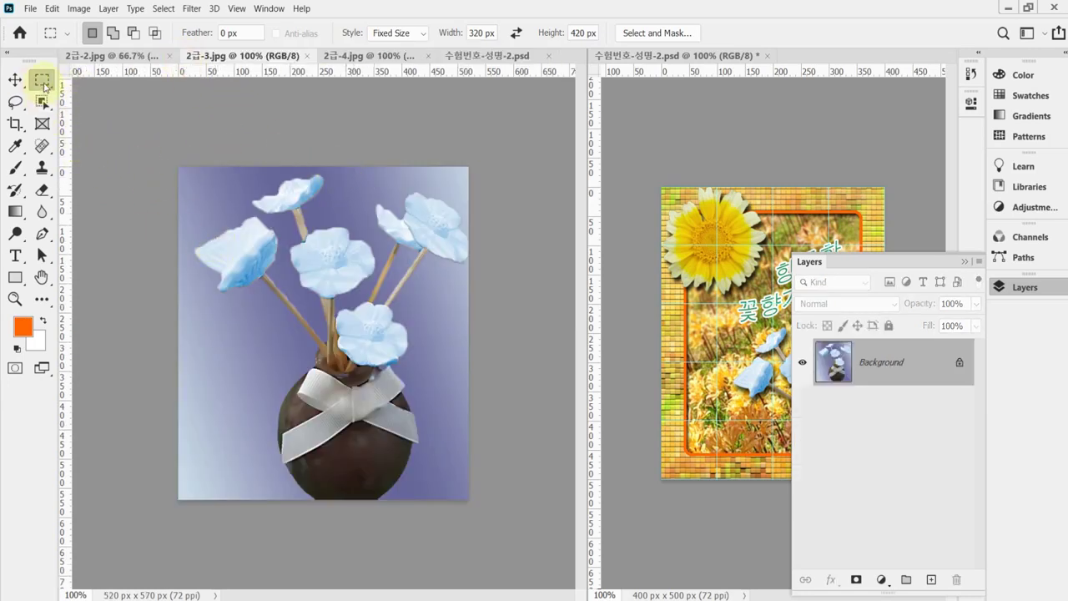
left_click(43, 81)
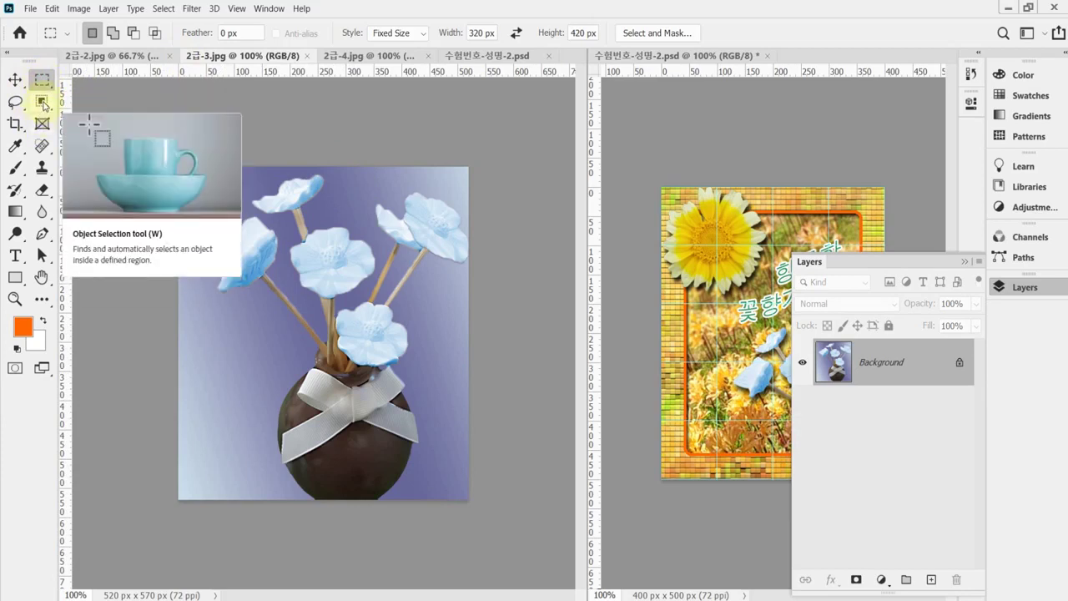
left_click(44, 102)
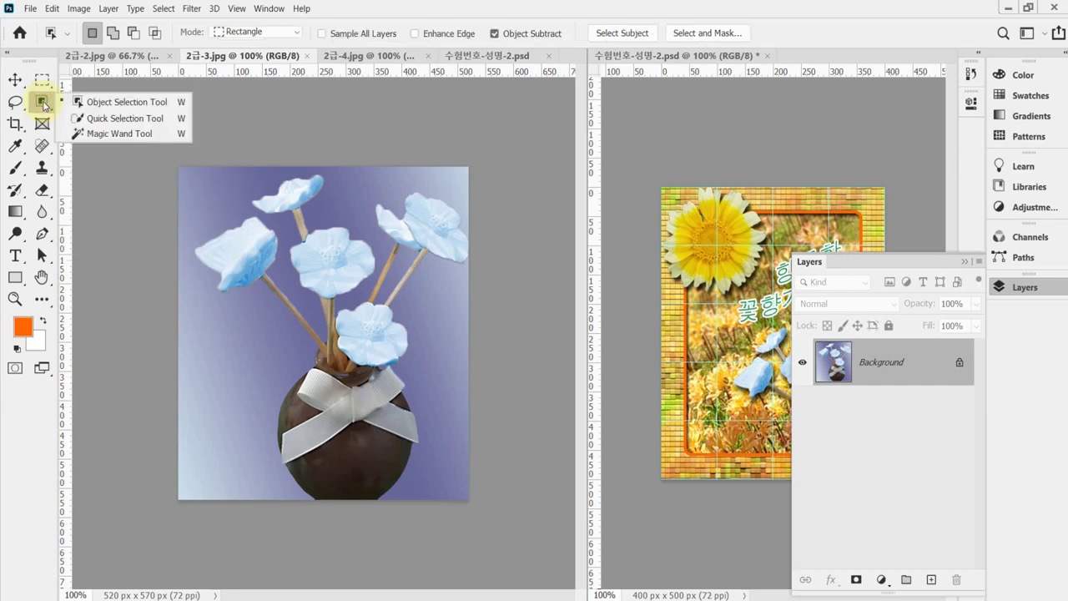
left_click(98, 134)
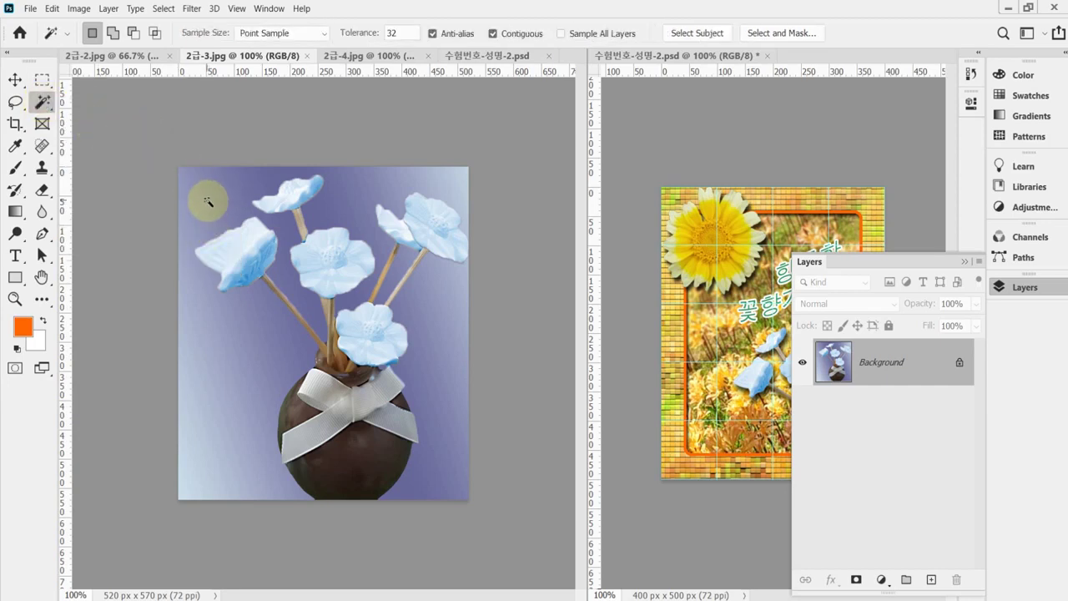
left_click(116, 34)
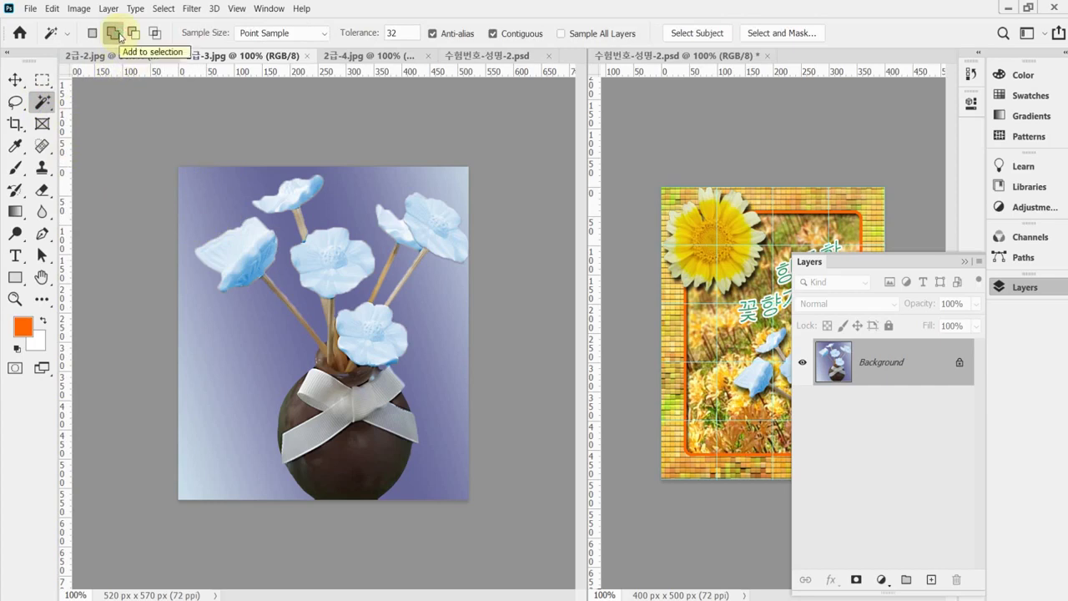
Step: Try to select the purple background around the flower vase with the Magic Wand at tolerance 32
left_click(232, 202)
left_click(230, 363)
left_click(297, 381)
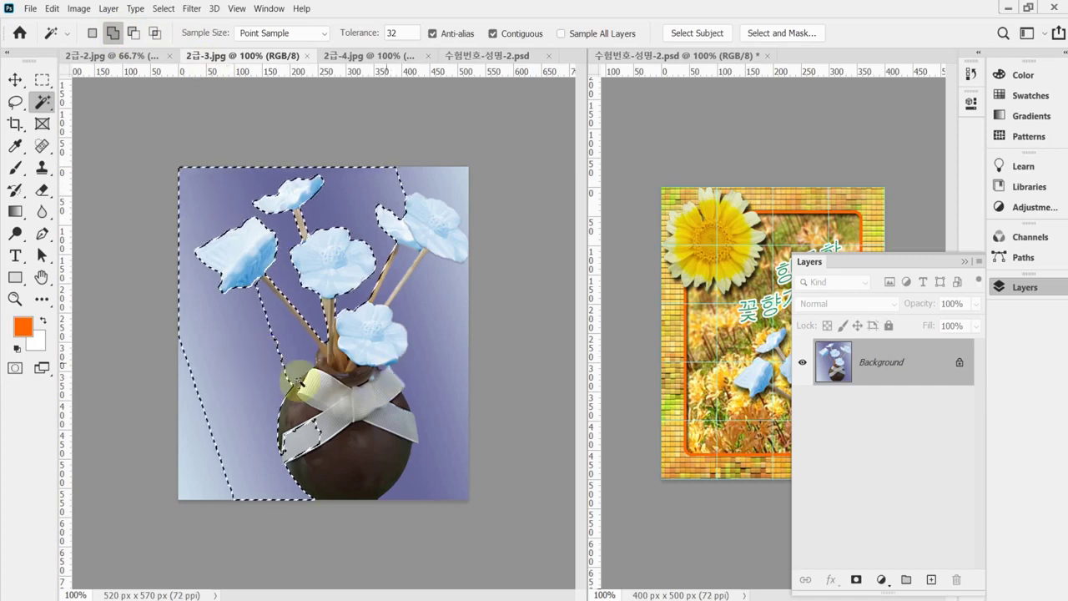
left_click(190, 457)
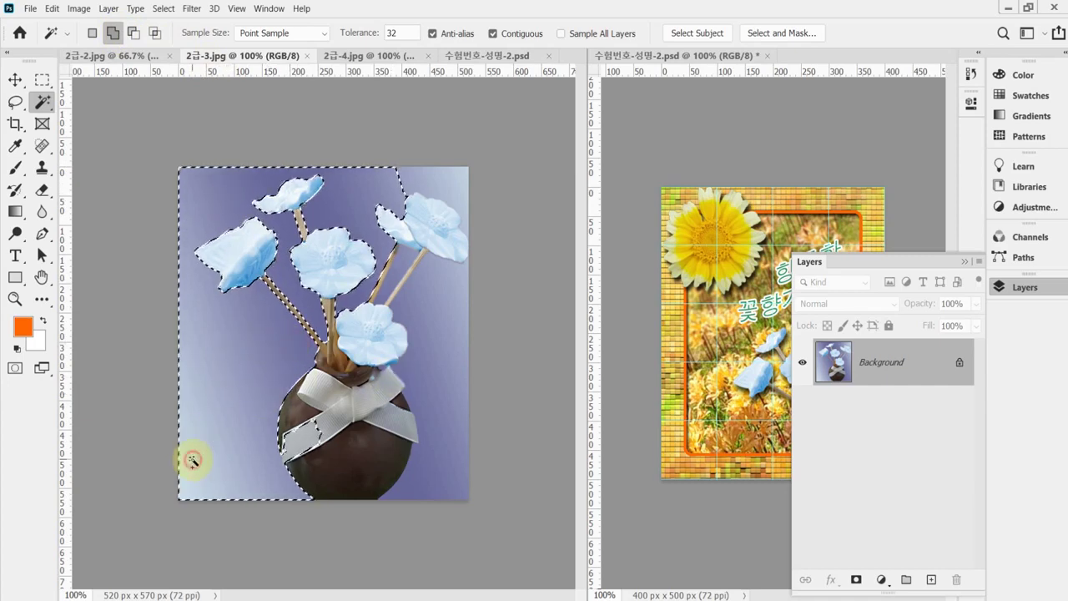
left_click(440, 345)
scroll(334, 405, "up", 1)
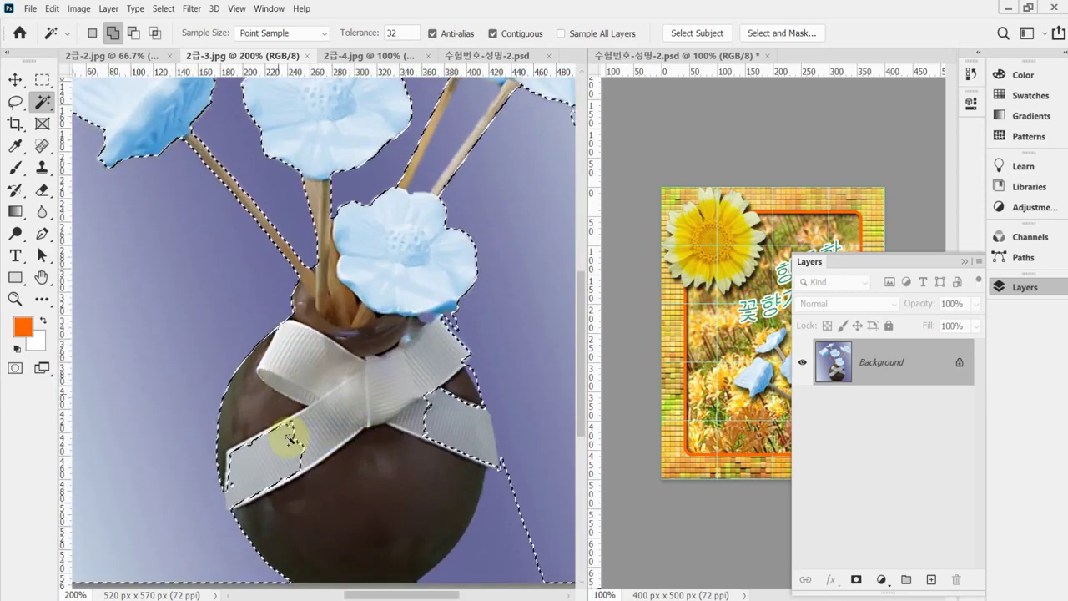
scroll(275, 457, "down", 1)
scroll(275, 457, "down", 1)
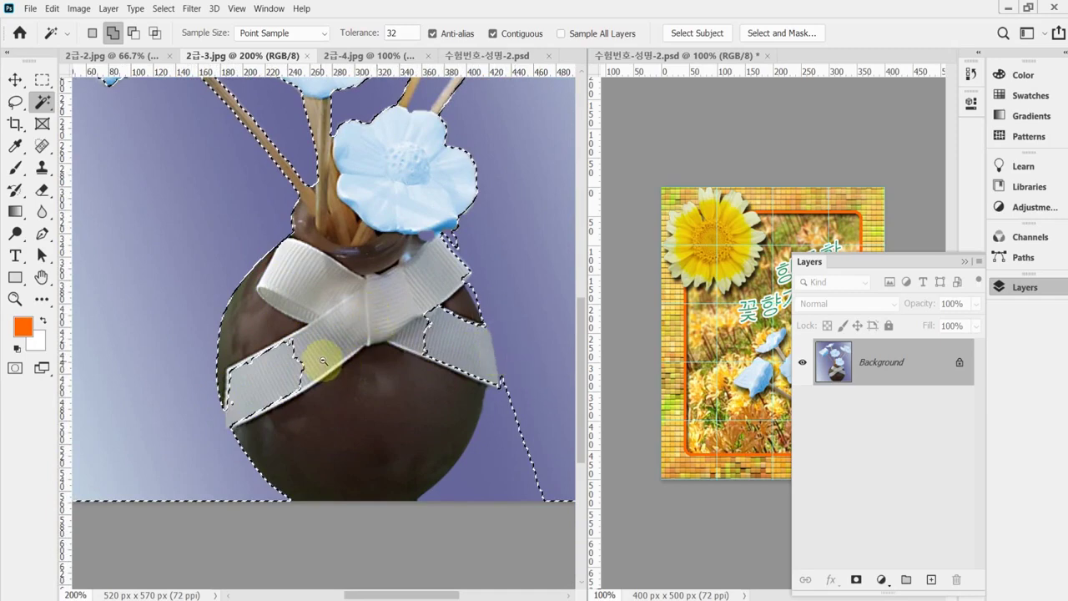
scroll(314, 362, "down", 1)
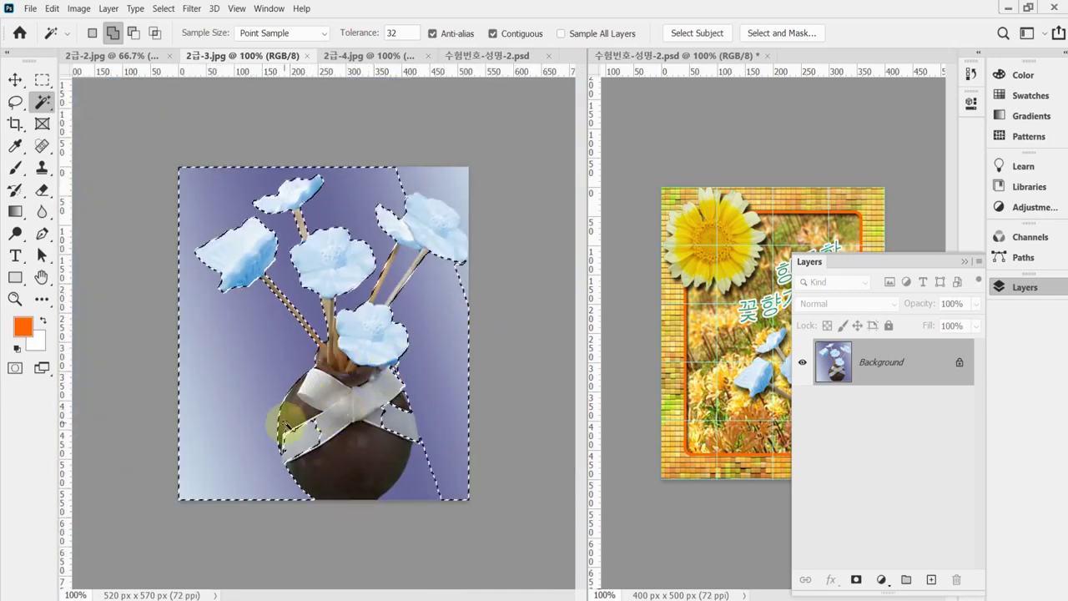
left_click(202, 143)
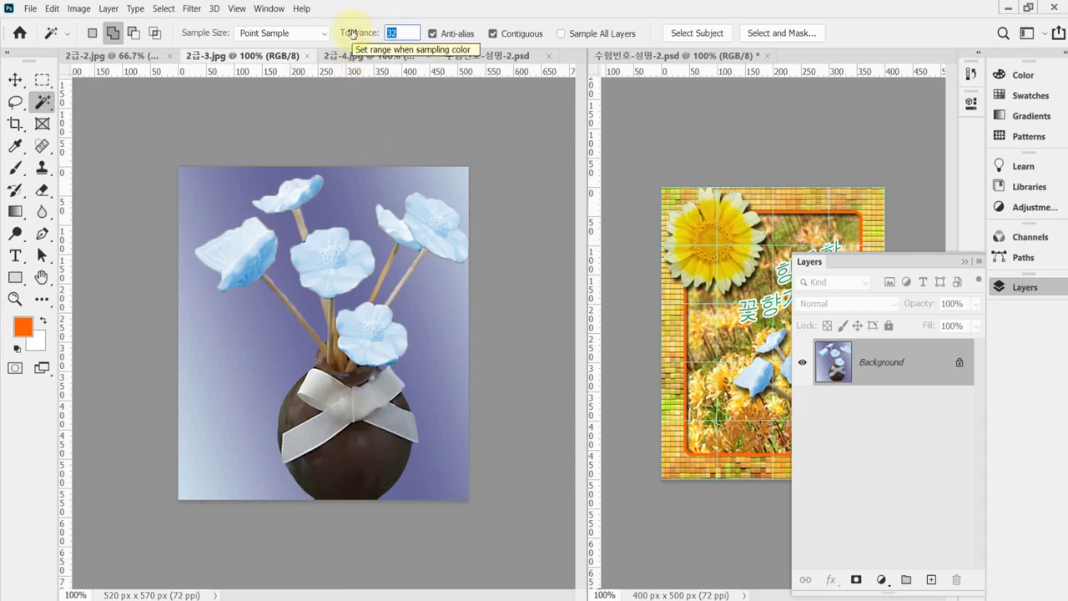
Step: Set the Magic Wand tolerance to 20, select the entire background including gaps between stems, and invert the selection onto the flower vase
type("20")
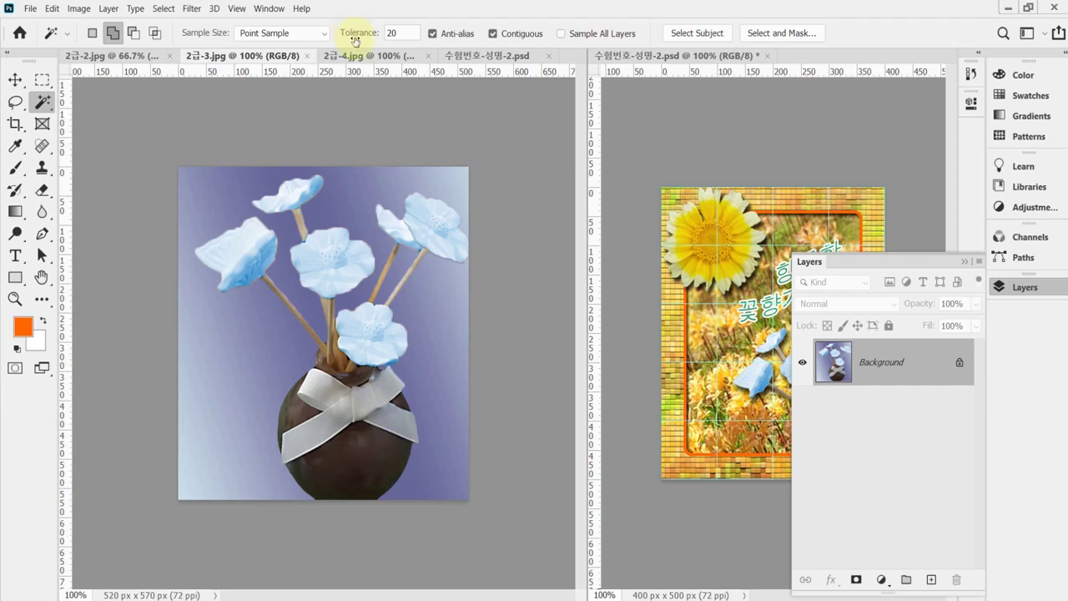
left_click(231, 176)
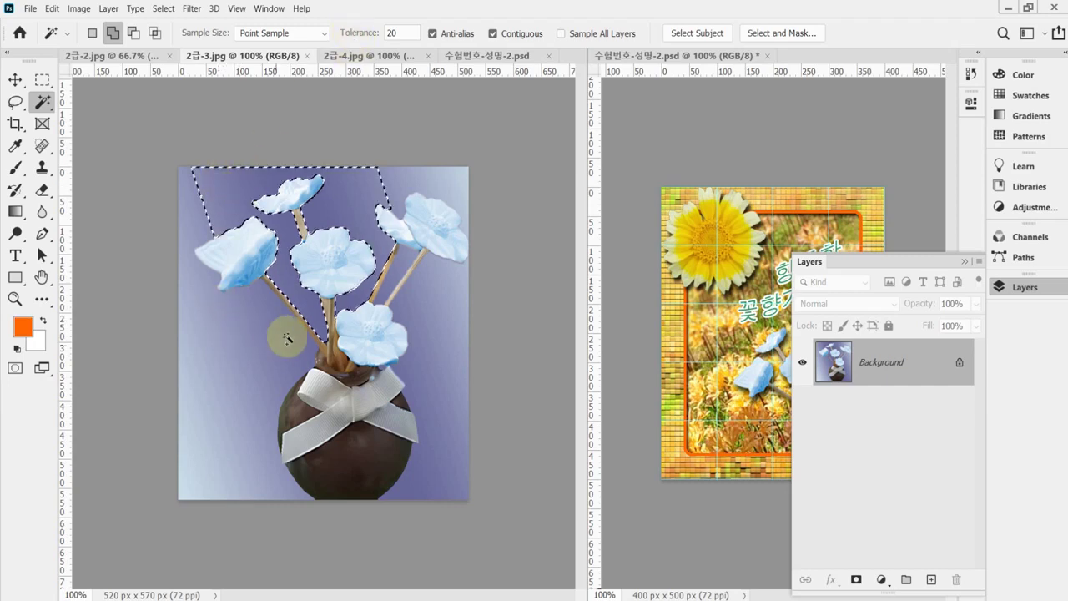
left_click(234, 326)
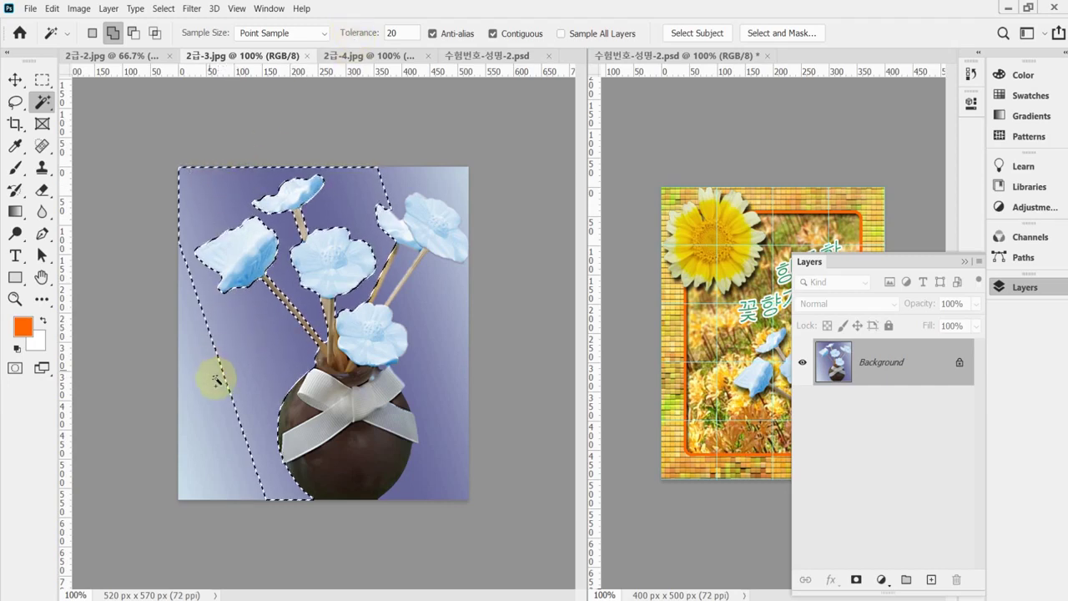
left_click(187, 442)
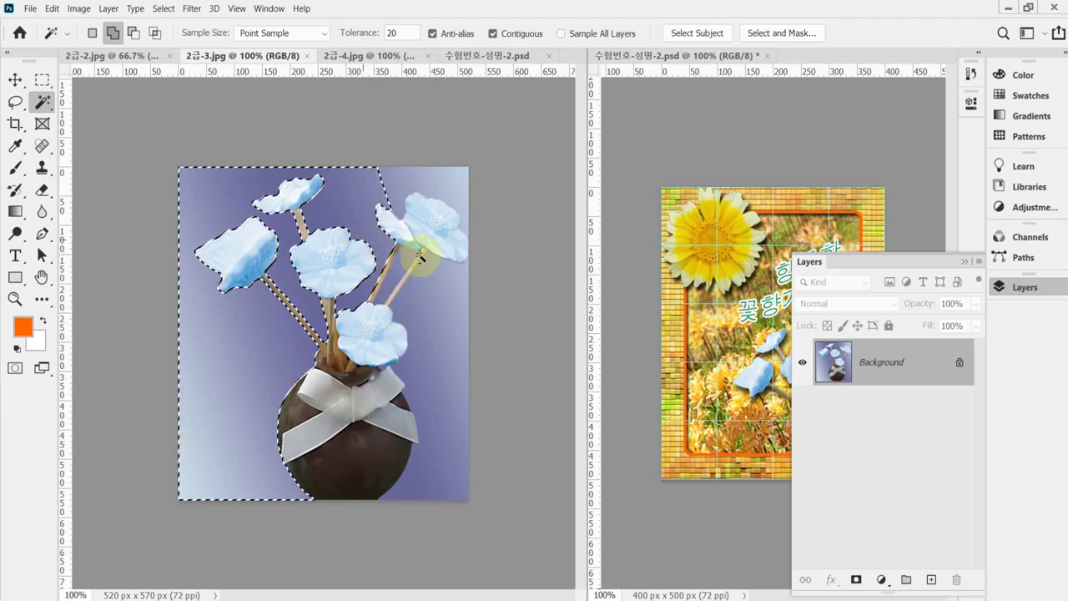
left_click(425, 174)
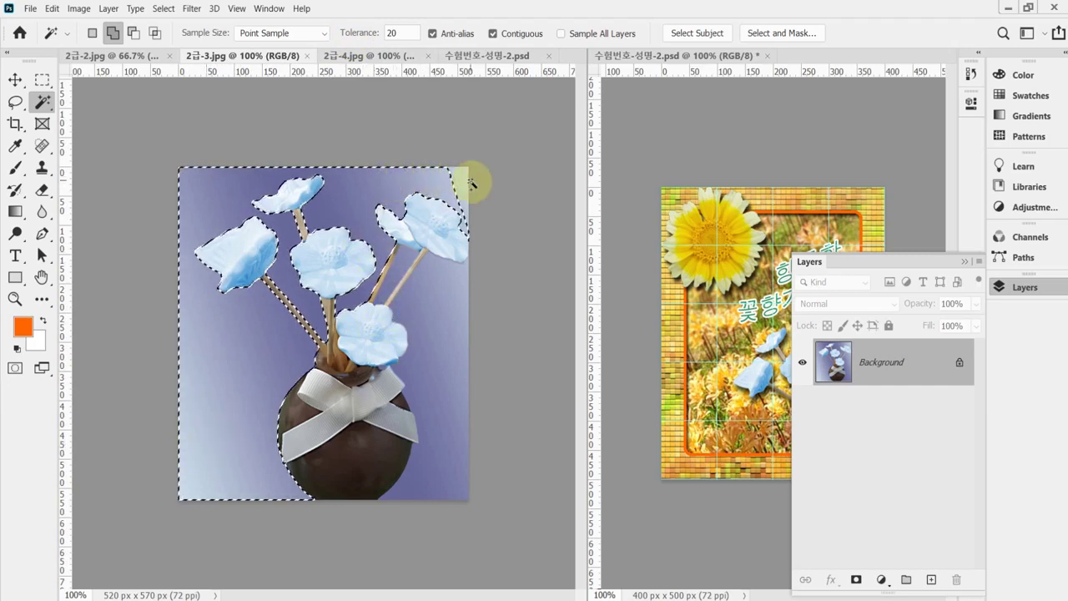
key("ctrl+d")
left_click(450, 187)
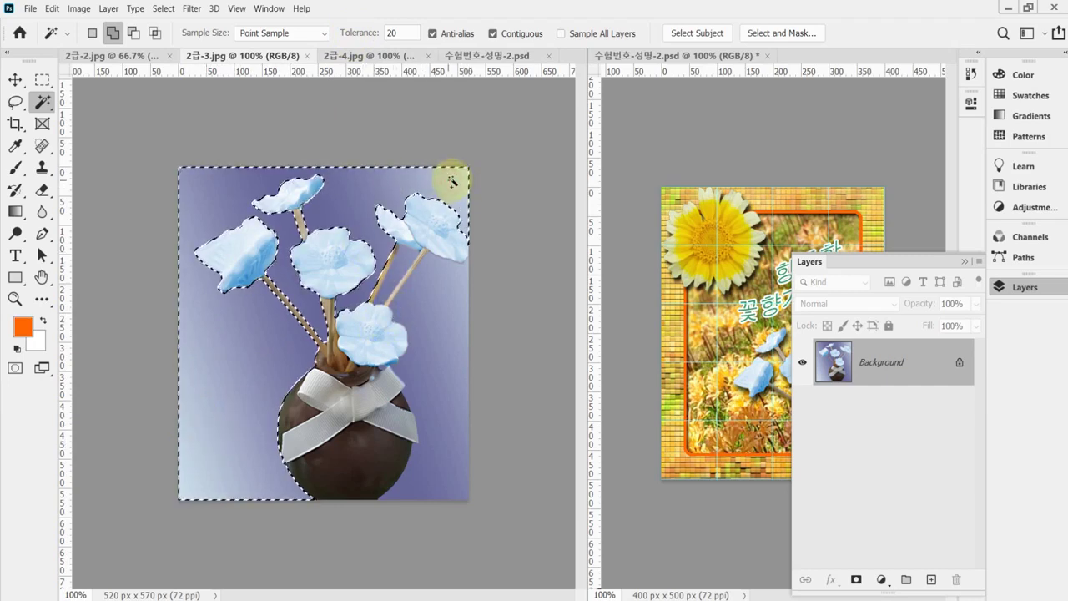
left_click(422, 333)
left_click(399, 265)
left_click(453, 285)
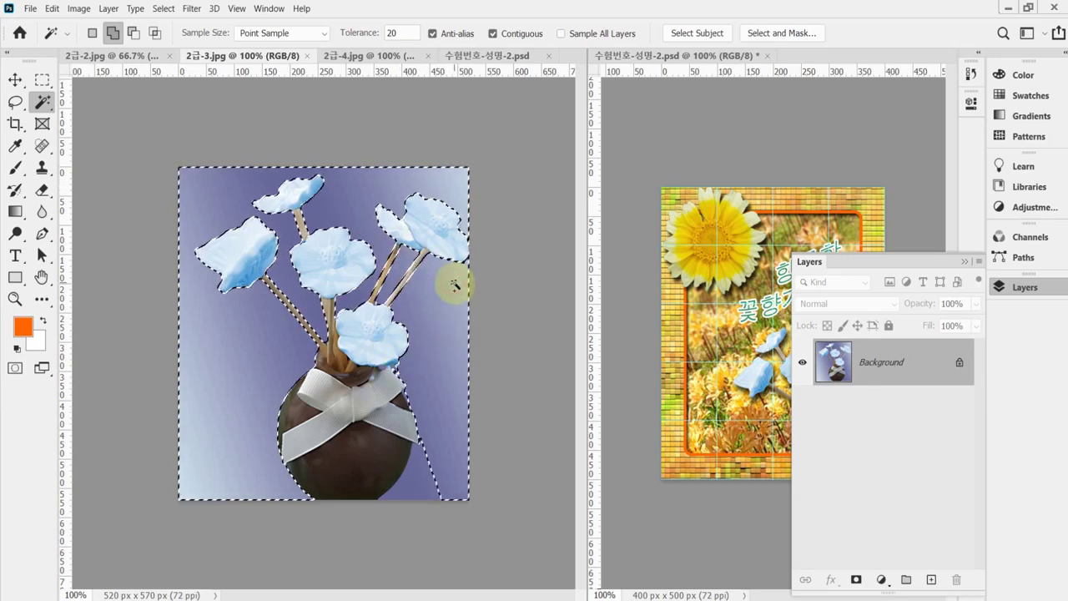
left_click(420, 481)
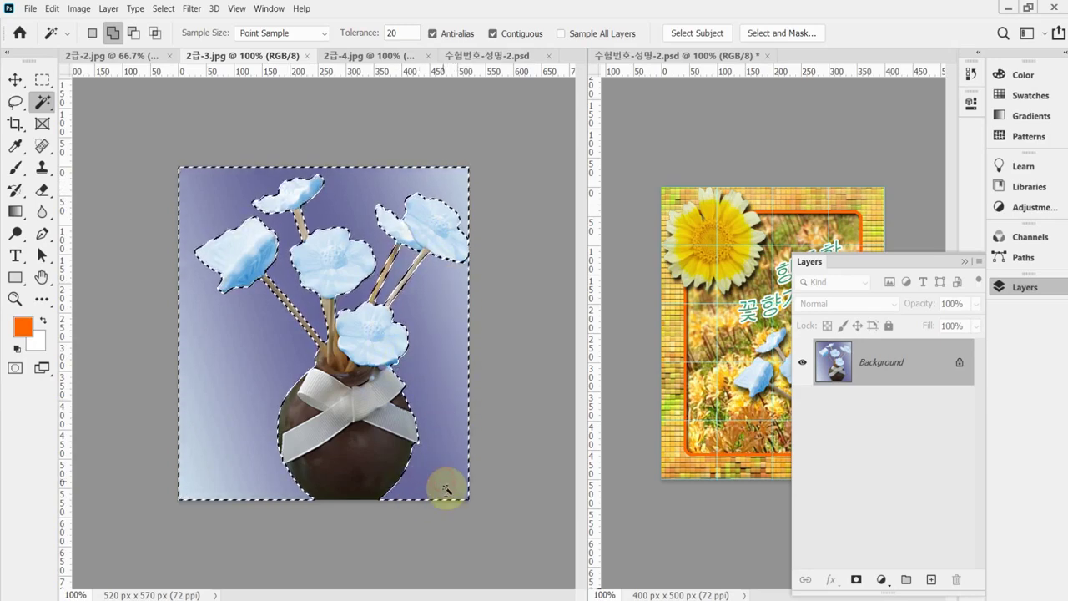
left_click(412, 278, "ctrl")
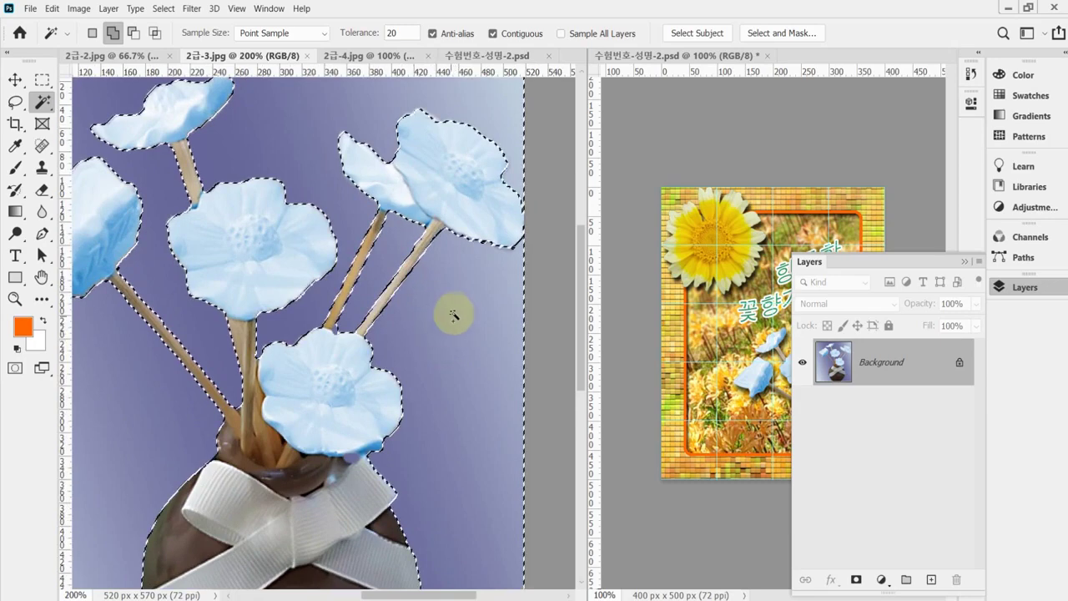
left_click(330, 317, "alt")
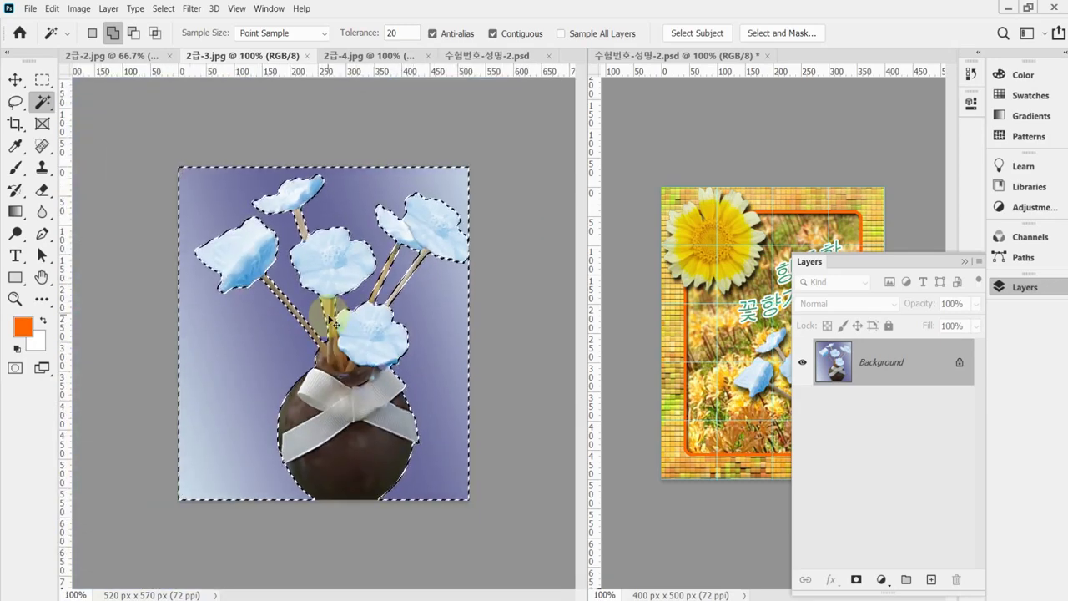
key("ctrl+shift+i")
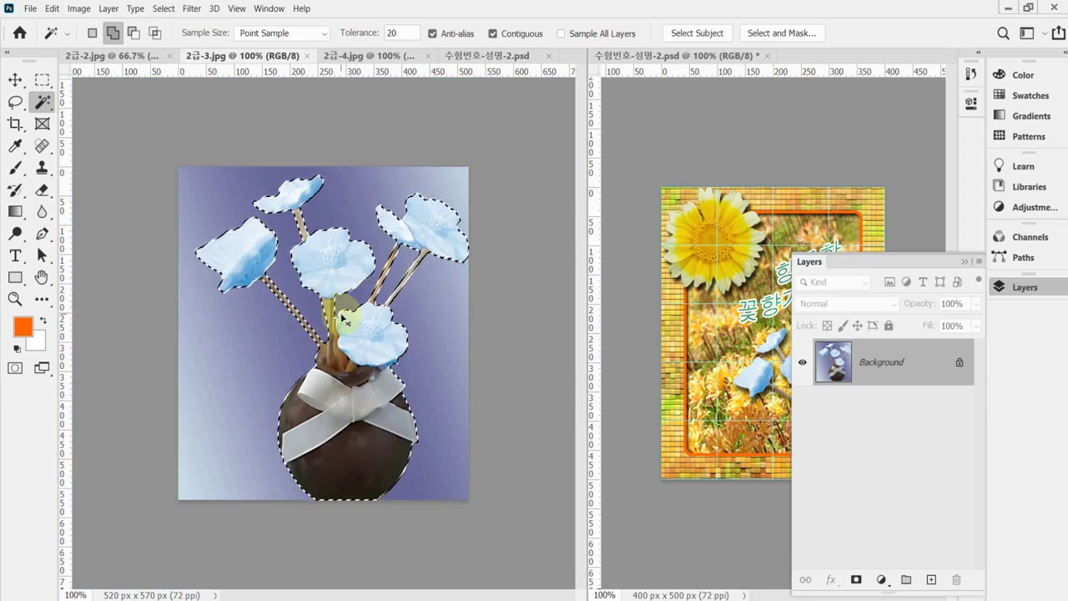
Step: Paste the copied flower vase into 수험번호-성명-2.psd as a layer between Layer 1 and the frame layer
left_click(471, 59)
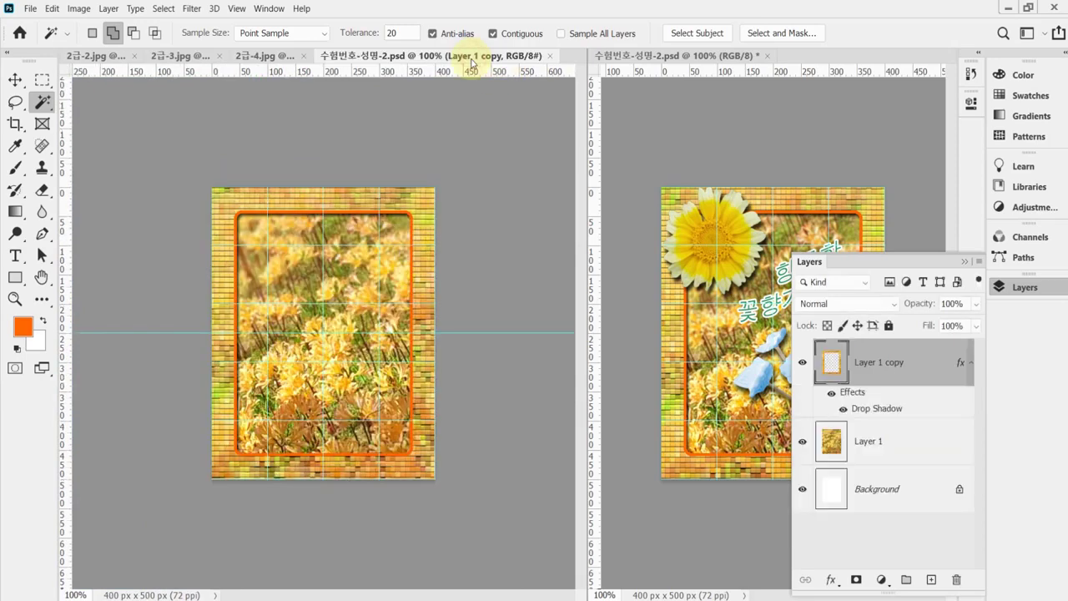
left_click(1016, 287)
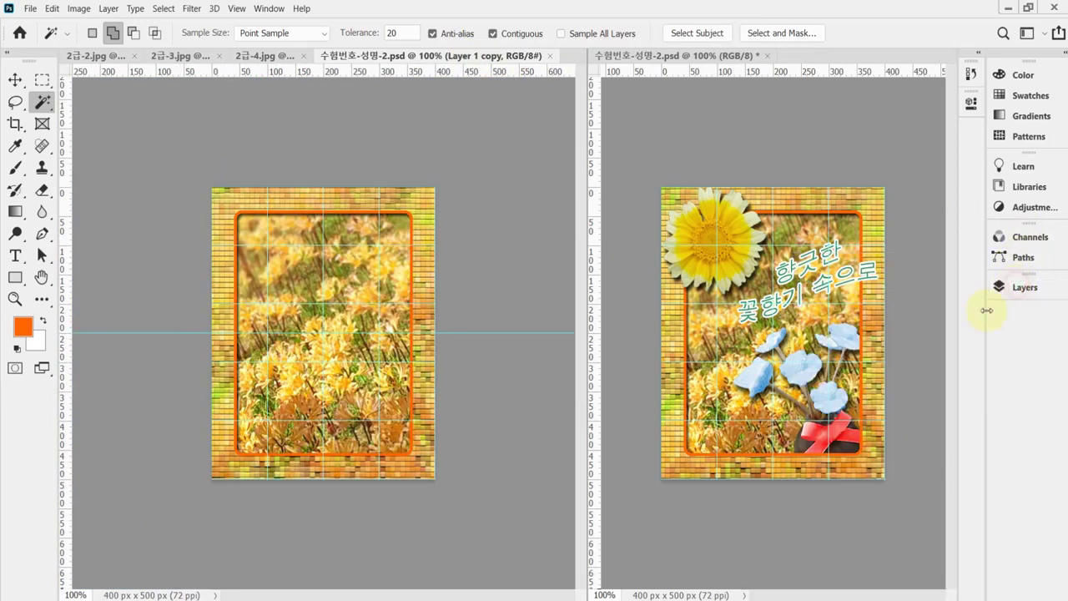
left_click(16, 79)
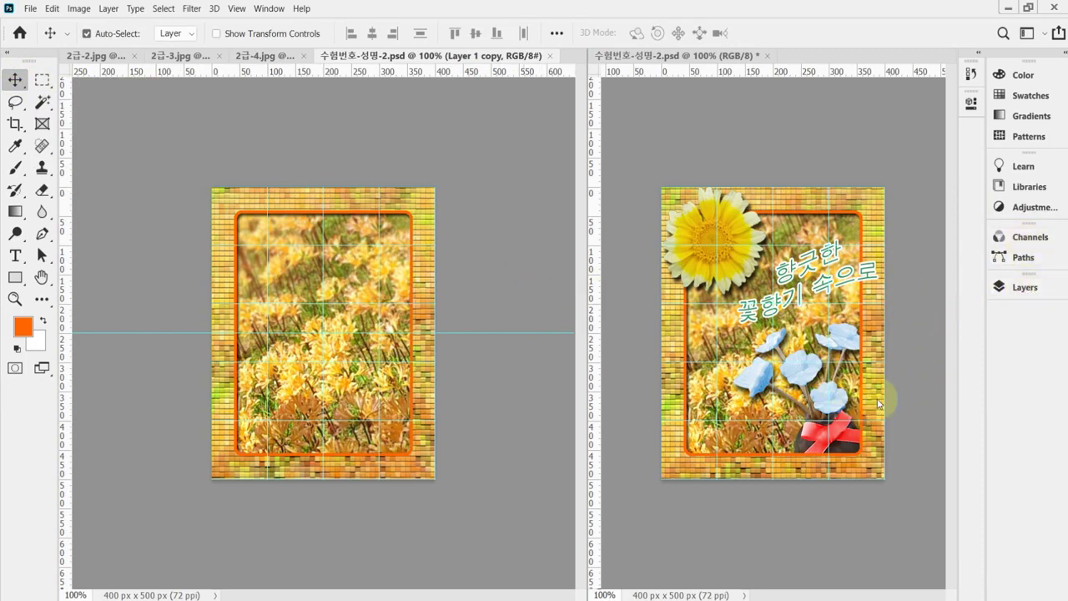
left_click(1004, 288)
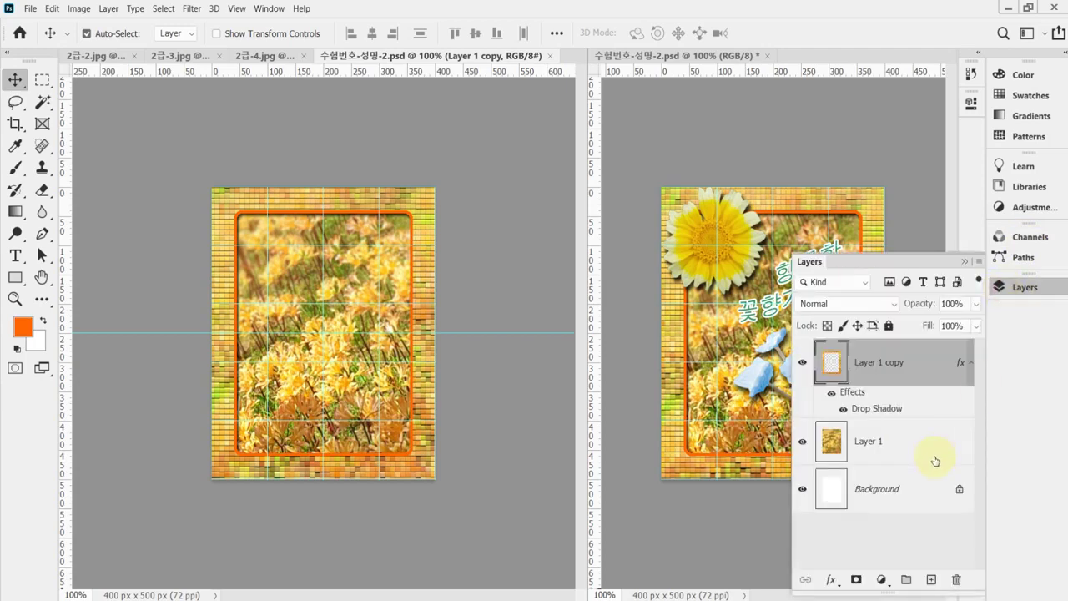
left_click(882, 441)
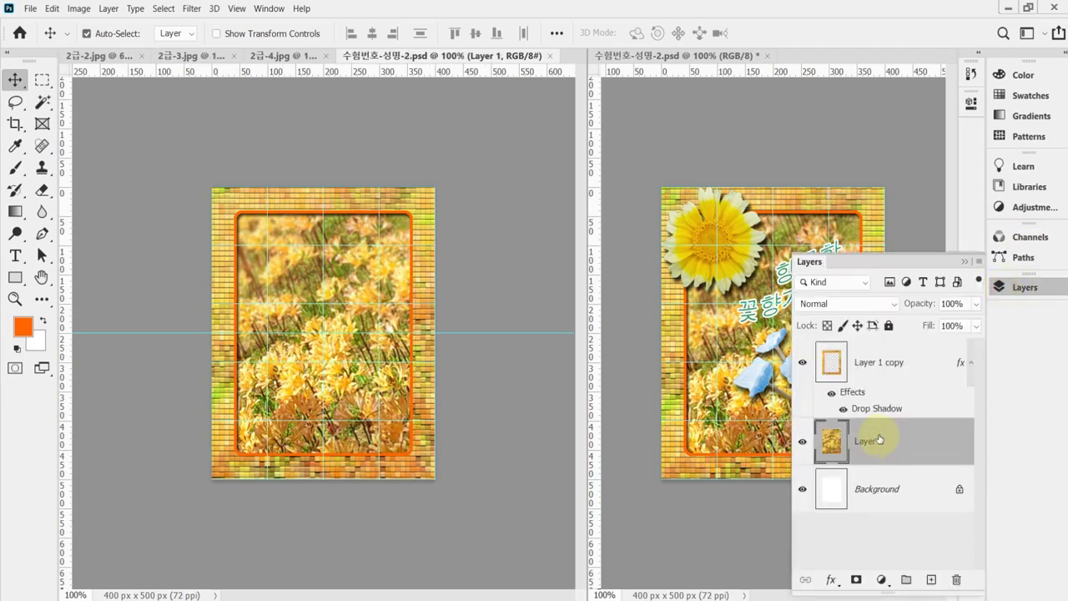
key("ctrl+v")
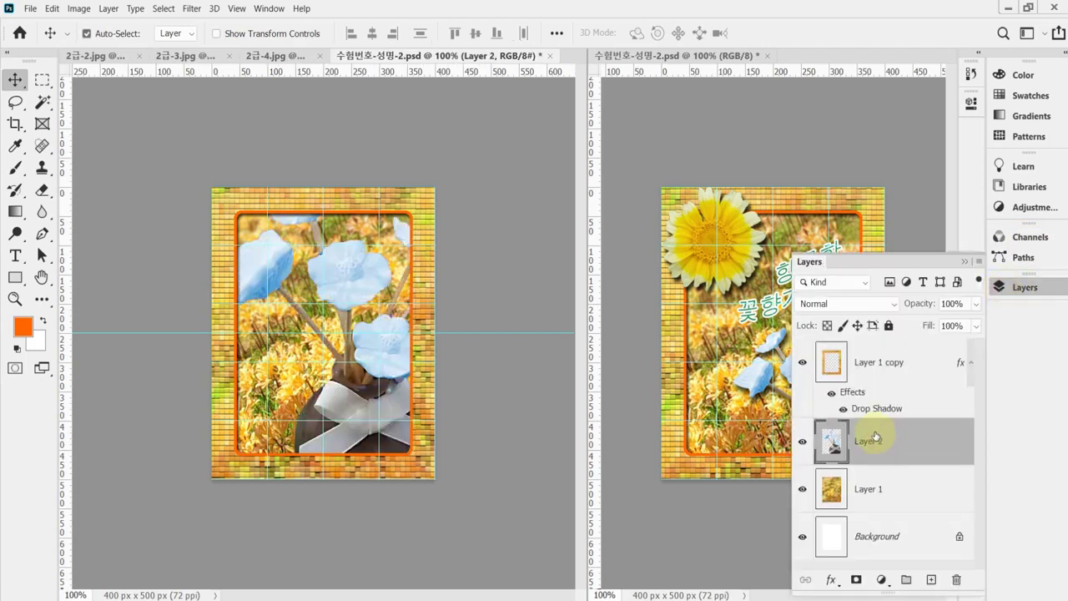
Step: Scale the flower vase to about 51%, rotate it about -19.5°, and place it in the frame's lower-right corner
left_click(1026, 287)
key("ctrl+t")
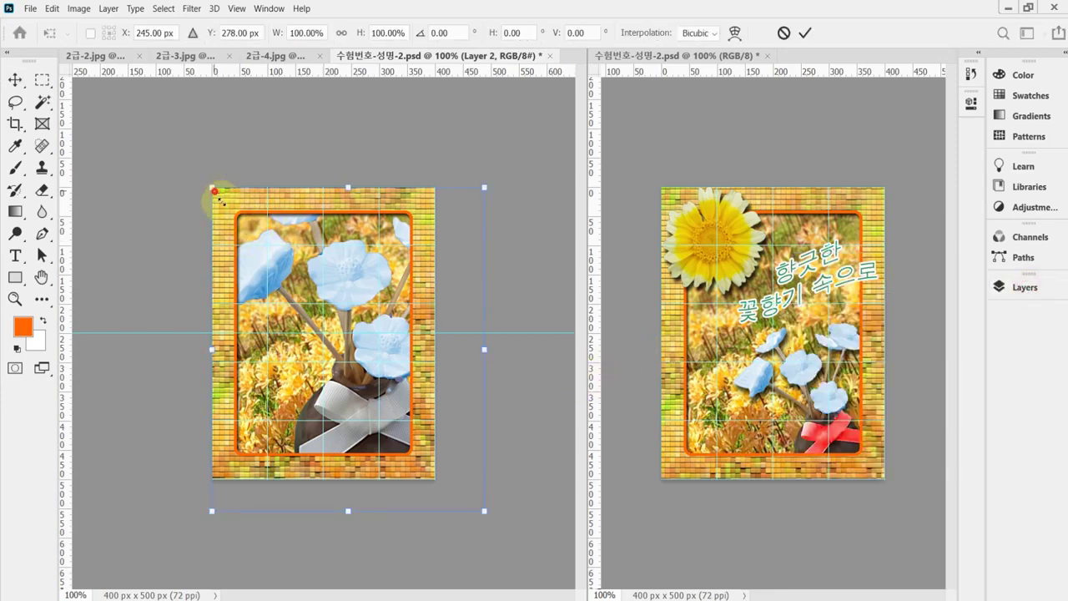
left_click_drag(214, 191, 299, 354)
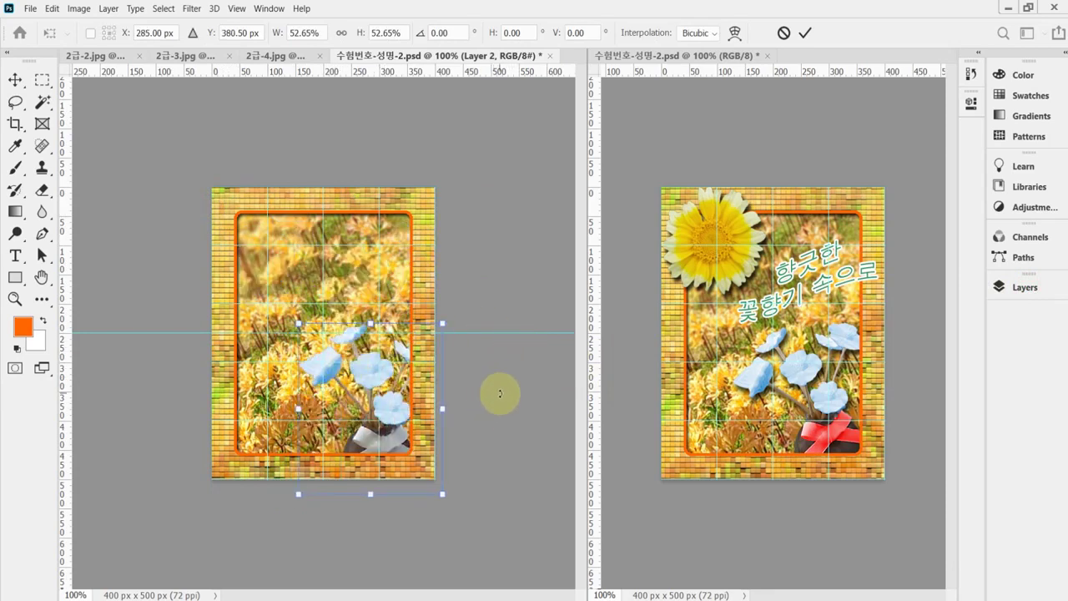
left_click_drag(500, 393, 496, 345)
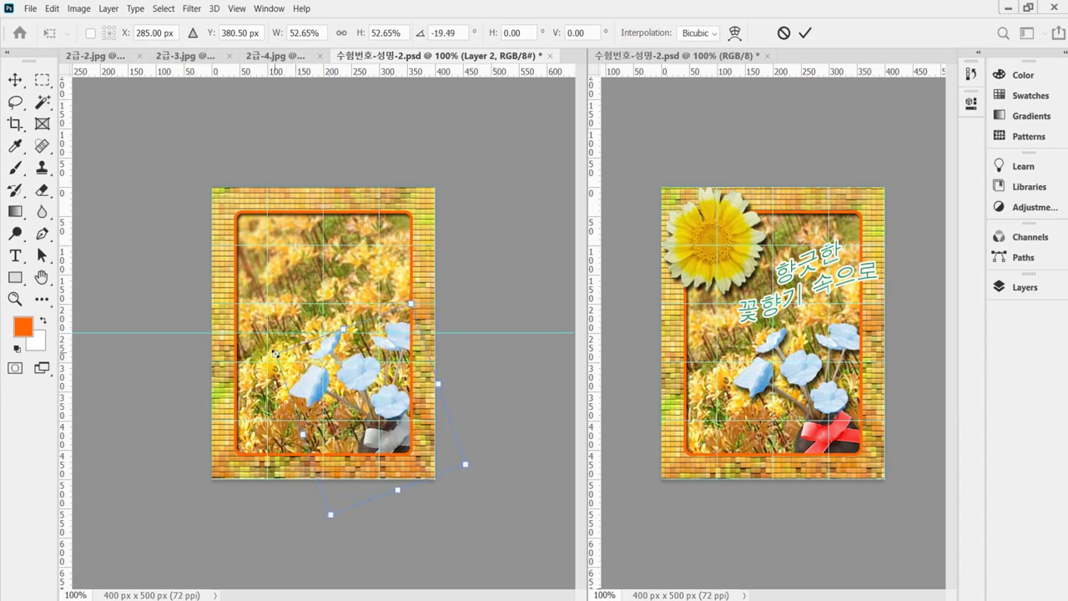
left_click_drag(366, 395, 360, 378)
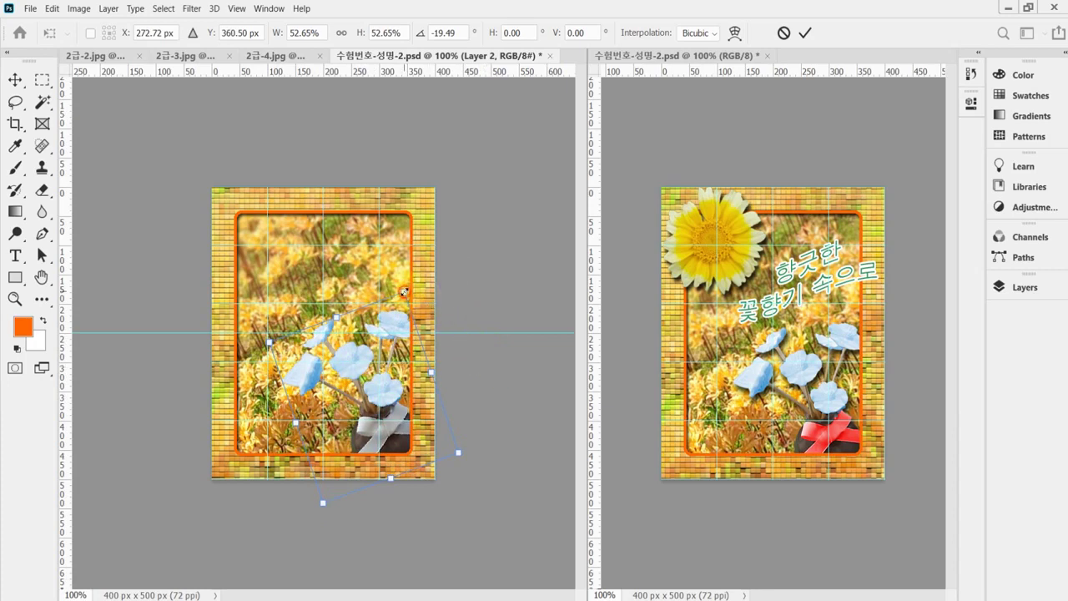
left_click_drag(404, 291, 401, 299)
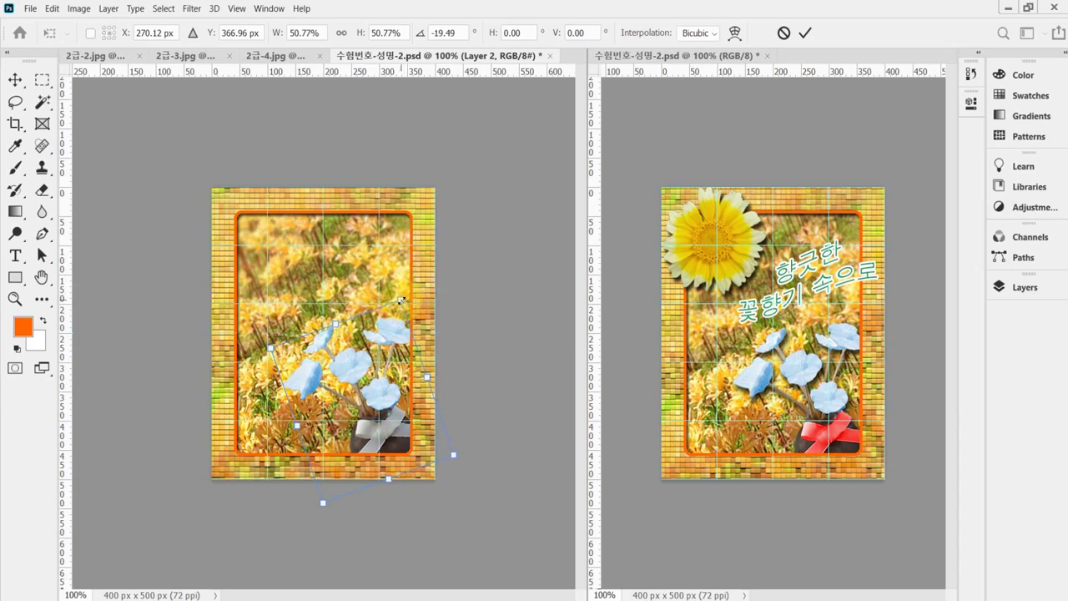
Step: Nudge the flower vase up 5 px, apply the transformation, and save the document
key("Up")
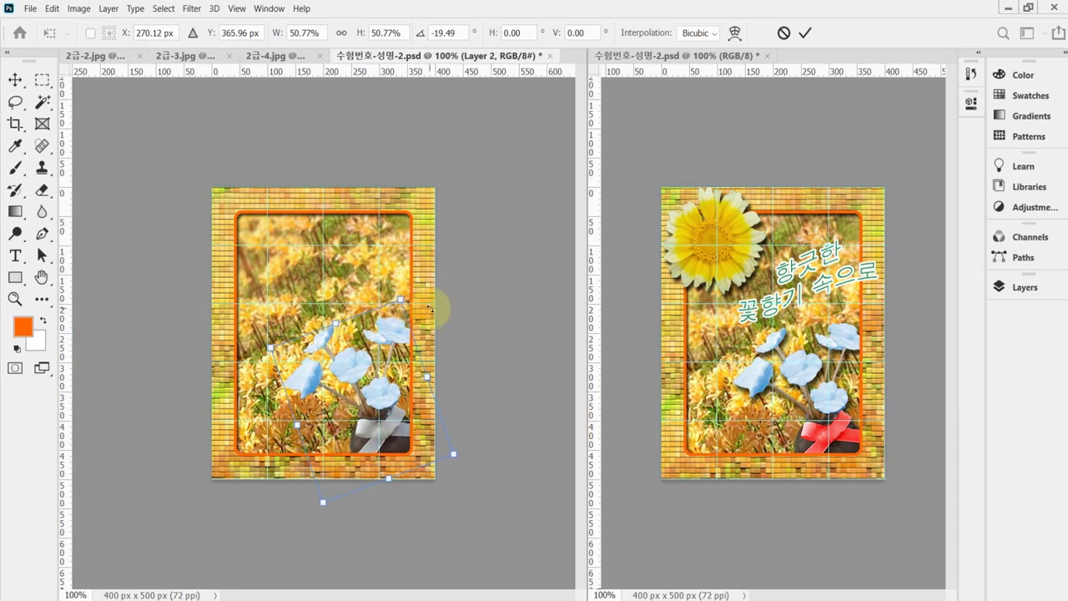
key("Up")
key("Up")
key("Up")
key("Up")
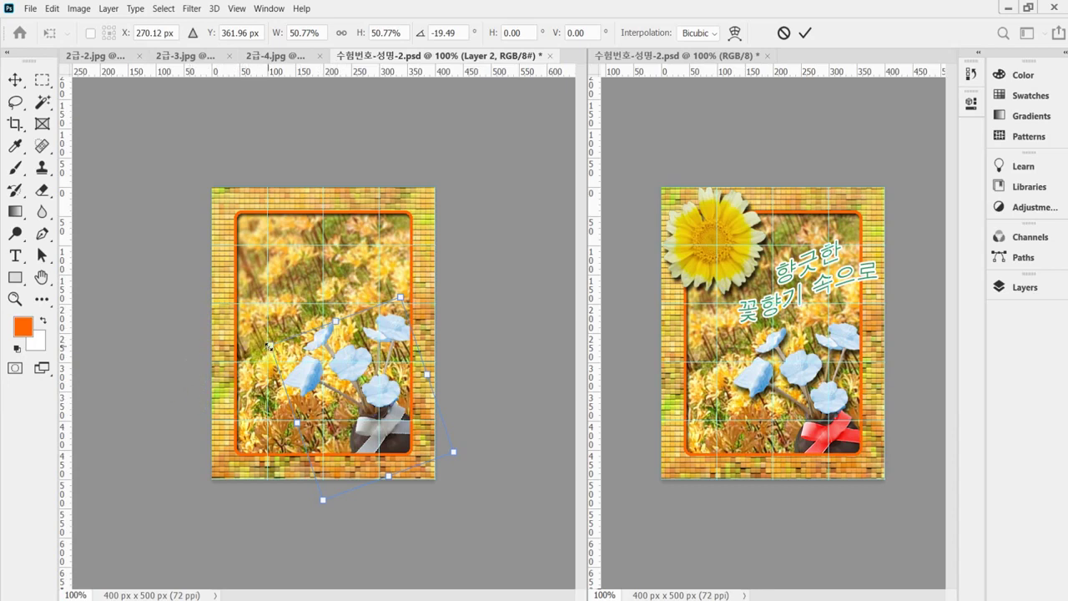
left_click_drag(268, 346, 290, 306)
key("Return")
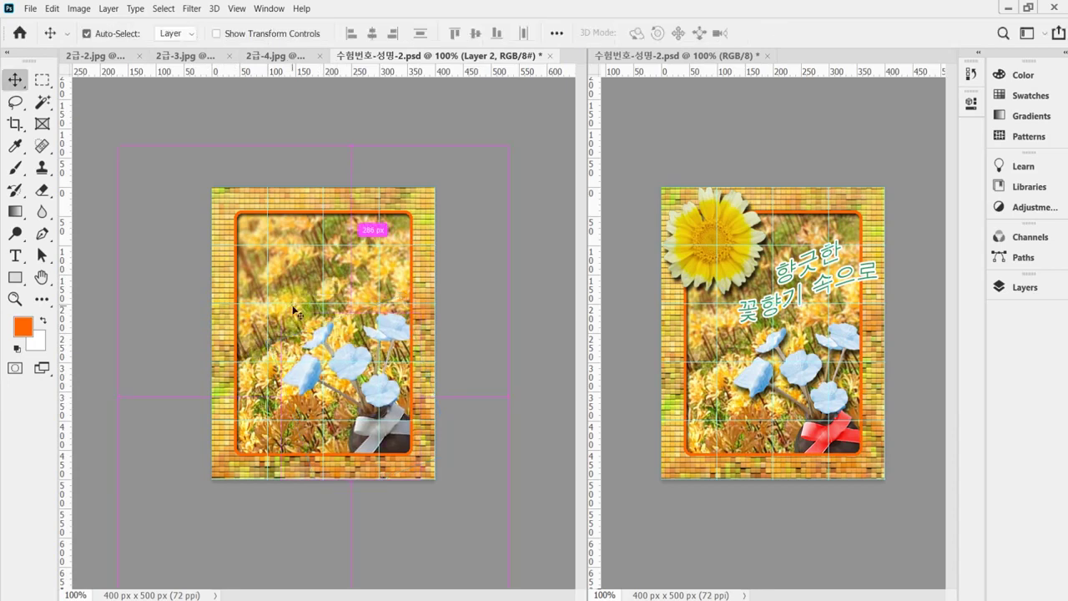
key("ctrl+s")
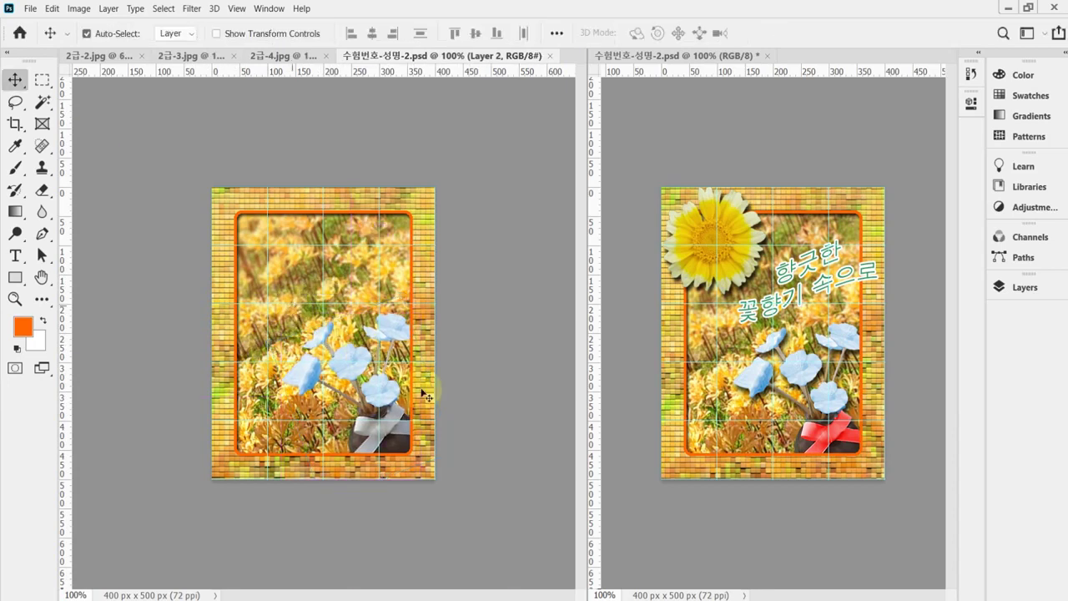
Step: Add a Drop Shadow to Layer 2 with distance 8 px, spread 5% and size 10 px
left_click(1020, 291)
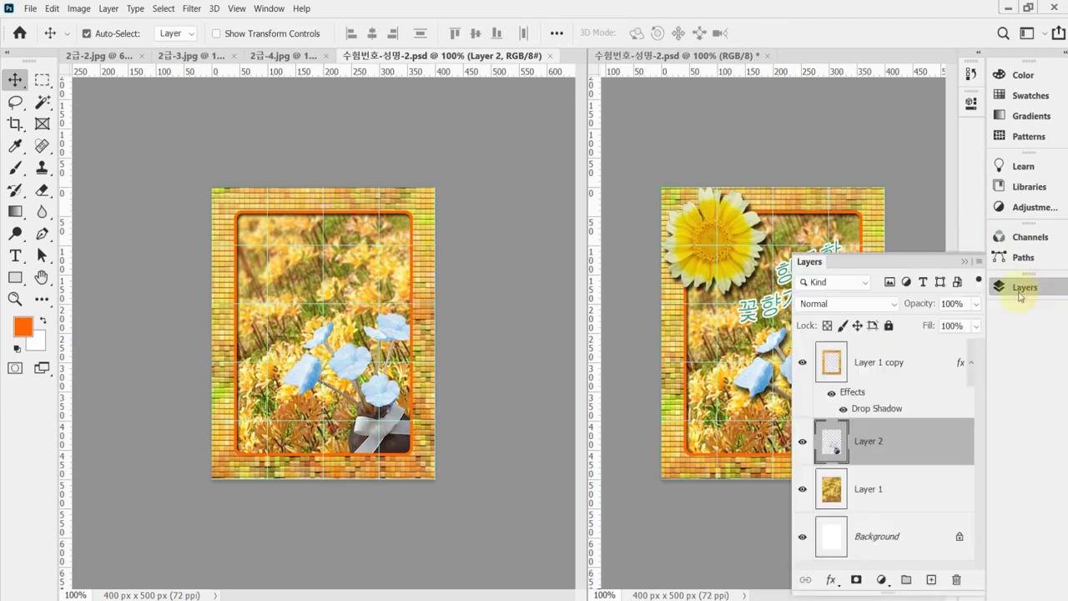
left_click(832, 580)
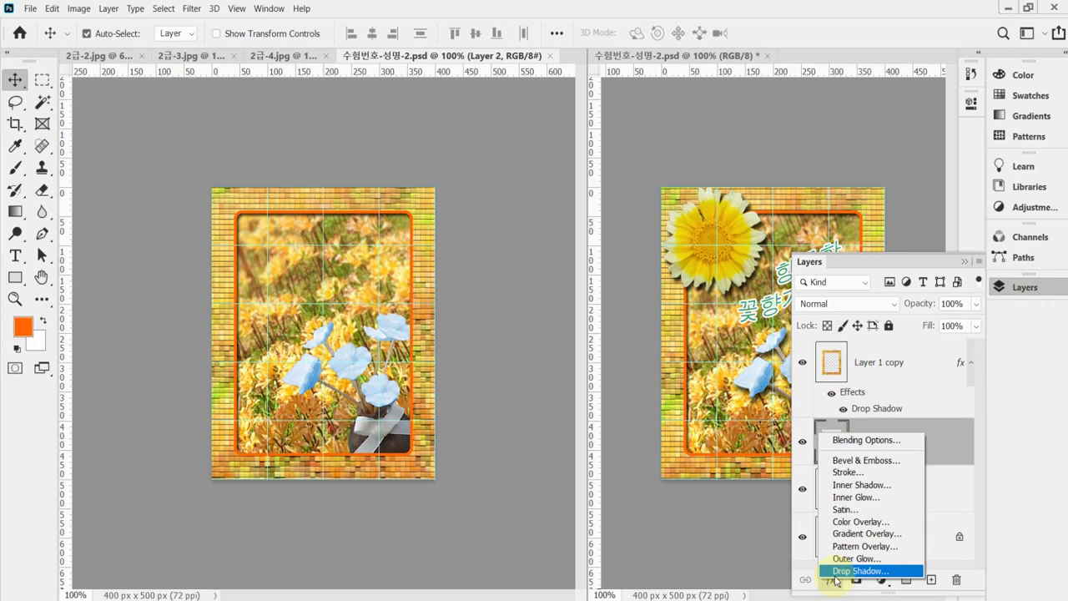
left_click(834, 573)
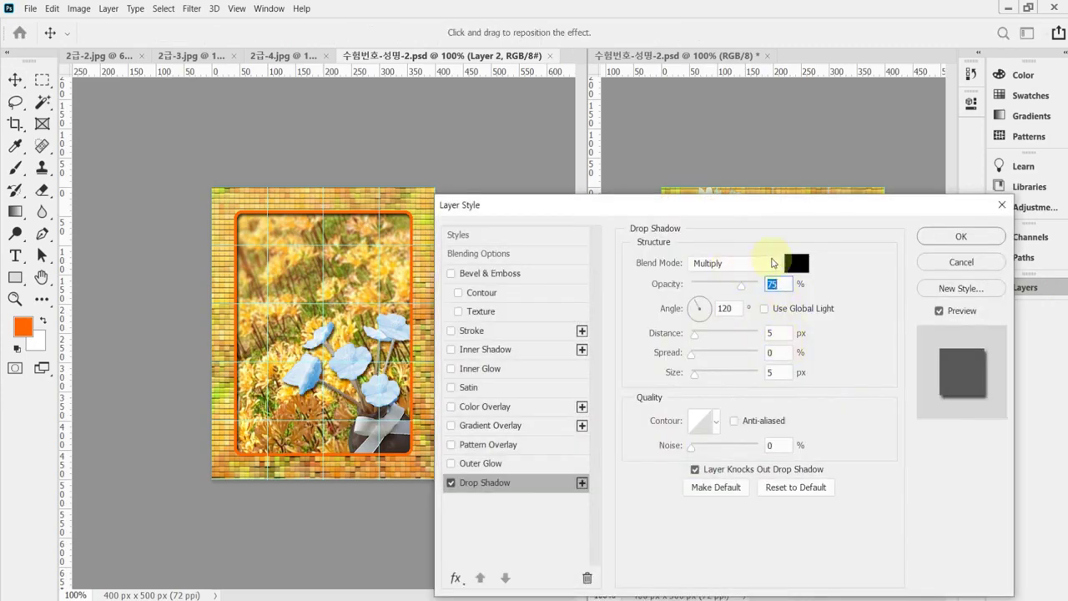
left_click(776, 333)
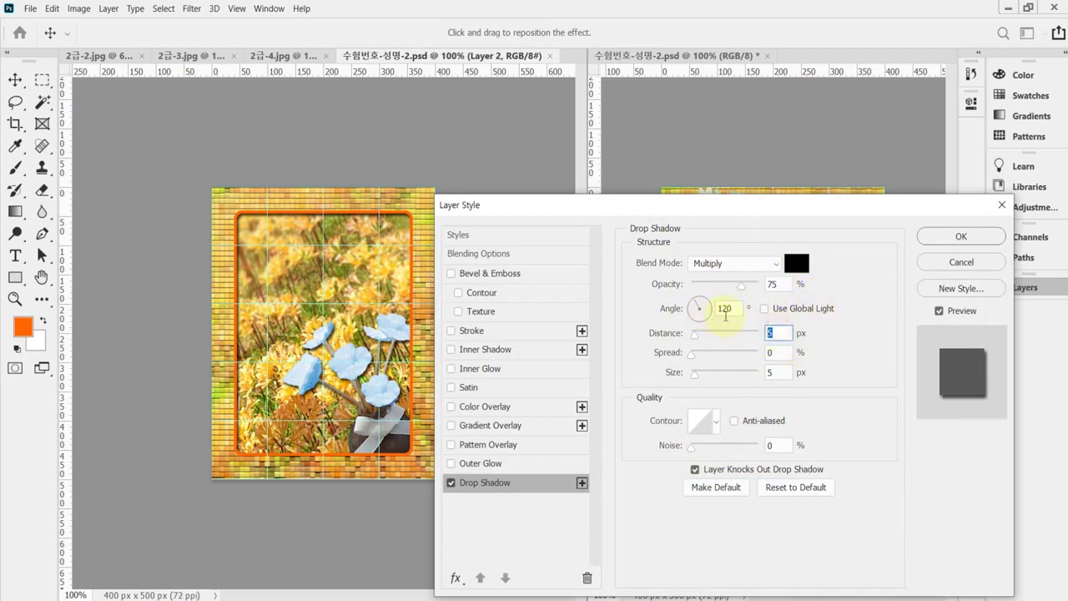
type("8")
key("Tab")
type("5")
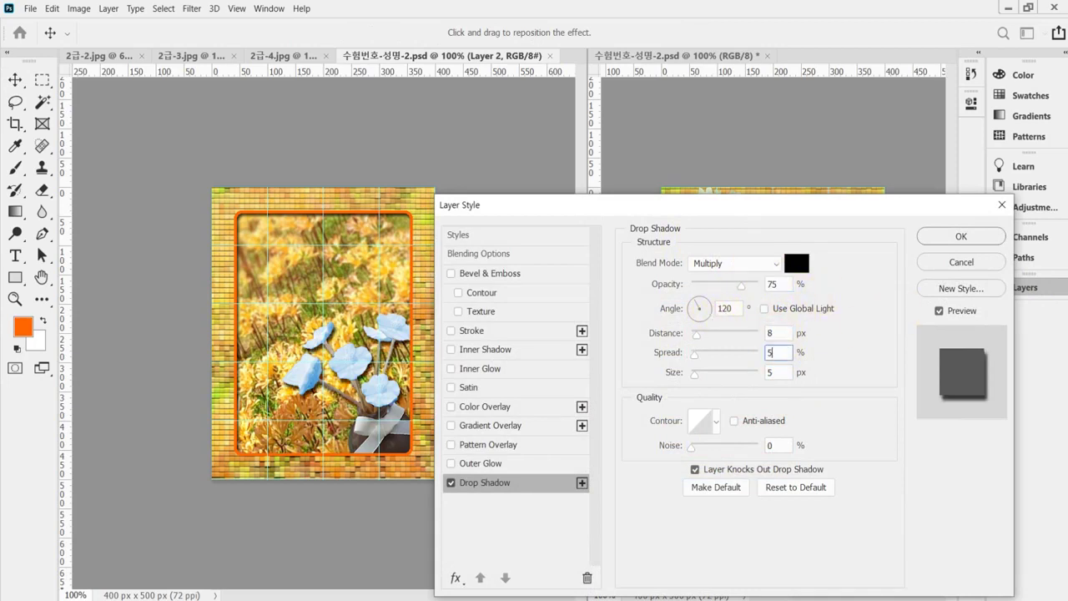
key("Tab")
type("10")
key("Tab")
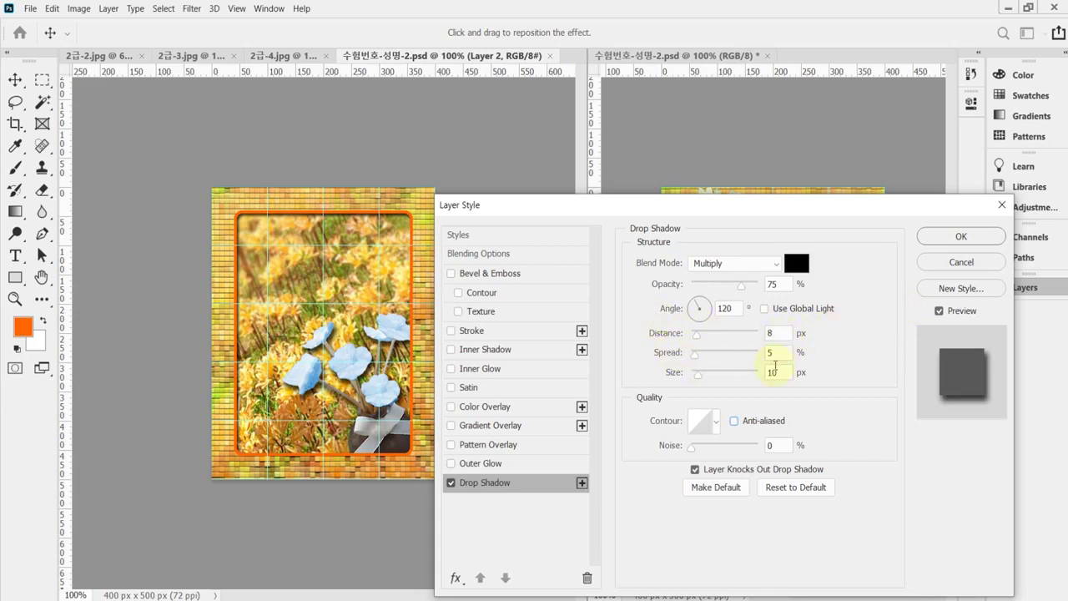
left_click(946, 240)
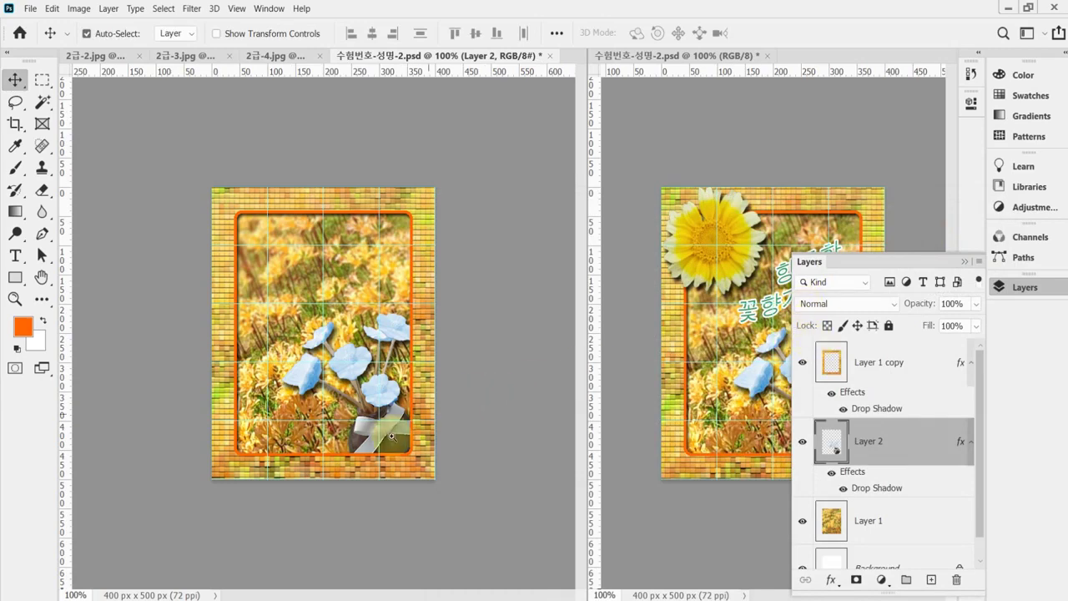
Step: Select the grey ribbon on the vase with the Quick Selection tool, using a small brush
left_click(406, 422, "ctrl")
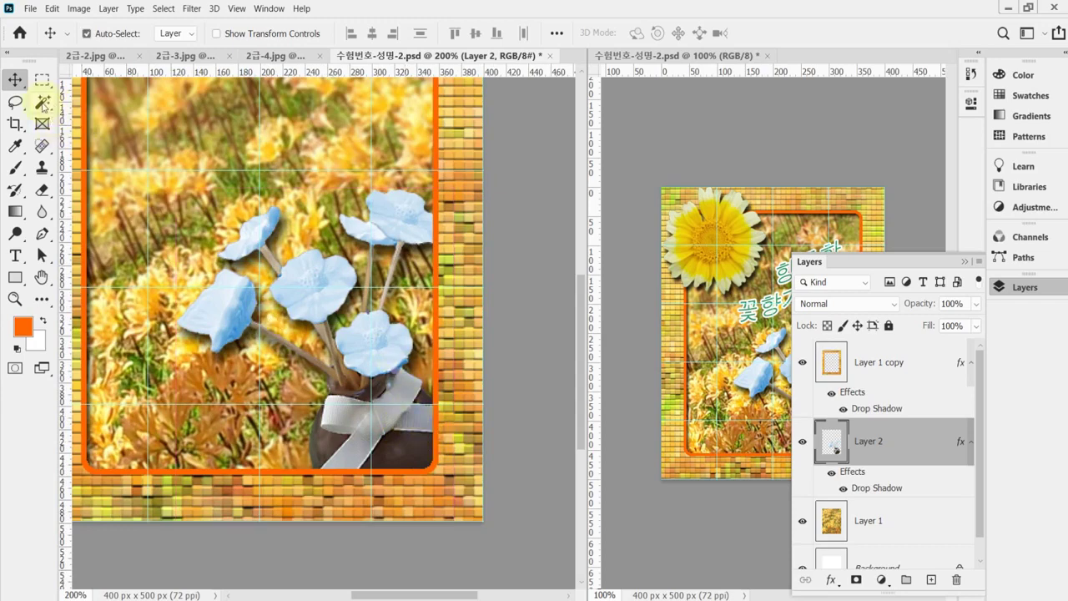
left_click(42, 101)
left_click(79, 117)
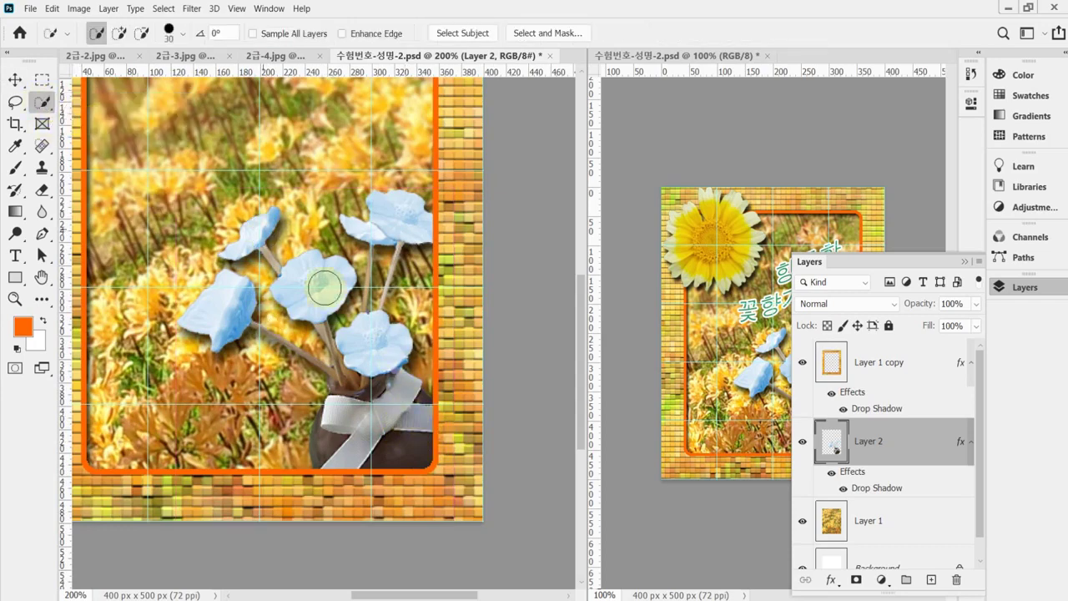
scroll(381, 412, "up", 1)
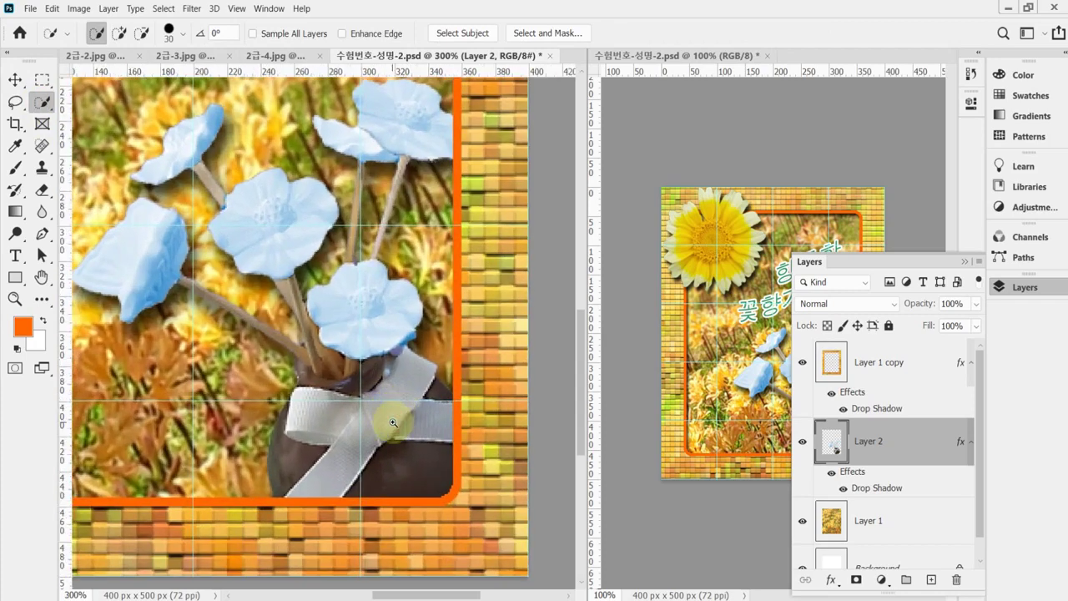
key("bracketleft")
key("bracketleft")
key("bracketleft")
key("bracketleft")
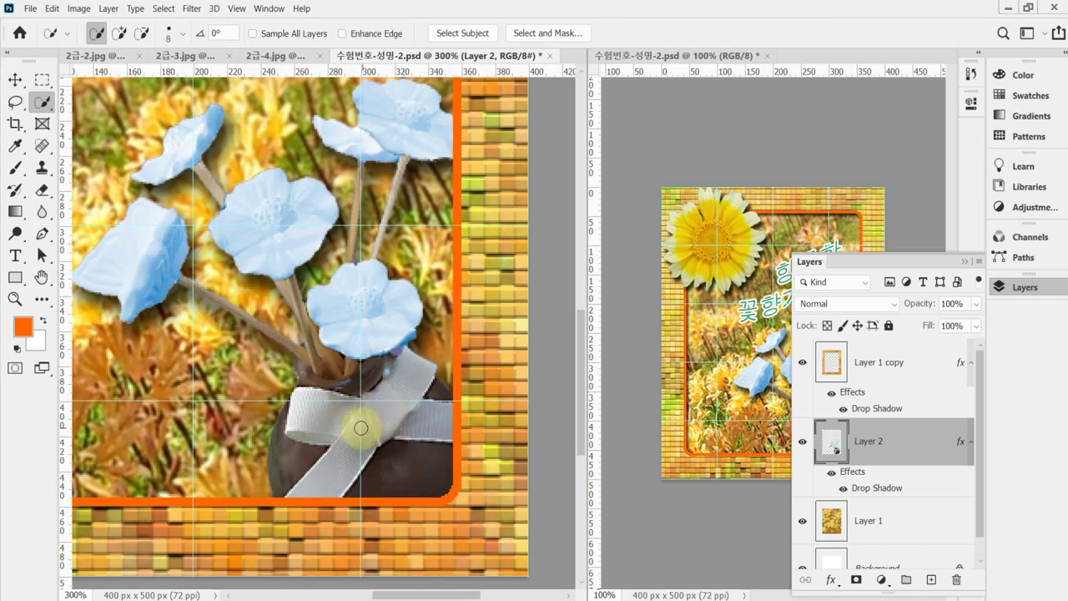
key("bracketleft")
mouse_move(317, 409)
left_mouse_down()
mouse_move(380, 417)
mouse_move(400, 378)
mouse_move(395, 407)
mouse_move(436, 418)
mouse_move(429, 425)
mouse_move(406, 391)
left_mouse_up()
Step: Set the Quick Selection brush to size 6 and subtract the excess beside the ribbon's upper end from the selection
key("bracketleft")
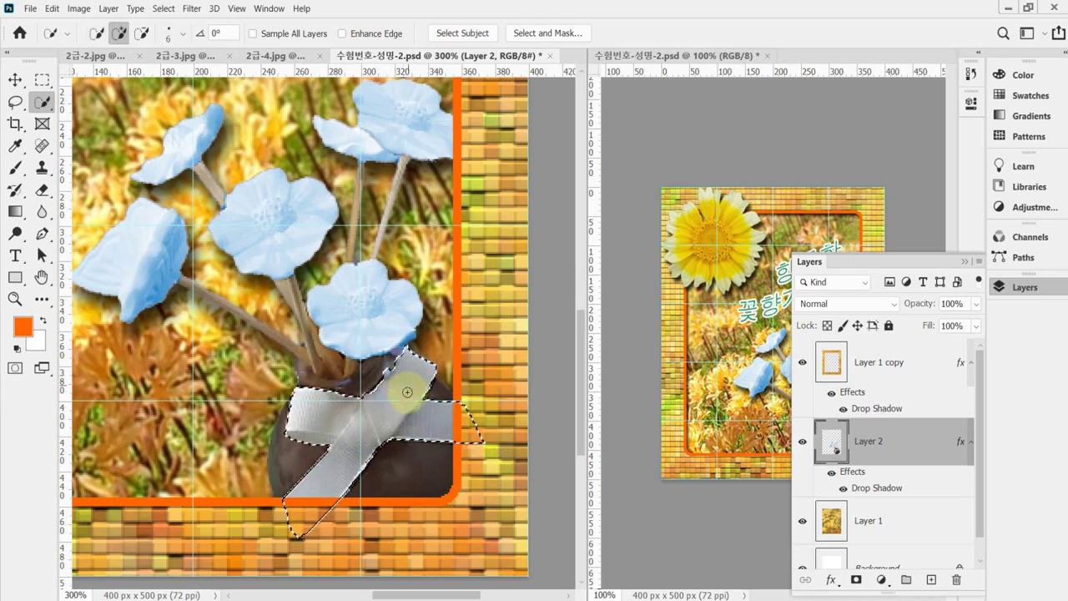
scroll(406, 391, "up", 1)
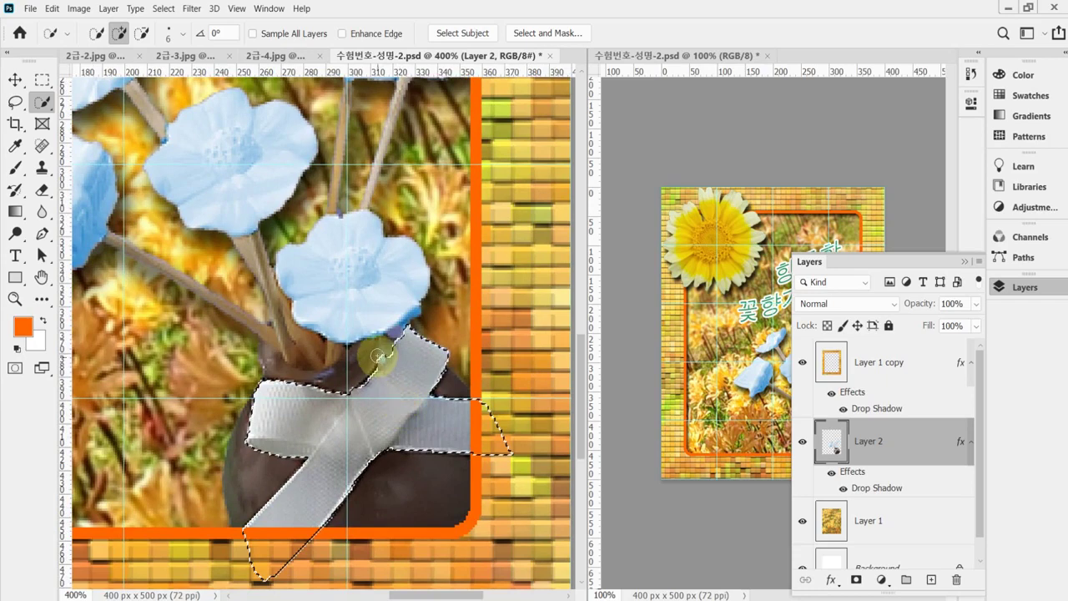
key("alt")
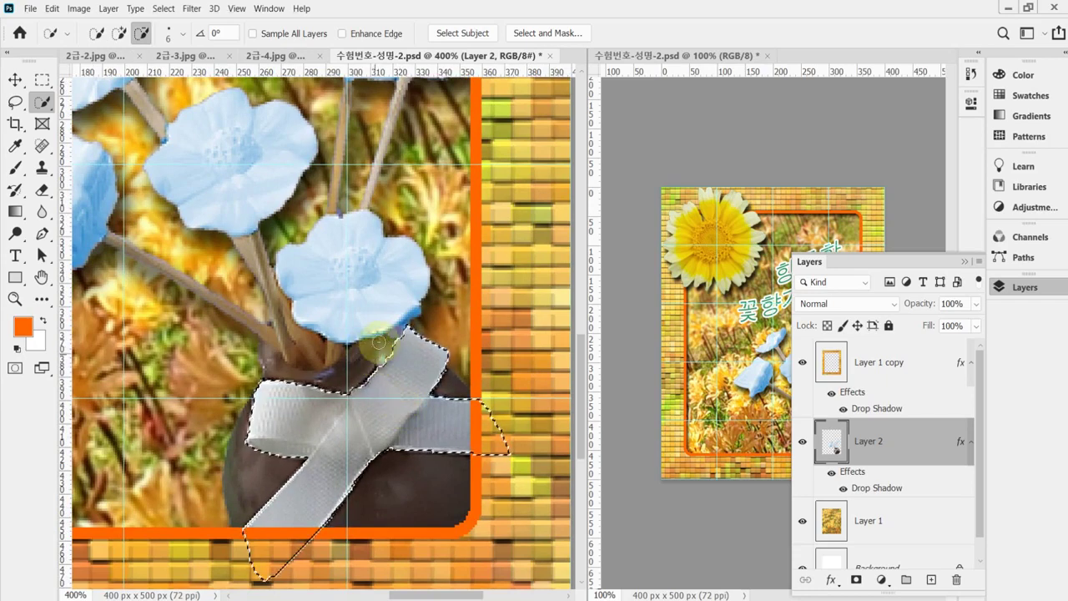
mouse_move(379, 342)
left_mouse_down()
mouse_move(404, 344)
mouse_move(401, 370)
left_mouse_up()
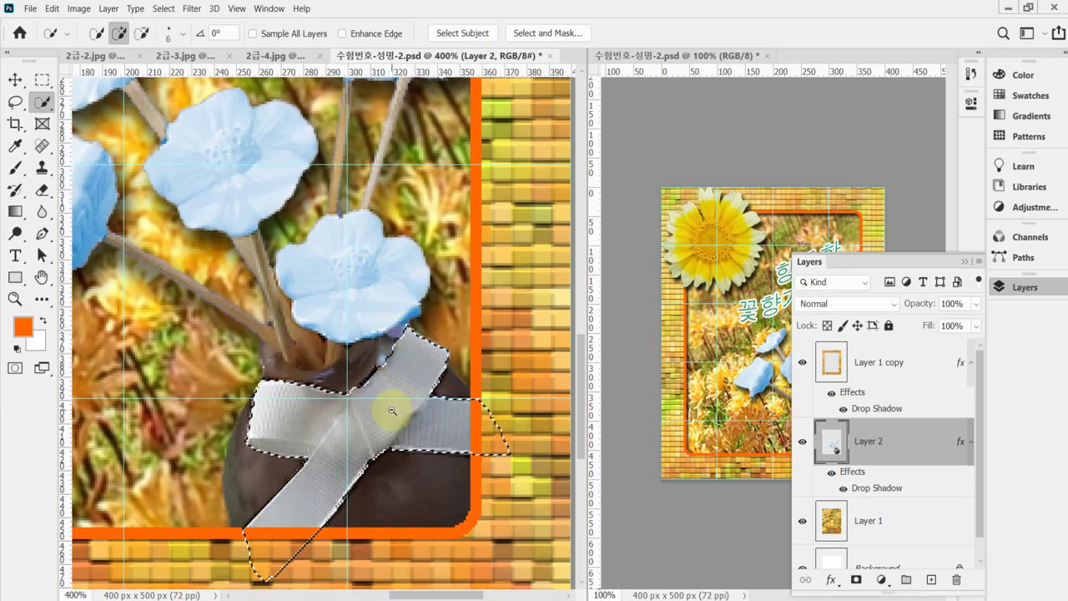
left_click(391, 410, "alt")
left_click(392, 410, "alt")
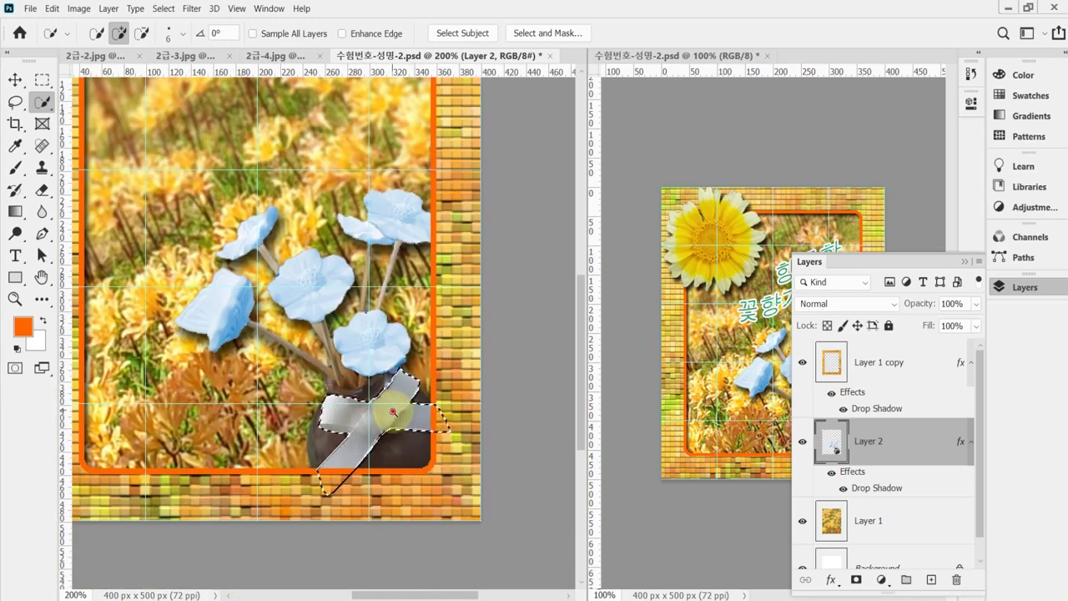
left_click(391, 411, "alt")
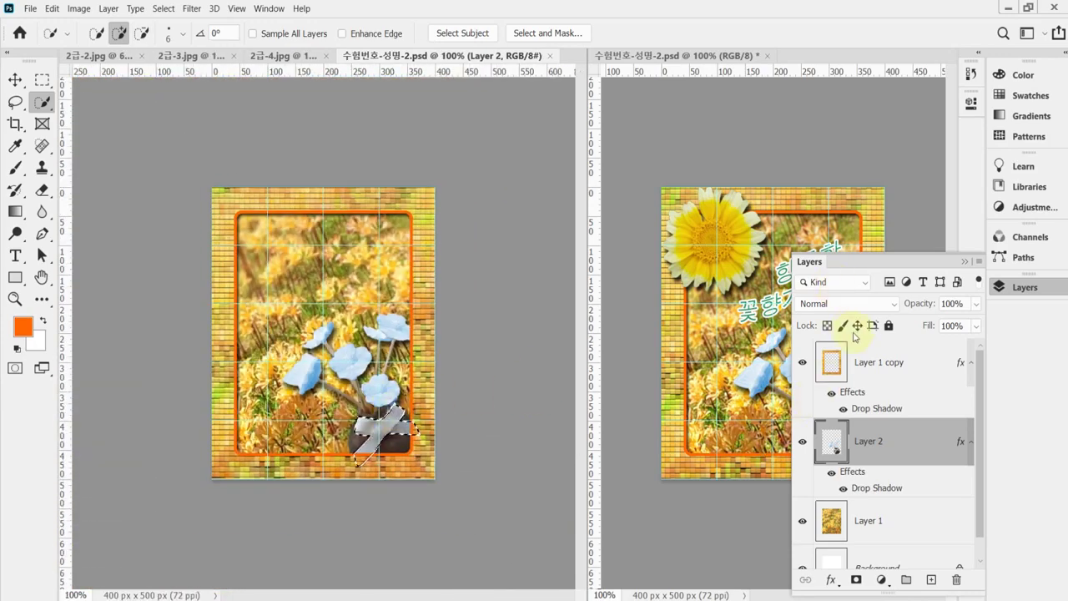
Step: Add a Hue/Saturation adjustment layer above Layer 2, masked to the ribbon selection
left_click_drag(868, 264, 864, 243)
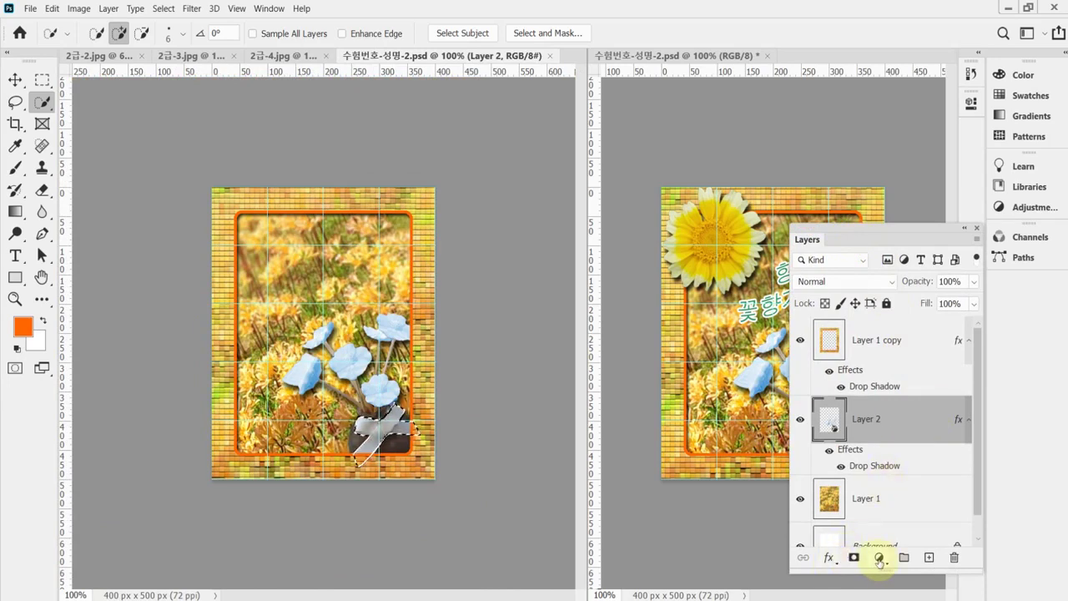
left_click(878, 560)
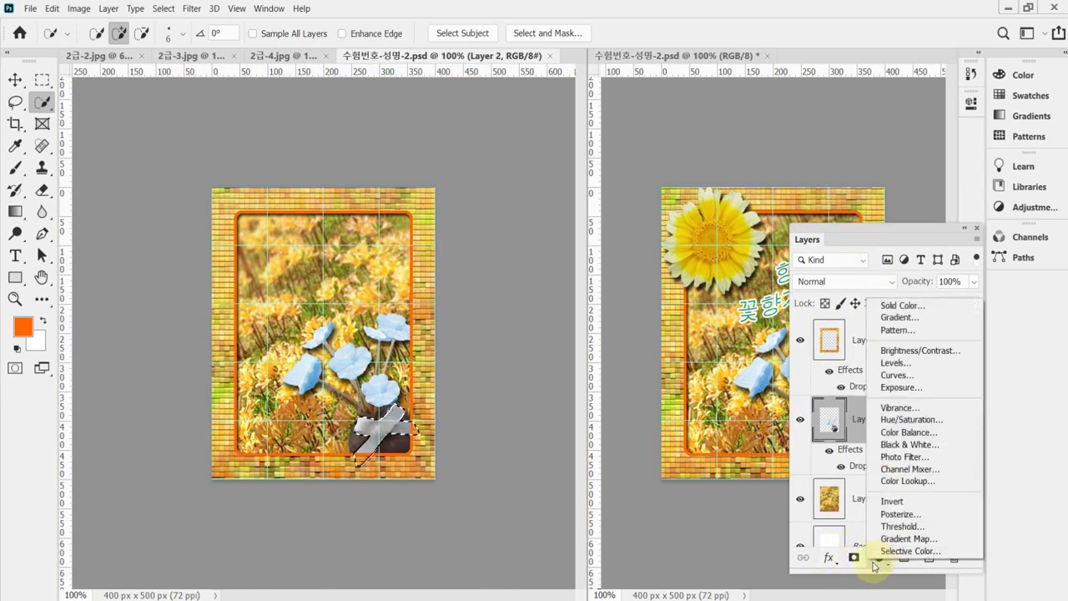
left_click(951, 419)
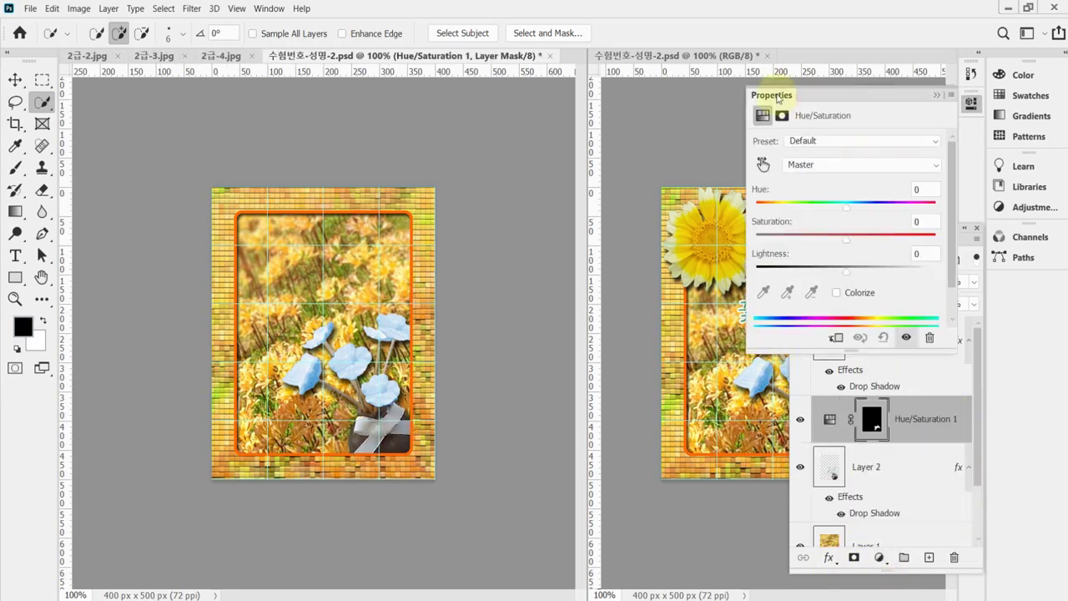
Step: Colorize the ribbon red with hue 2, saturation 90 and lightness 0, and save the document
left_click(869, 293)
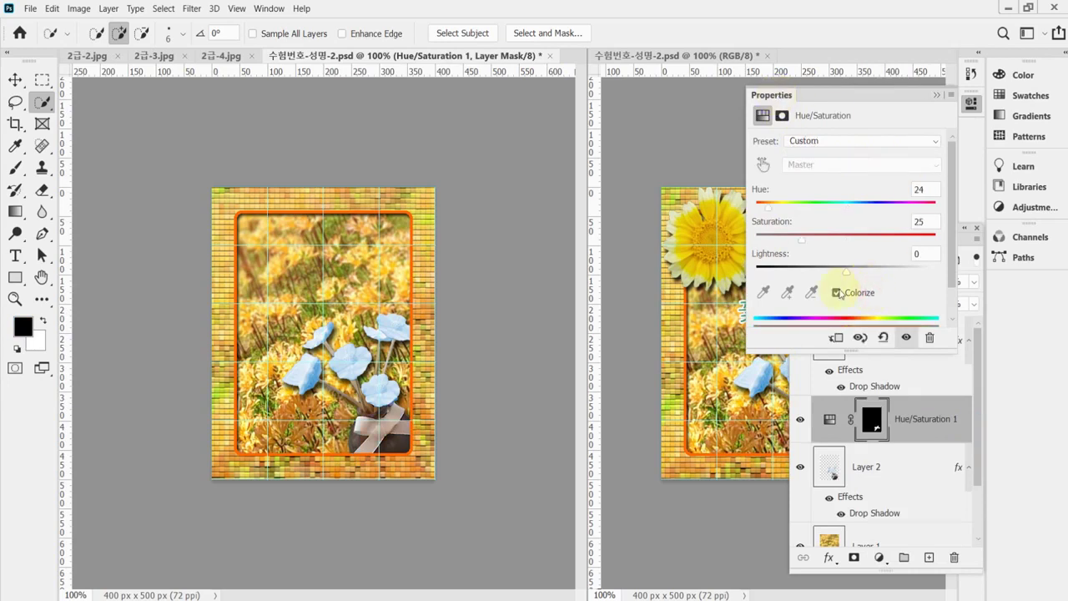
left_click(926, 190)
type("2")
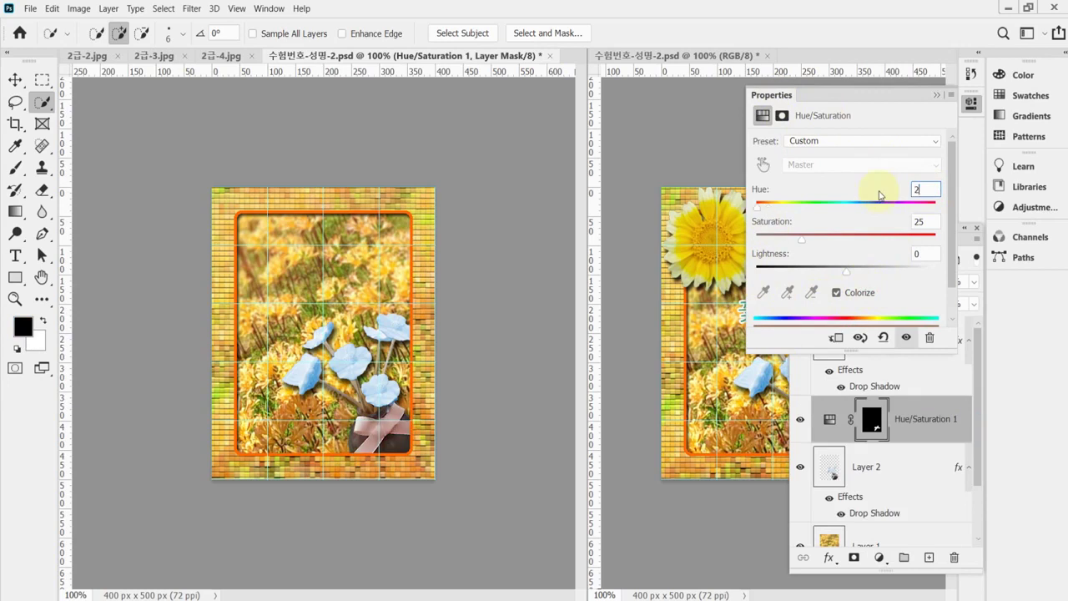
key("Tab")
type("90")
key("Tab")
key("Tab")
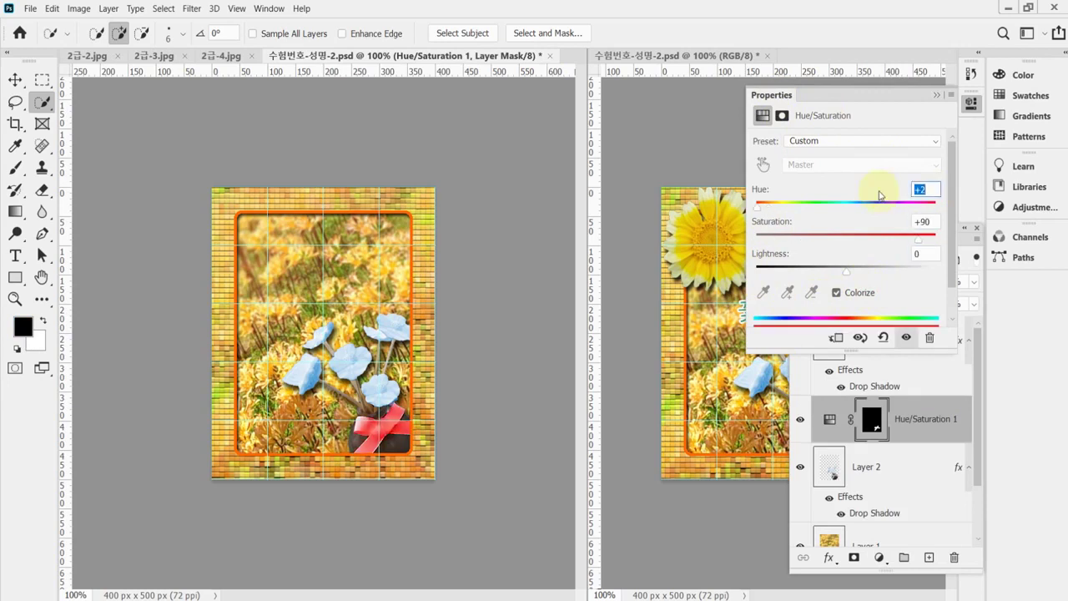
left_click(931, 252)
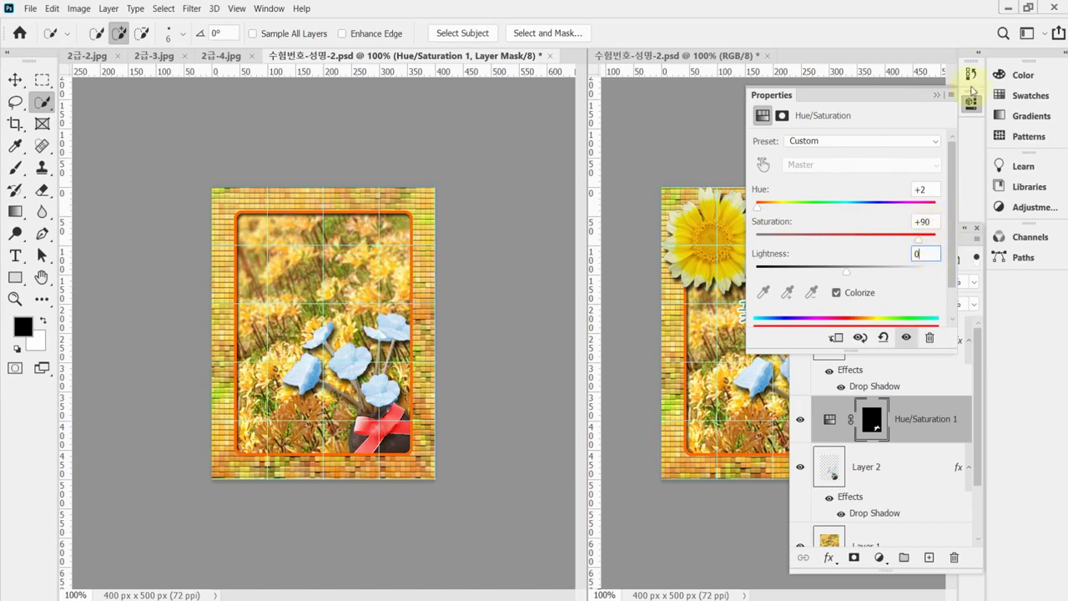
left_click(981, 107)
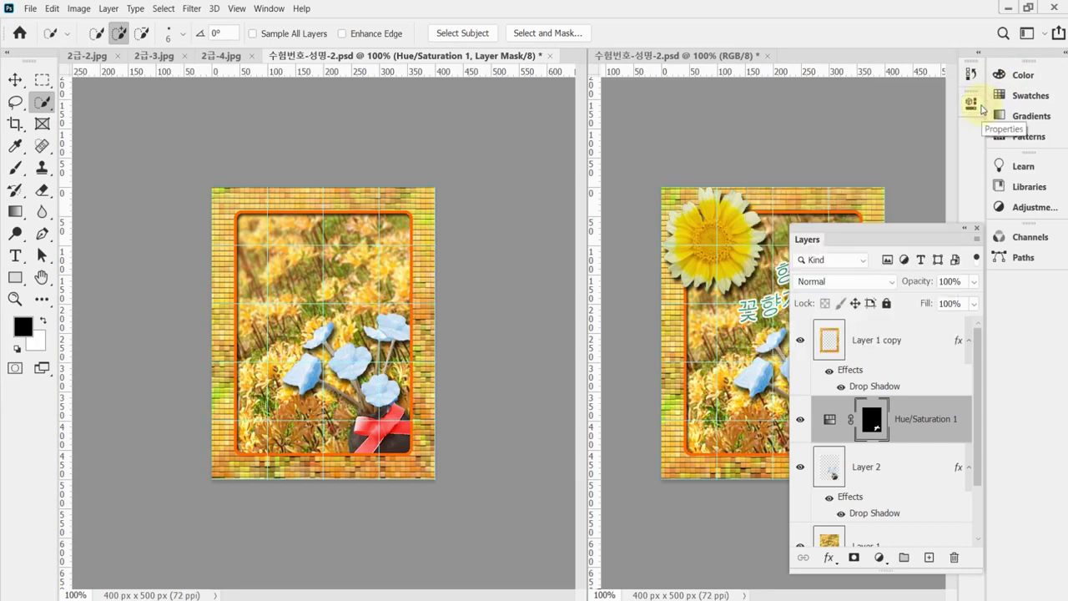
key("ctrl+s")
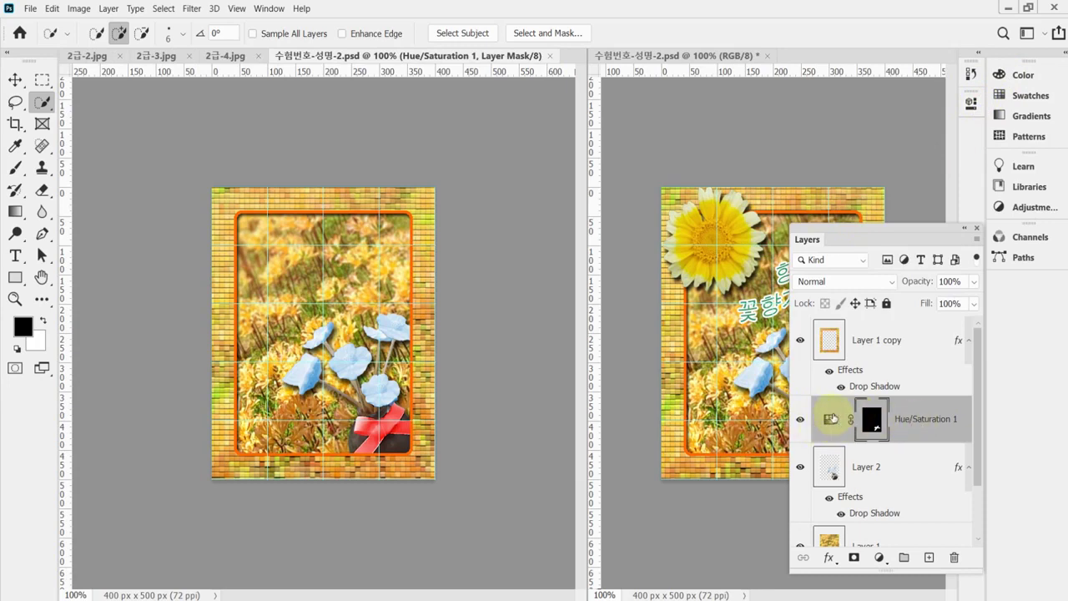
Step: Check the Hue/Saturation 1 adjustment's settings, and dock the collapsed Layers panel below Paths
double_click(830, 421)
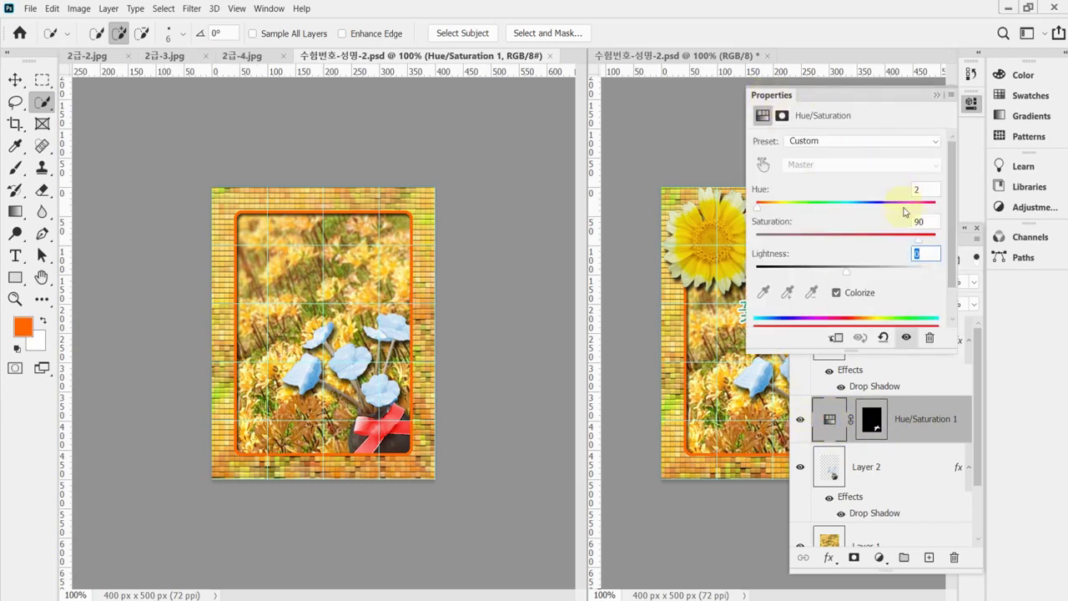
left_click(972, 105)
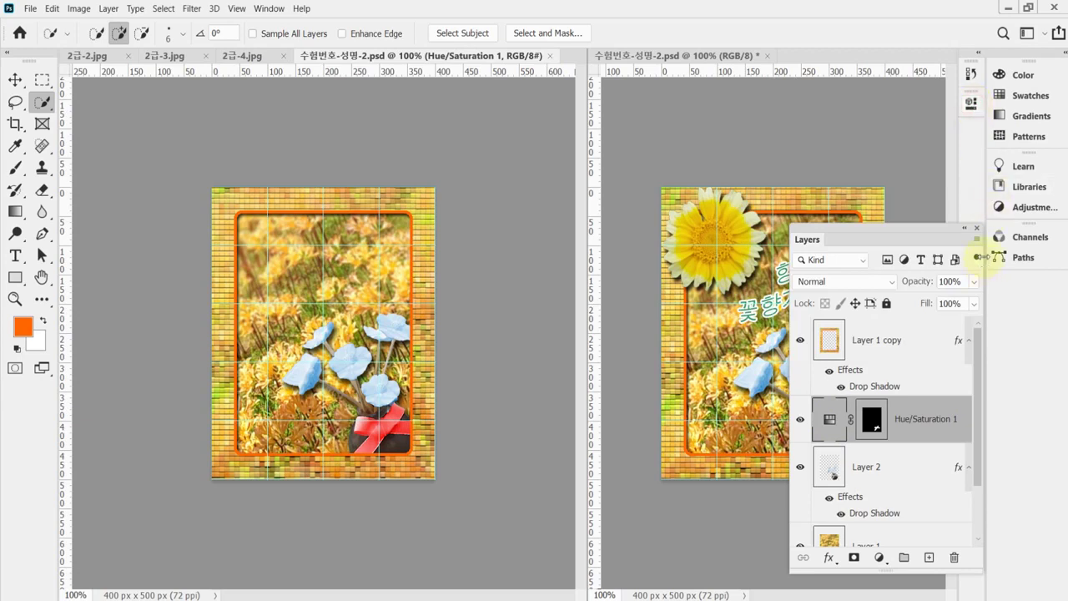
double_click(807, 240)
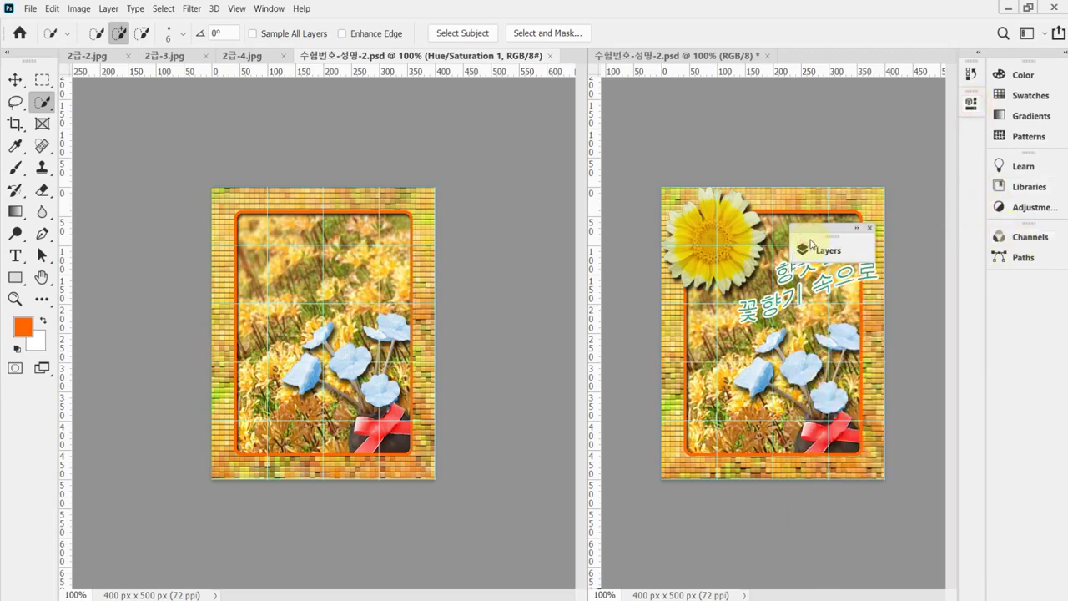
left_click_drag(810, 243, 1013, 287)
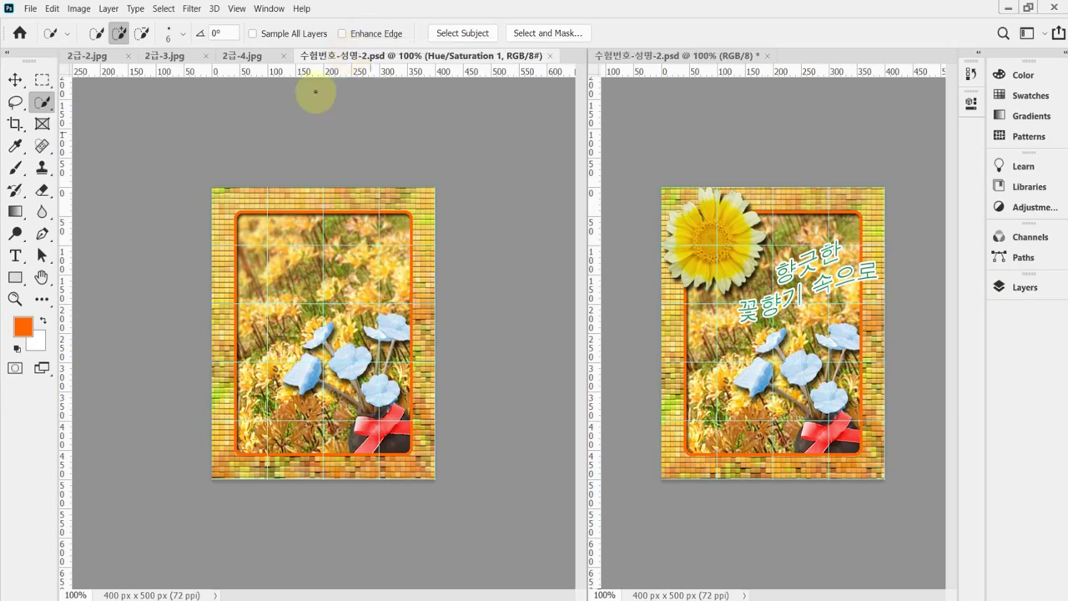
Step: Select the whole yellow-and-white daisy in 2급-4.jpg with the Quick Selection tool, using brush sizes 45 and 20
left_click(241, 55)
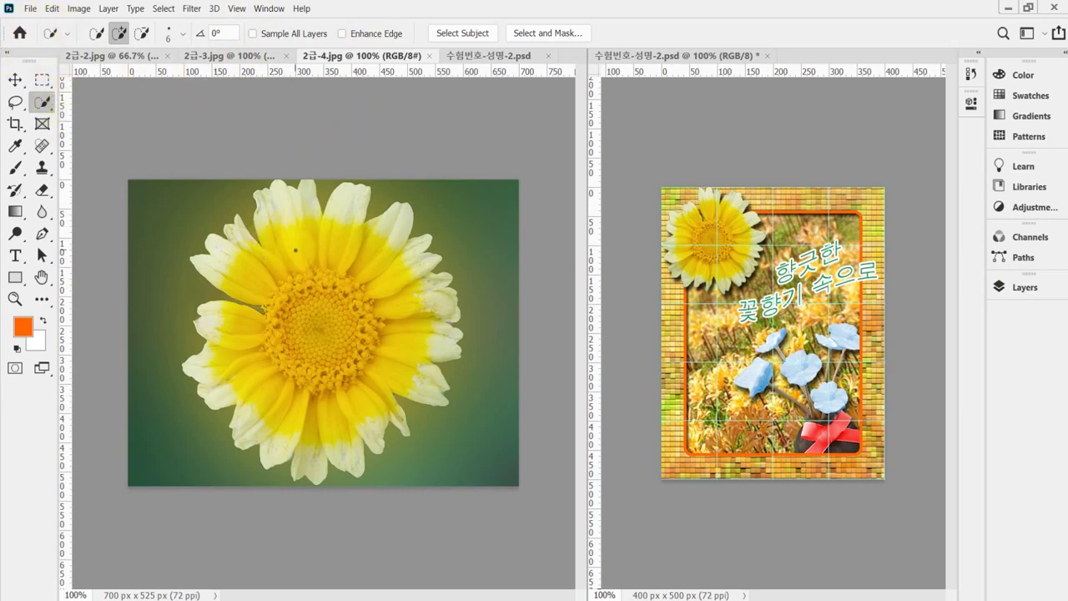
key("bracketright")
key("bracketright")
key("bracketright")
key("bracketright")
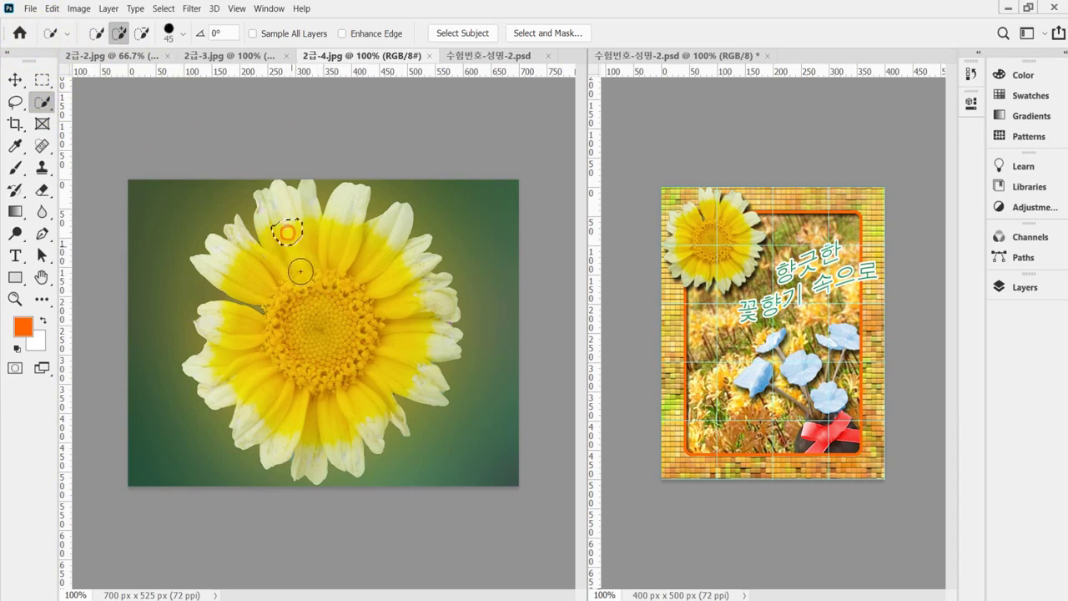
mouse_move(287, 235)
left_mouse_down()
mouse_move(342, 350)
mouse_move(275, 359)
mouse_move(352, 295)
mouse_move(381, 298)
mouse_move(381, 364)
left_mouse_up()
key("bracketleft")
key("bracketleft")
key("bracketleft")
key("bracketleft")
key("bracketleft")
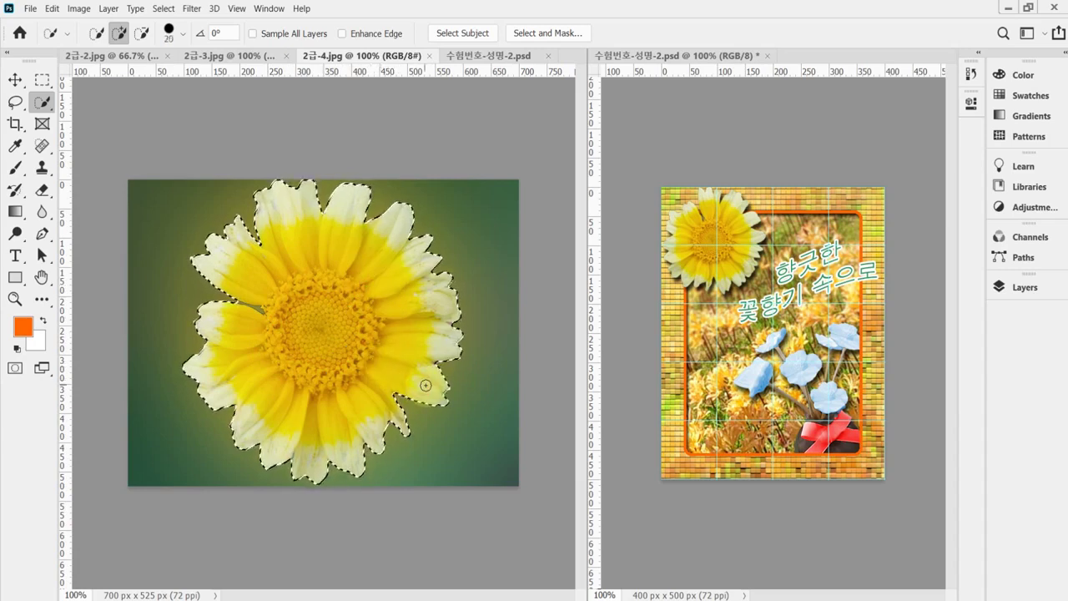
left_click(425, 383)
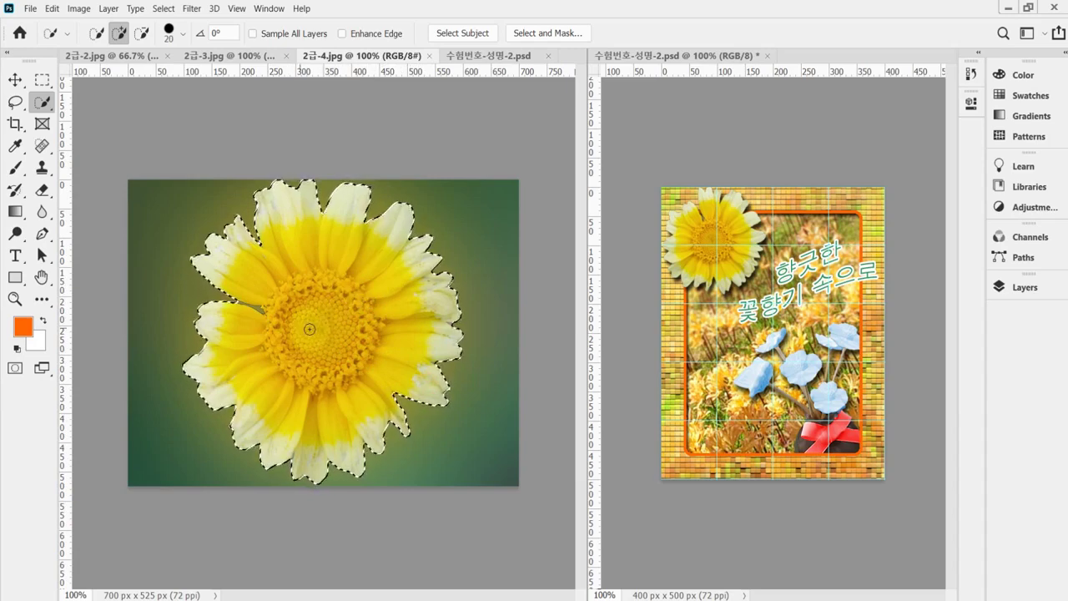
Step: Subtract the narrow green gap between the daisy's left petals from the selection, using a size 3 brush
scroll(276, 318, "up", 2)
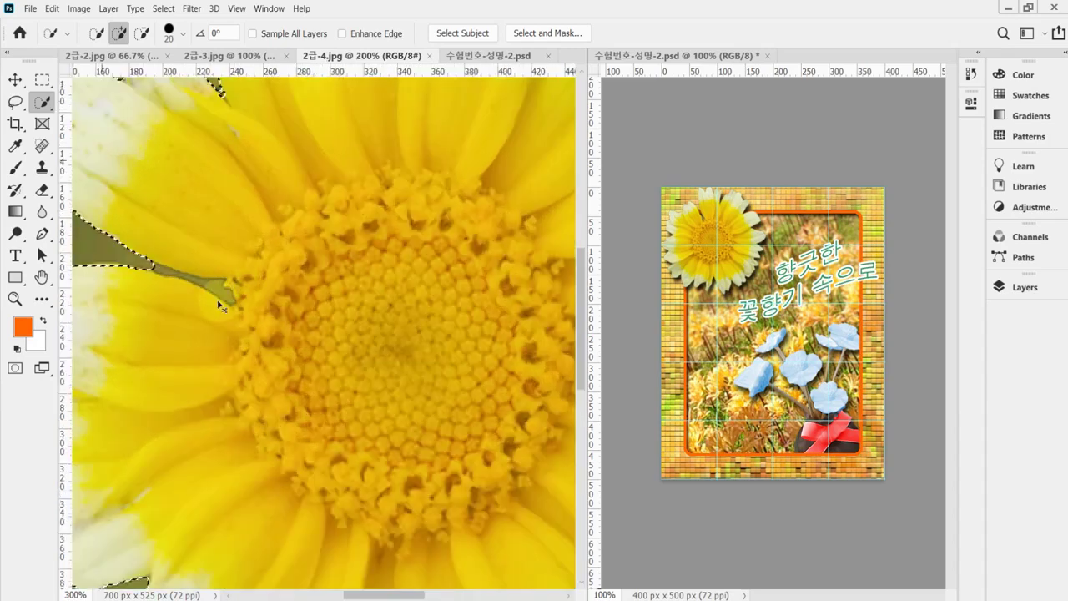
key("bracketleft")
key("bracketleft")
key("bracketleft")
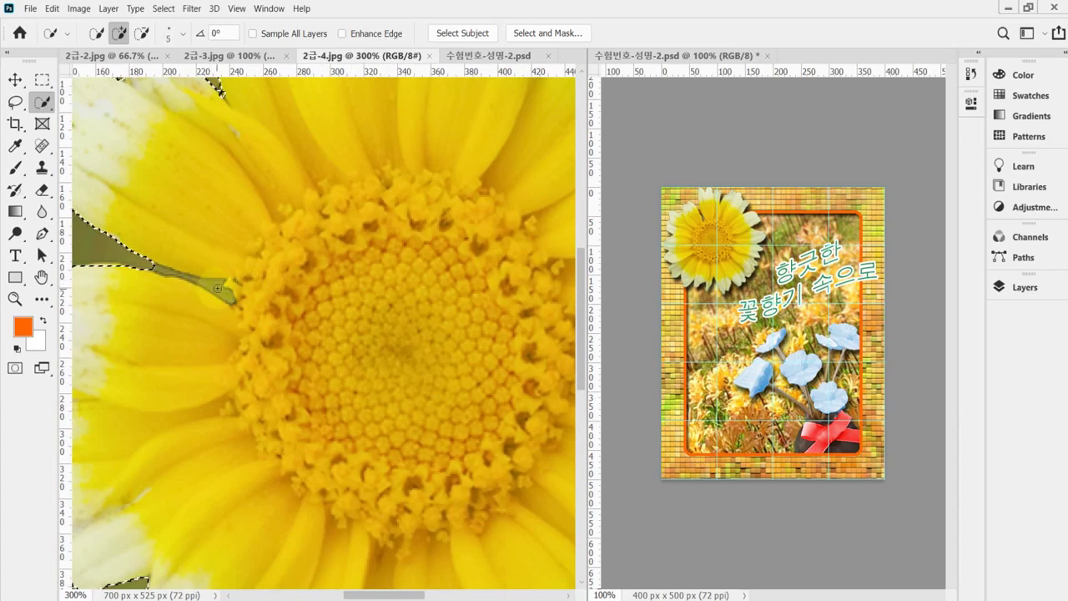
key("bracketleft")
key("bracketleft")
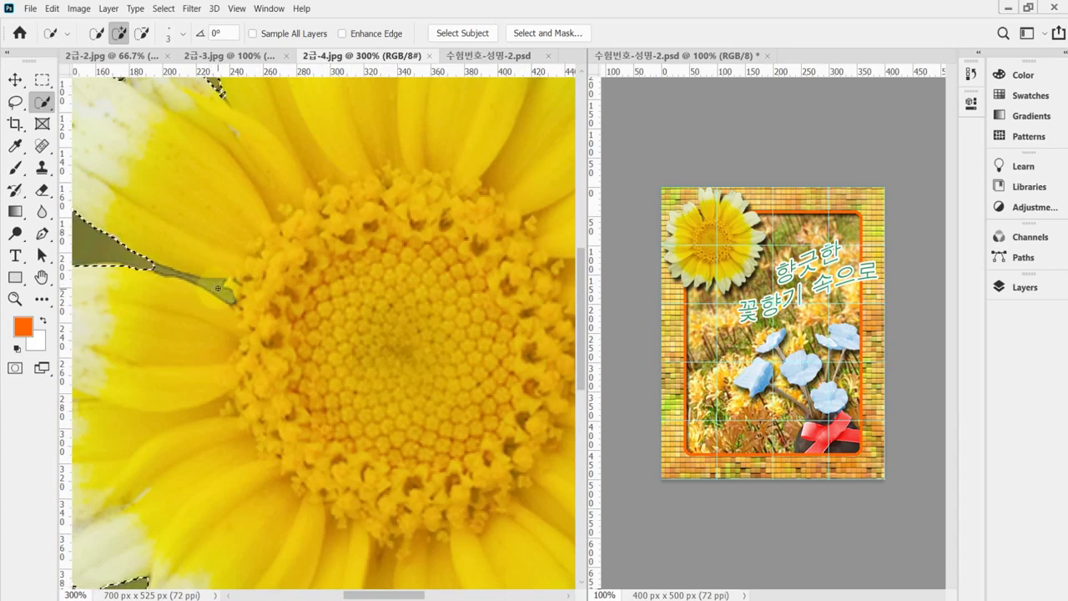
left_click_drag(218, 288, 150, 263)
key("alt")
scroll(333, 351, "down", 4)
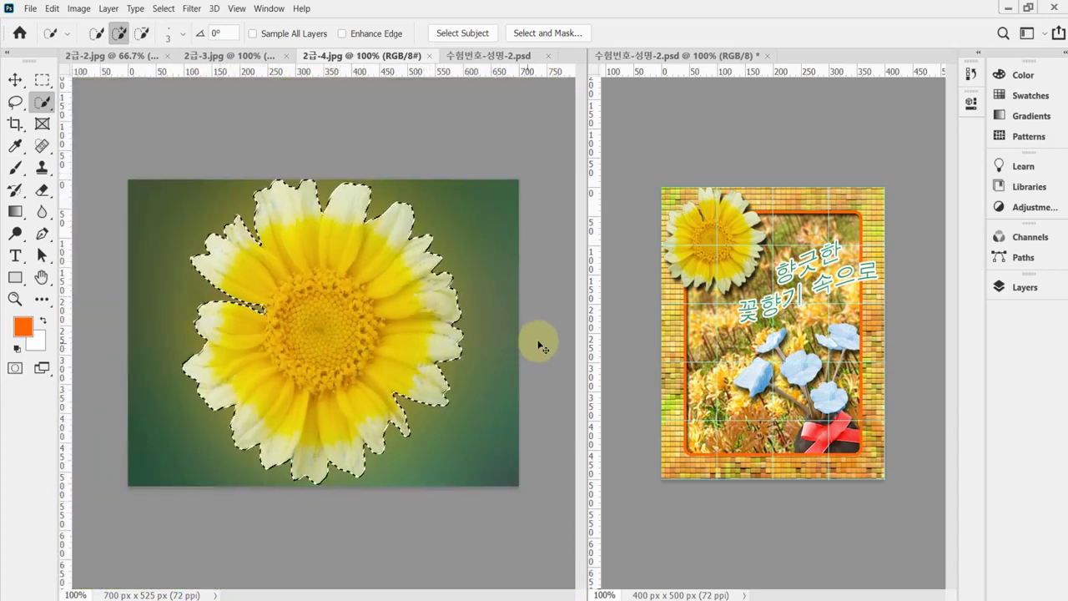
Step: Copy the selected daisy into the framed composition's upper-left corner, scaled to about 37%, on a layer above the frame
left_click(490, 55)
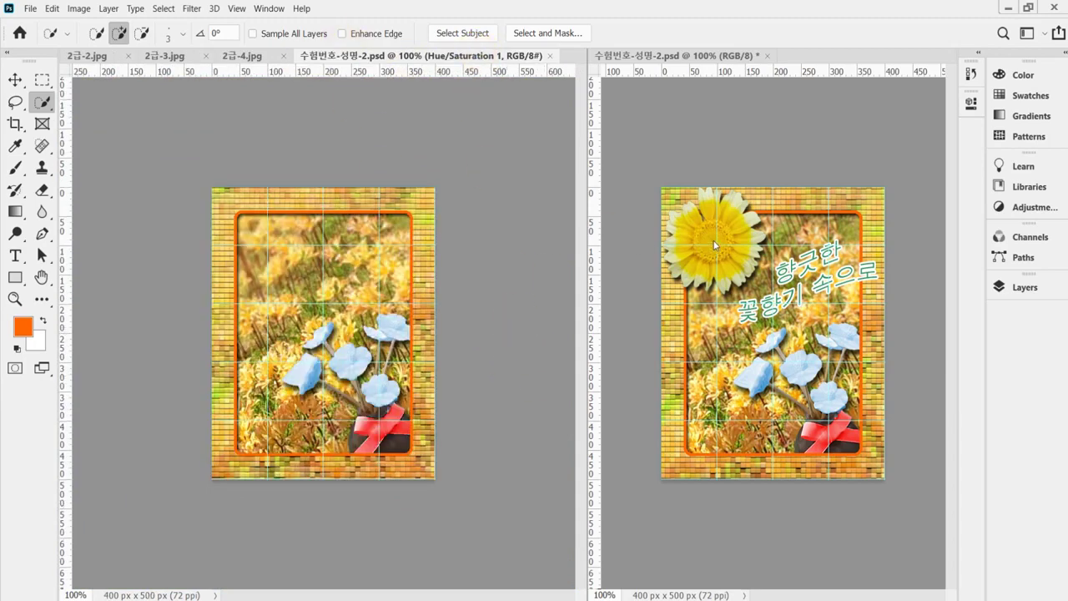
key("ctrl+v")
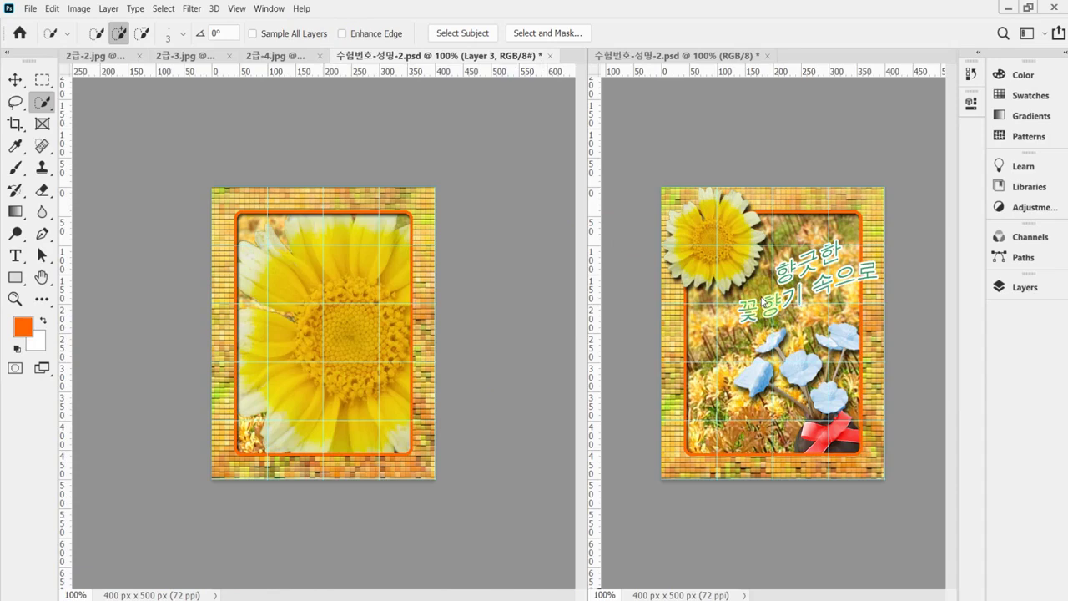
key("ctrl+t")
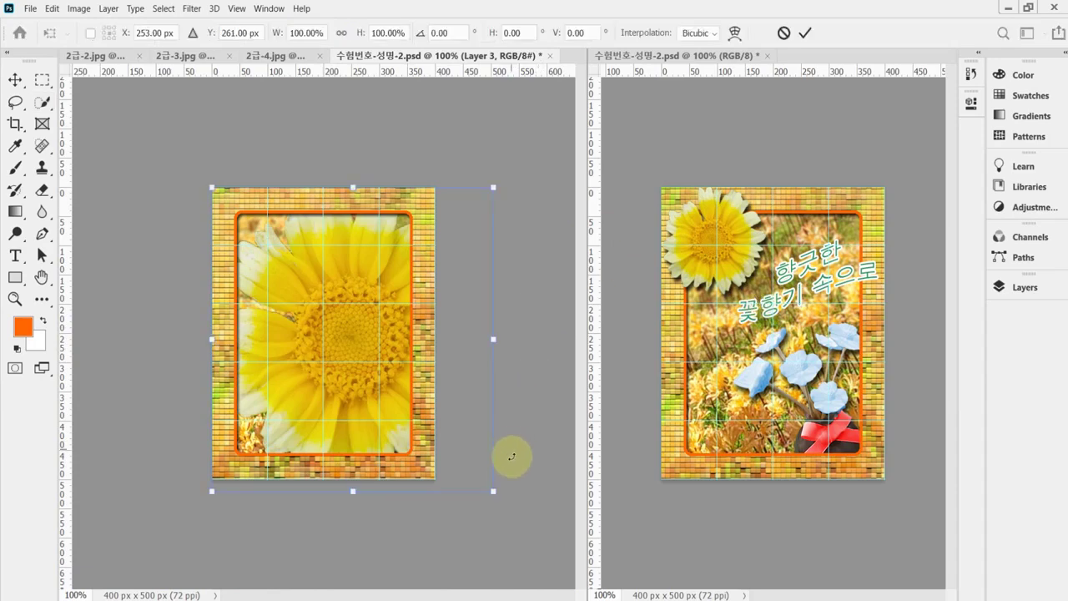
left_click_drag(493, 487, 324, 284)
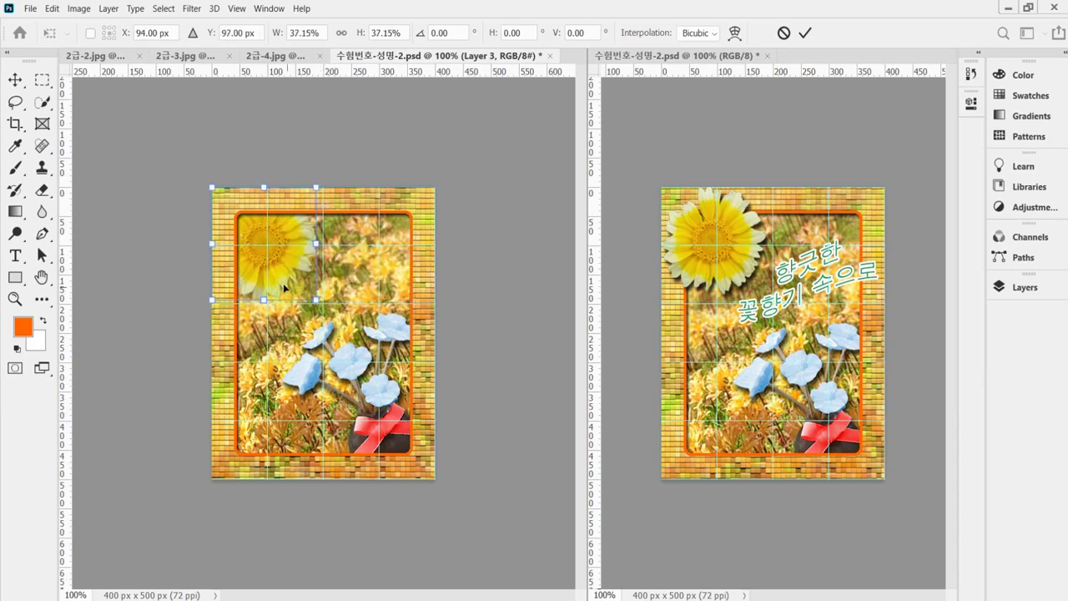
left_click_drag(284, 288, 261, 260)
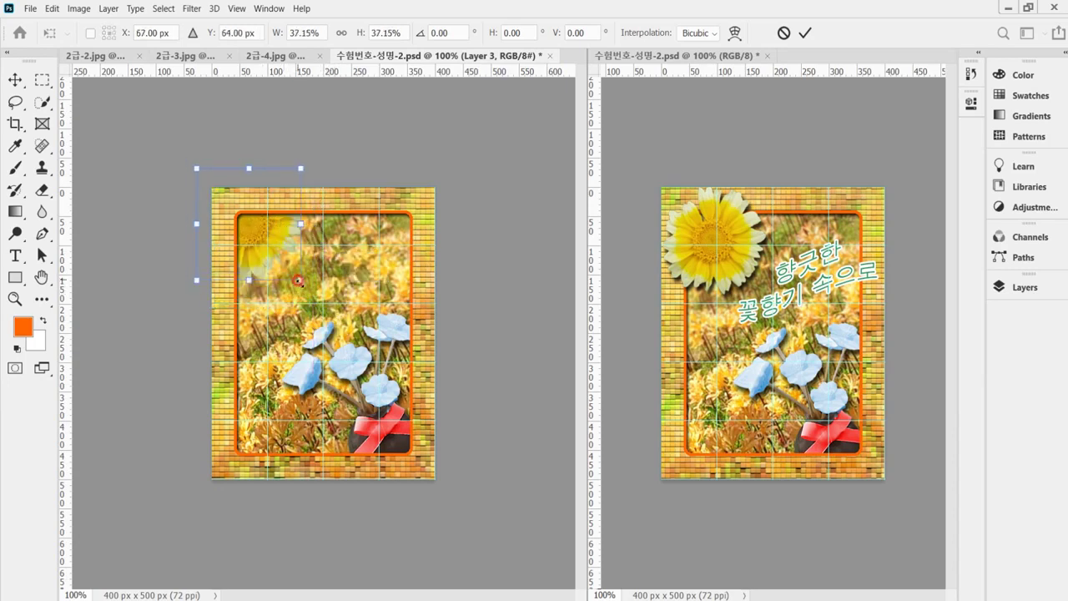
key("Return")
key("w")
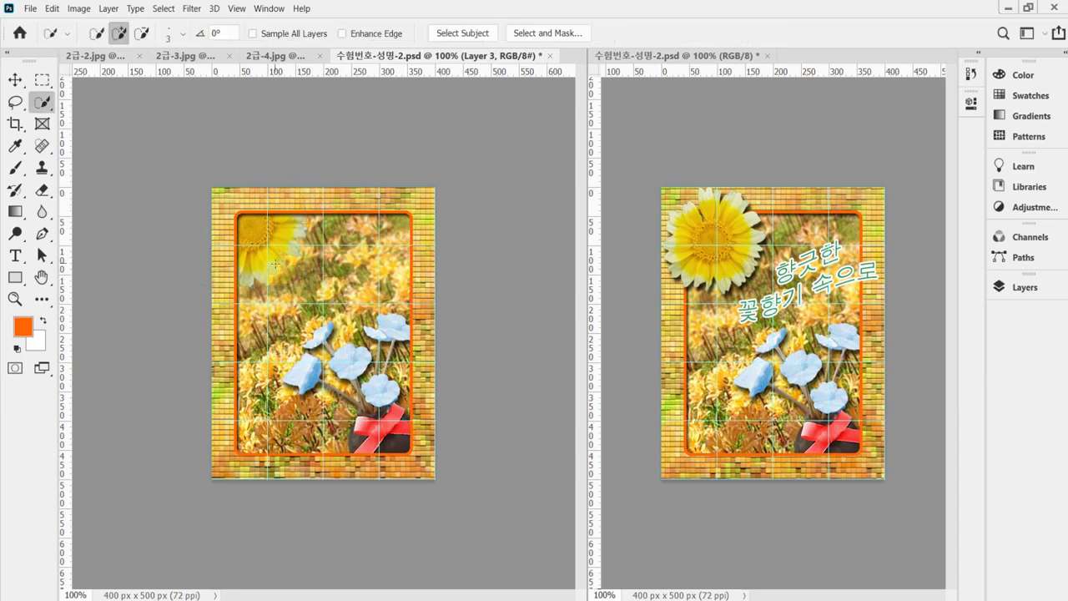
key("ctrl+bracketright")
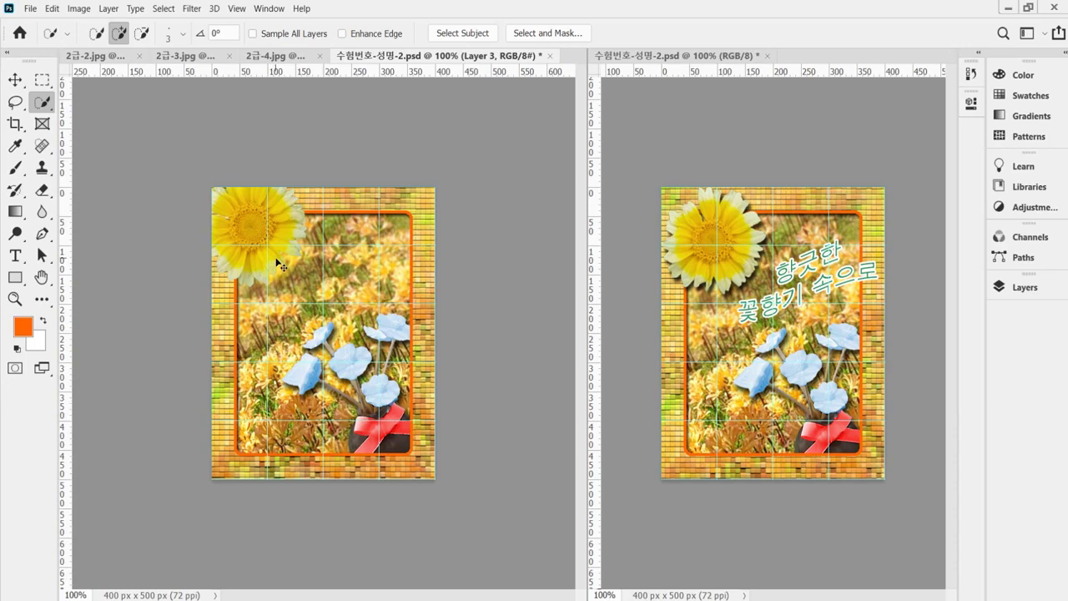
Step: Rotate the daisy about 56°, scale it to about 94% over the frame's upper-left corner, and save the document
key("ctrl+t")
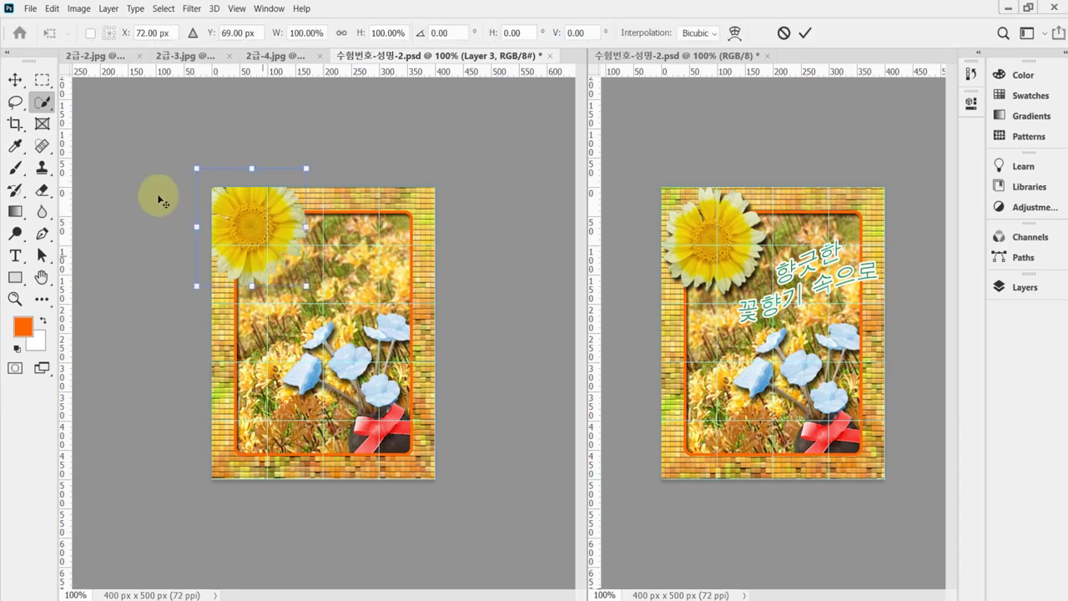
left_click_drag(273, 218, 286, 243)
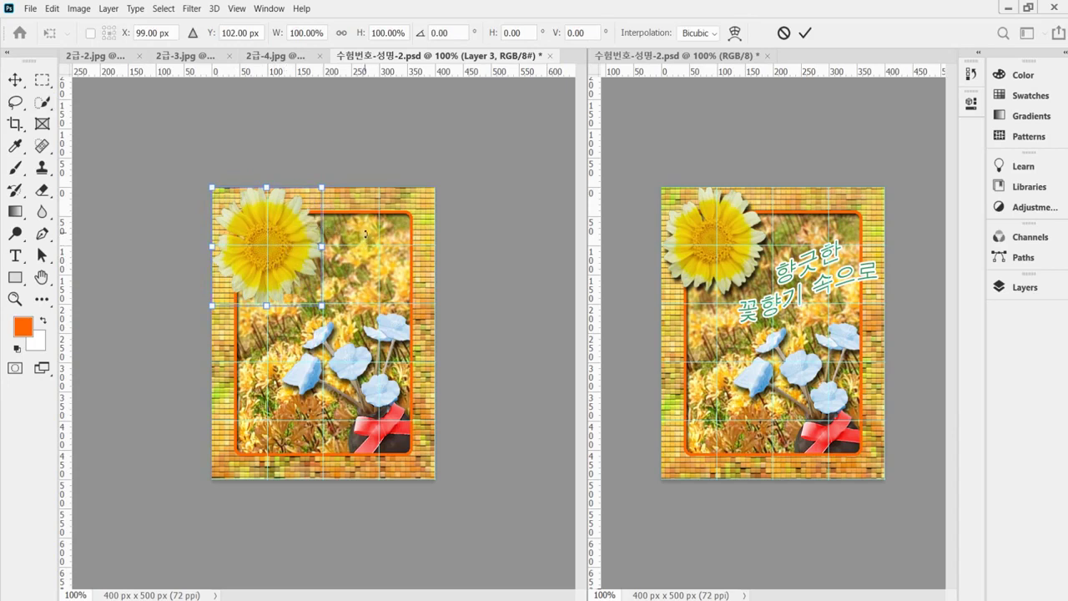
left_click_drag(364, 236, 275, 257)
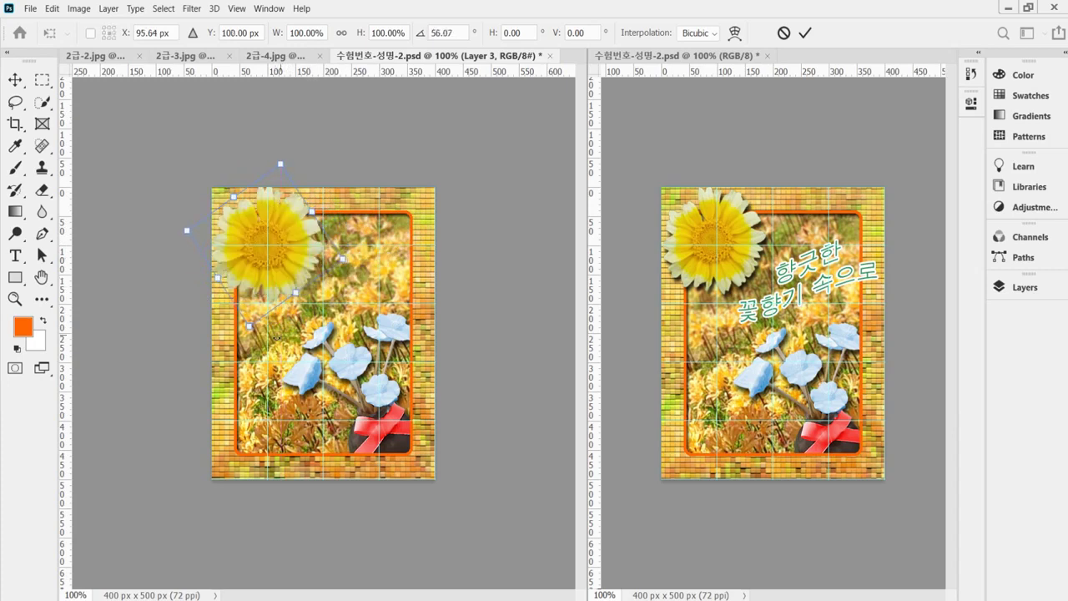
left_click_drag(246, 324, 245, 314)
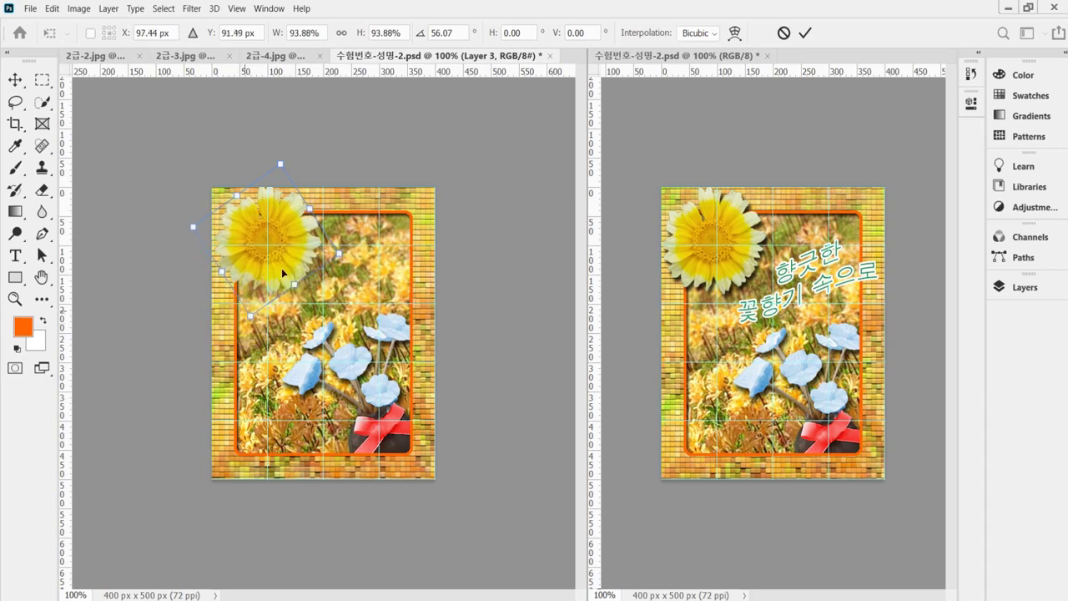
left_click_drag(282, 262, 282, 265)
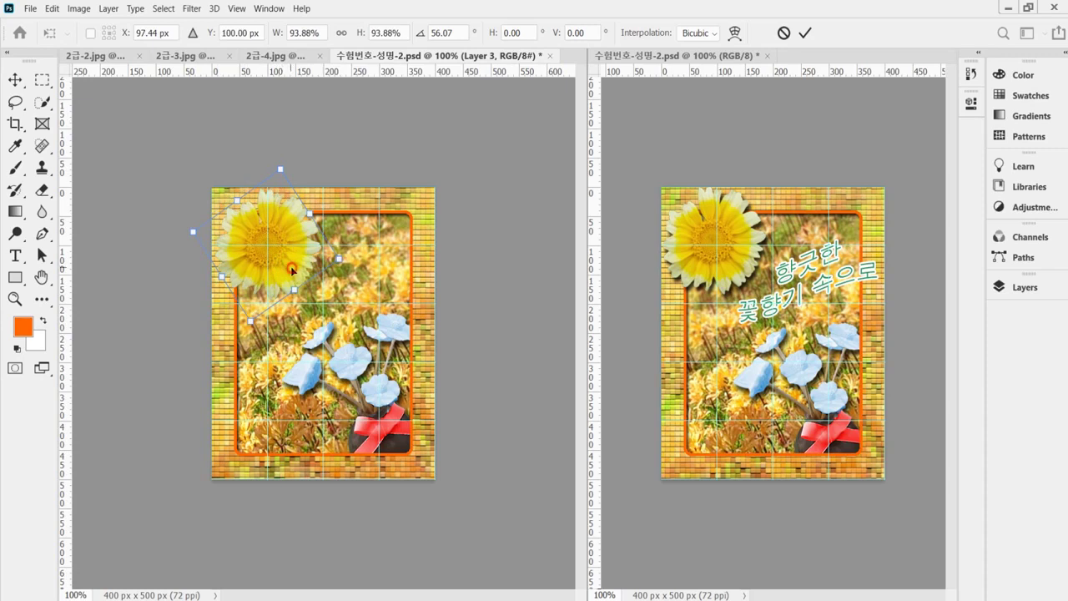
key("Return")
key("w")
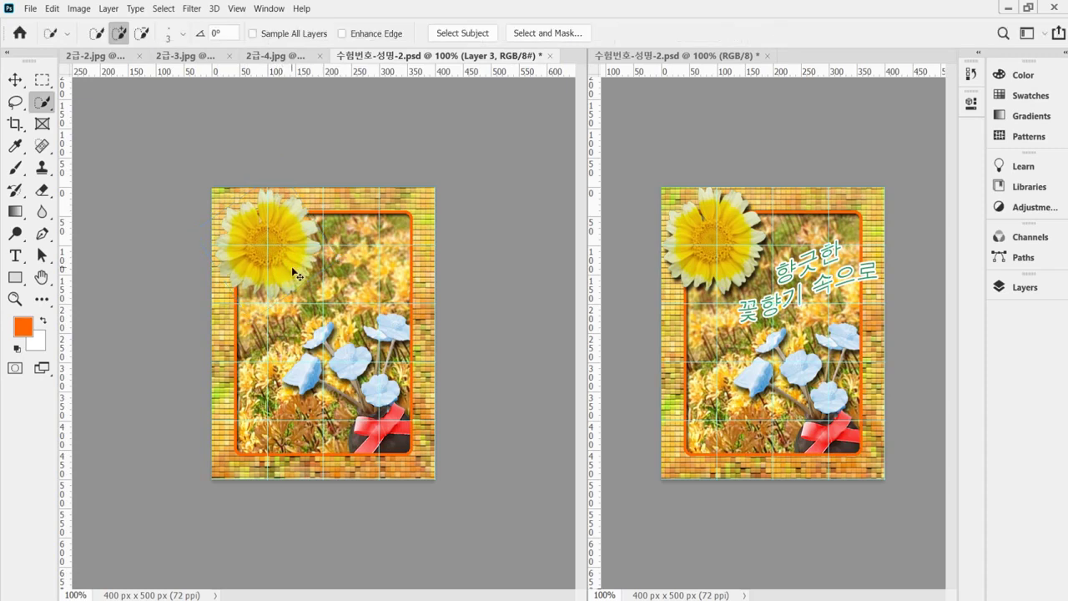
key("ctrl+s")
left_click(631, 499)
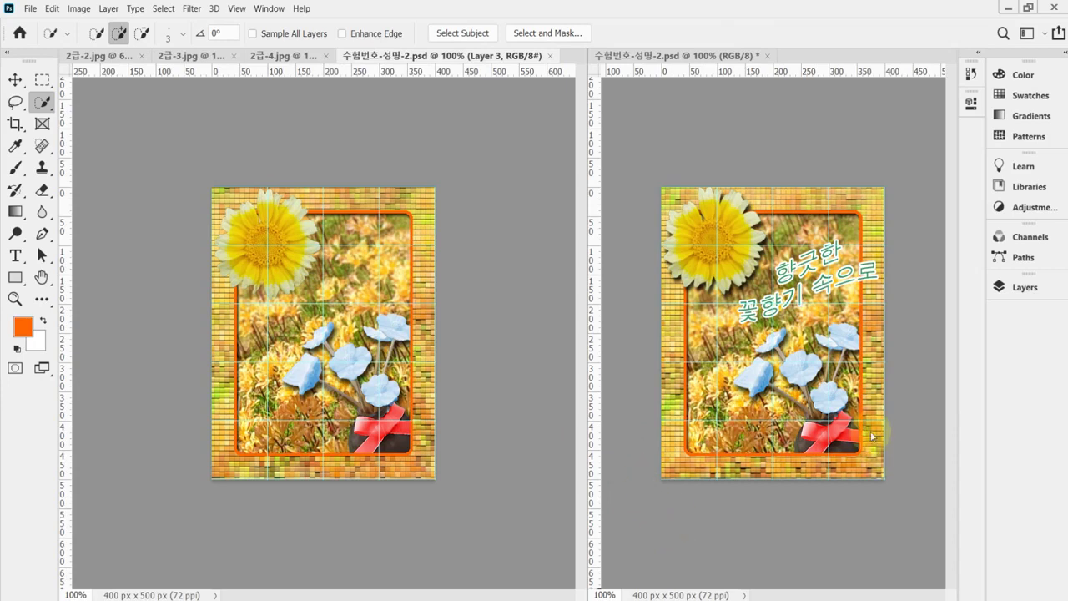
Step: Give the daisy on Layer 3 a drop shadow with distance 8 px, spread 0% and size 6 px, and save the document
left_click(1021, 285)
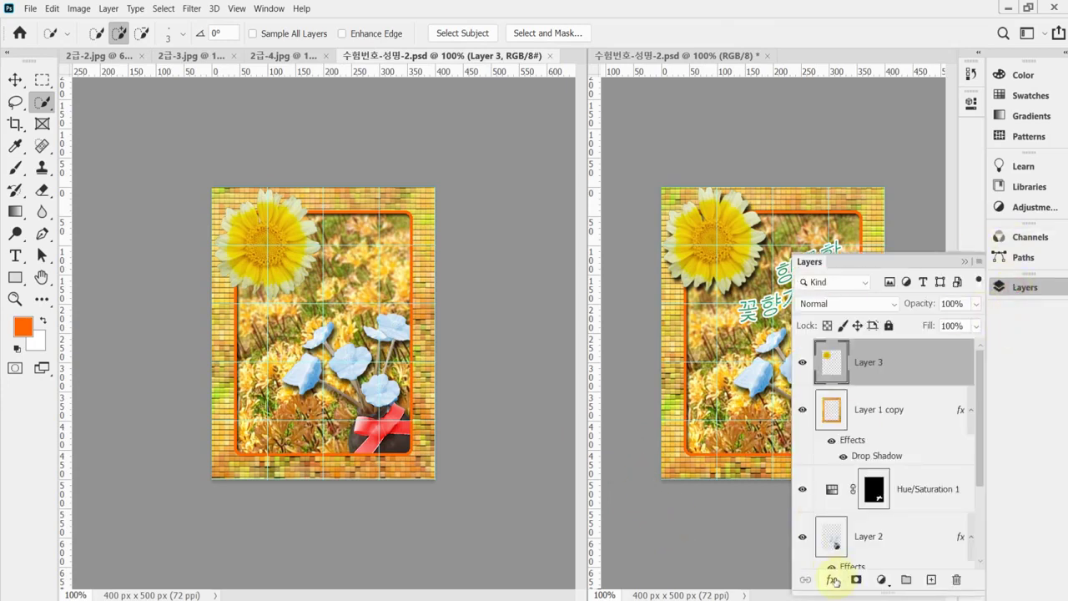
left_click(832, 578)
left_click(832, 579)
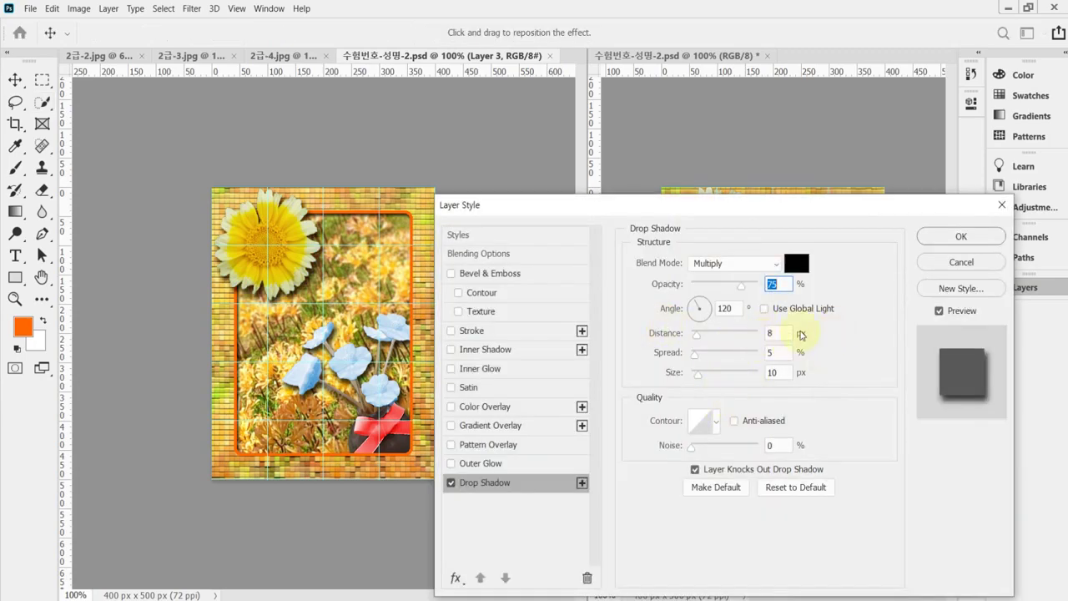
left_click(784, 333)
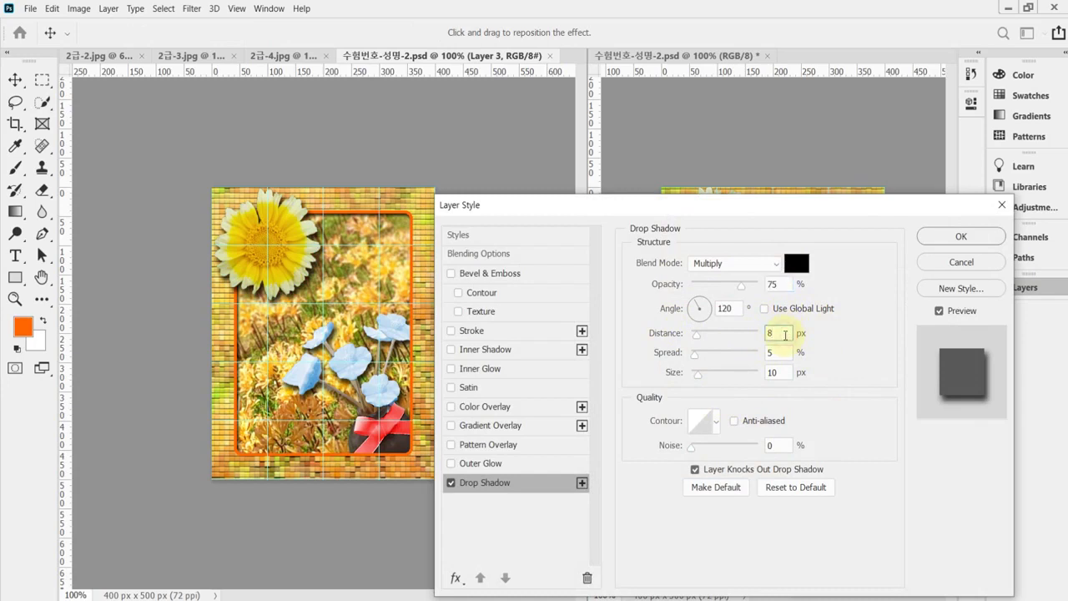
double_click(784, 332)
key("Tab")
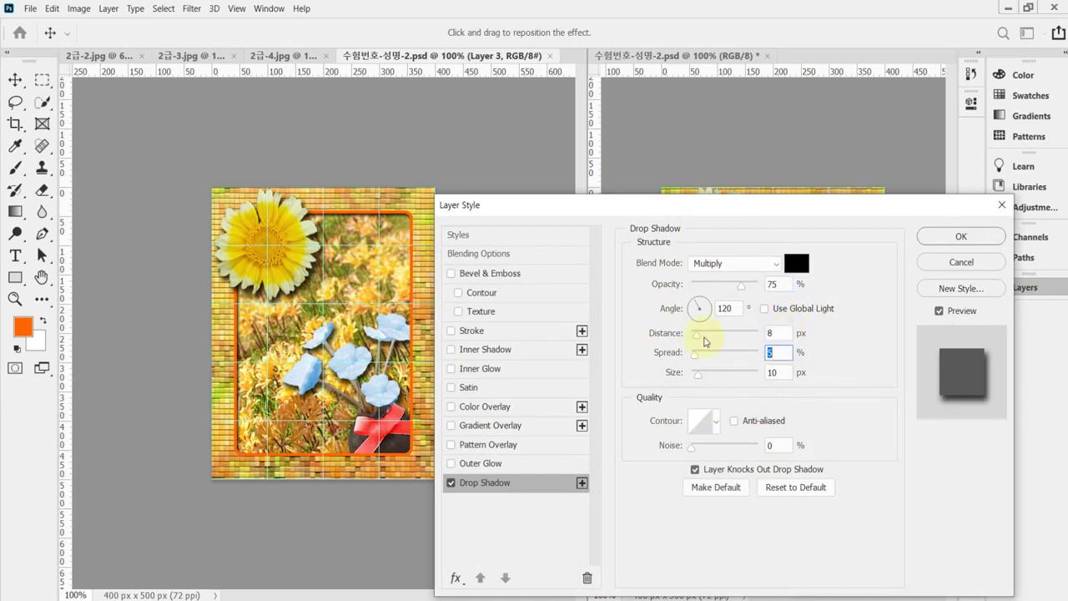
type("0")
key("Tab")
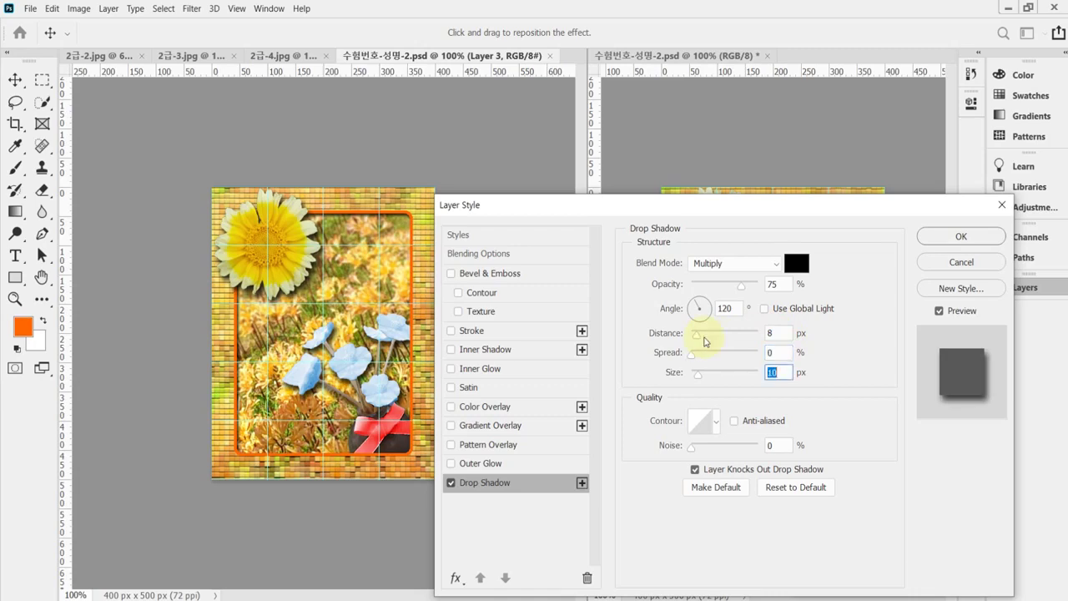
type("6")
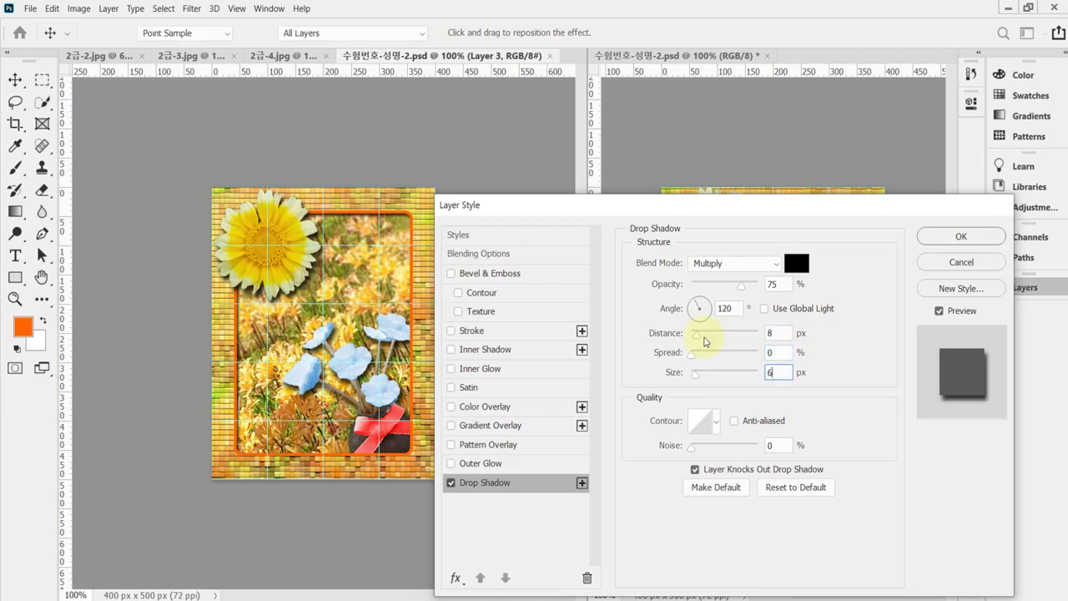
key("Return")
key("ctrl+s")
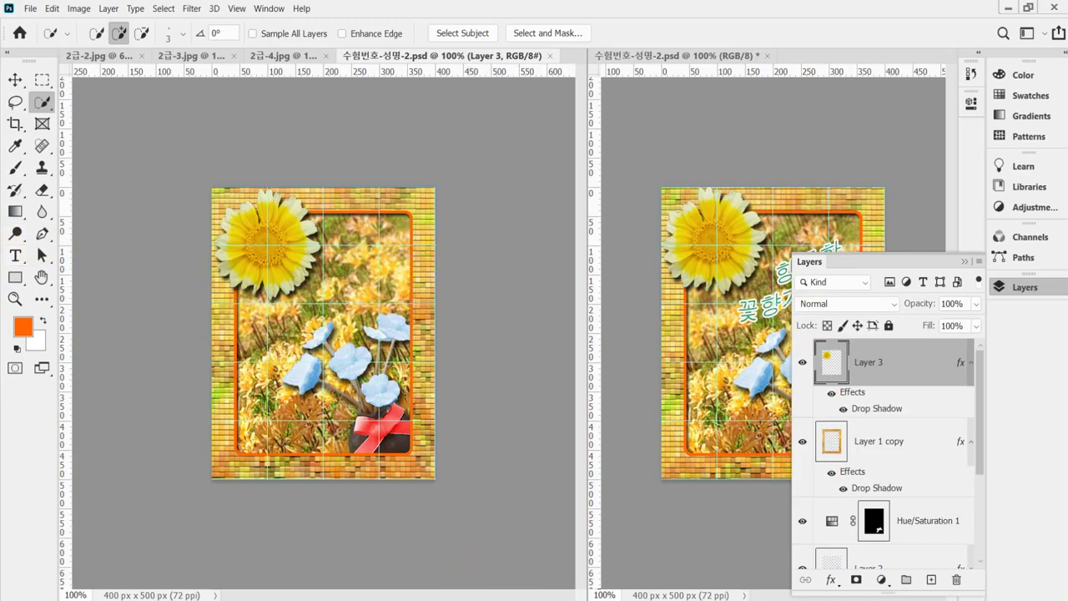
Step: Check the text-effect conditions for exam question 2 in the Acrobat Reader document, and return to Photoshop
key("alt+Tab")
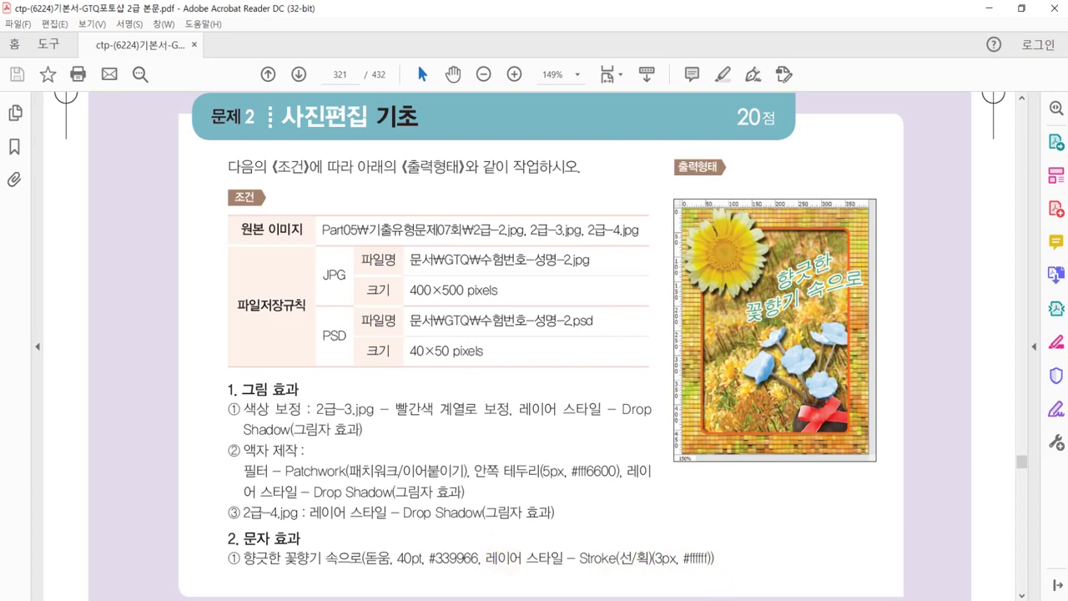
key("alt+Tab")
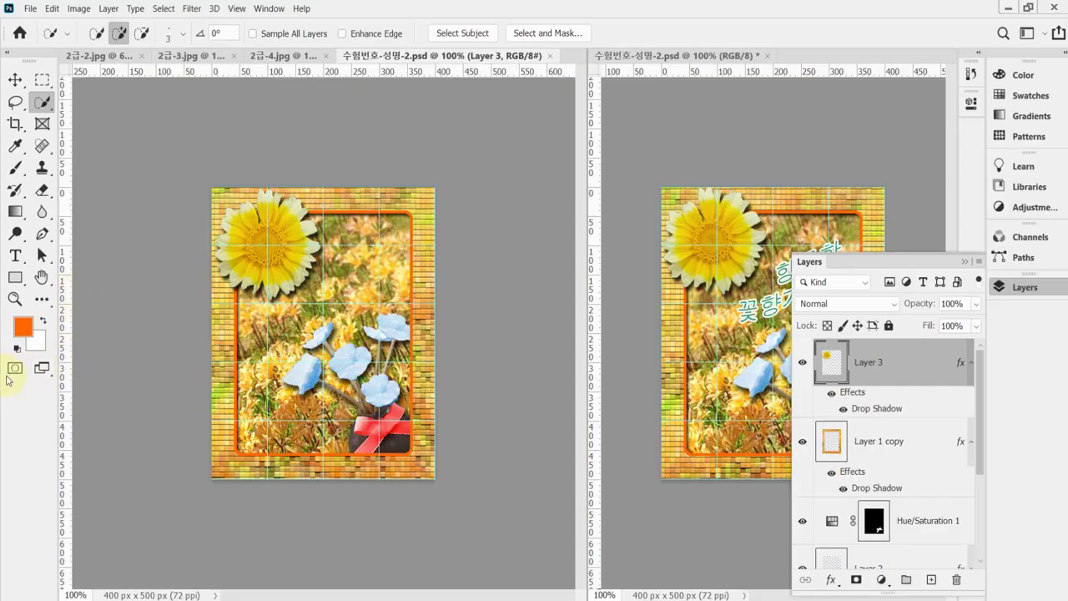
Step: Start a horizontal text layer just below the daisy, with the font 돋움 at 40 pt
left_click(15, 255)
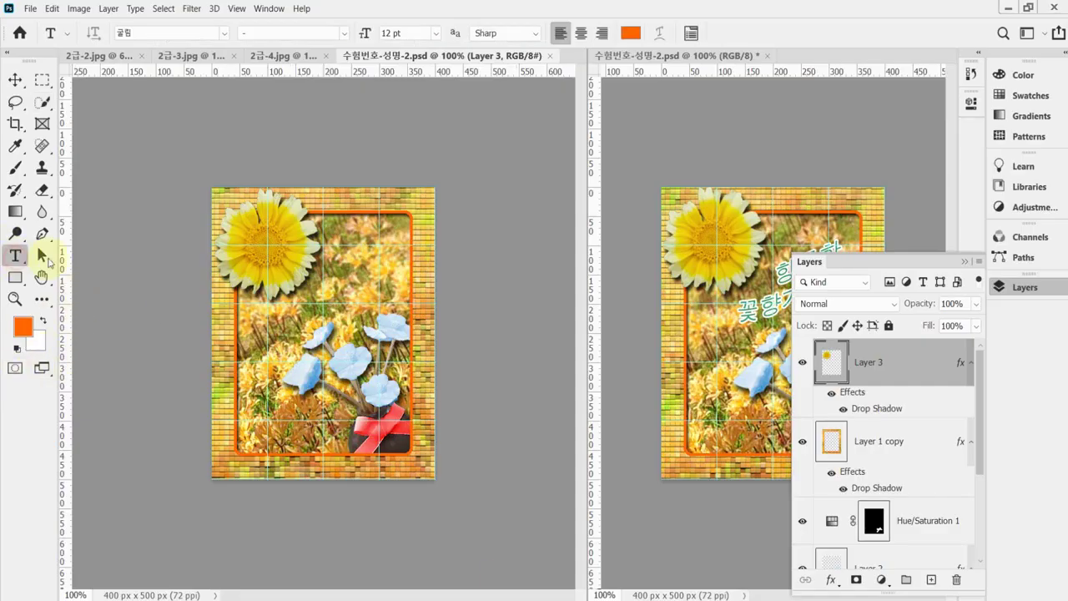
left_click(271, 302)
left_click(223, 34)
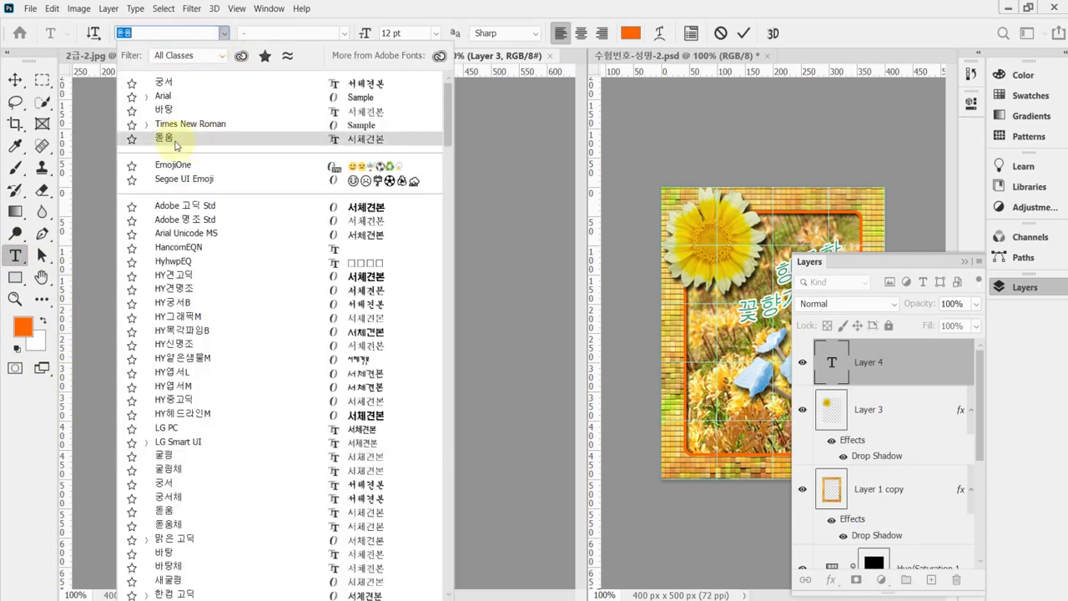
left_click(171, 139)
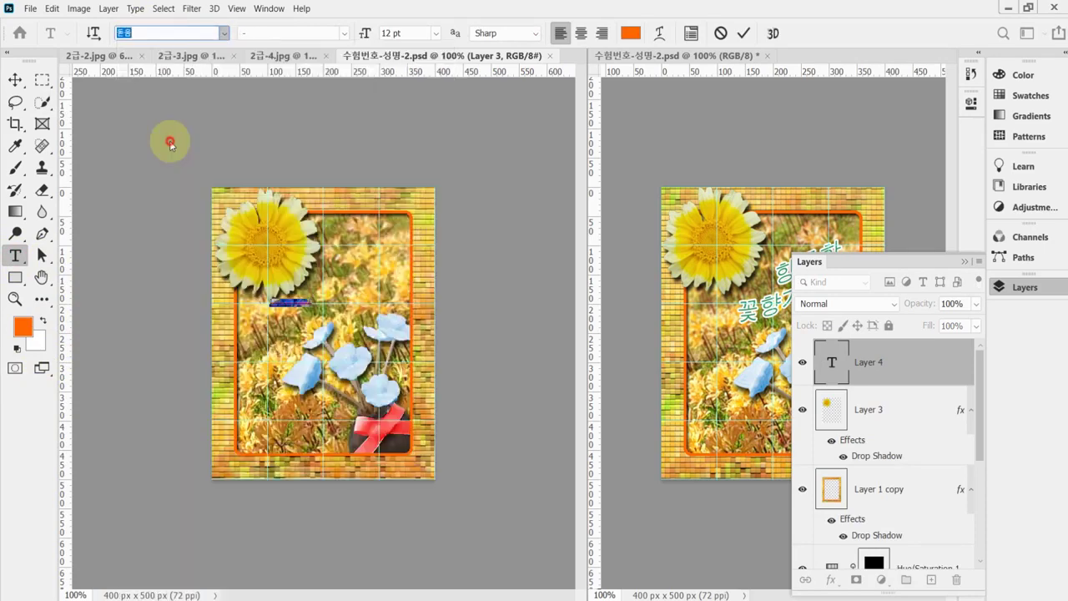
left_click(407, 33)
type("40")
key("Return")
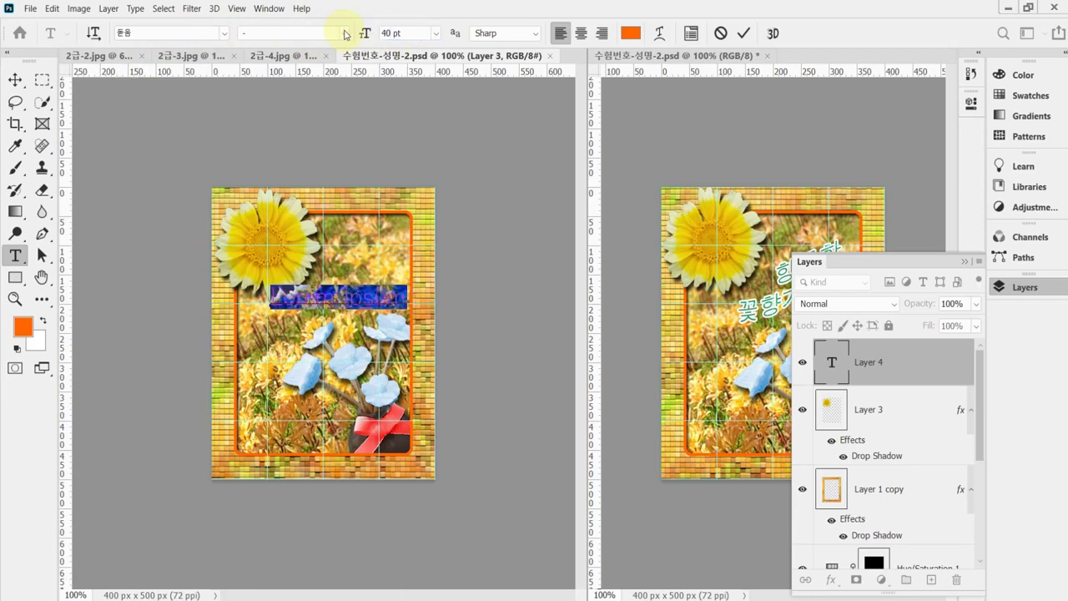
Step: Set the text's anti-aliasing to Strong, centre-align it, and move the placeholder text to the right, inside the orange frame
left_click(533, 34)
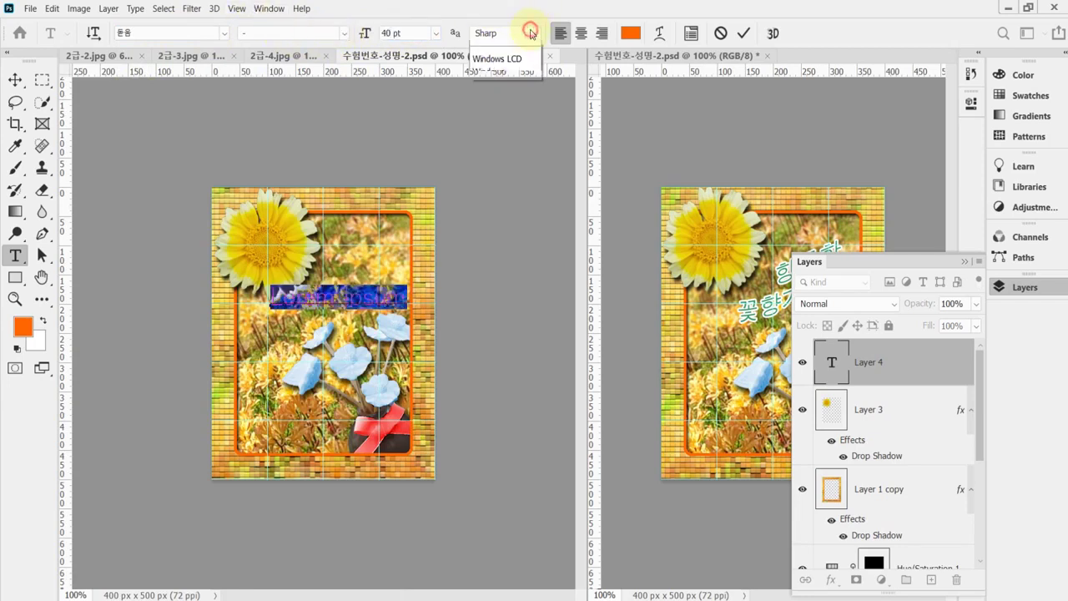
left_click(502, 86)
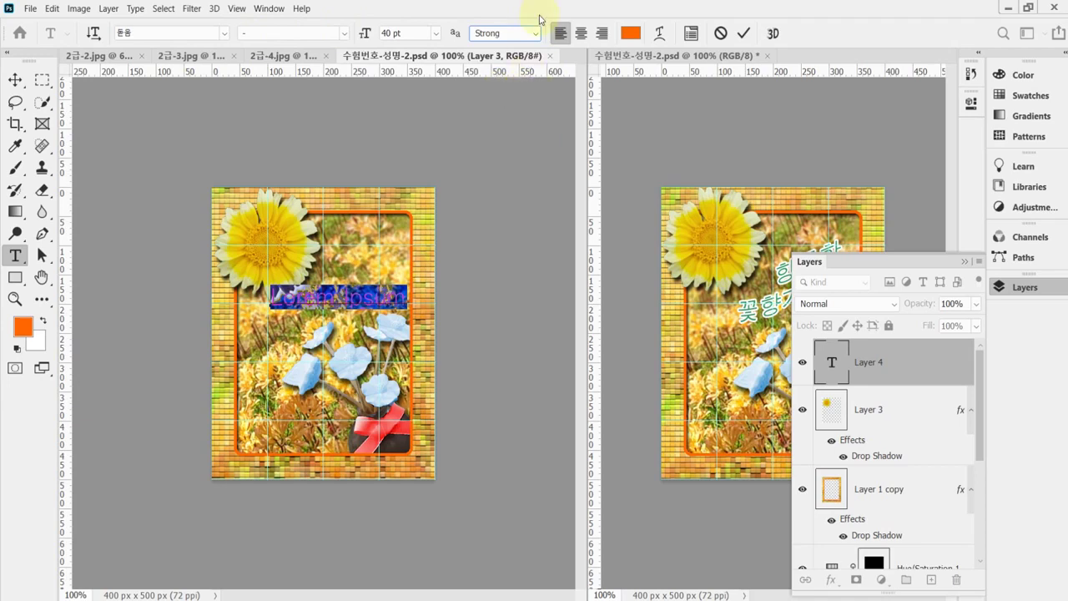
left_click(582, 35)
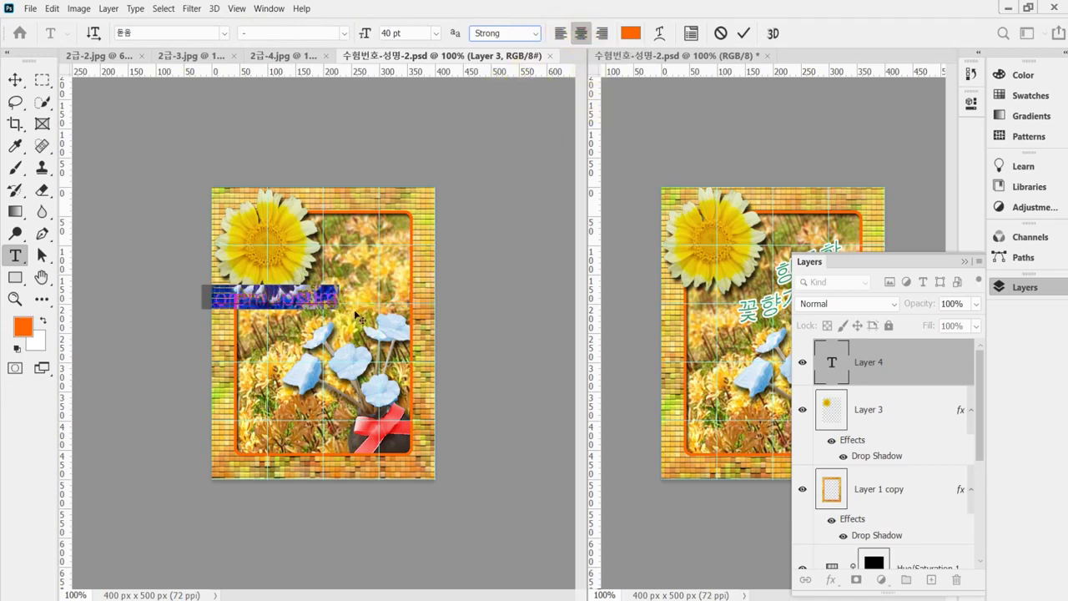
left_click_drag(362, 312, 418, 301)
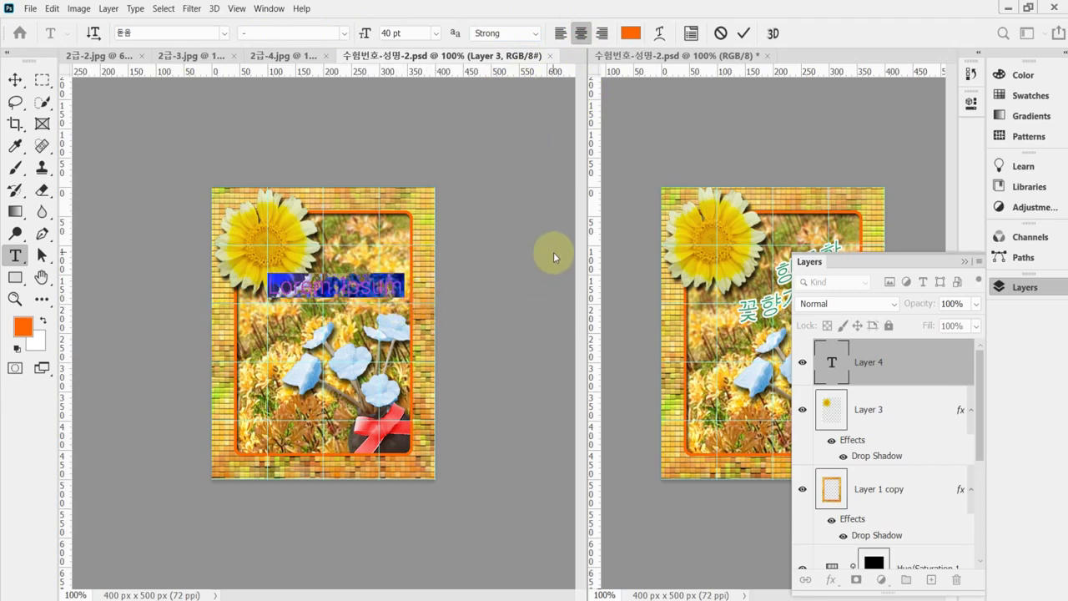
Step: Set the placeholder text's colour to hex 396
left_click(630, 32)
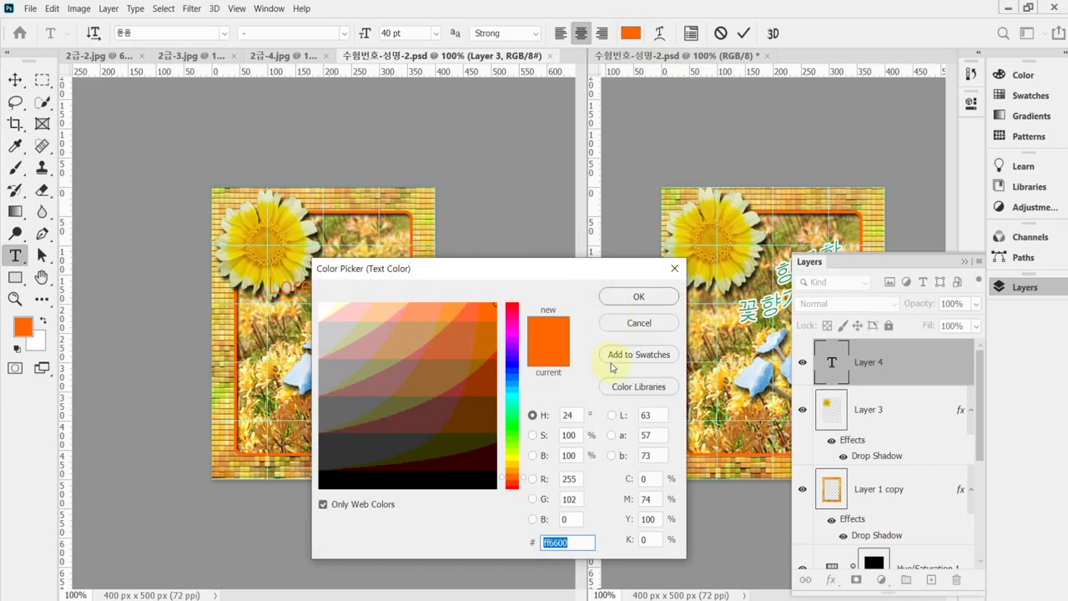
type("396")
key("Return")
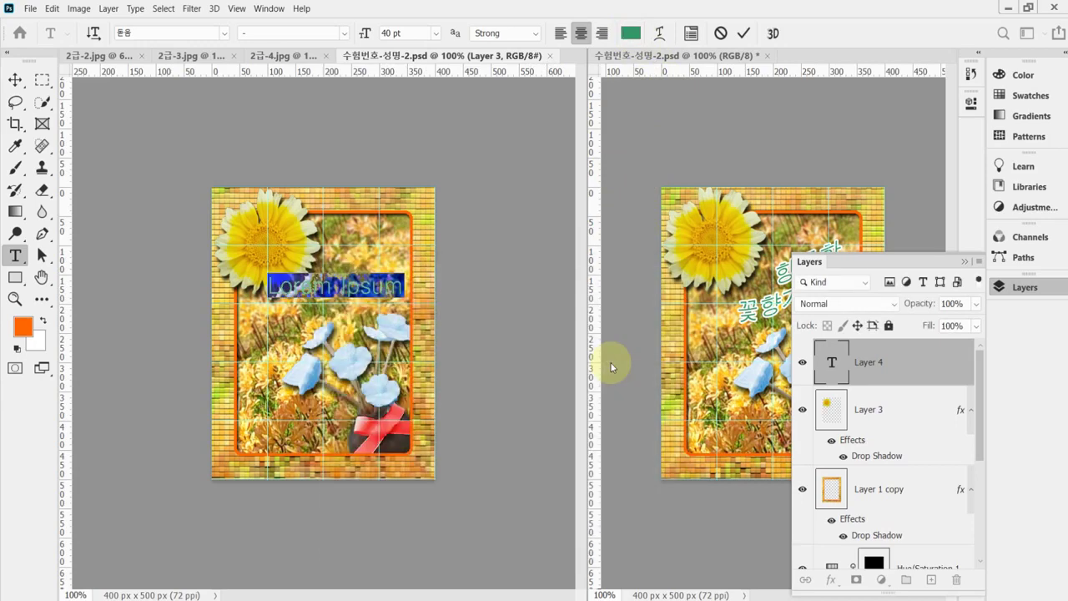
Step: Select the whole placeholder text, switch to Windows Notepad, and select both title lines, "향긋한" and "꽃향기 속으로"
left_click(352, 284)
triple_click(352, 283)
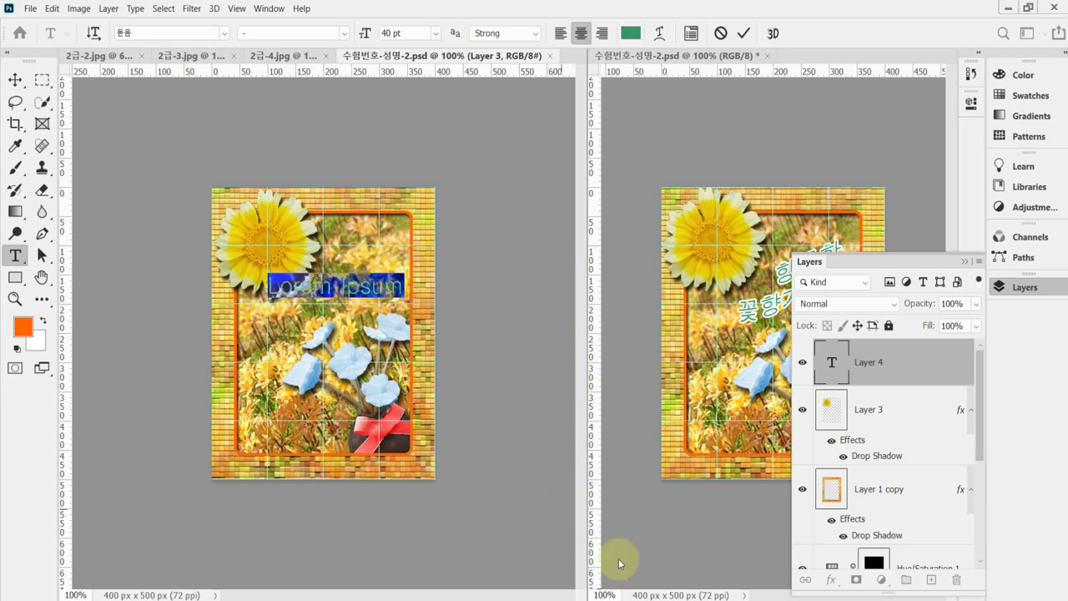
key("alt+Tab")
key("ctrl+a")
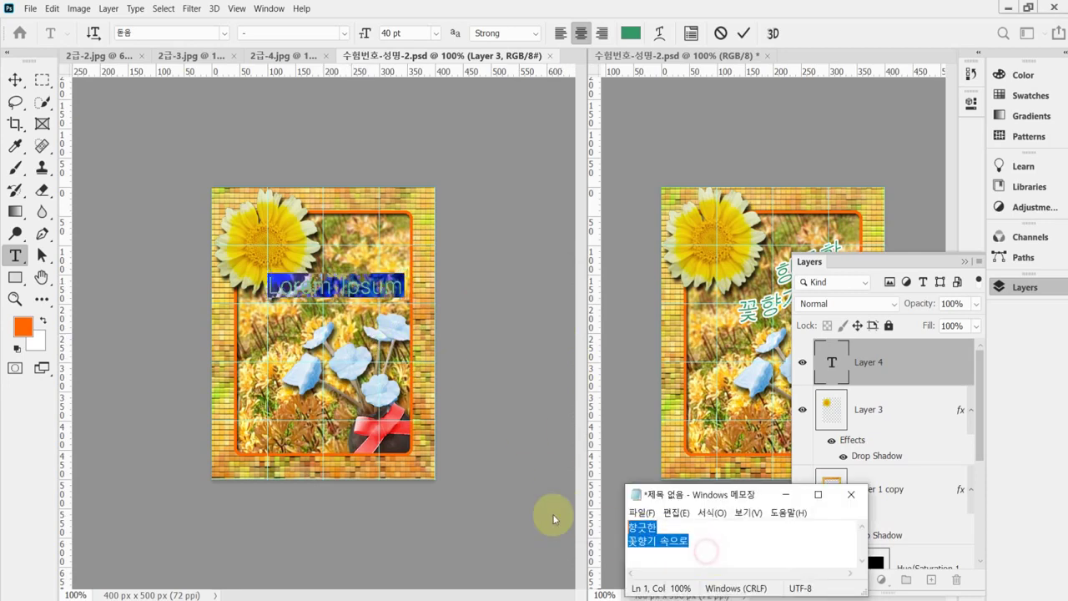
Step: Fill the new text layer with the two copied lines "향긋한" and "꽃향기 속으로" and shift the text slightly right
key("alt+Tab")
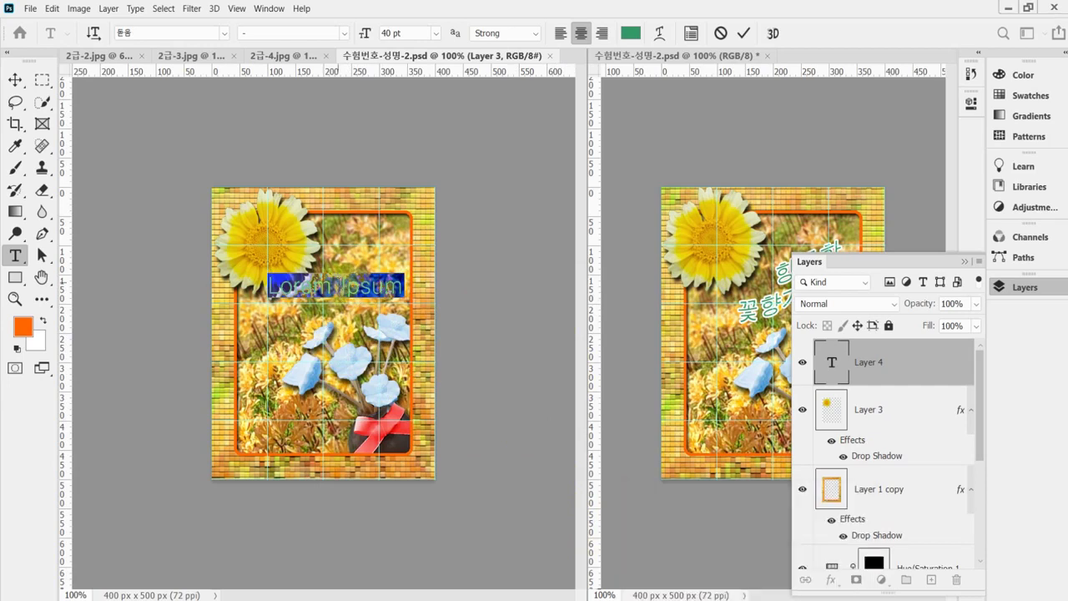
type("향긋한 꽃향기 솔솔~")
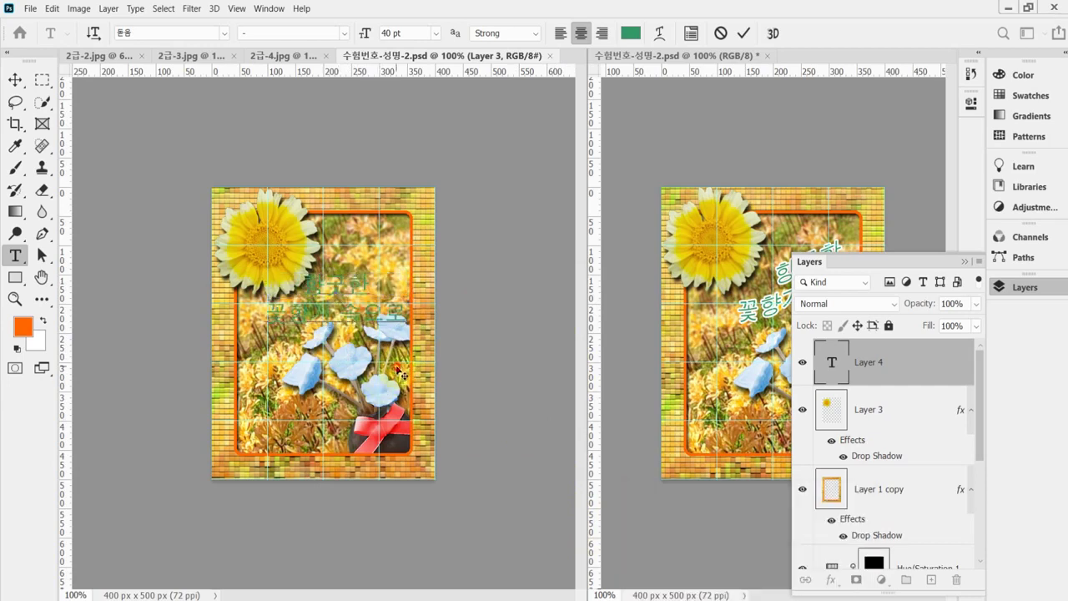
left_click_drag(400, 374, 411, 366)
left_click(484, 546)
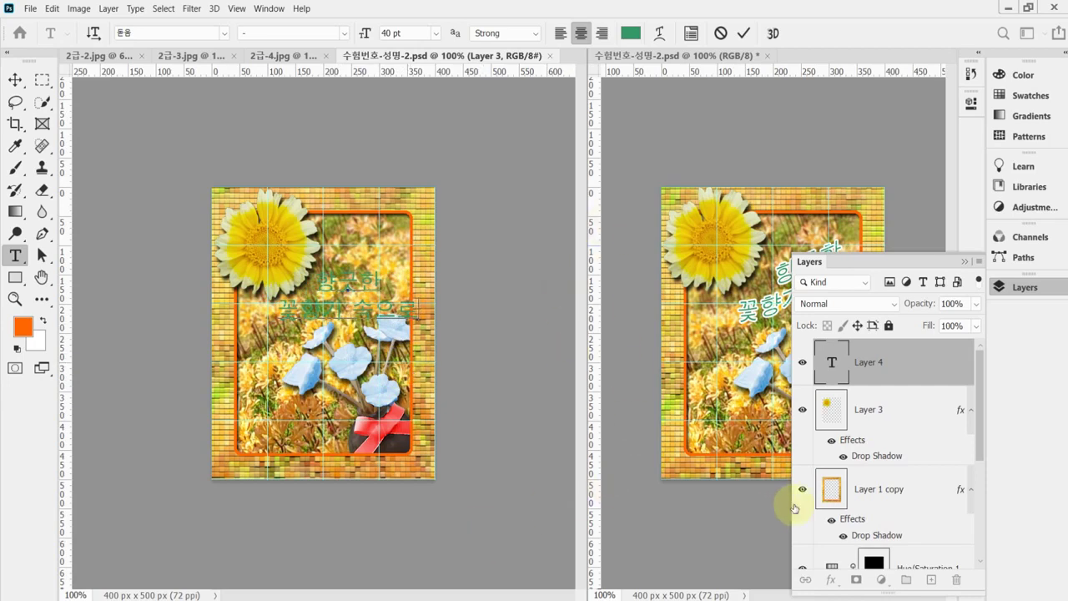
Step: Add a white (#ffffff) outside stroke of 3 px to the "향긋한 꽃향기 속으로" text layer
left_click(828, 582)
left_click(828, 582)
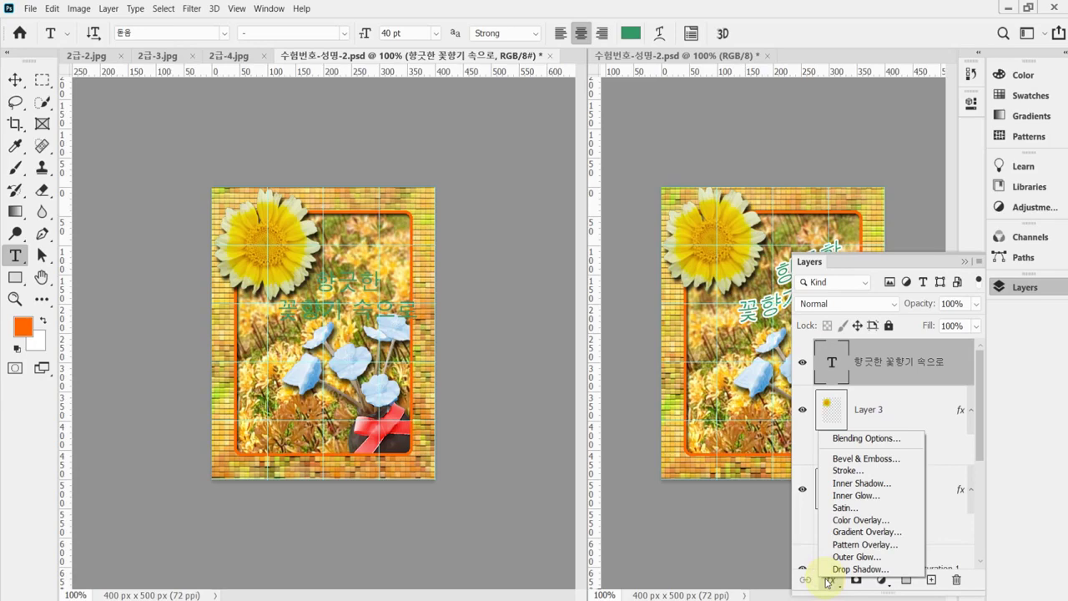
left_click(843, 472)
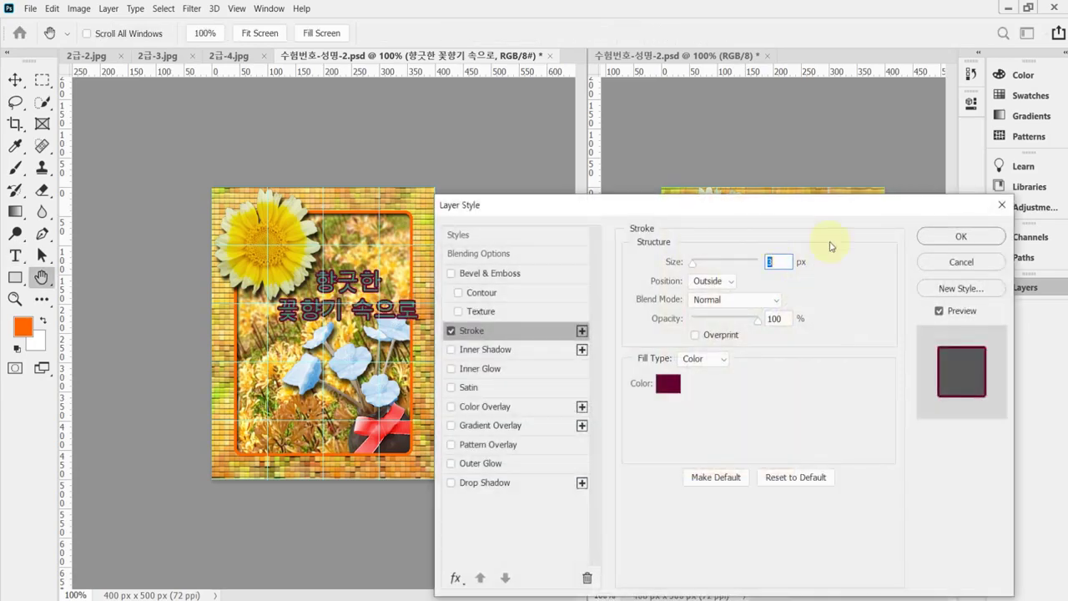
left_click(722, 218)
left_click_drag(722, 218, 774, 196)
left_click(720, 364)
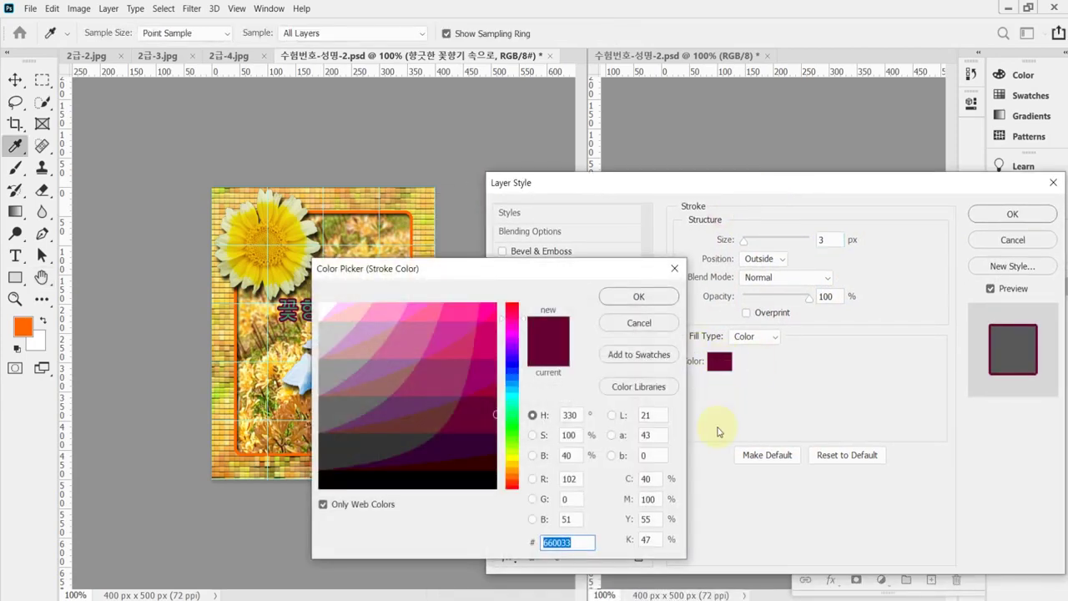
left_click(320, 304)
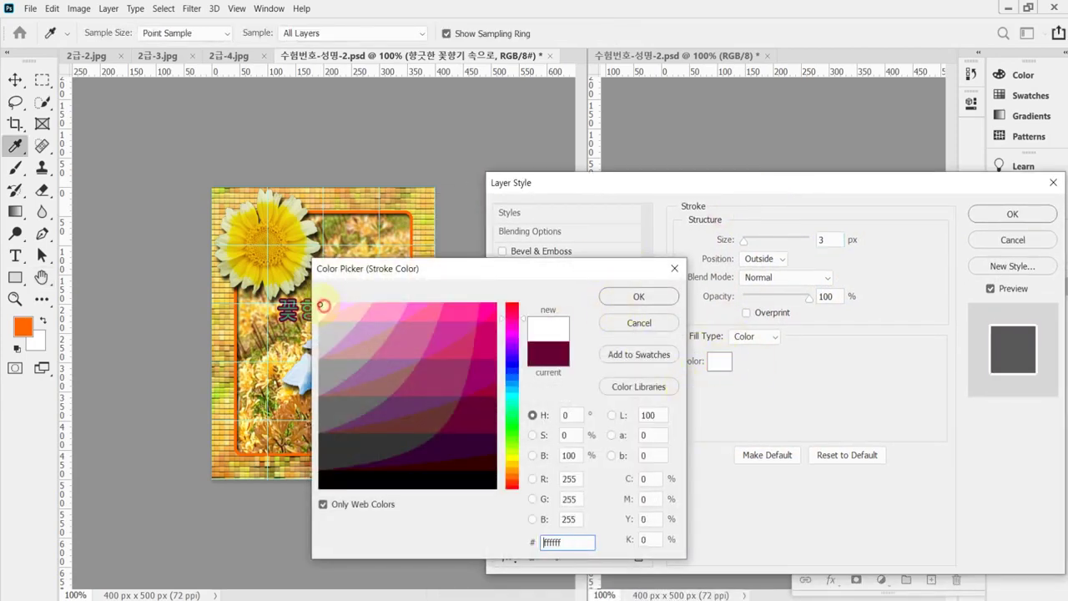
left_click(636, 297)
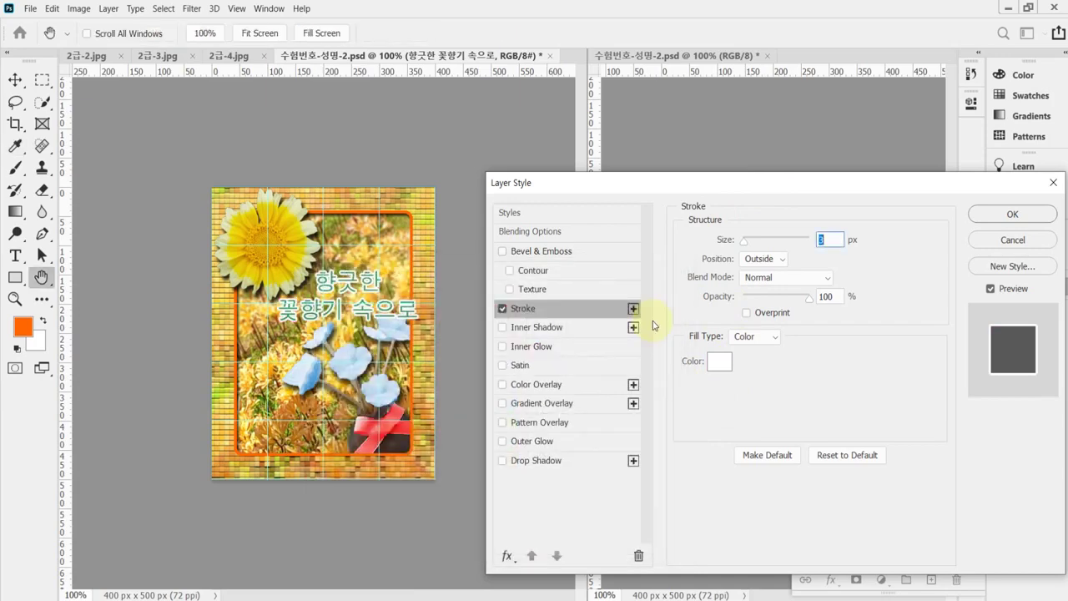
left_click(831, 242)
left_click(1011, 217)
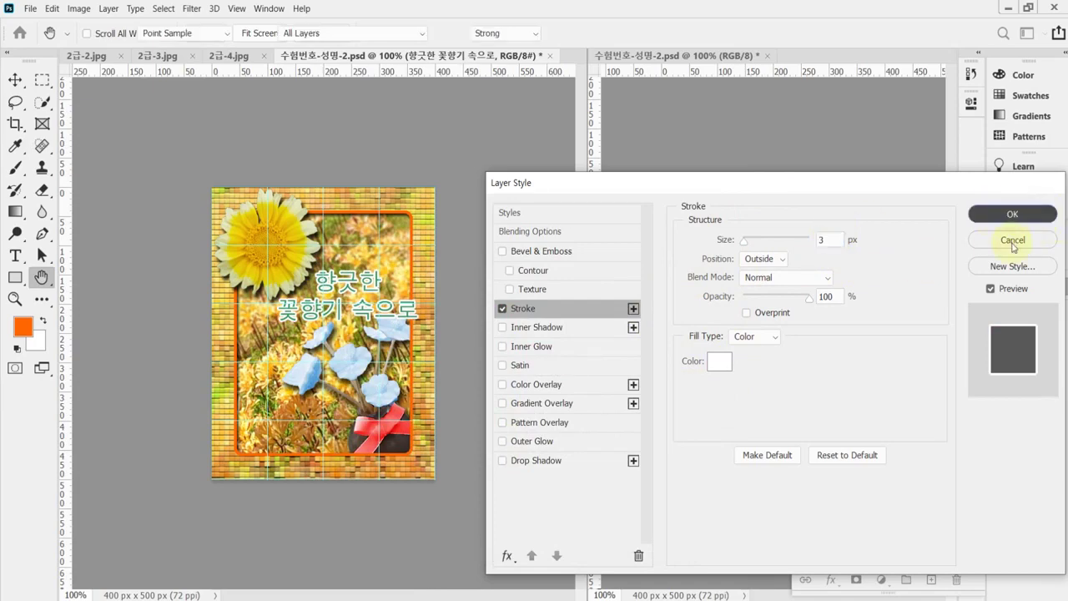
Step: Examine the warp style and bend settings of the title text in the reference document
right_click(723, 362)
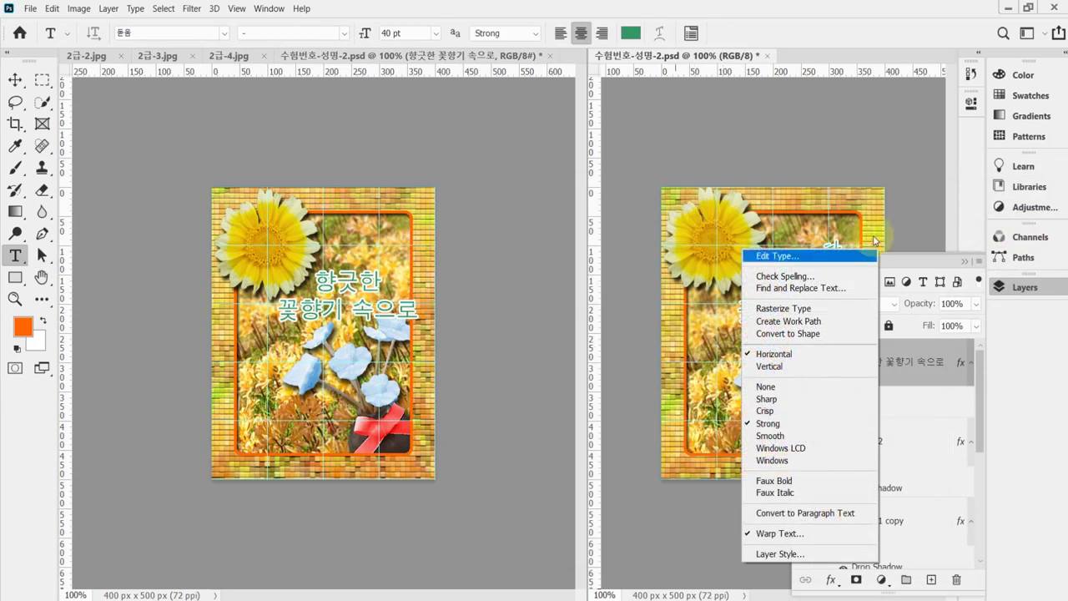
left_click(606, 4)
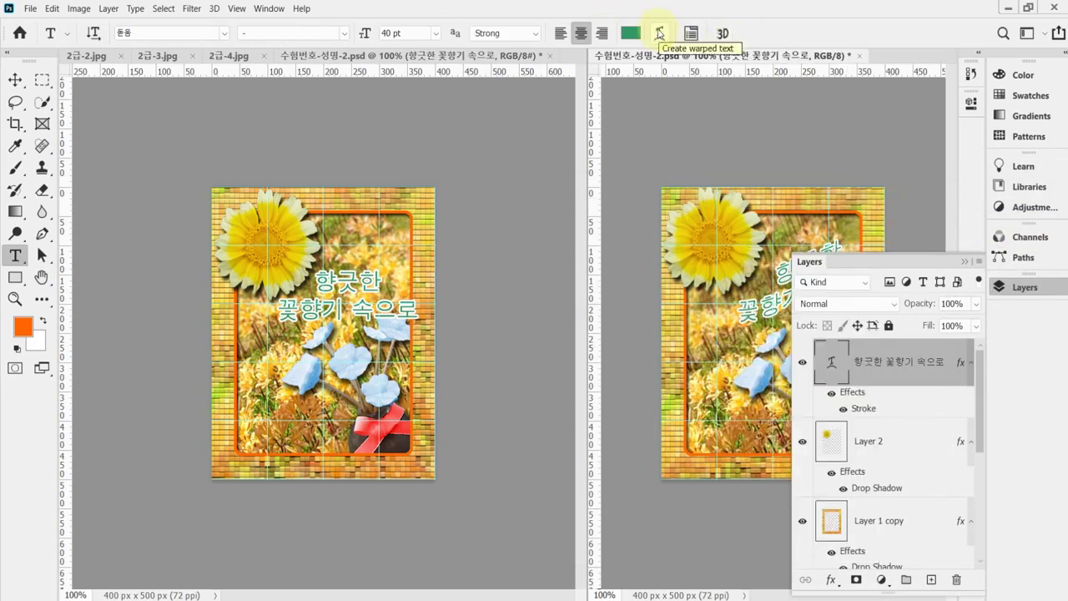
left_click(659, 34)
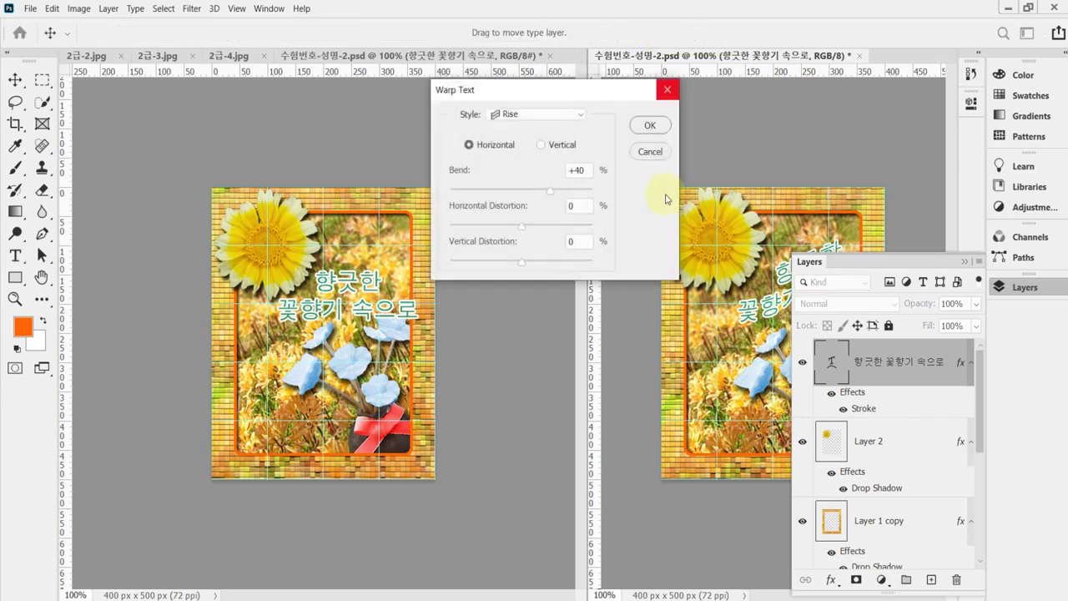
left_click(556, 117)
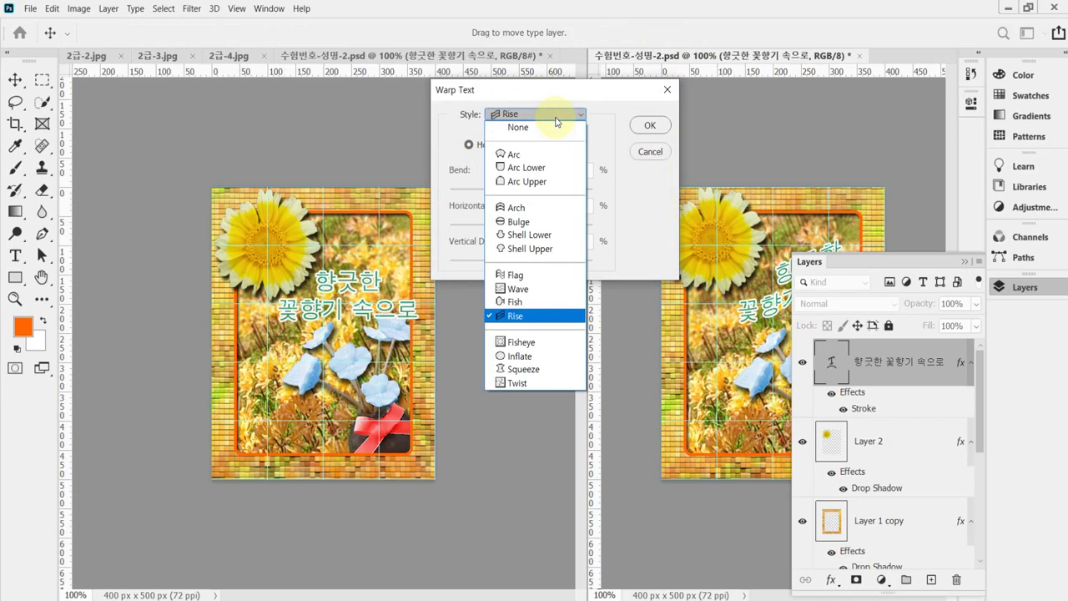
left_click(556, 122)
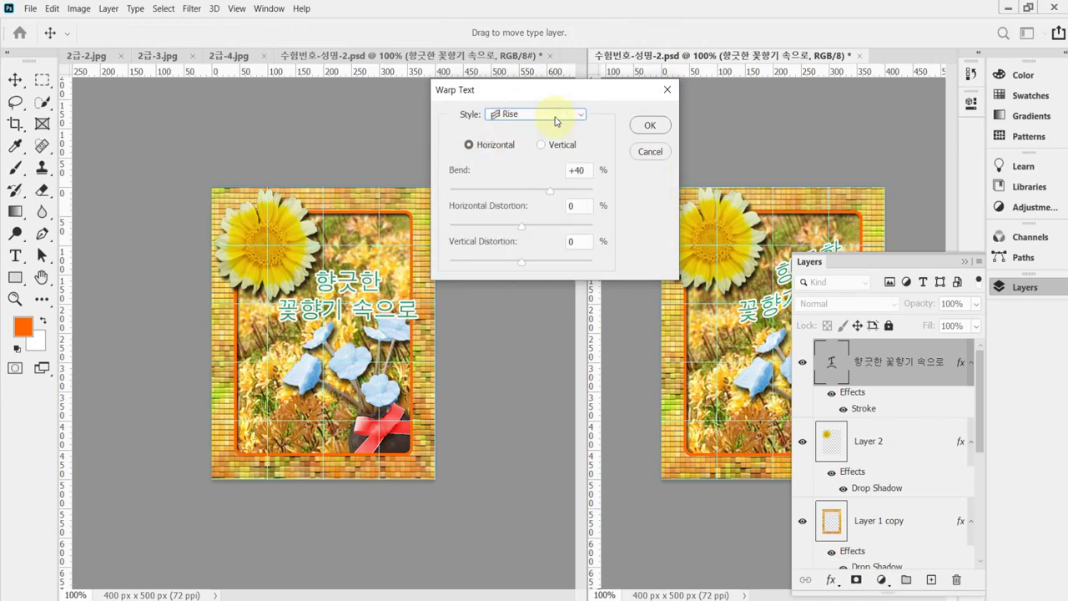
left_click(269, 8)
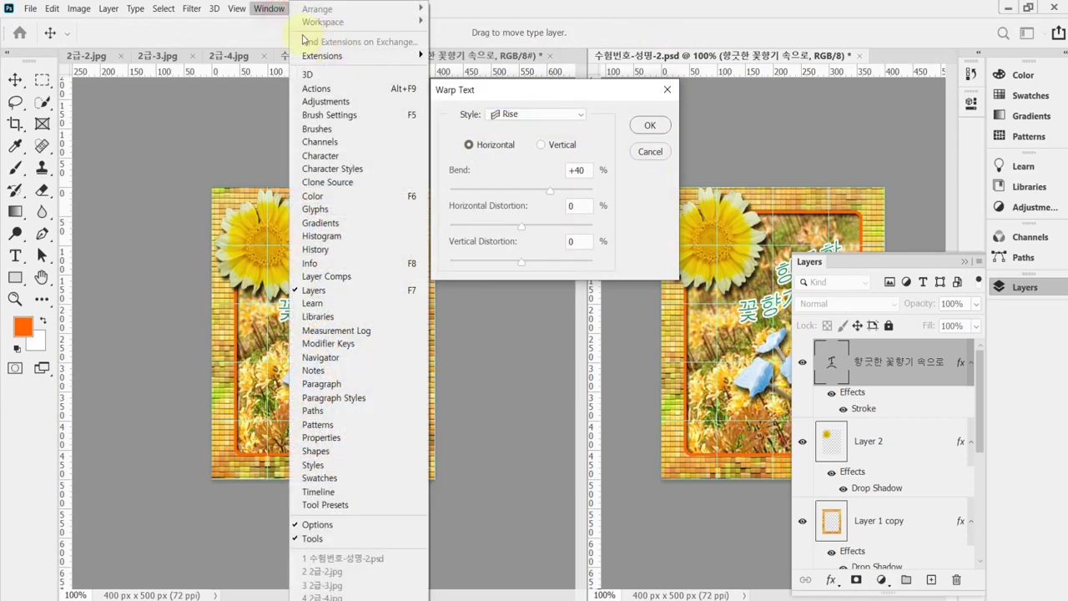
left_click(235, 39)
left_click(644, 151)
Step: Warp the title text in the working document with the Rise style, horizontal orientation and a +40% bend
key("t")
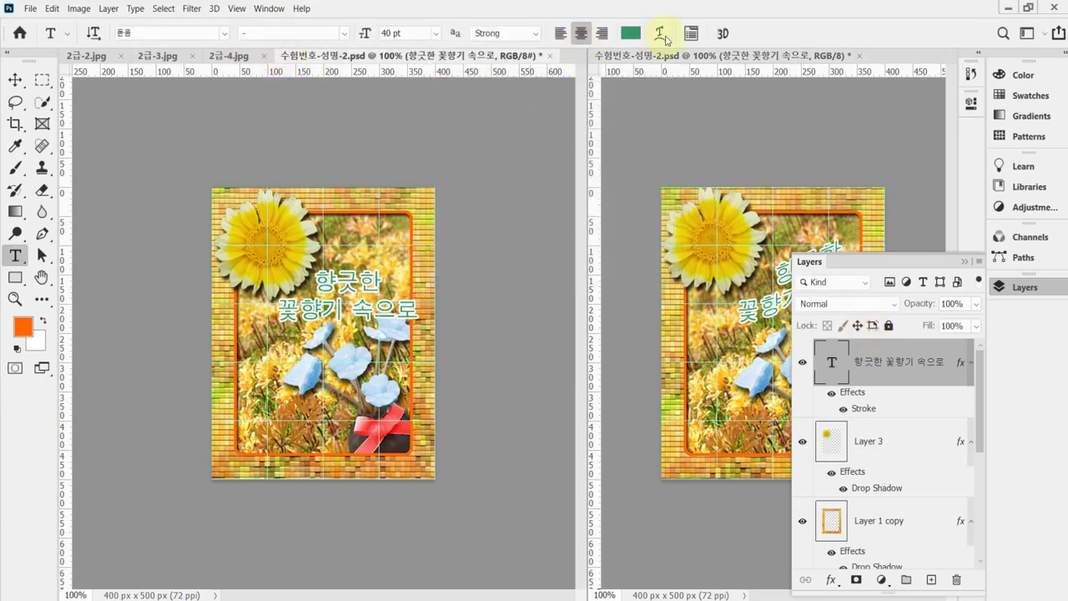
left_click(659, 33)
left_click(515, 117)
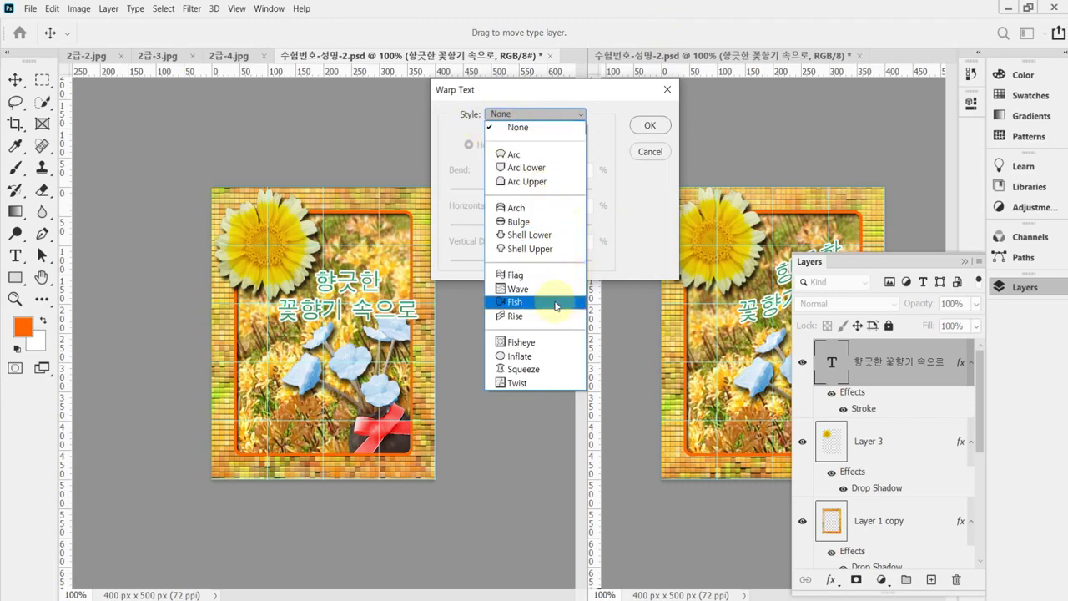
left_click(555, 315)
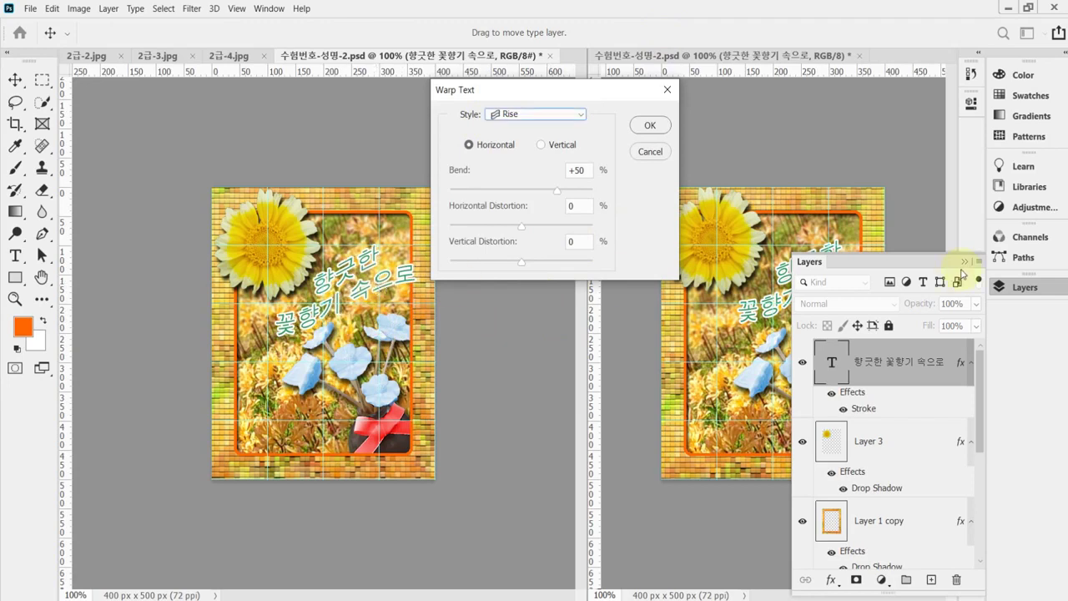
left_click(1020, 287)
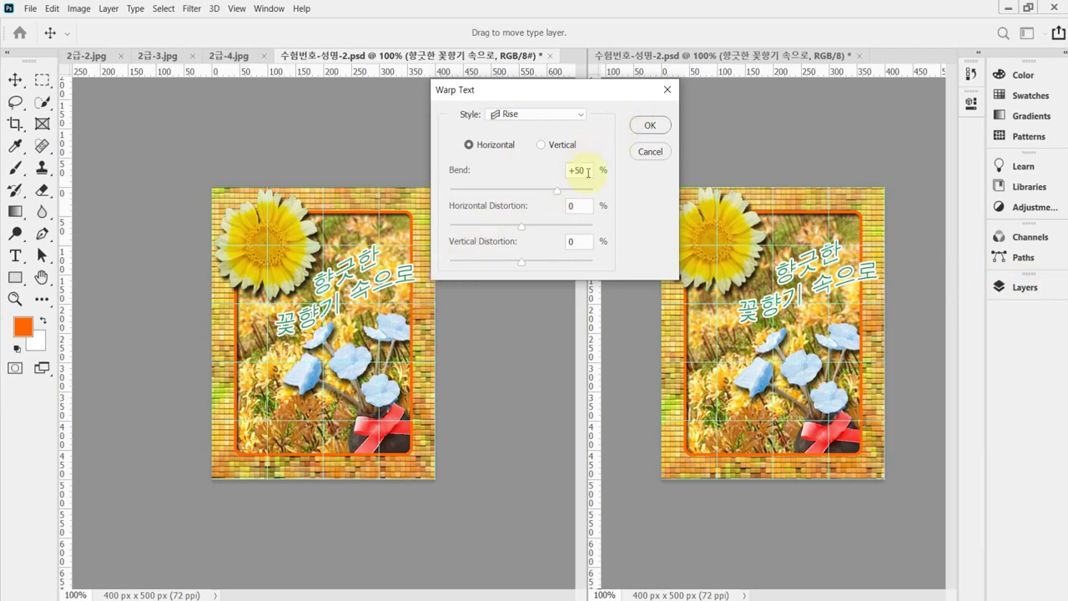
left_click(587, 173)
type("40")
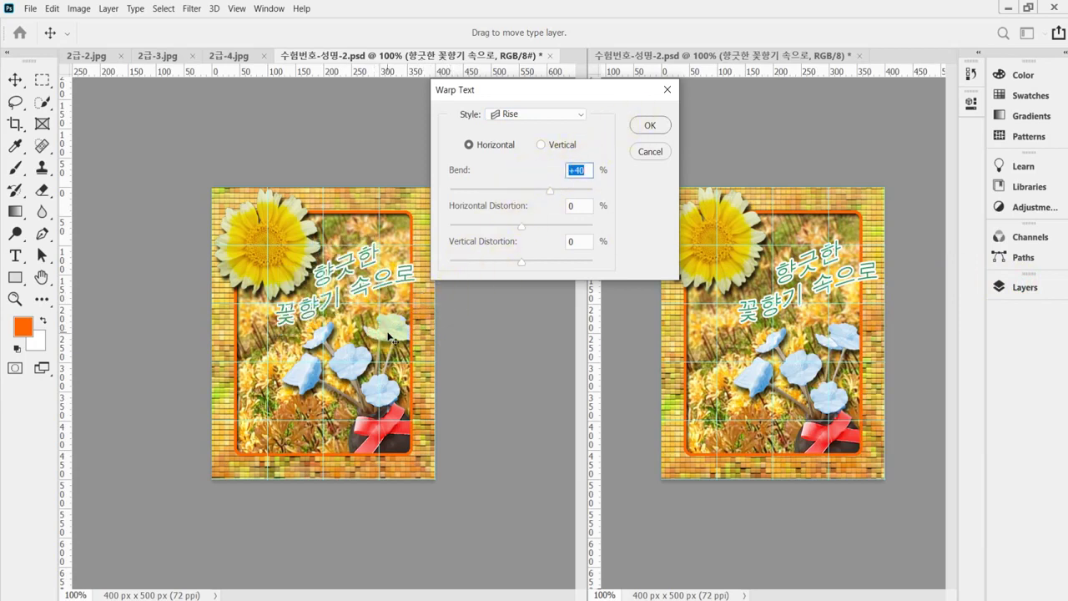
left_click(655, 125)
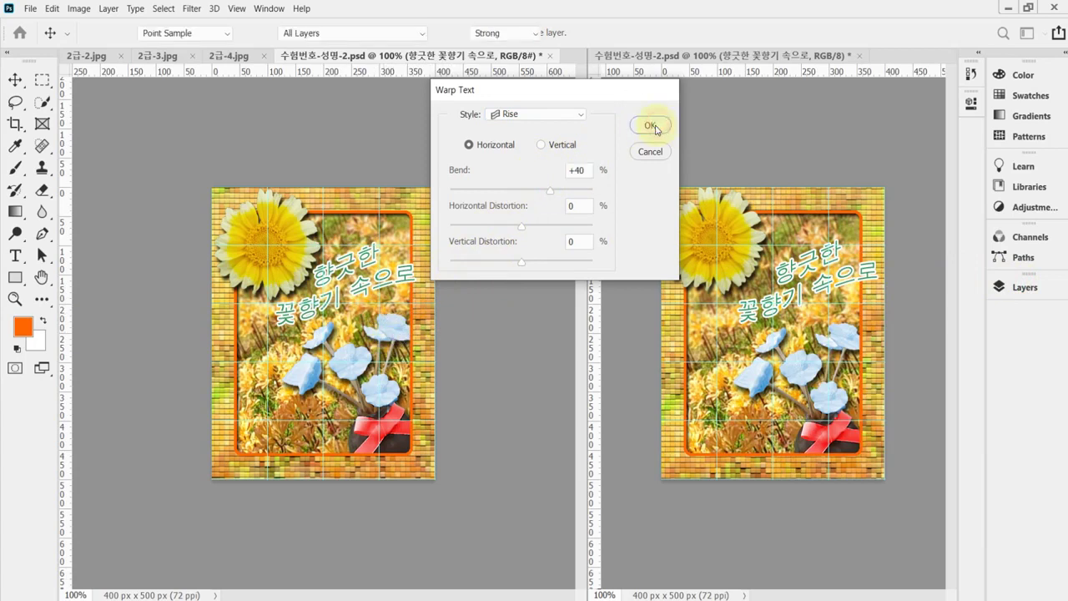
Step: Move the warped title slightly right and up beside the yellow flower to match the reference, and commit the text
left_click(381, 281)
left_click_drag(425, 330, 435, 336)
left_click_drag(434, 336, 440, 332)
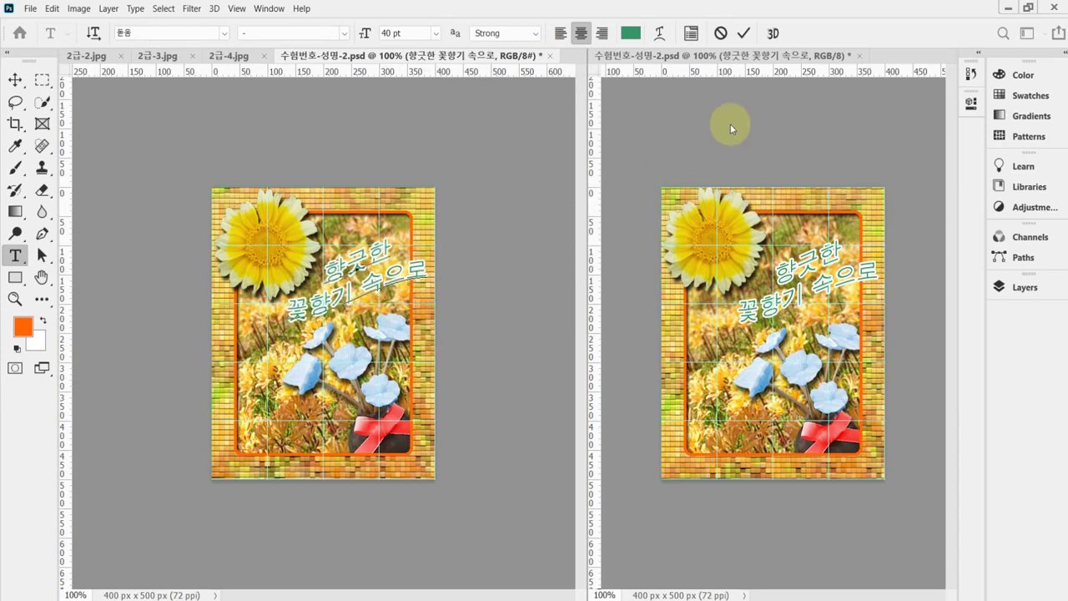
left_click(743, 33)
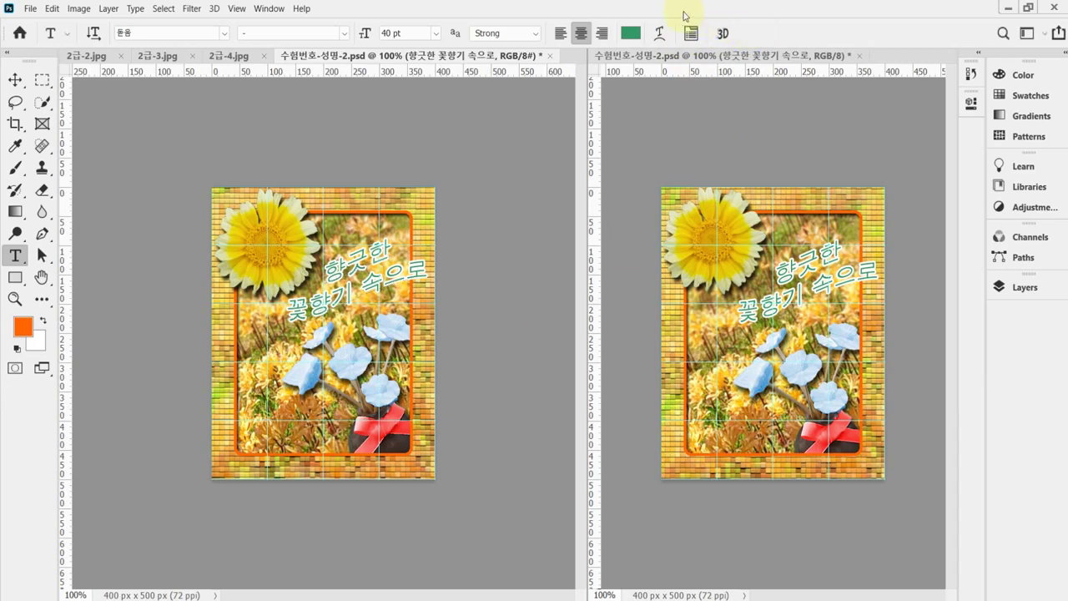
Step: Hide the grid lines in the working document and save the PSD
key("ctrl+'")
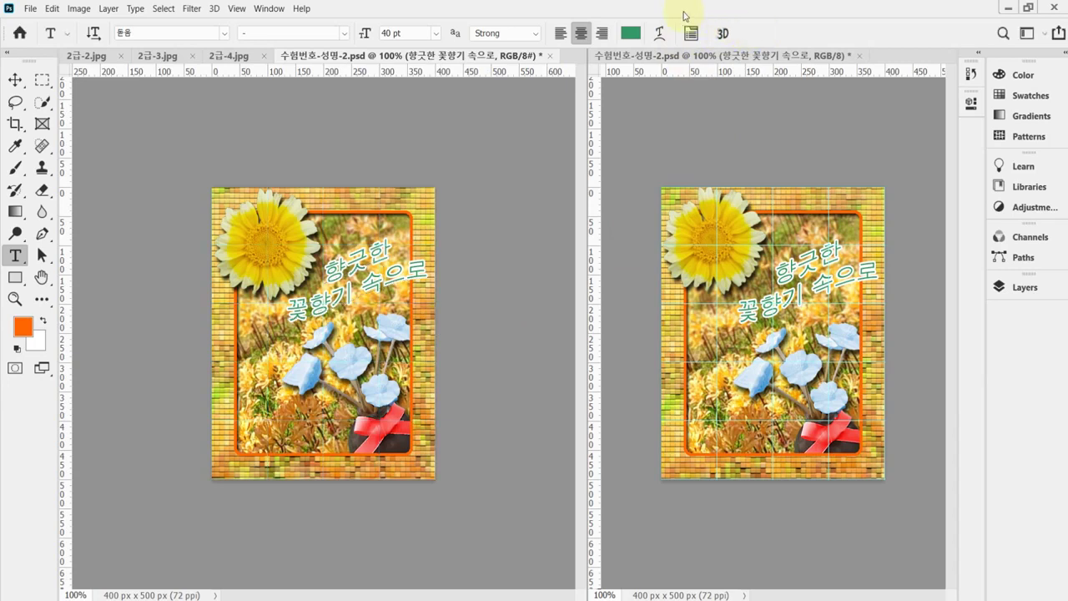
key("ctrl+s")
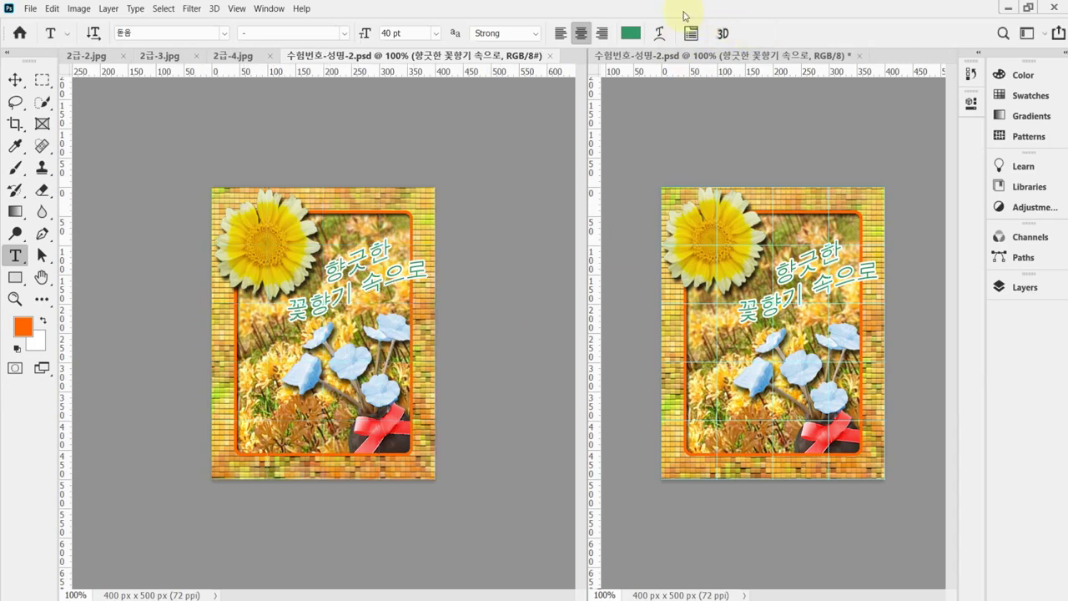
Step: Save a JPEG copy as 수험번호-성명-2.jpg in the GTQ folder under 문서, using quality 8 and Baseline ("Standard")
key("ctrl+shift+s")
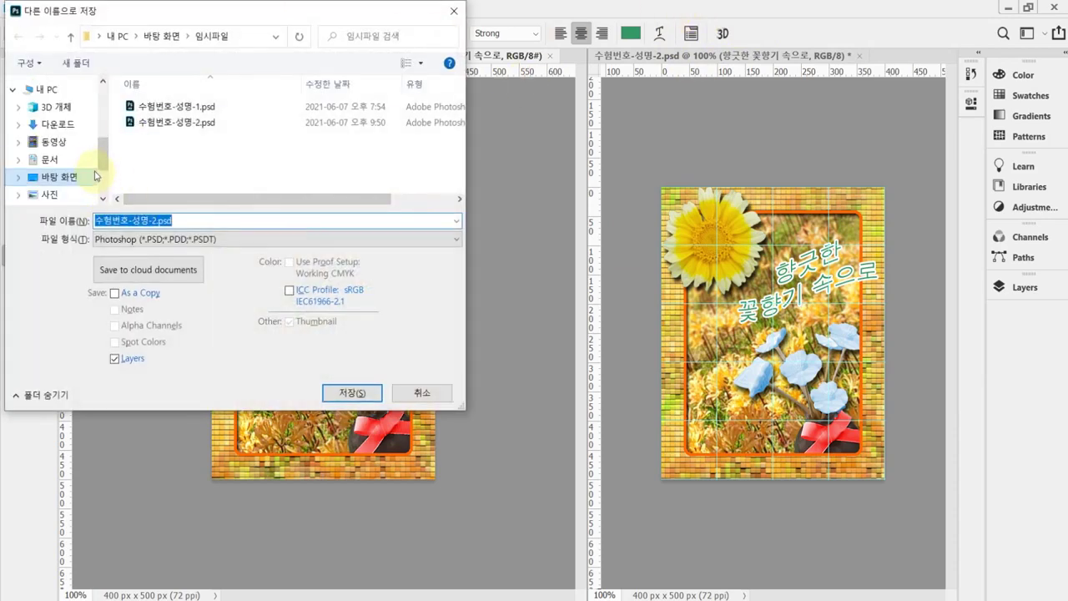
left_click(46, 89)
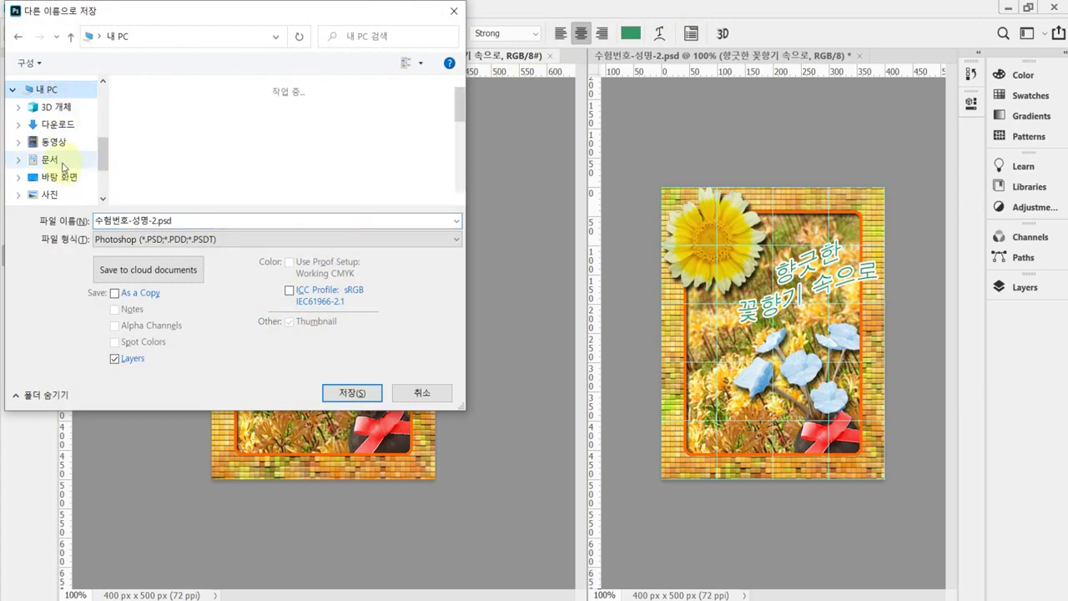
left_click(50, 158)
scroll(191, 169, "down", 2)
double_click(193, 177)
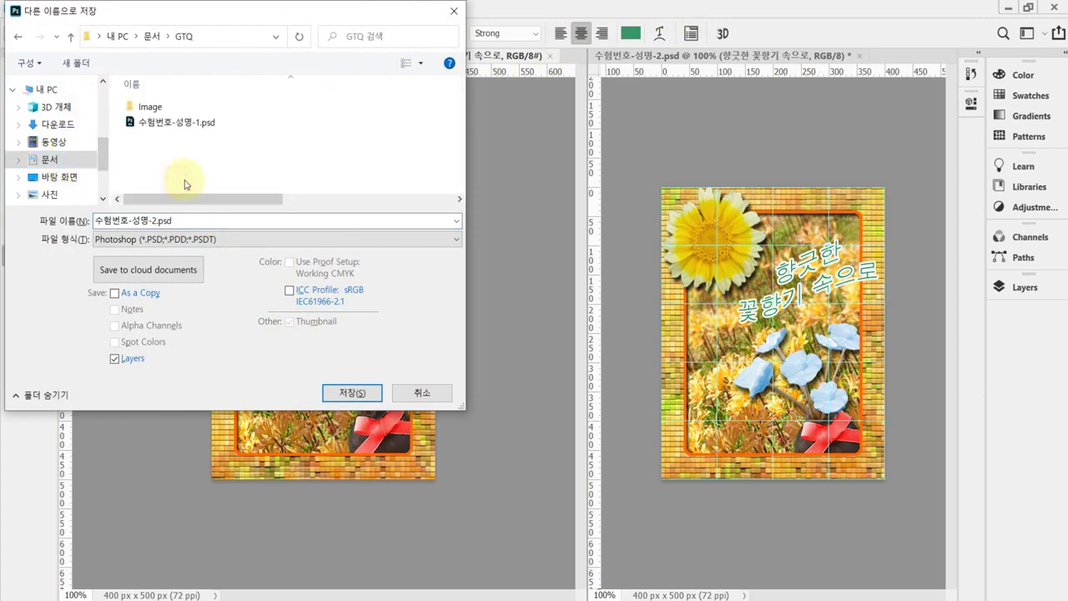
left_click(193, 240)
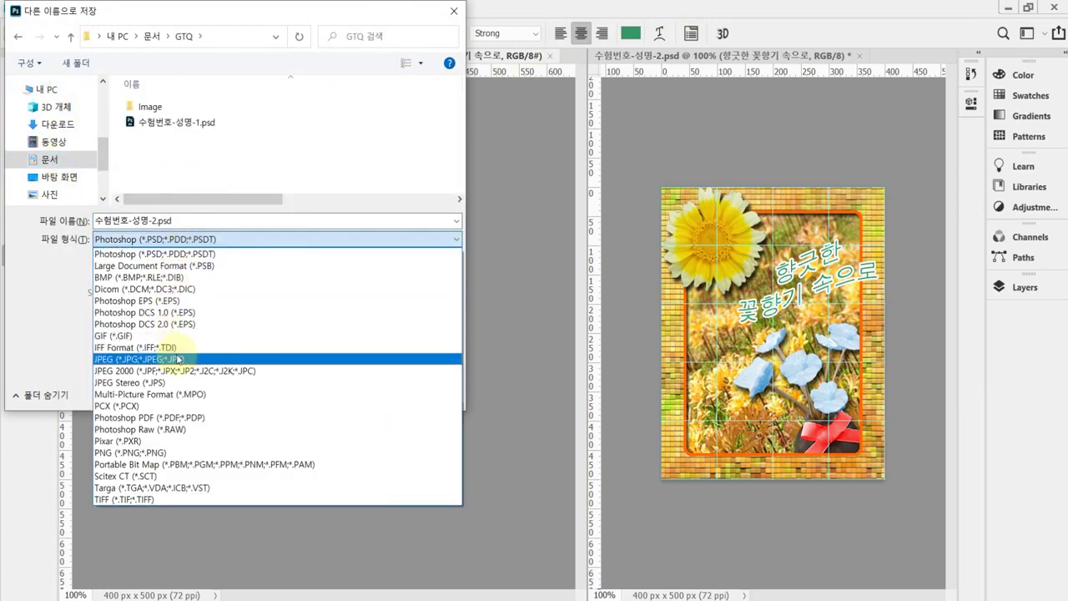
left_click(178, 359)
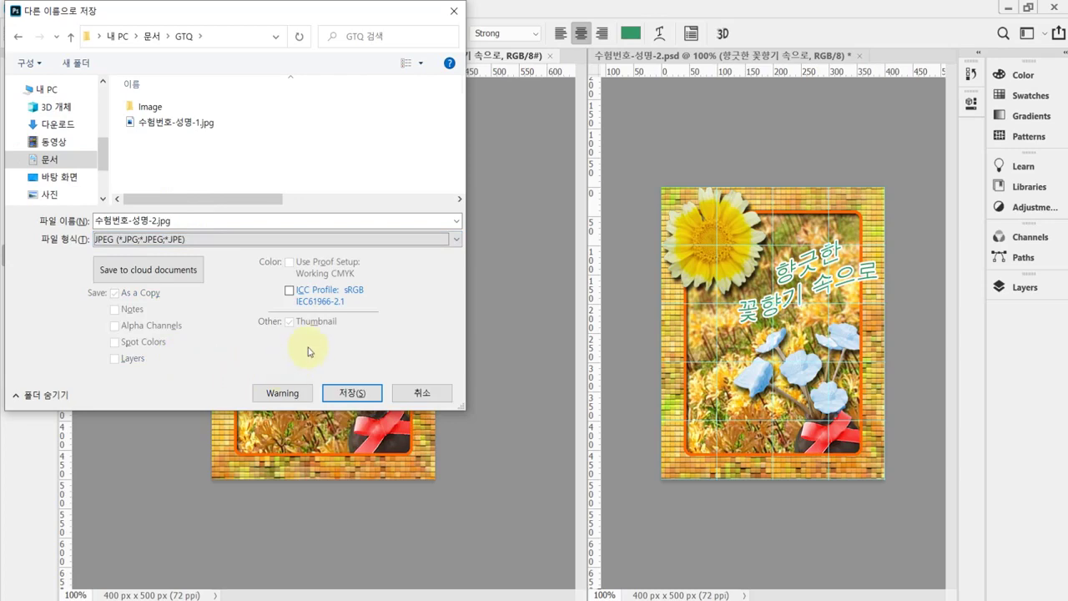
left_click(356, 394)
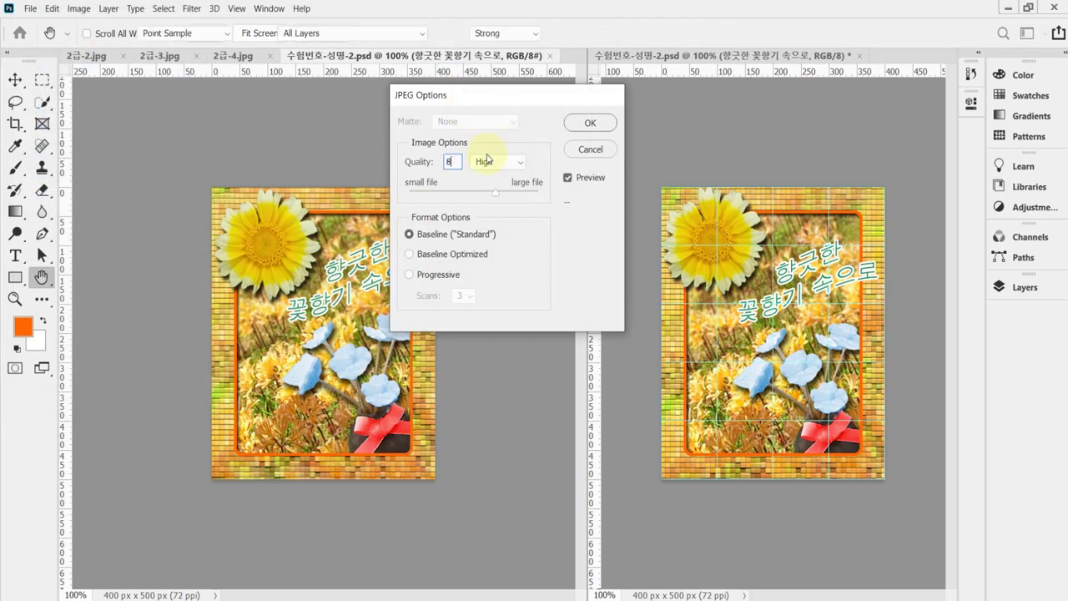
key("Return")
Step: Resize the image to 40 × 50 pixels, keeping the proportions and the 72 pixels/inch resolution
key("t")
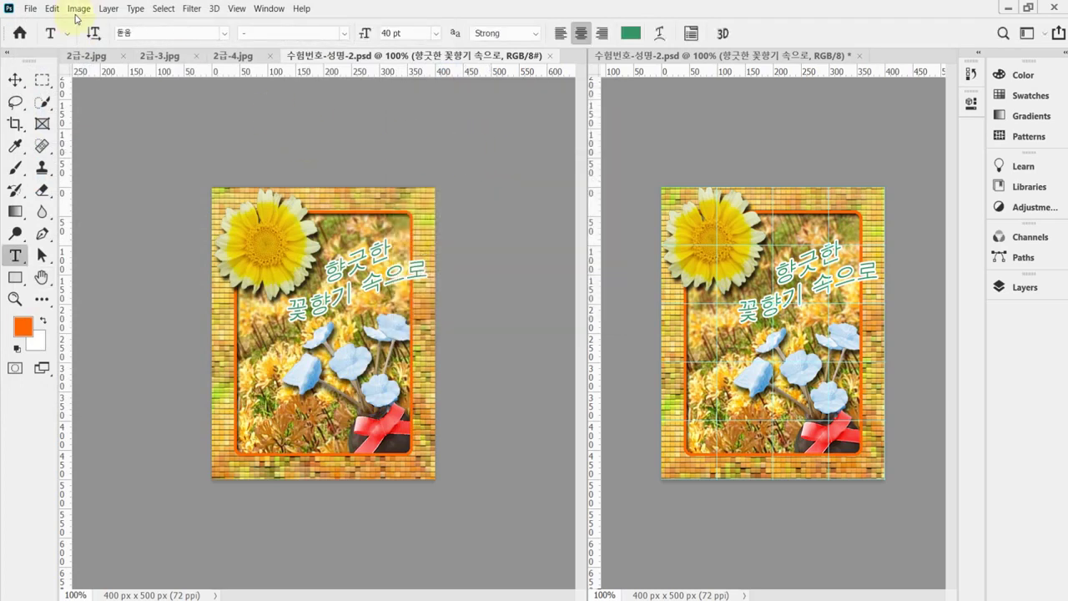
left_click(78, 9)
left_click(100, 109)
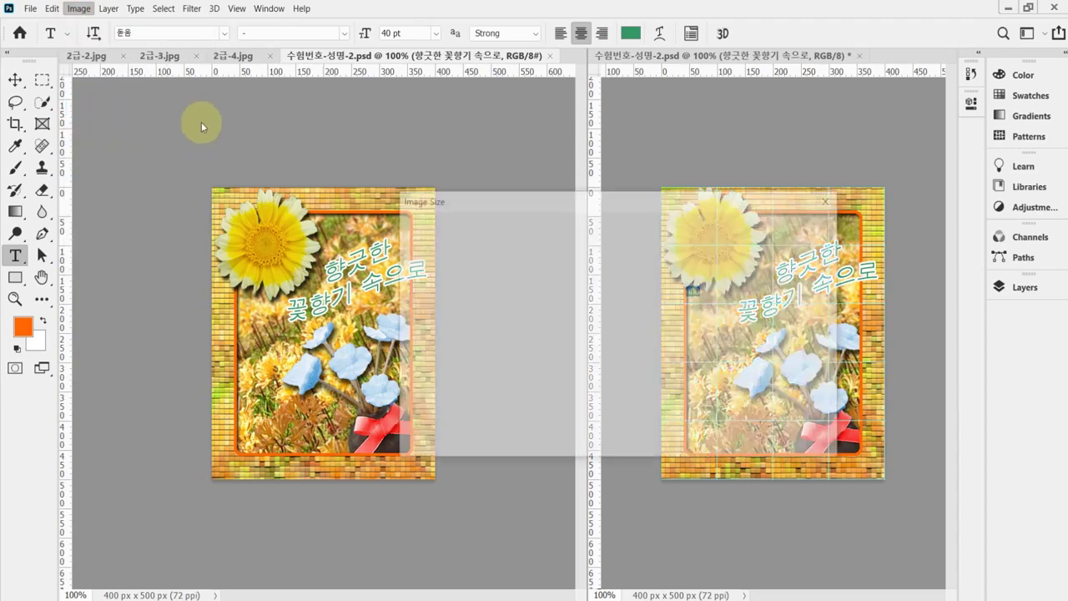
type("40")
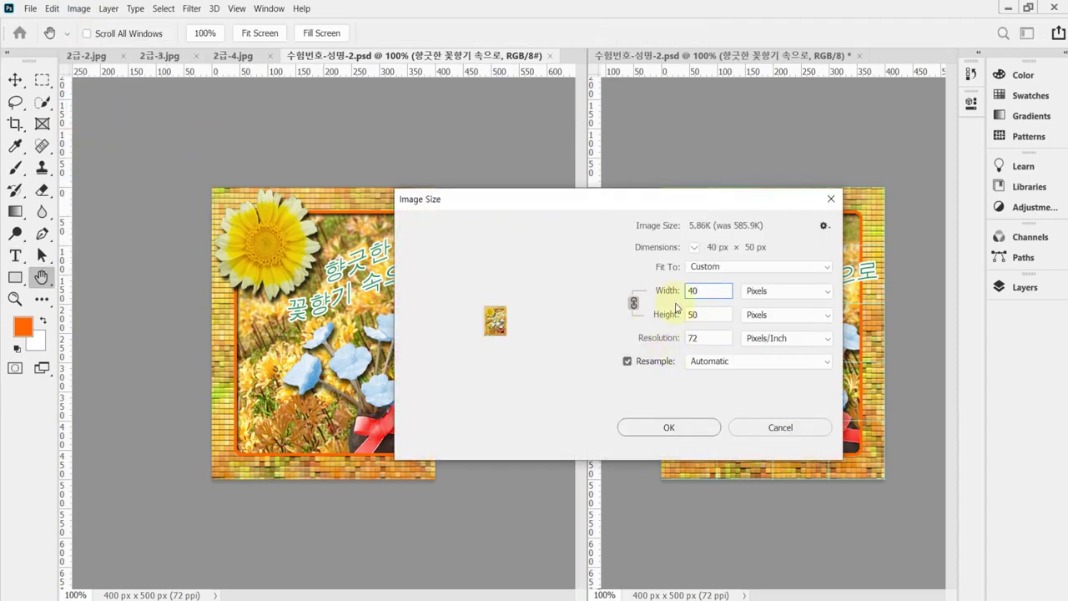
left_click(669, 427)
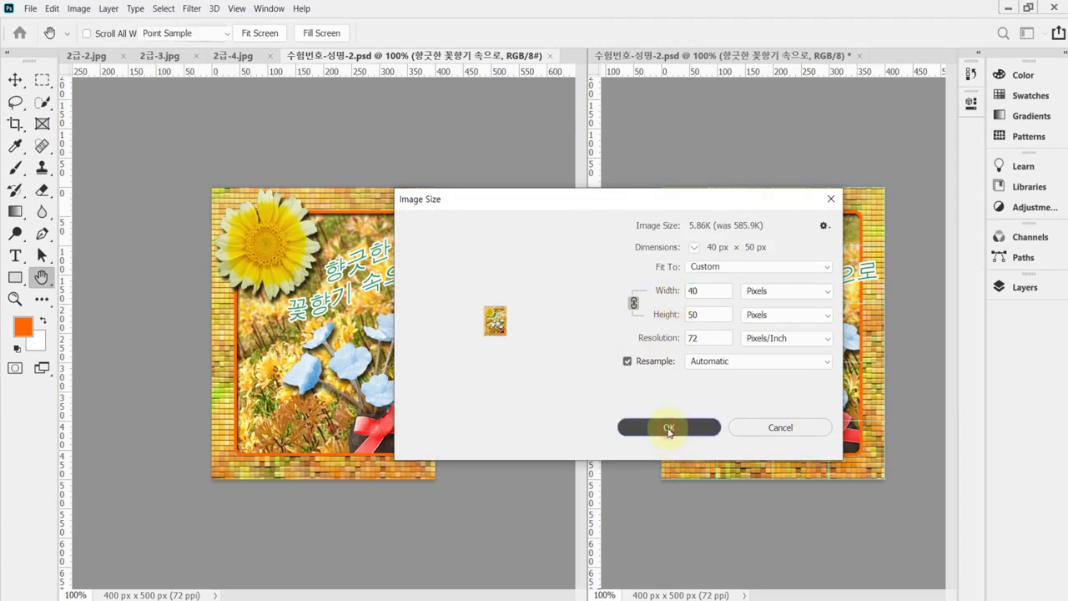
Step: Save the reduced 40 × 50 pixel image as 수험번호-성명-2.psd with layers in the GTQ folder under 문서
key("t")
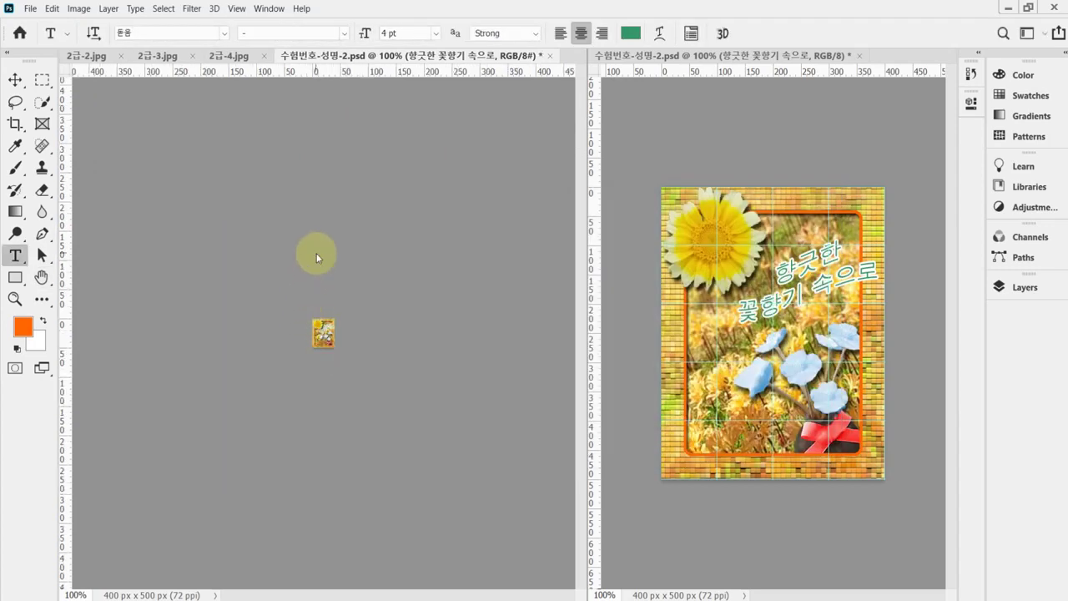
key("ctrl+shift+s")
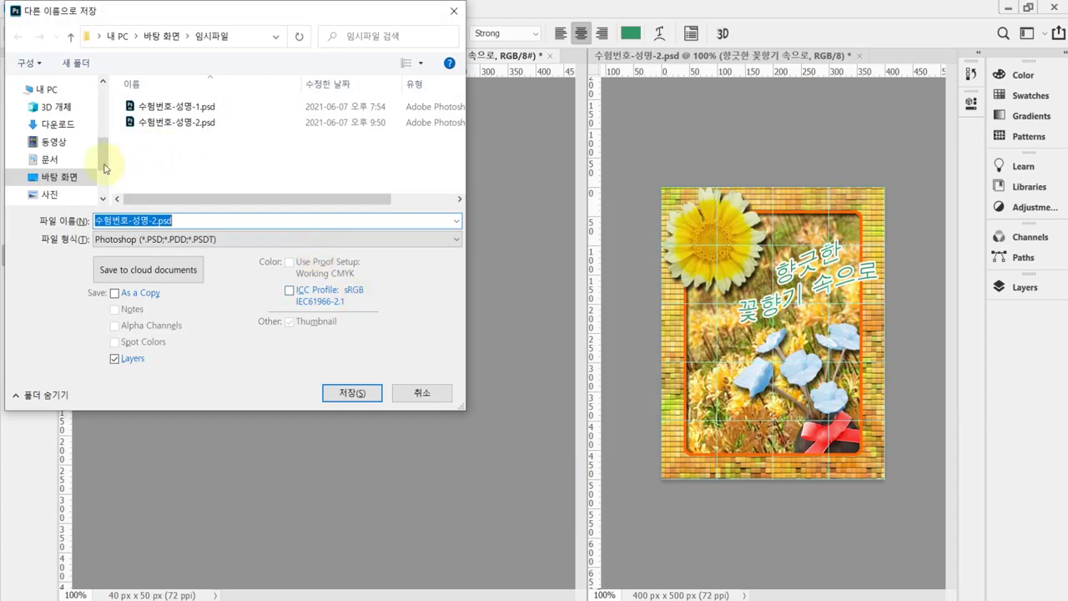
left_click(46, 90)
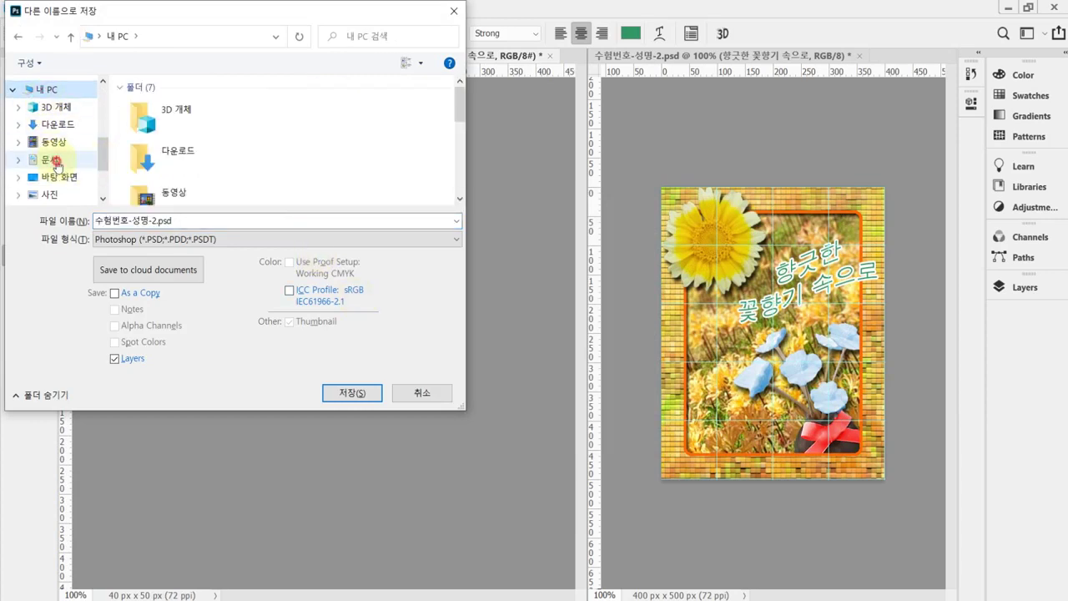
left_click(51, 158)
scroll(274, 156, "down", 1)
left_click(194, 189)
double_click(194, 189)
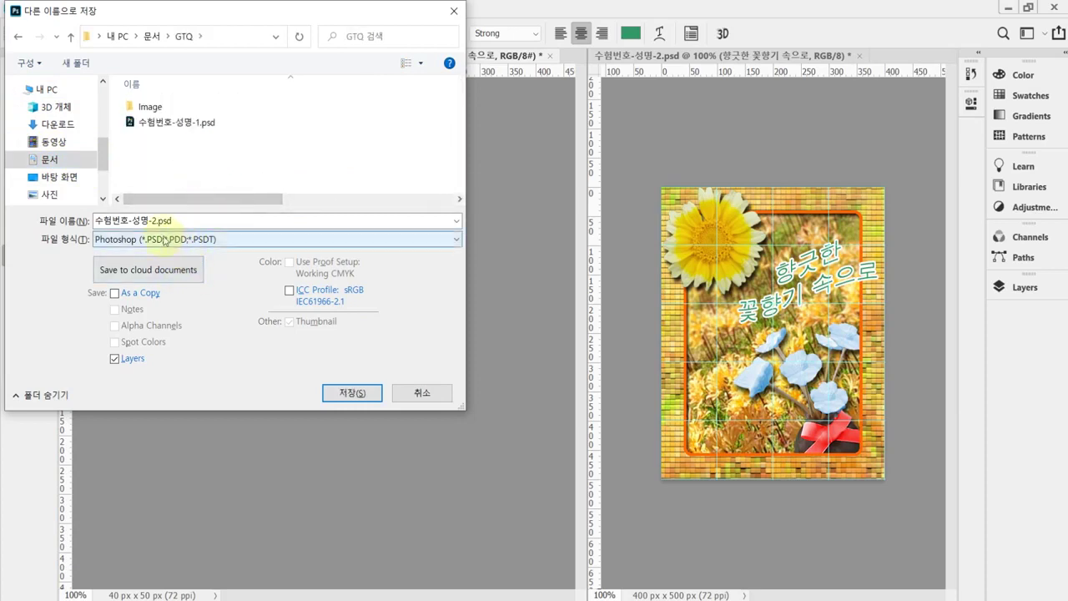
left_click(346, 388)
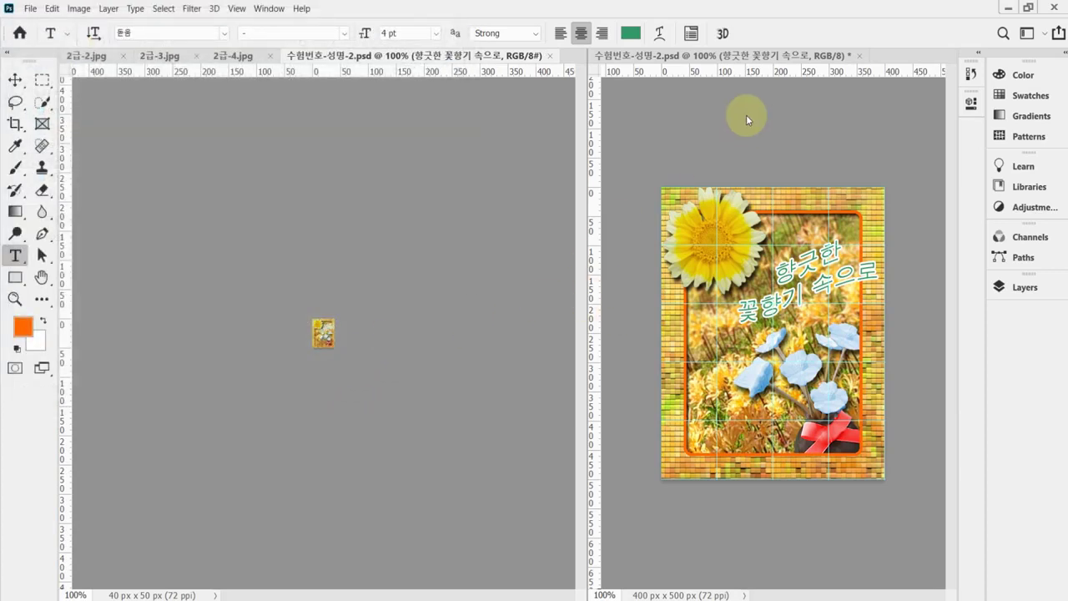
Step: Switch to the exam PDF in Acrobat Reader and examine problem 3's file rules, effect requirements and annotated output image
key("alt+Tab")
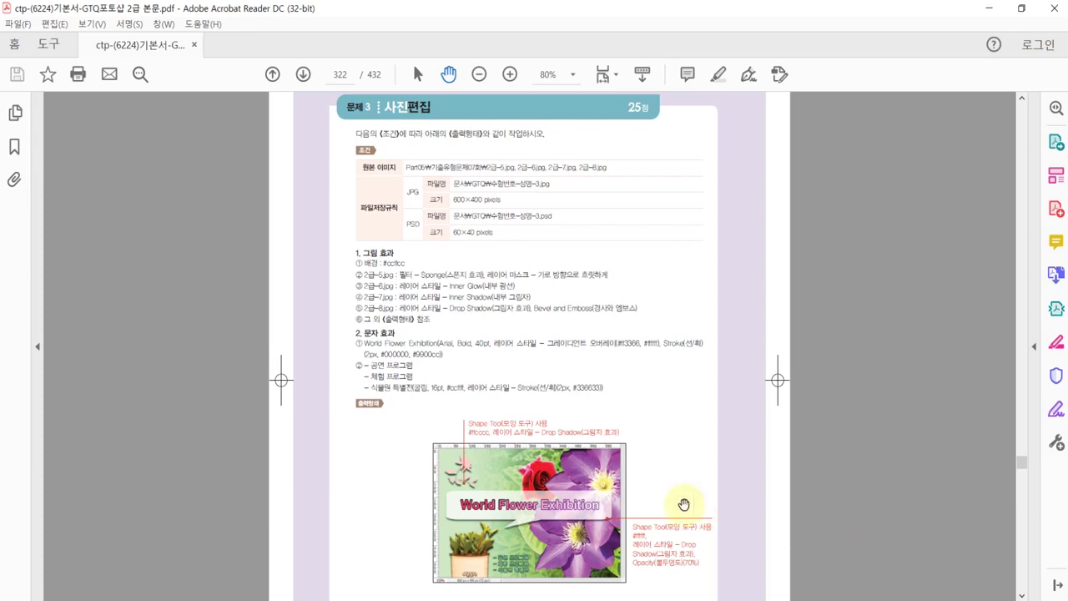
scroll(596, 216, "up", 2, "ctrl")
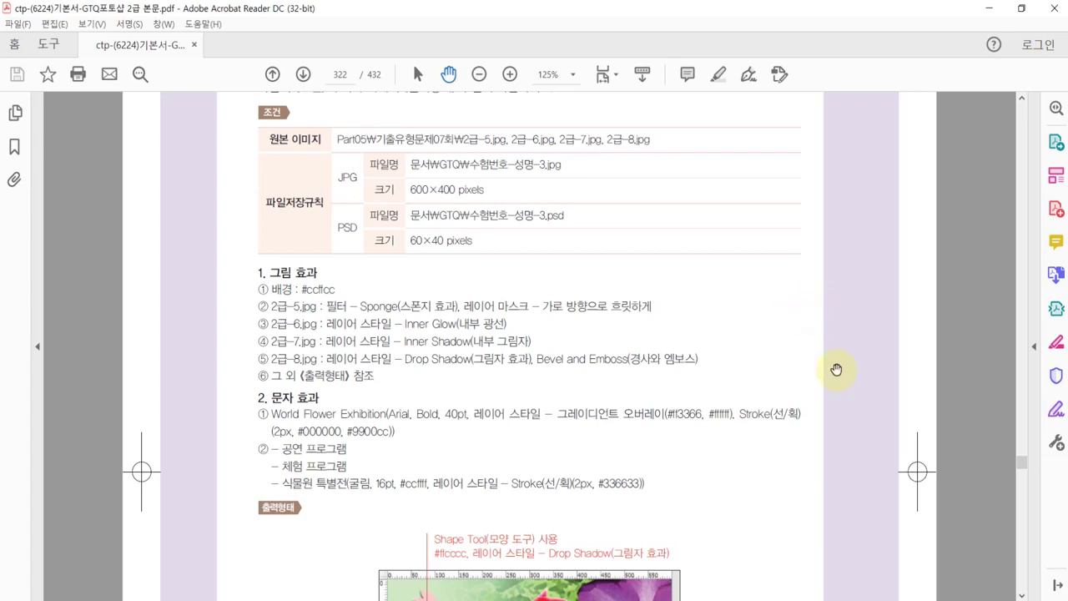
mouse_move(840, 382)
left_mouse_down()
mouse_move(831, 215)
mouse_move(732, 223)
left_mouse_up()
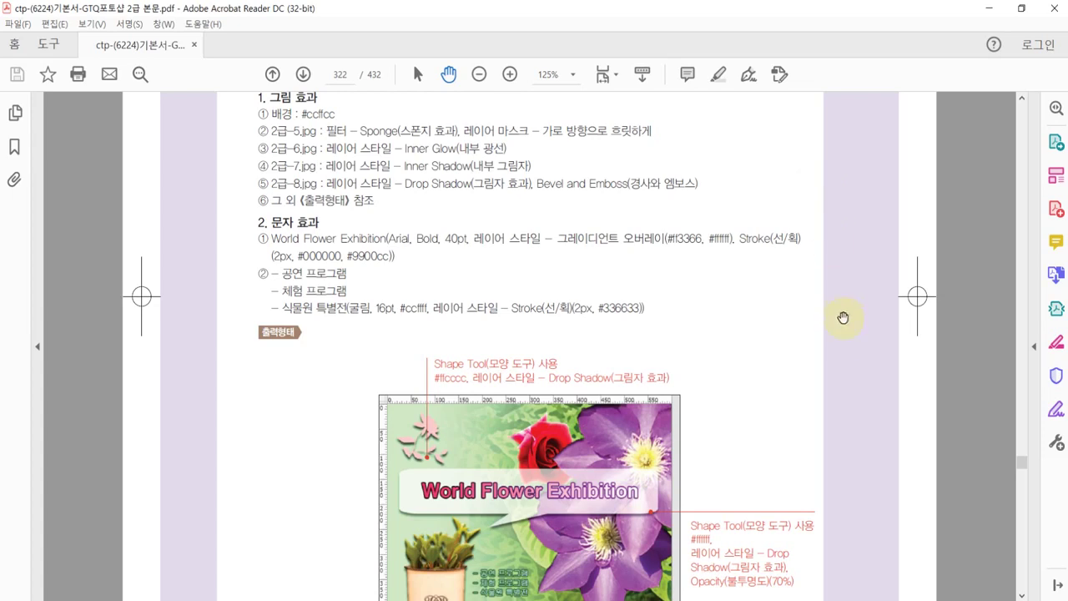
left_click_drag(845, 328, 847, 322)
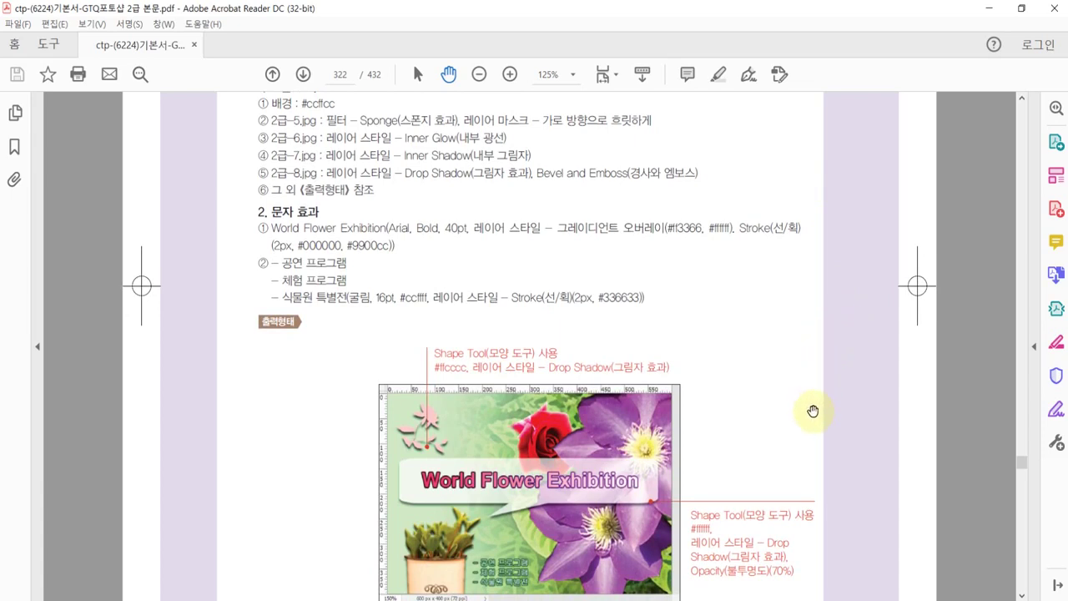
left_click_drag(812, 409, 812, 401)
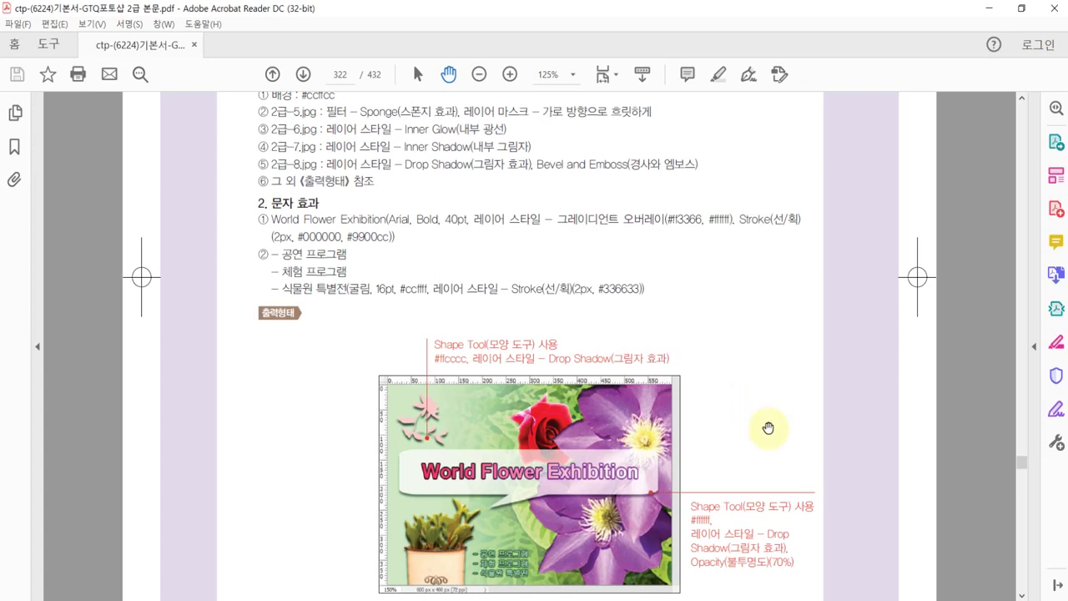
left_click_drag(770, 443, 765, 356)
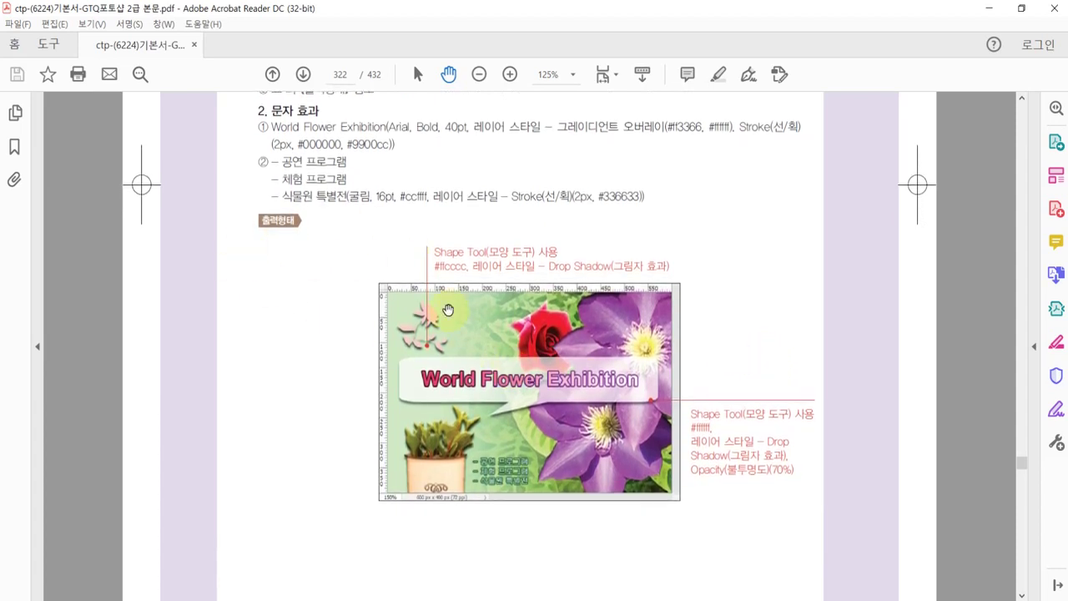
left_click_drag(726, 259, 715, 253)
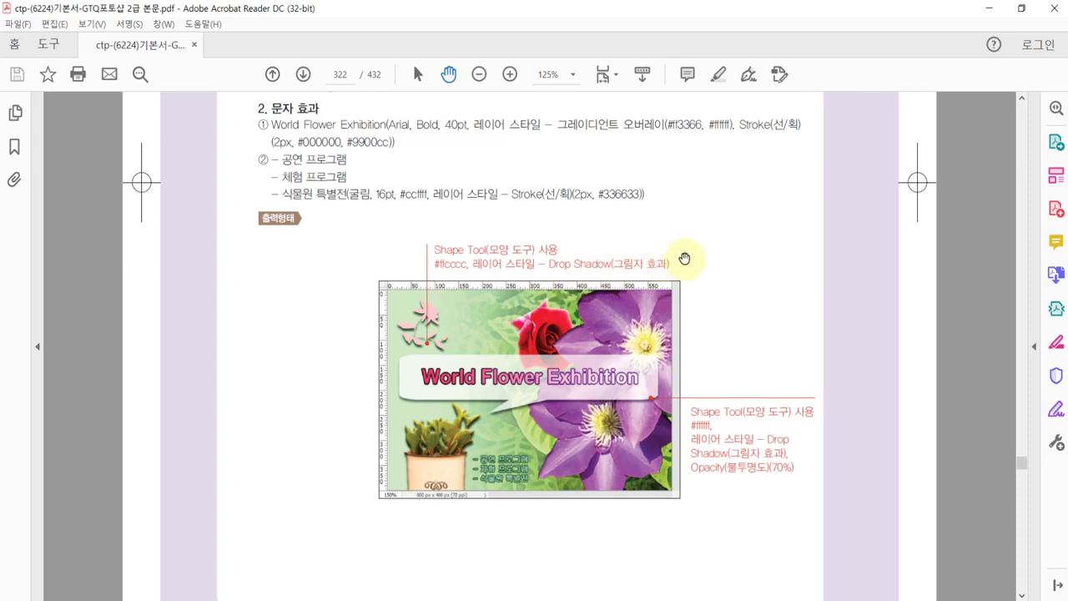
left_click_drag(714, 185, 702, 411)
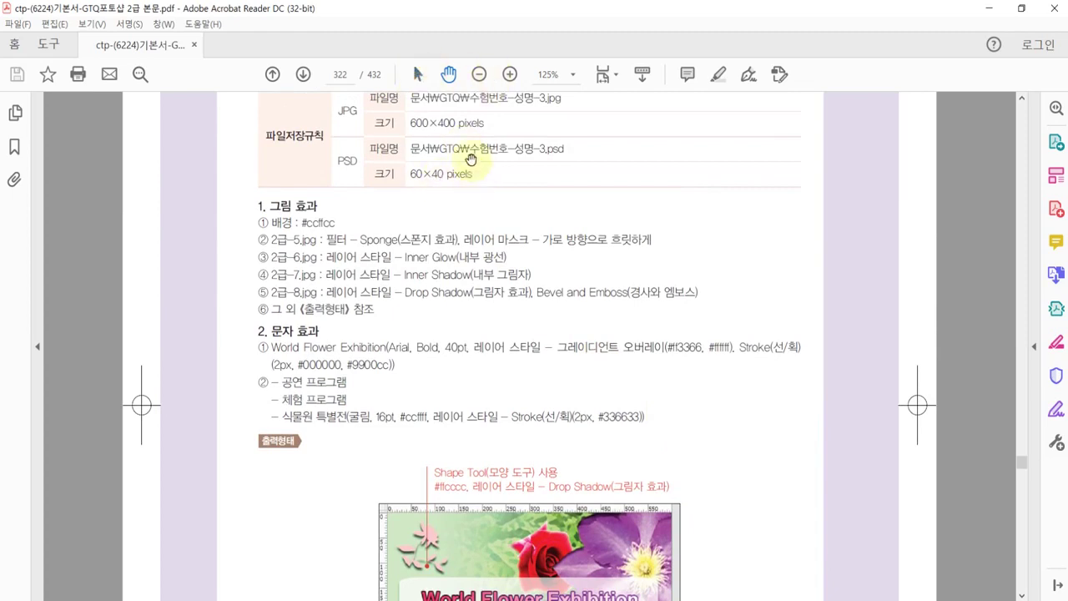
Step: Examine problem 3's picture-effect list up close, focusing on the background colour code and the filter required for 2급-5.jpg
left_click(415, 74)
scroll(392, 243, "up", 2)
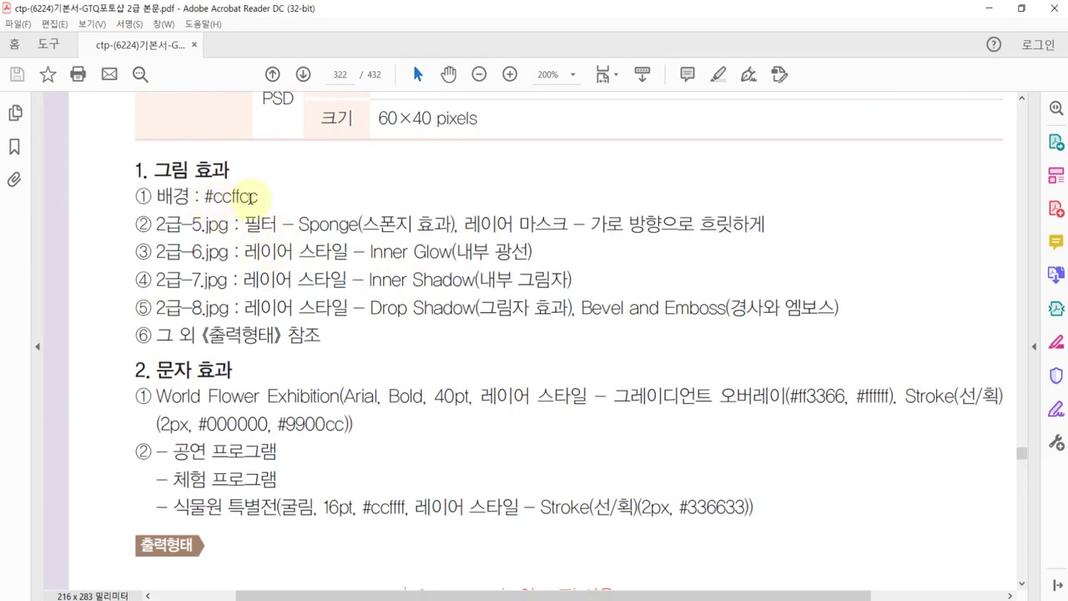
left_click_drag(205, 196, 227, 197)
left_click(218, 197)
left_click_drag(214, 197, 260, 198)
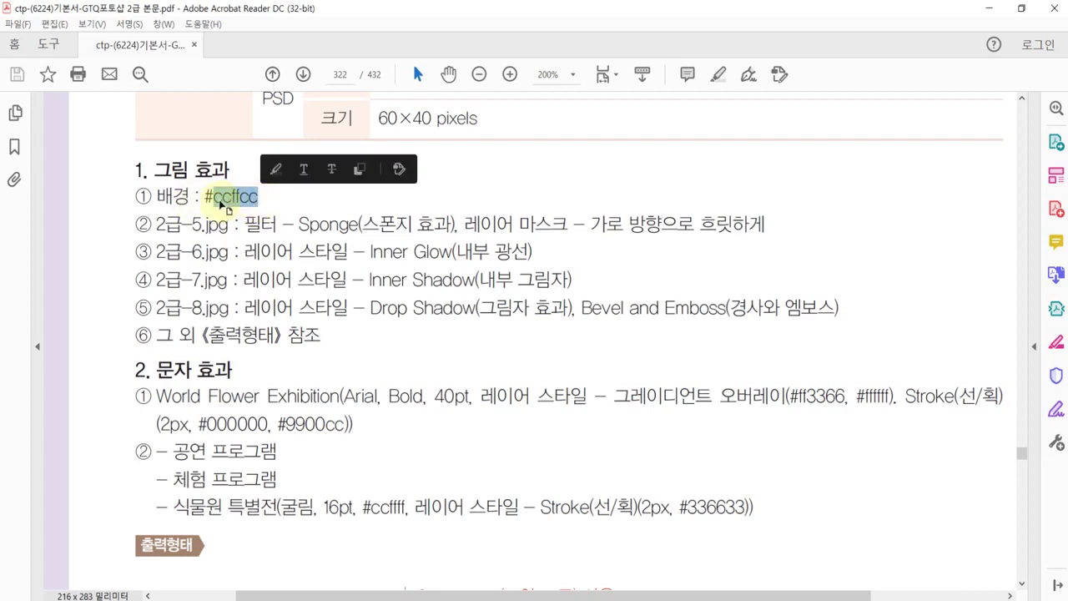
left_click(233, 196)
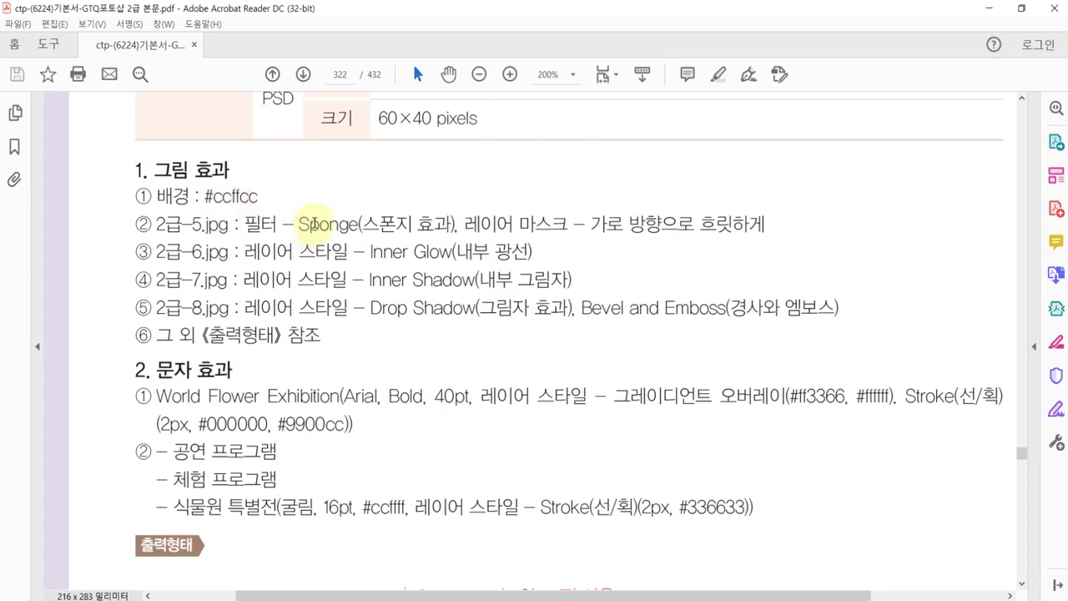
Step: Switch back to Photoshop, widen the source document pane, and create a 600 × 400 pixel, 72 pixels/inch RGB document with white background
key("alt+Tab")
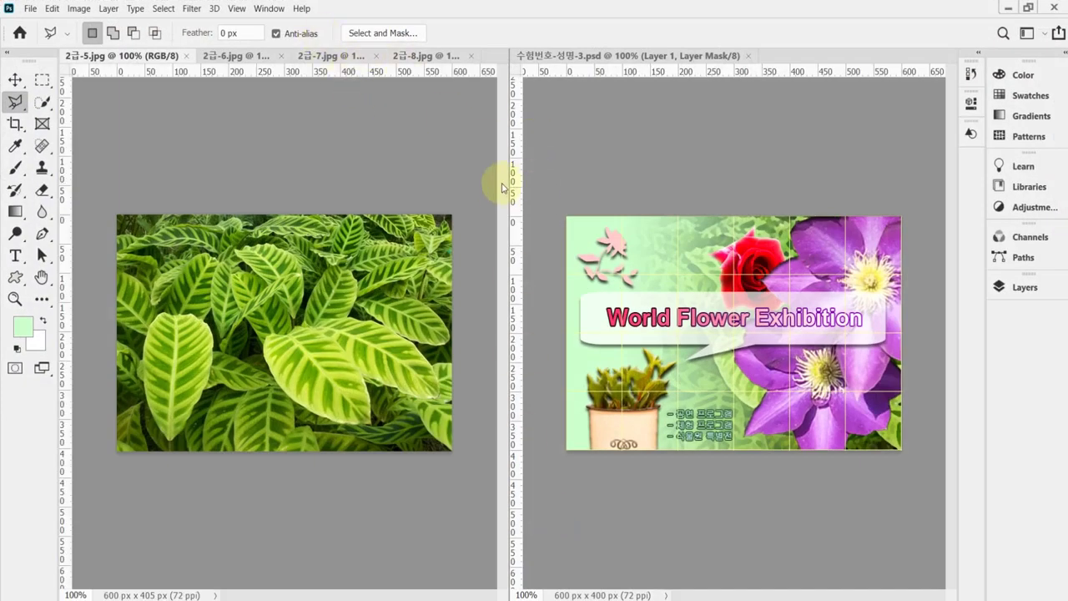
left_click_drag(507, 186, 550, 188)
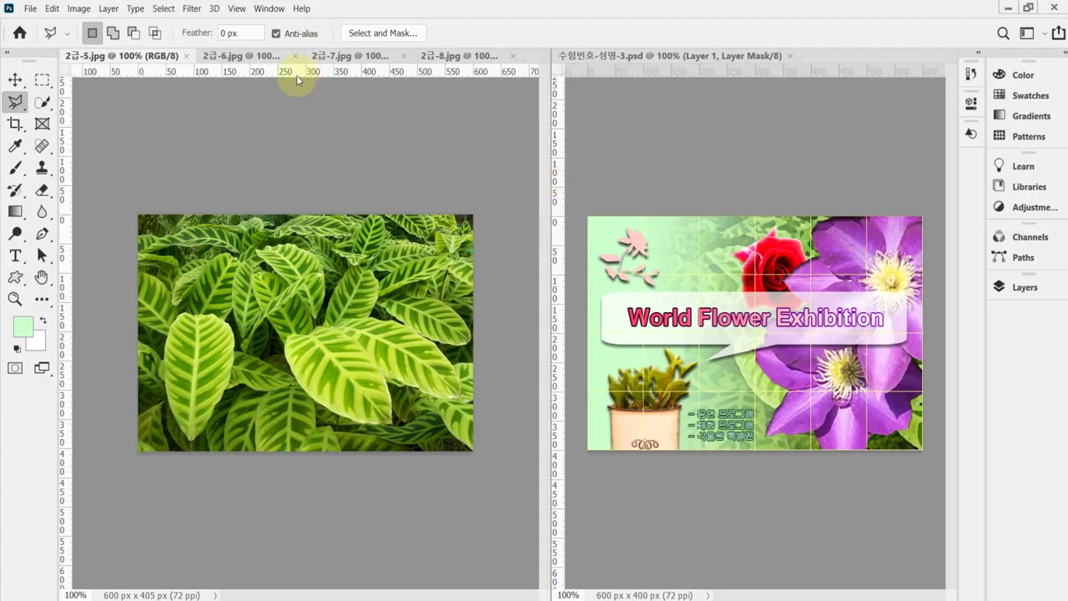
key("ctrl+n")
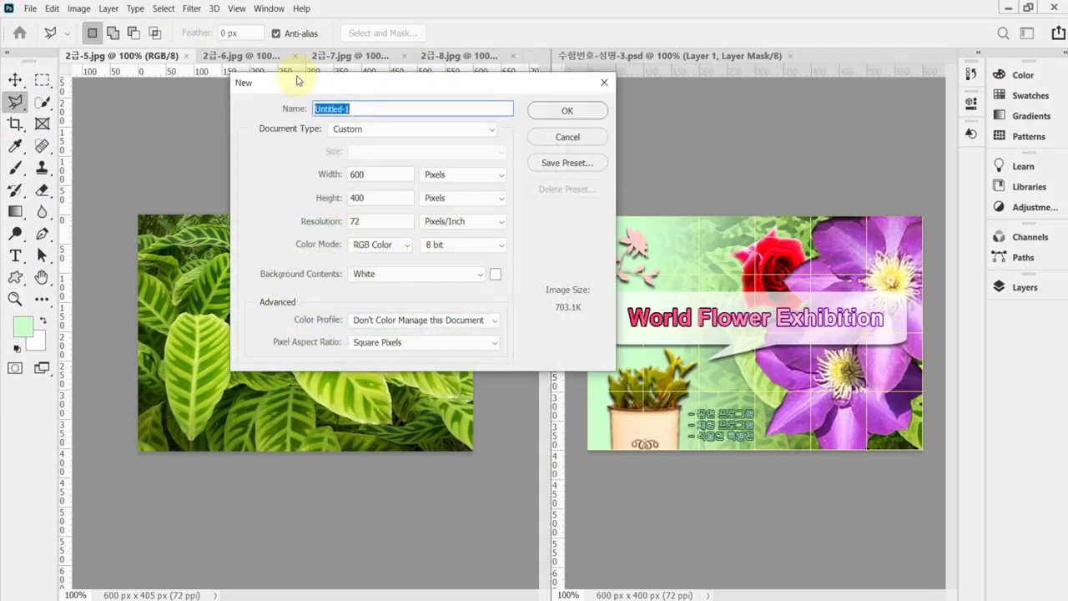
key("Tab")
key("Tab")
key("Tab")
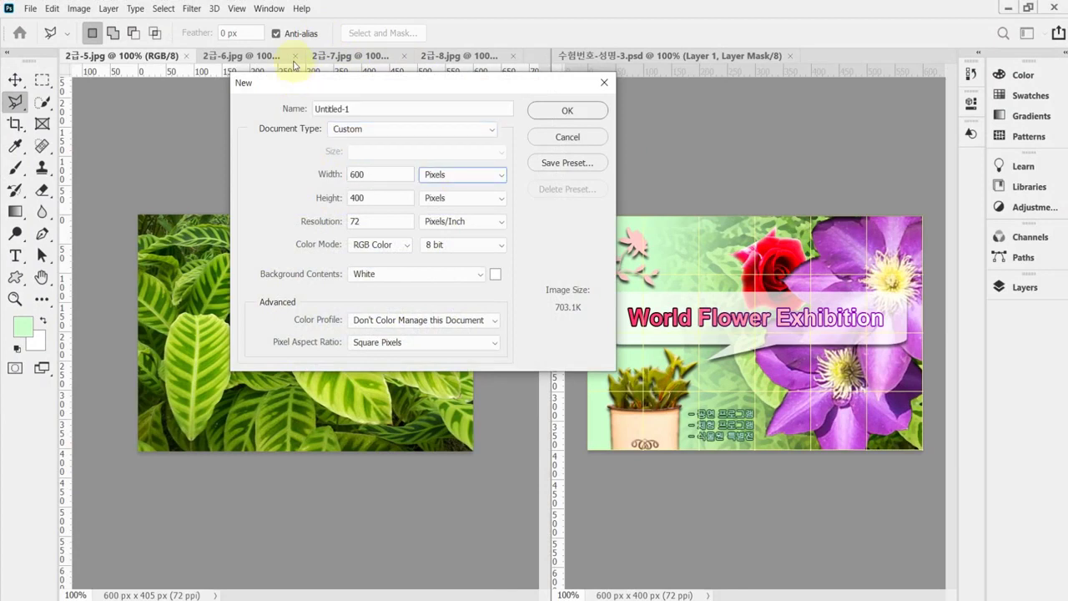
key("Tab")
key("Tab")
key("Tab")
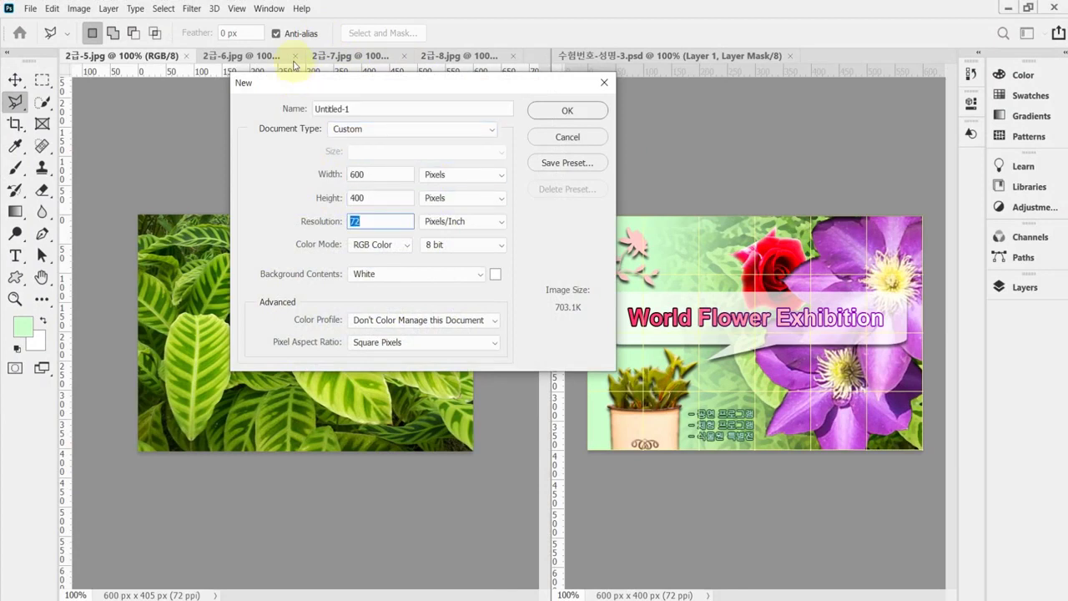
key("Tab")
key("Tab")
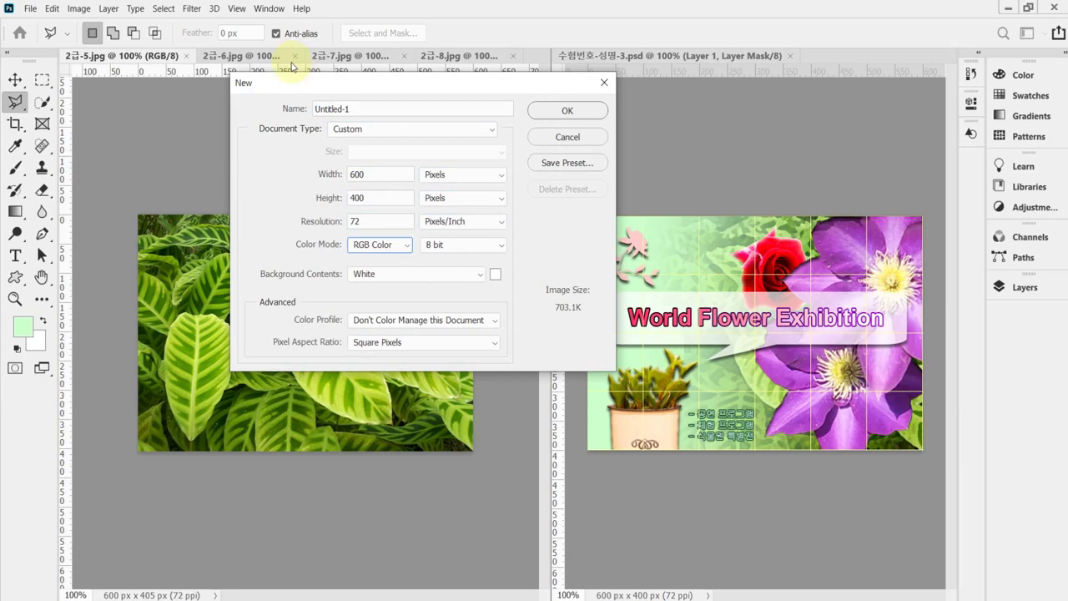
key("Return")
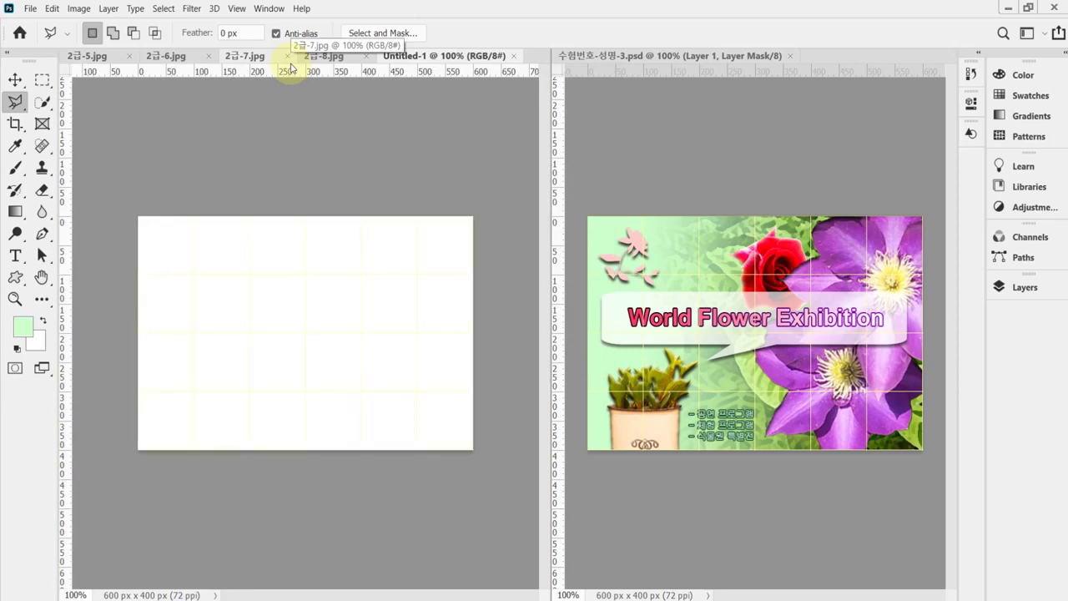
Step: Set the foreground color to #ccffcc and fill the new document's background with it
left_click(30, 325)
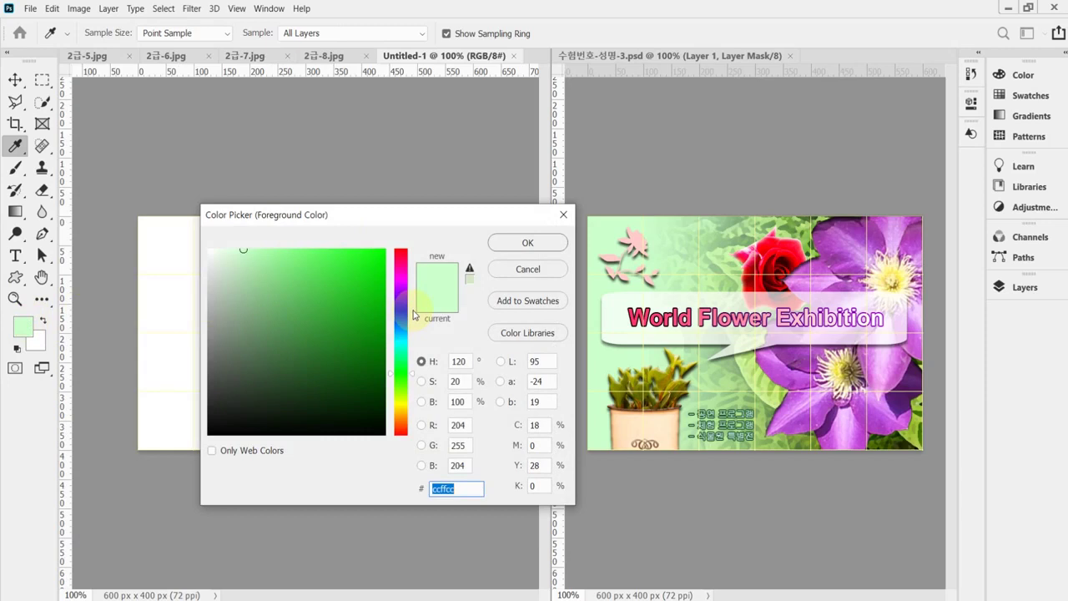
type("cfc")
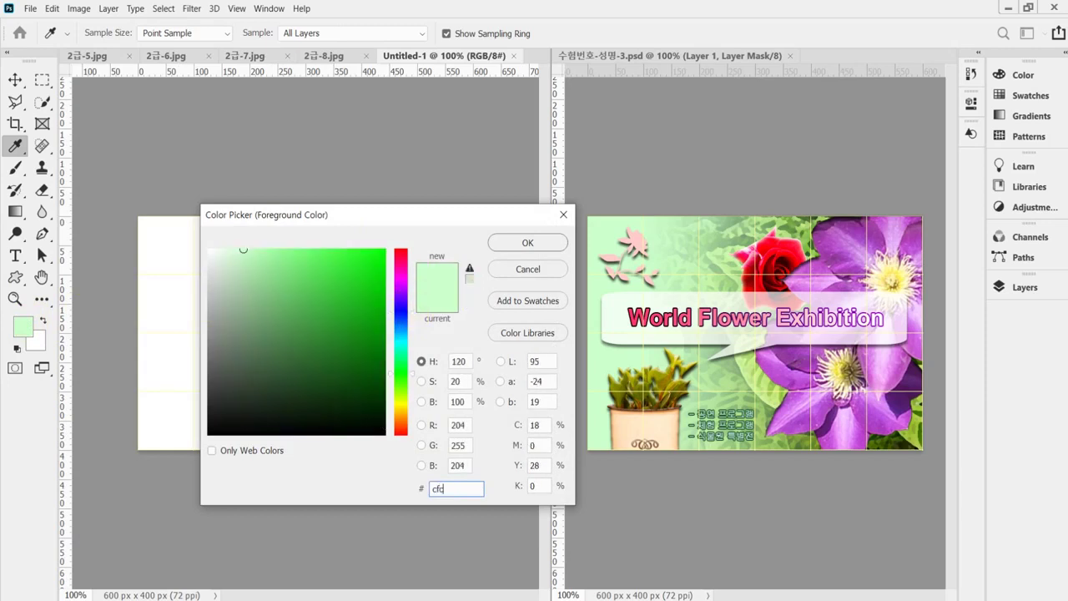
left_click(534, 249)
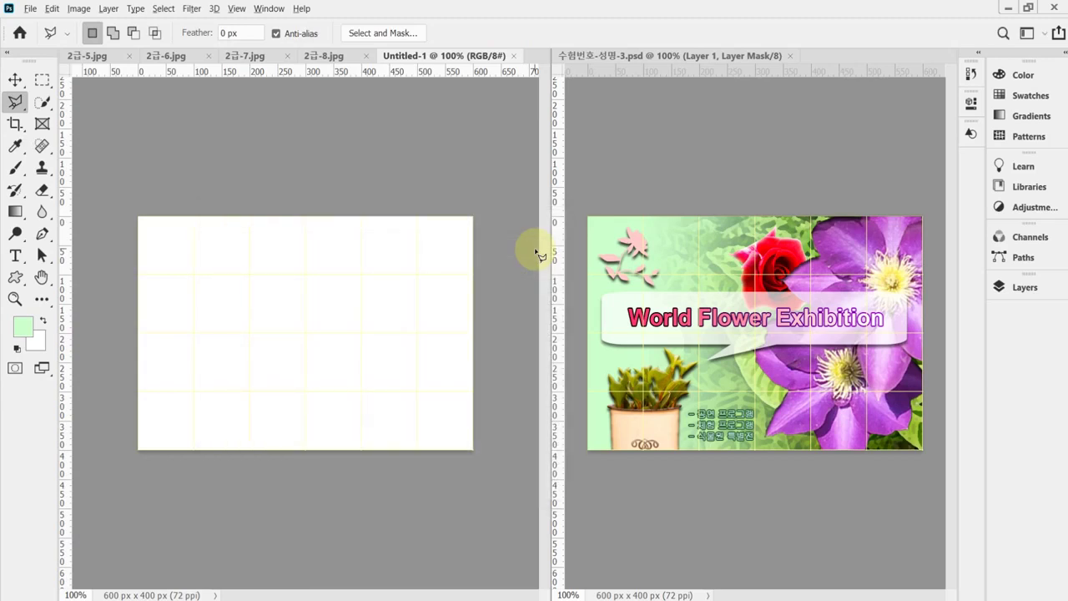
key("alt+BackSpace")
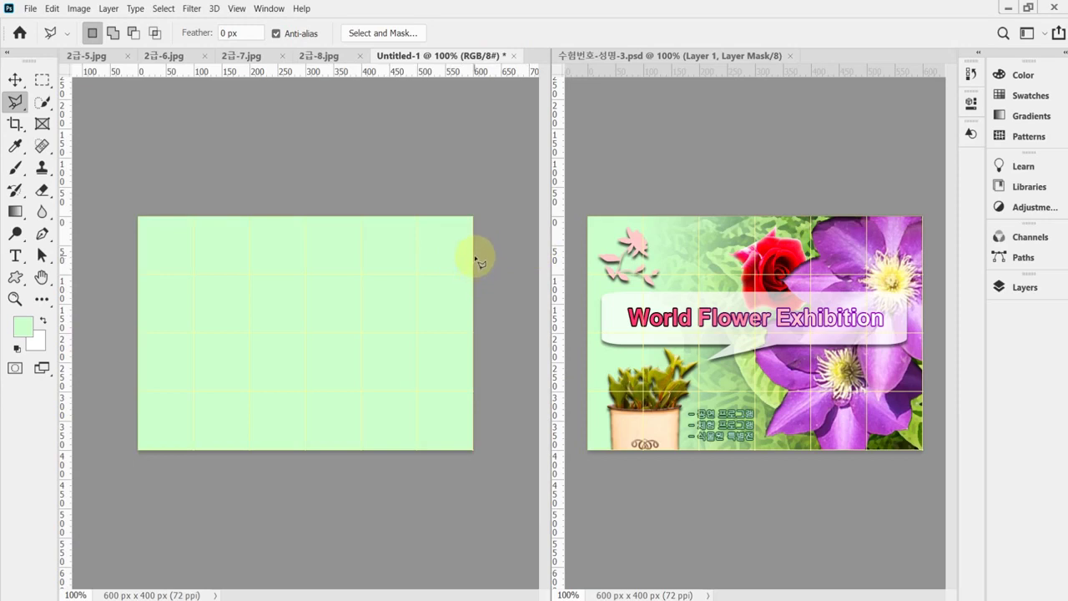
Step: Copy the entire 2급-5.jpg leaf image and paste it into the new document as a layer
left_click(84, 58)
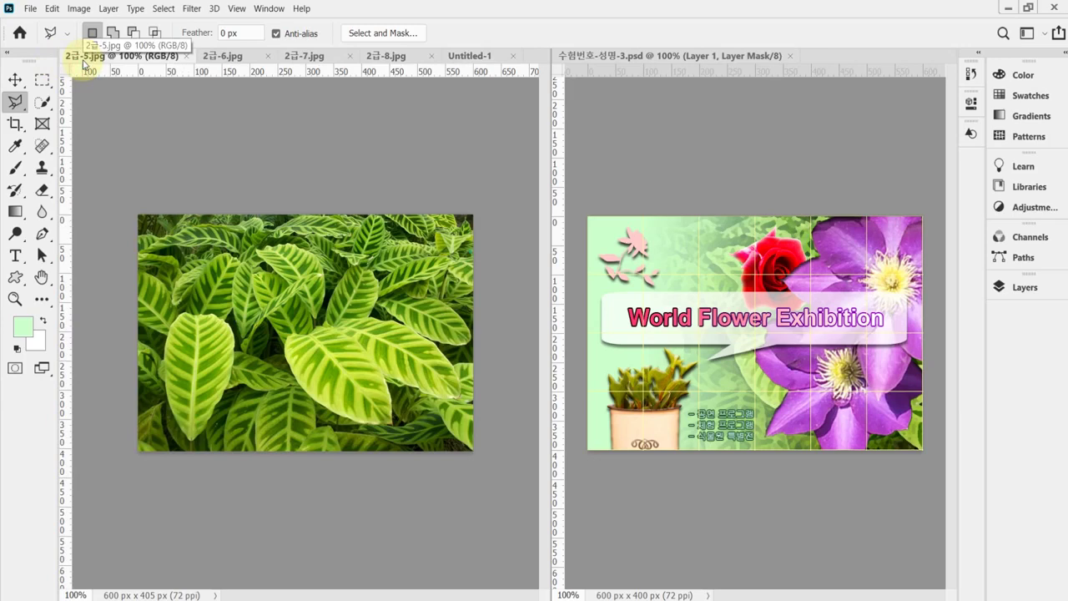
key("ctrl+a")
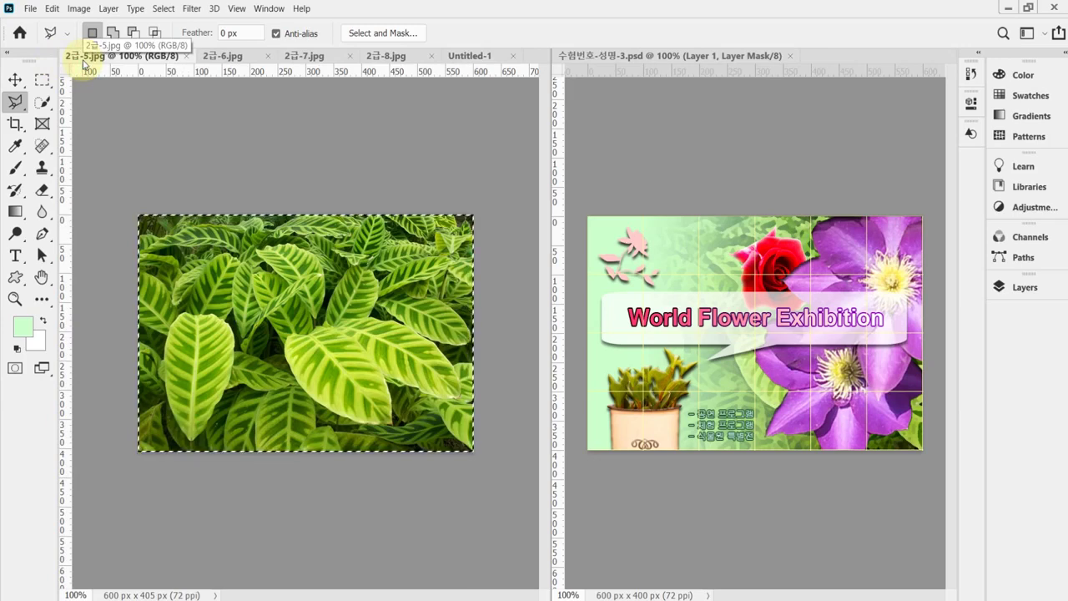
left_click(458, 55)
key("ctrl+v")
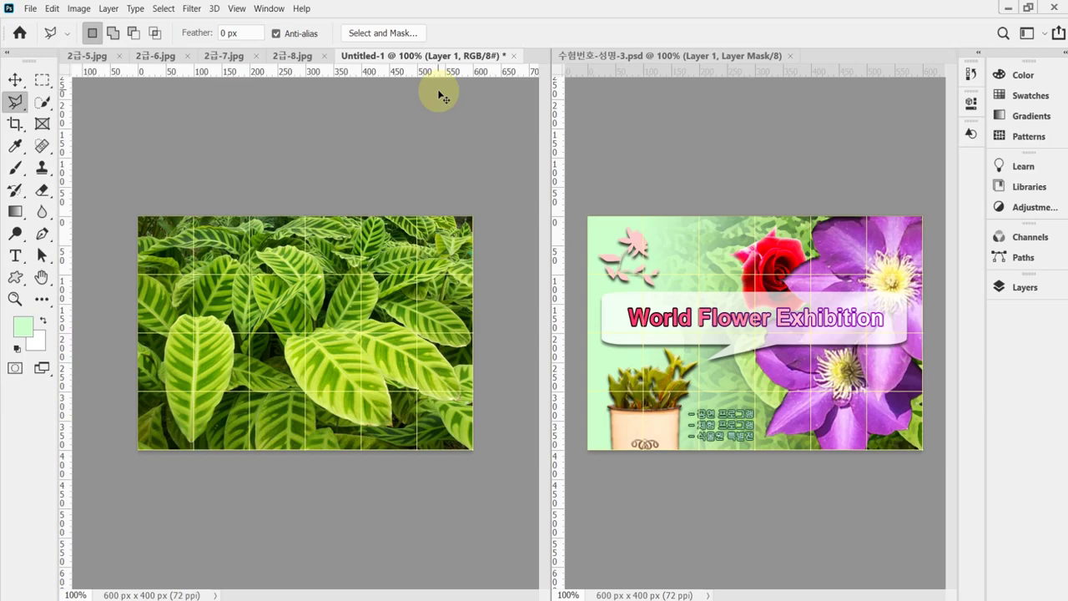
Step: Nudge the pasted leaf layer a few pixels right and slightly down on the canvas
key("ctrl+Right")
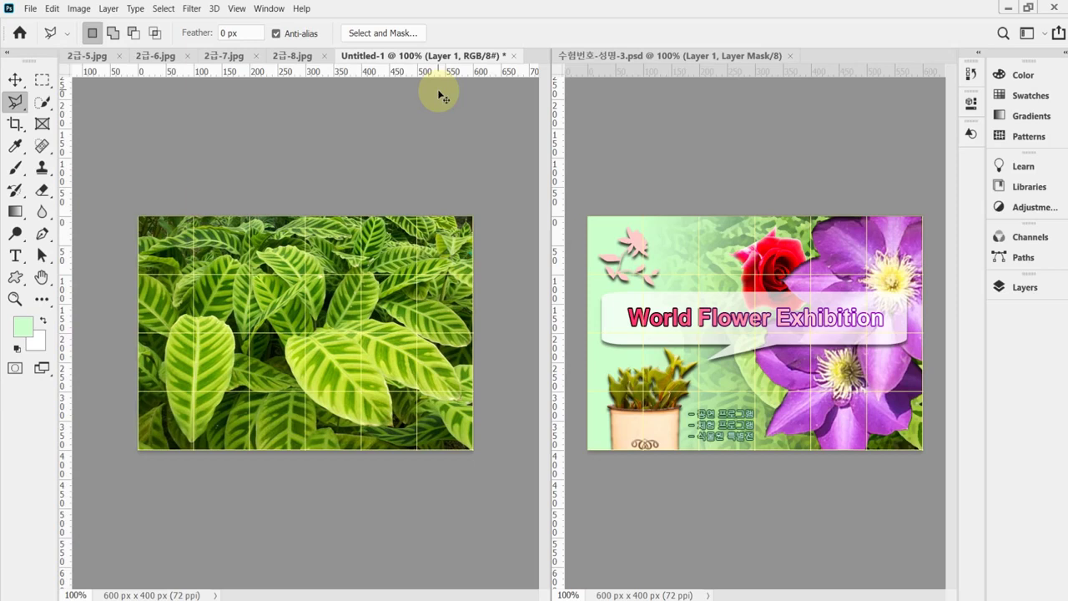
key("ctrl+Down")
key("ctrl+Right")
key("ctrl+Right")
key("ctrl+Right")
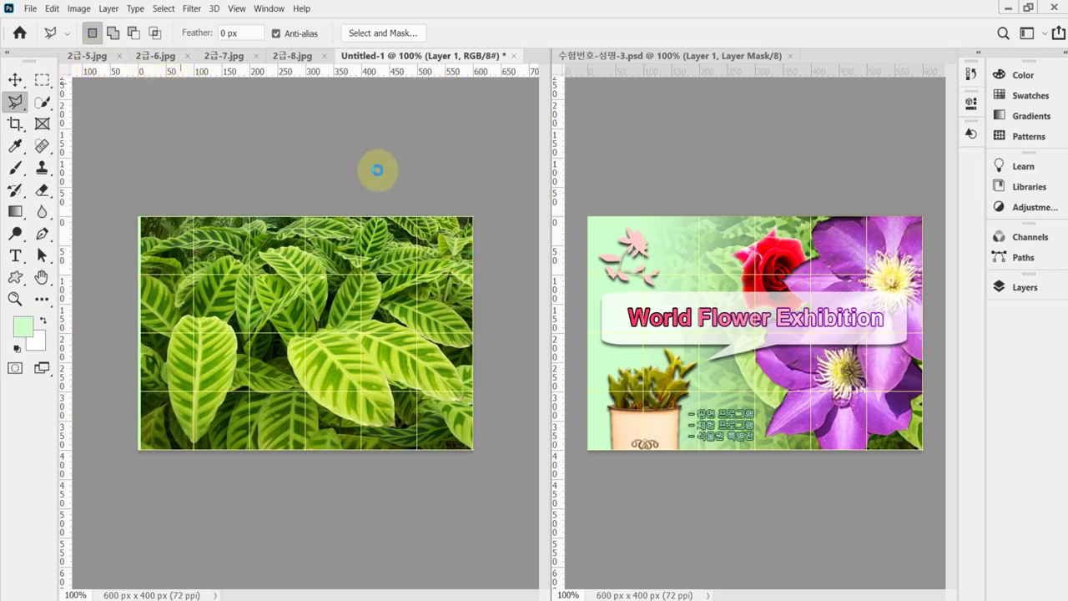
Step: Save the new document as the Photoshop file 수험번호-성명-3 in the desktop's 임시파일 folder, keeping its layers
key("ctrl+shift+s")
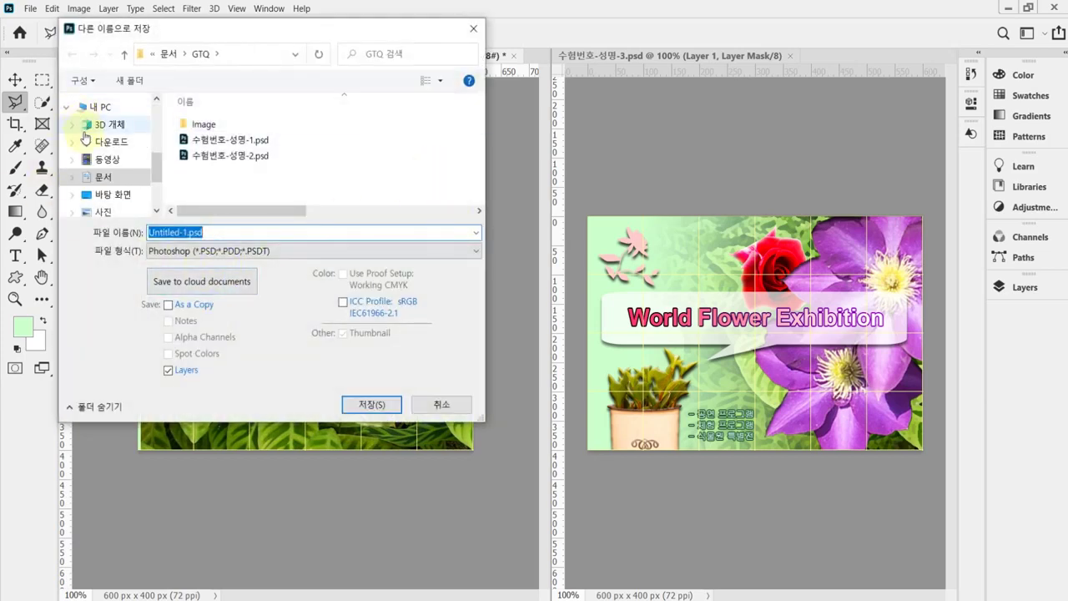
left_click(117, 196)
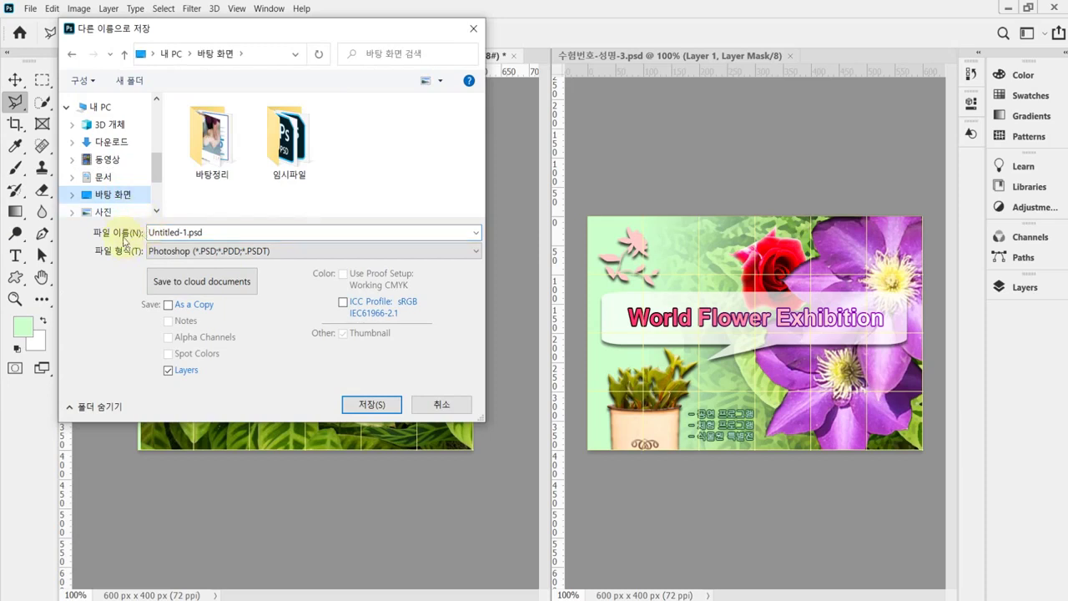
left_click(279, 160)
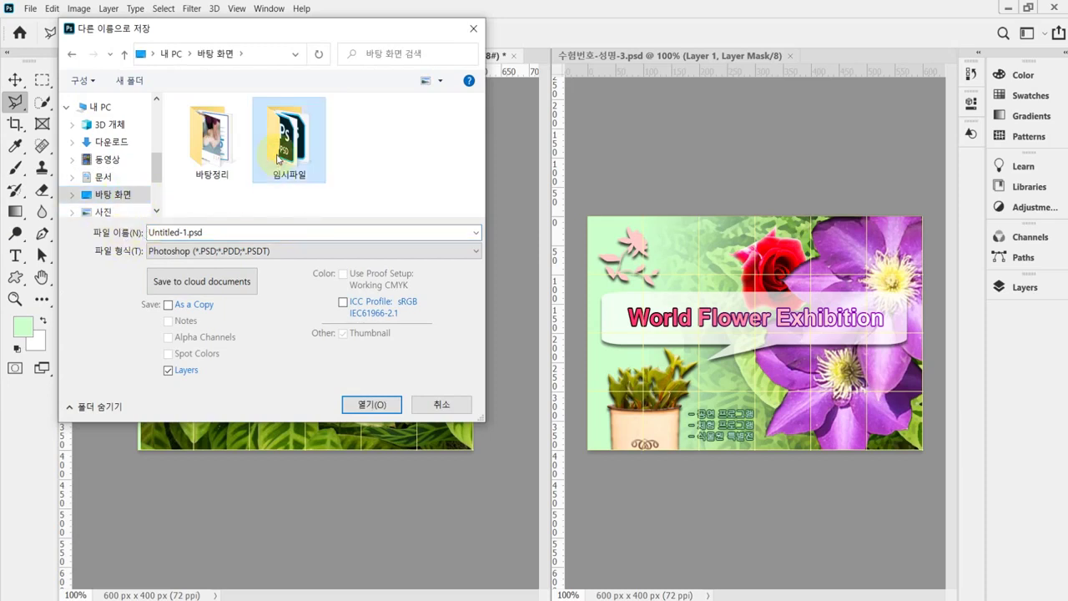
double_click(276, 158)
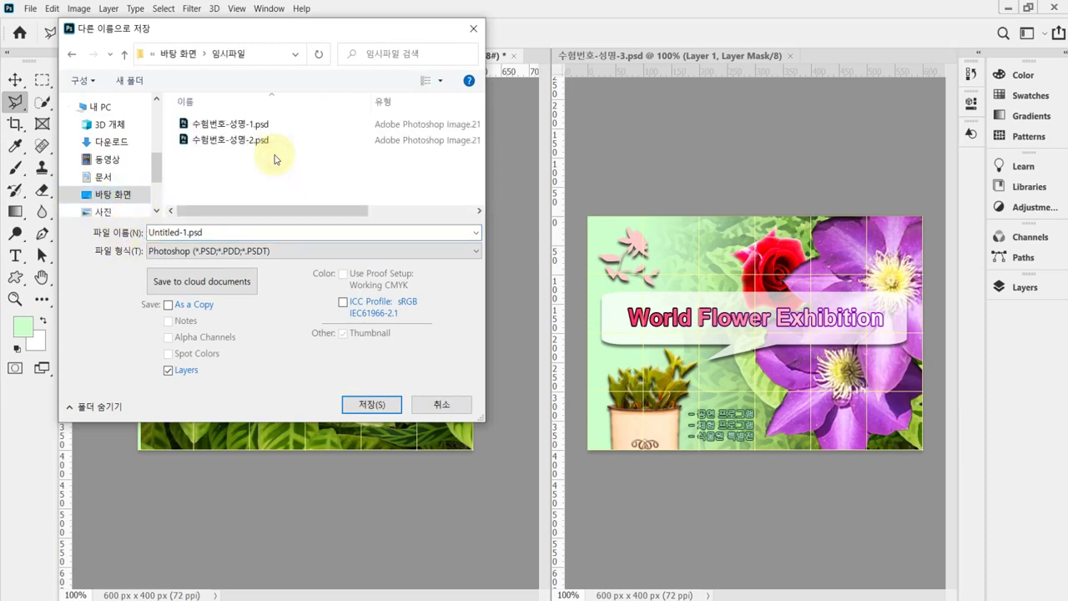
double_click(185, 233)
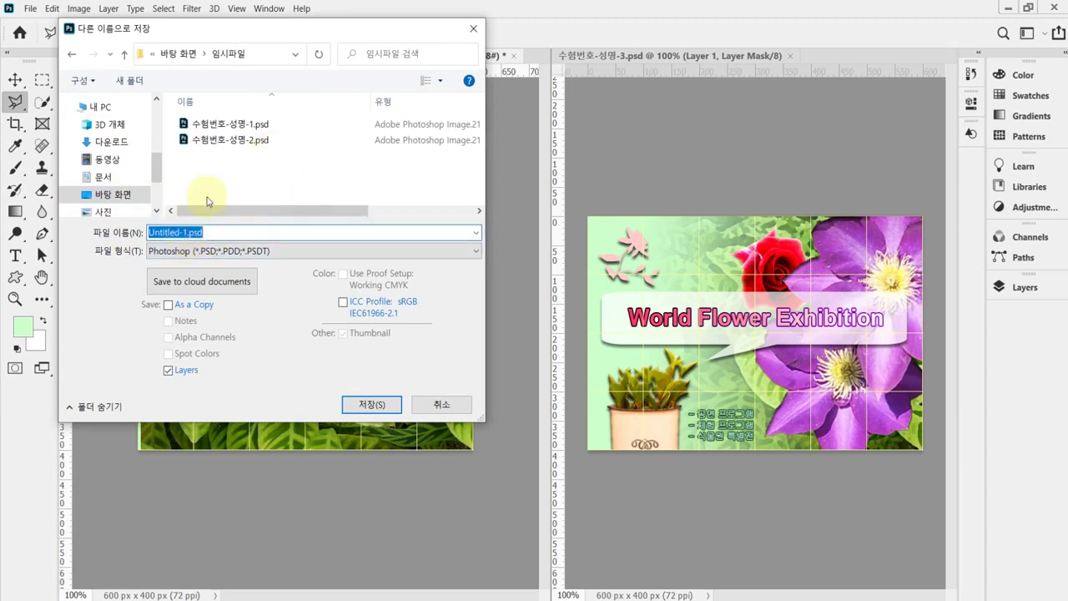
left_click(210, 145)
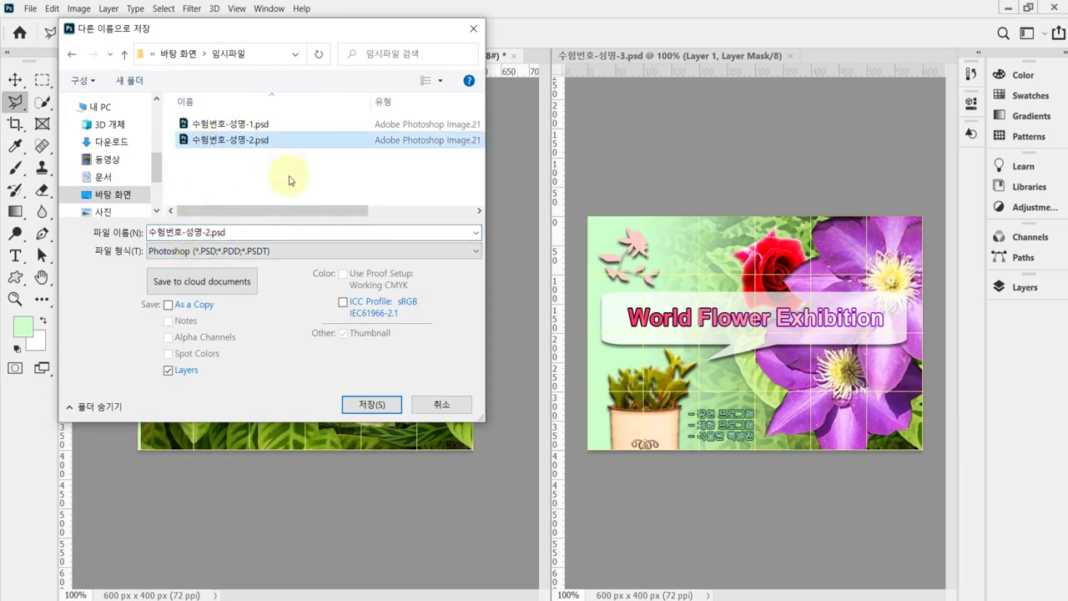
double_click(203, 233)
left_click_drag(205, 232, 228, 234)
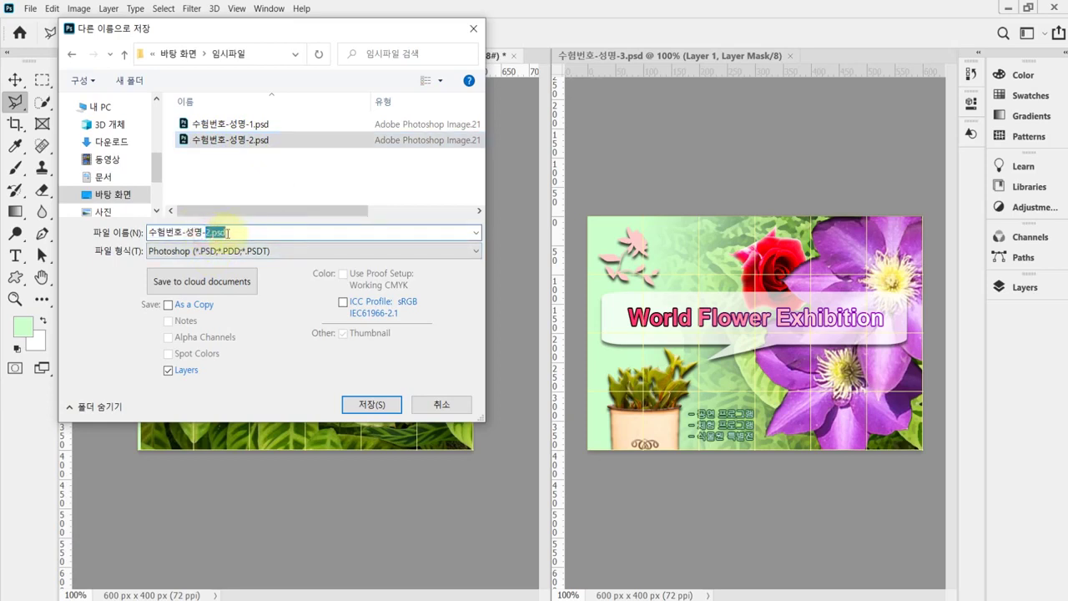
type("3")
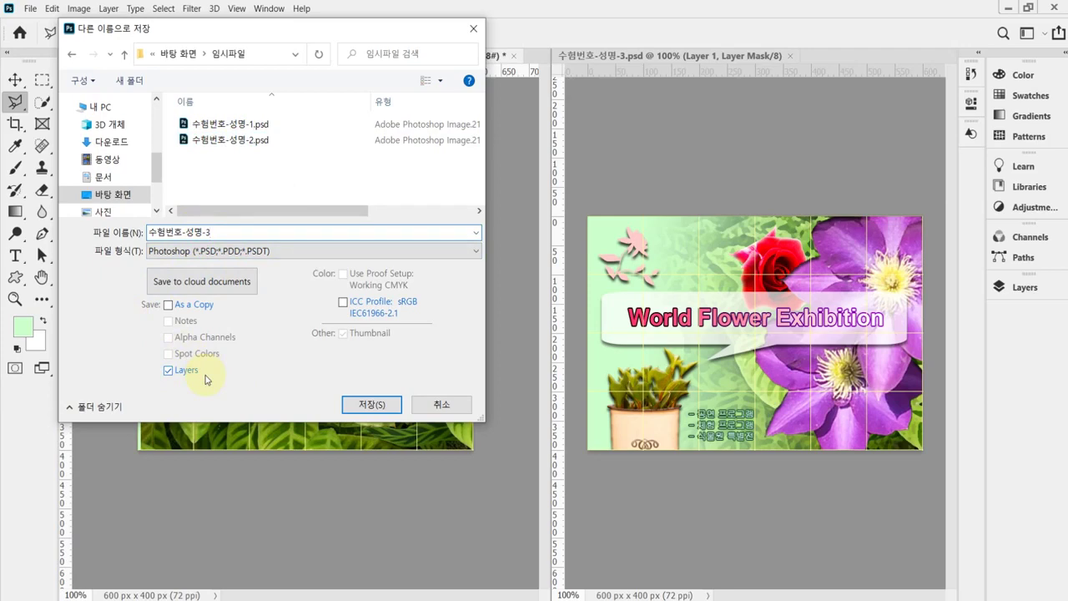
left_click(359, 403)
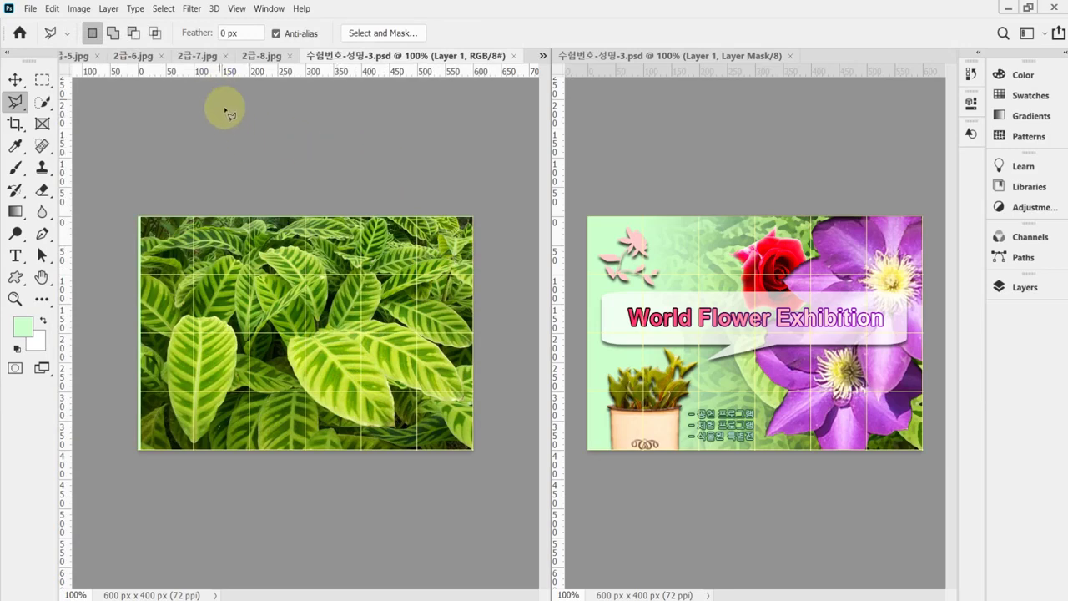
Step: Apply the Artistic Sponge filter to the leaf layer with brush size 2, definition 12 and smoothness 5
left_click(193, 8)
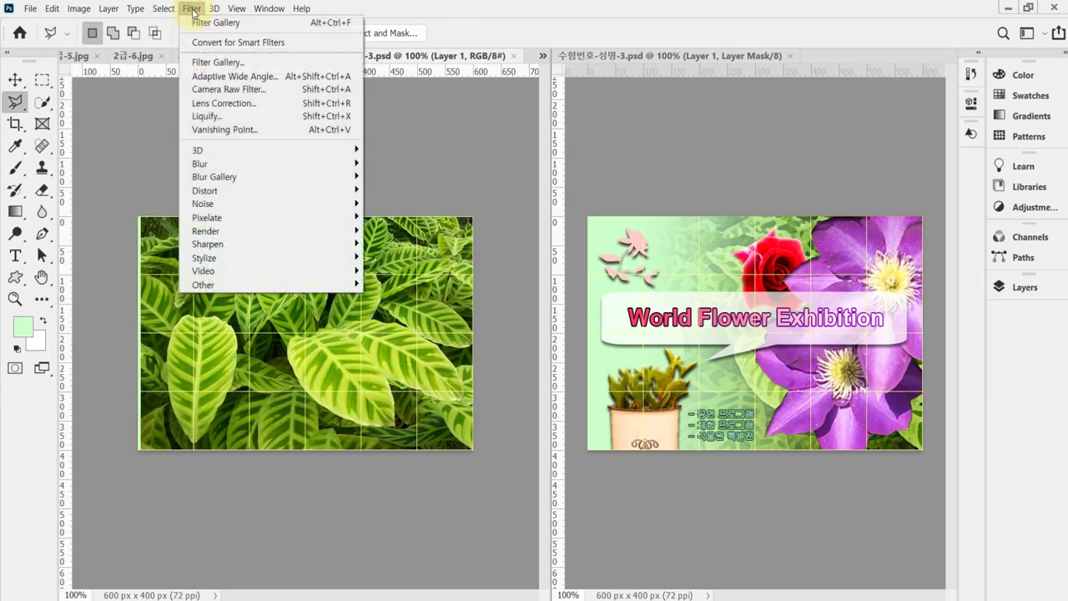
left_click(219, 61)
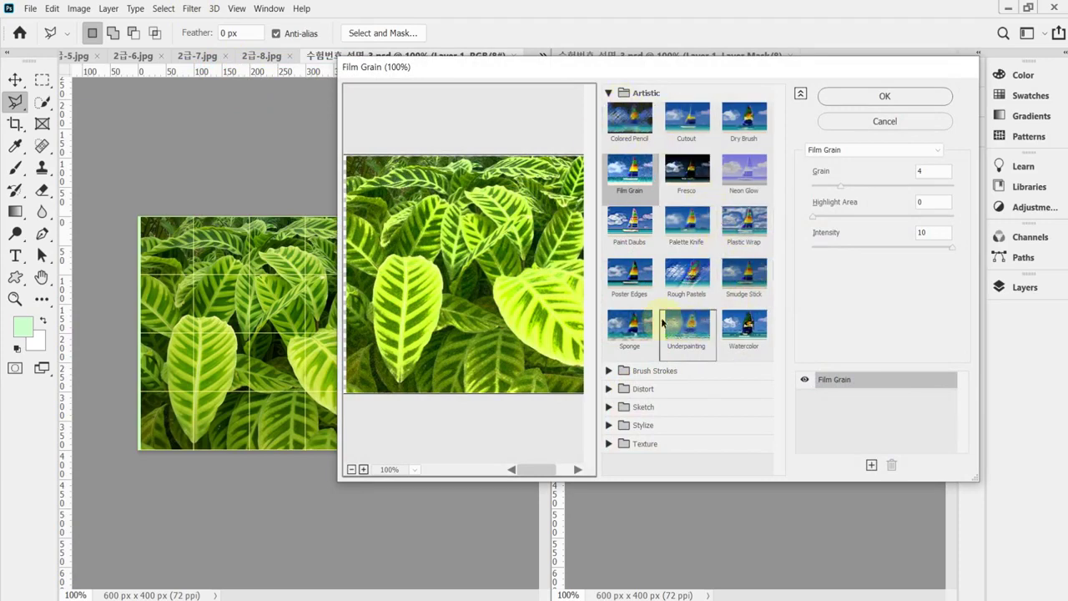
left_click(630, 325)
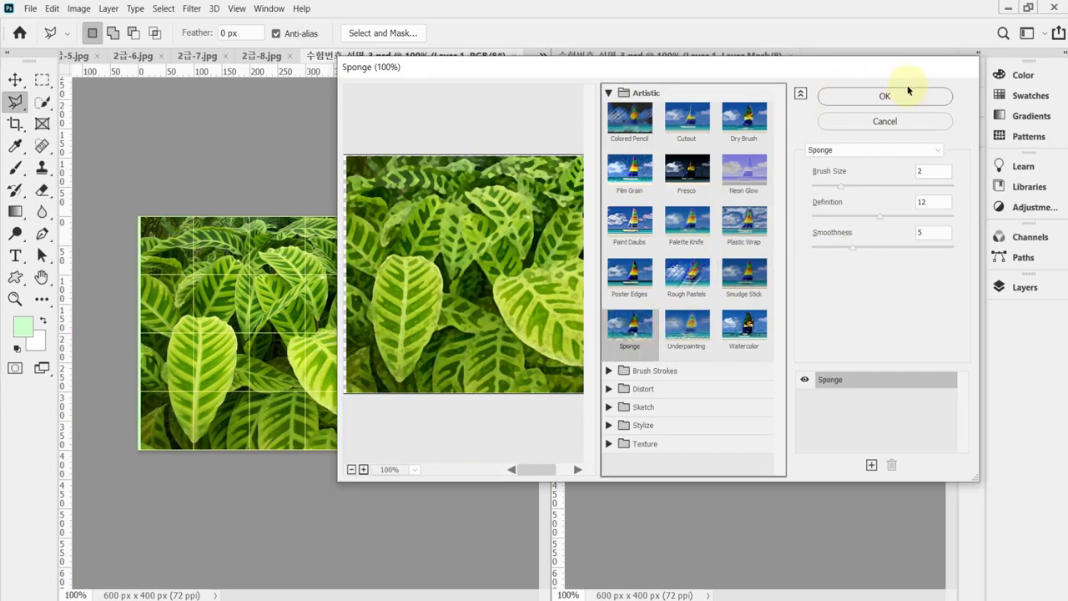
left_click(876, 99)
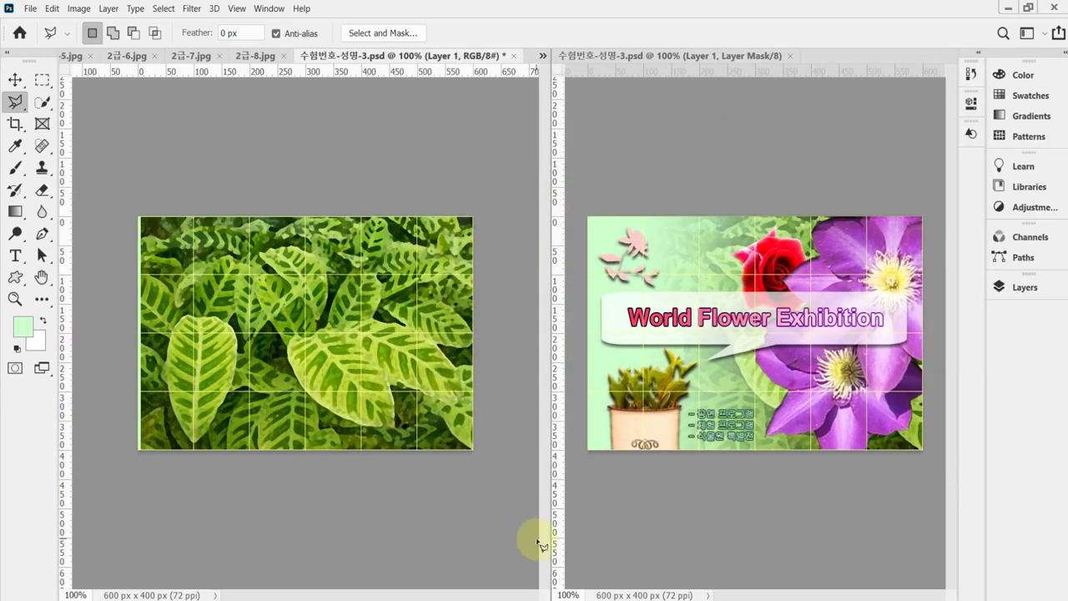
Step: Check the problem 3 image-effect instructions in the PDF, then return to Photoshop and add a layer mask to the leaf layer
key("alt+Tab")
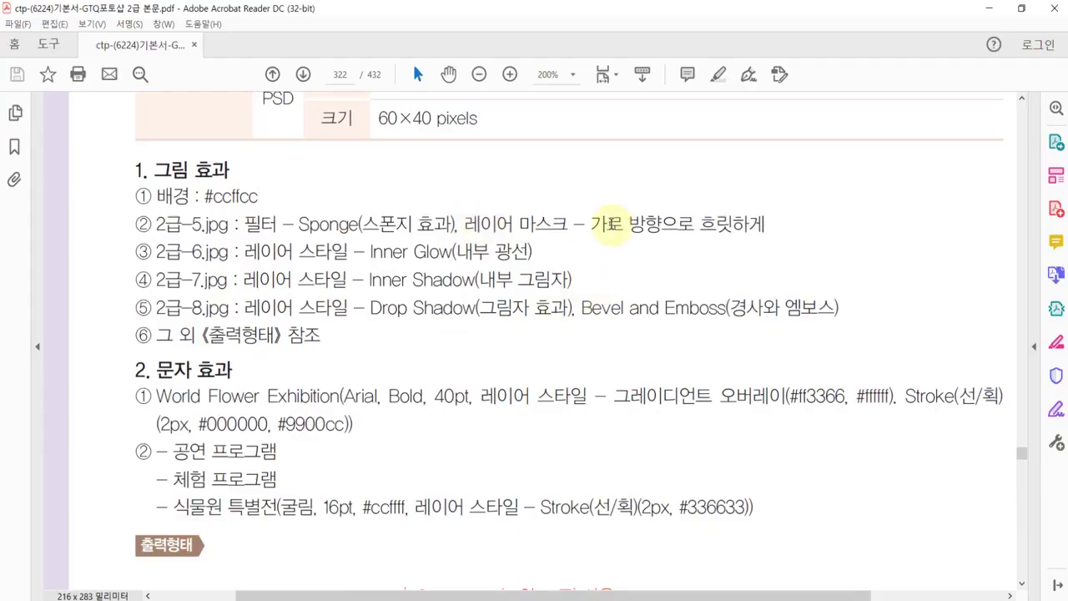
scroll(584, 459, "down", 5)
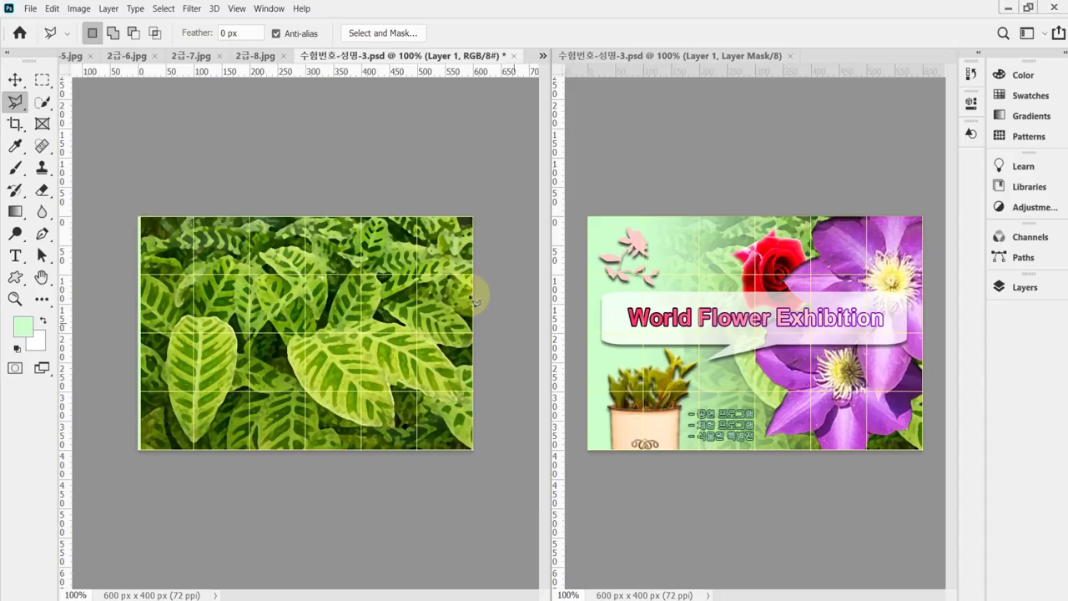
left_click(1018, 288)
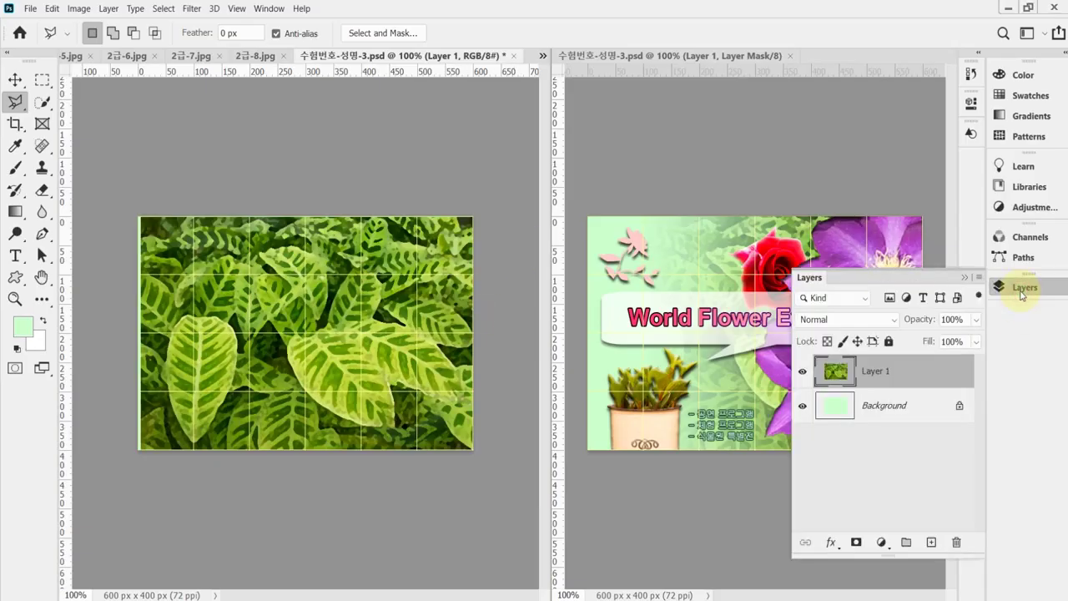
left_click(855, 543)
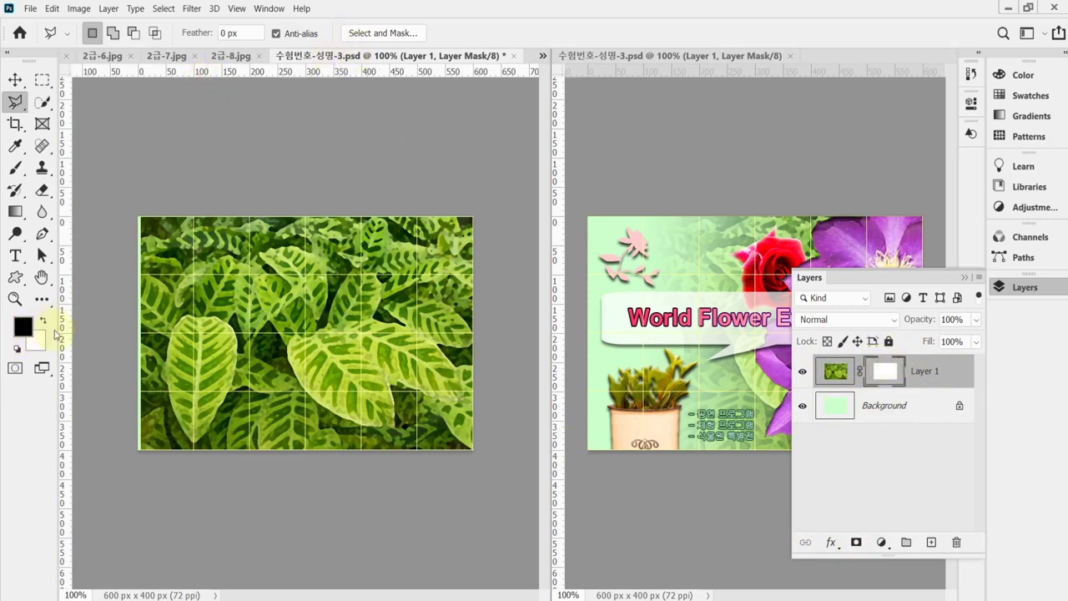
Step: Fade the leaf image horizontally with a black-to-white linear gradient on its mask from about 100 px to 500 px, and save the document
left_click(20, 213)
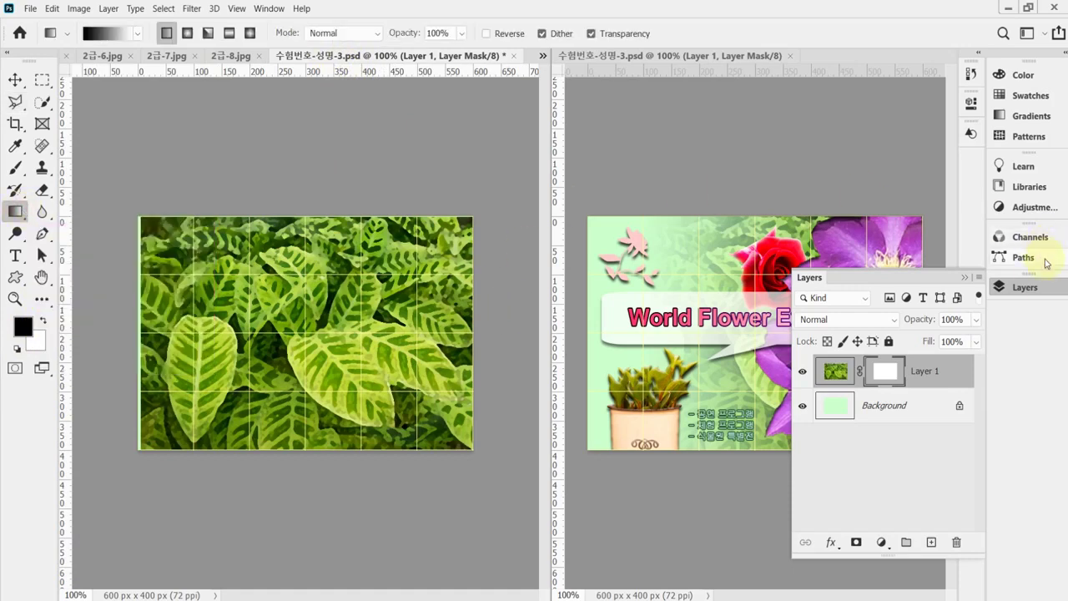
left_click(1026, 287)
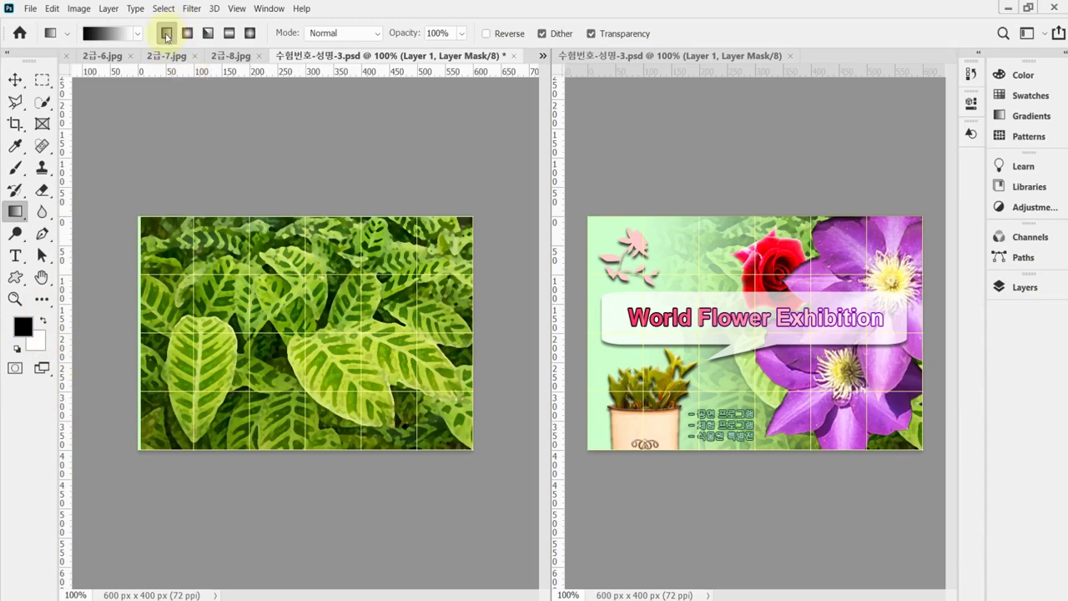
key("ctrl+s")
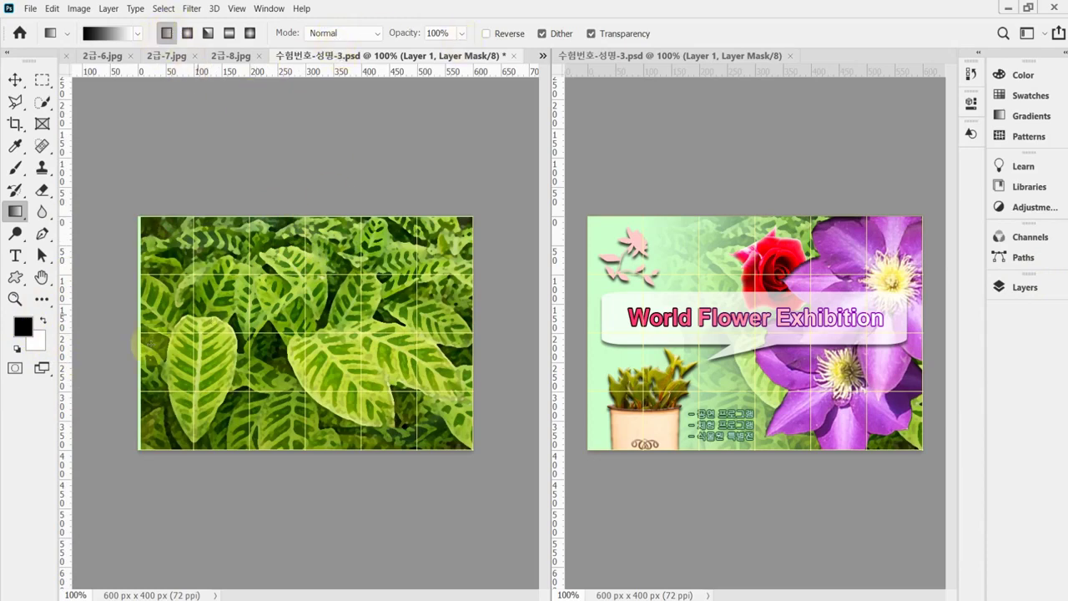
left_click_drag(194, 333, 418, 334)
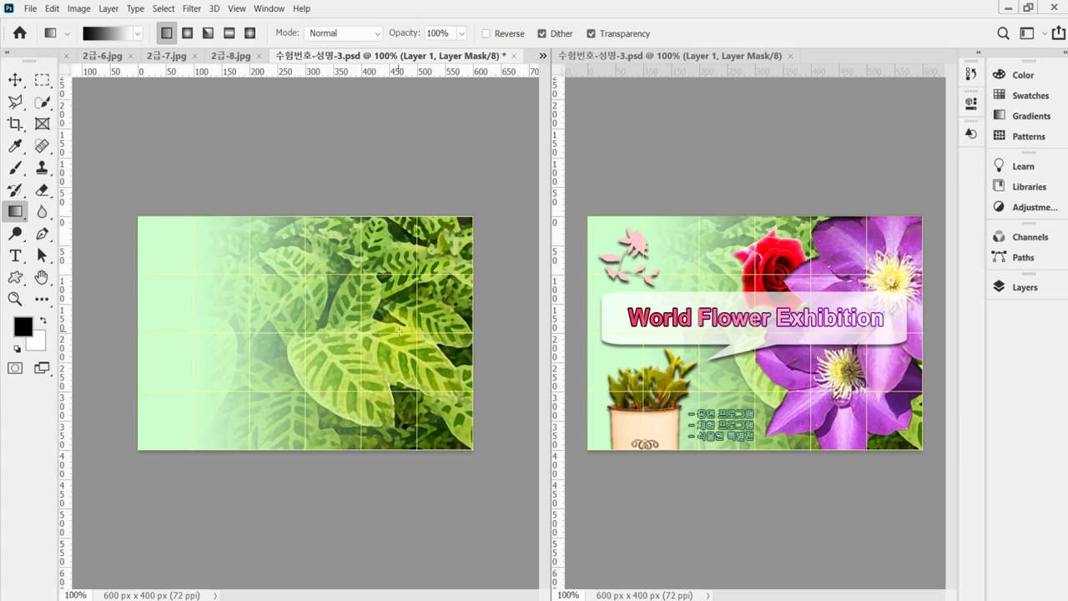
key("ctrl+s")
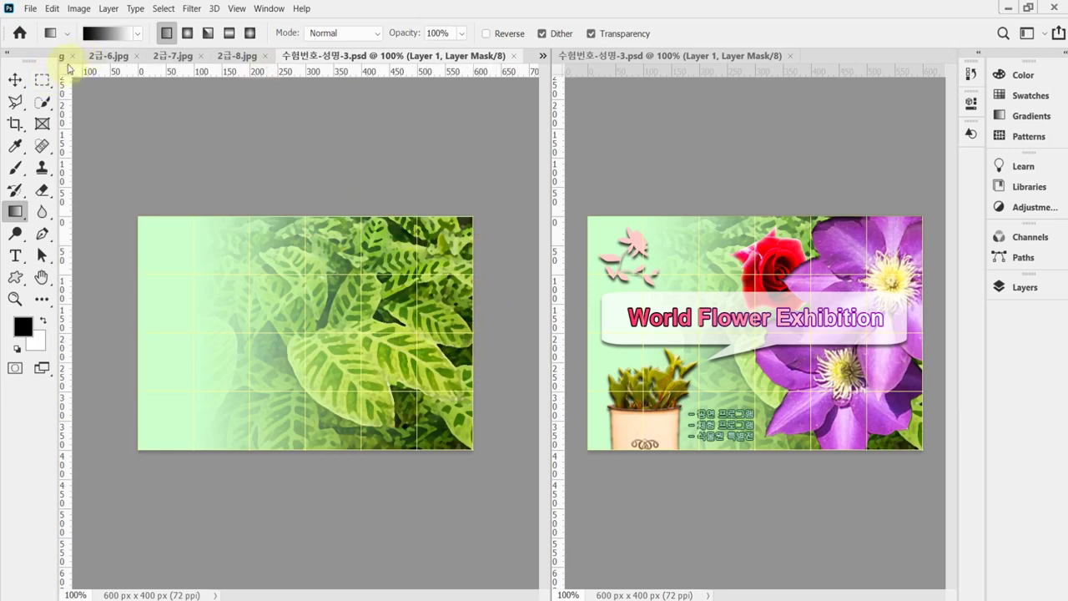
Step: In 2급-6.jpg, begin a Magnetic Lasso outline at the rose's left petal tip and trace along its upper and right edges
left_click(99, 58)
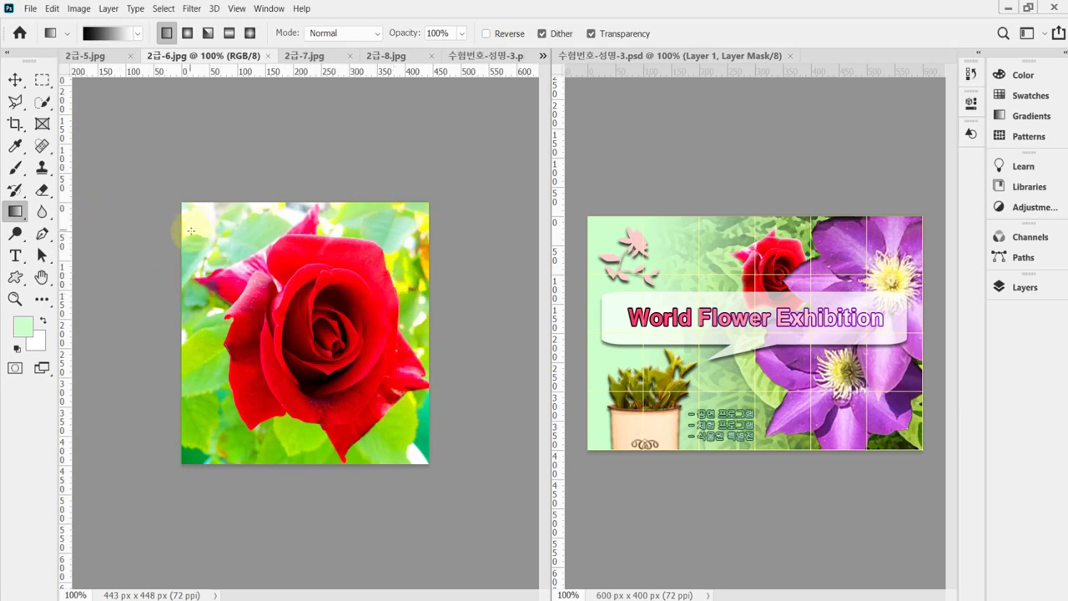
left_click(17, 102)
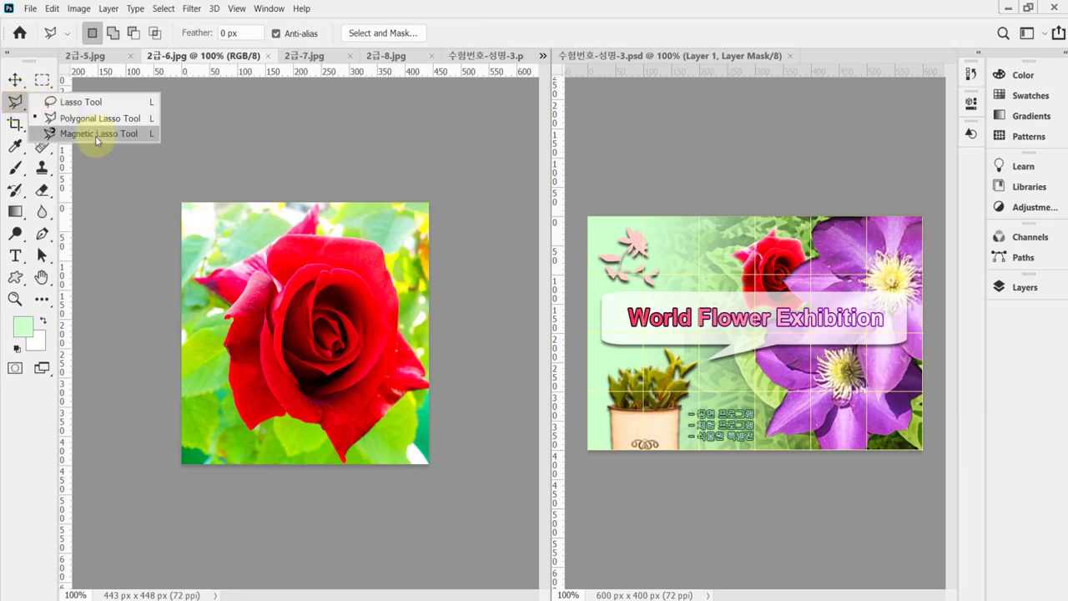
left_click(95, 136)
left_click(283, 299)
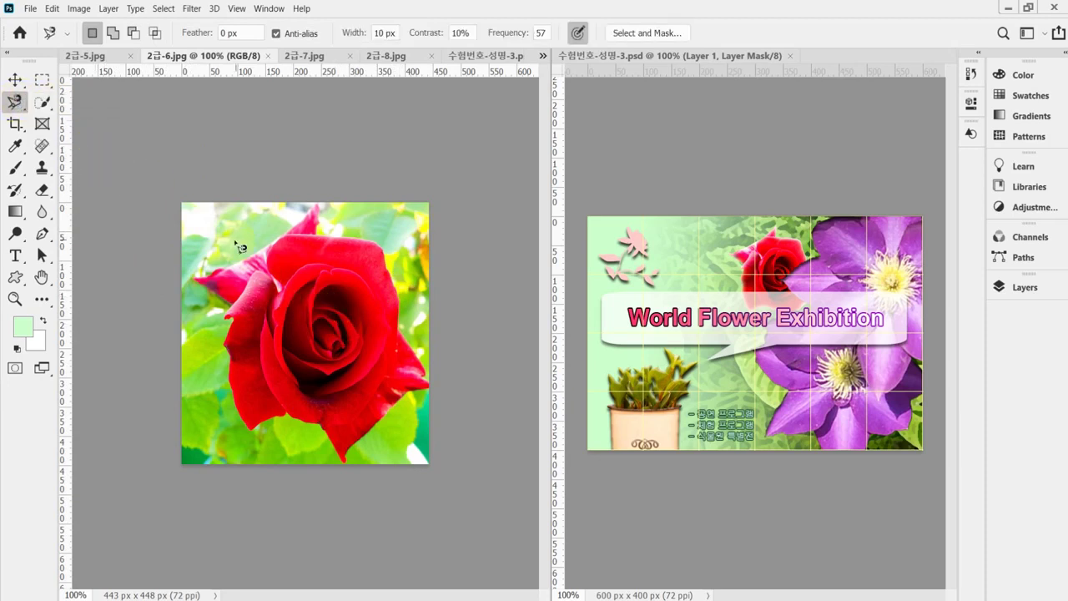
left_click(255, 252, "ctrl")
left_click_drag(276, 270, 283, 271)
left_click(284, 275, "alt")
left_click(276, 288, "ctrl")
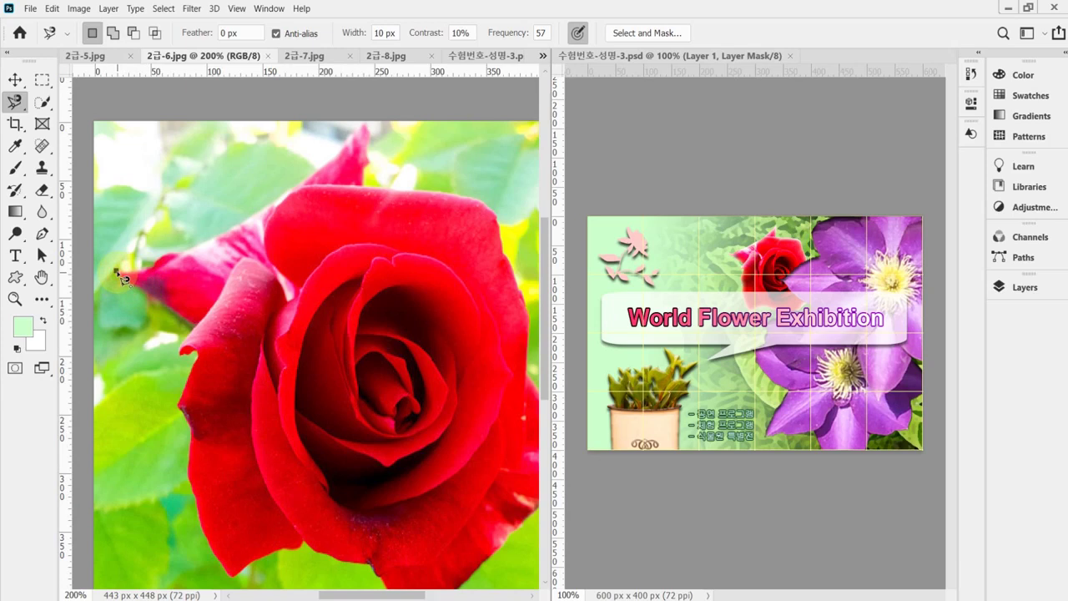
mouse_move(123, 277)
left_mouse_down()
mouse_move(183, 253)
mouse_move(194, 276)
mouse_move(204, 245)
mouse_move(369, 123)
mouse_move(364, 188)
mouse_move(264, 158)
mouse_move(361, 164)
mouse_move(396, 191)
mouse_move(430, 322)
mouse_move(424, 349)
mouse_move(483, 425)
mouse_move(497, 467)
mouse_move(472, 478)
mouse_move(443, 441)
mouse_move(476, 291)
mouse_move(470, 316)
mouse_move(517, 354)
mouse_move(400, 443)
mouse_move(288, 356)
left_mouse_up()
key("space")
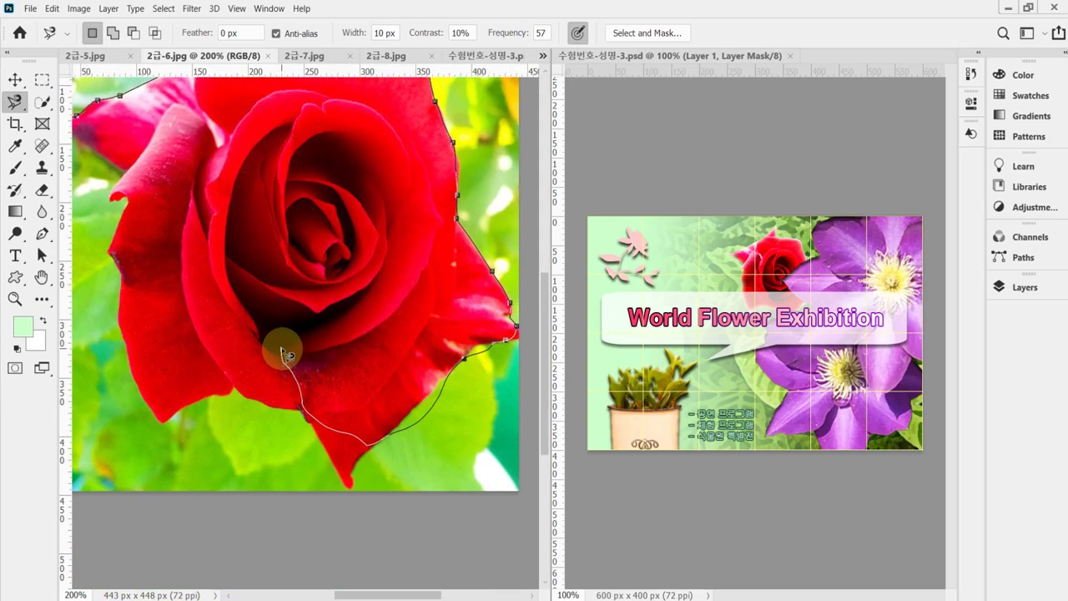
Step: Remove the stray lasso anchor points near the rose's lower-right petal and fix the outline at that petal's tip
mouse_move(285, 356)
left_mouse_down()
mouse_move(217, 364)
mouse_move(276, 360)
mouse_move(367, 406)
left_mouse_up()
key("BackSpace")
key("BackSpace")
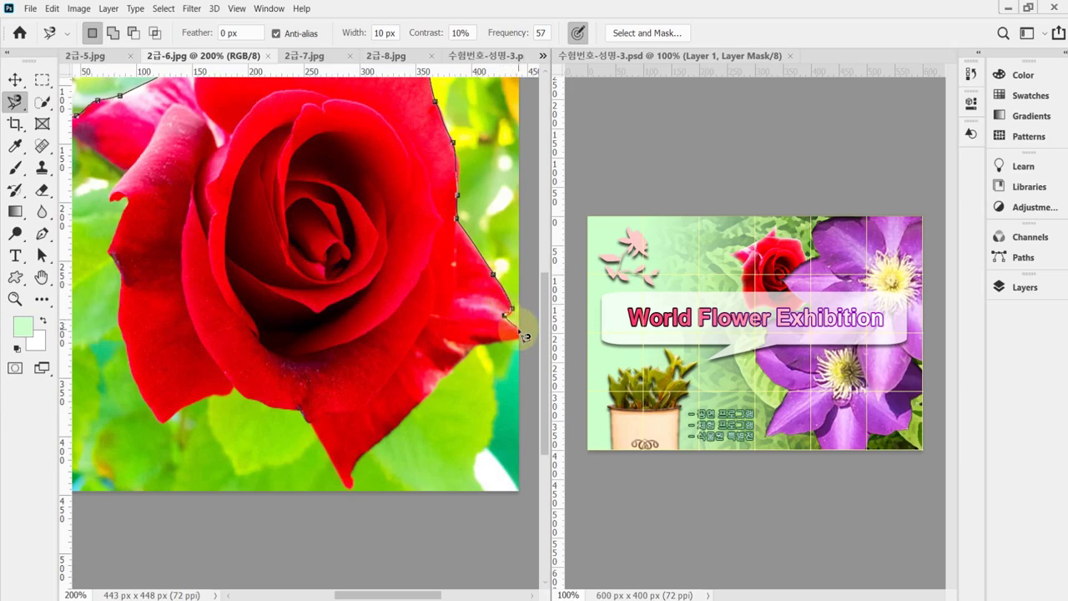
left_click(521, 330)
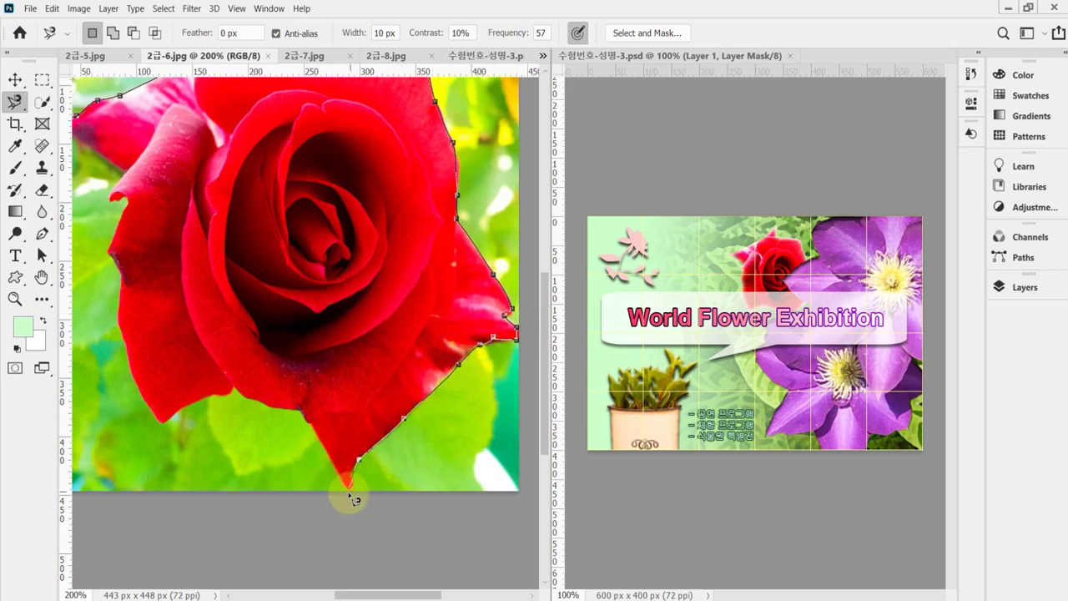
Step: Trace the rest of the rose along its lower and left edges and close the selection at the left petal tip
left_click(300, 412)
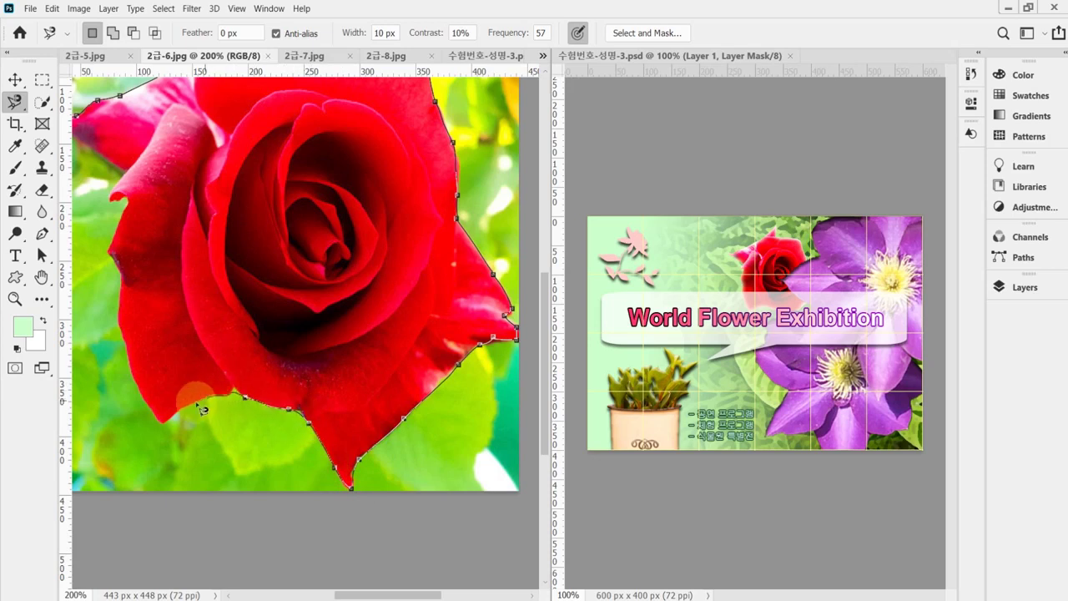
left_click(124, 307)
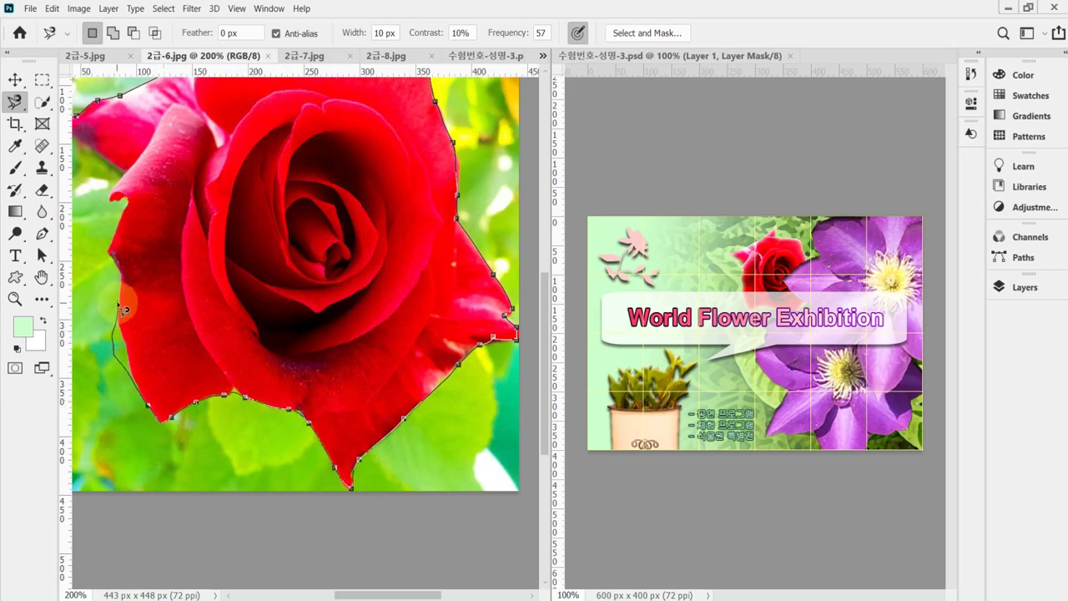
left_click_drag(180, 361, 257, 417)
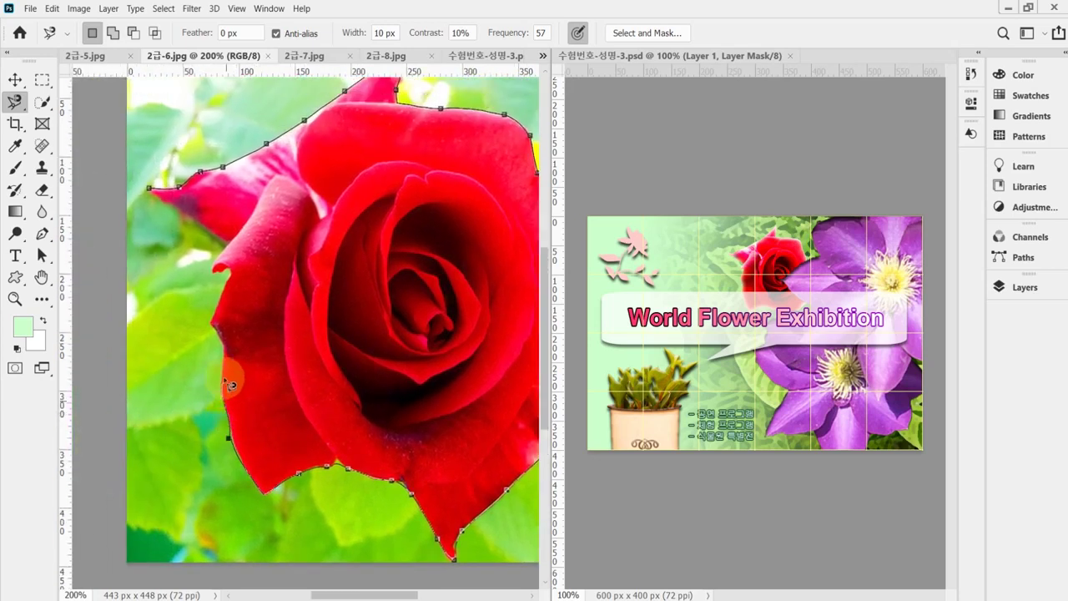
left_click(218, 271)
left_click(233, 250)
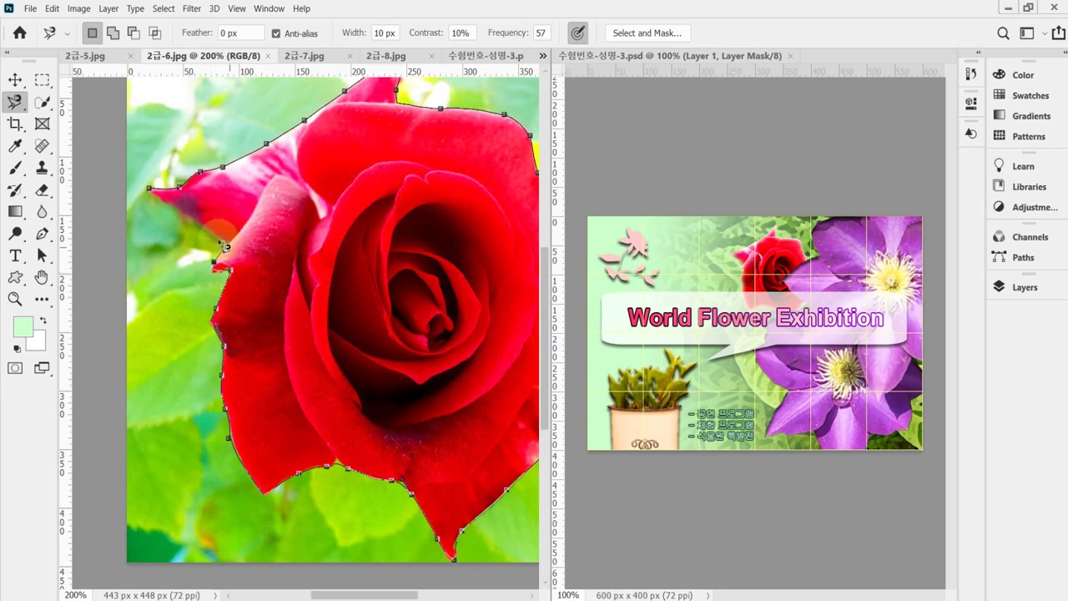
left_click(167, 202)
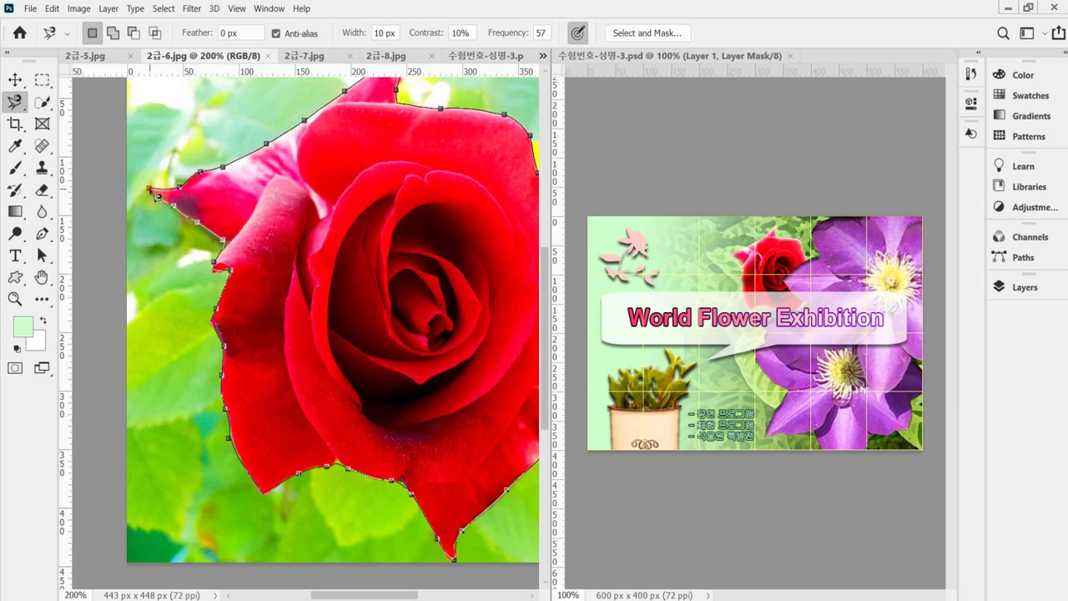
left_click(155, 192)
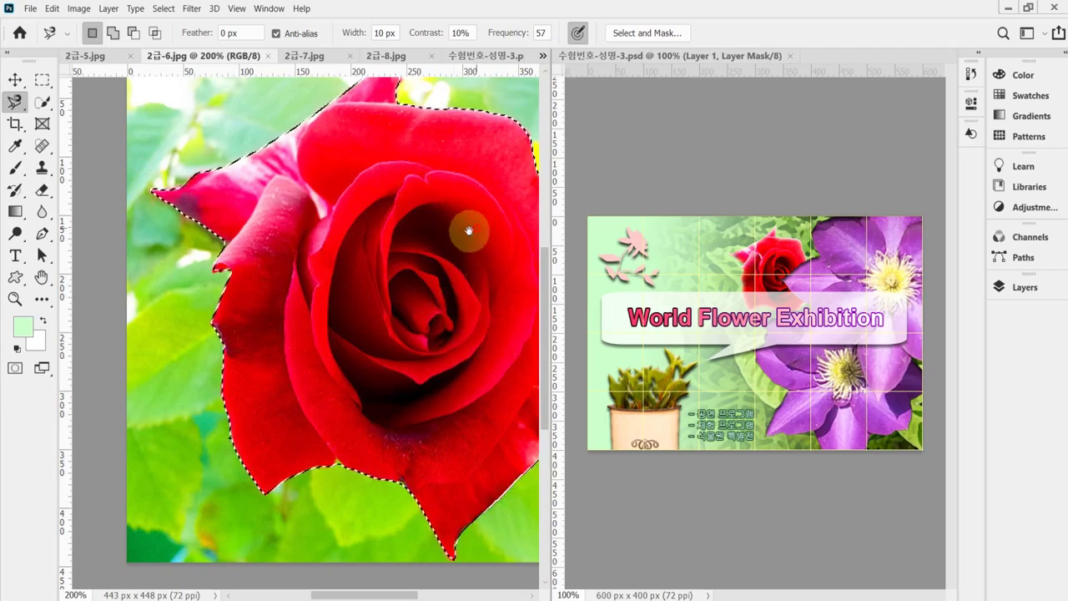
Step: Copy the selected rose from 2급-6.jpg and paste it into the 수험번호-성명-3.psd composition
left_click_drag(469, 231, 401, 228)
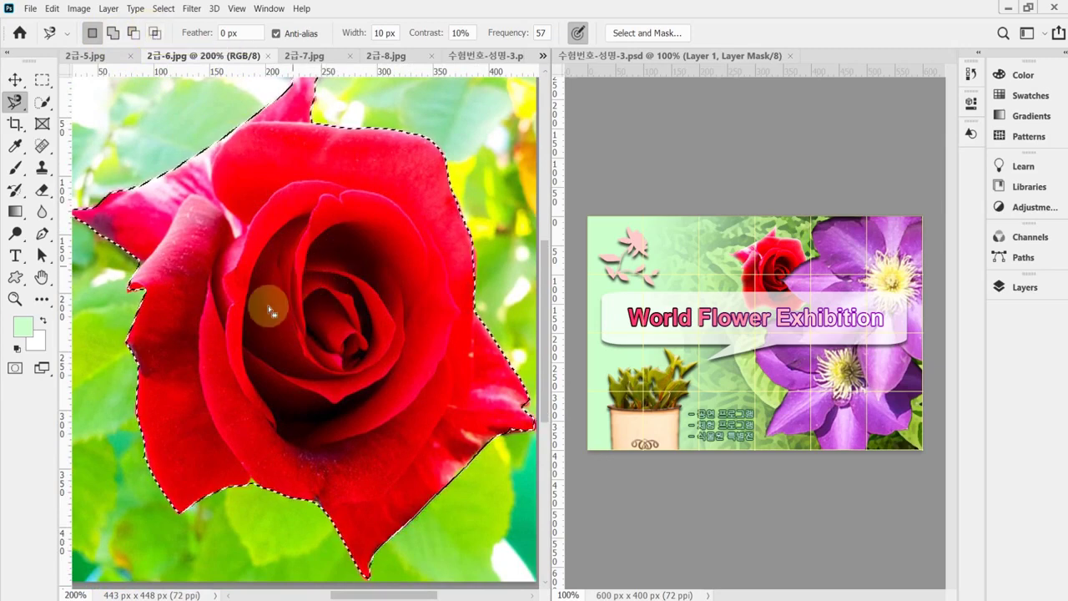
key("ctrl+minus")
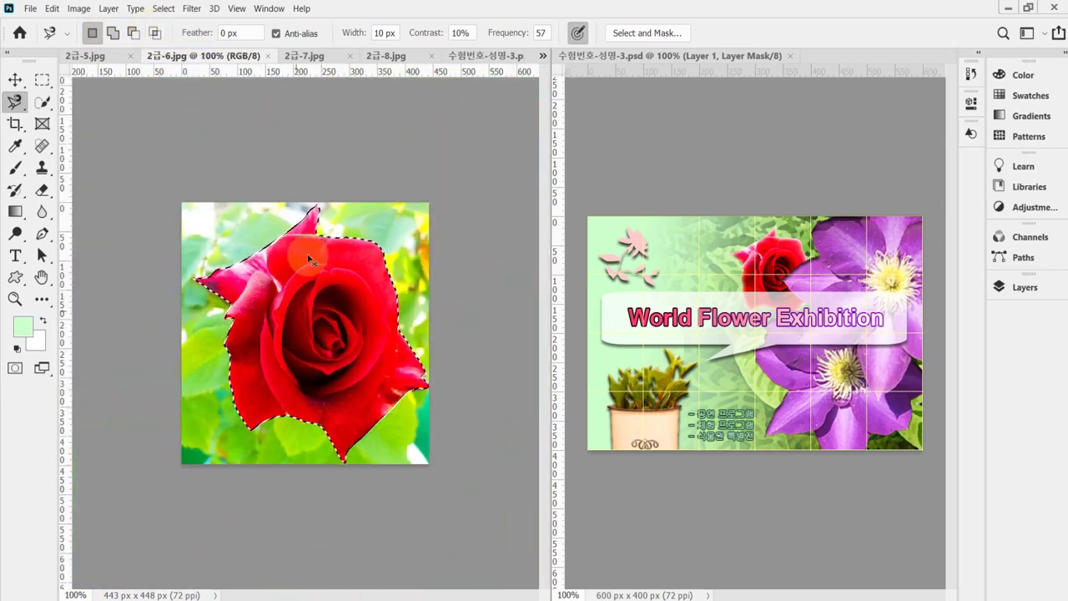
left_click(477, 56)
key("d")
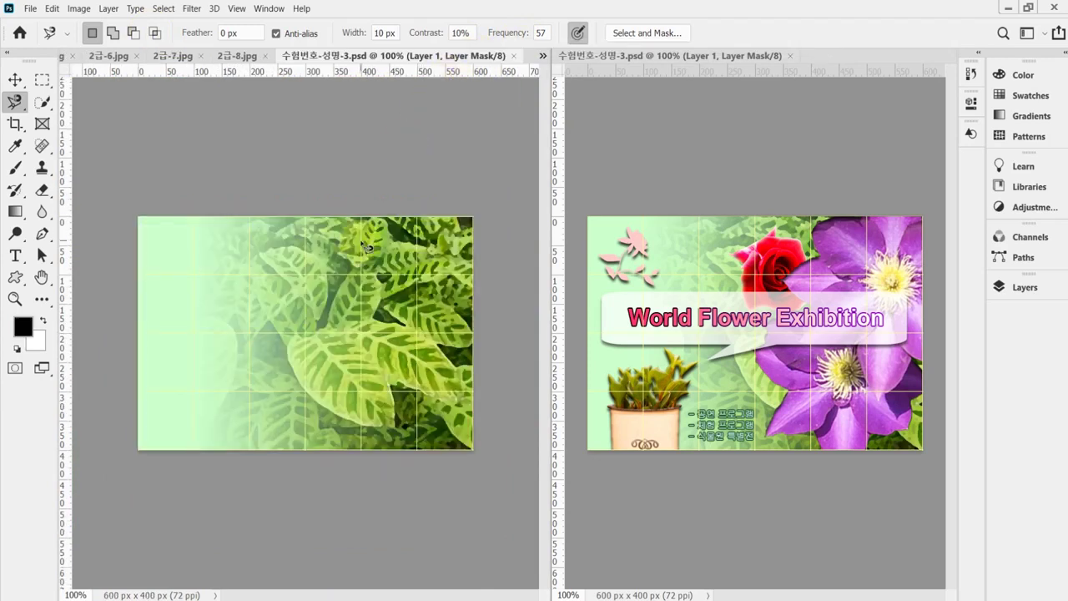
key("ctrl+v")
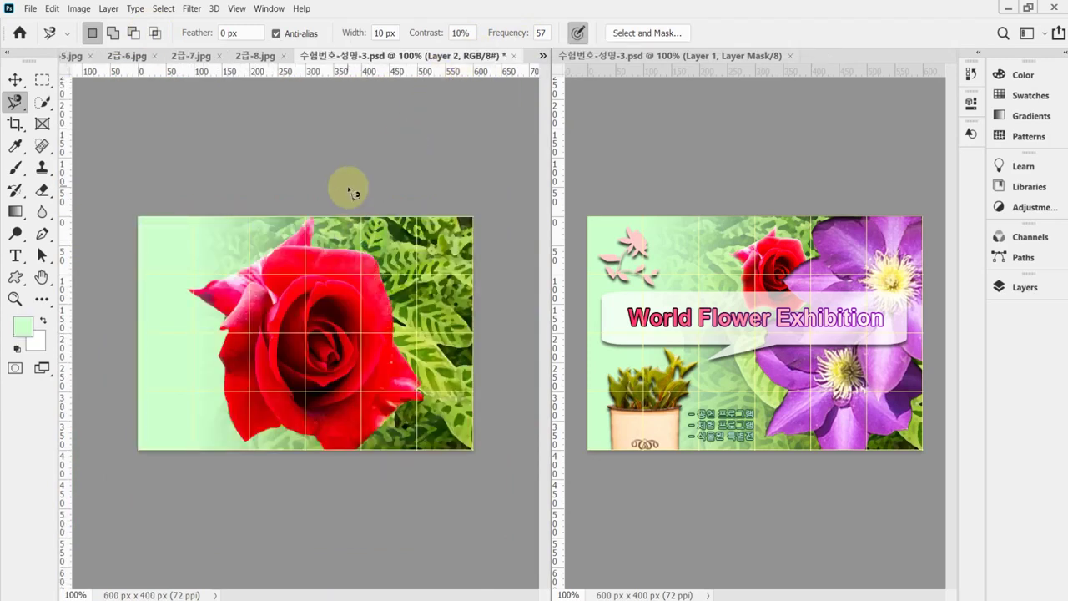
Step: Scale the pasted rose to about 39% near the canvas's upper right and try rotating it by about 147°
key("ctrl+t")
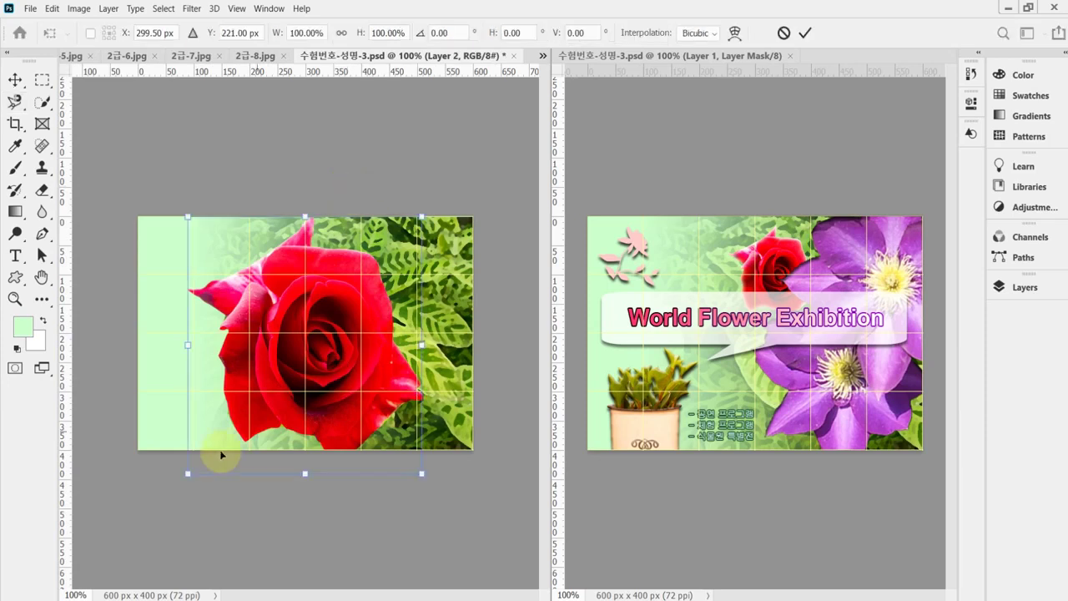
left_click_drag(187, 473, 322, 304)
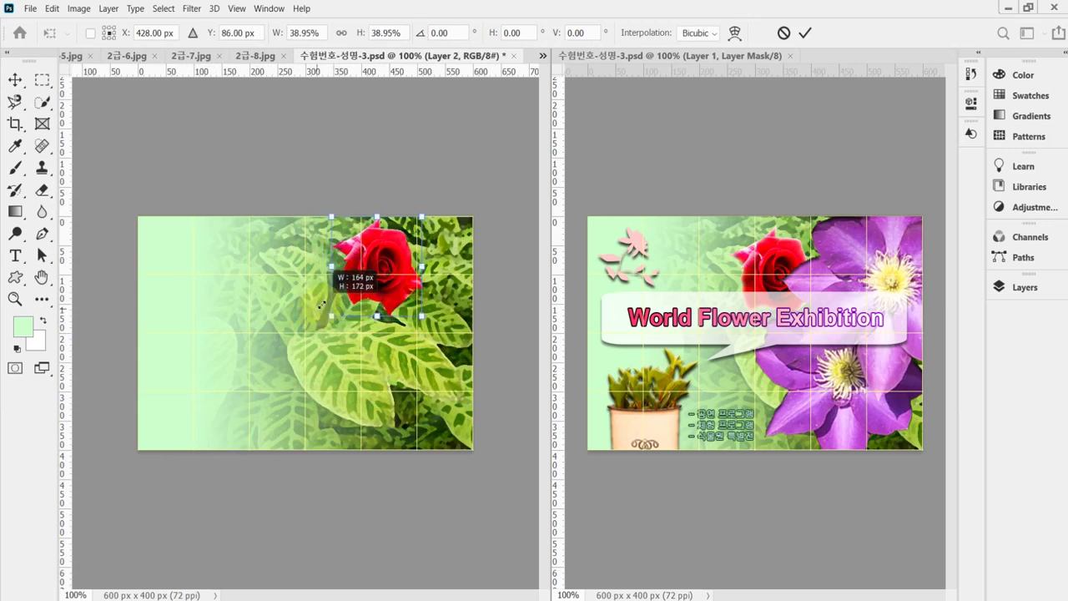
left_click_drag(392, 257, 332, 312)
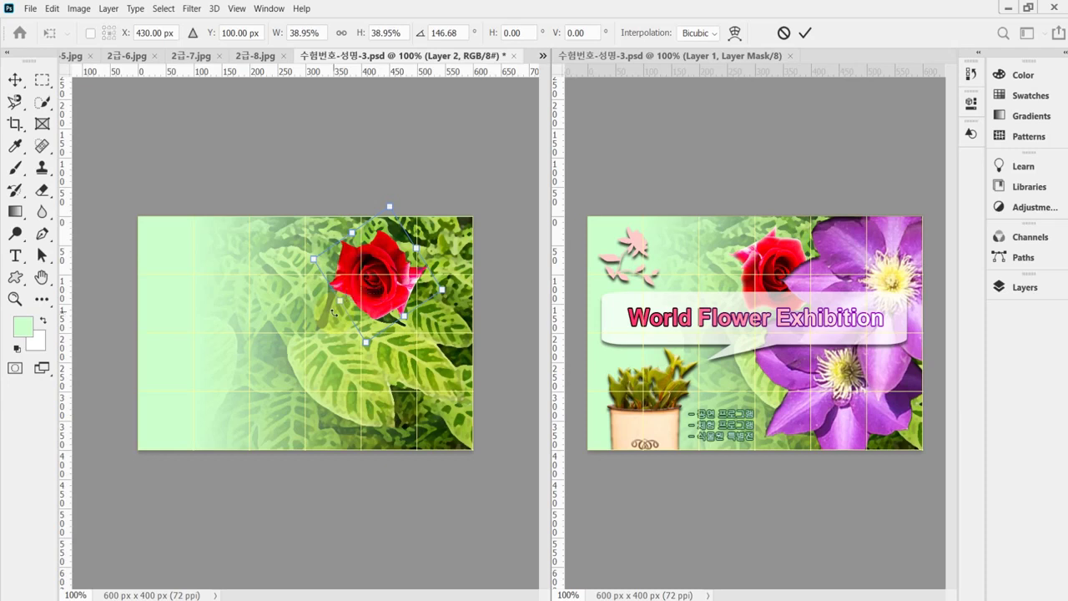
Step: Check the rose's orientation in the PDF's output example and set the rose's rotation to about -2.7°
key("alt+Tab")
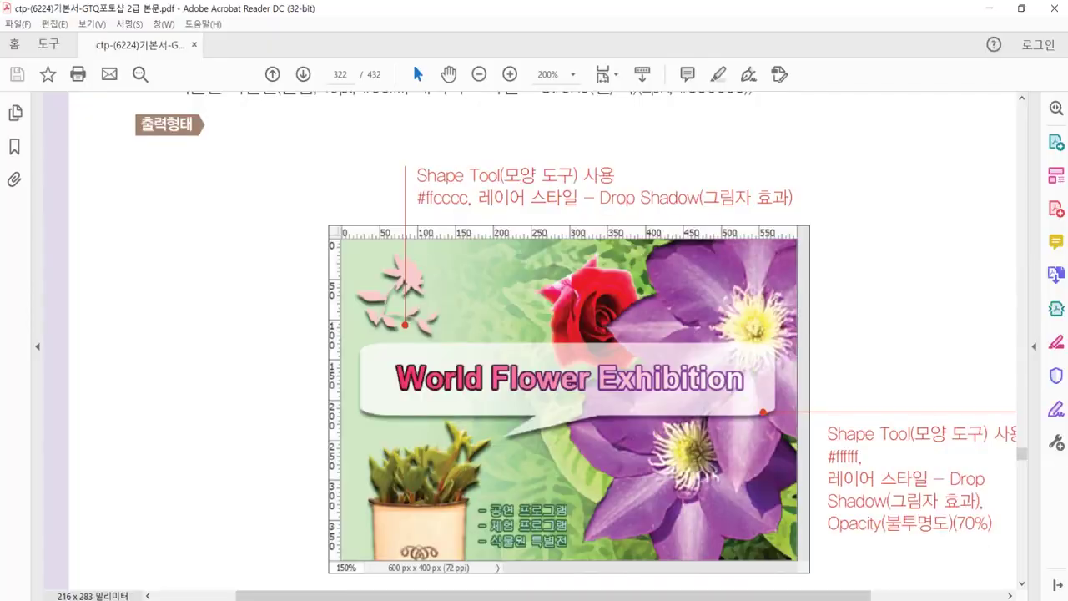
key("alt+Tab")
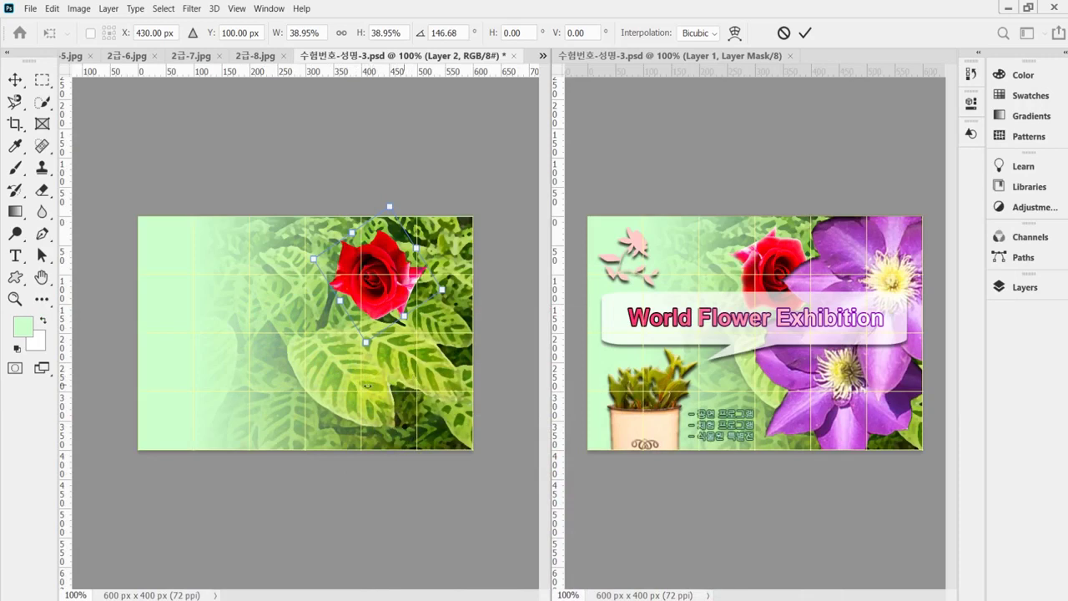
left_click_drag(415, 448, 455, 313)
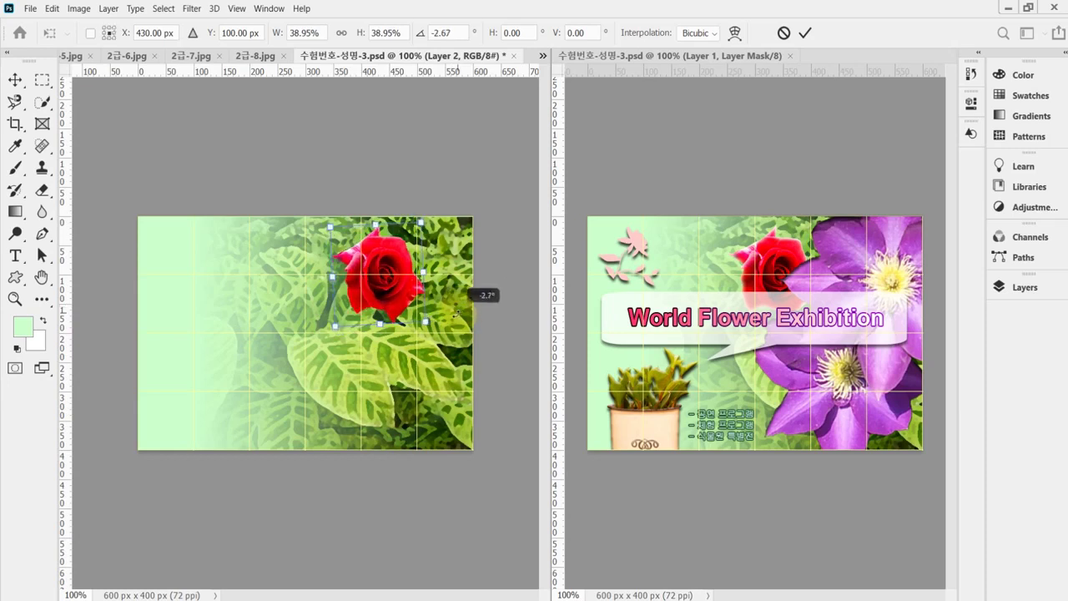
left_click_drag(456, 313, 456, 314)
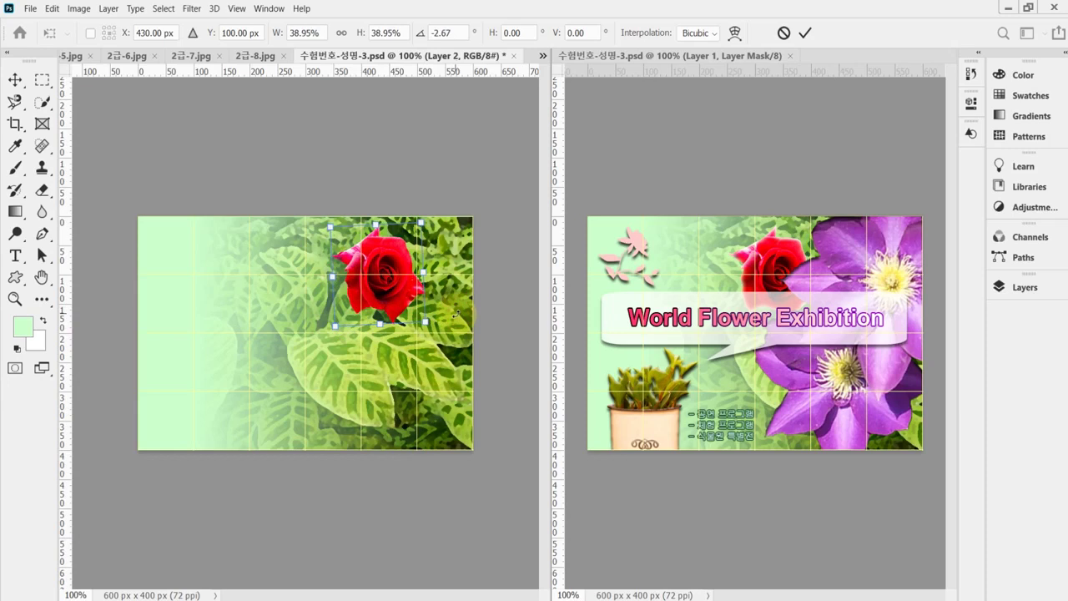
Step: Nudge the rose 6 px to the right, apply the transformation and save the document
key("Right")
key("Right")
key("Right")
key("Right")
key("Right")
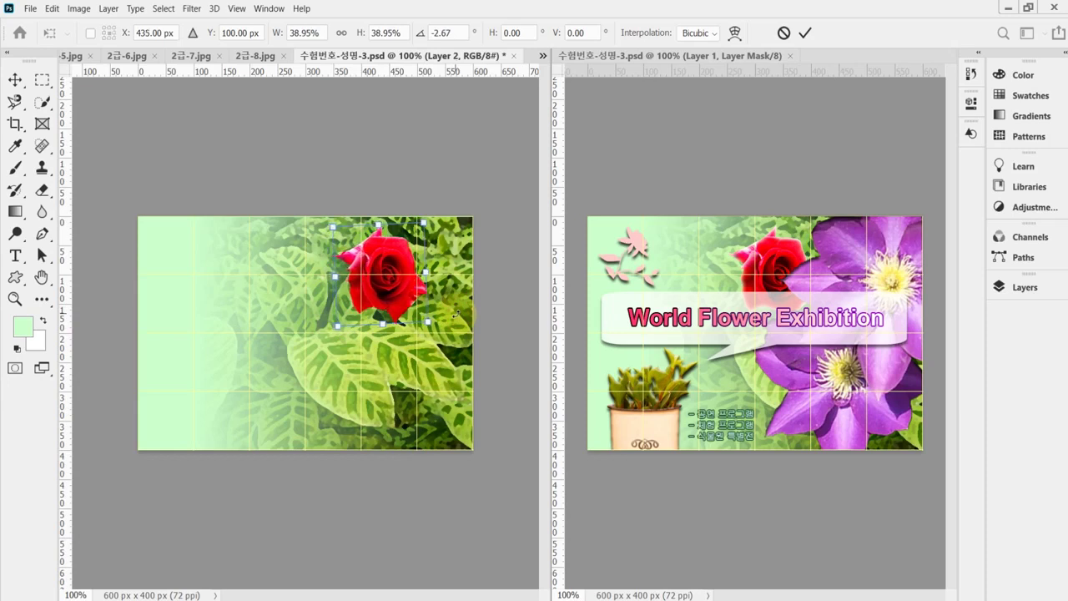
key("Right")
key("Return")
key("l")
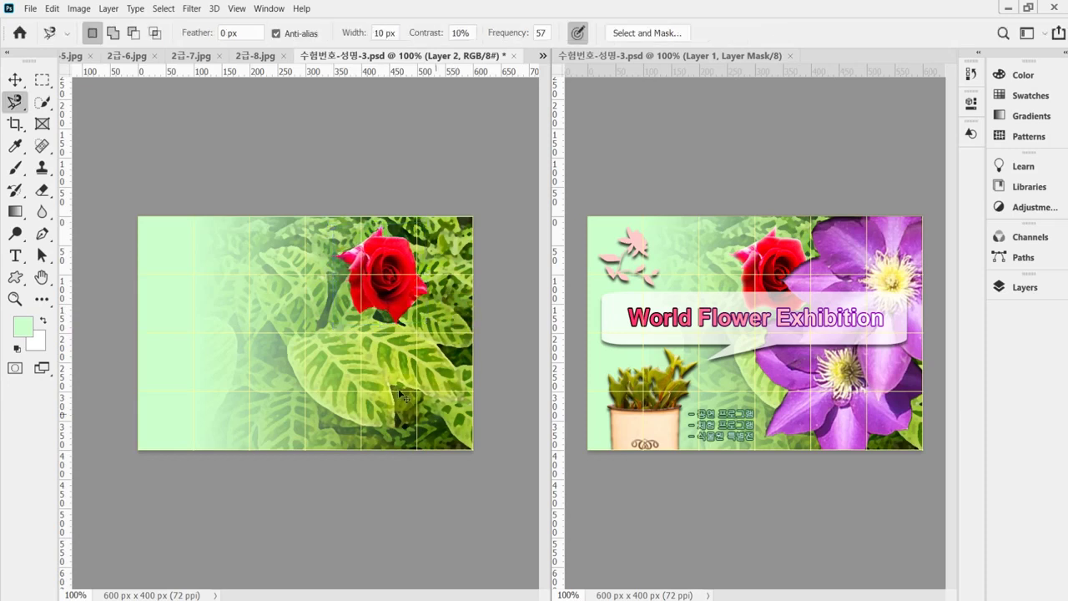
key("ctrl+s")
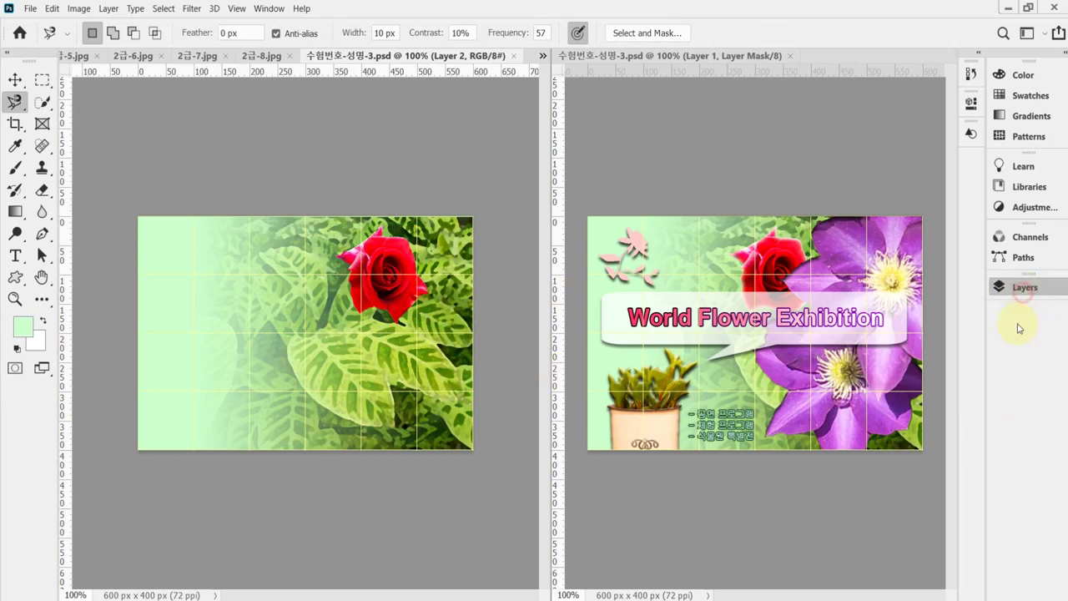
Step: Add an Inner Glow with a size of 20 px to the rose layer and save the document
left_click(1020, 287)
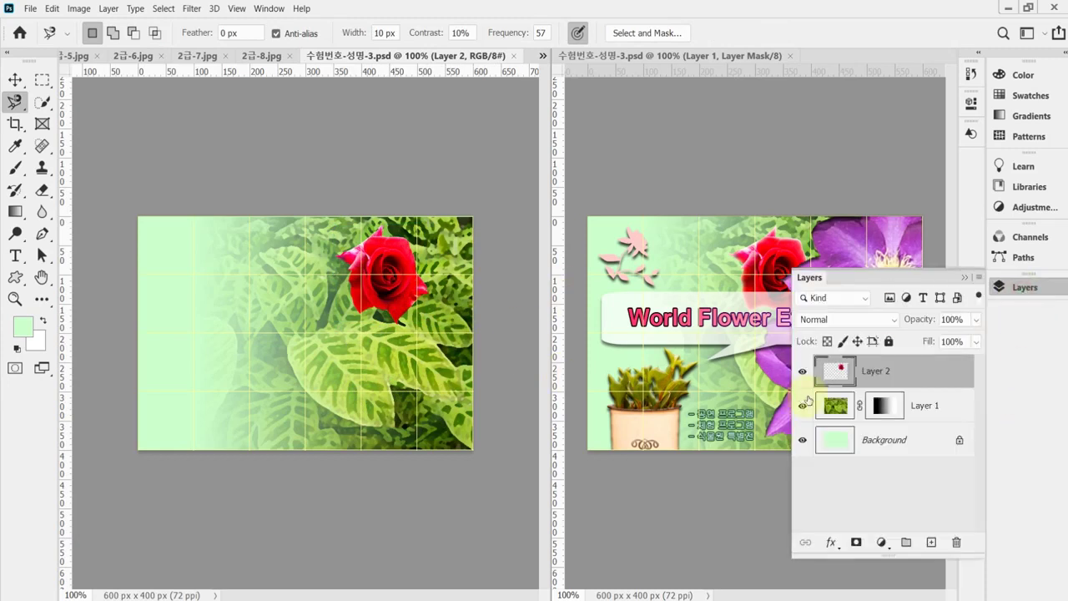
left_click(830, 543)
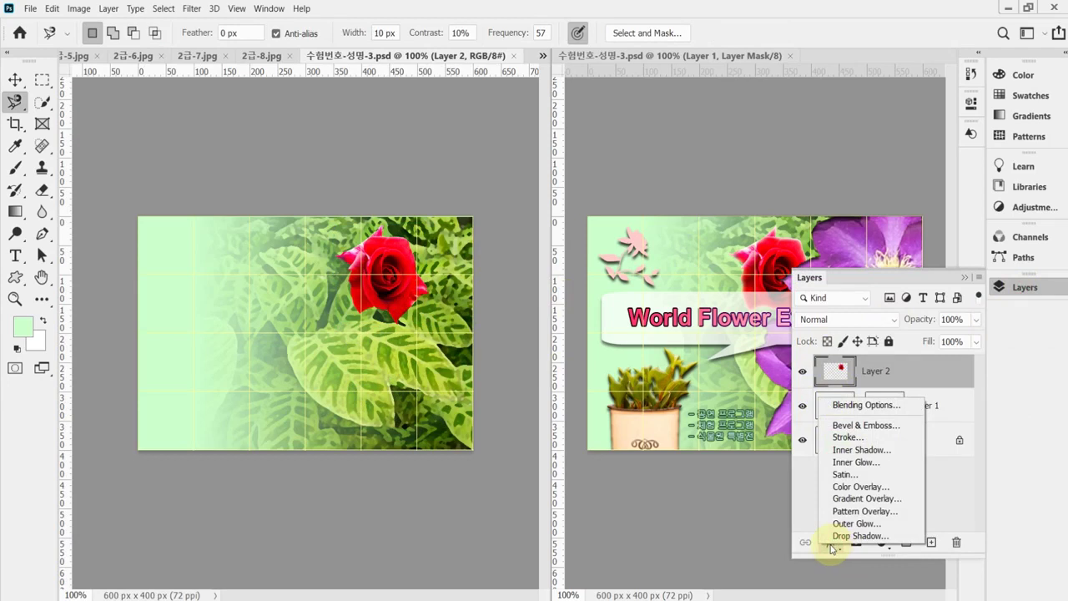
left_click(886, 463)
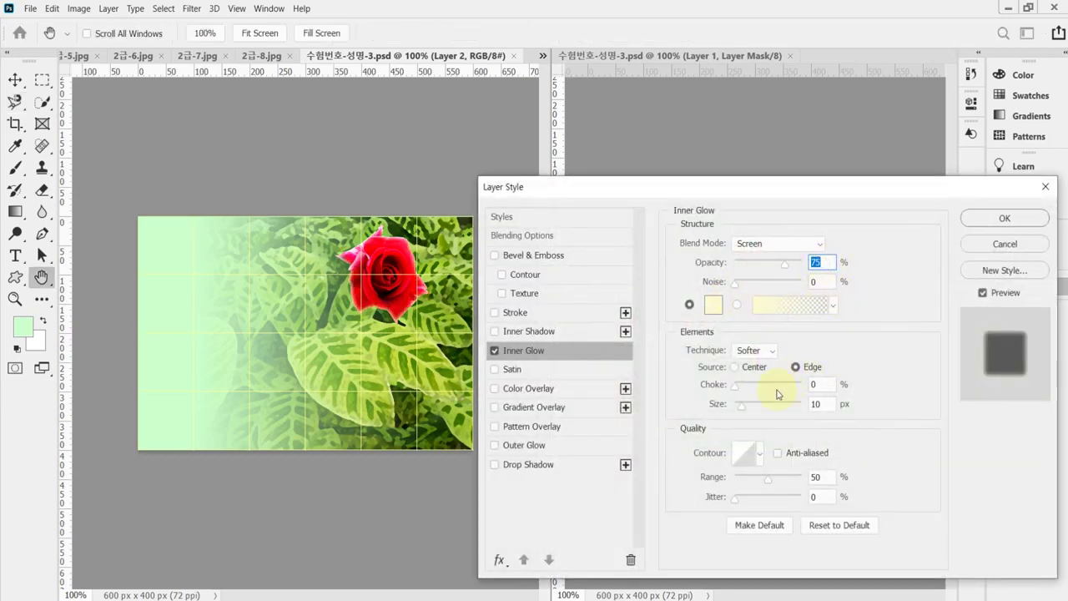
left_click(824, 403)
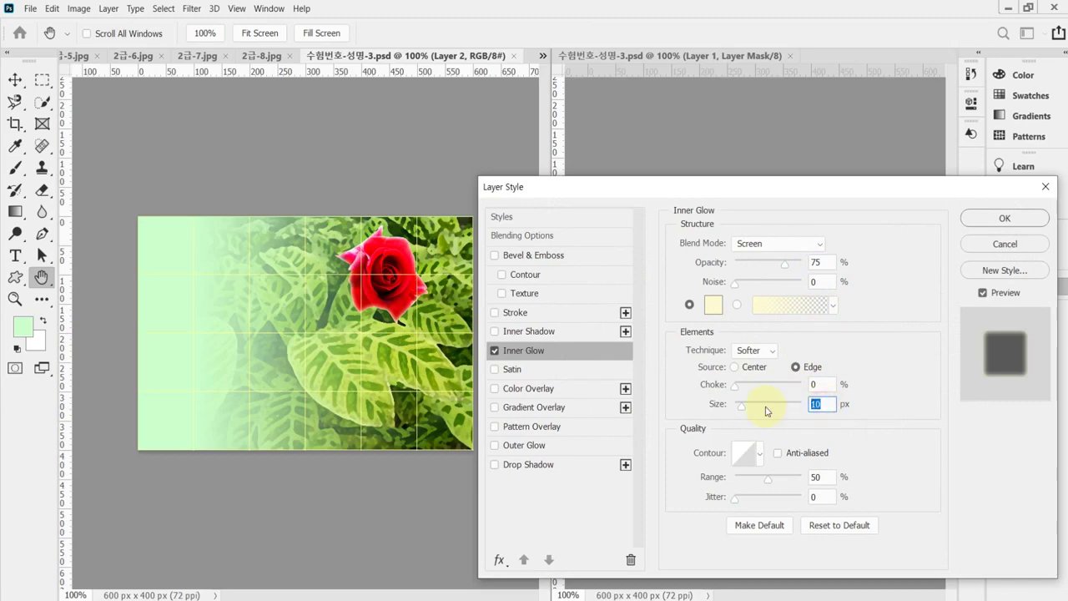
type("20")
key("Return")
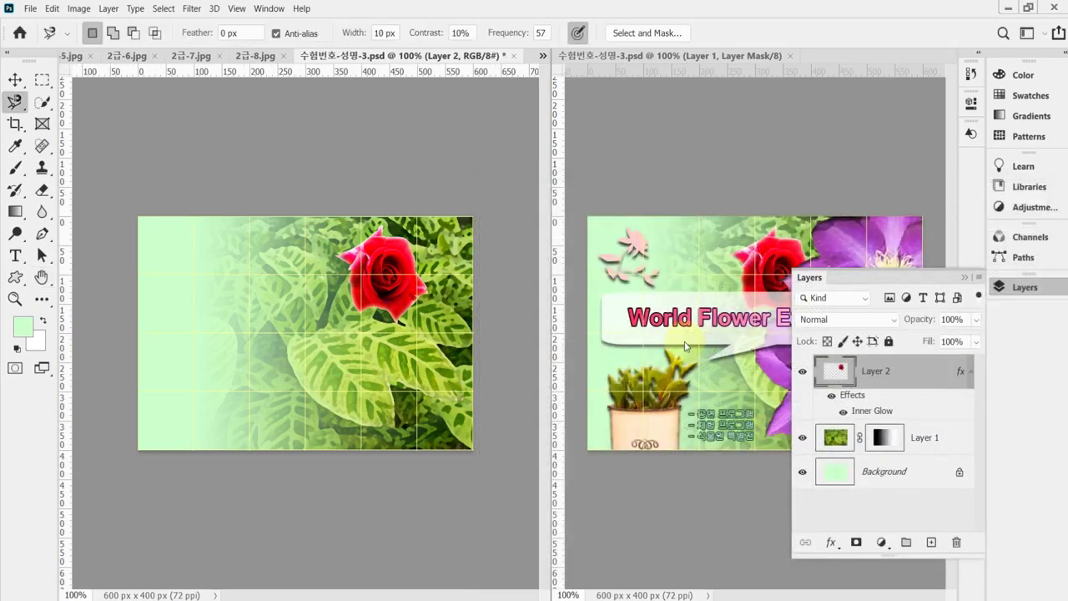
key("ctrl+s")
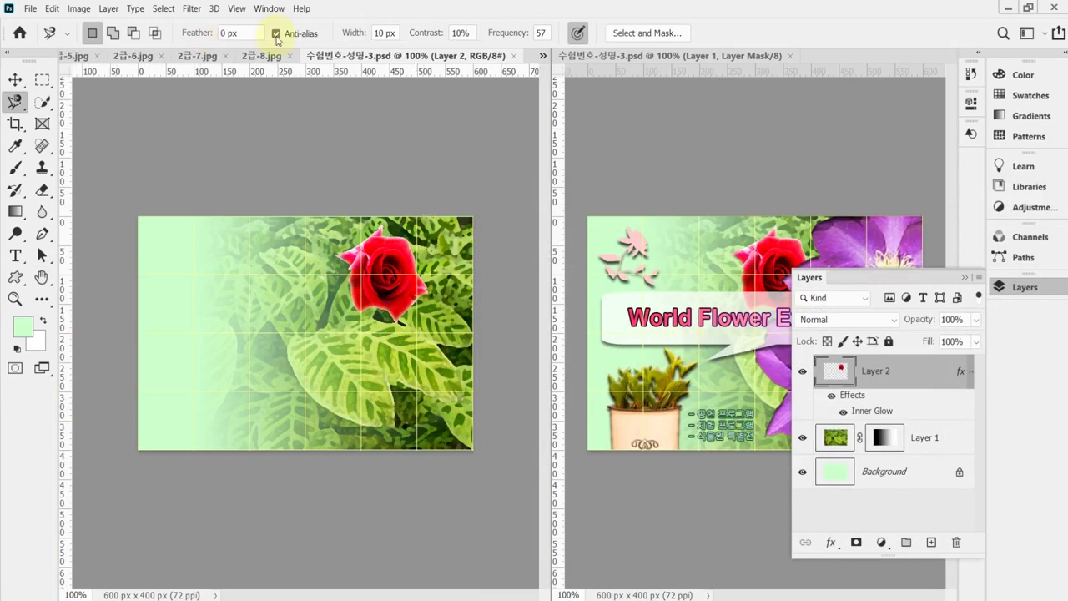
Step: Copy the selected purple flowers from 2급-7.jpg and paste them into the 수험번호-성명-3.psd composition
left_click(191, 56)
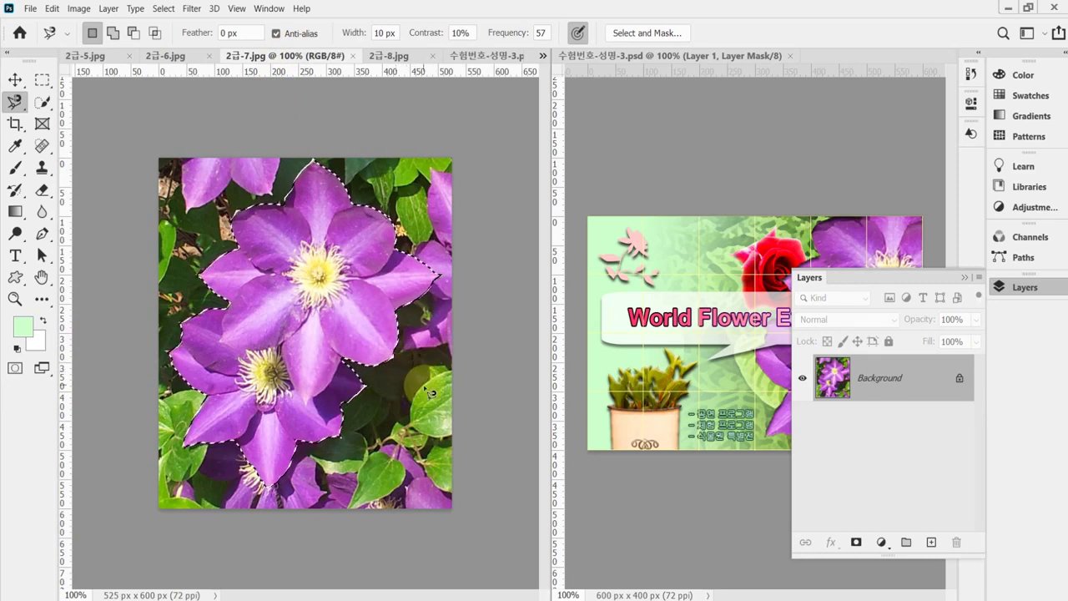
left_click(42, 102)
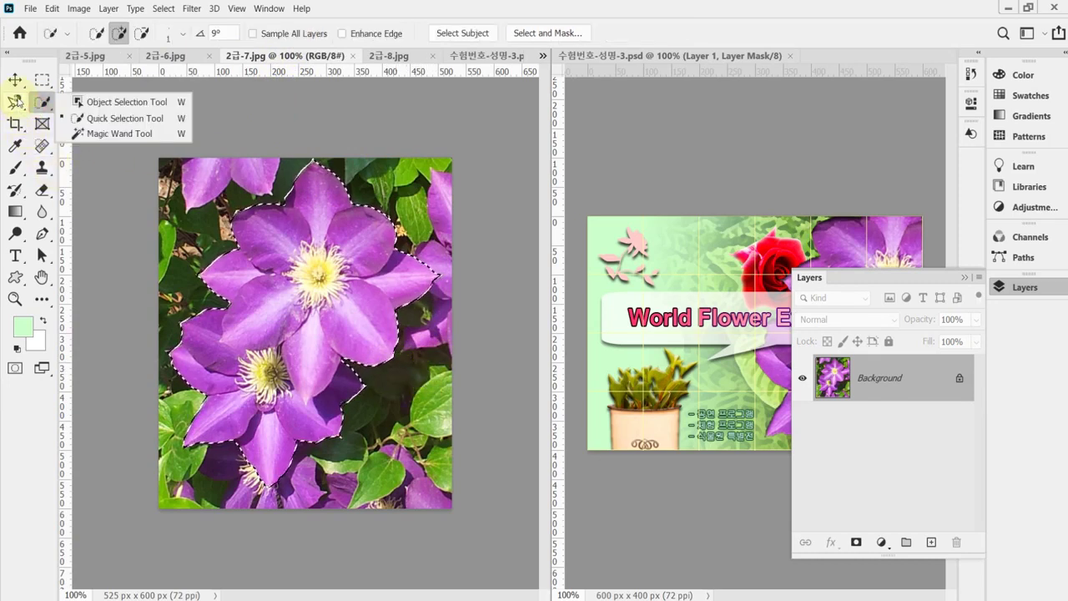
left_click(15, 101)
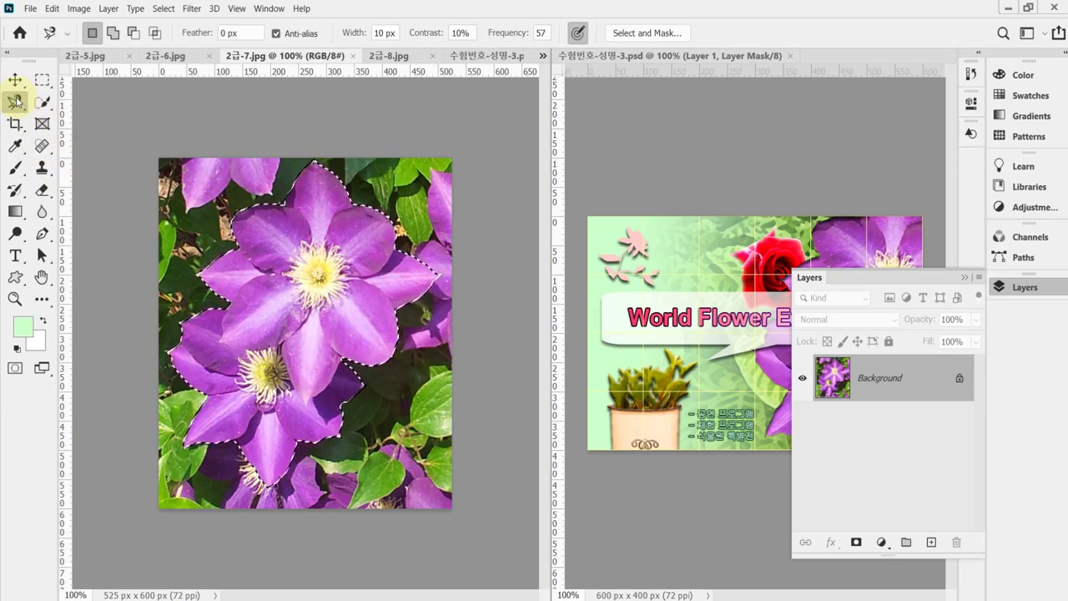
left_click(495, 55)
key("ctrl+v")
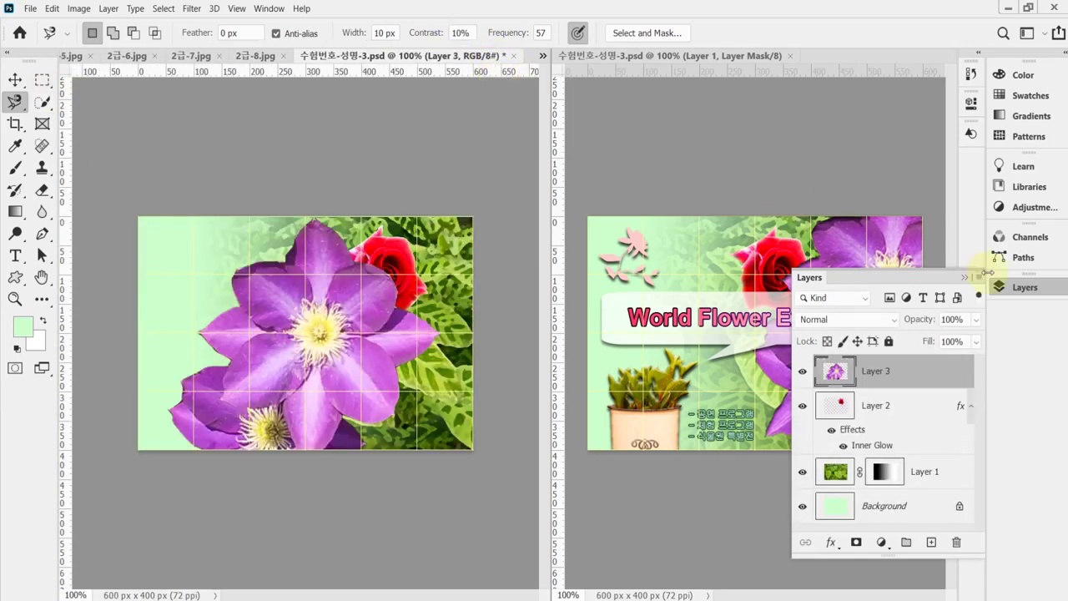
left_click(1028, 288)
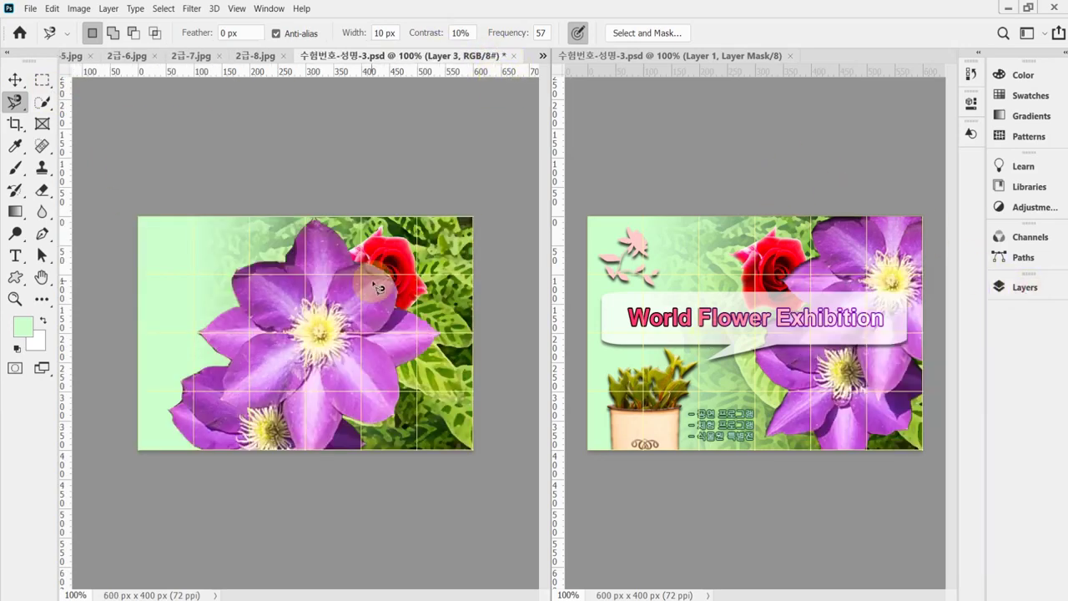
Step: Move the purple flowers over the right half of the canvas and scale them to about 91%
left_click_drag(386, 335, 476, 305)
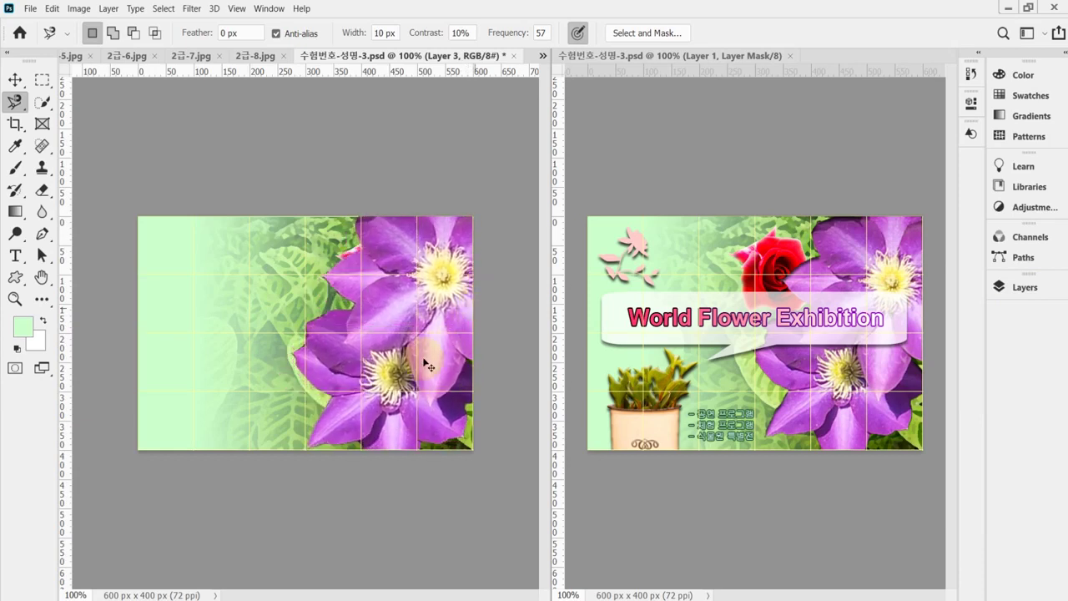
key("ctrl+t")
left_click_drag(292, 486, 301, 462)
left_click_drag(381, 345, 407, 357)
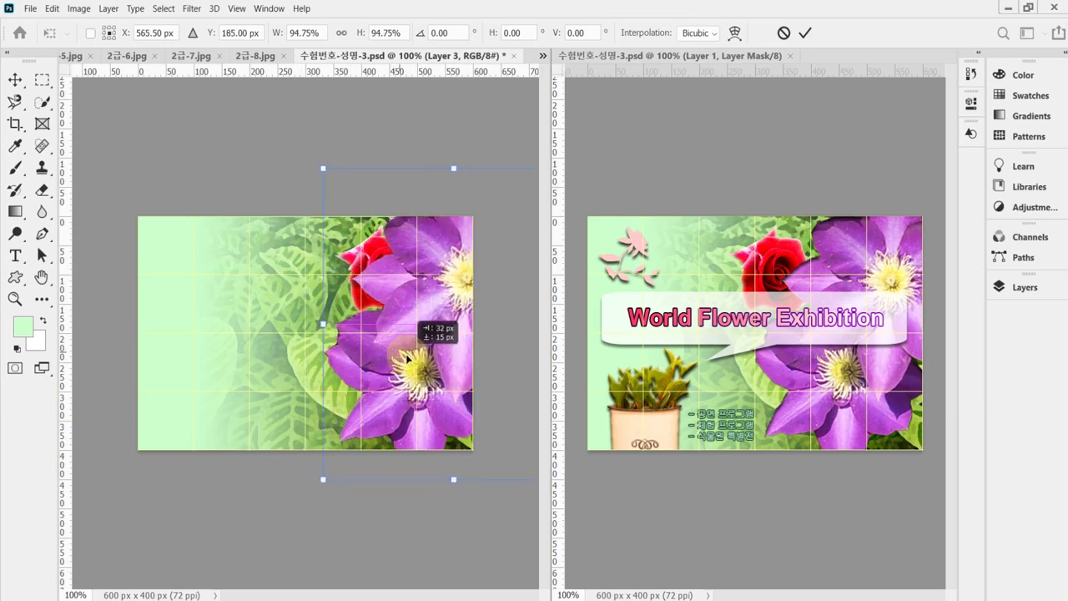
left_click_drag(406, 357, 380, 360)
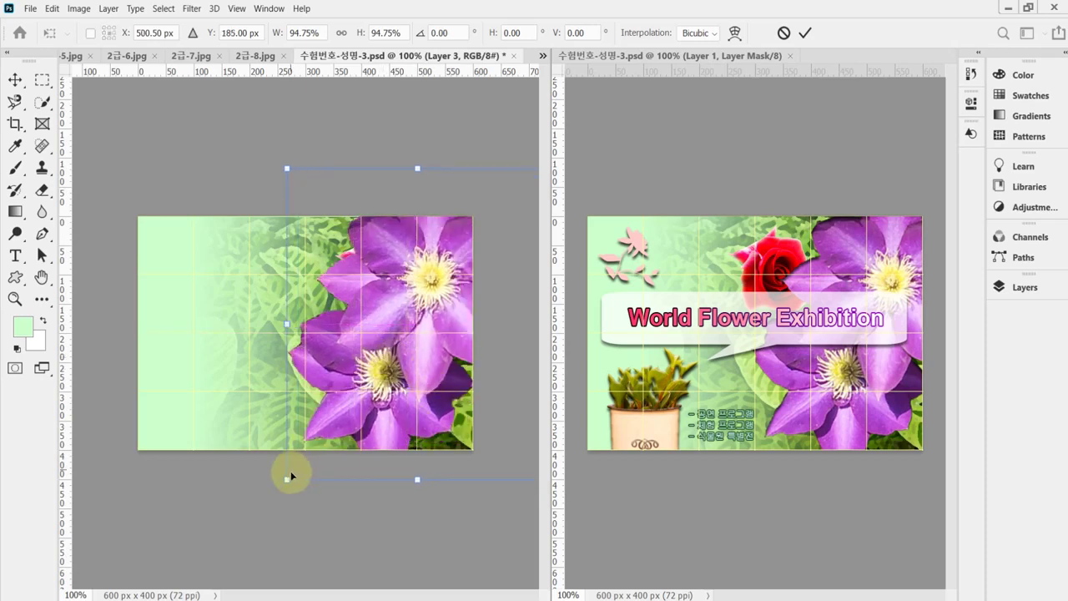
left_click_drag(287, 477, 300, 465)
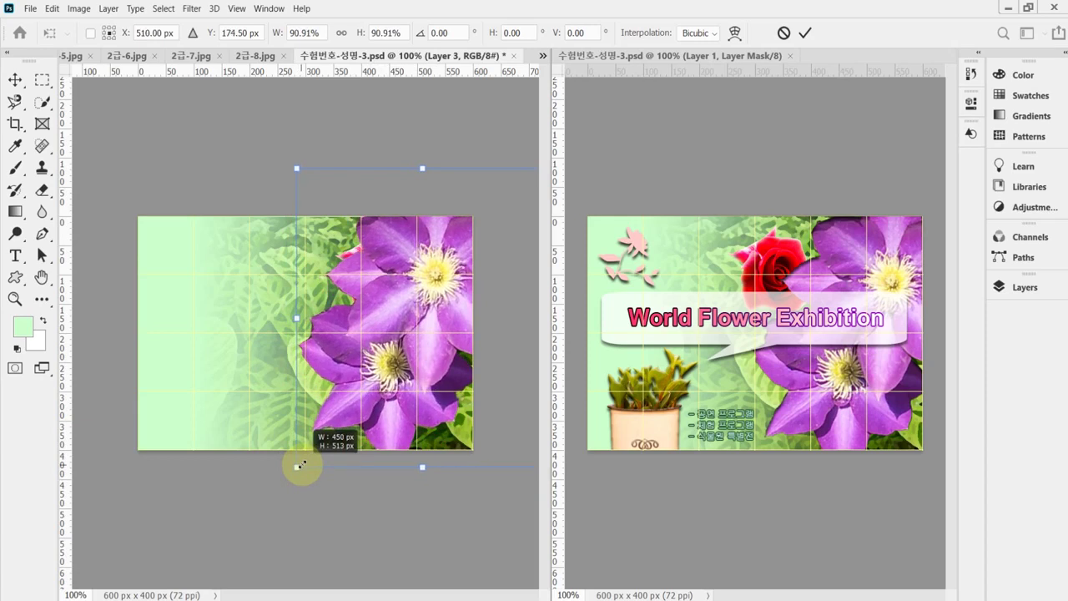
left_click_drag(300, 466, 299, 465)
Step: Nudge the purple flowers right and down to X 520 px, Y 185.5 px, and apply the transformation
key("Right")
key("Right")
key("Right")
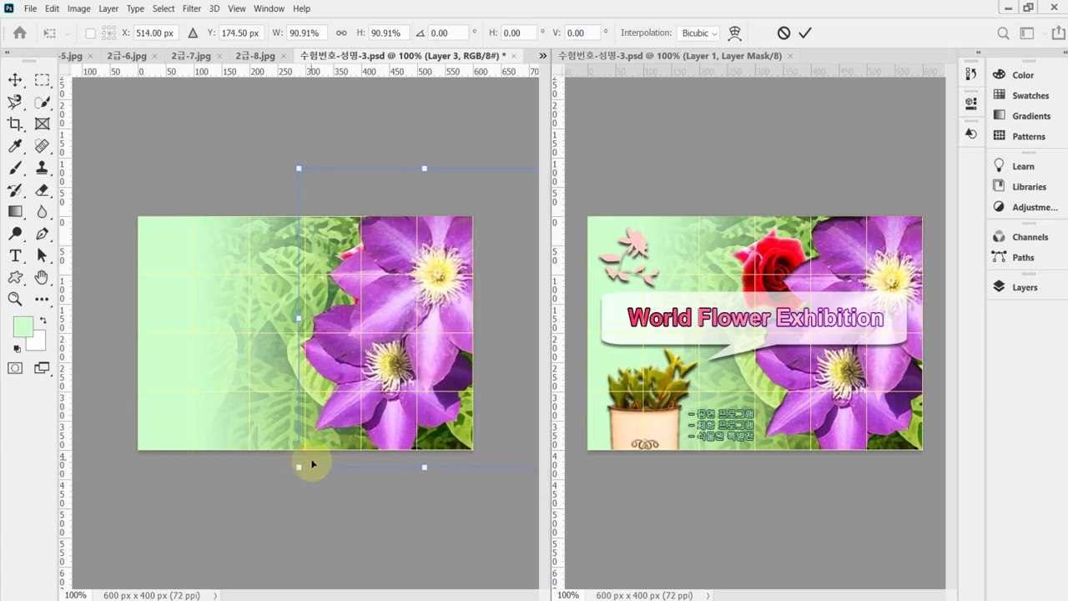
key("Down")
key("Down")
key("Down")
key("Down")
key("Down")
key("Down")
key("Down")
key("Down")
key("Down")
key("Down")
key("Down")
key("Down")
key("Down")
key("Right")
key("Right")
key("Right")
key("Right")
key("Right")
key("Right")
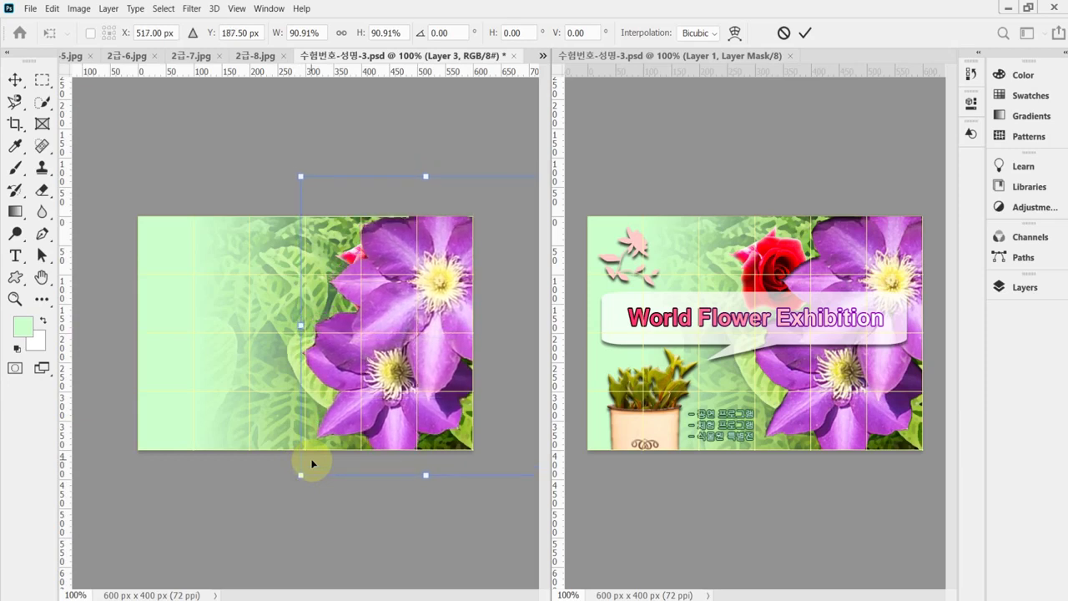
key("Up")
key("Up")
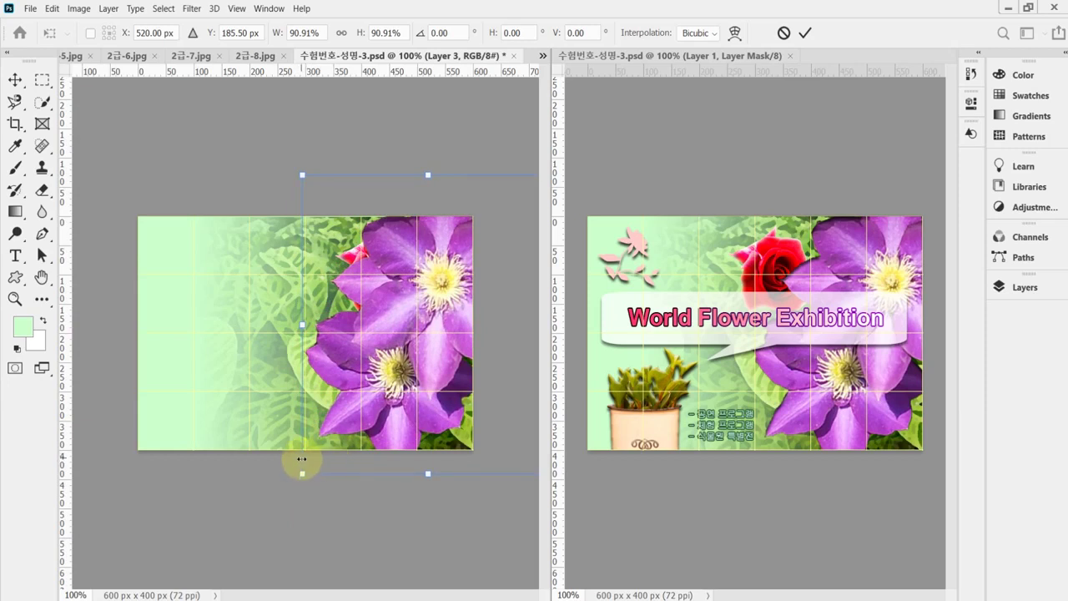
key("Return")
key("l")
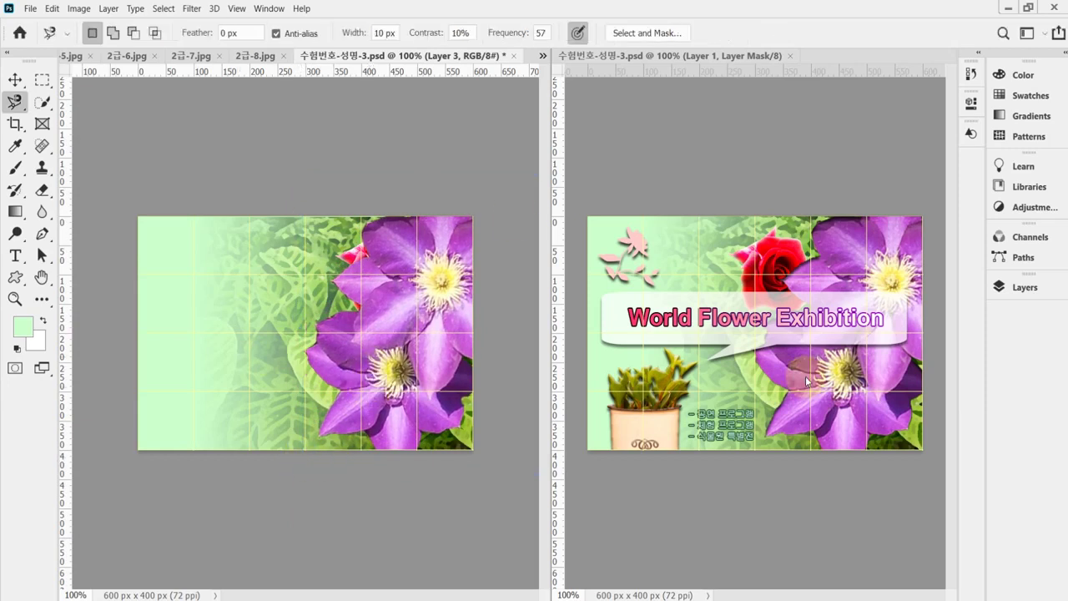
Step: Move the rose layer left and slightly up so the flower sits beside the upper purple flower
left_click(1005, 288)
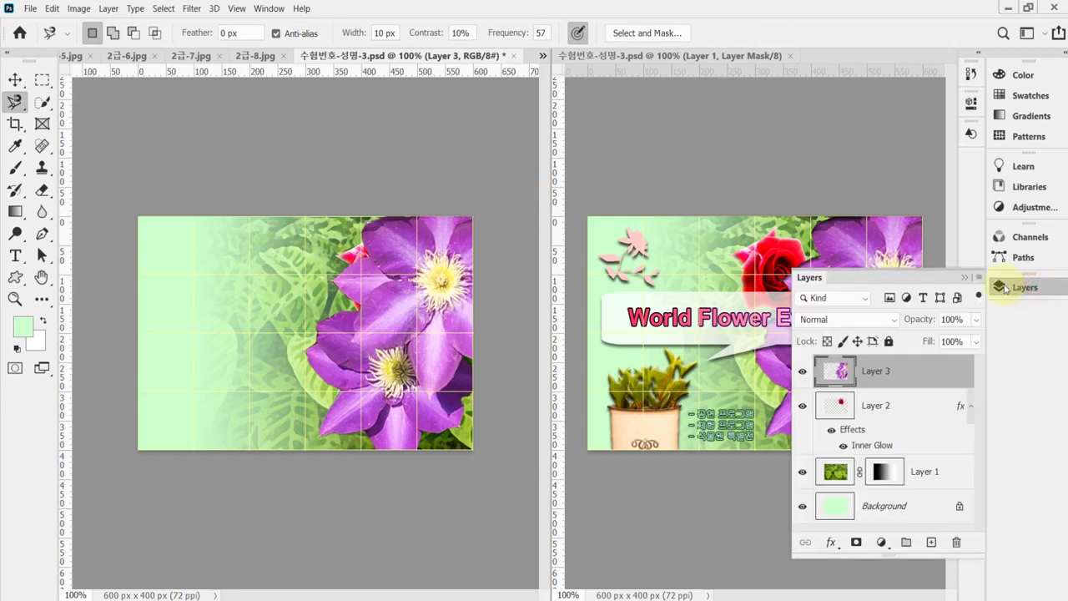
left_click(860, 408)
key("ctrl+t")
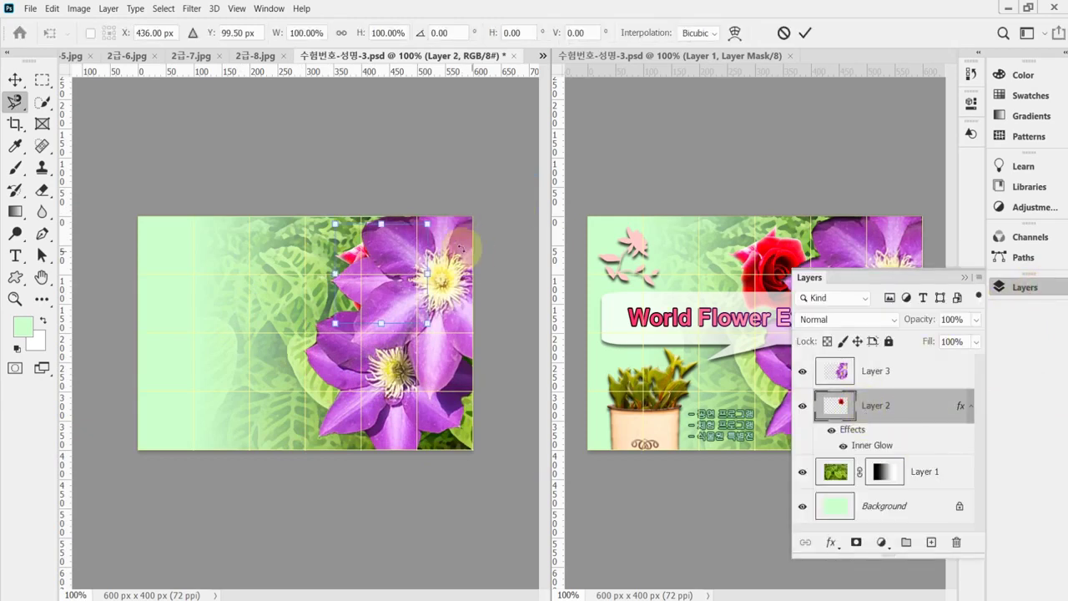
left_click(1017, 288)
left_click_drag(402, 317, 300, 264)
Step: Nudge the rose to X 339 px, Y 95.5 px, apply the transformation and save the document
key("Down")
key("Down")
key("Down")
key("Down")
key("Down")
key("Down")
key("Down")
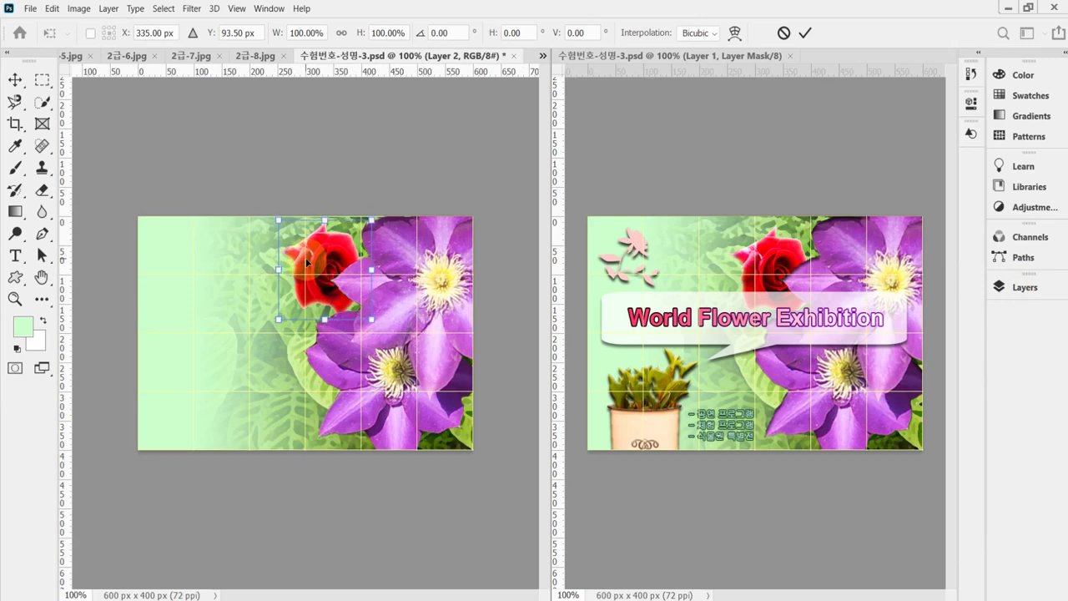
key("Down")
key("Down")
key("Return")
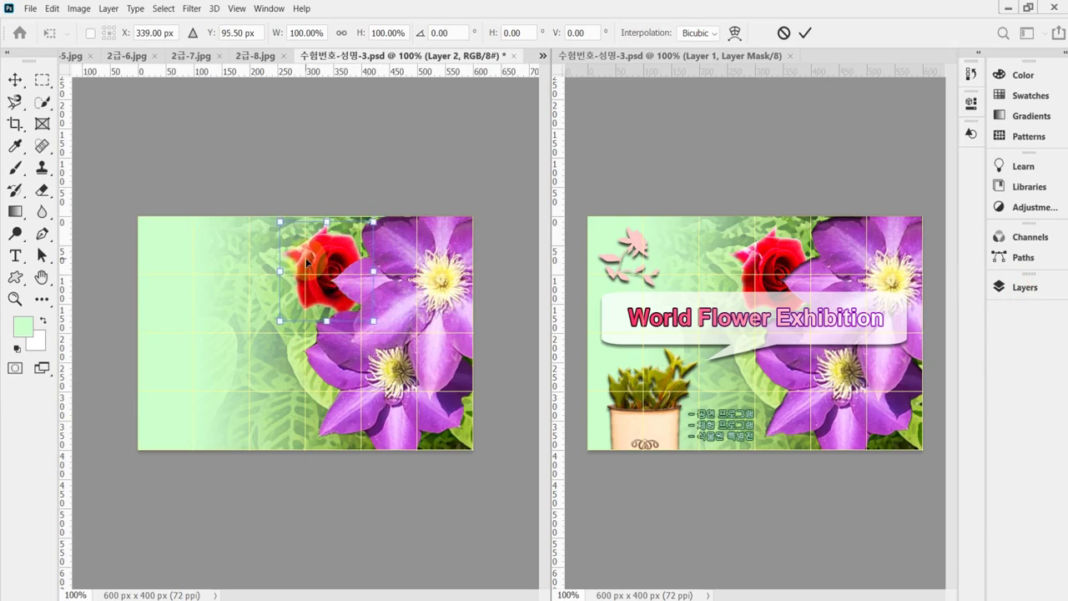
key("l")
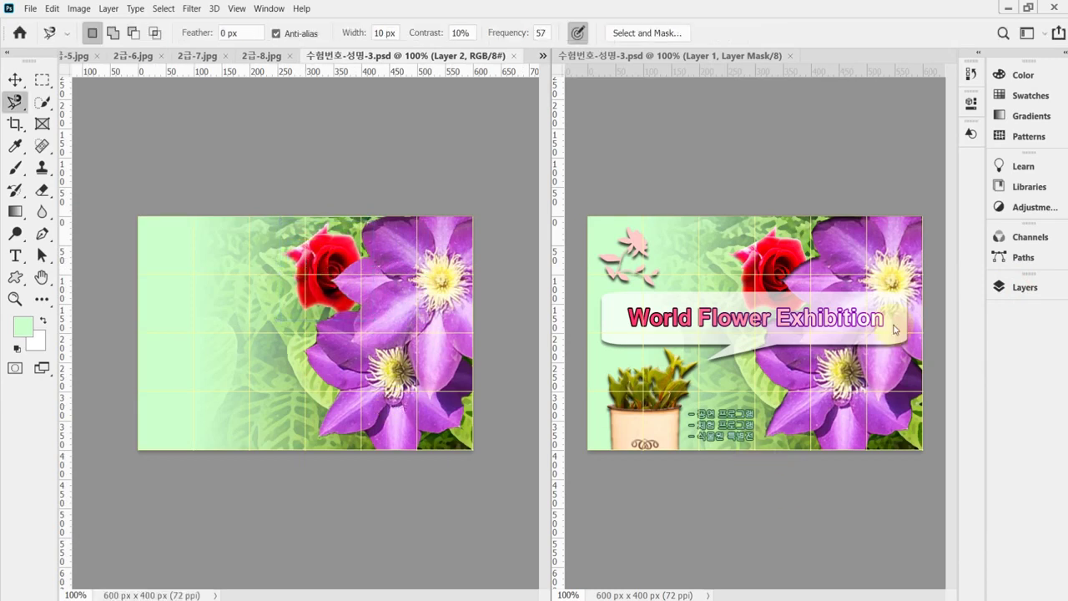
Step: Add an Inner Shadow with a distance of 5 px and a size of 5 px to the purple flower layer and save the document
left_click(1023, 287)
left_click(837, 371)
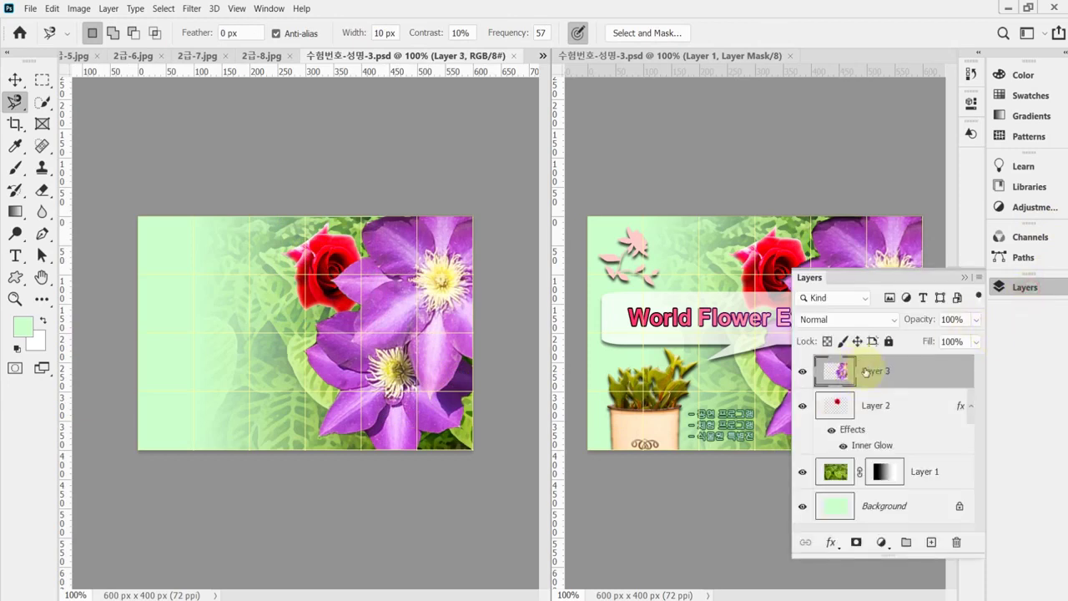
left_click(828, 544)
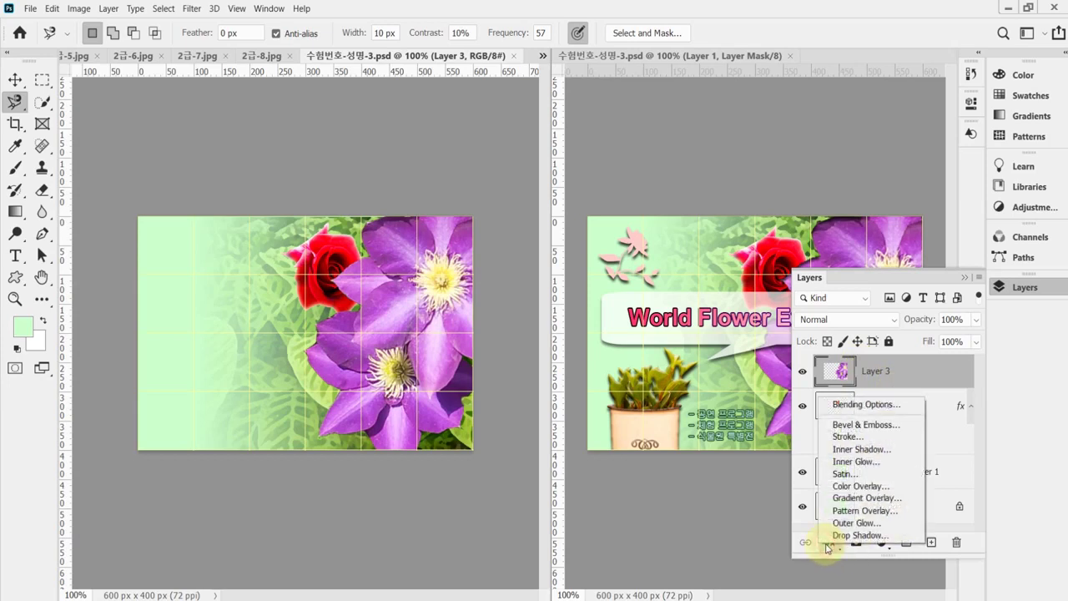
left_click(906, 460)
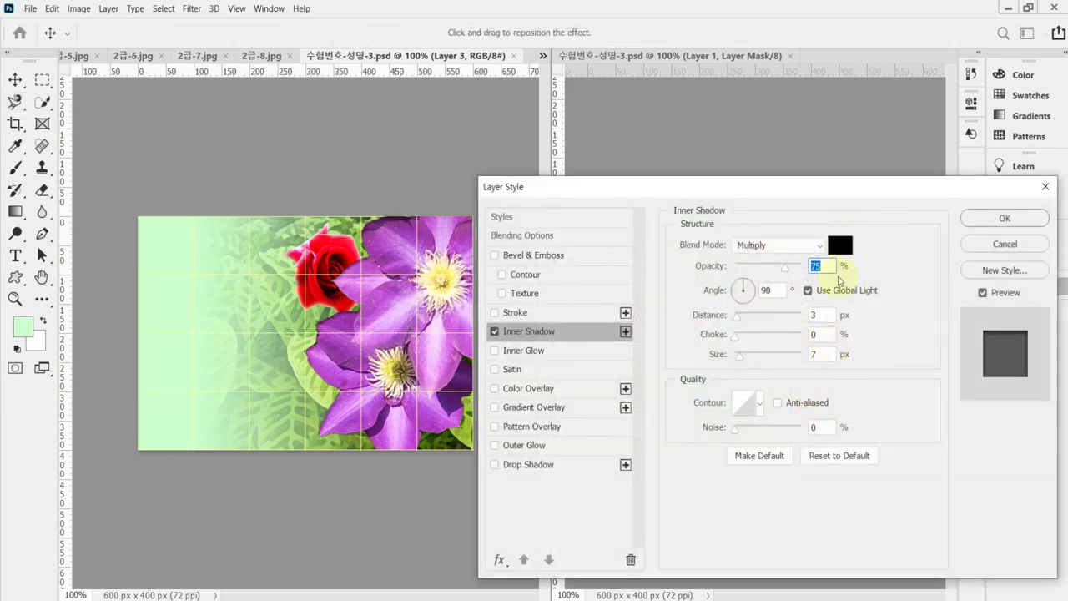
left_click(822, 316)
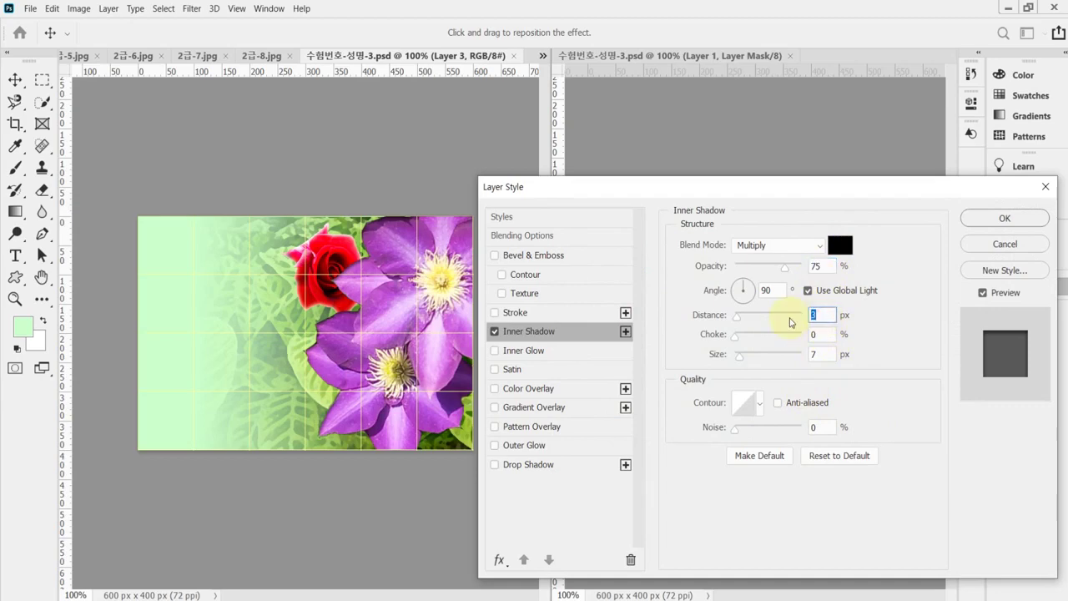
key("Up")
key("Up")
key("Tab")
key("Tab")
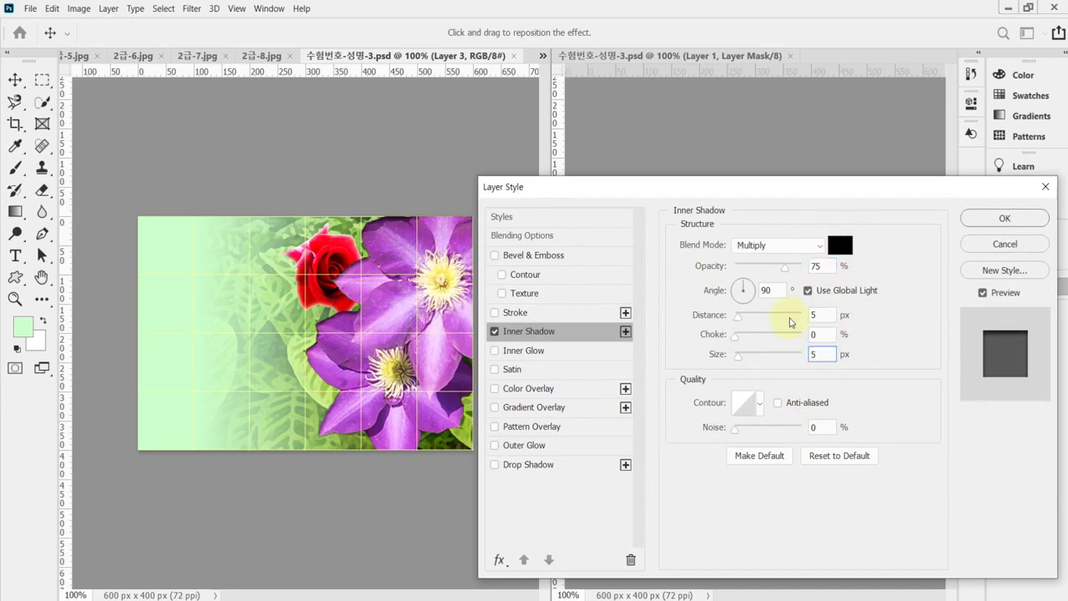
key("Return")
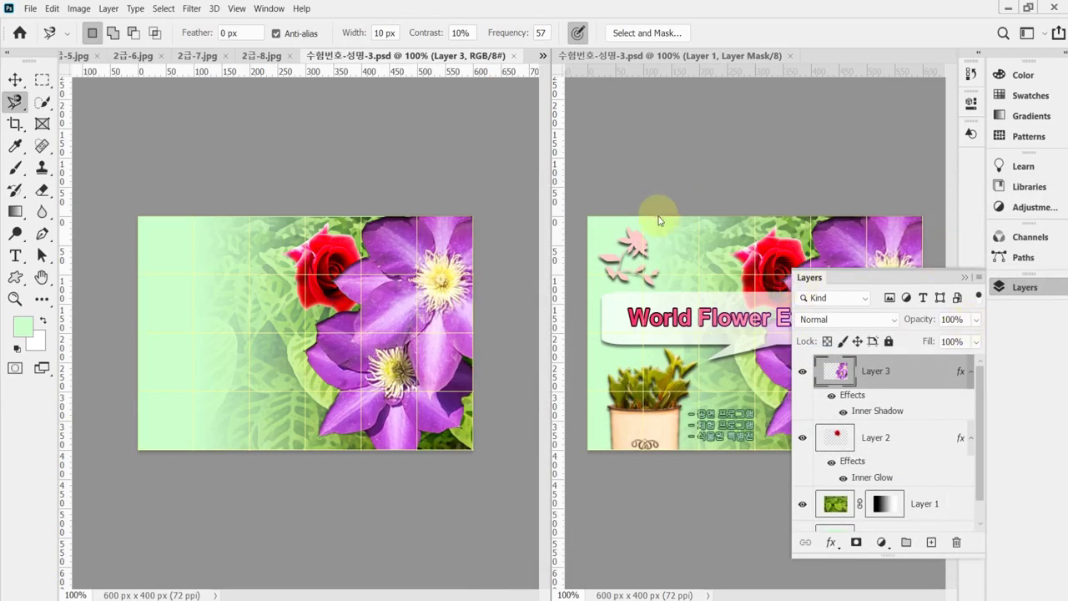
Step: Select the white and brown background around the potted plant in 2급-8.jpg with the Magic Wand at tolerance 60
left_click(257, 59)
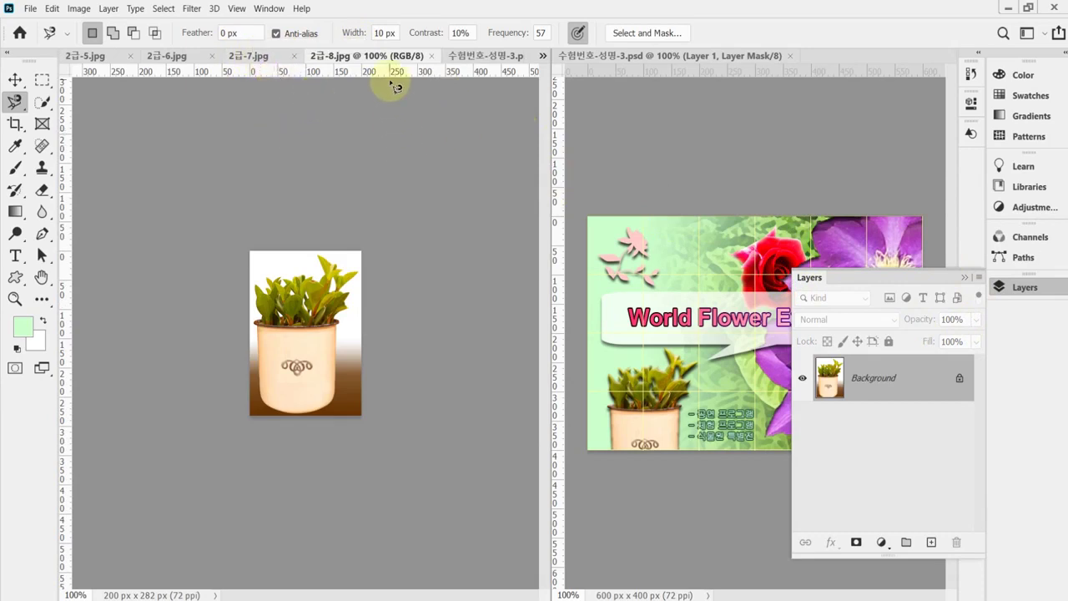
left_click(40, 104)
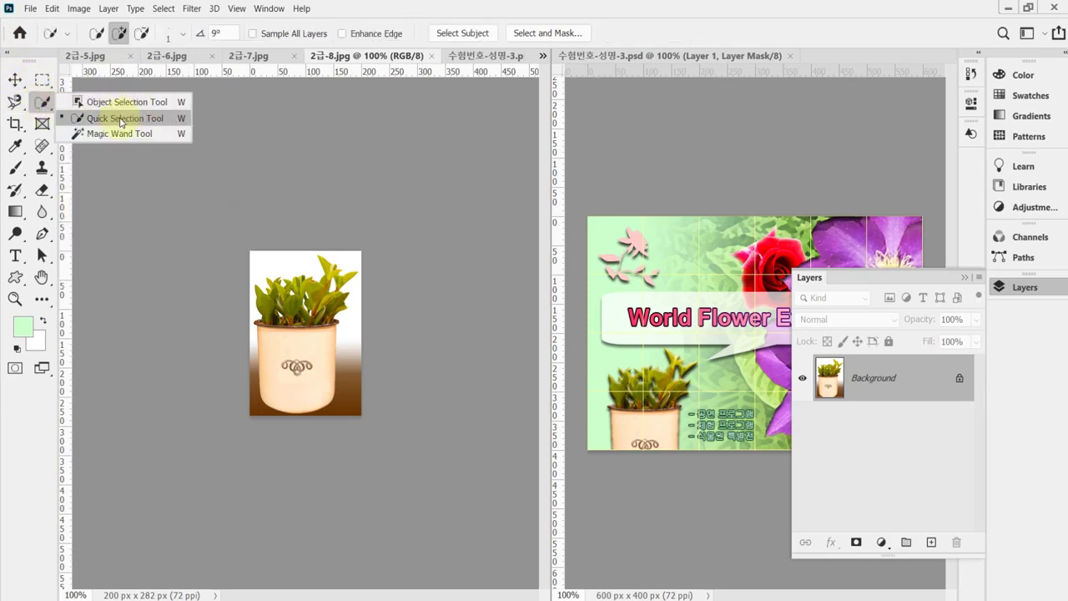
left_click(122, 133)
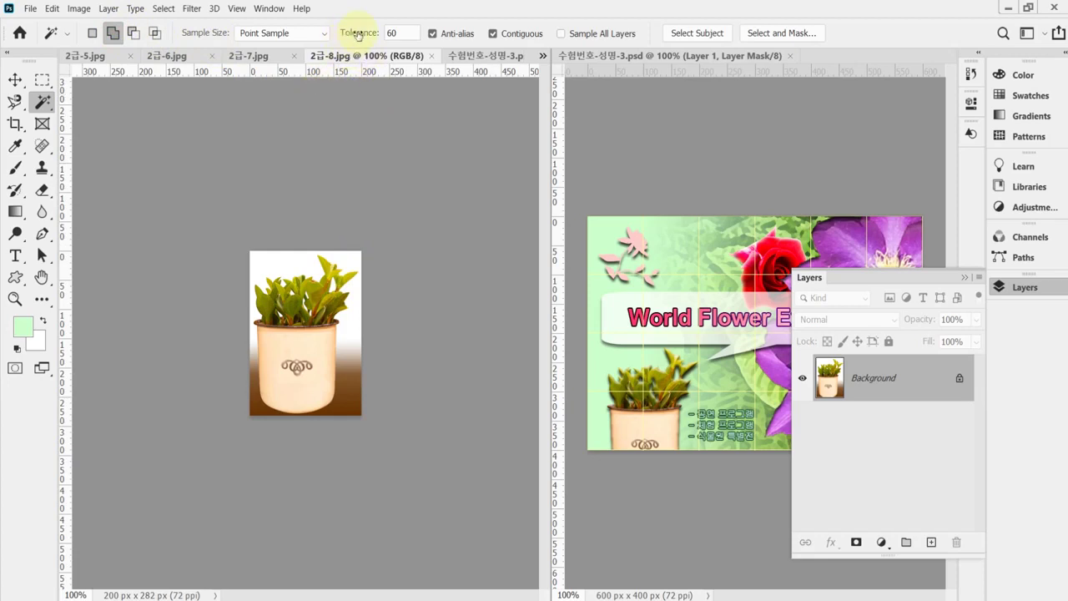
left_click(351, 323)
left_click(352, 365)
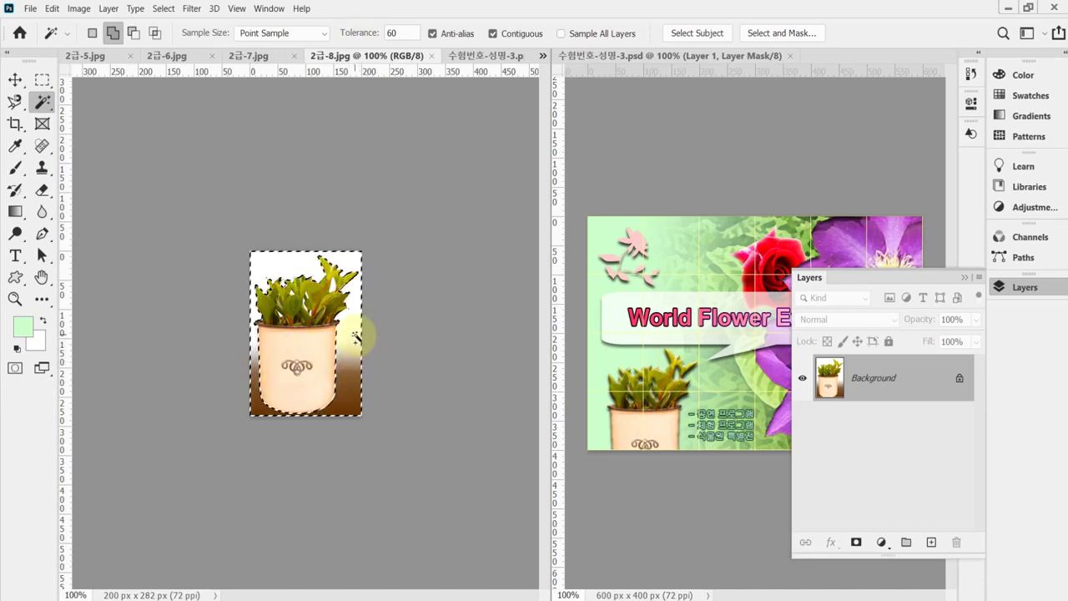
Step: Add the enclosed white gaps between the plant's leaves to the background selection
key("ctrl+plus")
key("ctrl+plus")
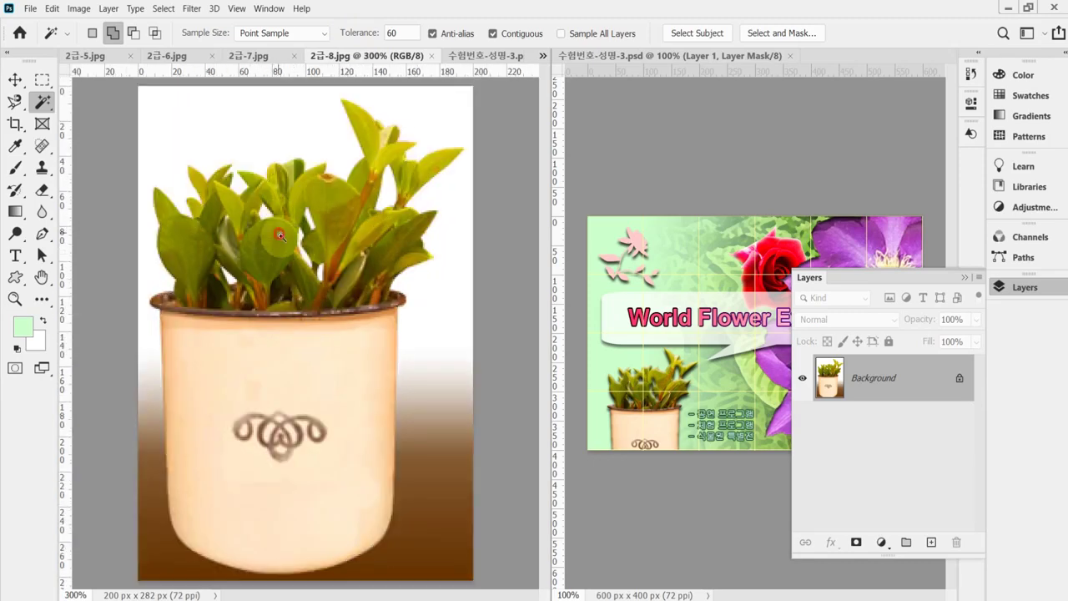
scroll(271, 217, "up", 1)
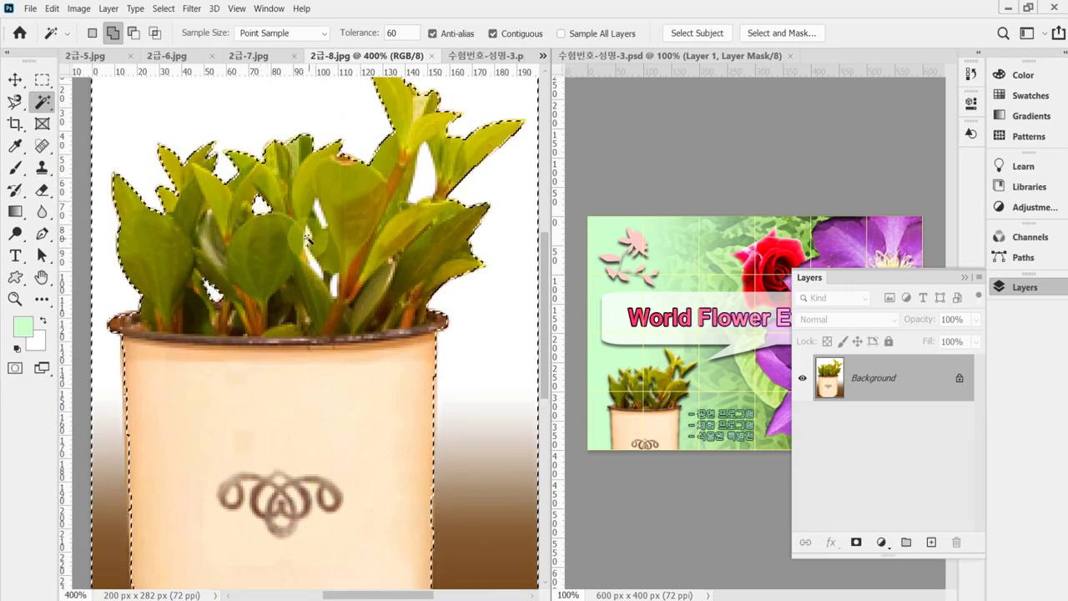
left_click(318, 215)
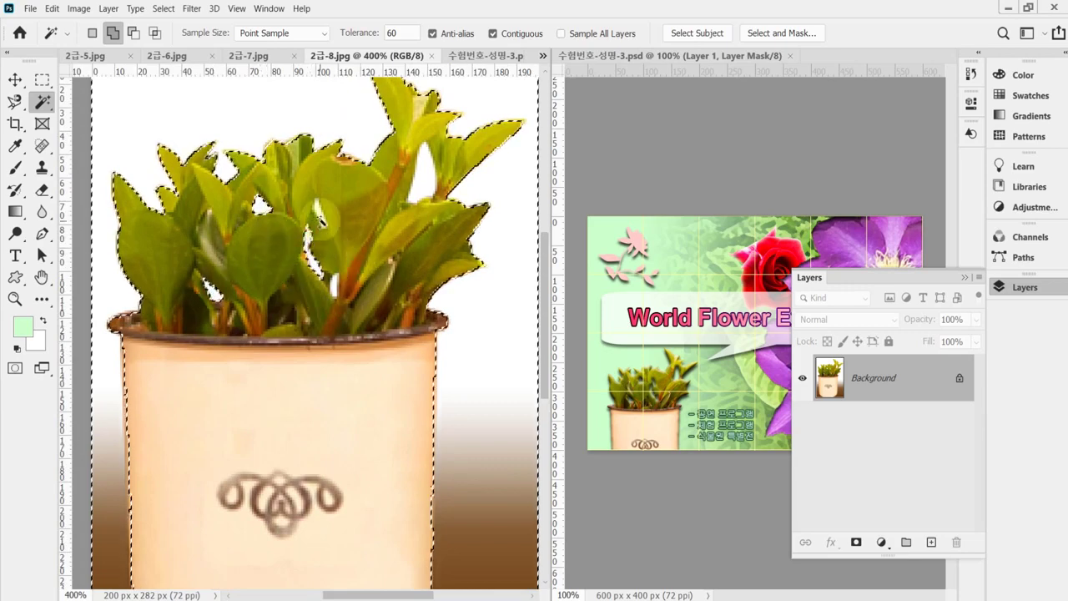
left_click(424, 176)
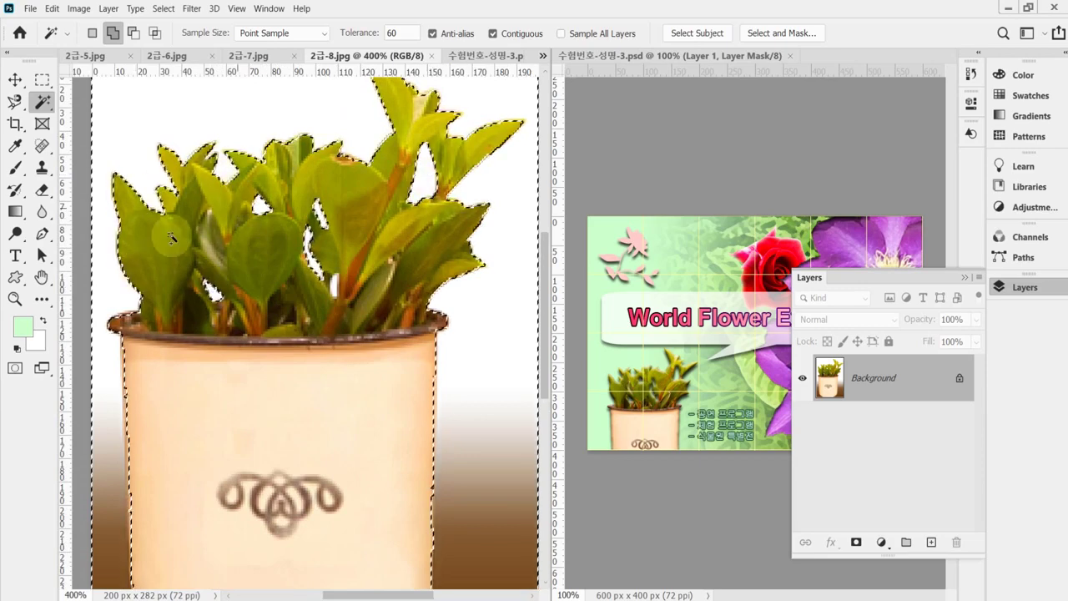
scroll(331, 267, "down", 1)
scroll(331, 267, "down", 1)
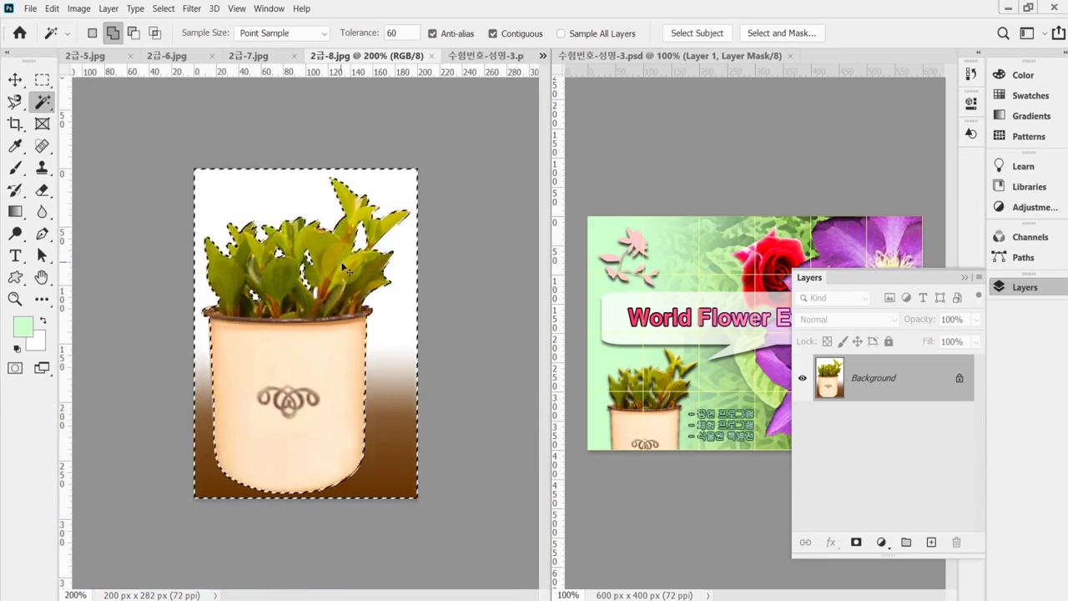
Step: Invert the selection to isolate the potted plant, then copy and paste it into the 수험번호-성명-3.psd composition
key("ctrl+shift+i")
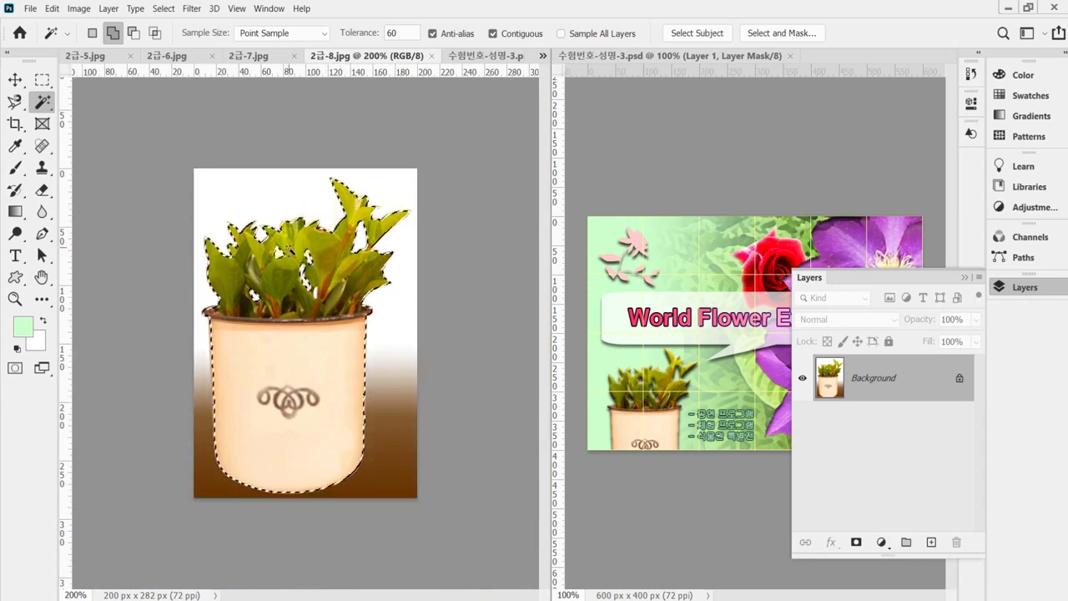
left_click(340, 197)
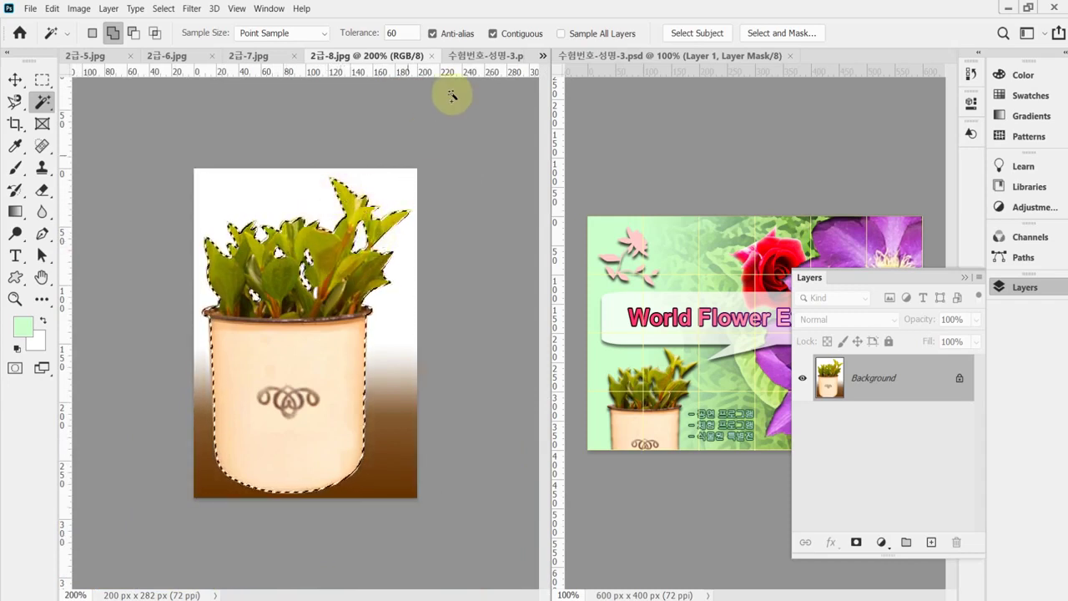
left_click(459, 55)
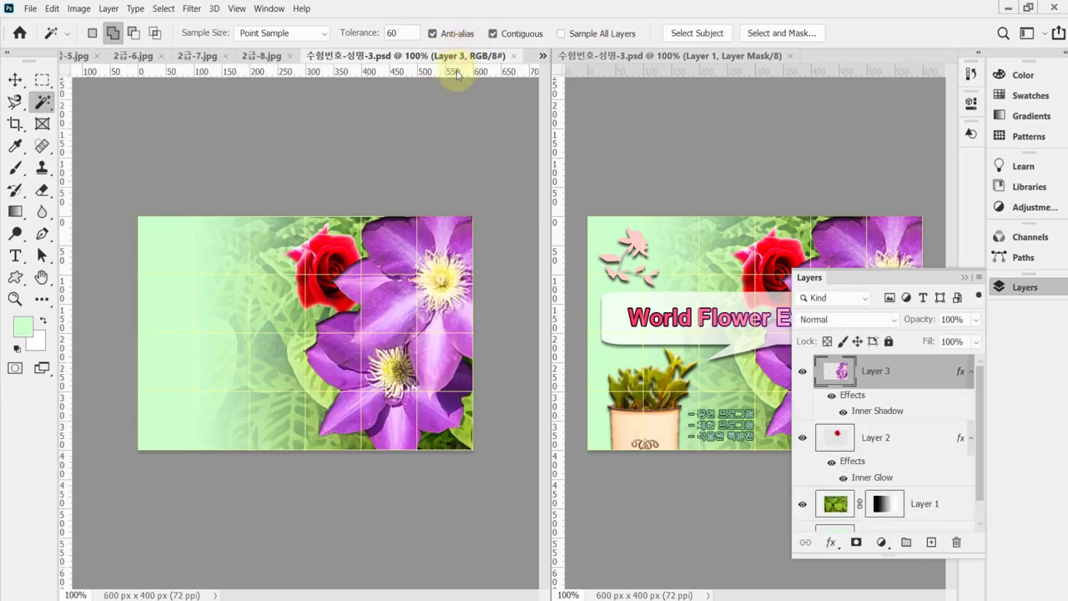
key("ctrl+v")
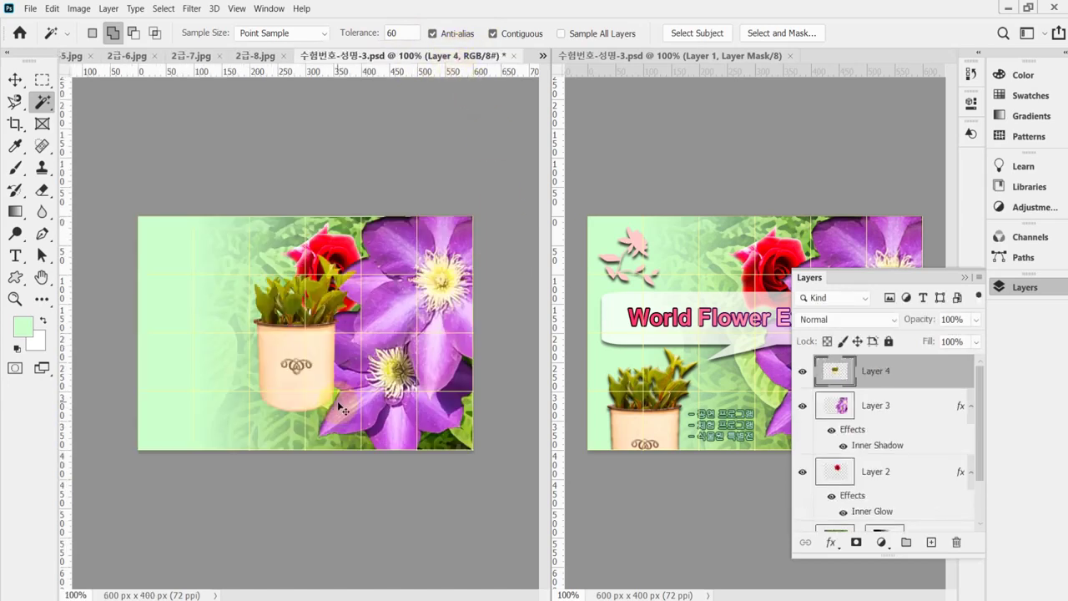
Step: Move the potted plant to the canvas's lower-left corner and scale it to about 89%
key("ctrl+t")
left_click_drag(327, 316, 187, 417)
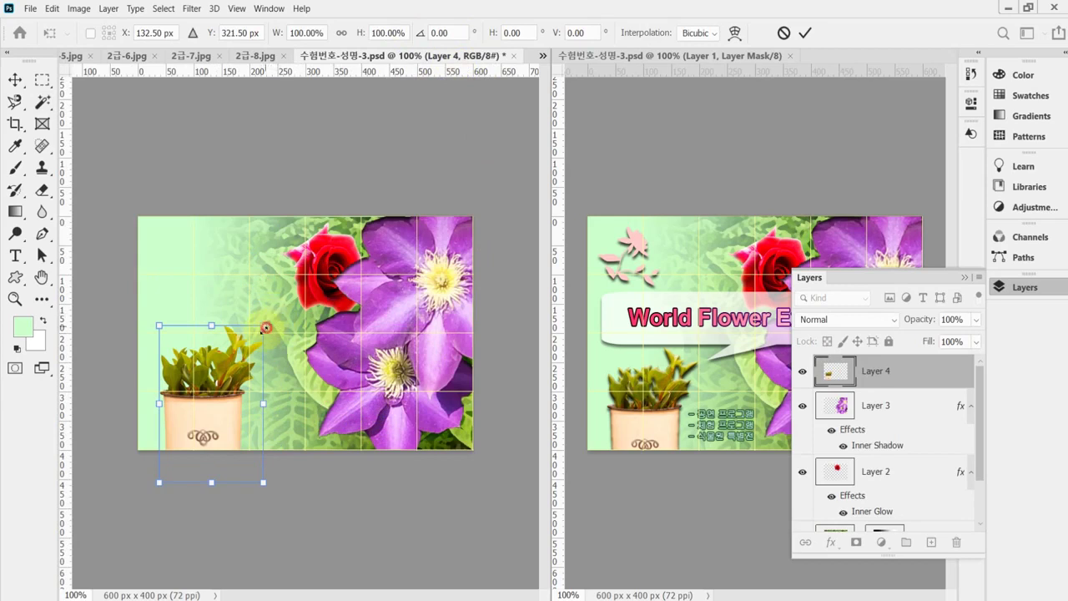
left_click_drag(264, 326, 243, 355)
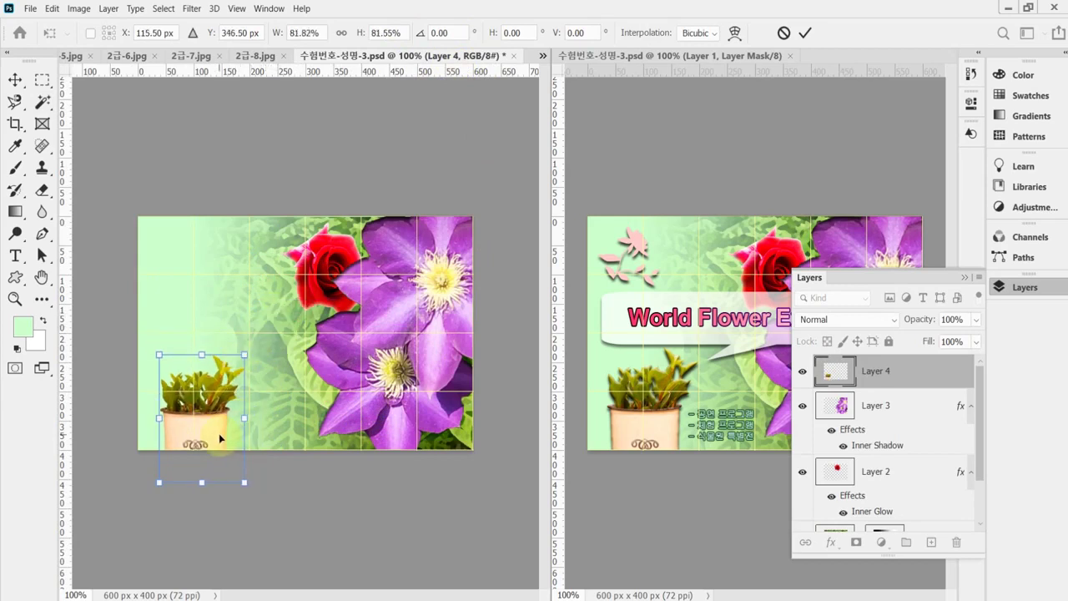
left_click_drag(221, 438, 228, 443)
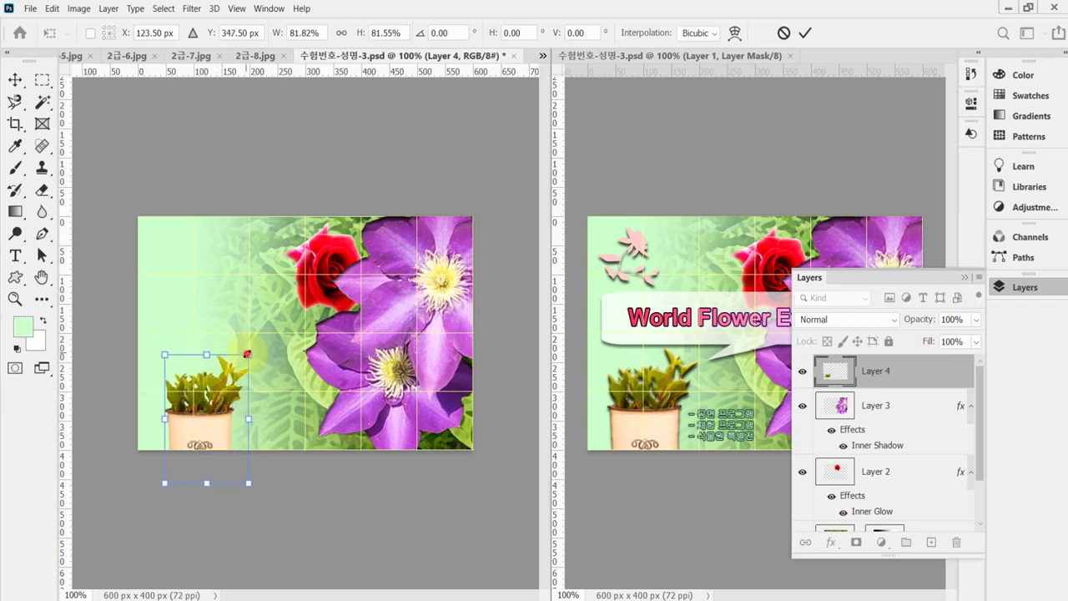
left_click_drag(247, 354, 255, 343)
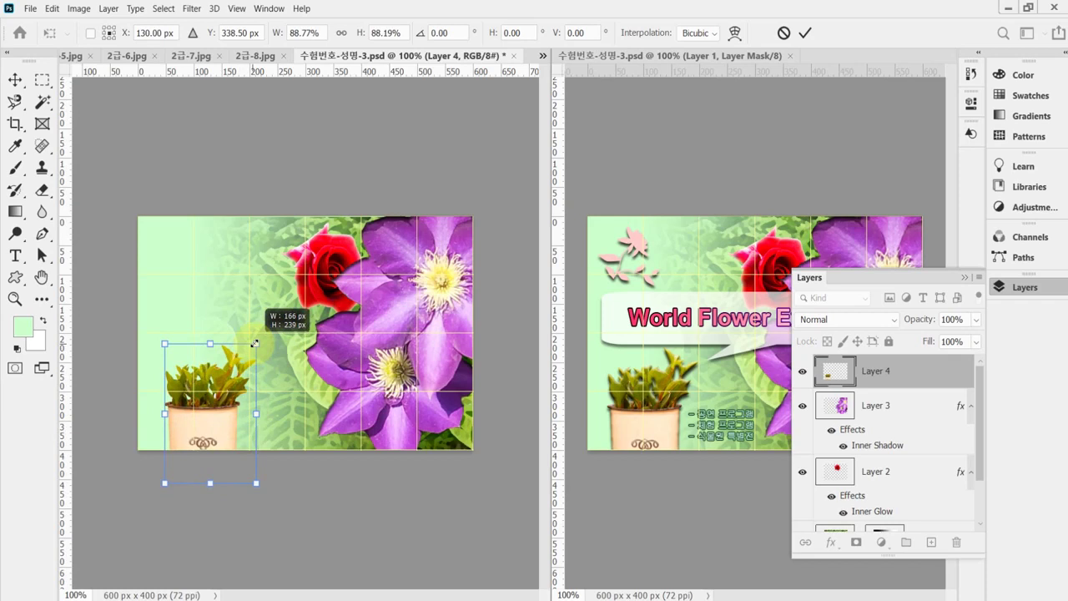
Step: Nudge the potted plant left to X 115 px, enlarge it to about 91%, apply the transformation and save the document
key("Left")
key("Left")
key("Left")
key("Left")
key("Left")
key("Left")
key("Left")
key("Left")
key("Left")
key("Left")
key("Left")
key("Left")
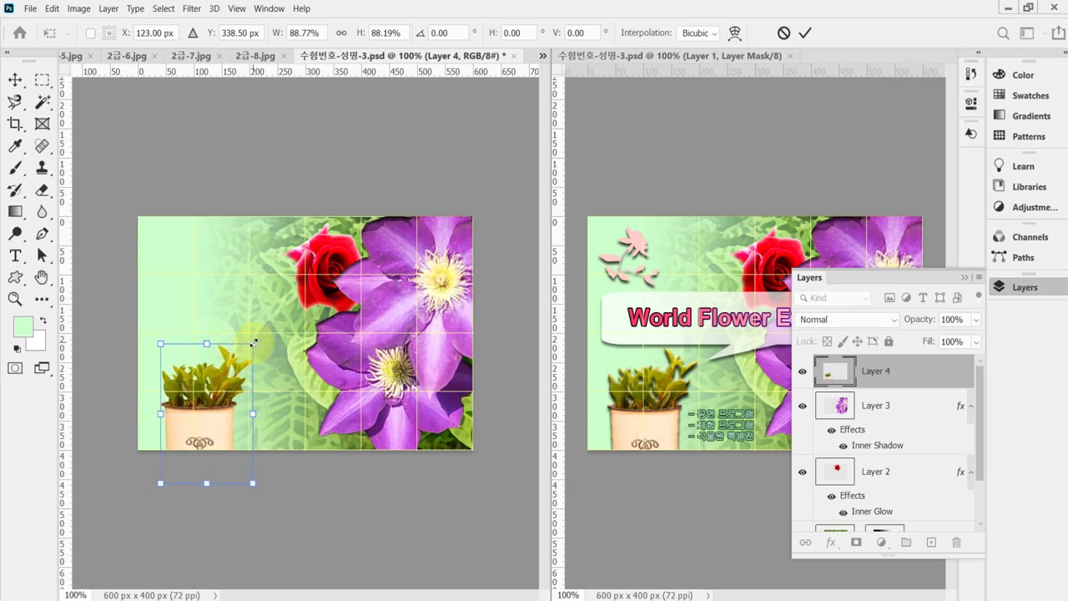
key("Left")
key("Left")
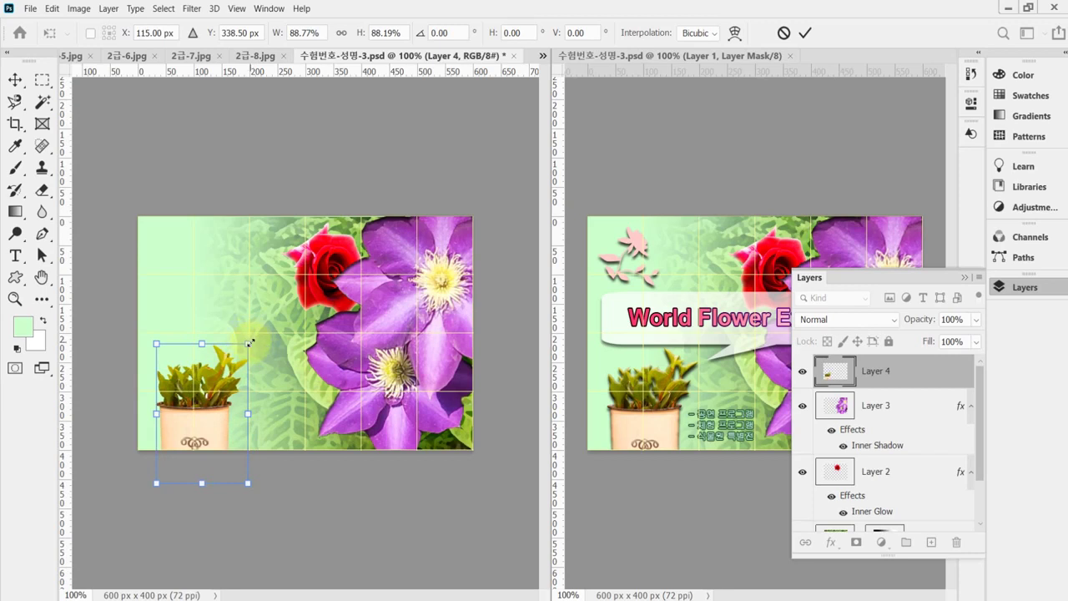
left_click_drag(249, 343, 253, 339)
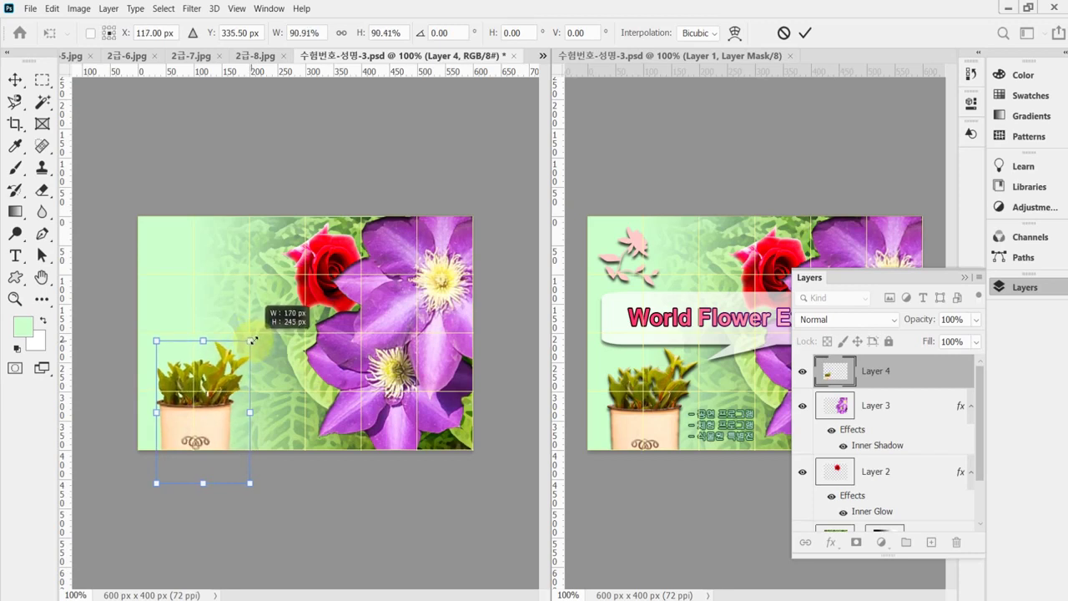
key("Return")
key("w")
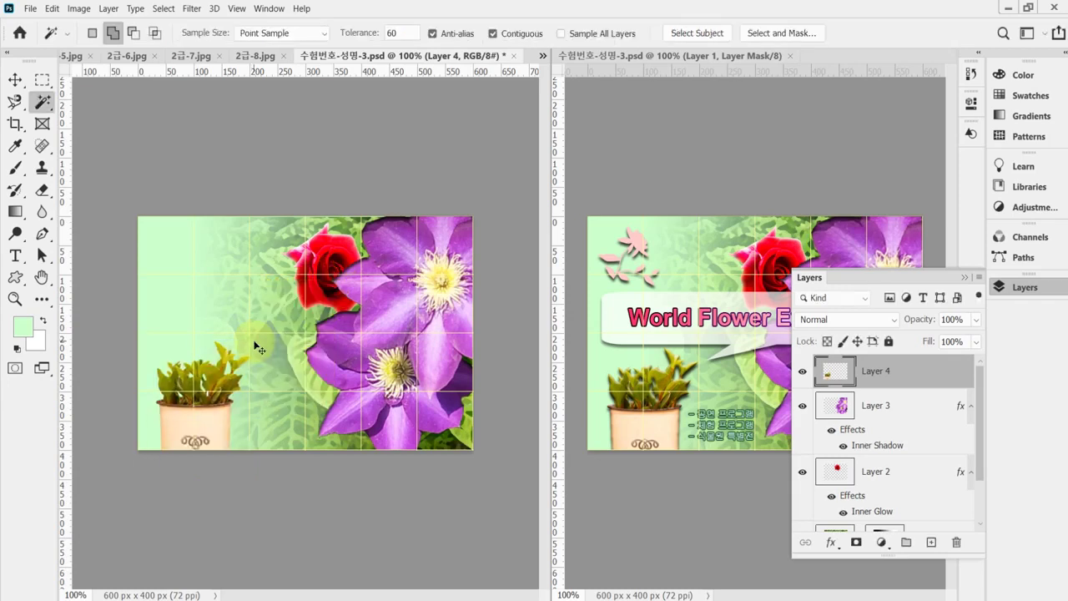
key("ctrl+s")
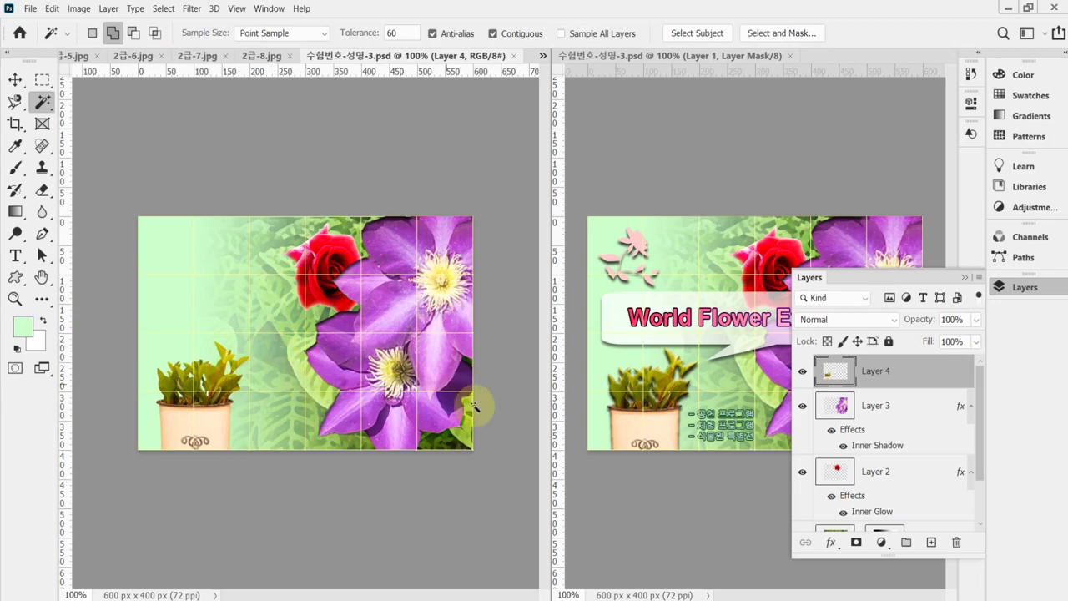
Step: Add Bevel & Emboss and a Drop Shadow at a 92° angle to the potted plant layer, then save the document
left_click(830, 543)
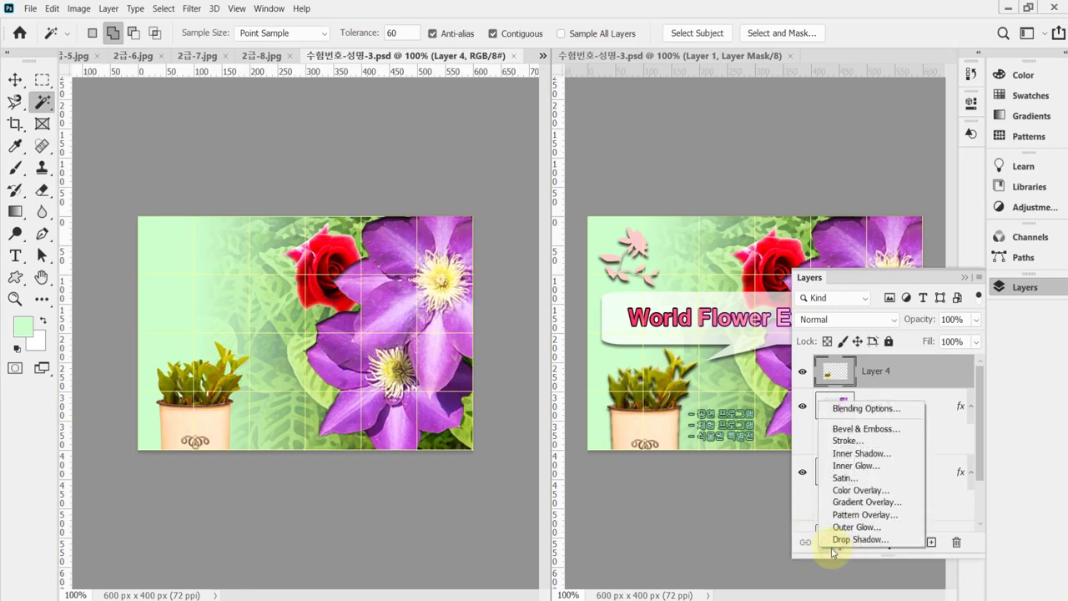
left_click(884, 428)
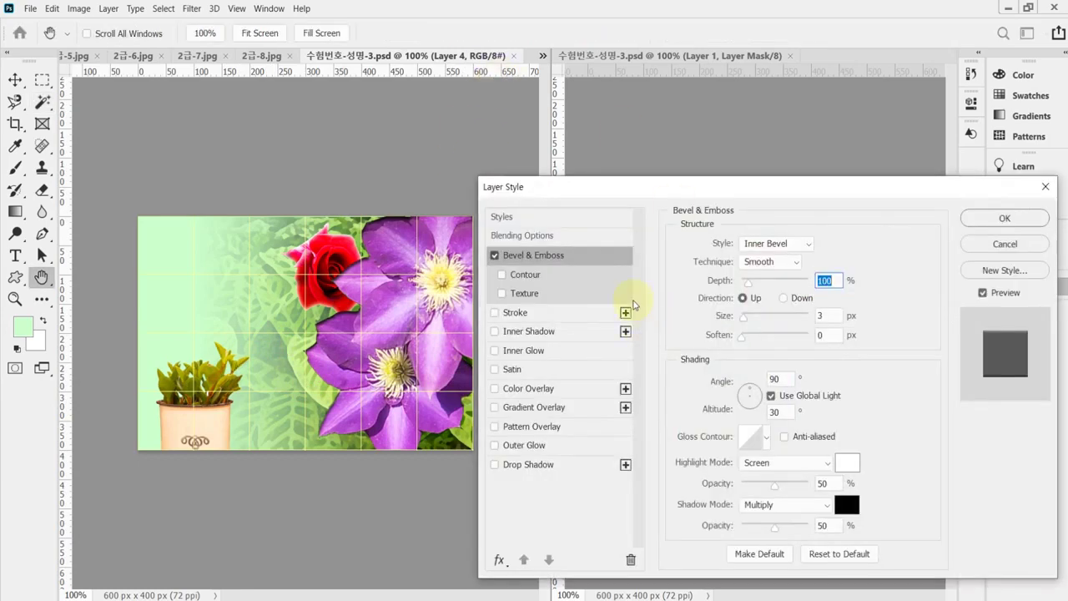
left_click(555, 465)
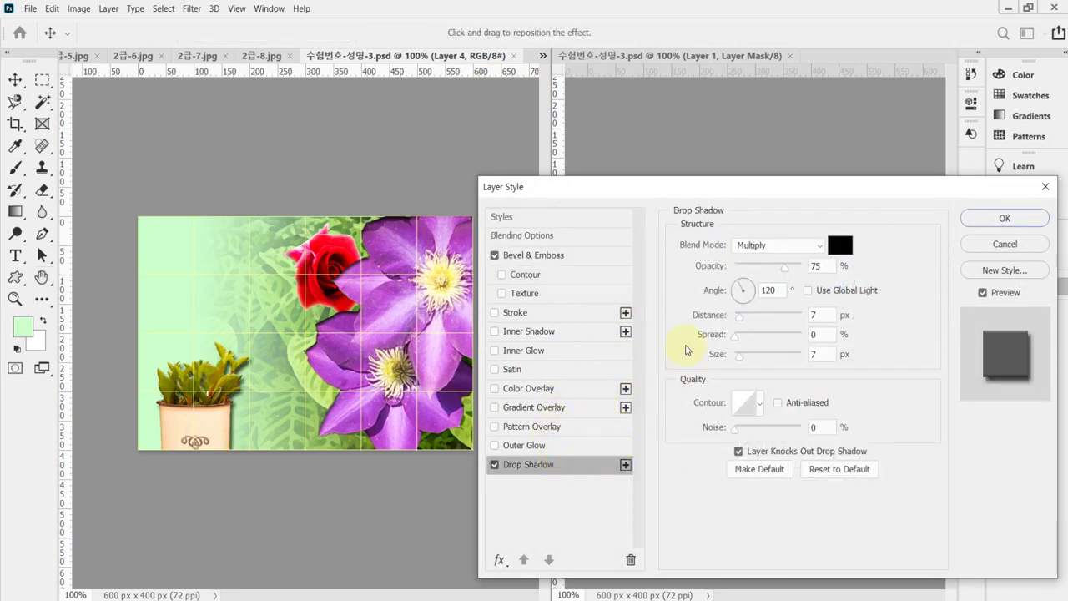
left_click_drag(713, 196, 699, 420)
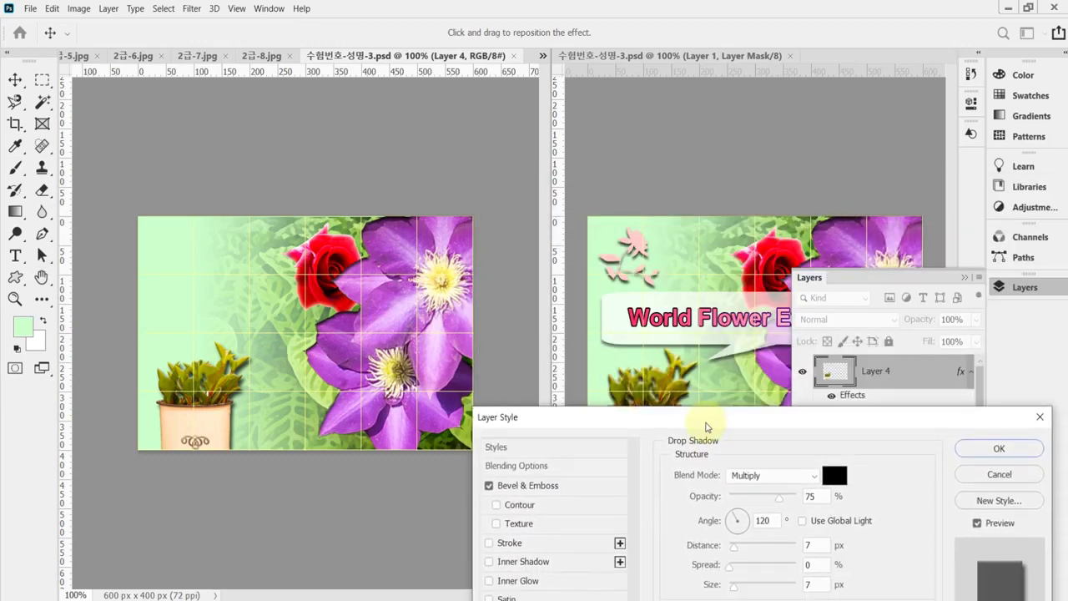
left_click(732, 518)
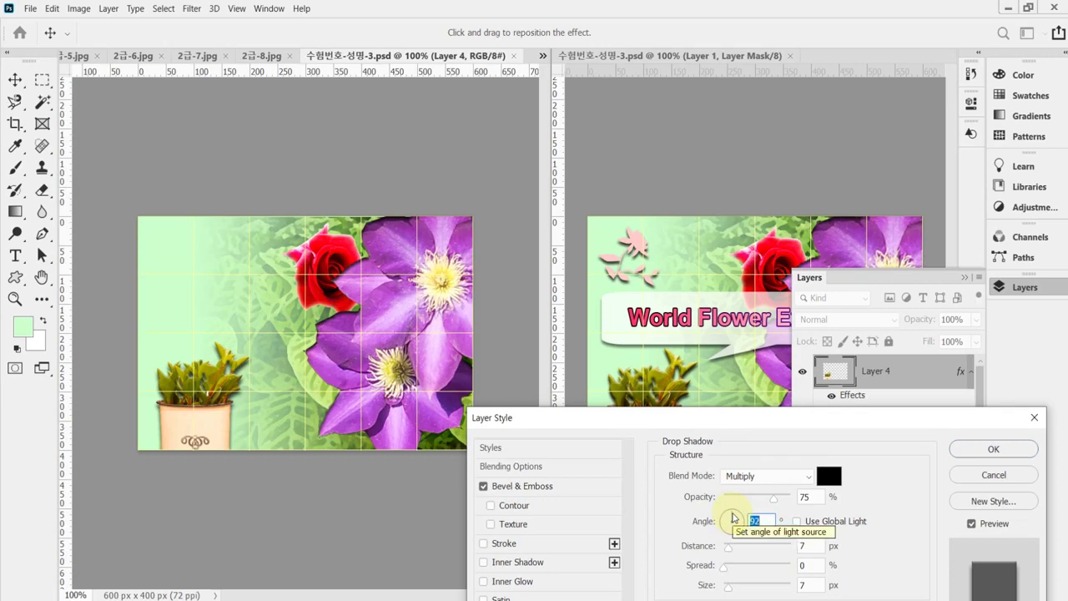
left_click_drag(719, 419, 732, 448)
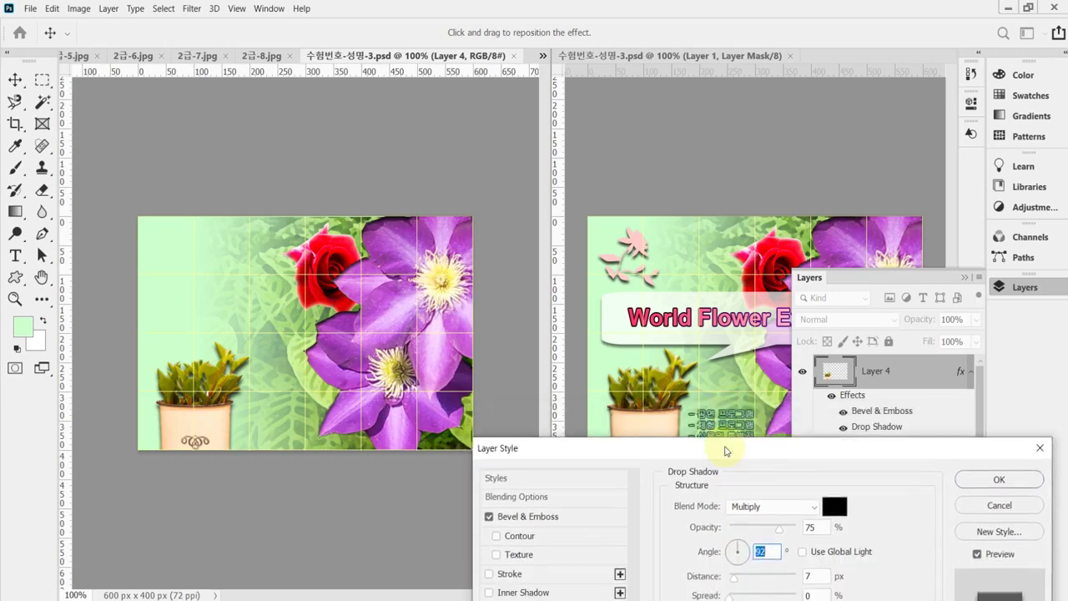
left_click(980, 476)
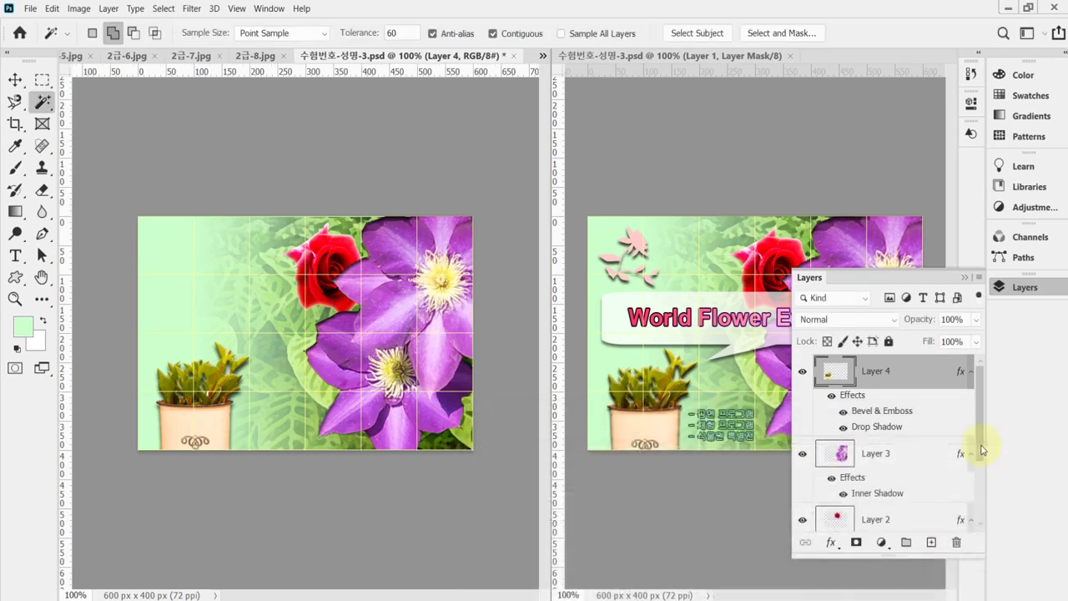
key("ctrl+s")
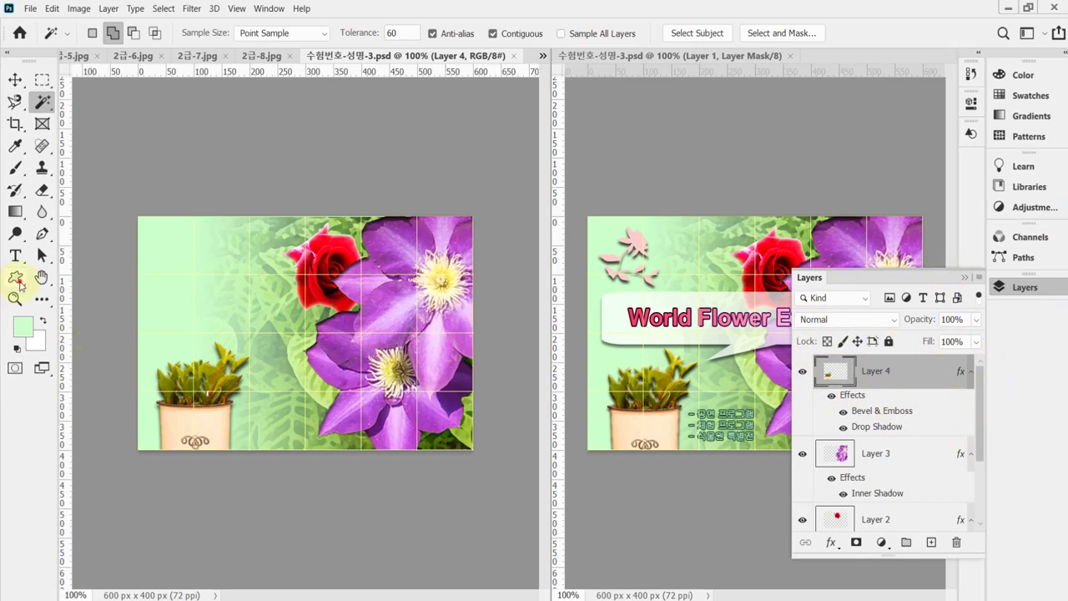
Step: Set the Custom Shape tool's fill colour to white (ffffff)
left_click(15, 277)
left_click(105, 358)
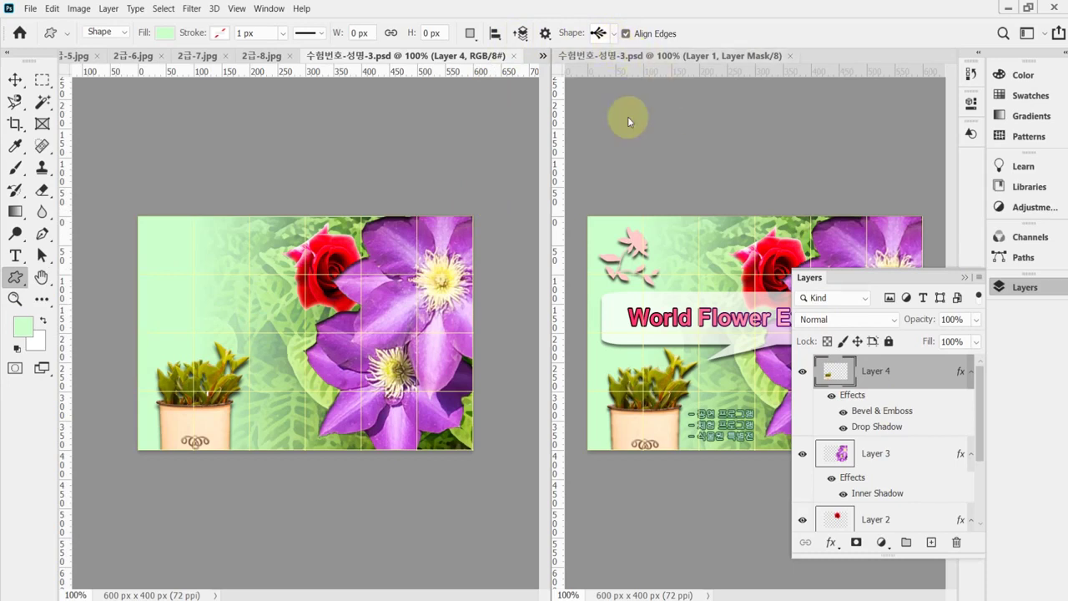
left_click(163, 32)
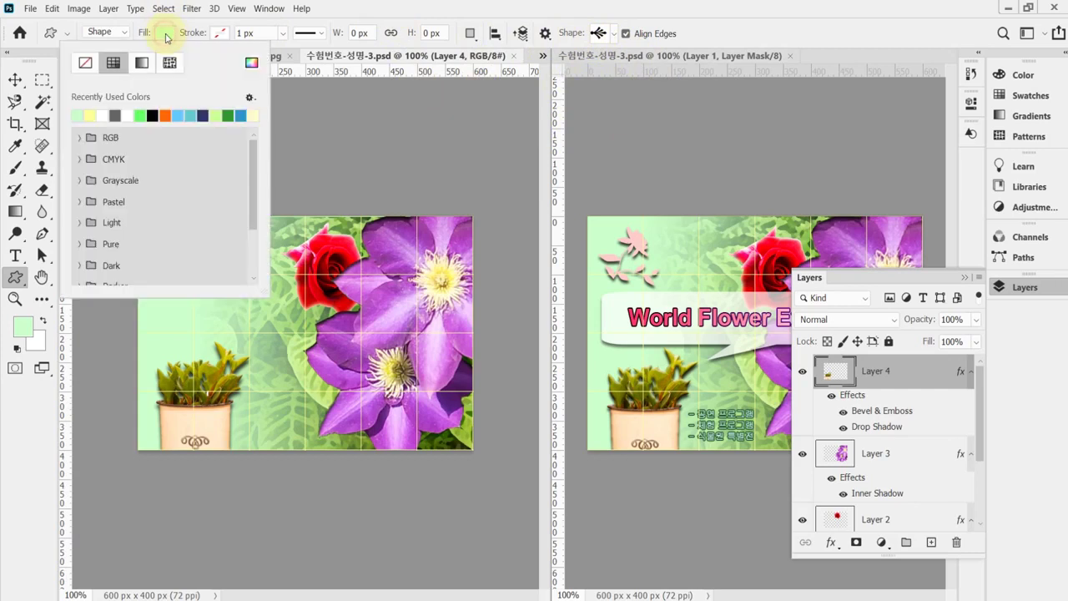
left_click(106, 115)
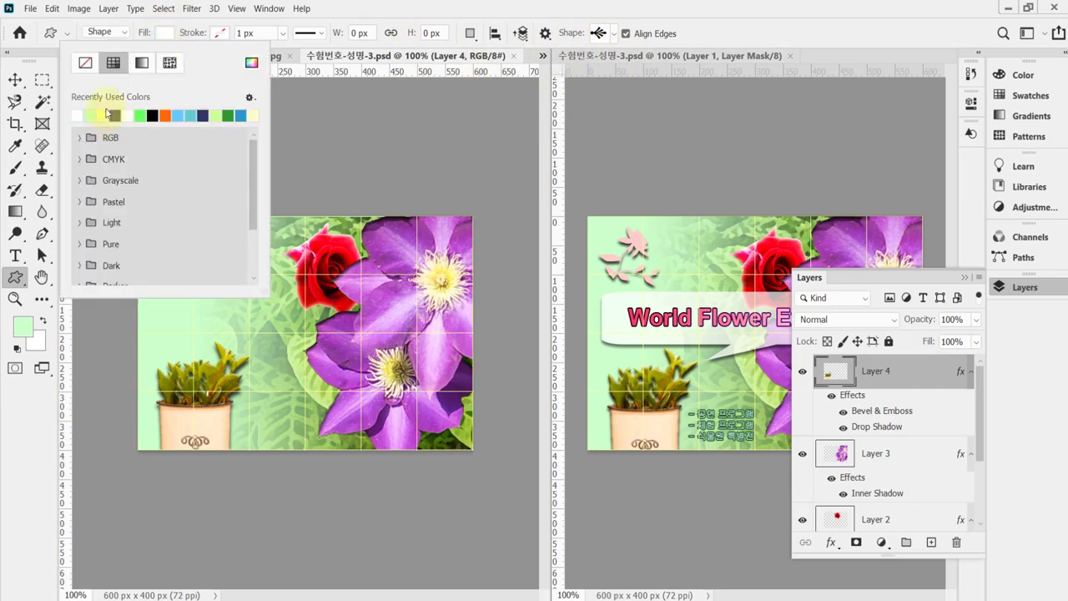
left_click(251, 62)
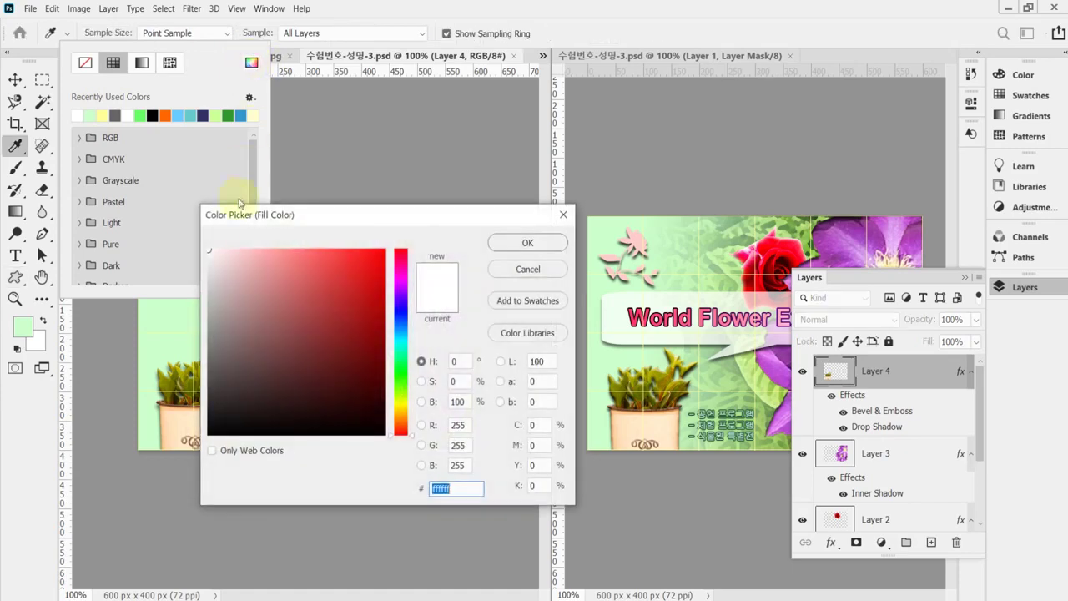
left_click(519, 247)
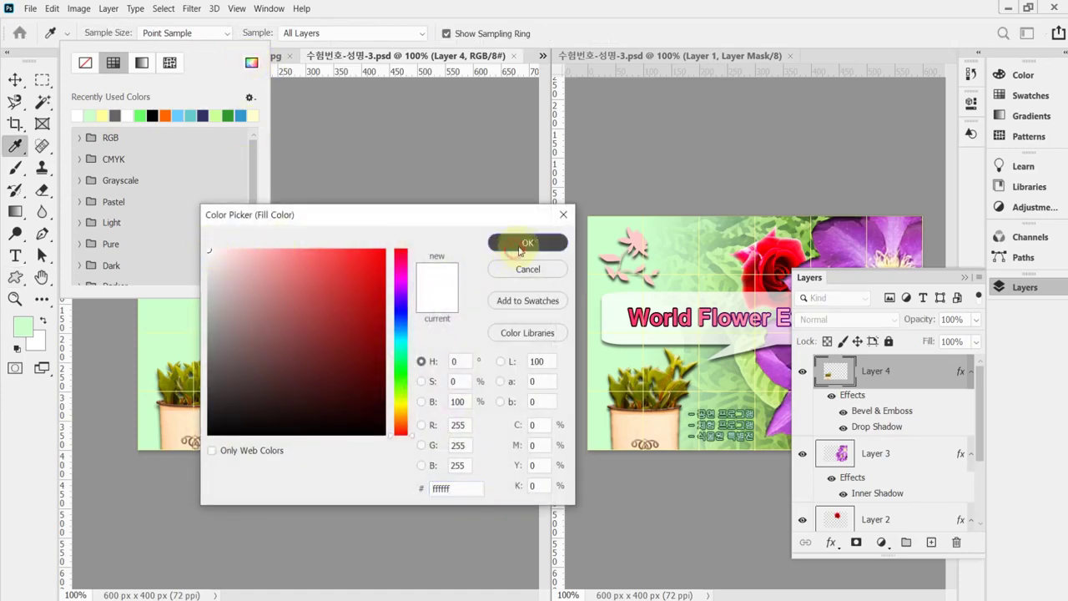
left_click(464, 8)
Step: Draw the rounded rectangular speech bubble from the legacy Talk Bubbles shapes across the canvas's middle, about 537 × 121 px
left_click(615, 39)
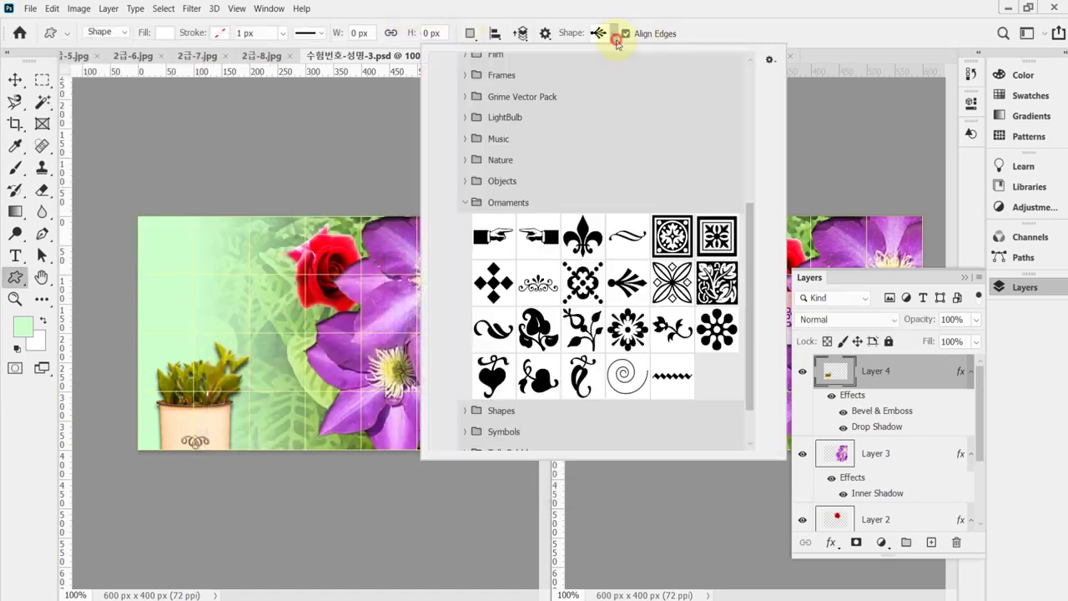
left_click(466, 206)
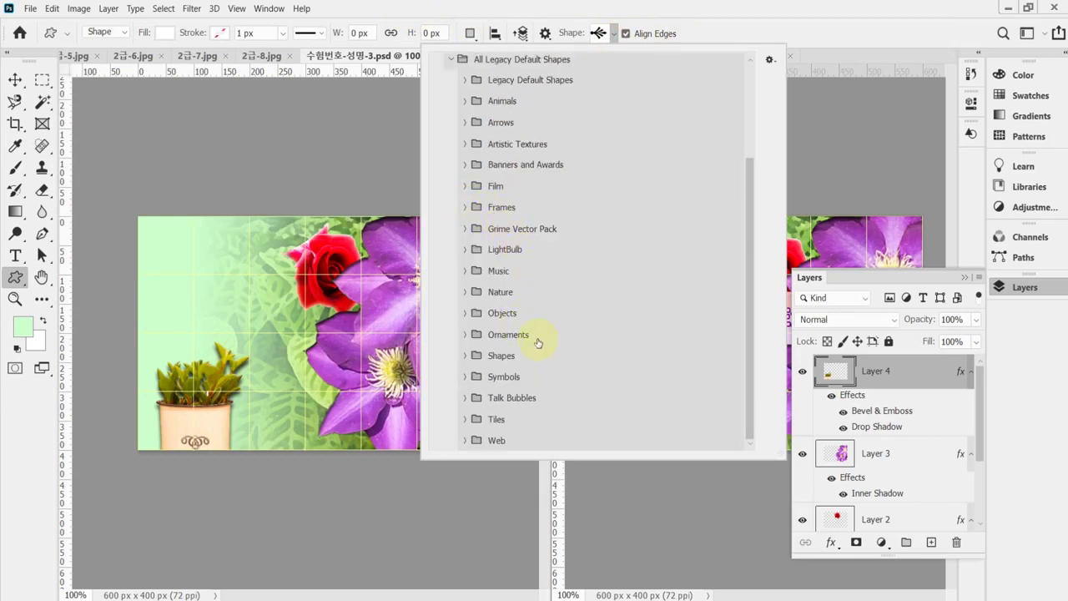
left_click(466, 398)
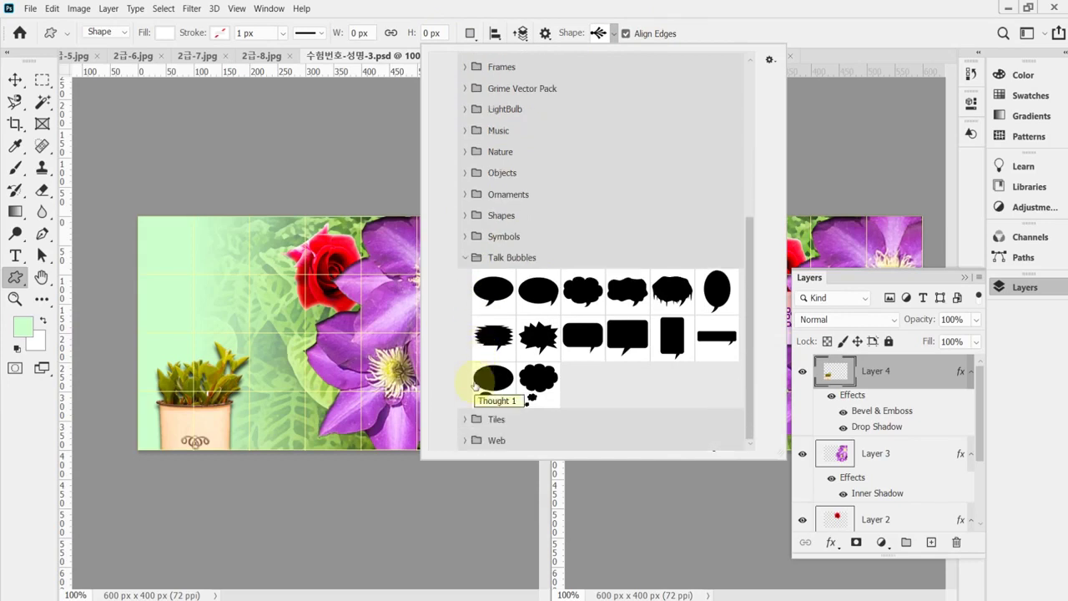
left_click(635, 342)
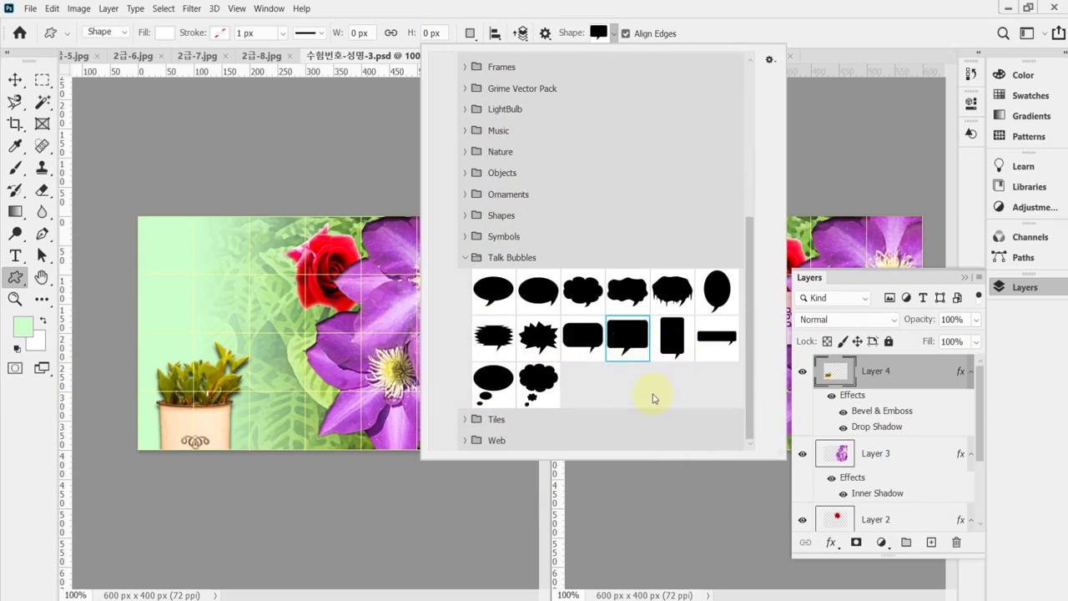
left_click(691, 21)
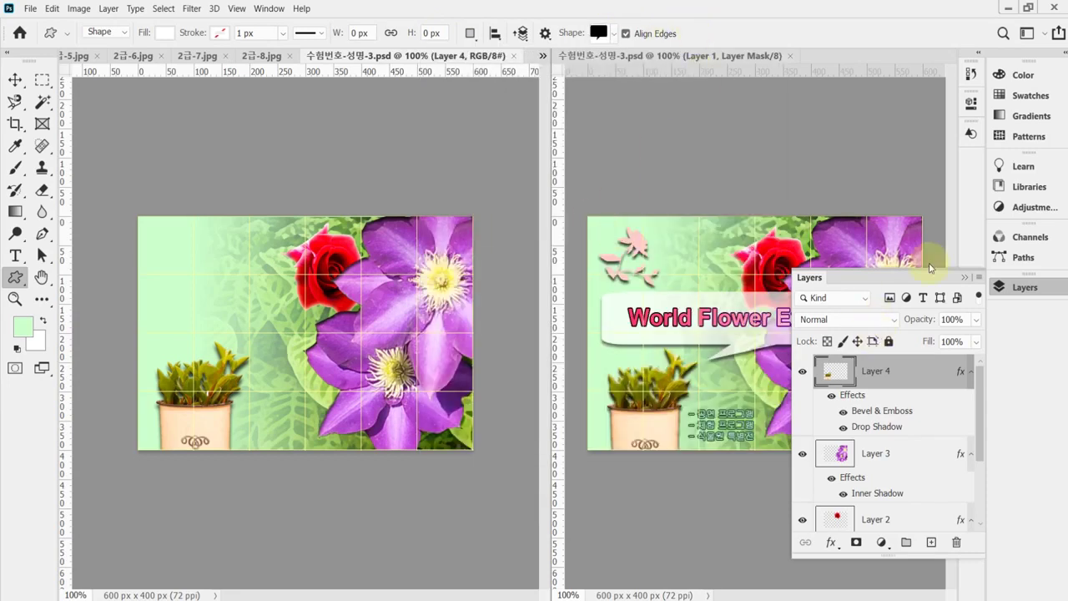
left_click(1028, 292)
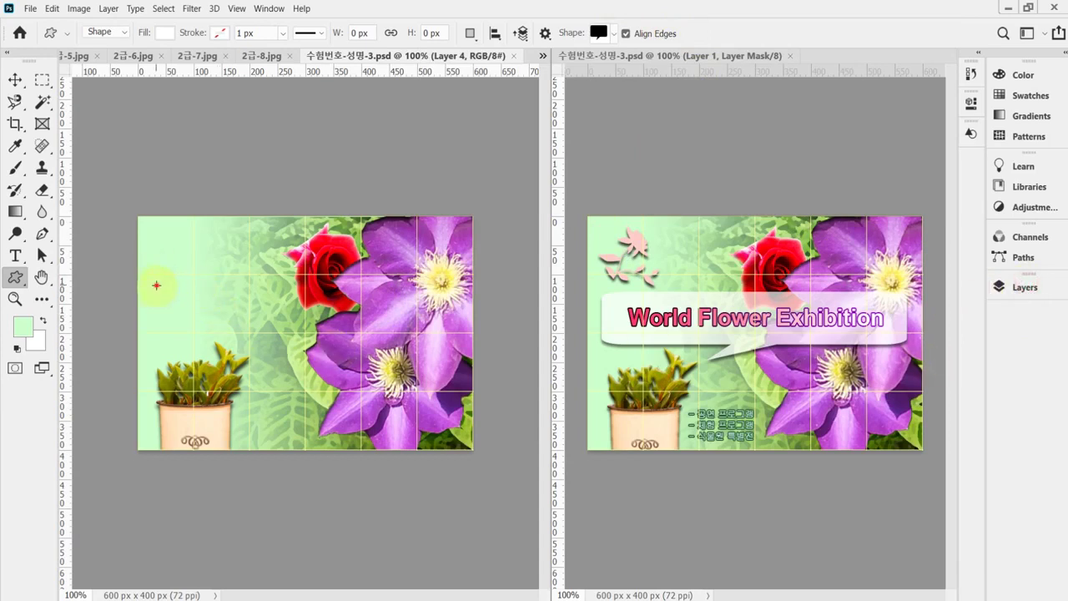
left_click_drag(156, 285, 455, 356)
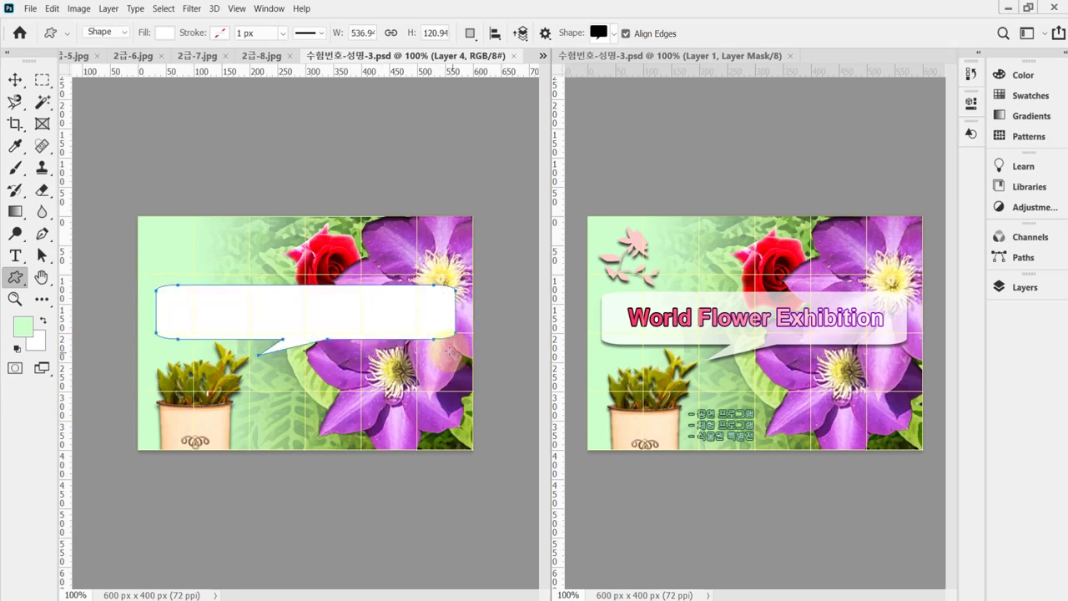
Step: Scale the speech bubble to about 102% width and 93% height, centre it near X 300.5, Y 181 px and apply the transformation
key("ctrl+t")
left_click_drag(303, 286, 301, 291)
left_click_drag(156, 321, 152, 321)
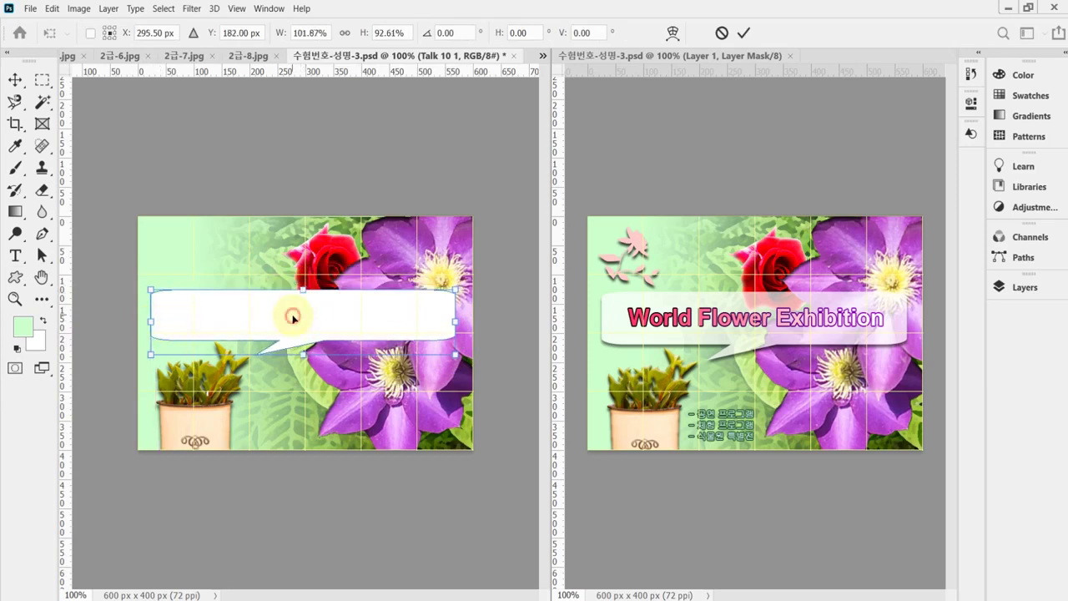
left_click_drag(334, 320, 337, 321)
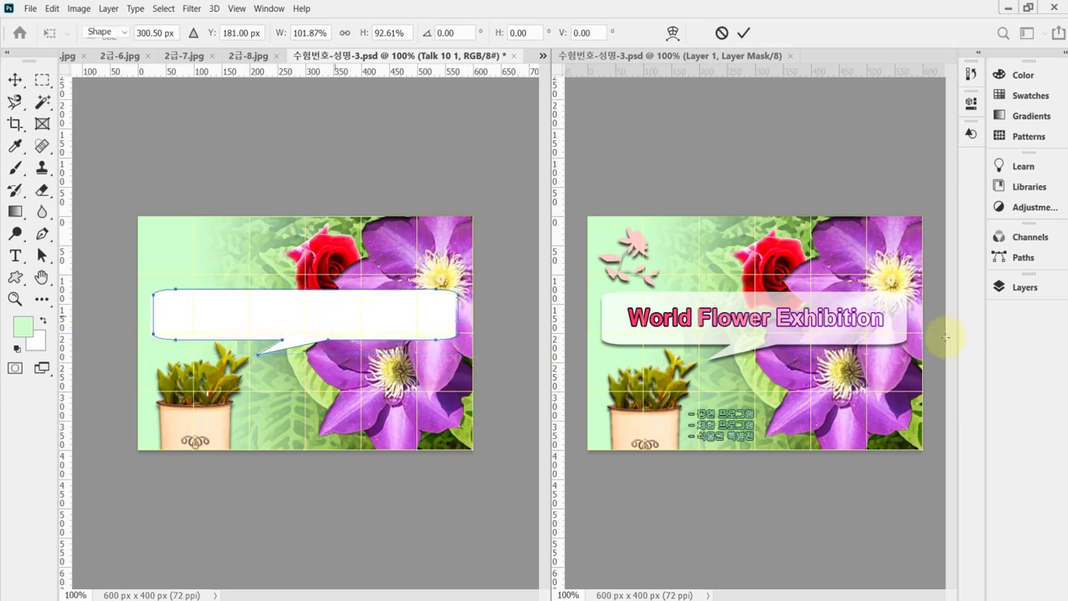
key("Return")
Step: Set the speech bubble layer's opacity to 70%
left_click(1025, 287)
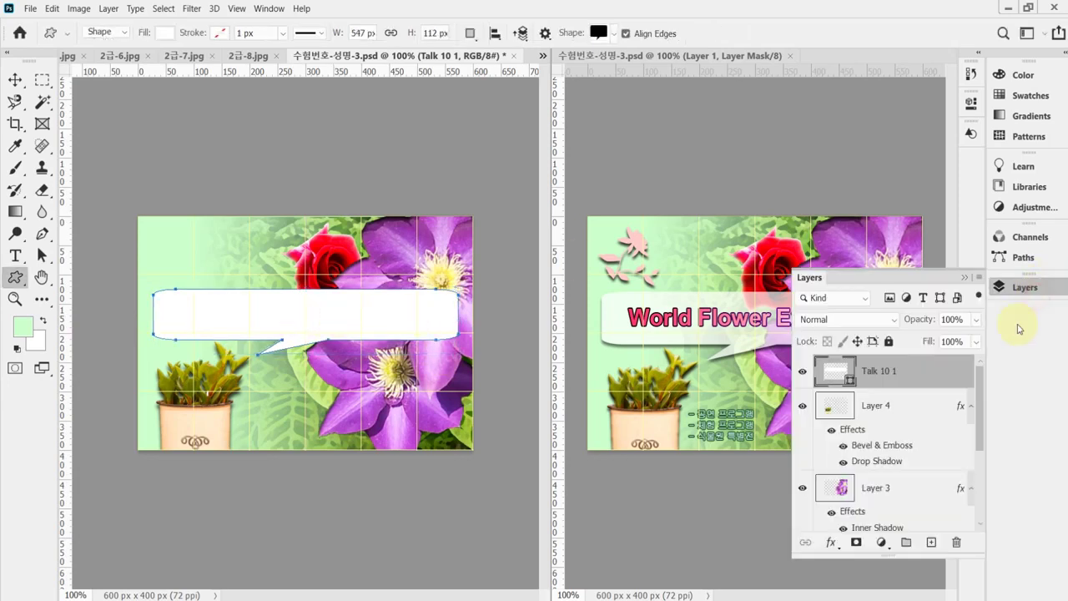
left_click(918, 324)
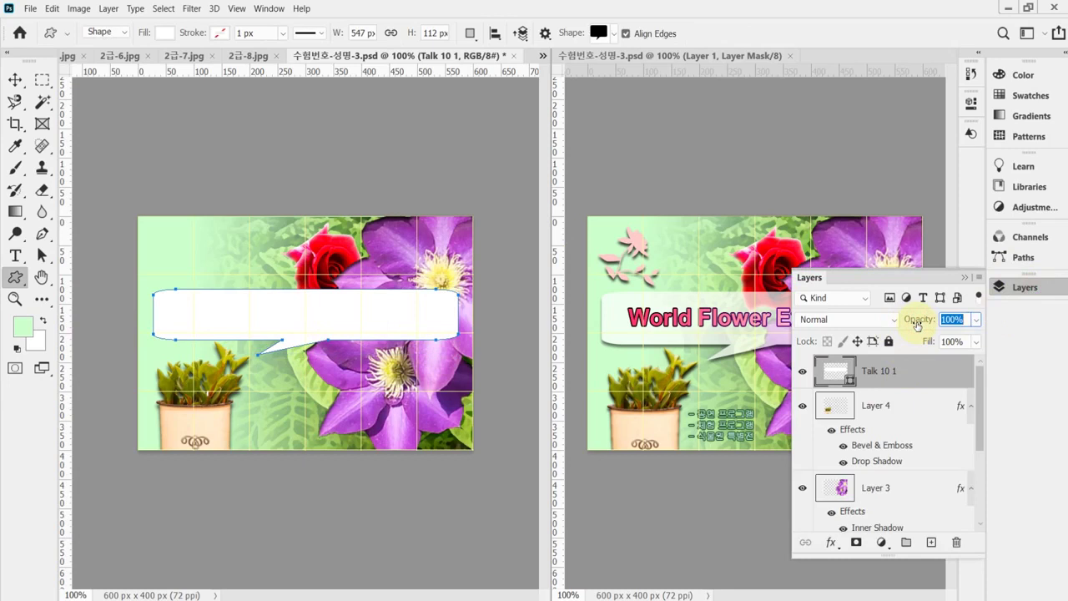
type("70")
key("Return")
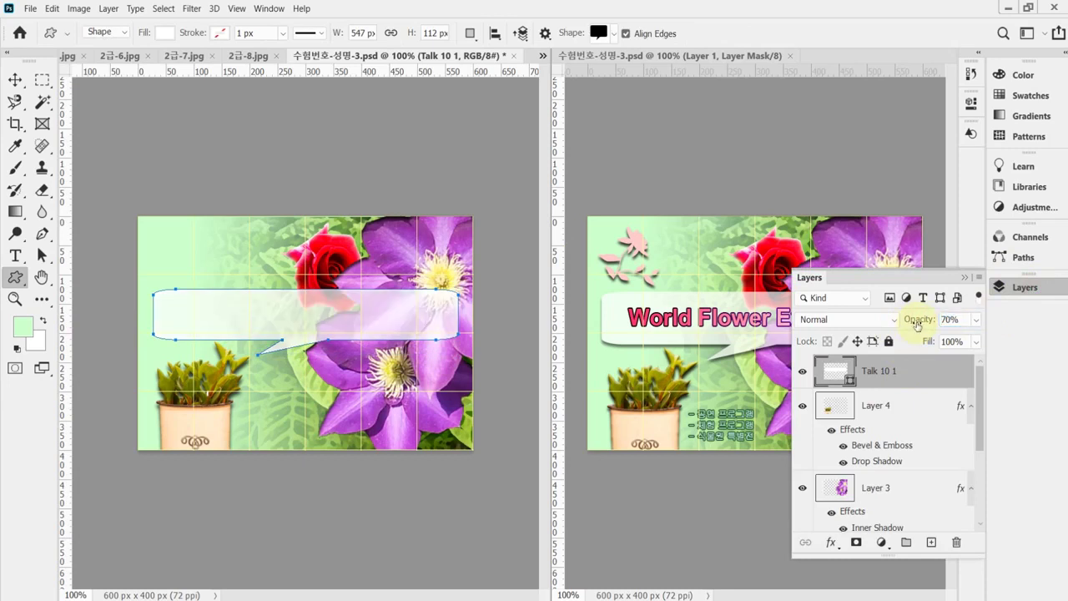
Step: Add a Drop Shadow to the speech bubble with a distance of 5 px and a size of 5 px
left_click(831, 543)
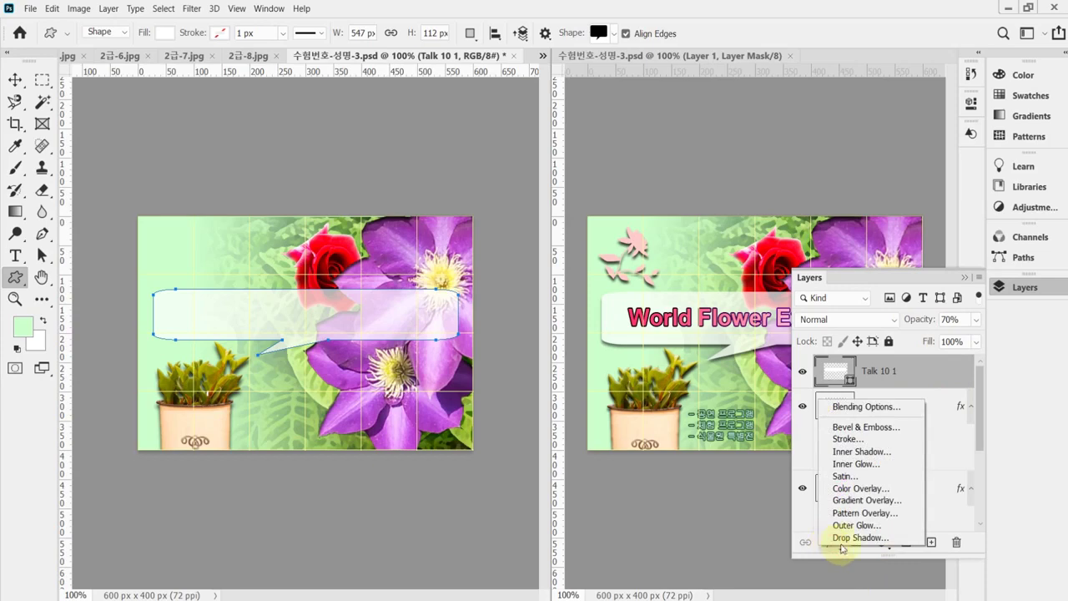
left_click(830, 544)
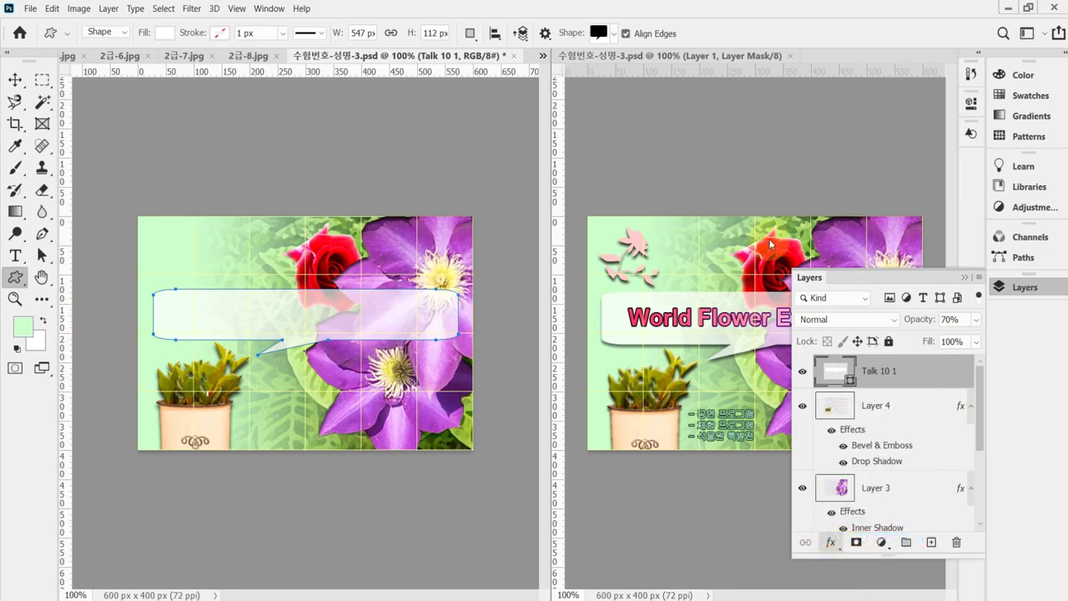
left_click_drag(739, 209, 695, 349)
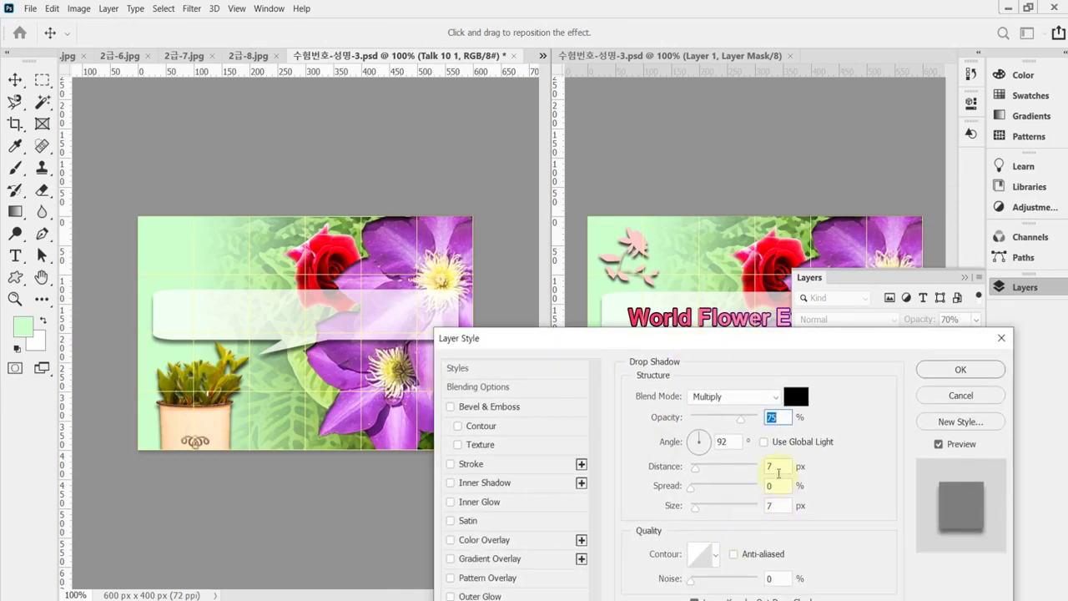
left_click(776, 465)
type("5")
left_click(778, 505)
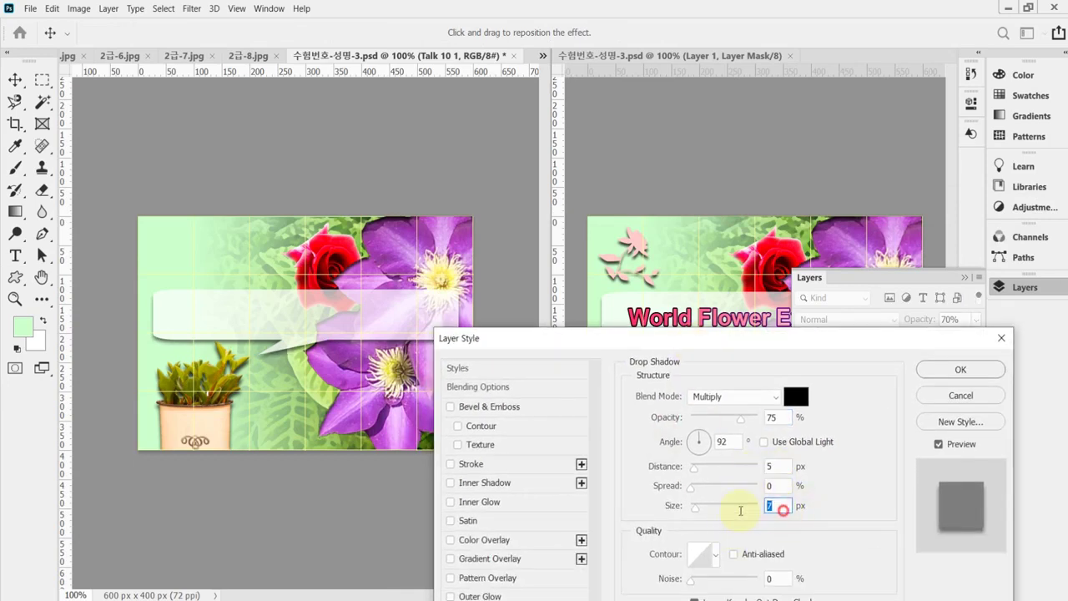
type("5")
left_click(959, 369)
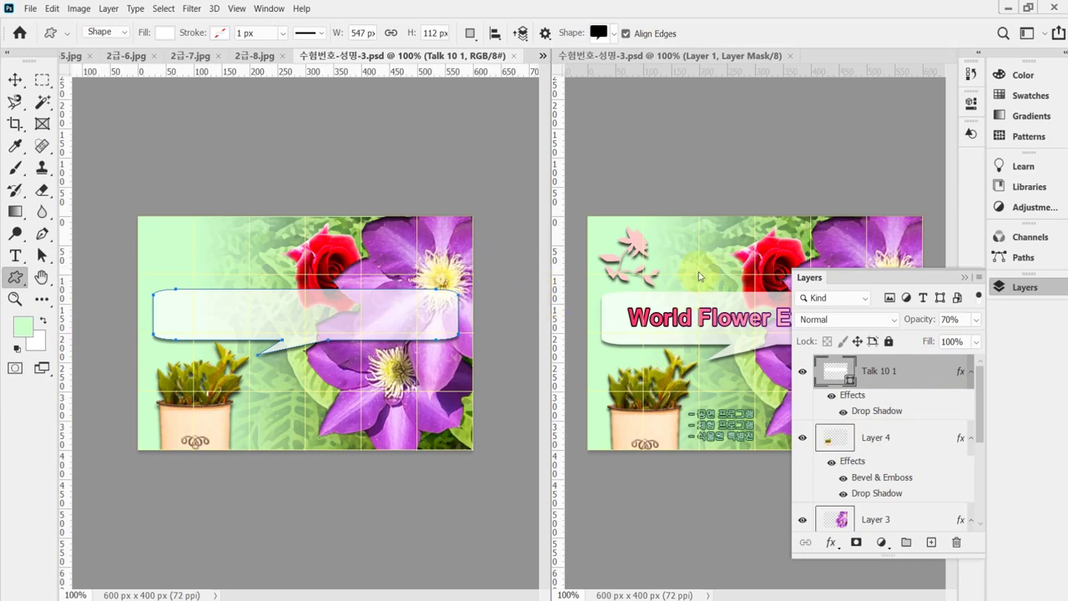
Step: Draw the leafy flower-stem shape from the legacy Nature shapes in the canvas's upper-left corner, about 116 × 108 px
left_click(14, 275)
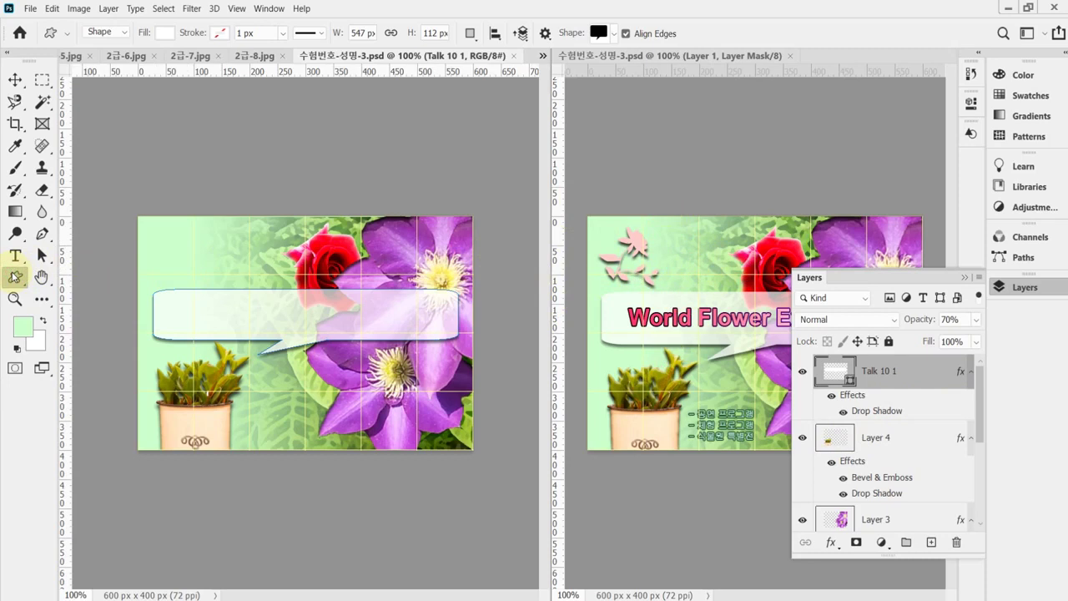
left_click(614, 33)
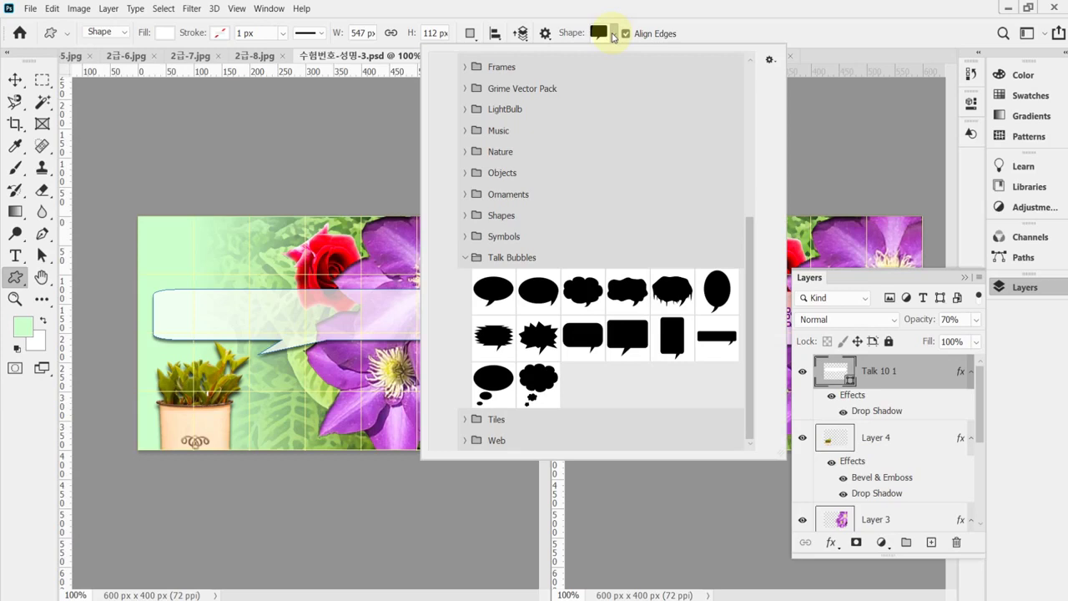
left_click(468, 258)
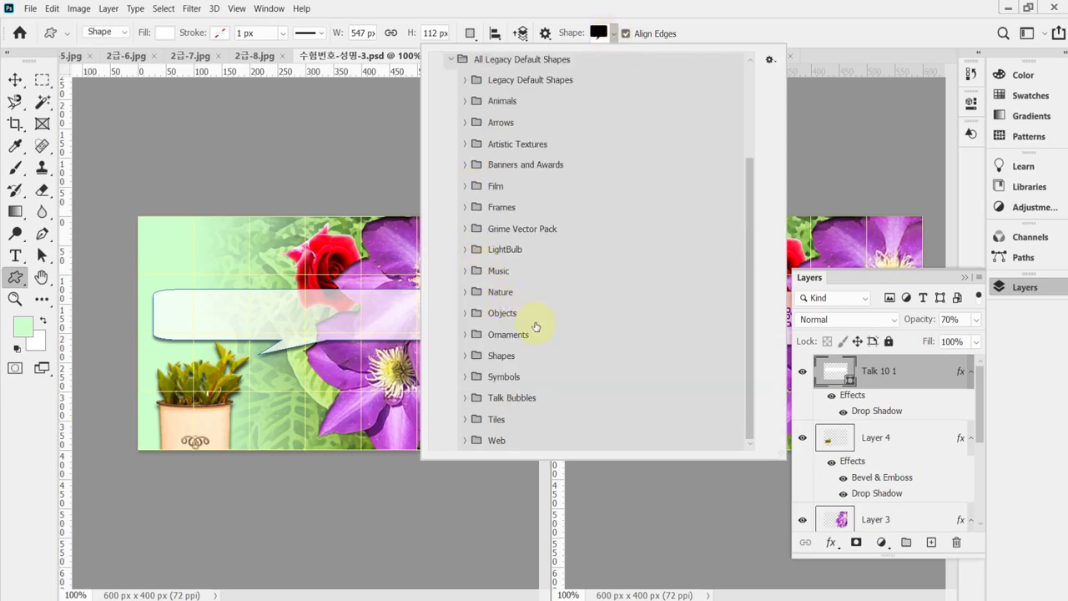
left_click(465, 292)
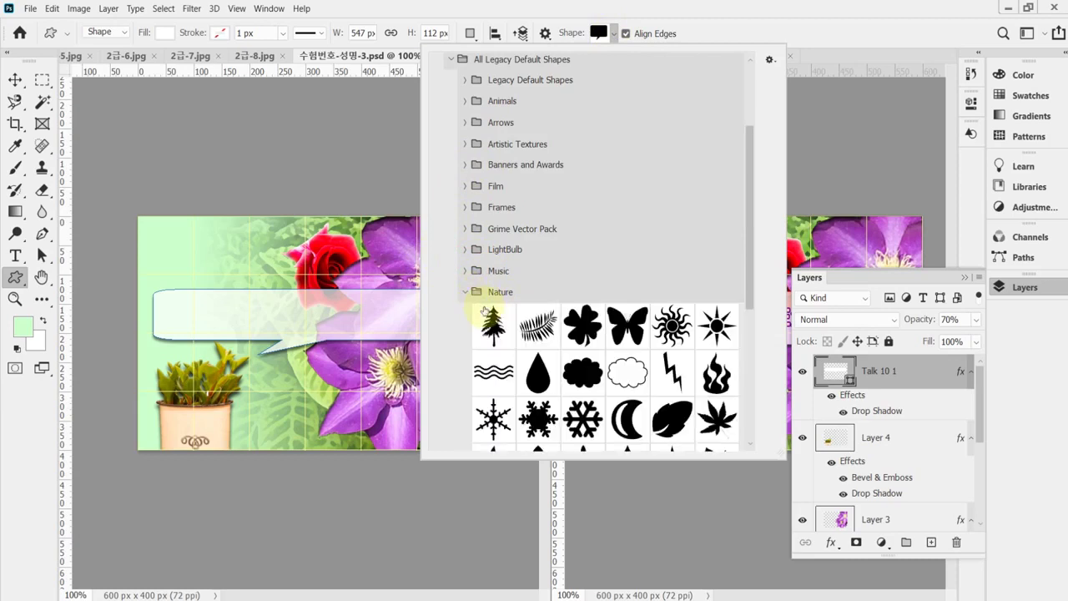
scroll(621, 331, "down", 5)
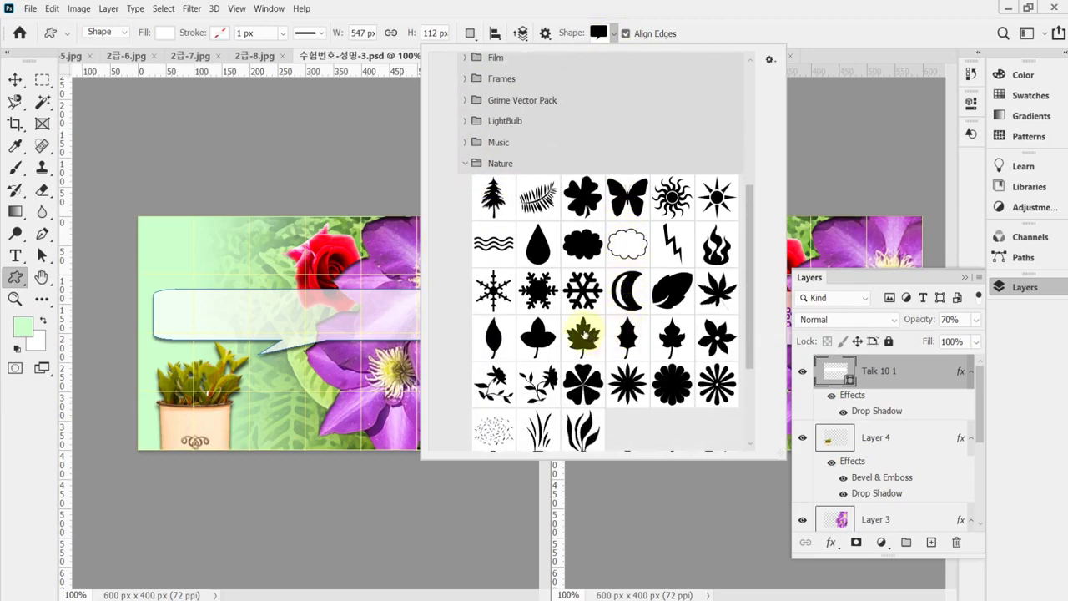
left_click(498, 391)
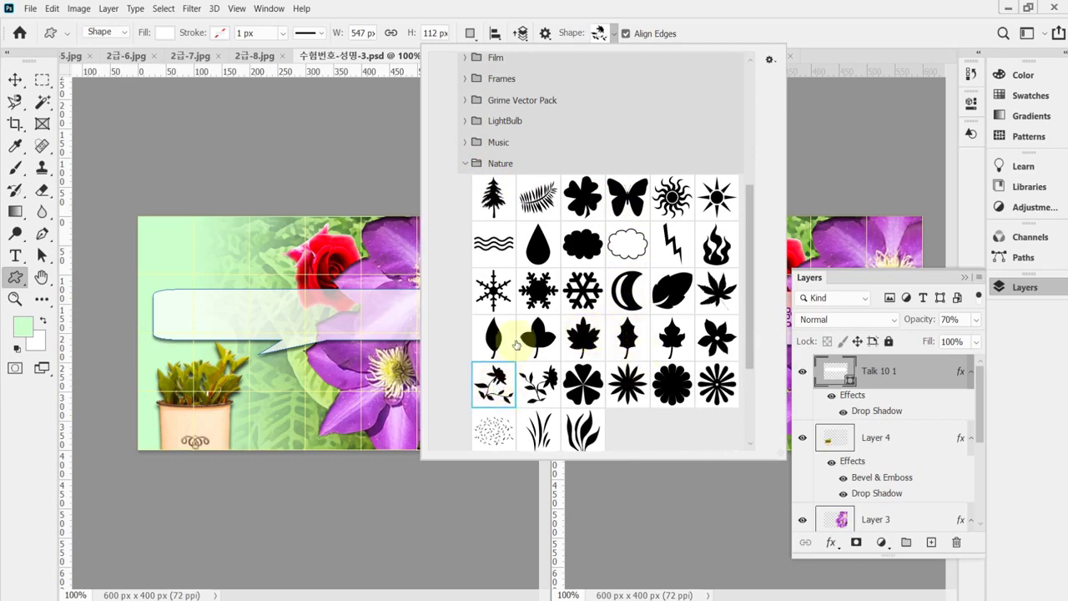
left_click(672, 12)
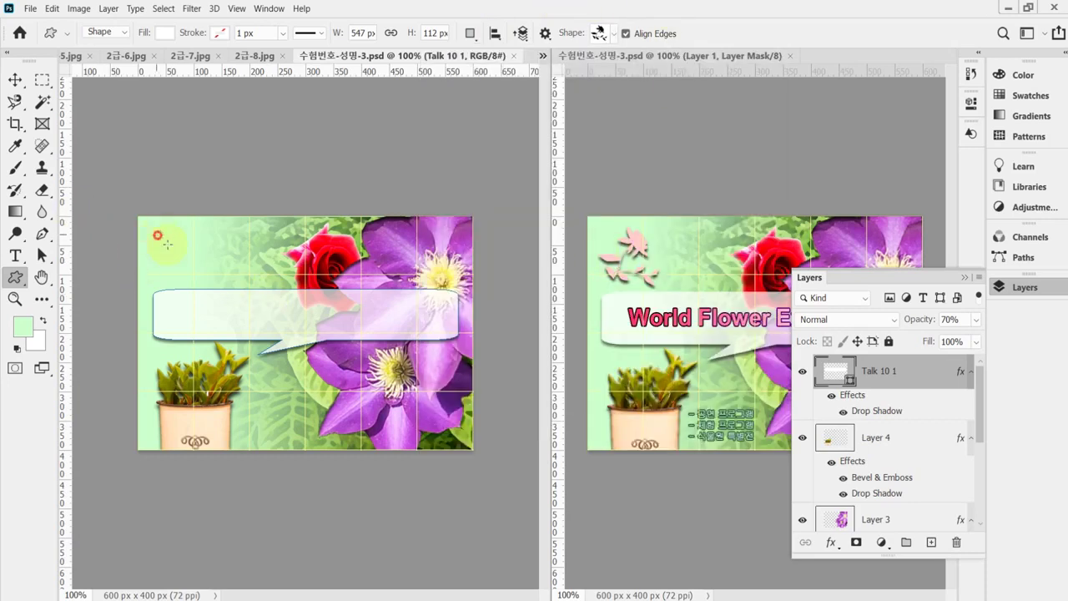
left_click_drag(166, 242, 222, 297)
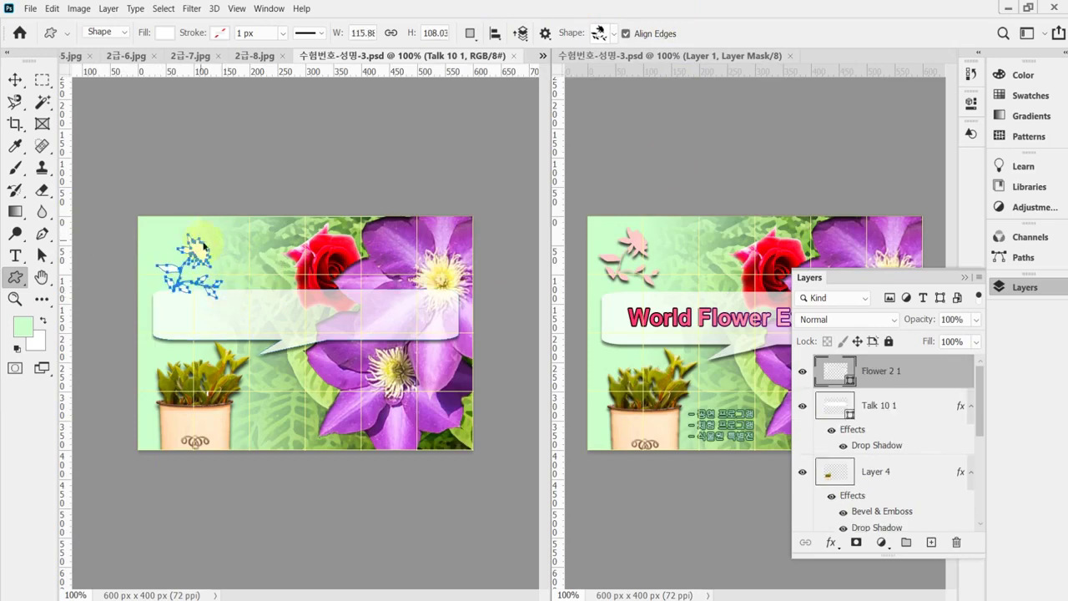
left_click_drag(202, 255, 199, 242)
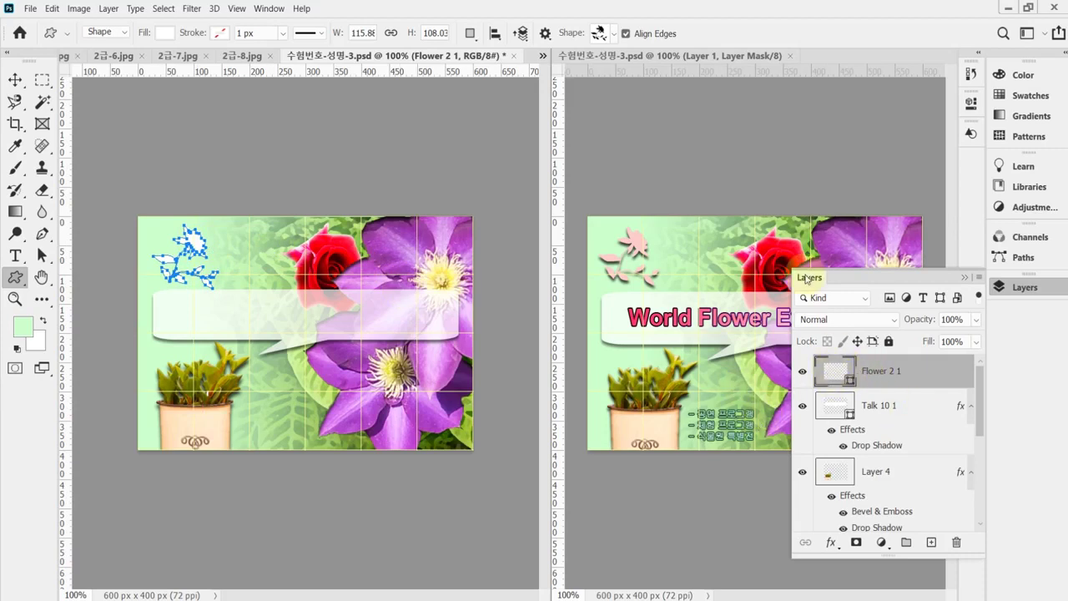
Step: Set the flower shape's fill colour to #ffcccc
double_click(829, 367)
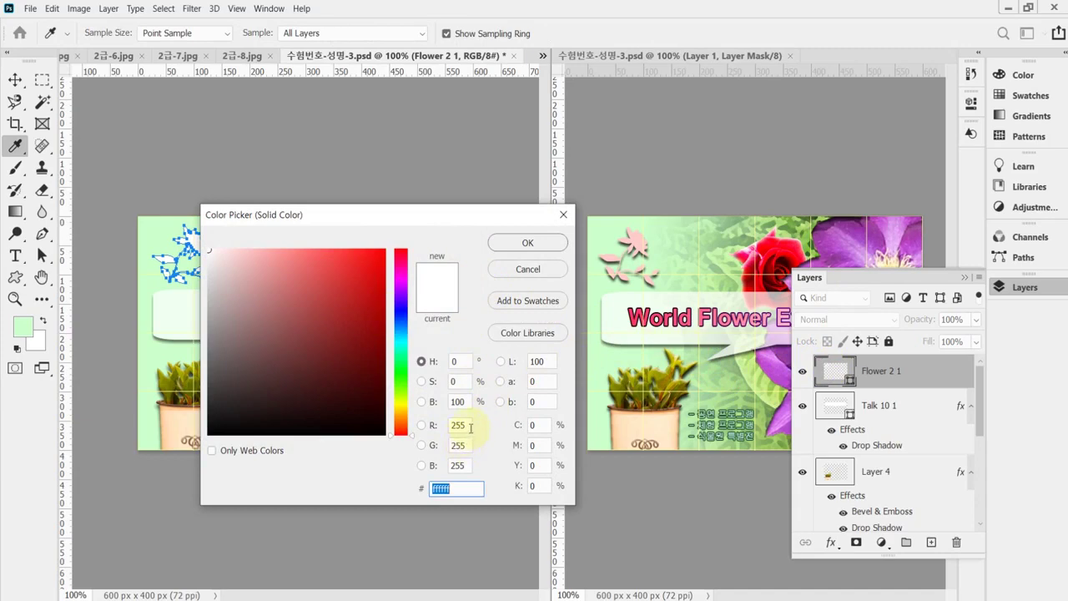
type("f")
type("5c5c5")
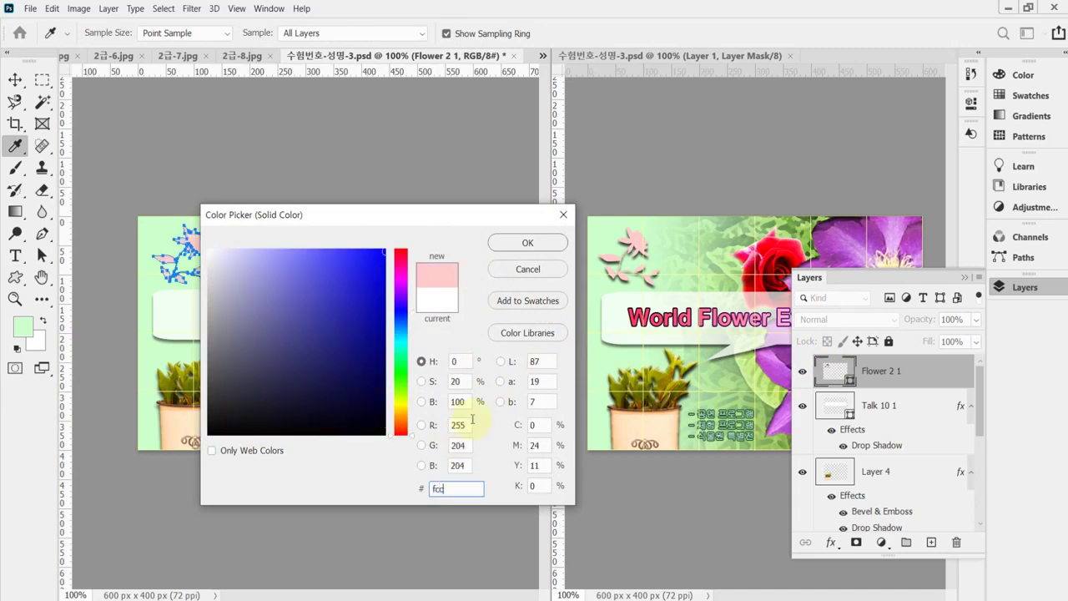
left_click(542, 243)
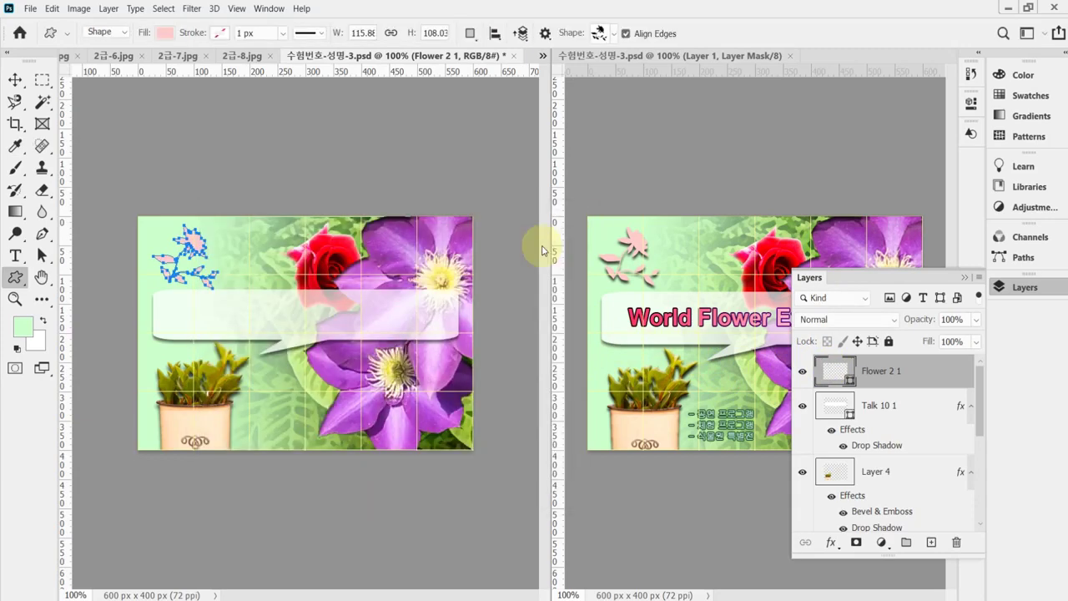
Step: Add a Drop Shadow to the flower shape with a distance of 5 px and a size of 5 px, and save the document
left_click(832, 540)
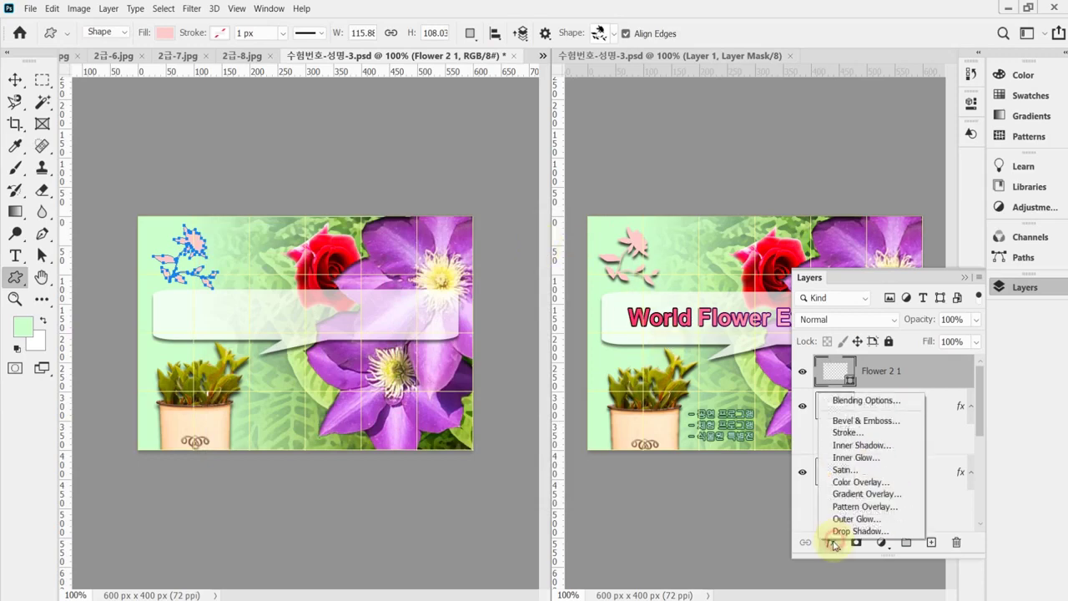
left_click(832, 540)
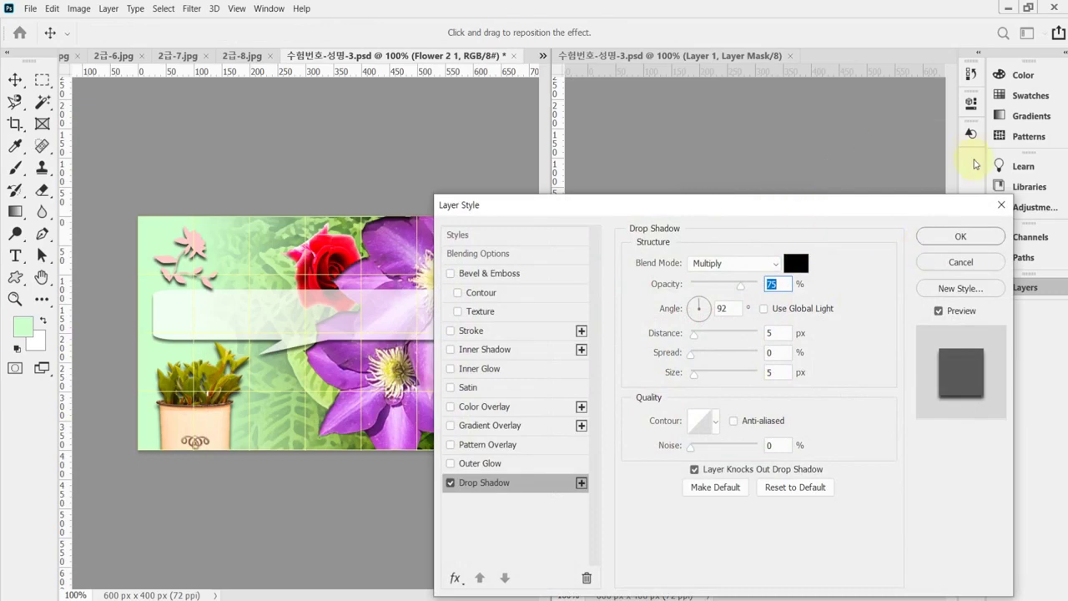
left_click(961, 237)
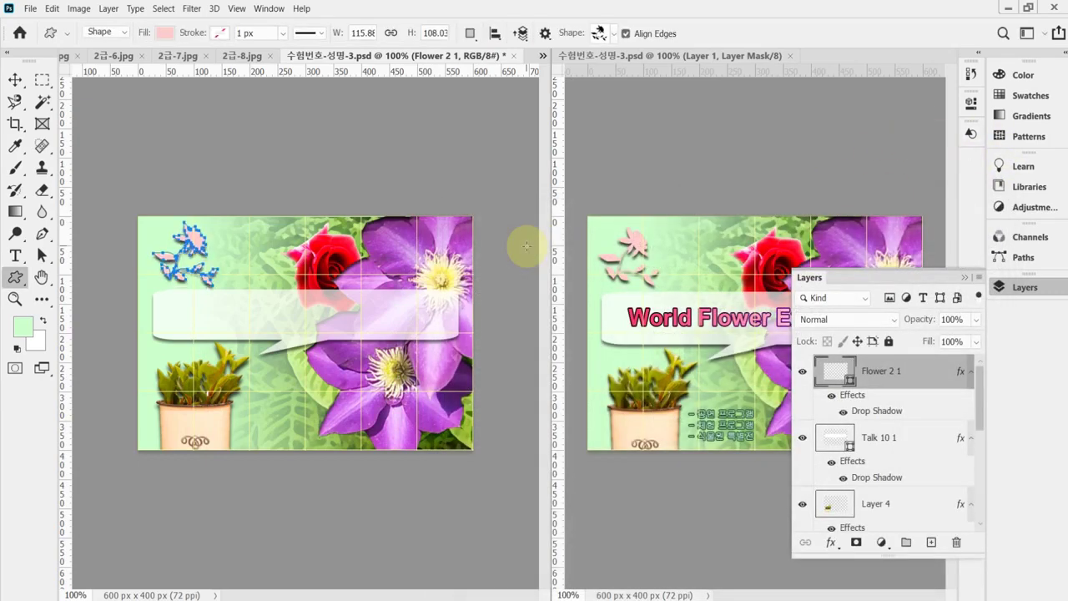
key("ctrl+d")
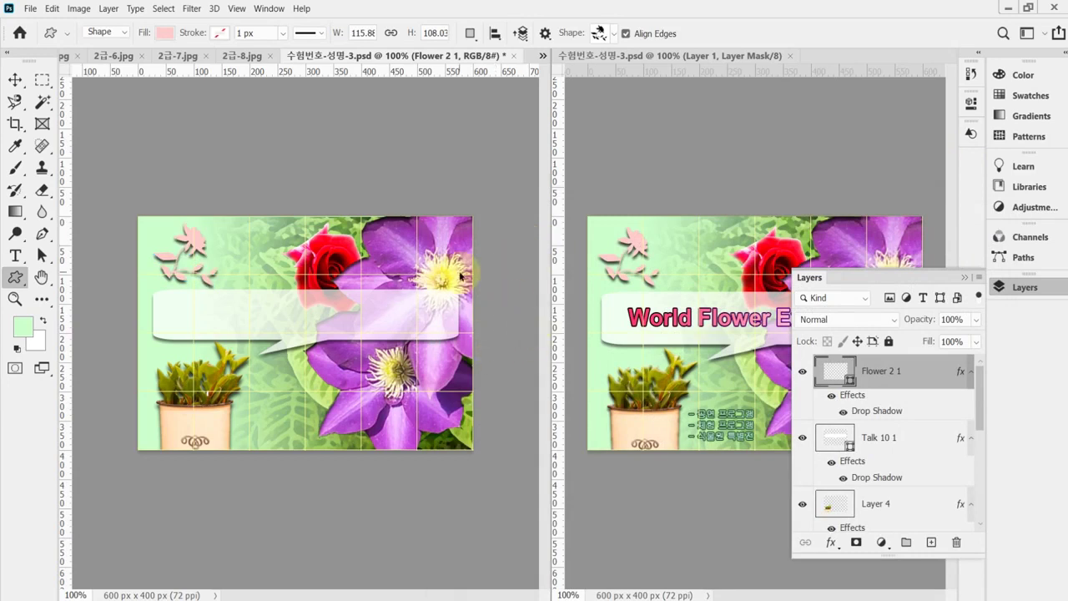
key("ctrl+s")
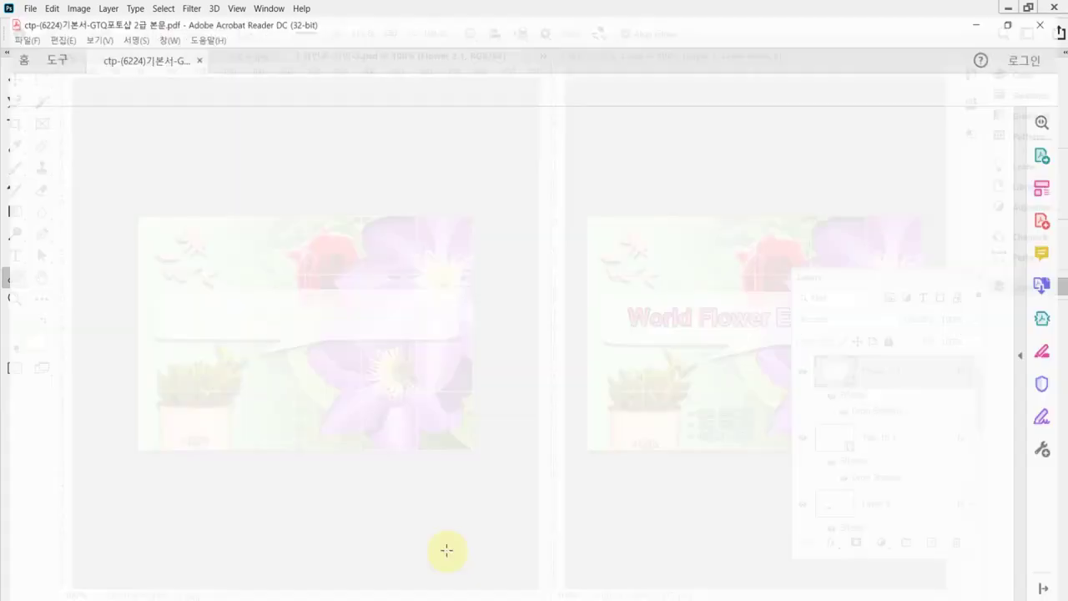
Step: Check the title's text specification in the instruction PDF and start a text line in Arial Bold inside the speech bubble
scroll(529, 364, "up", 3)
scroll(529, 363, "up", 3)
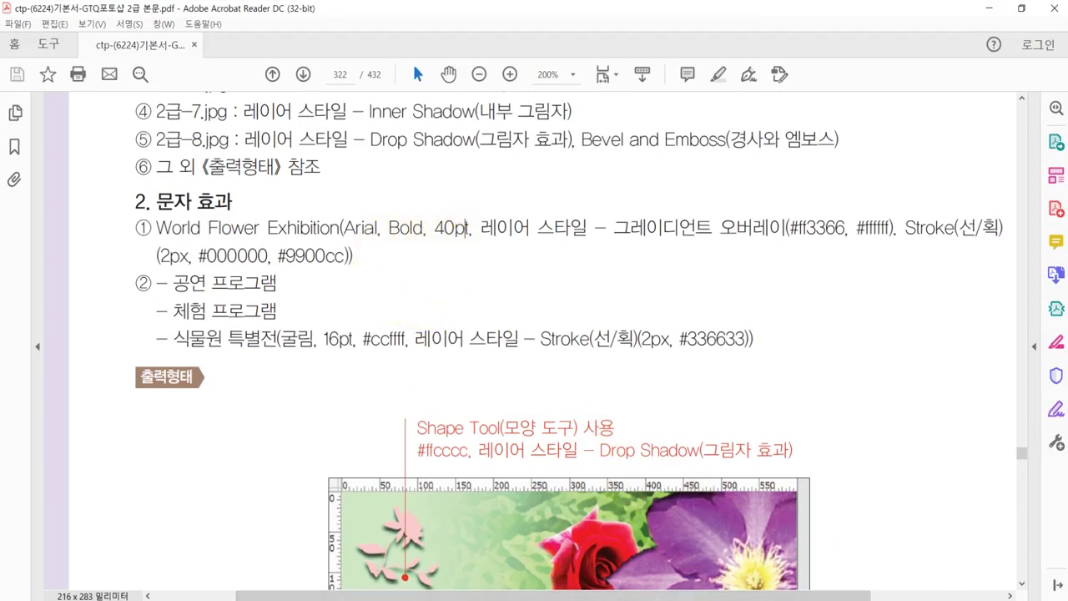
key("alt+Tab")
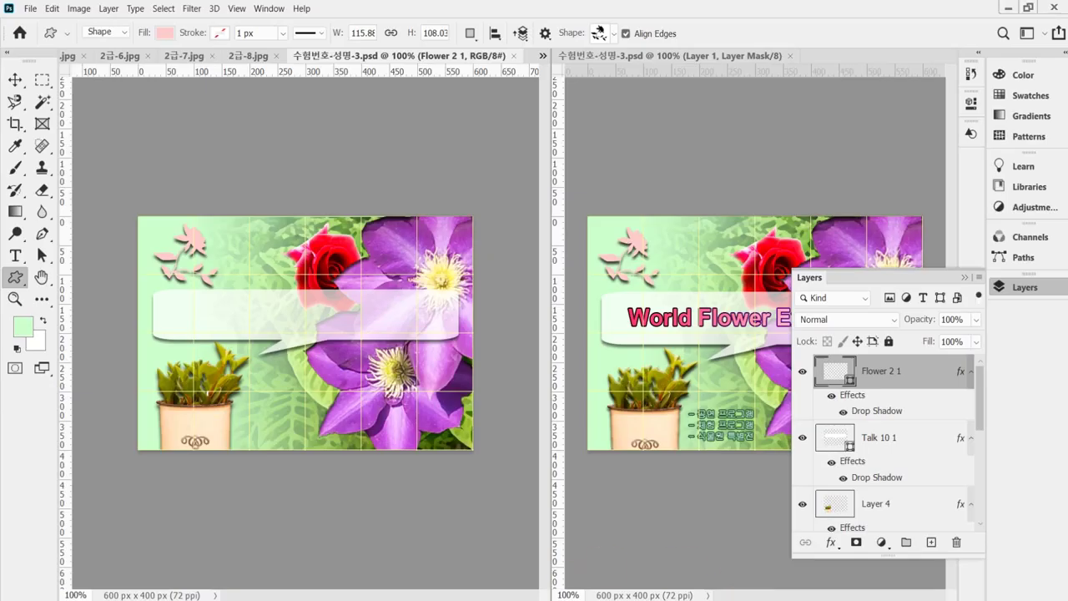
key("alt+Tab")
left_click(214, 64)
left_click(14, 256)
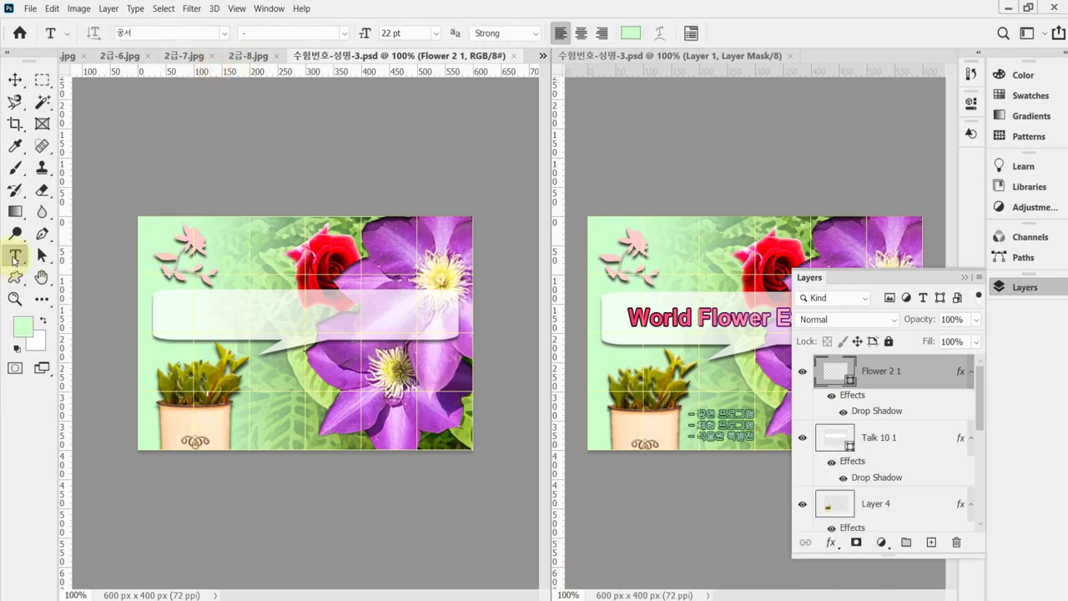
left_click(172, 315)
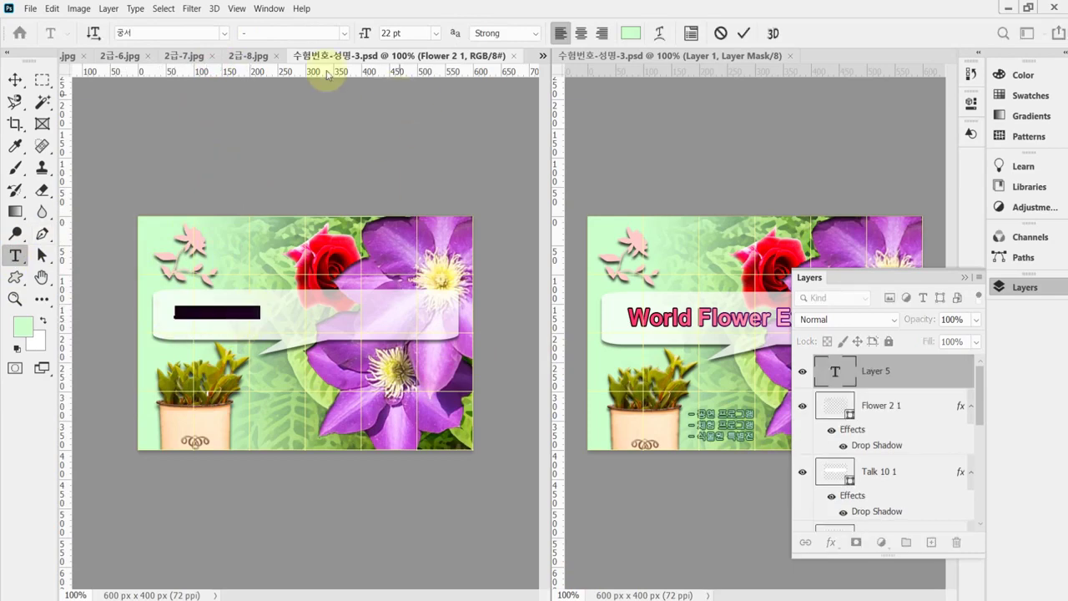
left_click(180, 31)
type("ar")
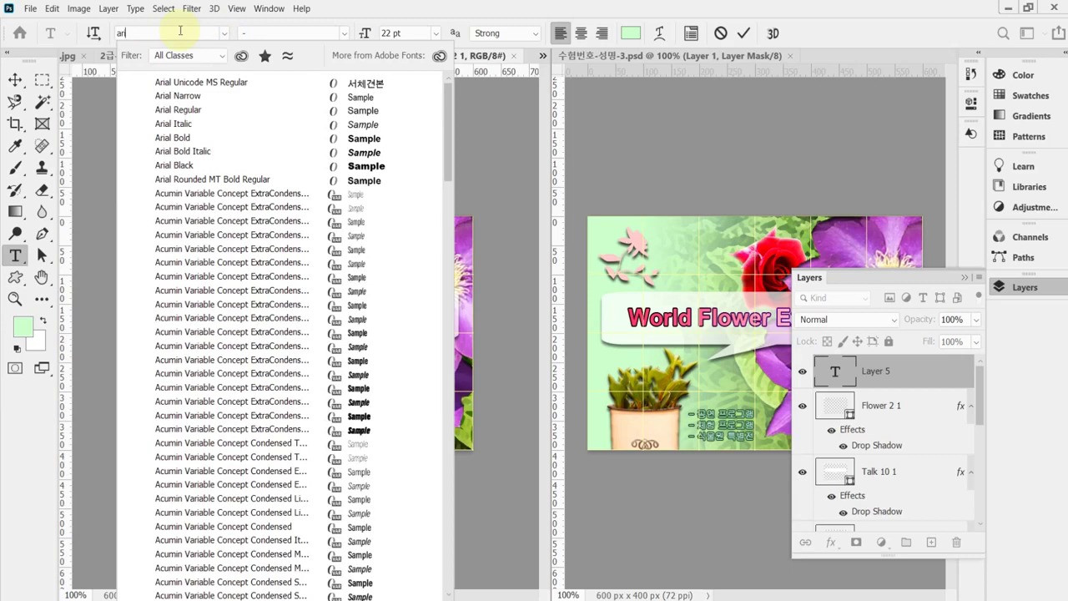
type("ial")
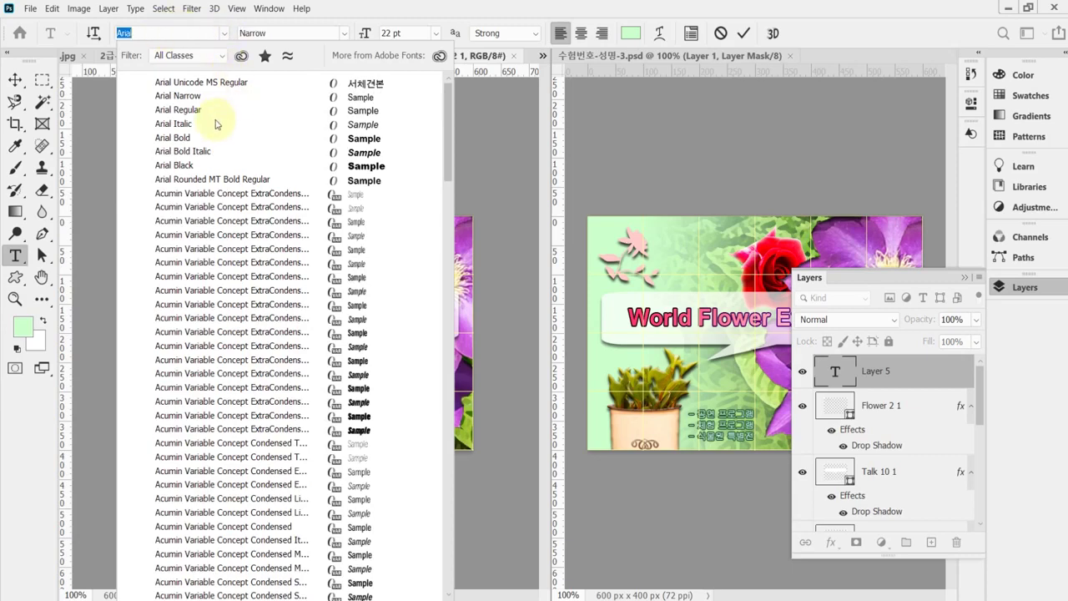
left_click(195, 140)
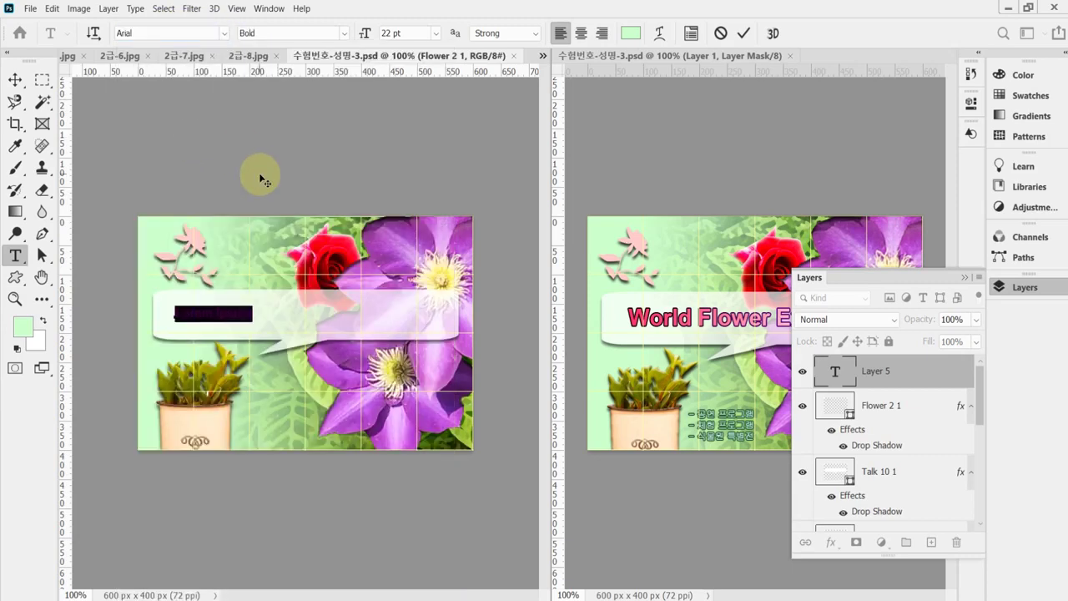
Step: Set the title's font size to 40 pt and enter World Flower Exhibition across the speech bubble
left_click(407, 34)
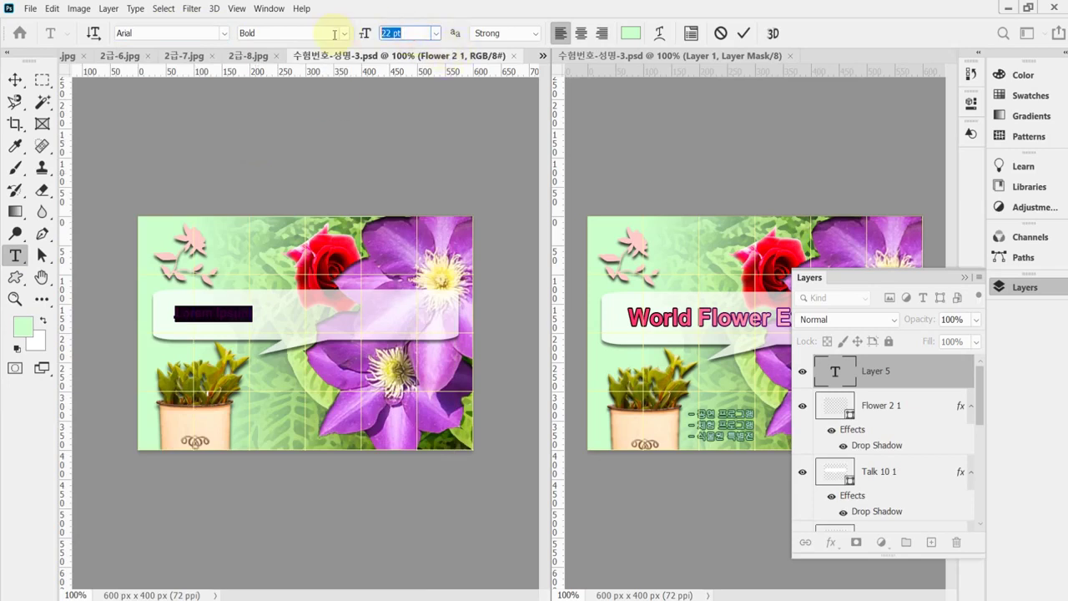
type("40")
left_click(334, 36)
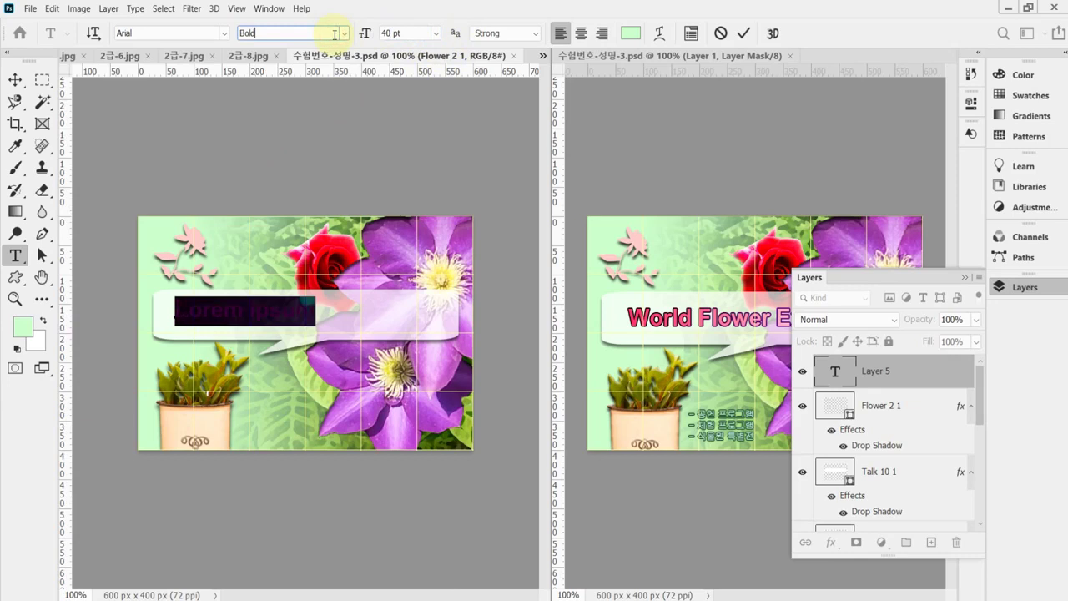
triple_click(265, 313)
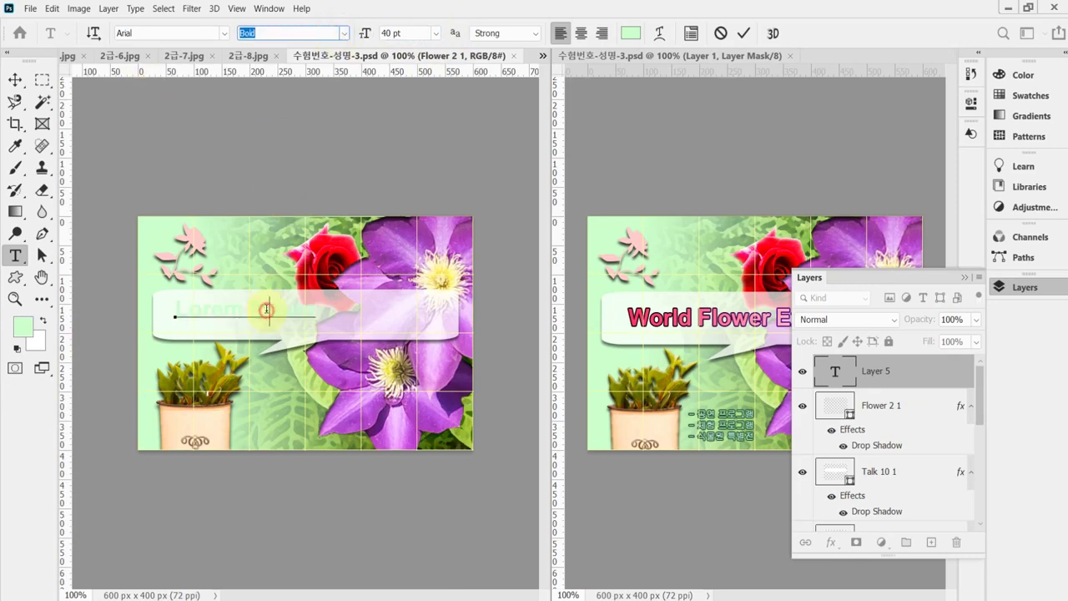
type("World Flower Exhibition")
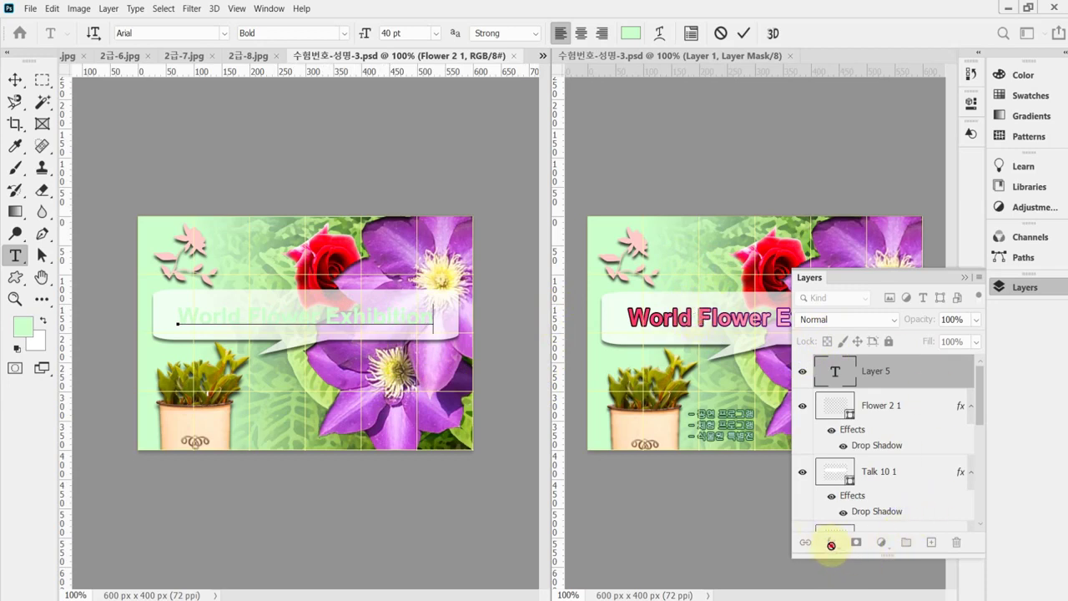
Step: Add a 2 px outside Stroke to the World Flower Exhibition title and set its fill type to Gradient
left_click(830, 543)
left_click(831, 544)
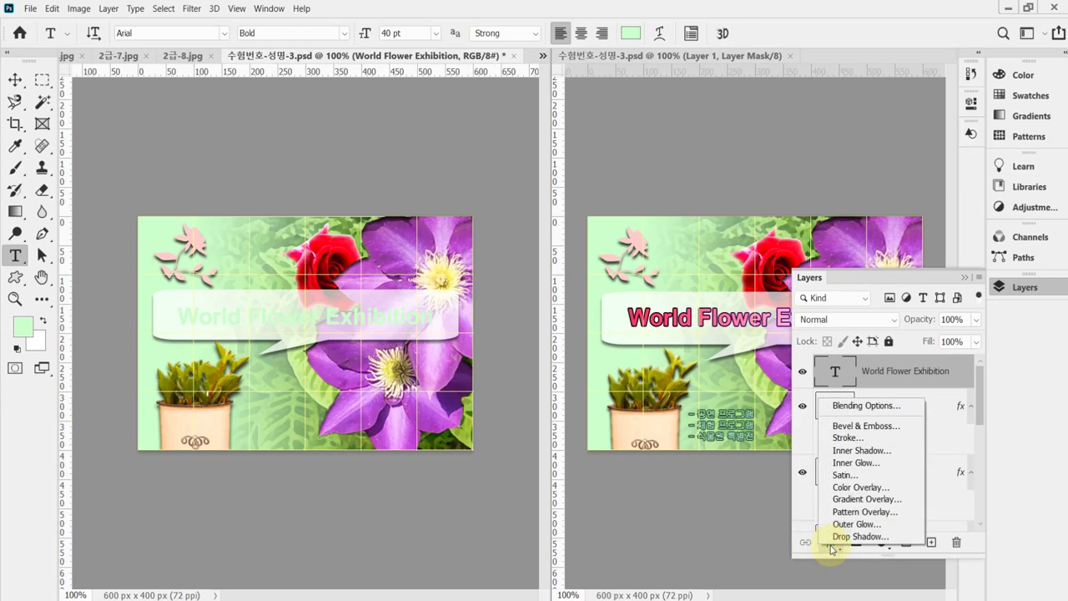
left_click(865, 439)
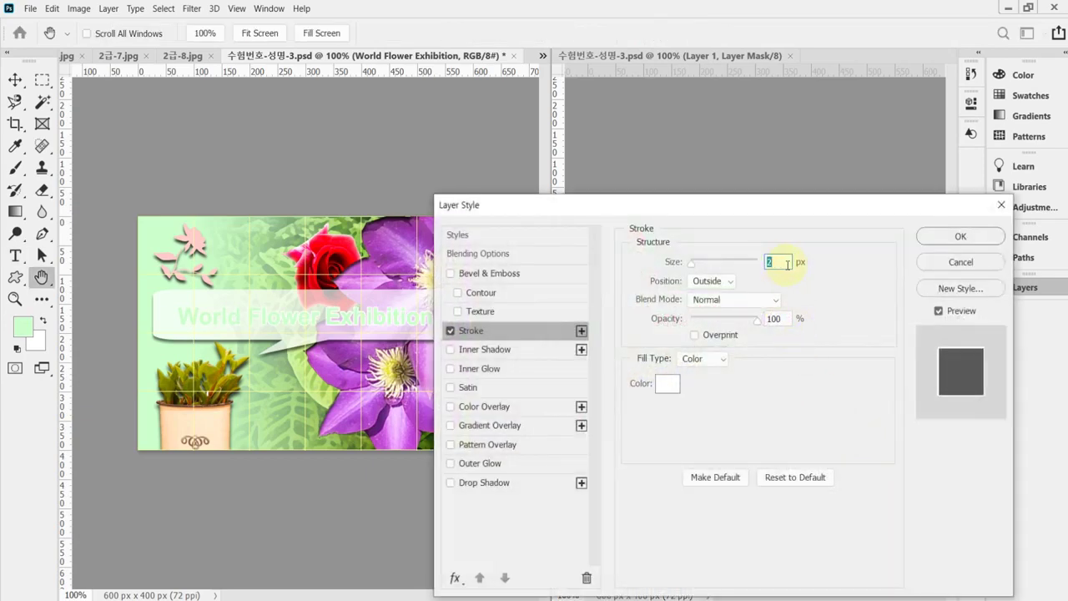
left_click(667, 386)
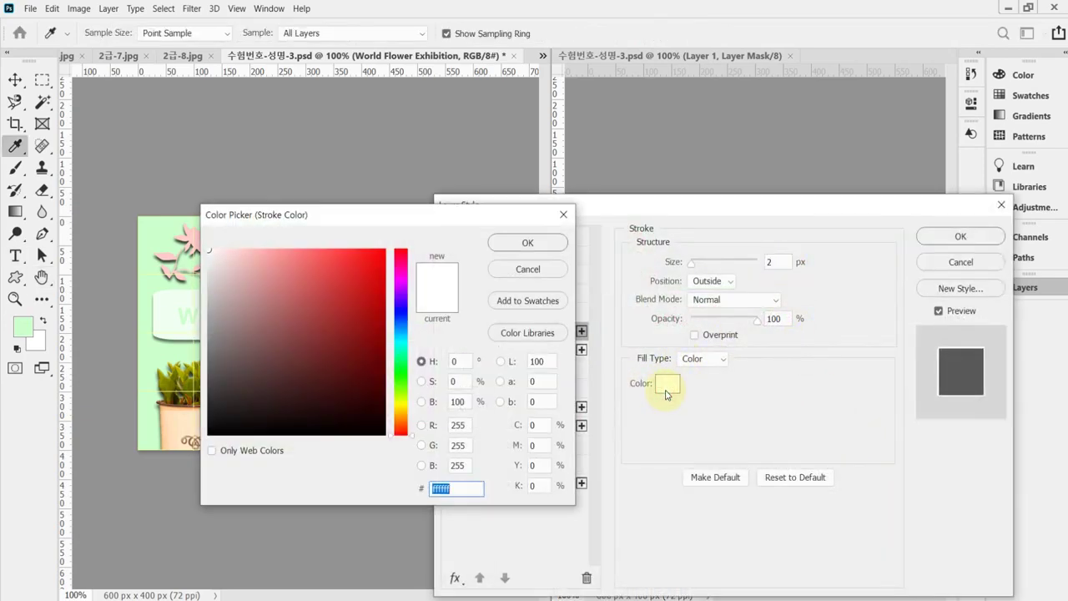
left_click(564, 215)
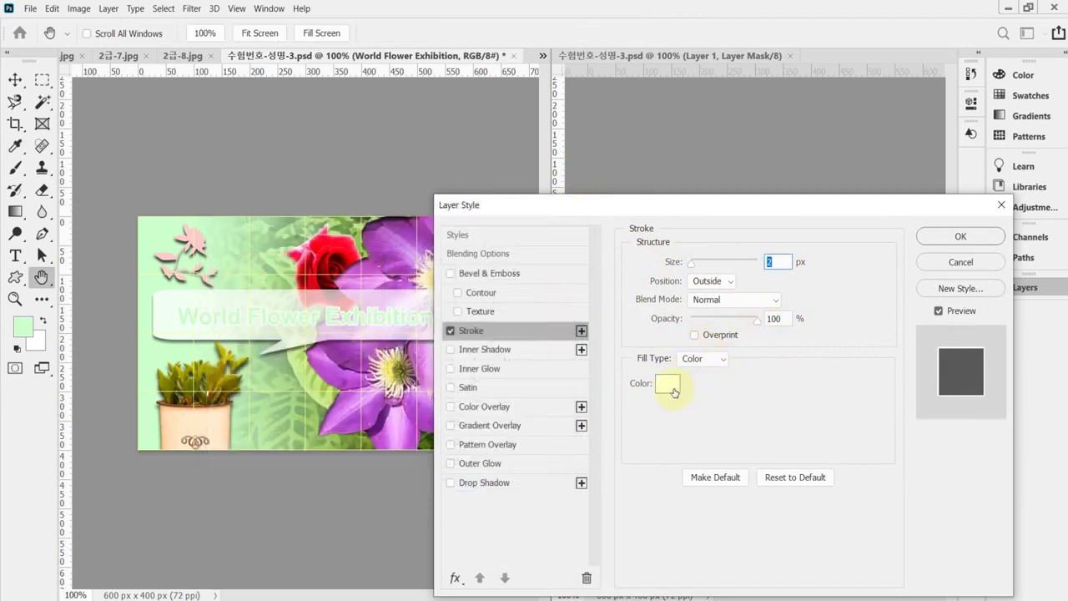
left_click(720, 364)
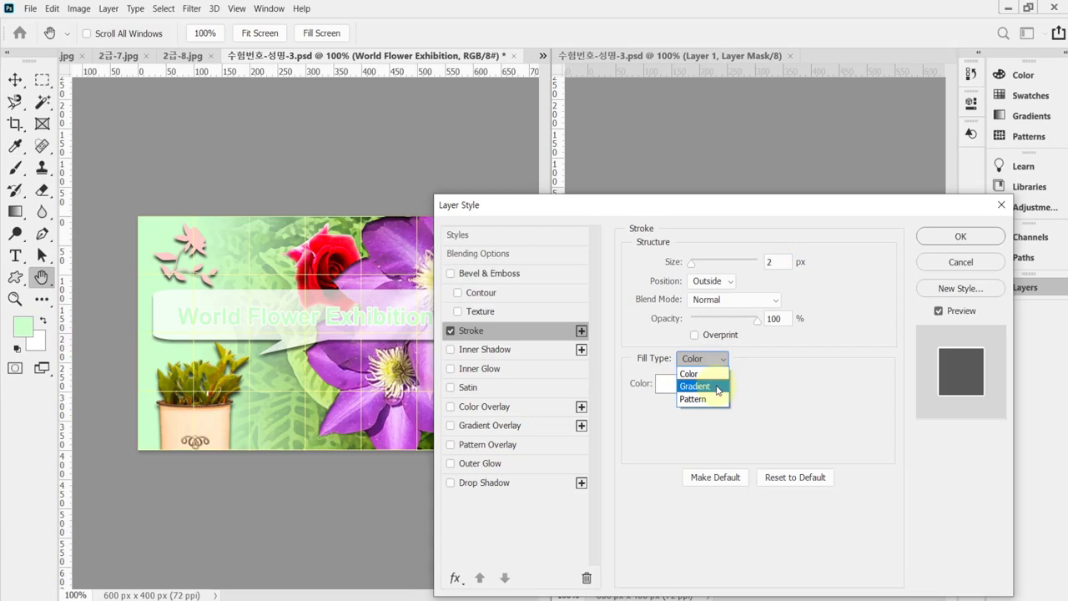
left_click(717, 388)
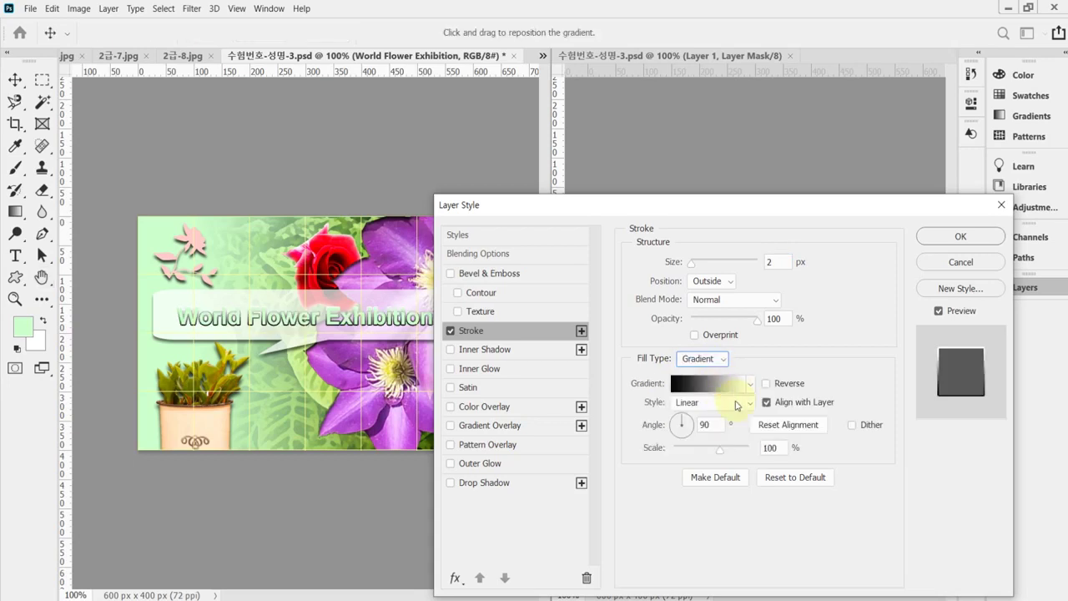
Step: Set the title stroke's gradient to run from black to #9900cc
left_click(712, 386)
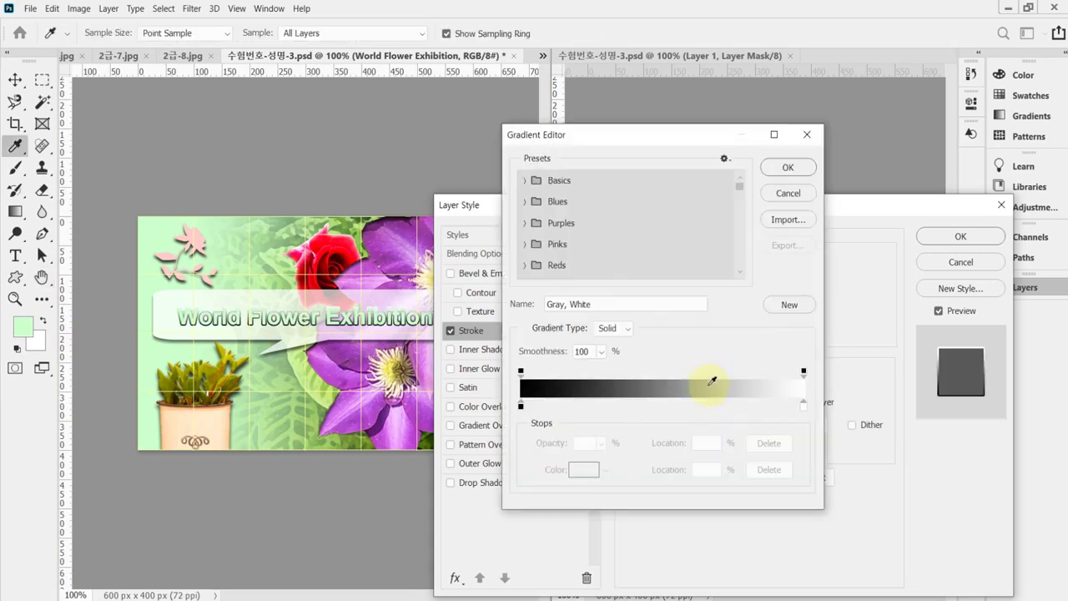
double_click(521, 407)
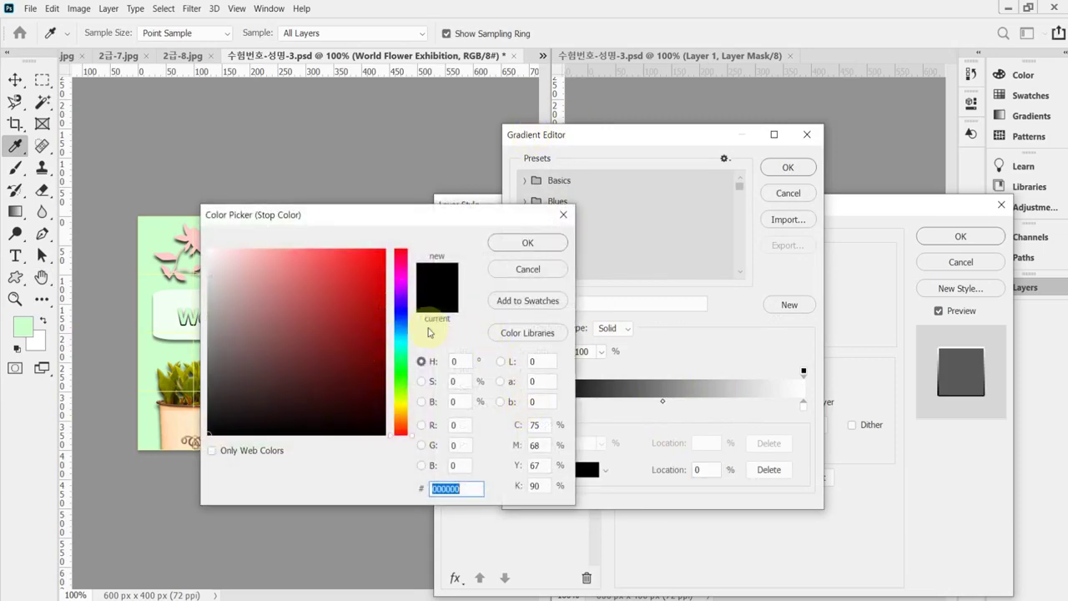
left_click(210, 433)
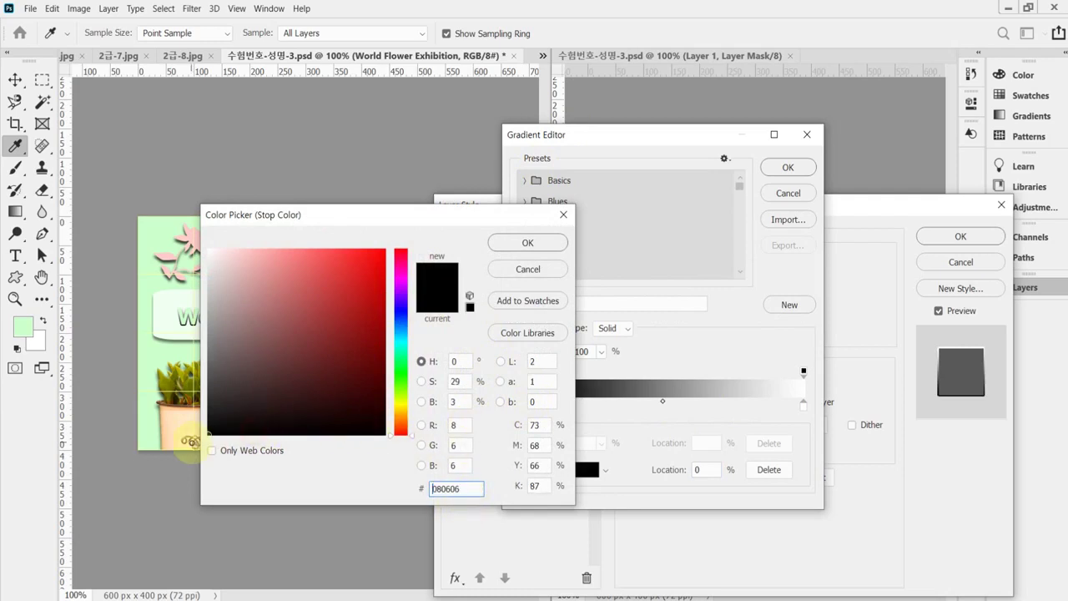
left_click(527, 242)
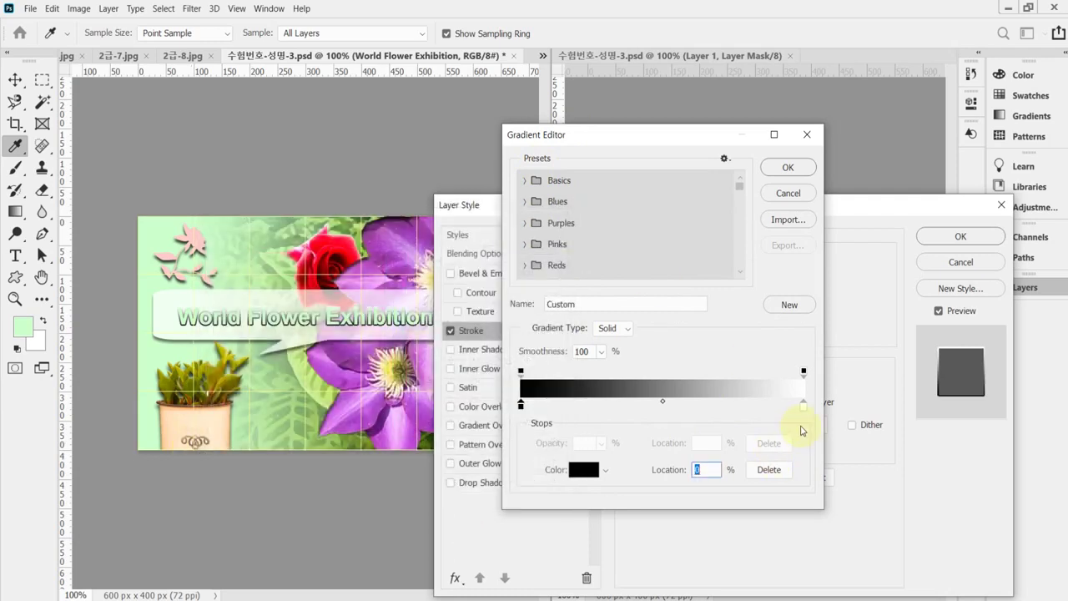
double_click(803, 404)
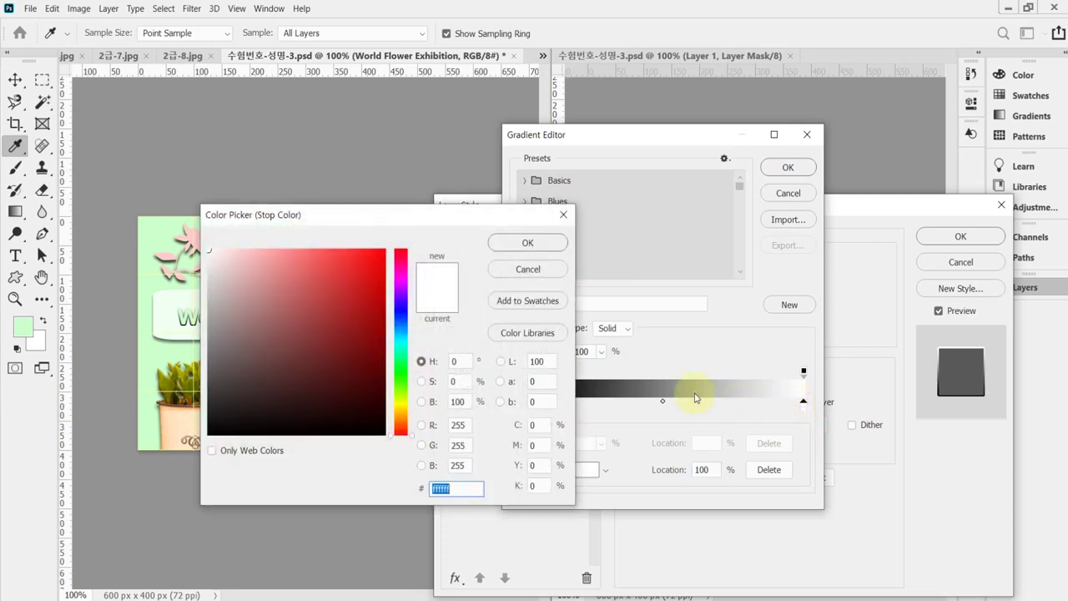
type("90")
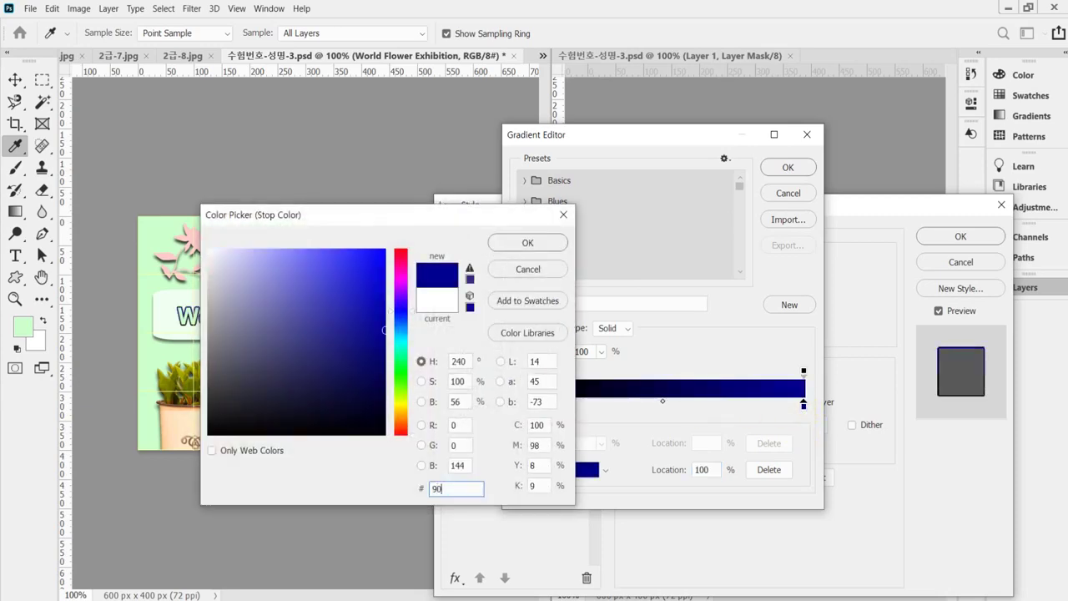
type("c")
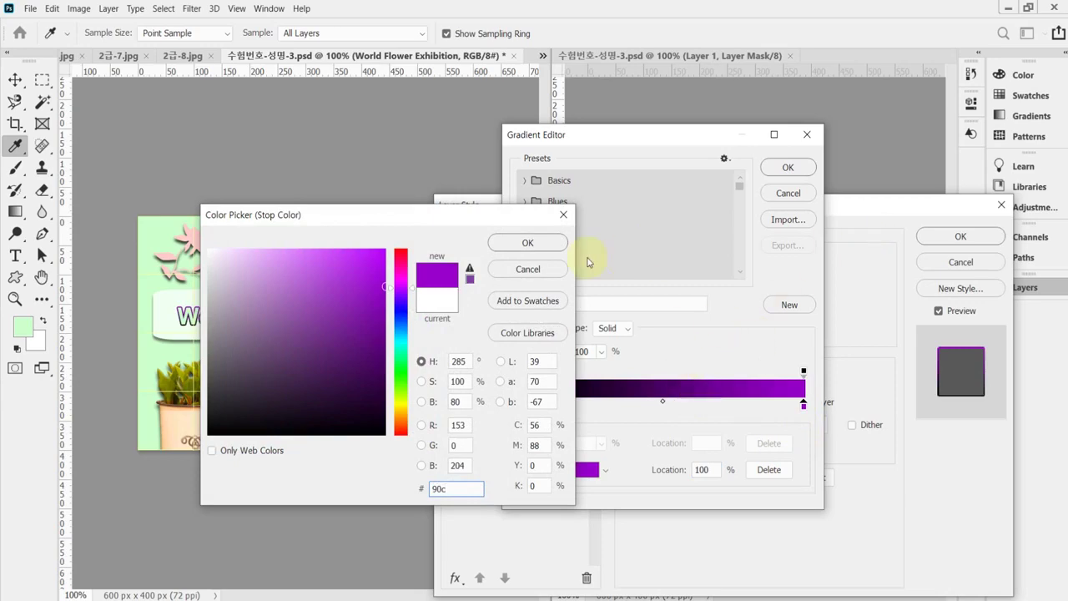
left_click(549, 245)
left_click(787, 168)
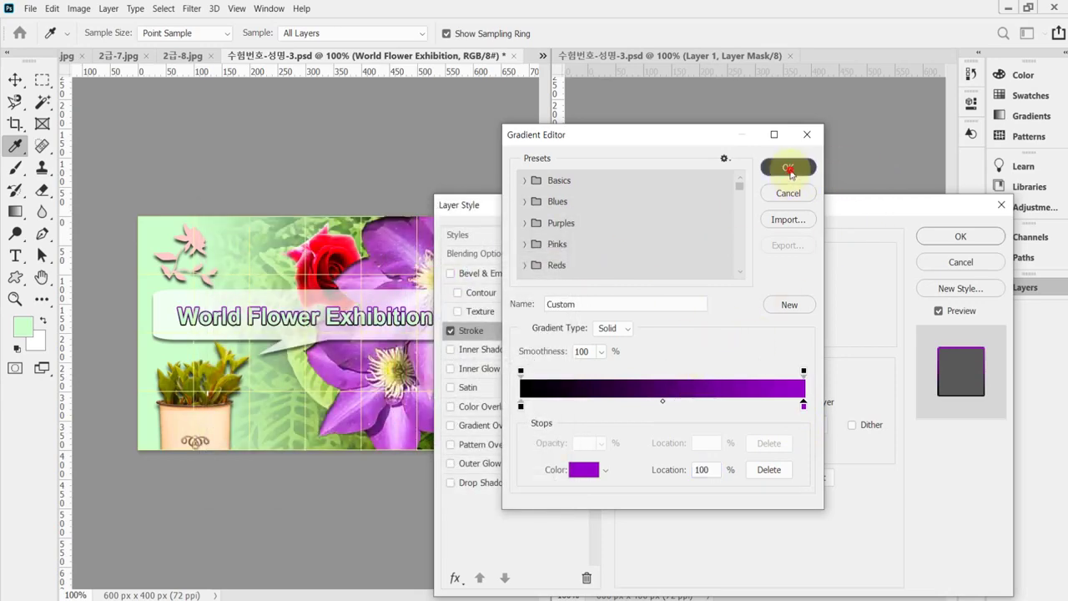
Step: Set the title stroke's gradient angle to 0° and compare the title with the finished reference
left_click_drag(788, 209, 796, 245)
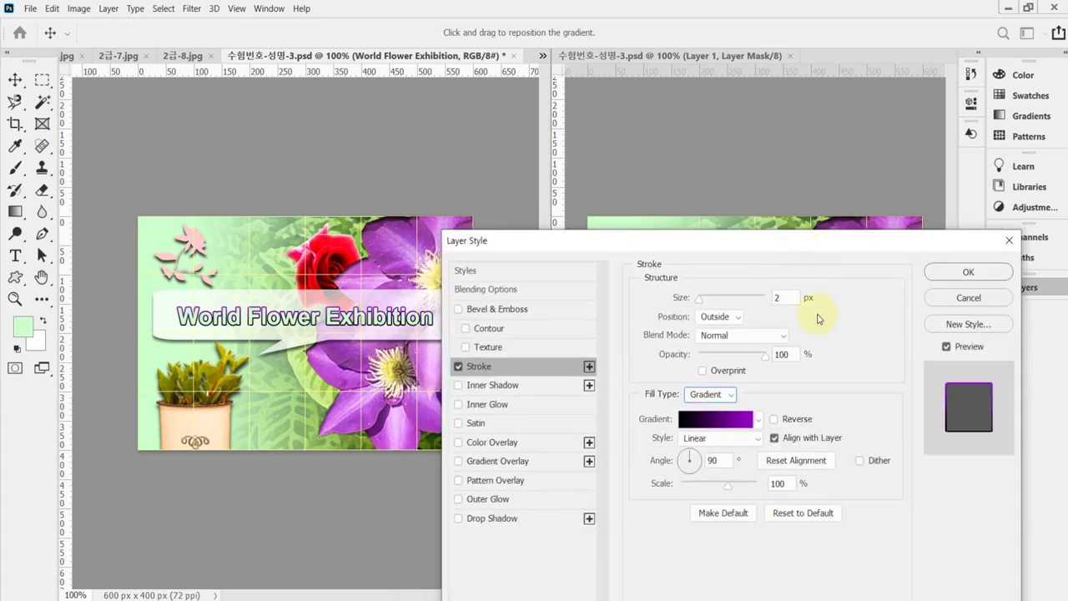
double_click(712, 460)
type("0")
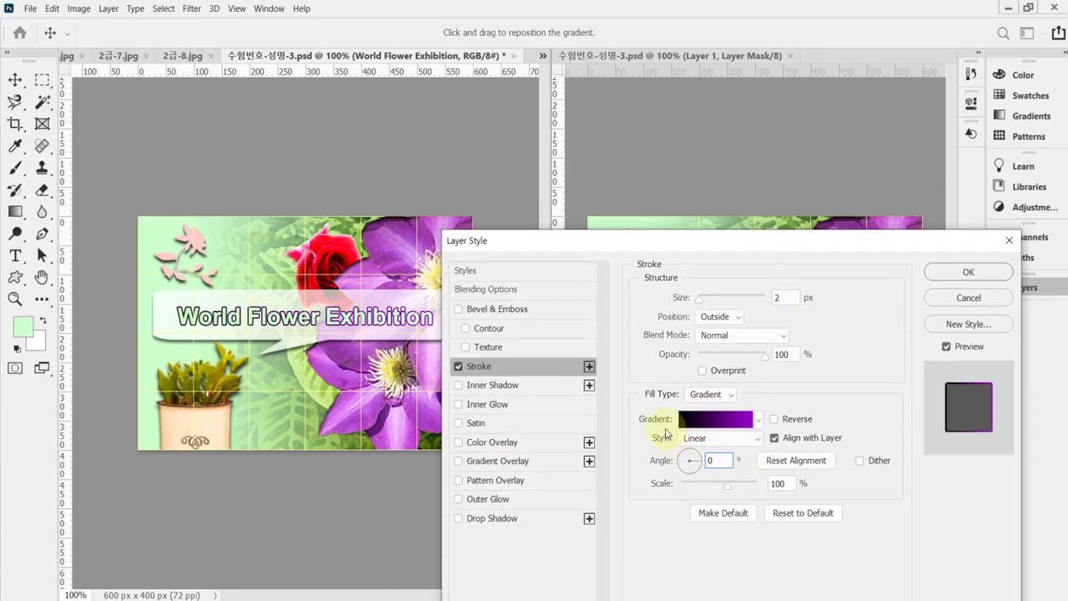
left_click_drag(620, 247, 594, 371)
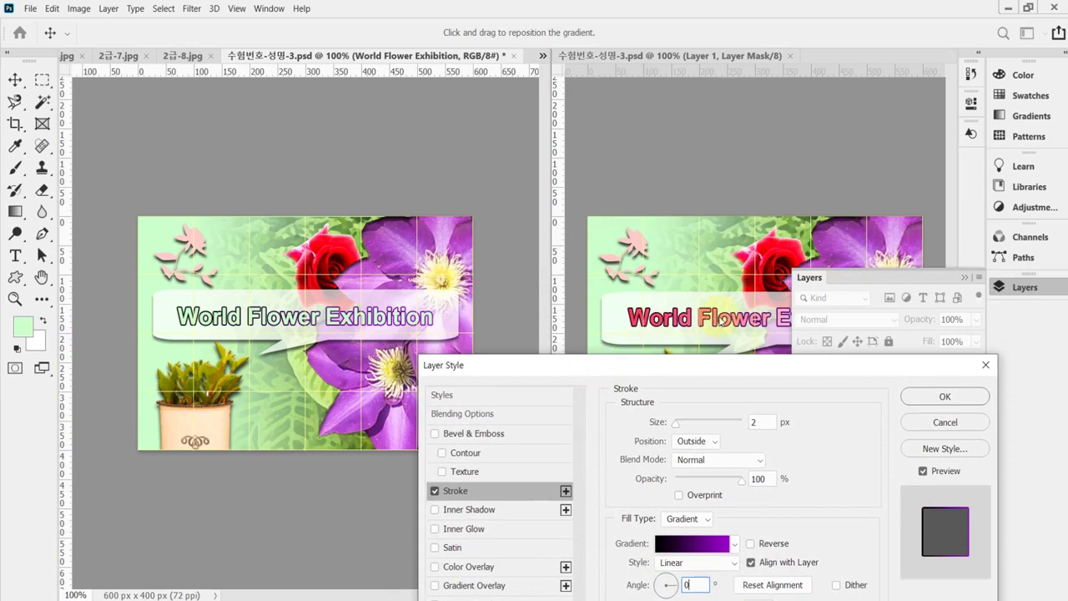
left_click_drag(634, 369, 662, 200)
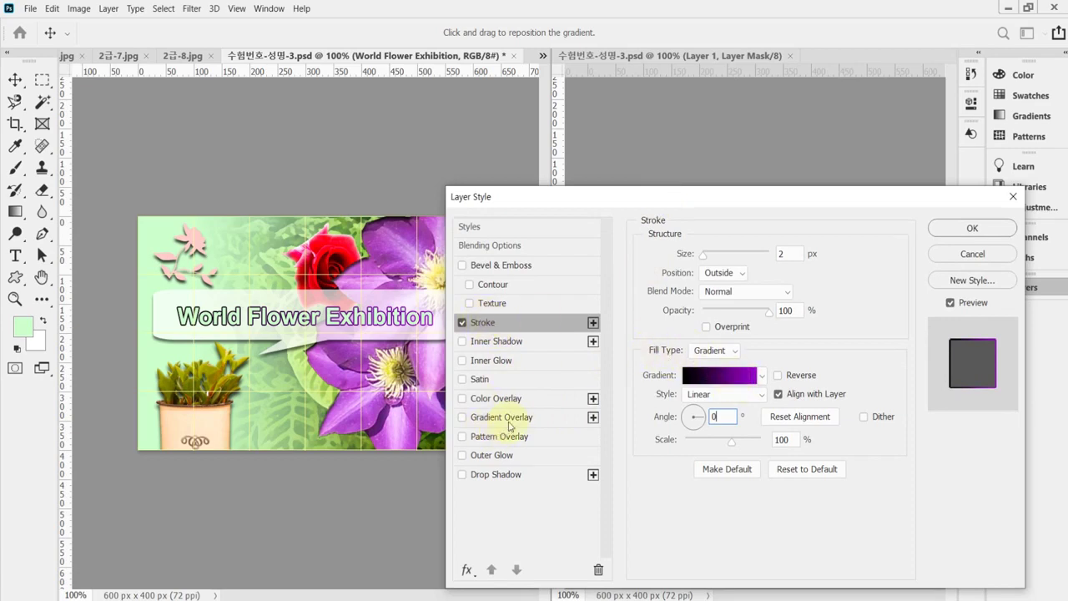
Step: Add a Gradient Overlay to the title running from #ff3366 to #ffffff
left_click(517, 421)
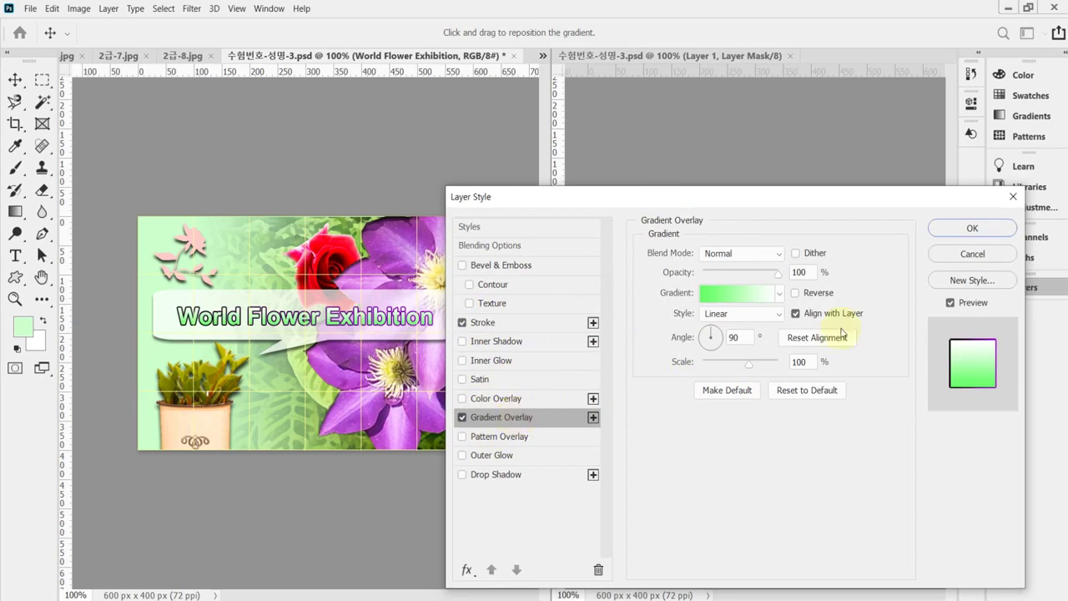
left_click(732, 297)
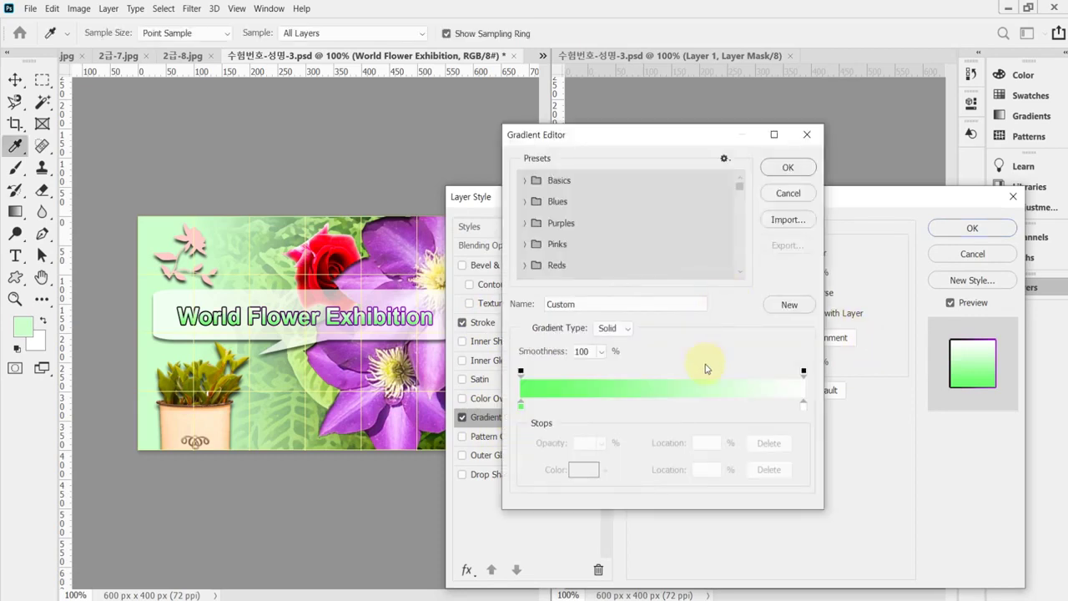
left_click(521, 405)
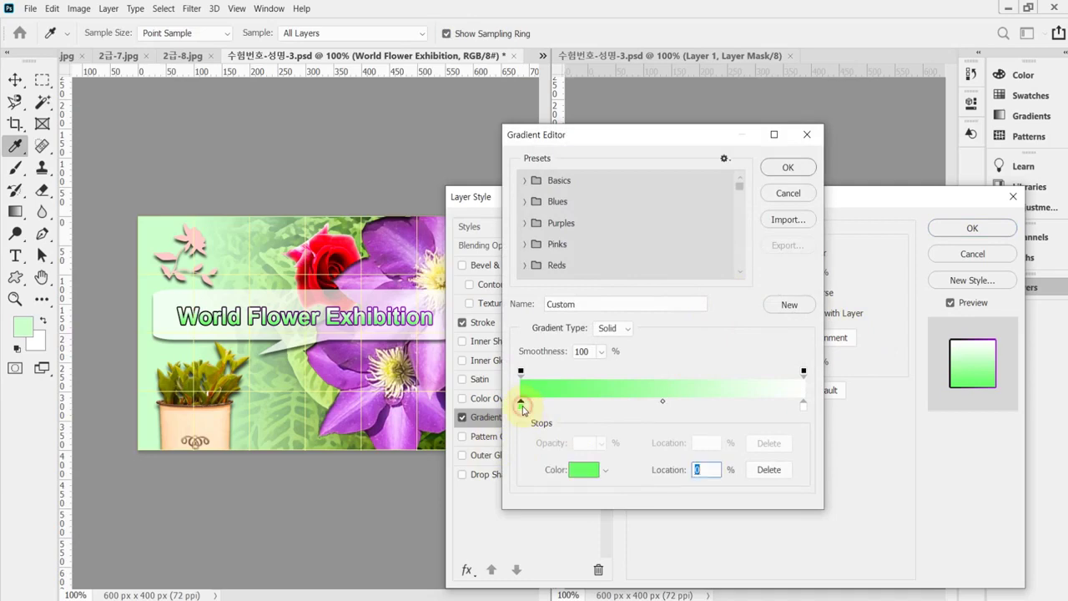
double_click(521, 405)
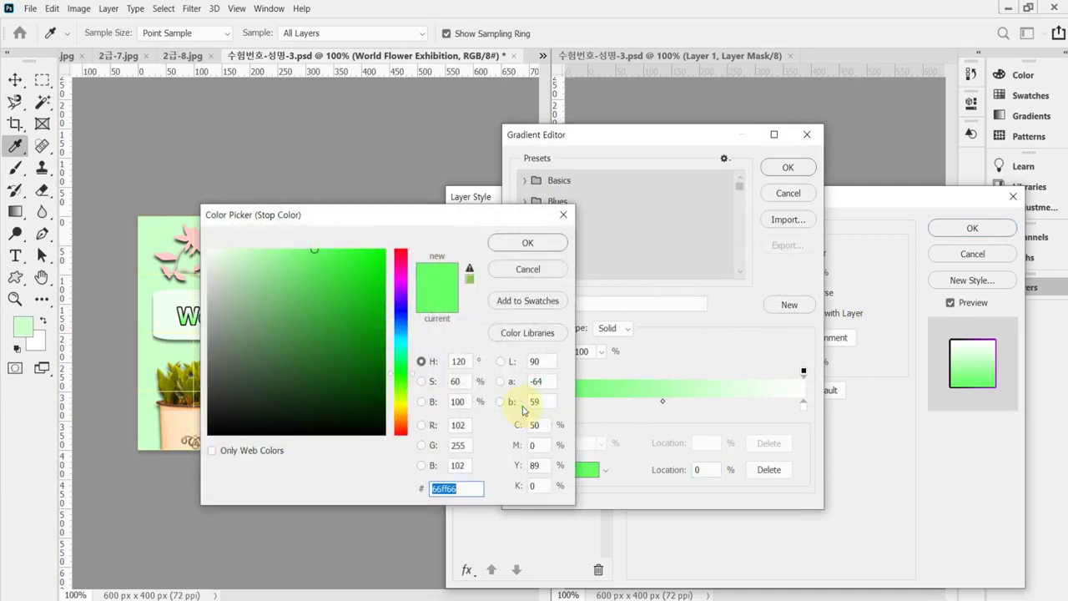
type("ff3366")
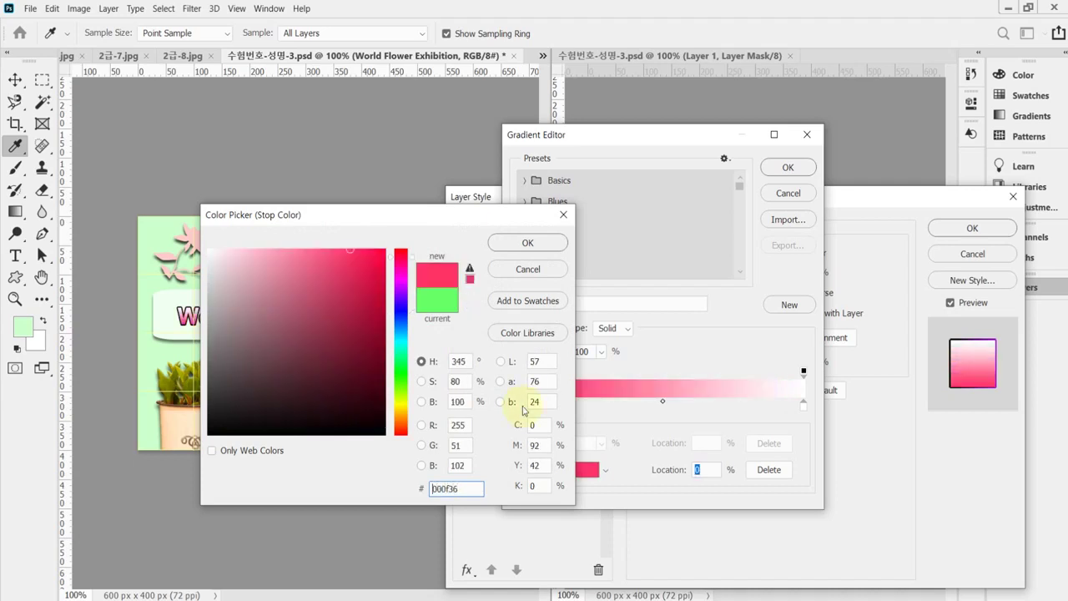
key("Return")
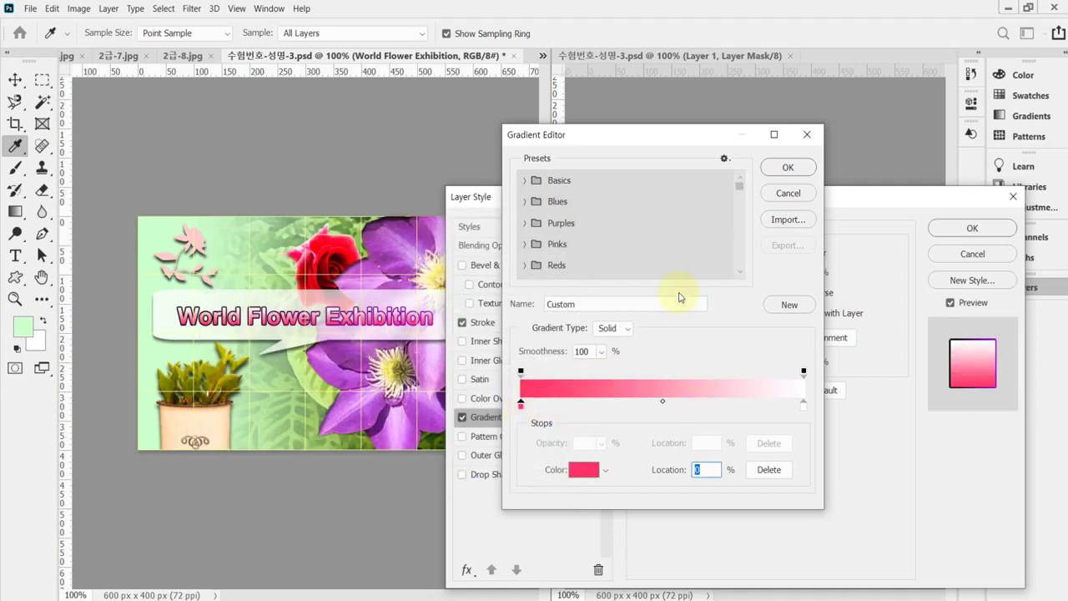
double_click(804, 411)
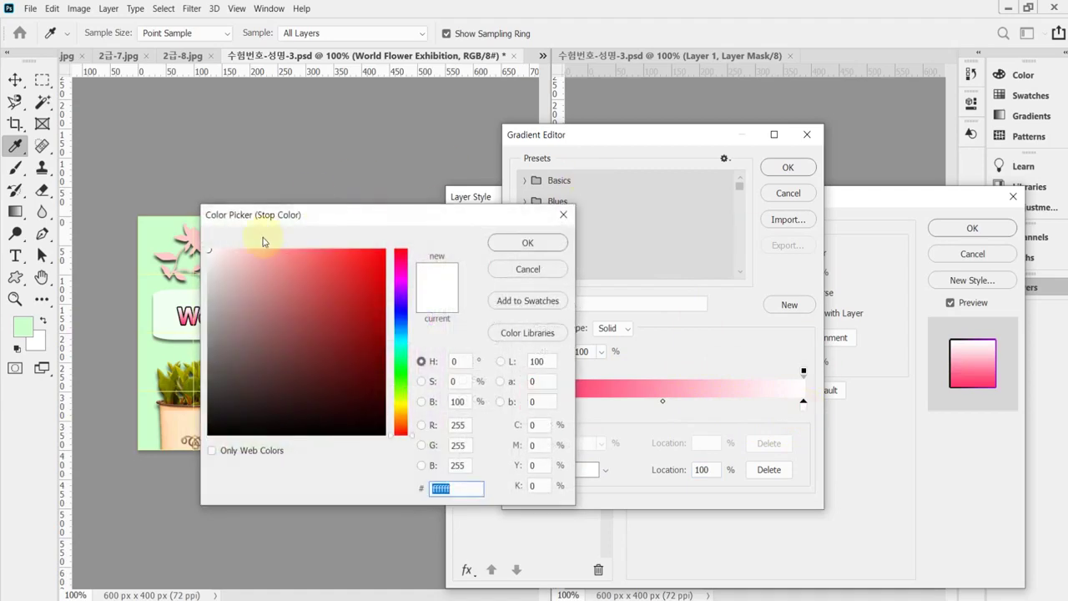
left_click(526, 243)
left_click(787, 167)
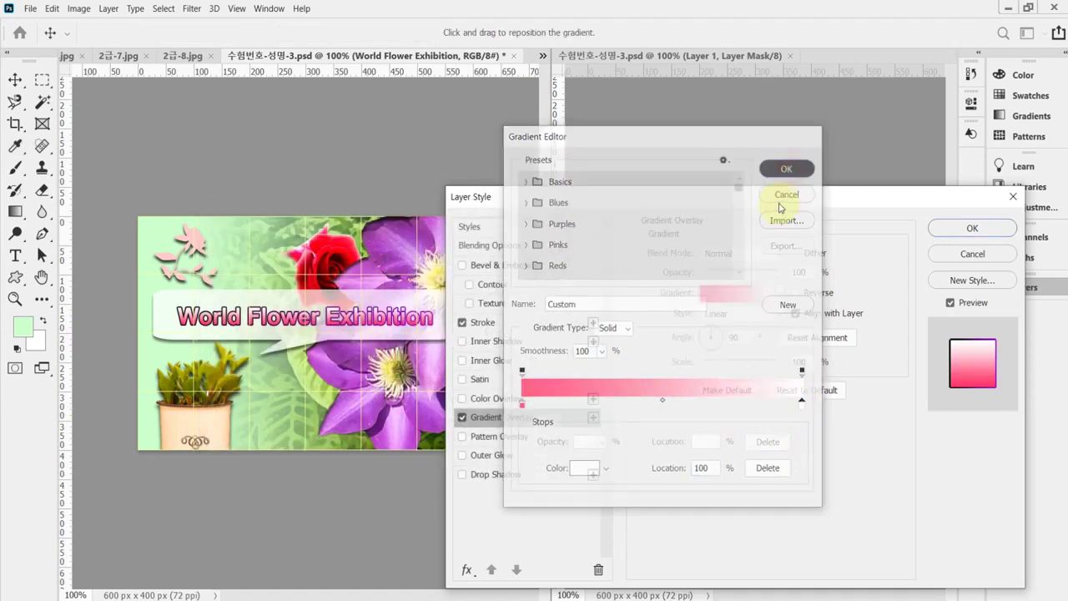
Step: Set the title's Gradient Overlay angle to 0° and apply the layer styles
left_click_drag(771, 202, 714, 379)
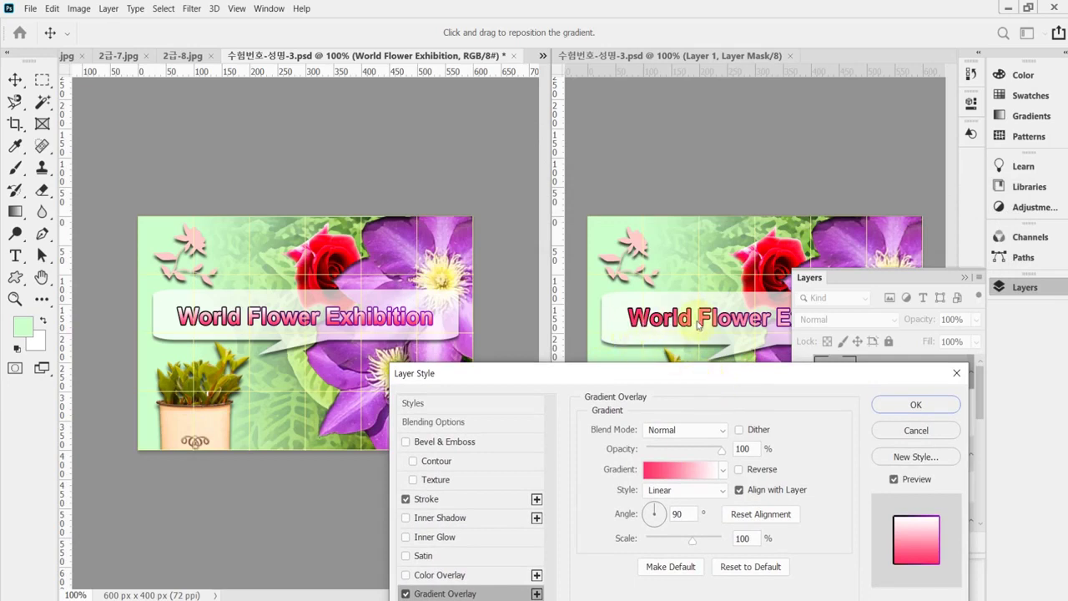
left_click(667, 519)
double_click(691, 513)
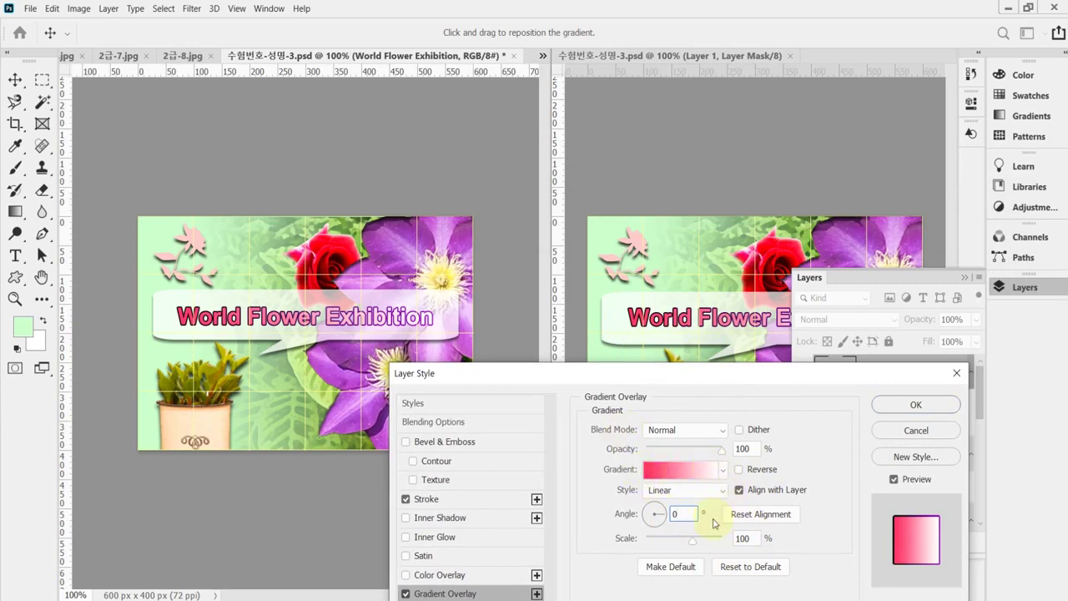
left_click(906, 407)
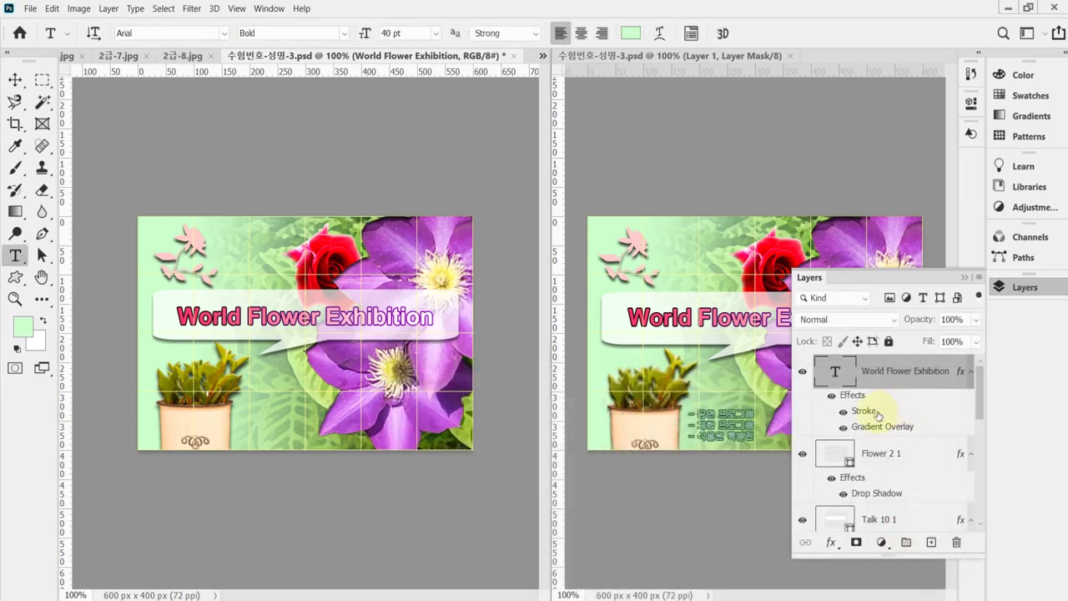
Step: Switch to Notepad, copy the three lines from "- 공연 프로그램" to "- 식물원 특별전", and return to Photoshop
left_click(745, 600)
left_click(724, 549)
left_click_drag(724, 549, 613, 519)
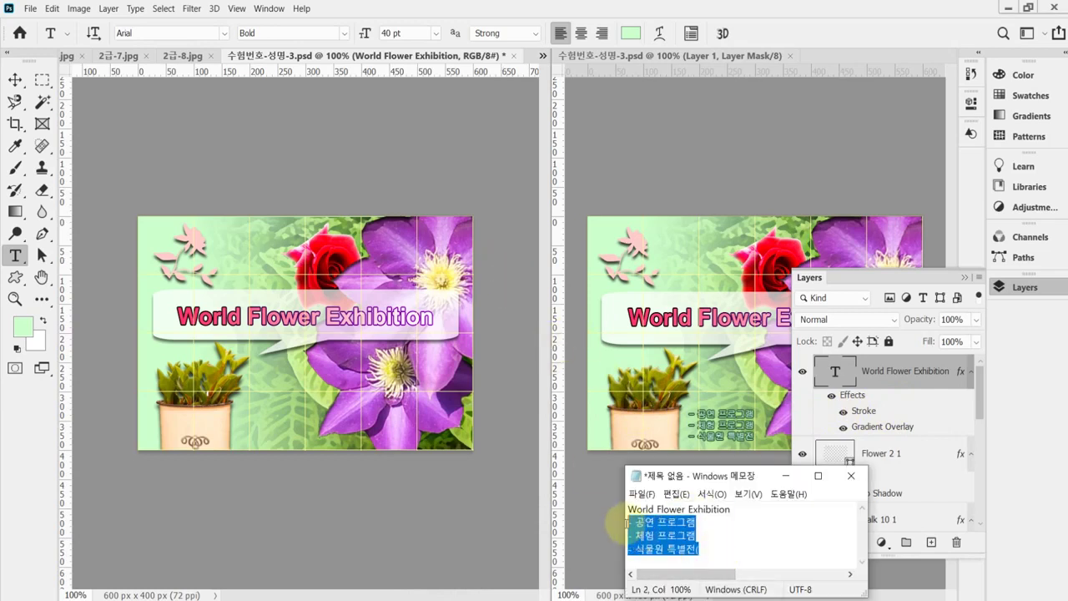
left_click(731, 554)
left_click_drag(729, 555, 615, 521)
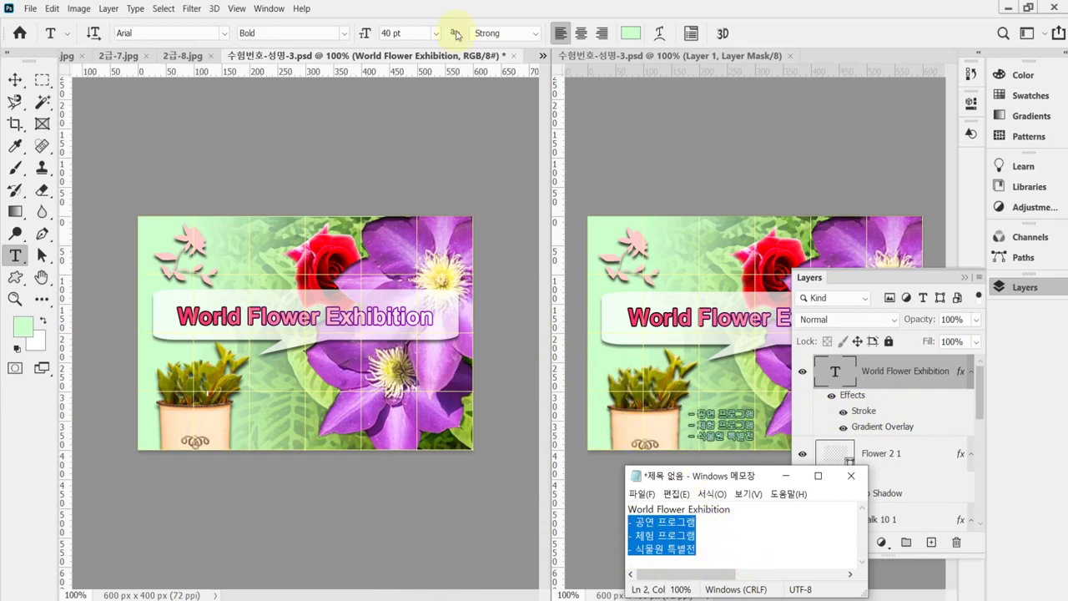
left_click(421, 8)
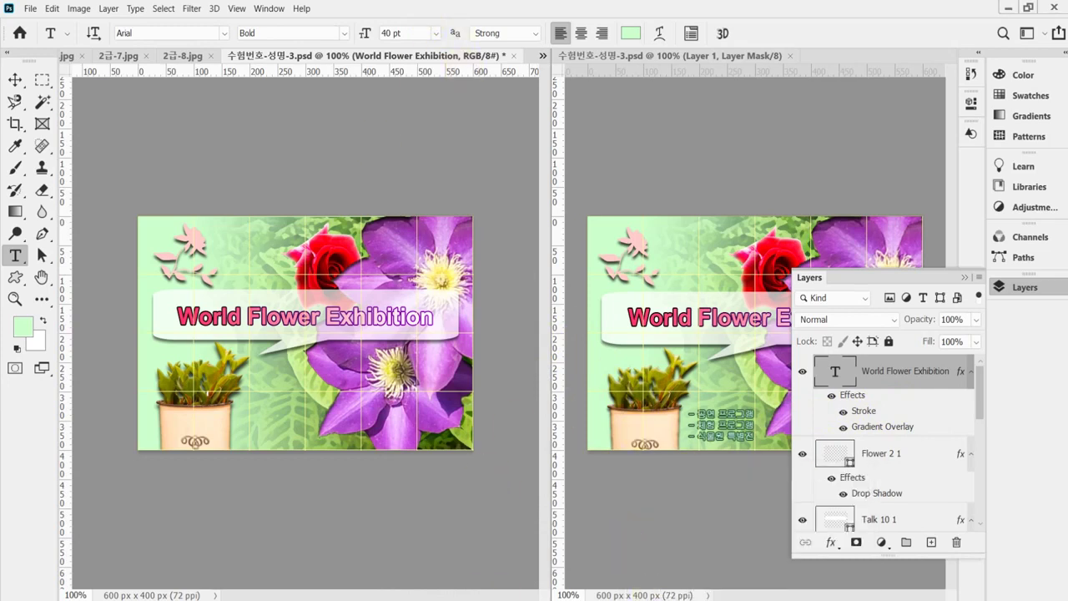
Step: Check the text specifications in the PDF, return to Photoshop, and start a text layer beside the flowerpot in 굴림 at 16 pt
key("alt+Tab")
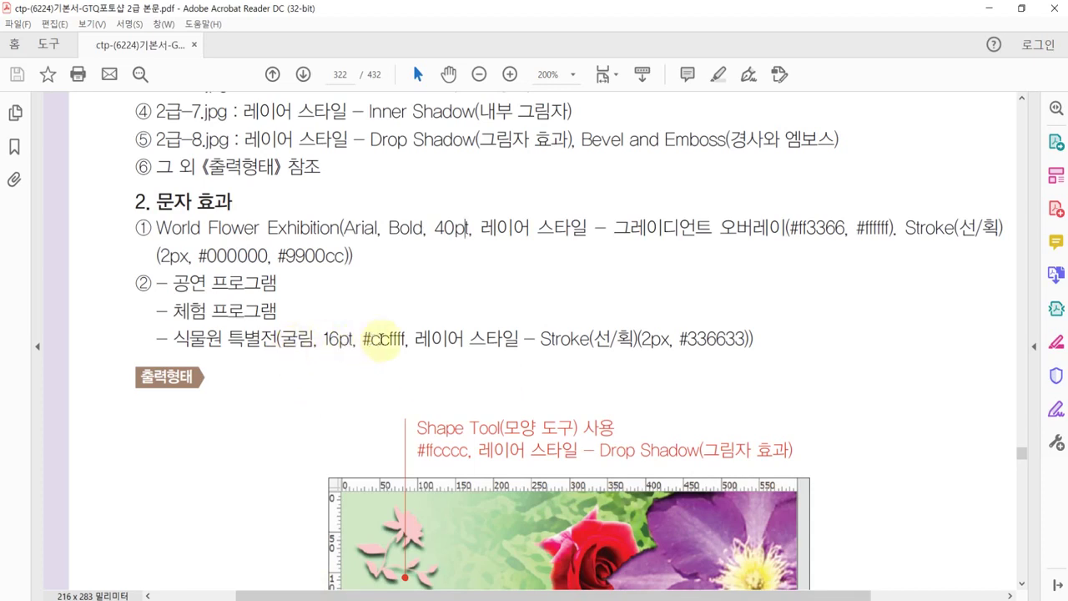
key("alt+Tab")
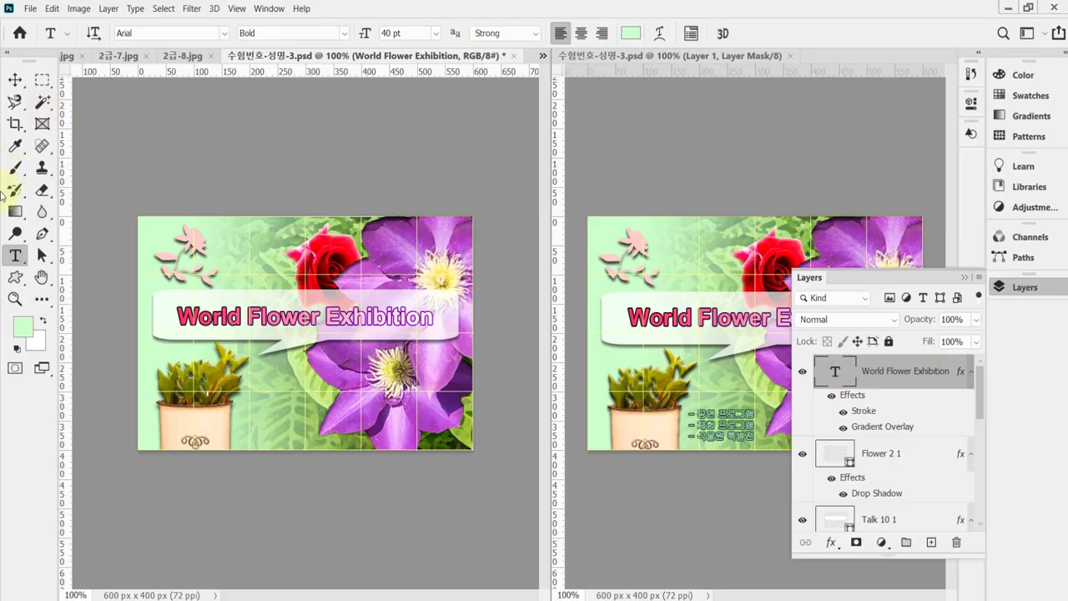
left_click(250, 408)
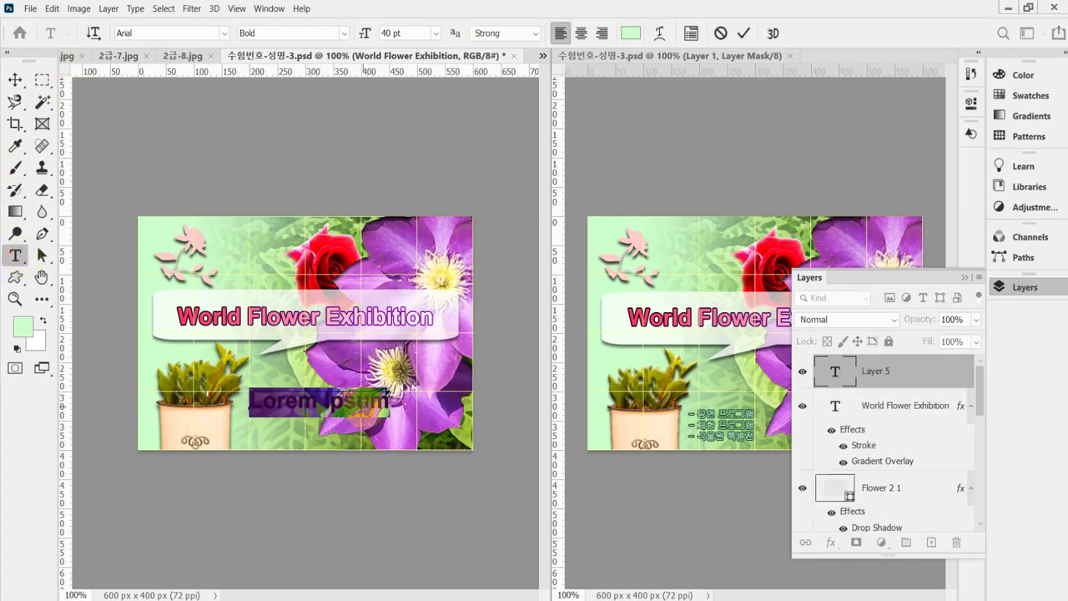
left_click(224, 34)
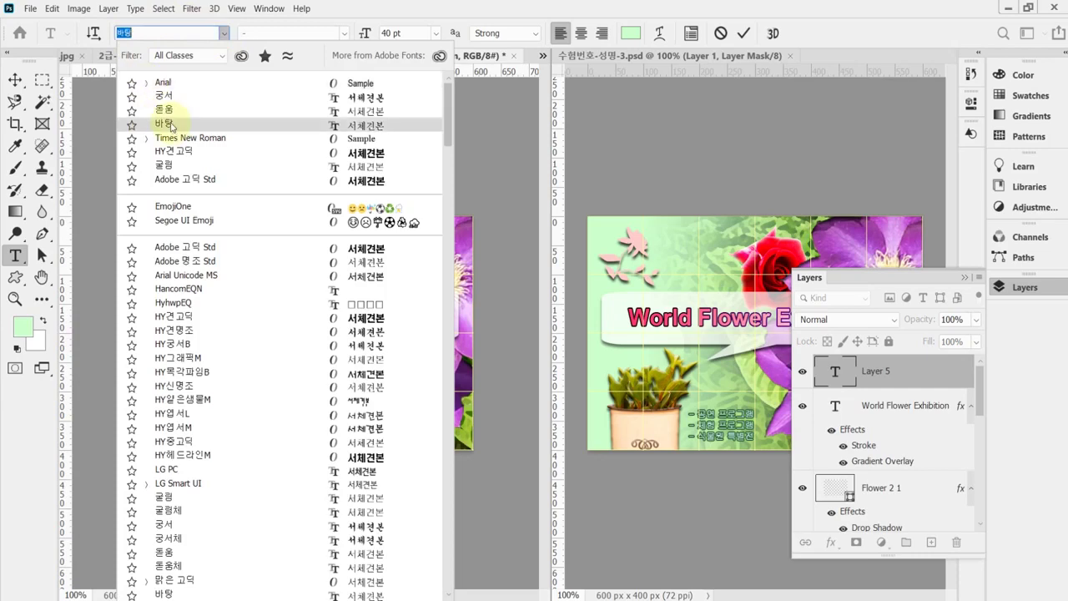
left_click(167, 165)
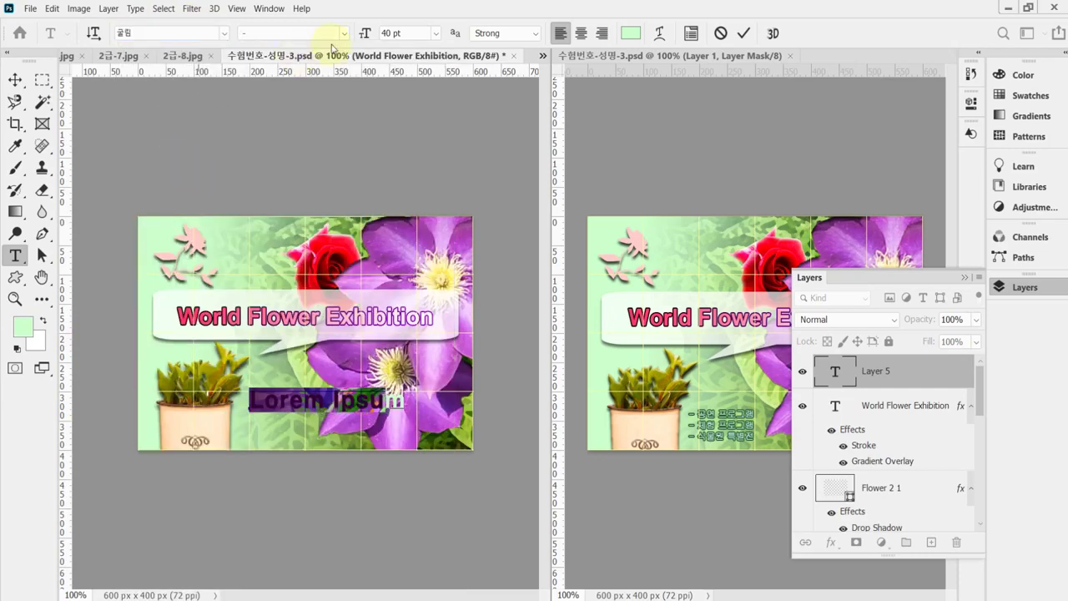
left_click(404, 37)
type("16")
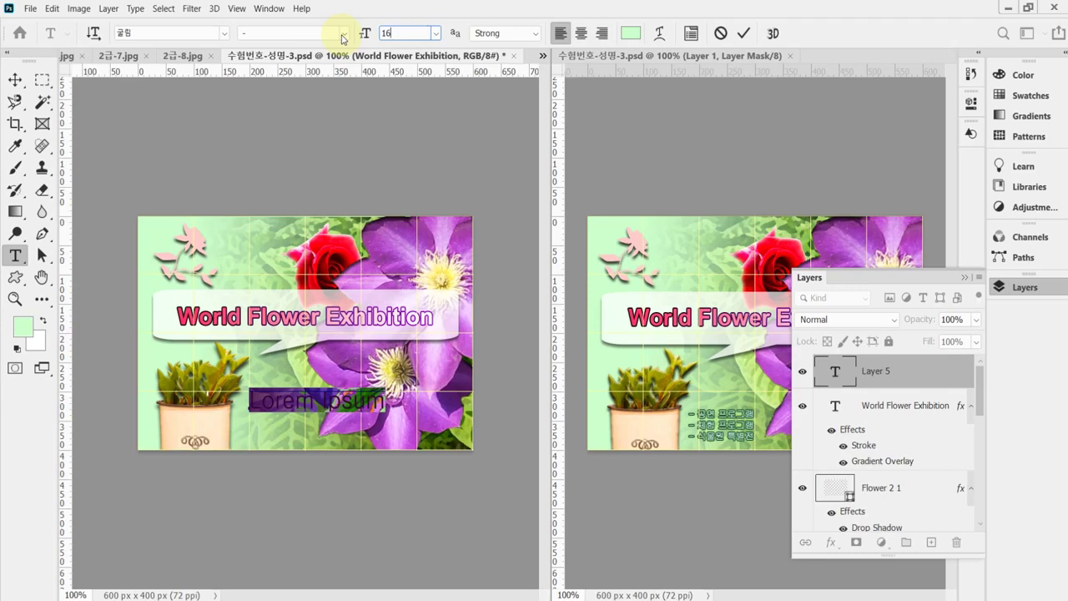
key("Return")
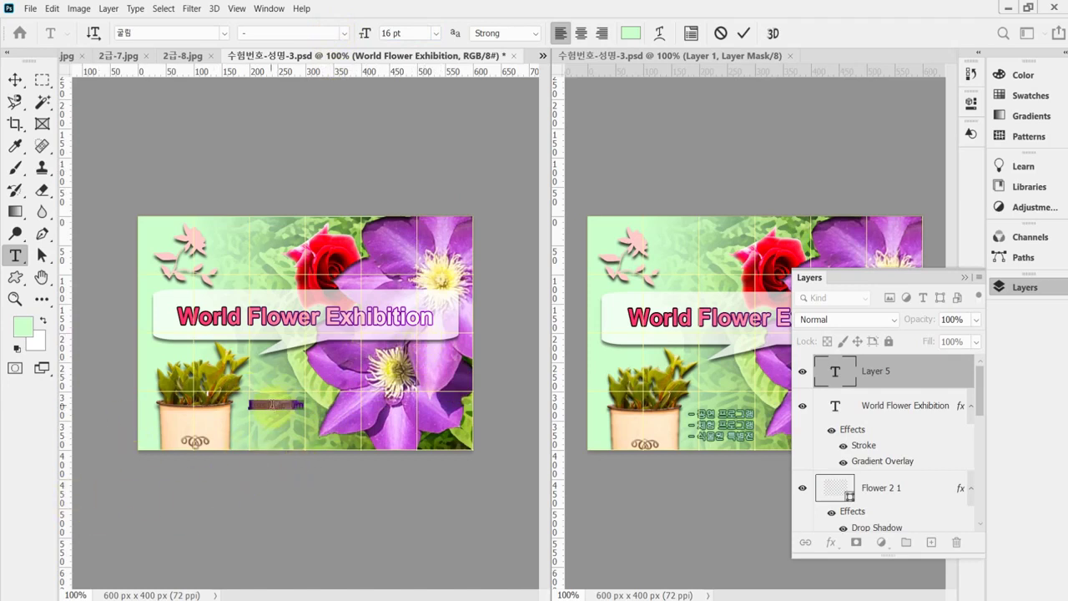
Step: Set the new text's colour to #ccffff, paste the three copied lines, and position them just beside the flowerpot
triple_click(273, 408)
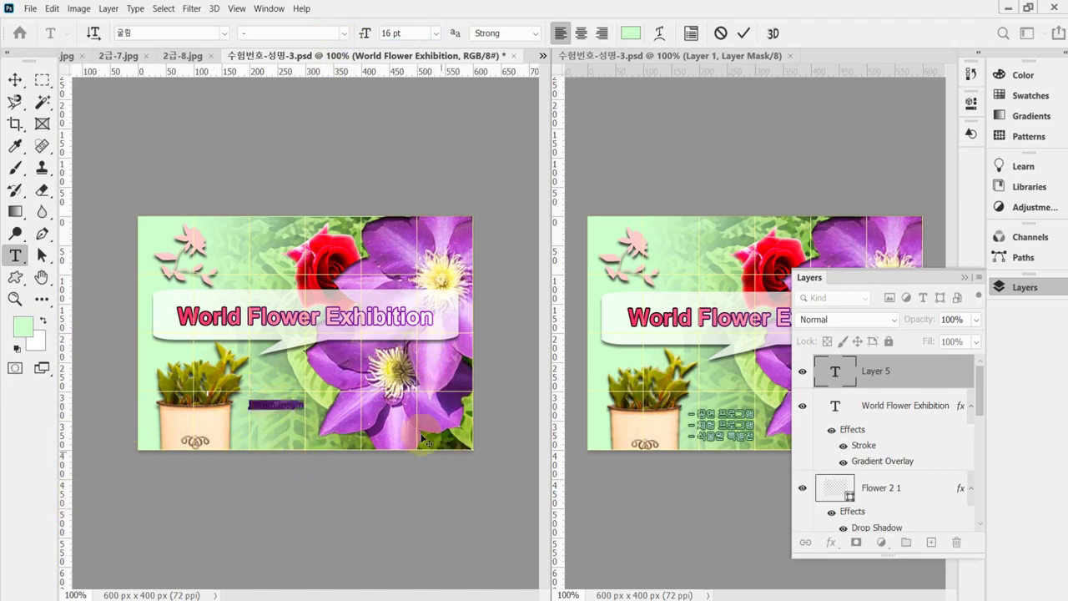
left_click(632, 37)
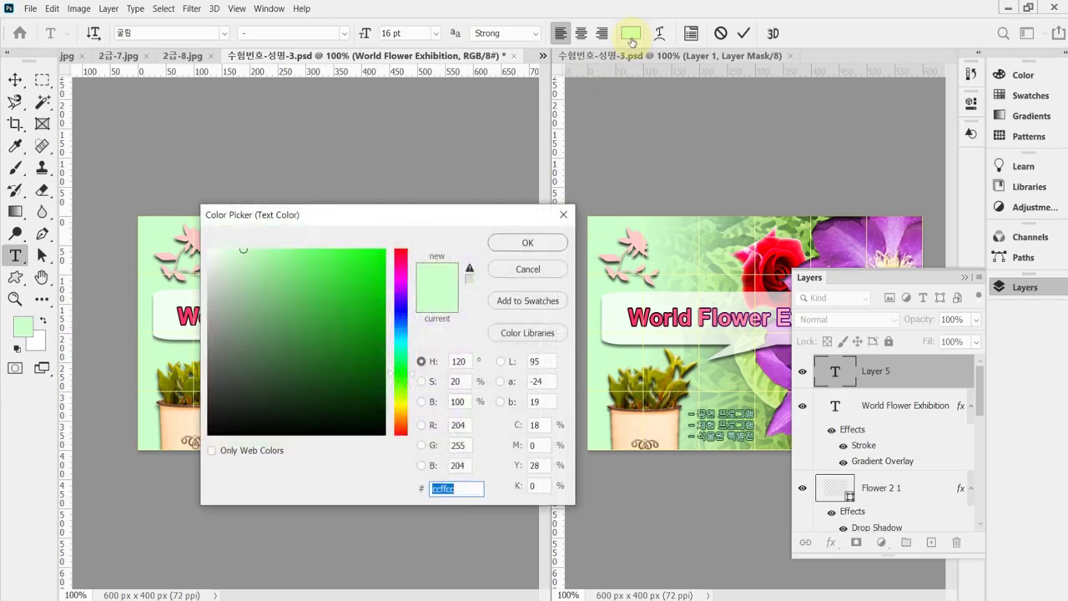
type("cff")
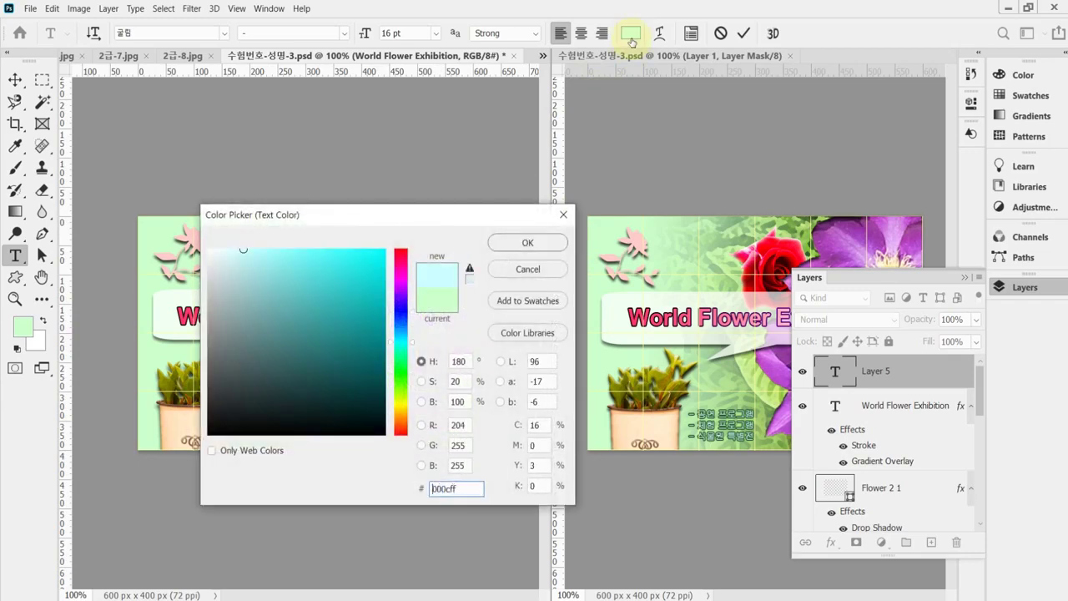
key("Return")
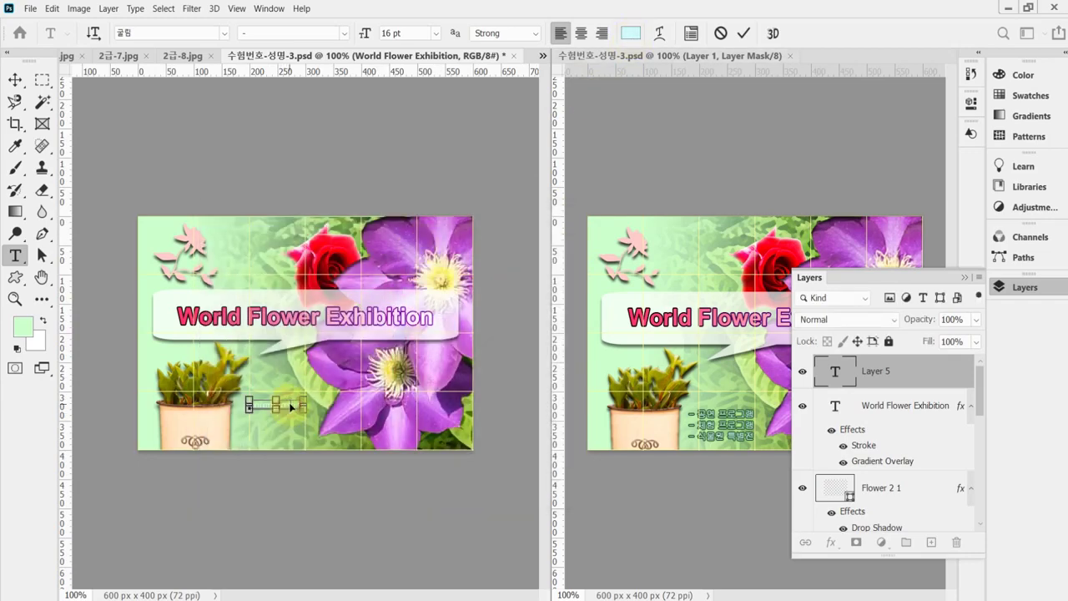
left_click(355, 428)
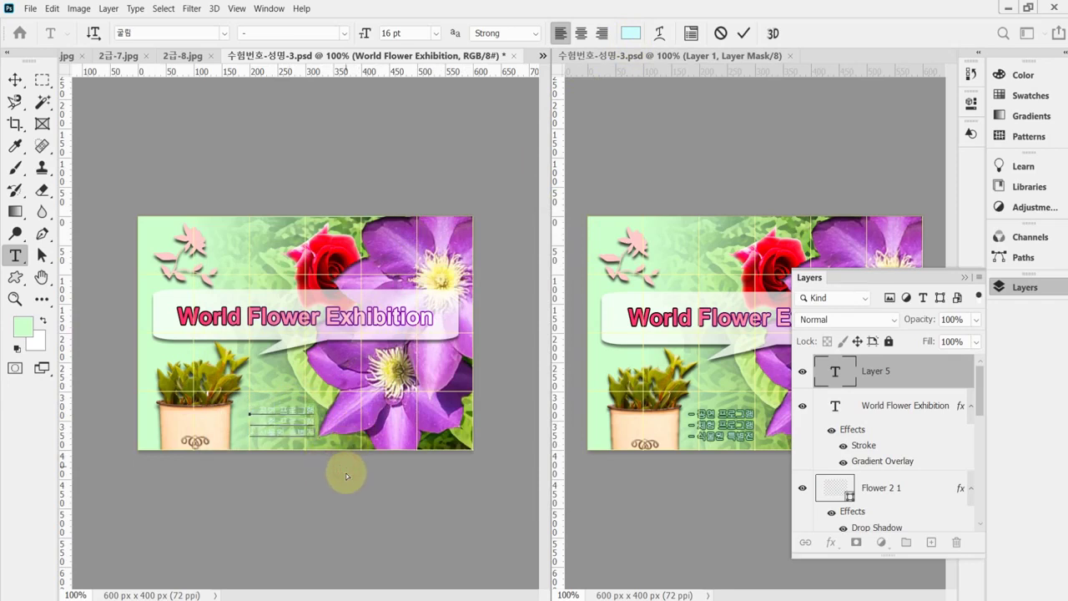
left_click_drag(347, 476, 339, 479)
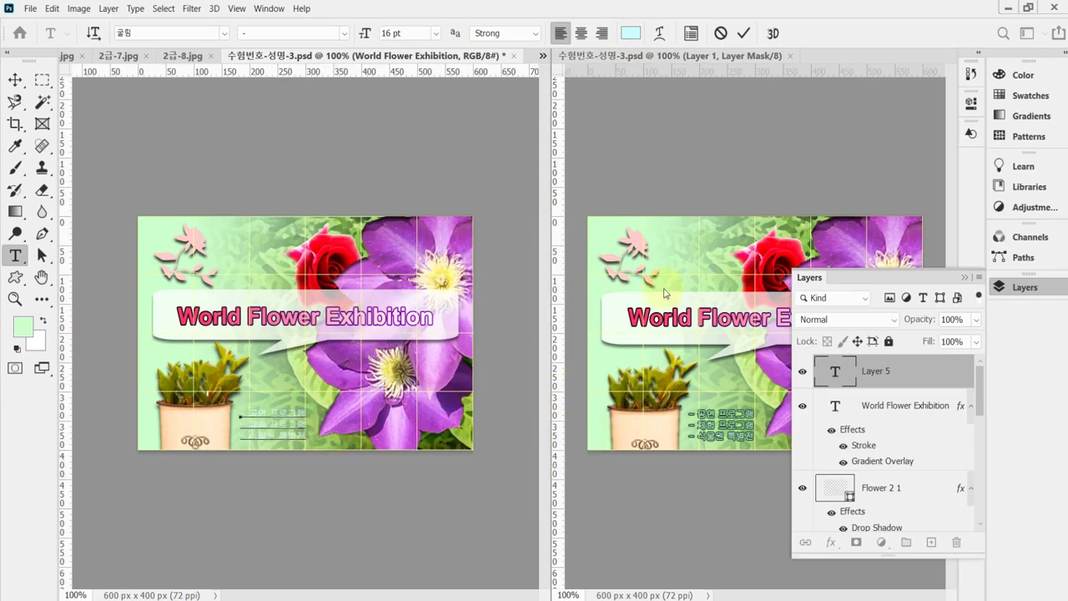
Step: Commit the three-line text and give it a 2 px outside Stroke filled with solid colour #336633
left_click(831, 543)
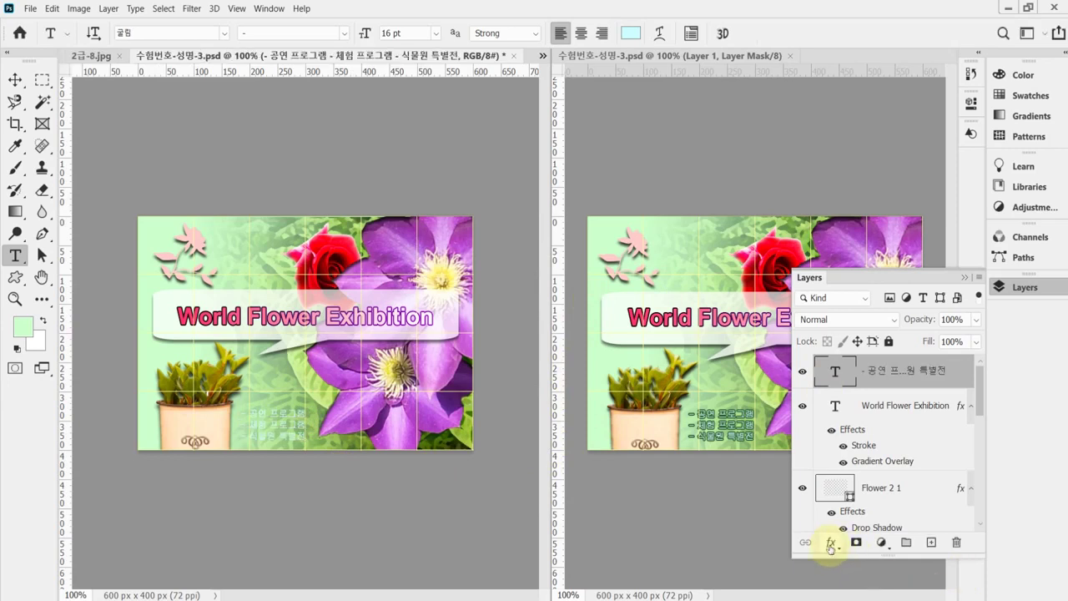
left_click(831, 544)
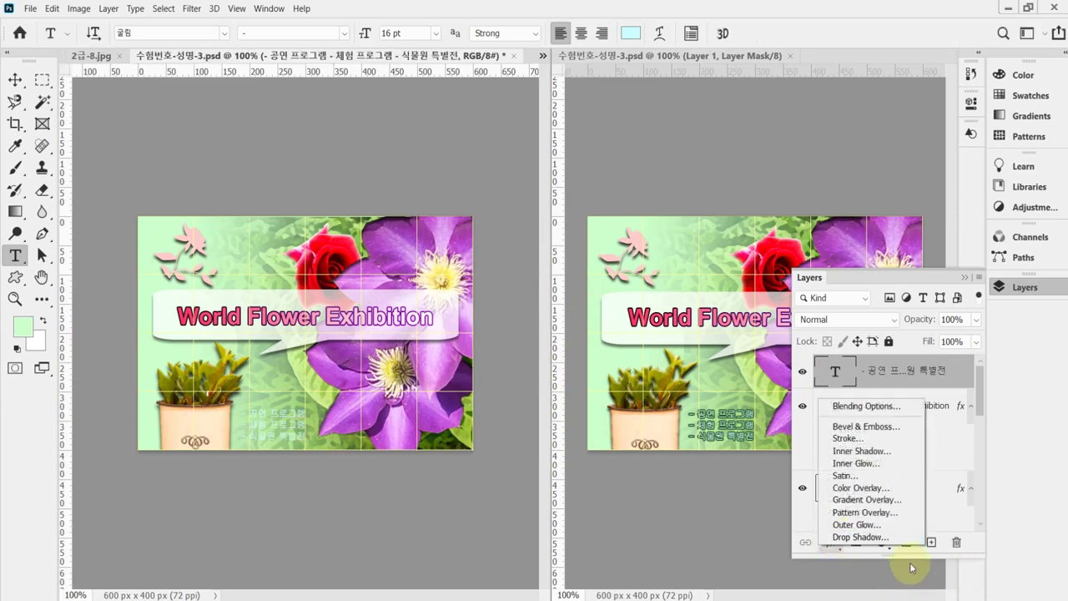
key("Escape")
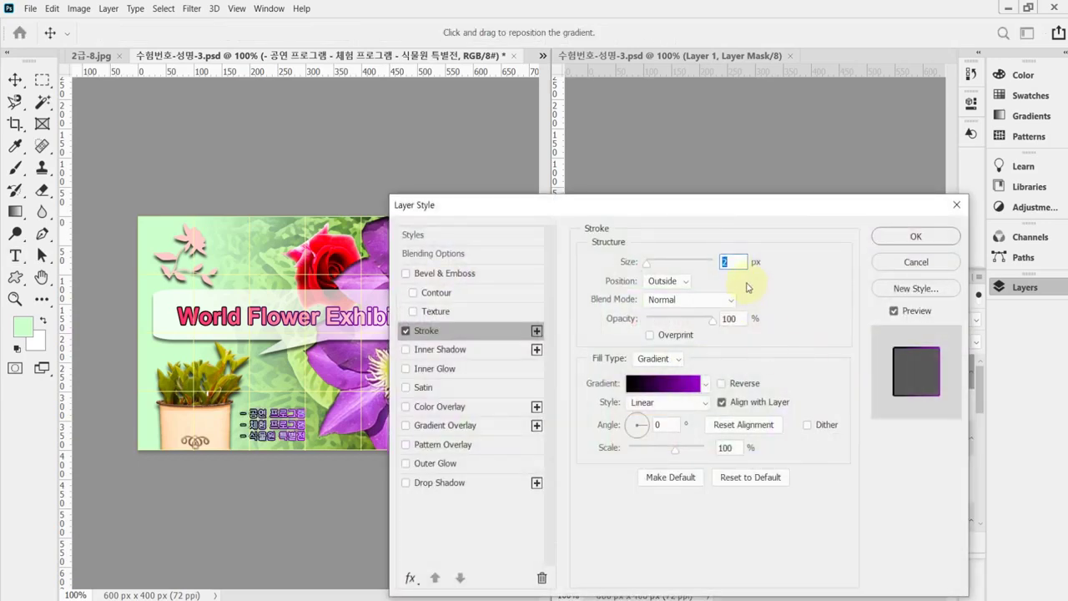
left_click(734, 261)
left_click(676, 358)
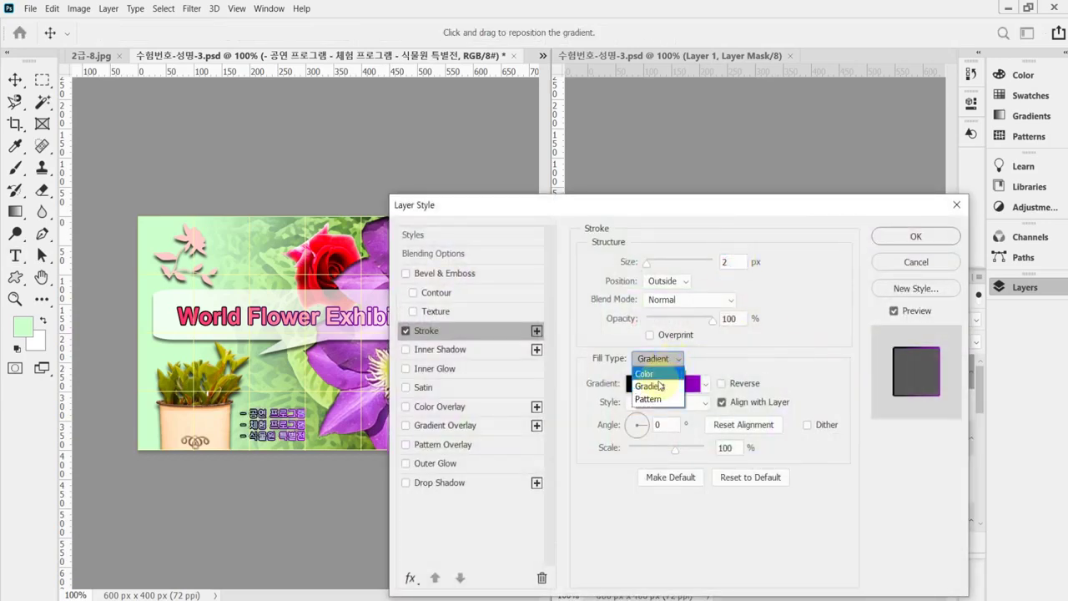
left_click(659, 375)
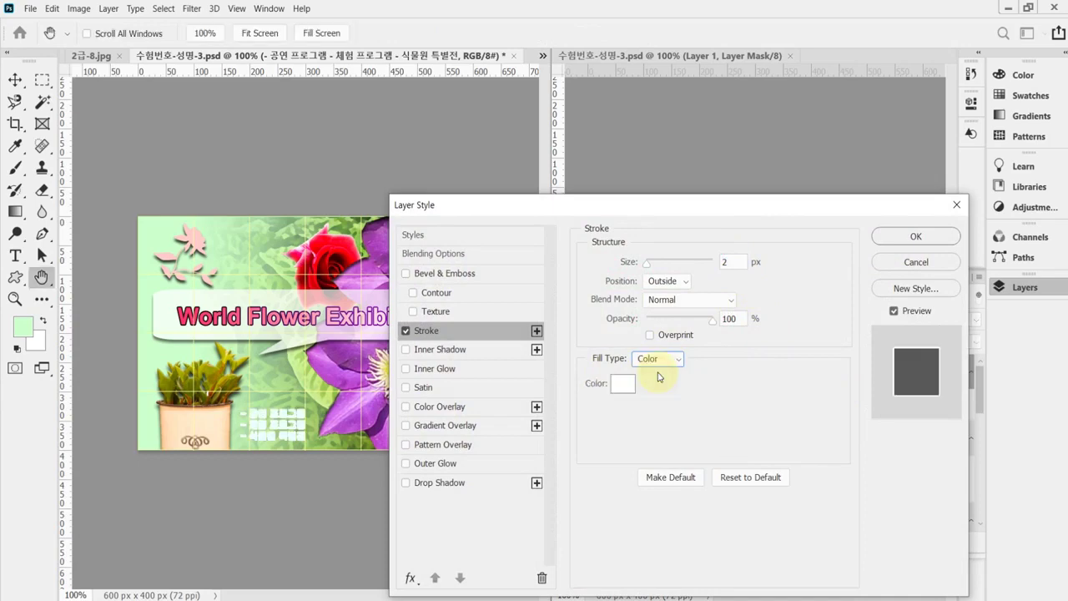
left_click(624, 384)
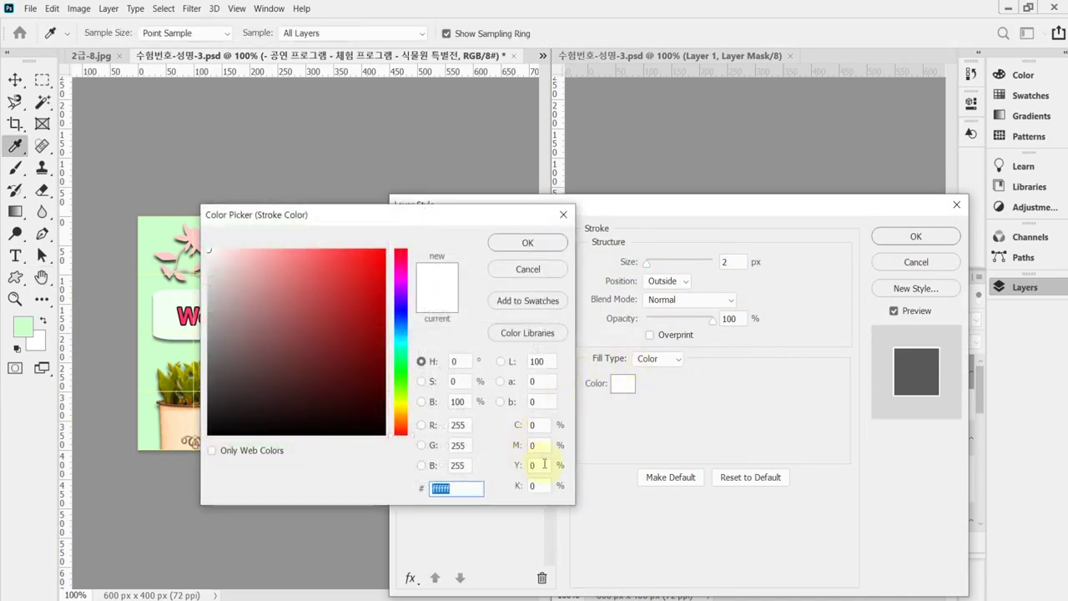
type("363")
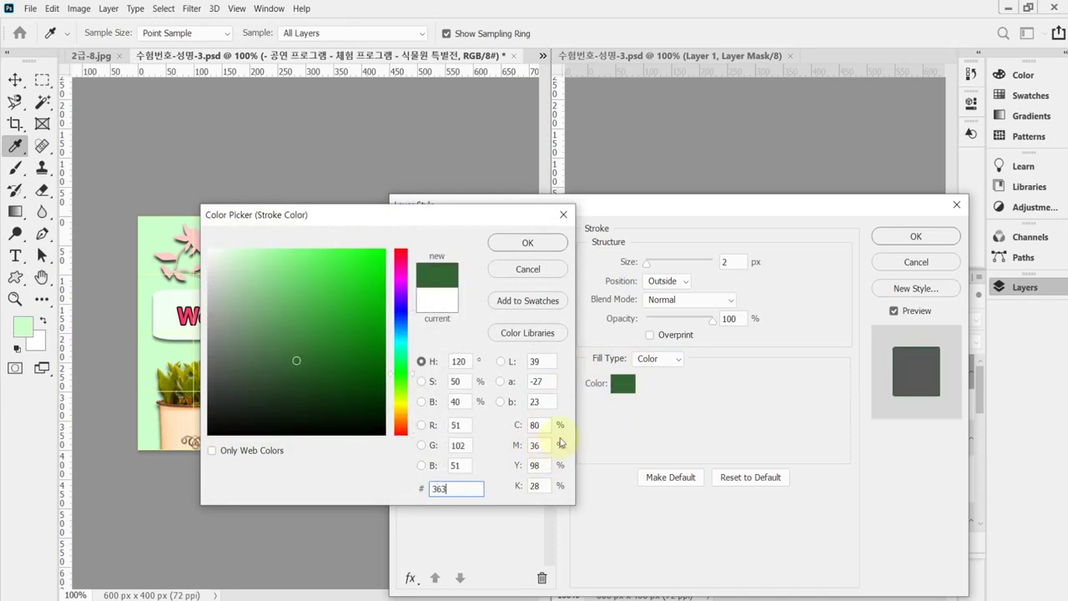
left_click(527, 242)
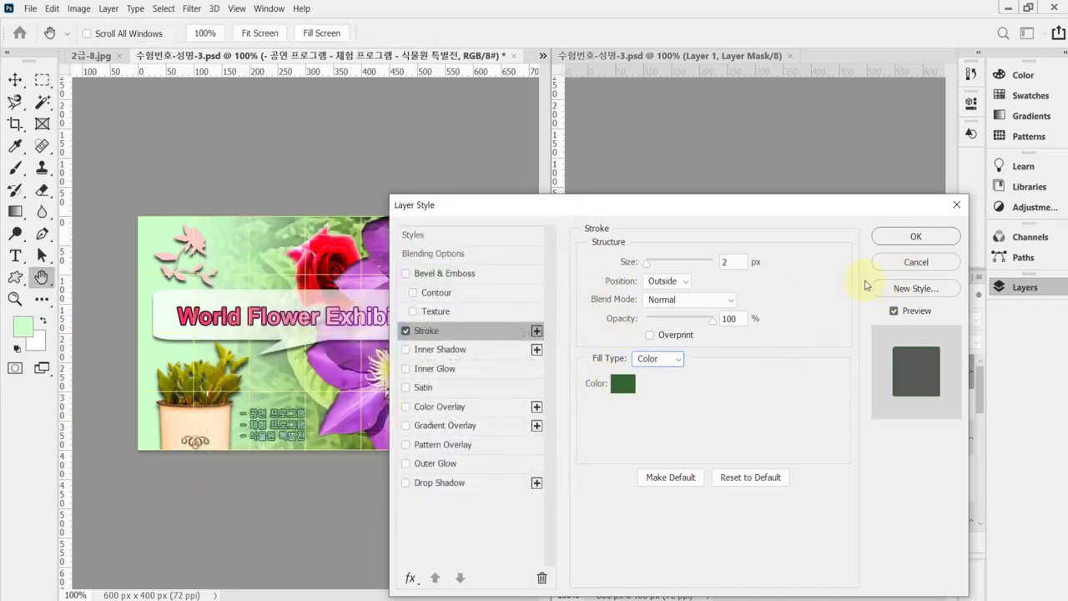
left_click(906, 237)
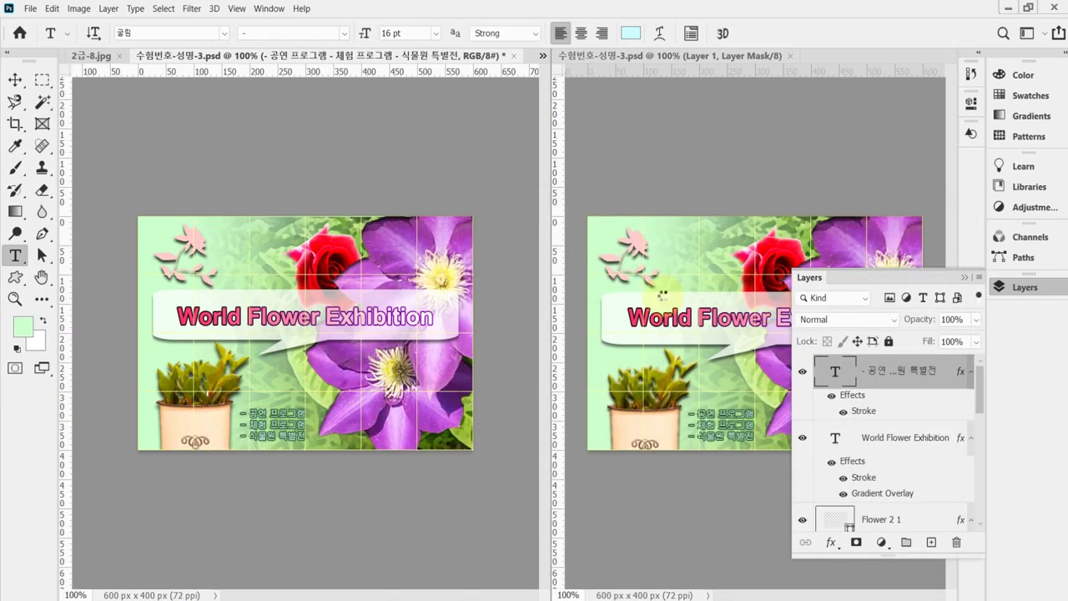
Step: Hide the guides and save a maximum-quality JPEG as 수험번호-성명-3.jpg in the 문서 > GTQ folder
key("ctrl+apostrophe")
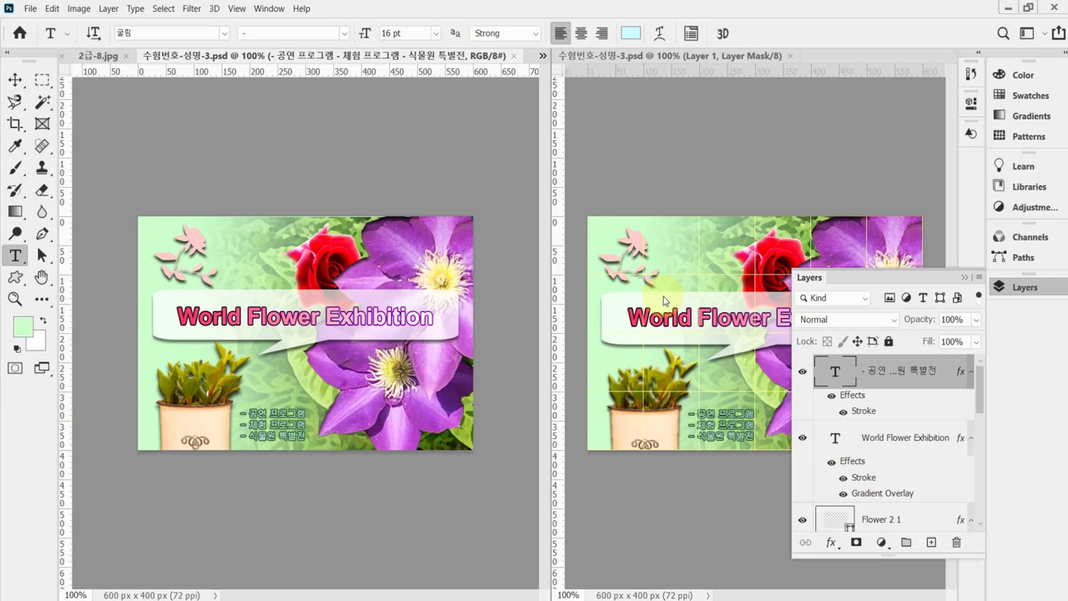
key("ctrl+shift+s")
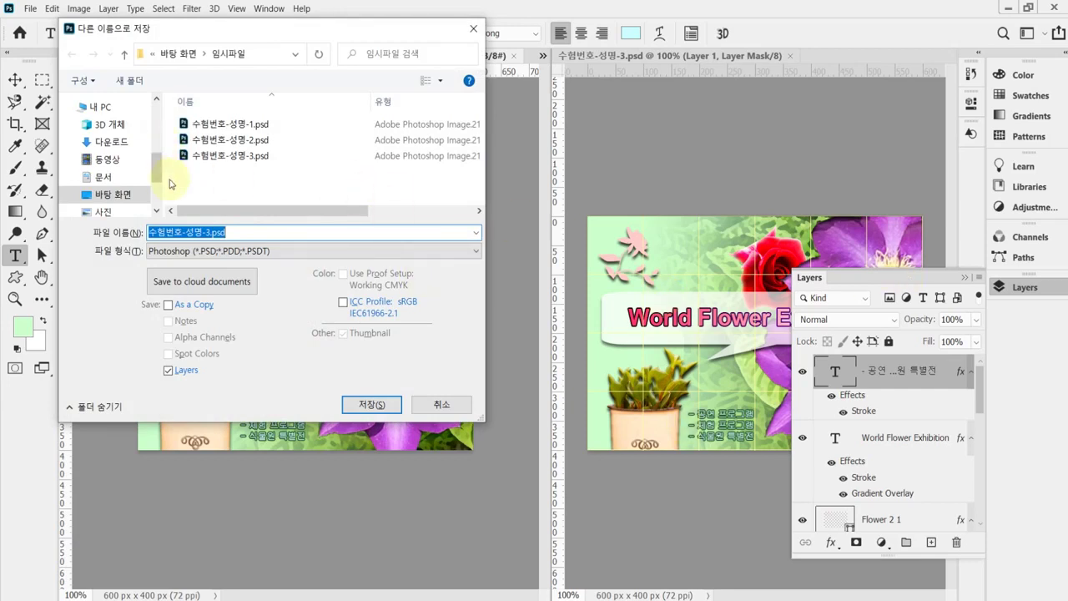
left_click(103, 107)
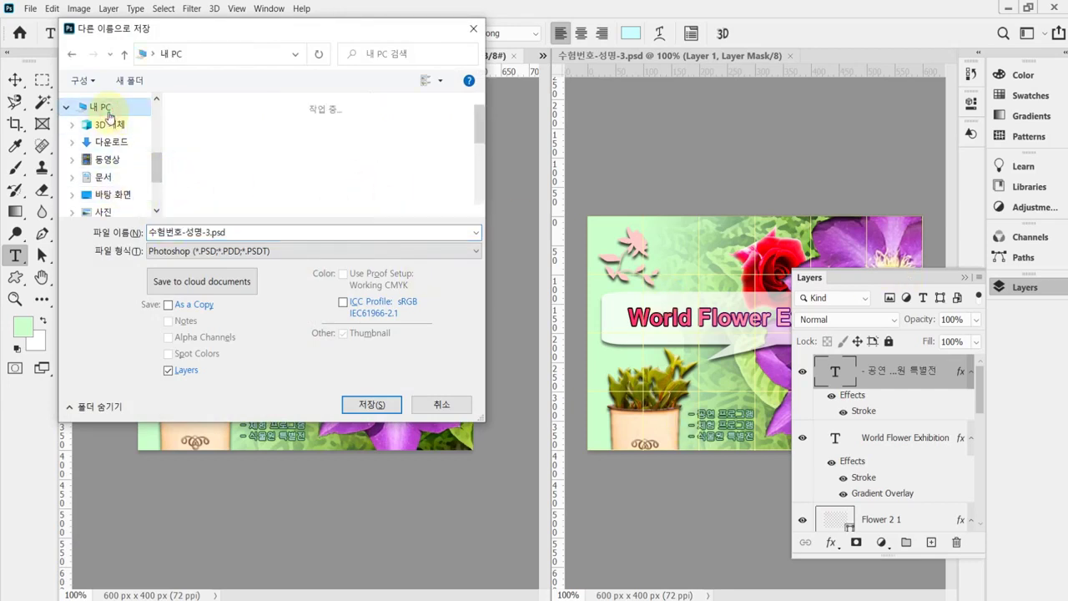
left_click(104, 177)
left_click(207, 199)
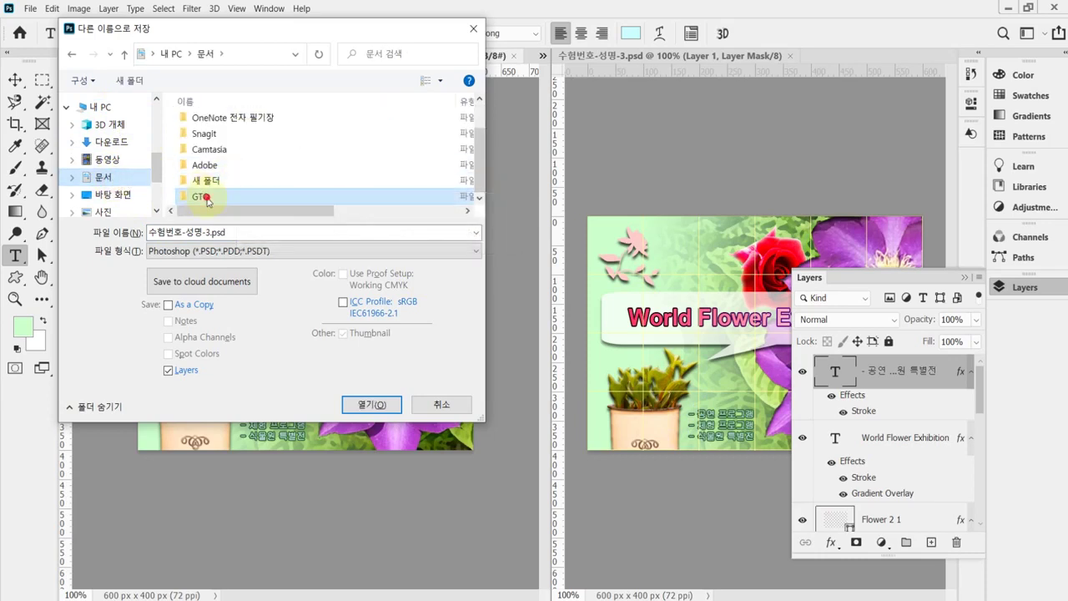
double_click(207, 198)
left_click(215, 252)
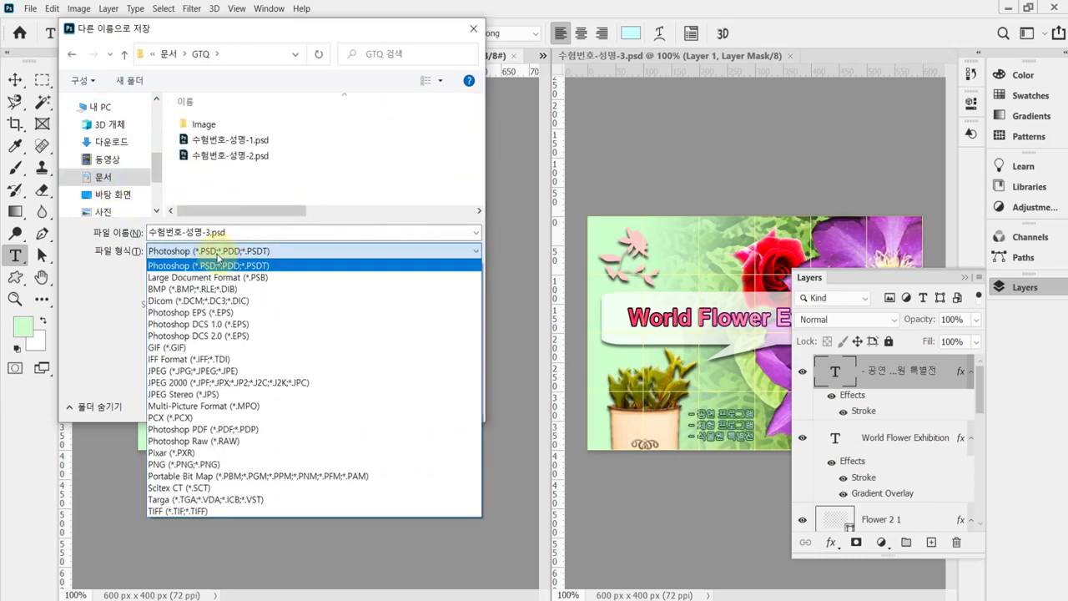
left_click(239, 372)
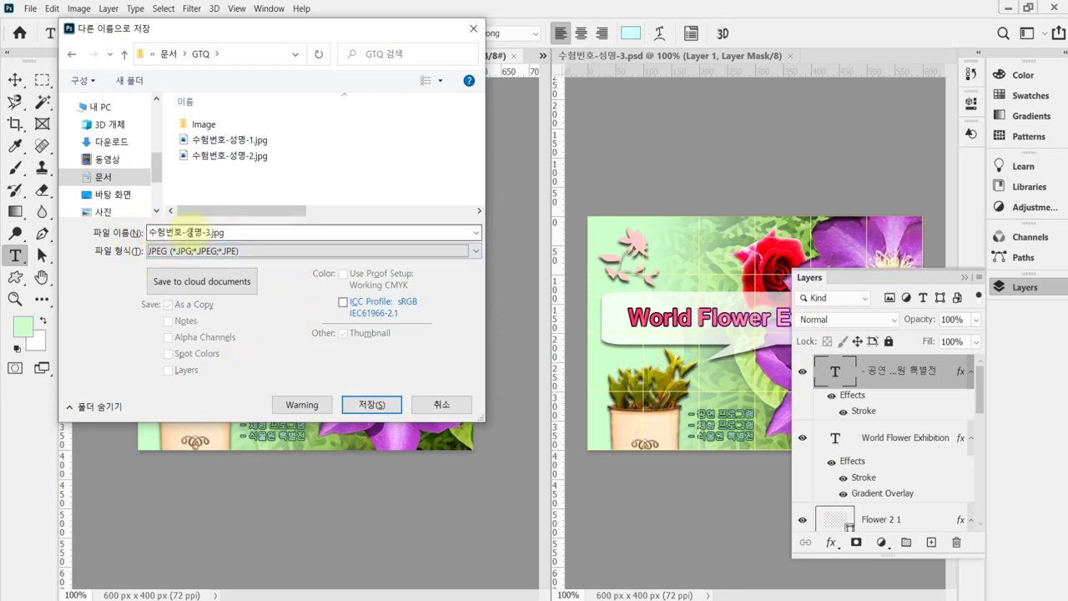
left_click(367, 407)
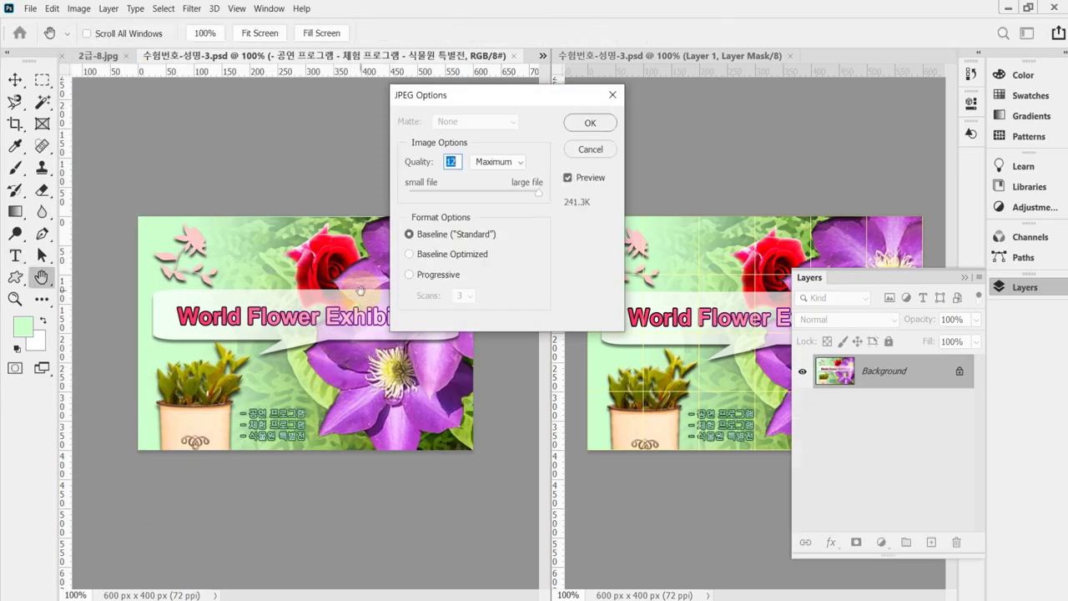
key("Return")
key("t")
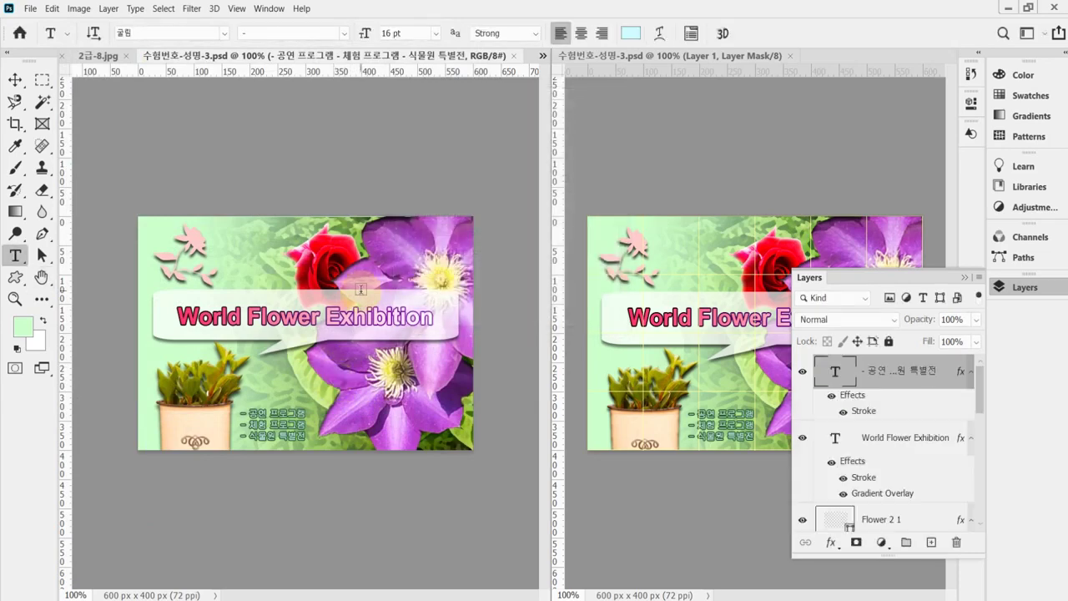
Step: Resize the image to 60 × 40 pixels with proportions kept
left_click(79, 9)
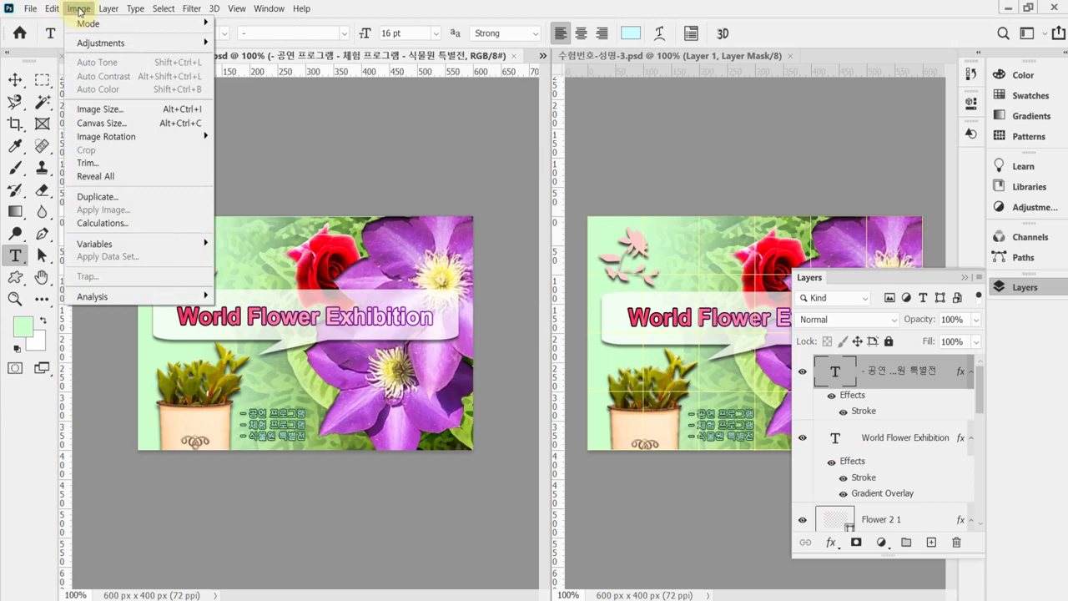
left_click(103, 110)
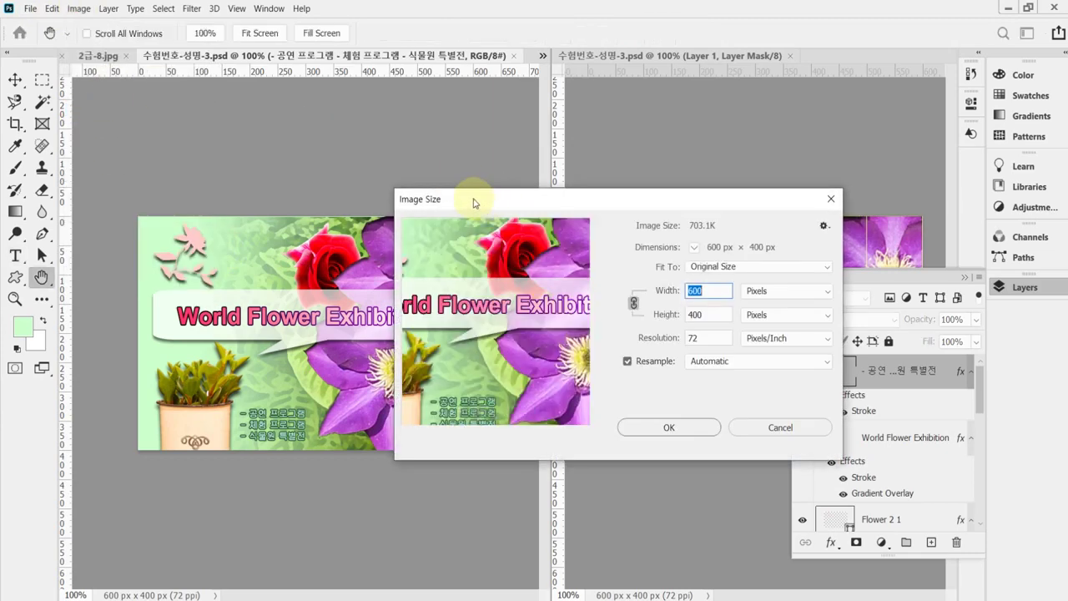
type("60")
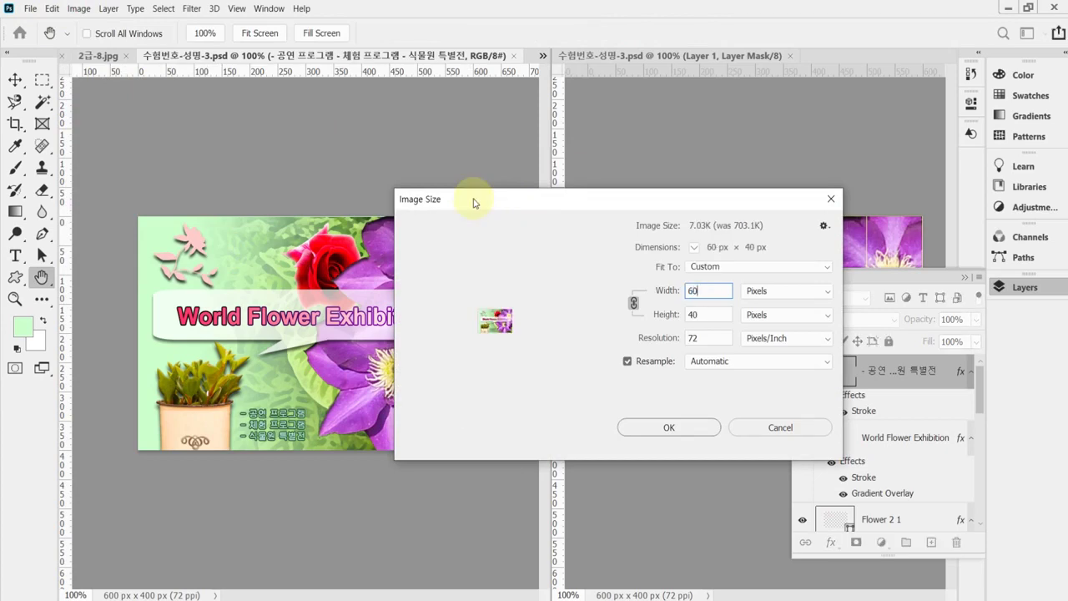
key("Return")
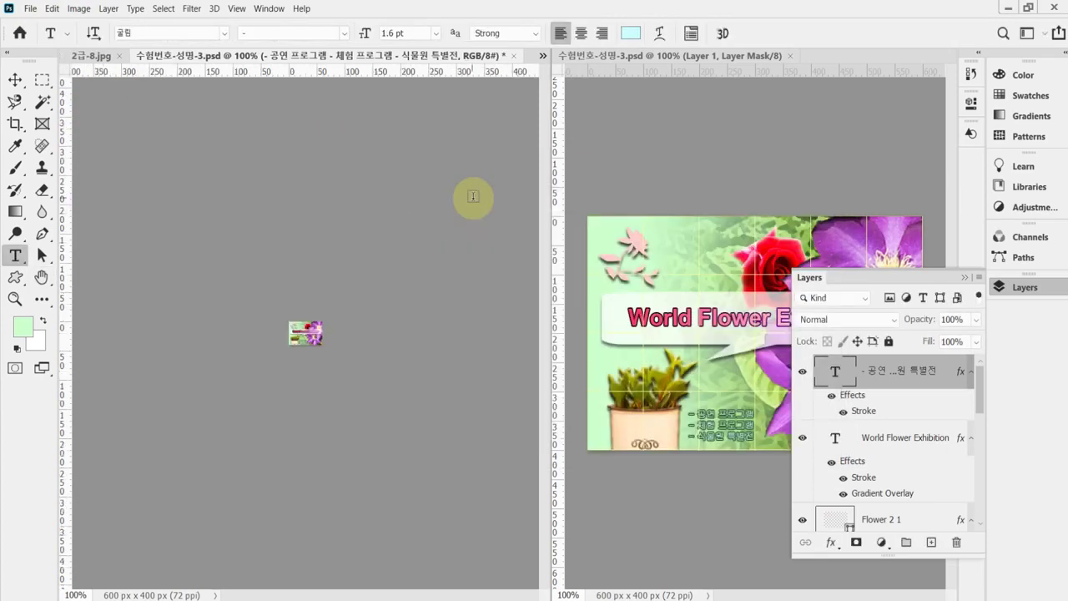
Step: Save the 60 × 40 image as 수험번호-성명-3.psd in the 문서 > GTQ folder
key("ctrl+shift+s")
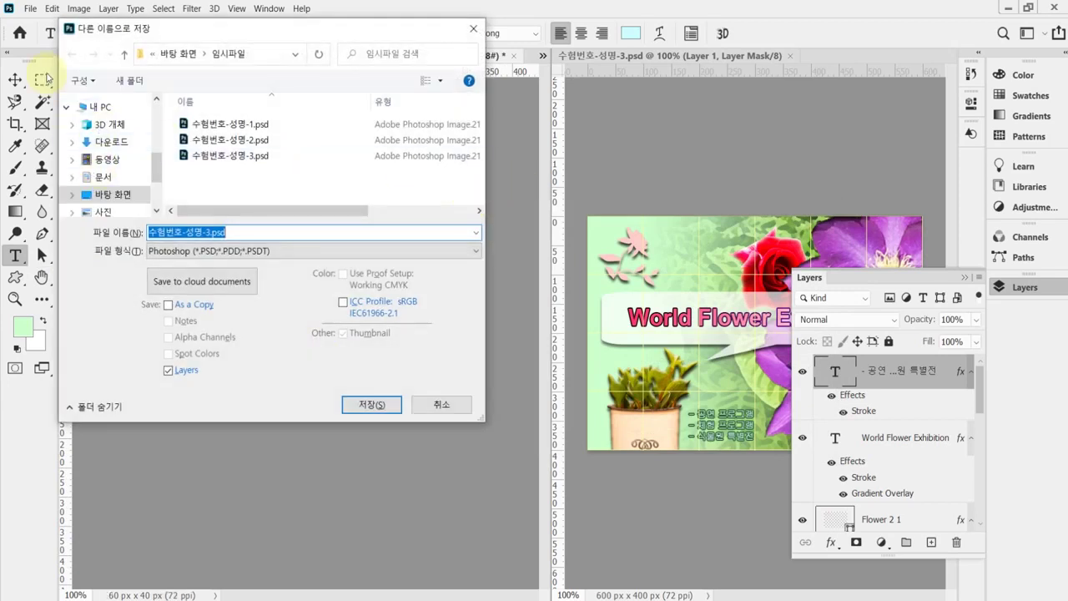
left_click(105, 109)
left_click(102, 176)
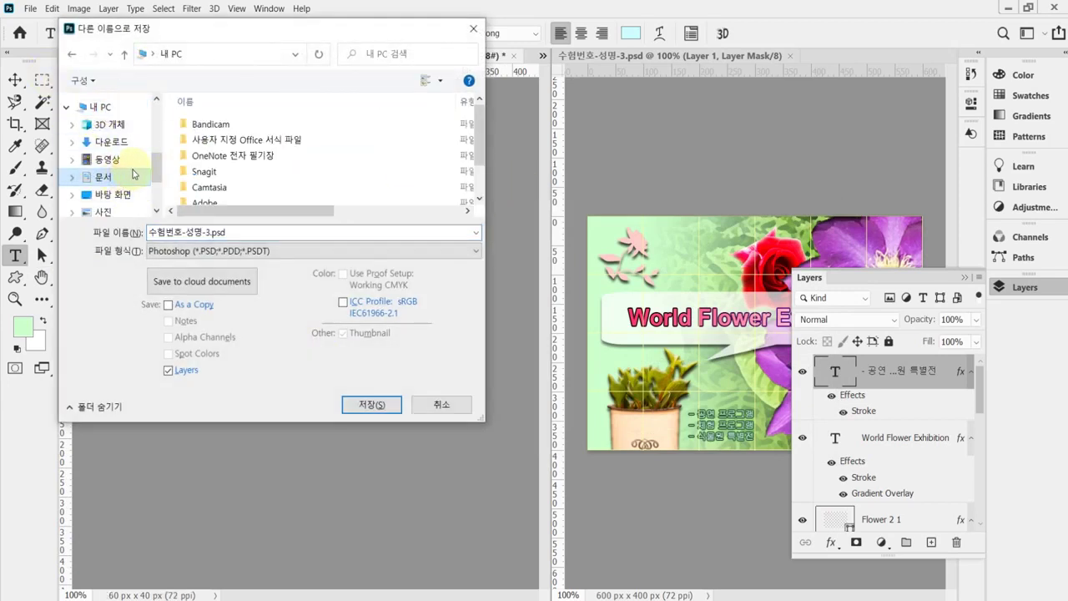
scroll(221, 204, "down", 1)
double_click(209, 202)
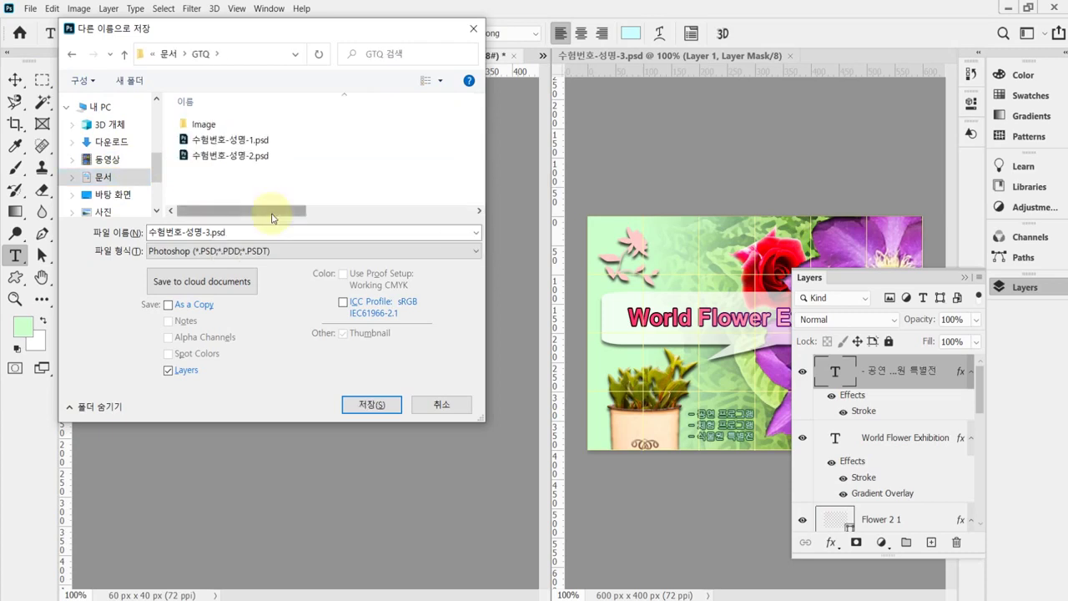
left_click(372, 407)
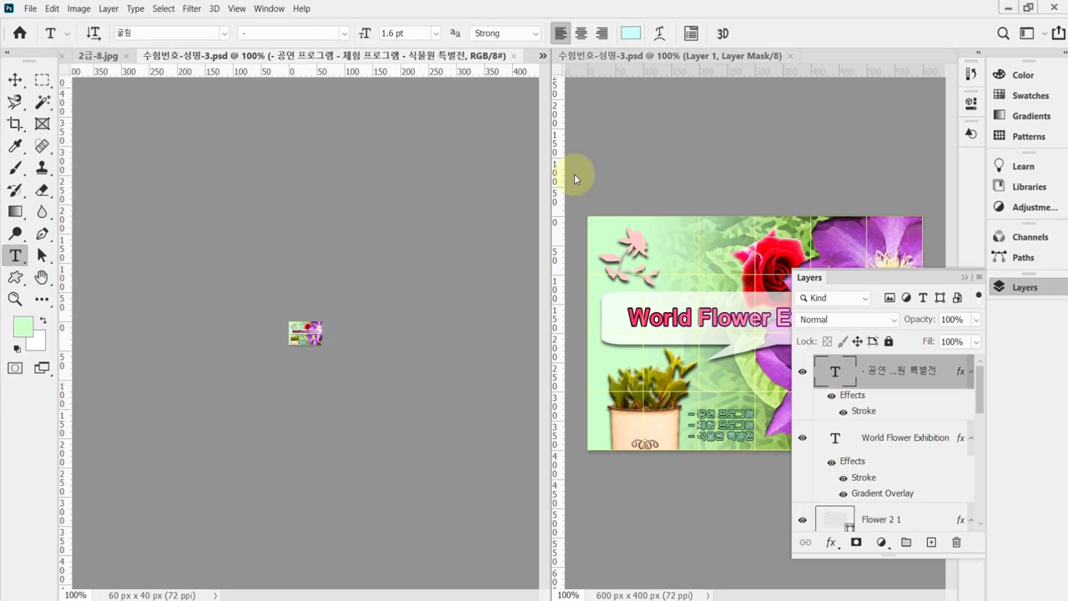
Step: Consult the insect composition sample in the PDF, and create a new 600 × 400 px, 72 ppi RGB document with a white background
key("alt+Tab")
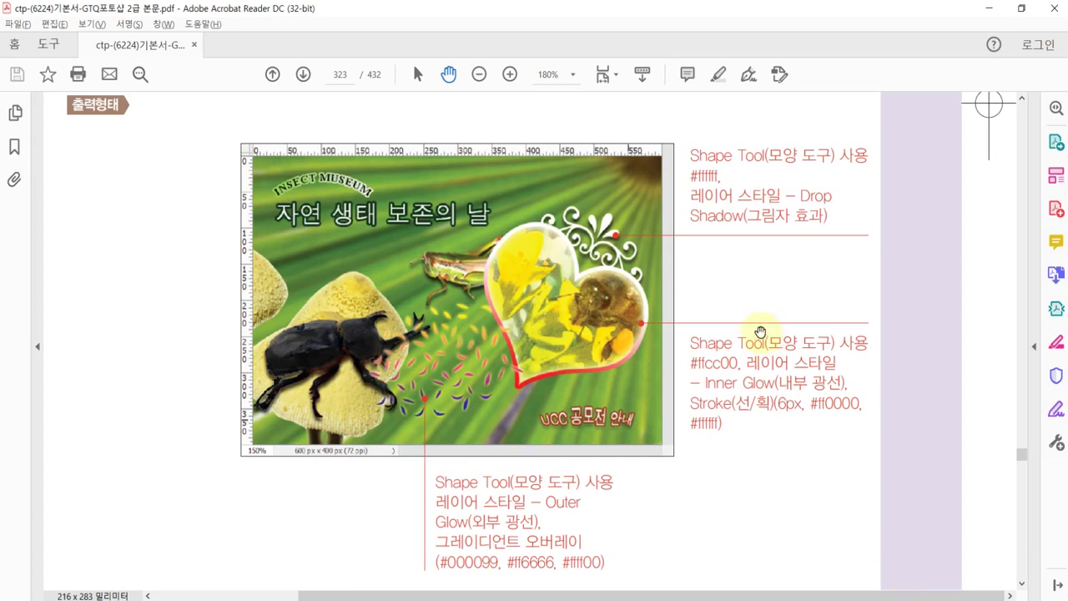
key("alt+Tab")
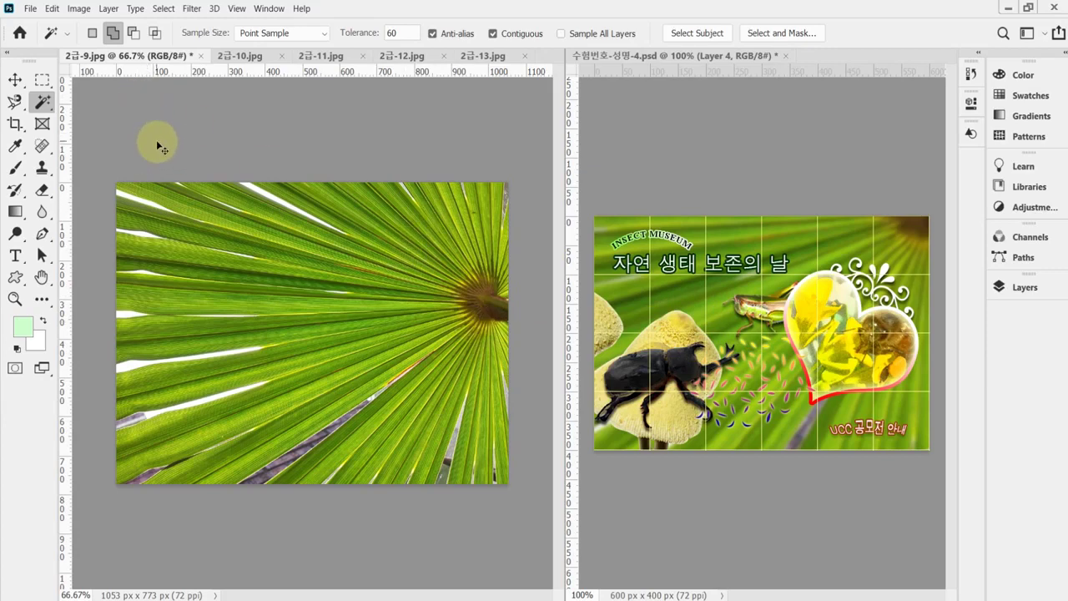
key("ctrl+n")
key("Tab")
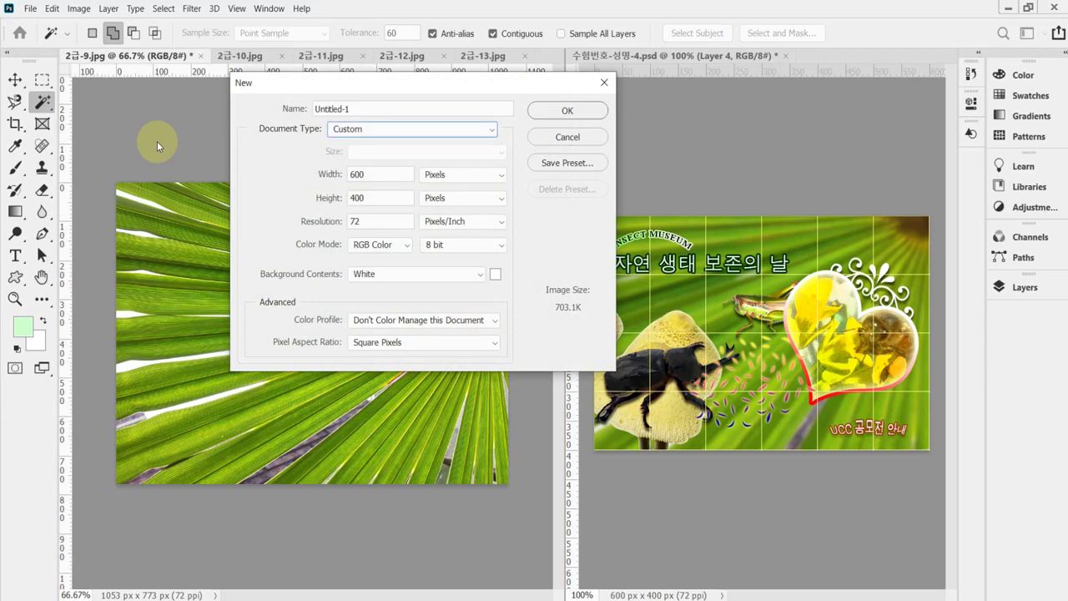
key("Tab")
key("Tab")
key("Tab")
key("Tab")
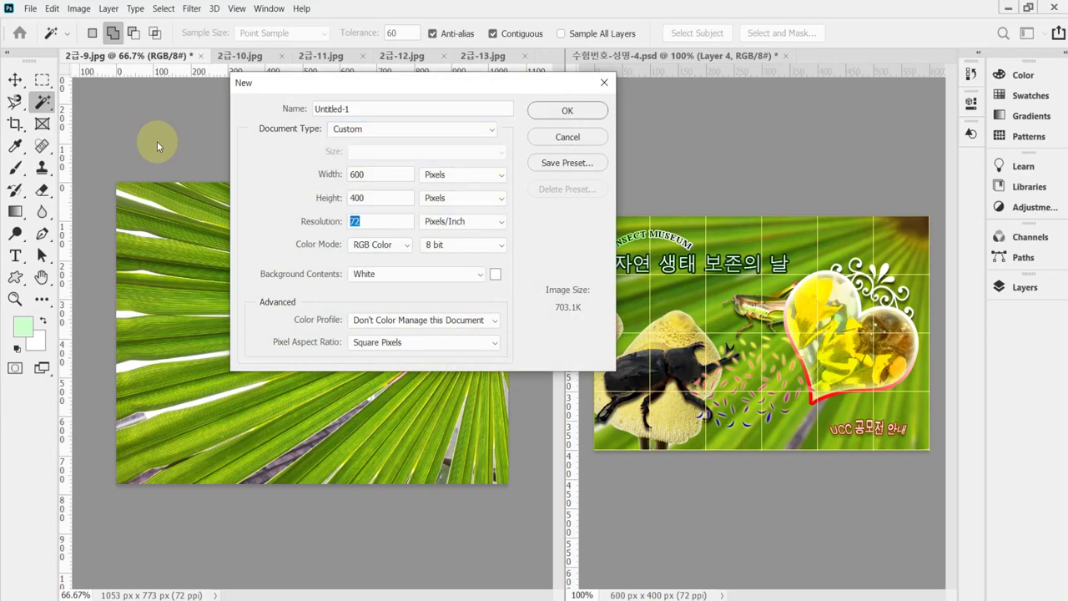
key("Tab")
key("Tab")
key("Tab")
key("Tab")
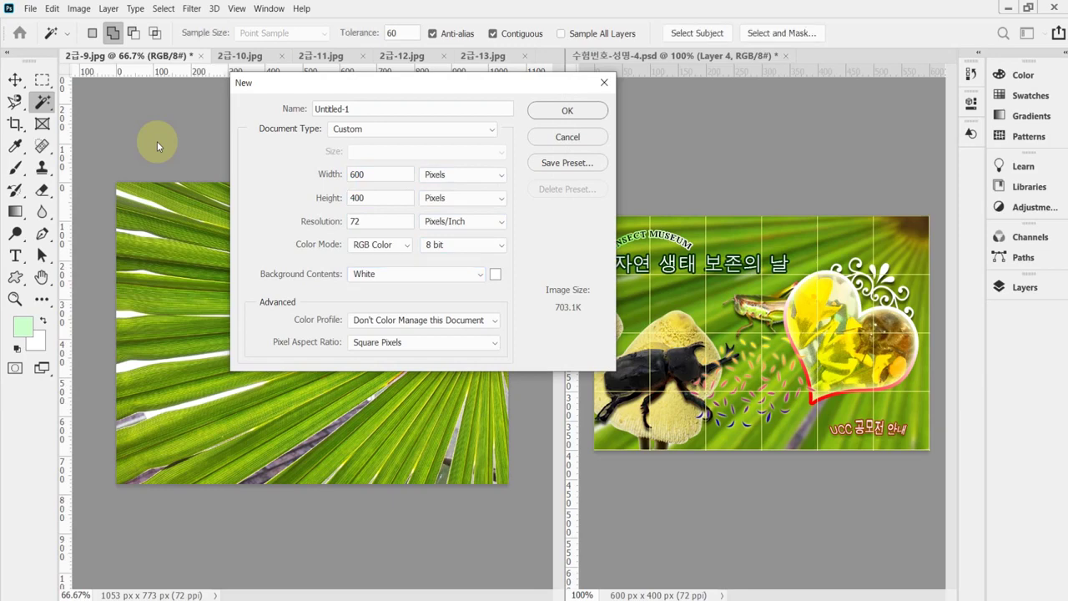
key("Return")
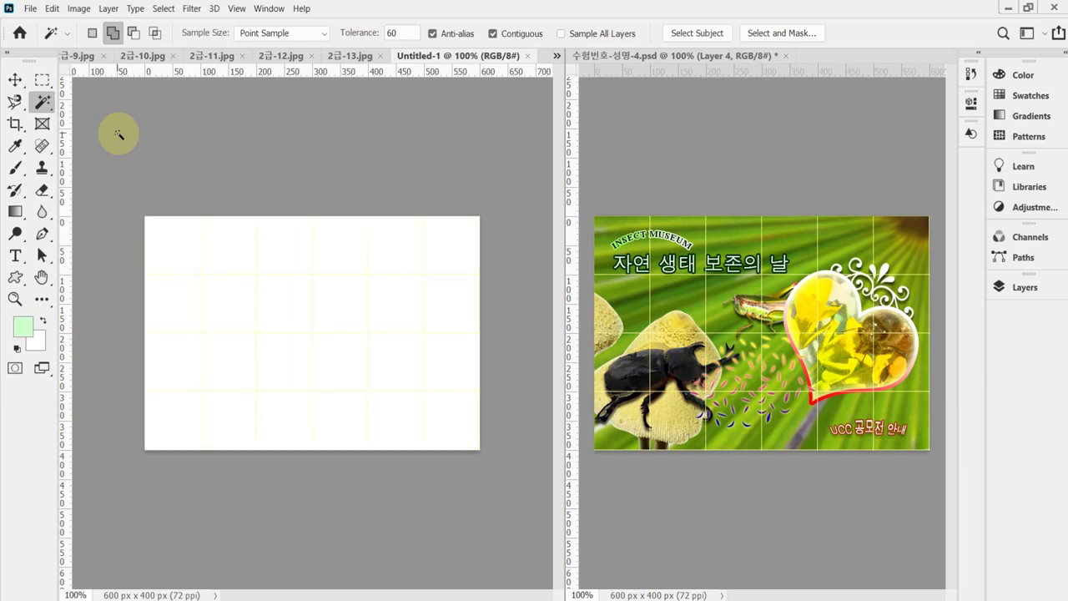
Step: Copy the entire 2급-9.jpg palm leaf image and paste it into the new document
left_click(90, 58)
key("ctrl+a")
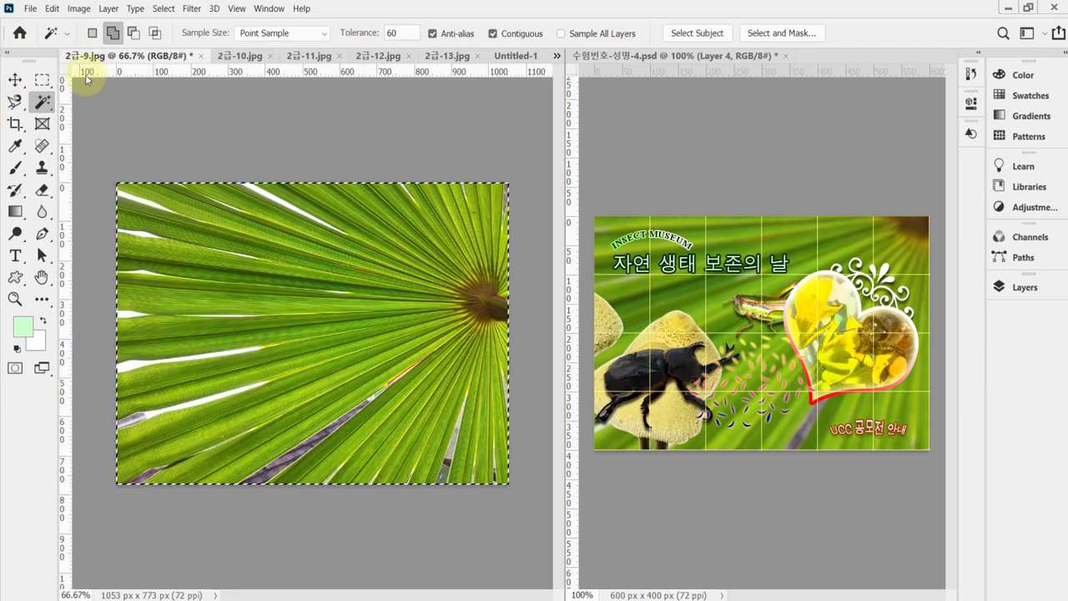
left_click(511, 59)
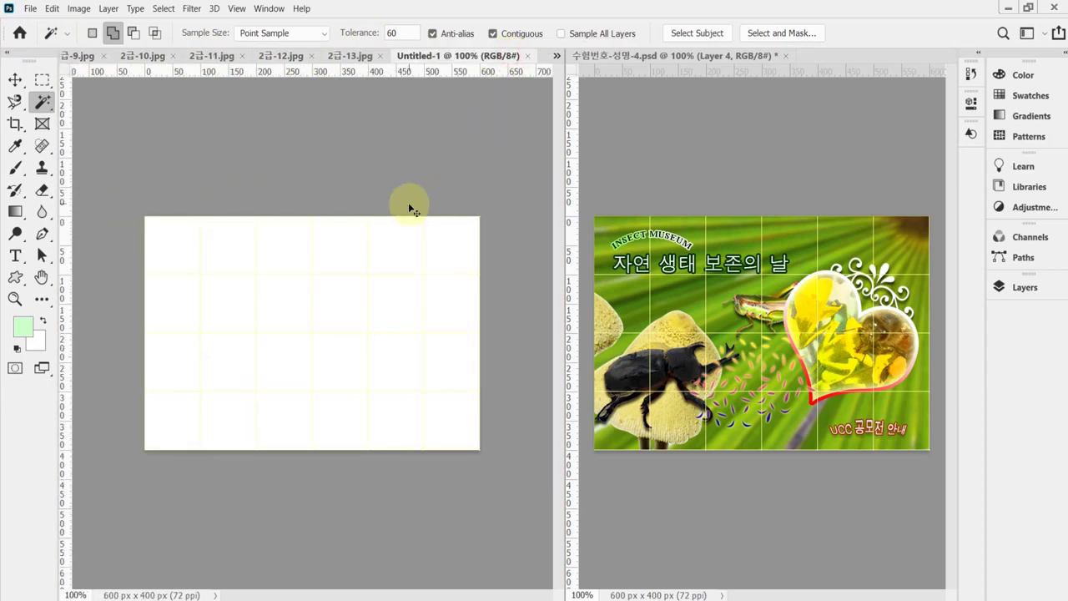
key("ctrl+v")
Step: Scale the pasted palm leaf proportionally to about 75% and move its brown centre to the canvas's right edge
key("ctrl+t")
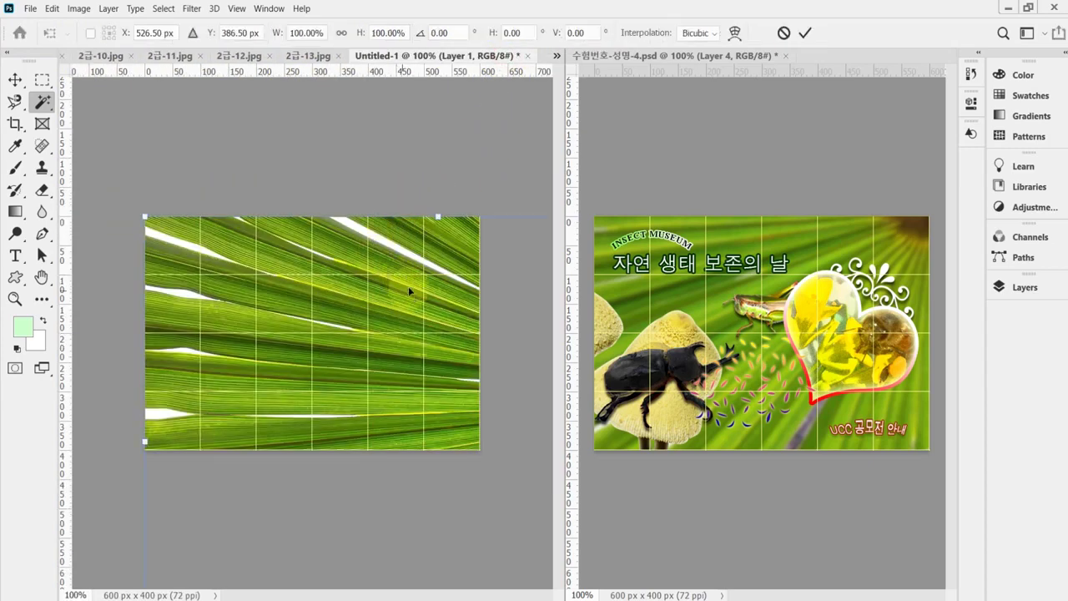
left_click_drag(374, 295, 207, 223)
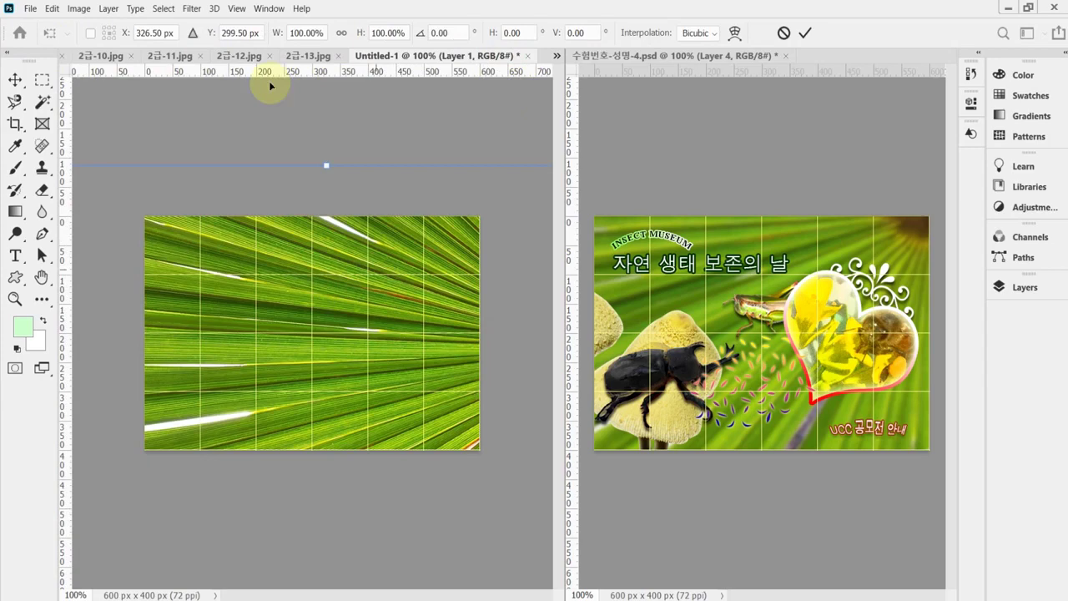
left_click(341, 32)
left_click_drag(277, 38, 257, 33)
left_click_drag(411, 316, 409, 275)
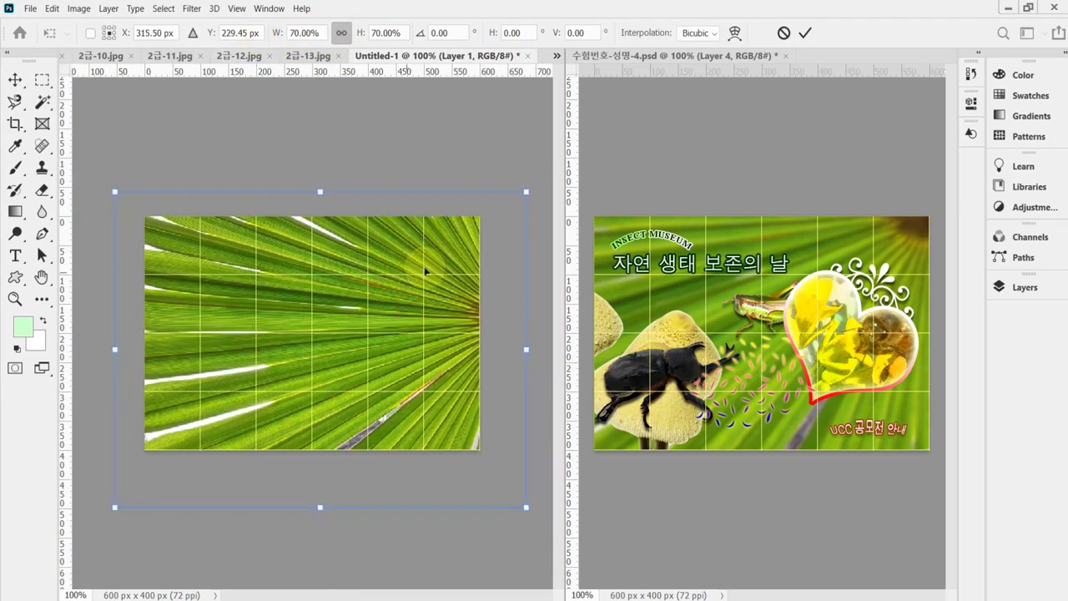
left_click_drag(526, 192, 553, 169)
left_click_drag(468, 269, 408, 274)
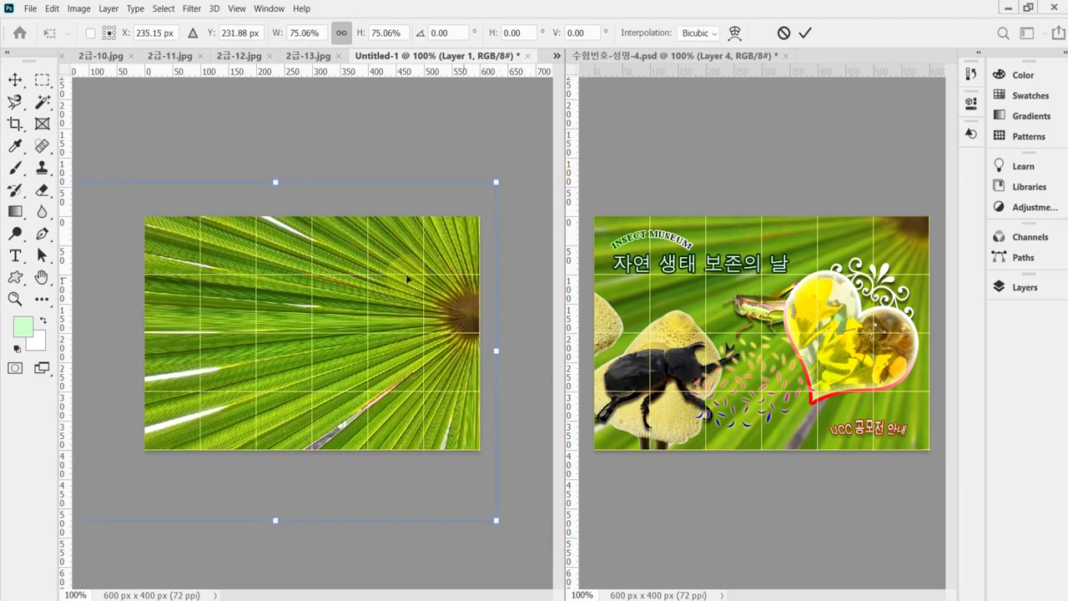
Step: Rotate the palm leaf to about -22.9°, enlarge it to 79.75%, and shift its brown centre into the canvas's upper-right corner
left_click_drag(517, 155, 443, 100)
left_click_drag(382, 266, 448, 213)
left_click_drag(173, 552, 156, 584)
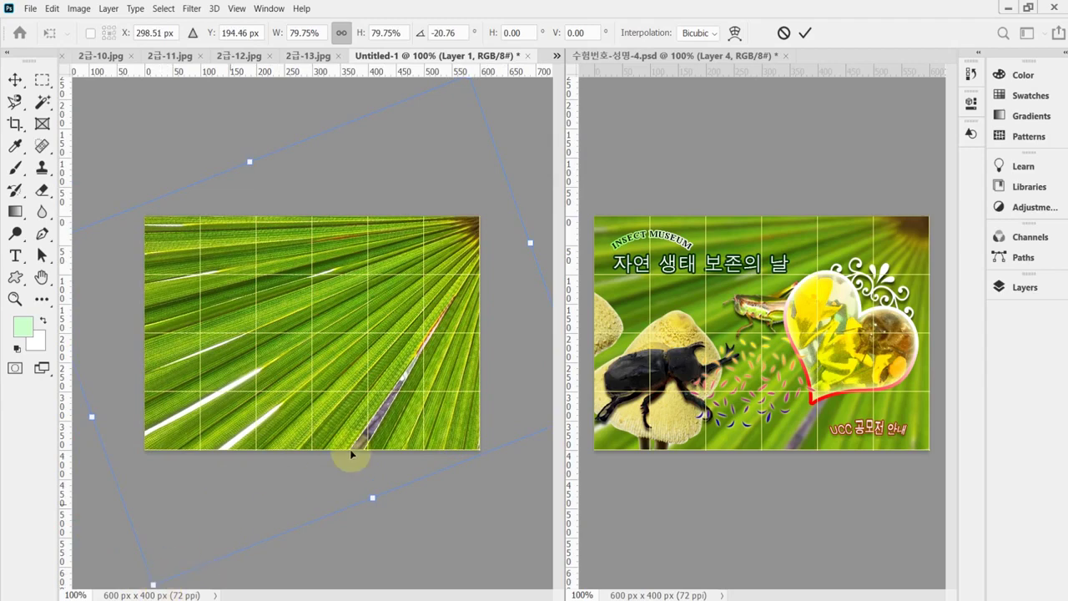
left_click_drag(276, 33, 281, 36)
left_click_drag(430, 284, 407, 284)
left_click_drag(256, 119, 254, 133)
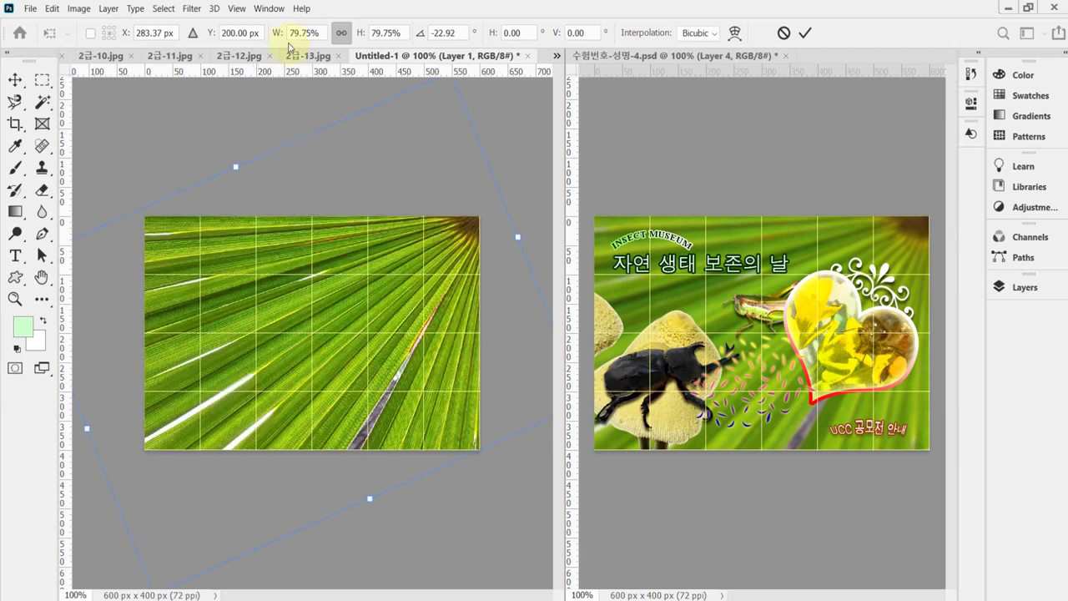
Step: Enlarge the palm leaf to 93.75%, reposition its brown centre in the canvas's upper-right corner to match the sample, and commit the transform
left_click_drag(276, 36, 282, 34)
left_click_drag(488, 236, 457, 260)
left_click(446, 187)
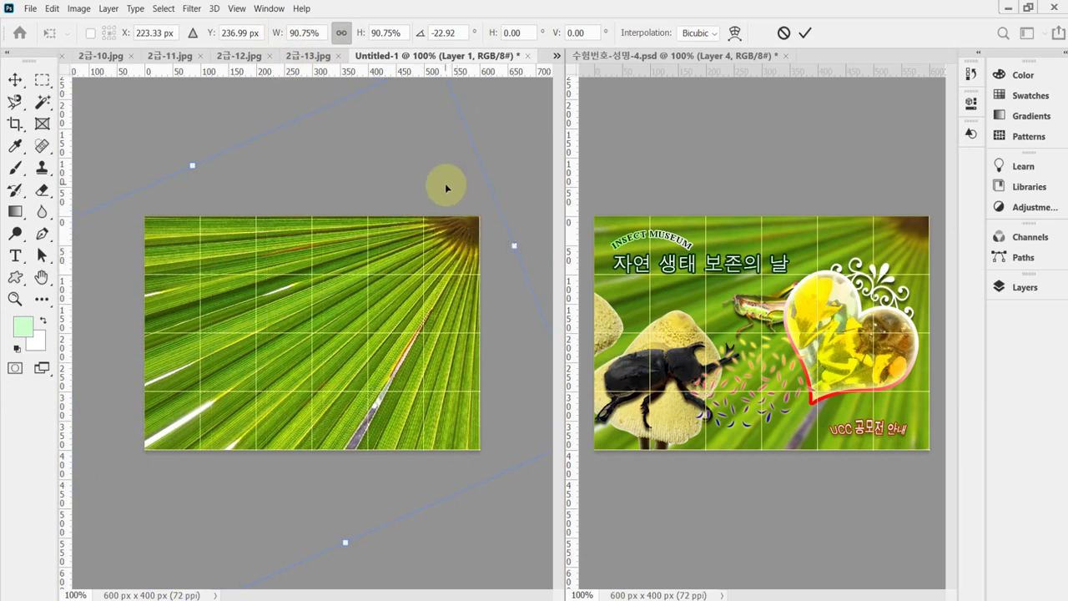
left_click_drag(446, 188, 446, 187)
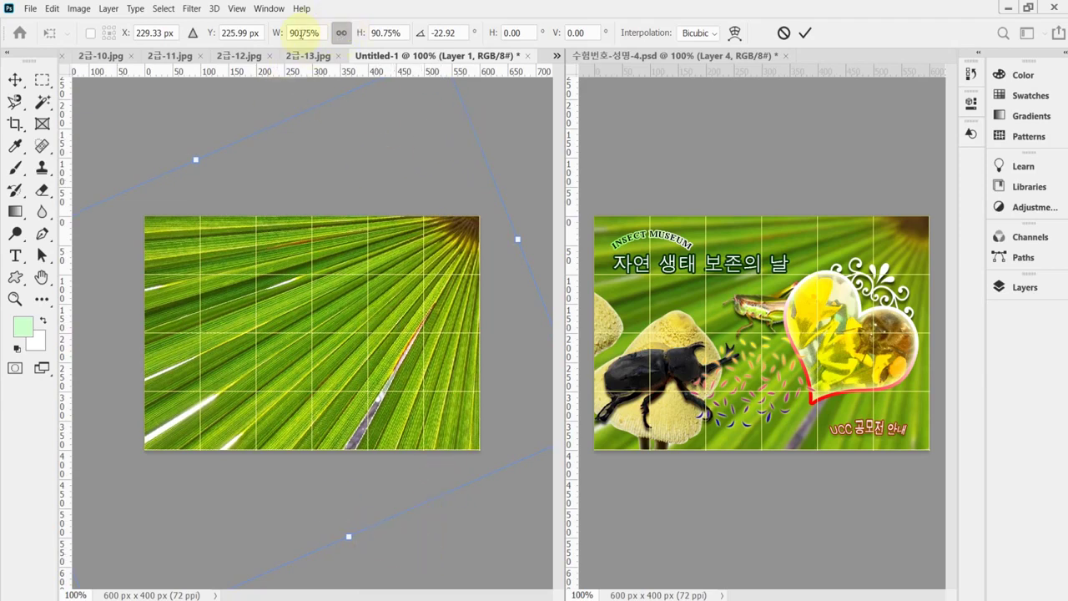
left_click_drag(281, 34, 284, 33)
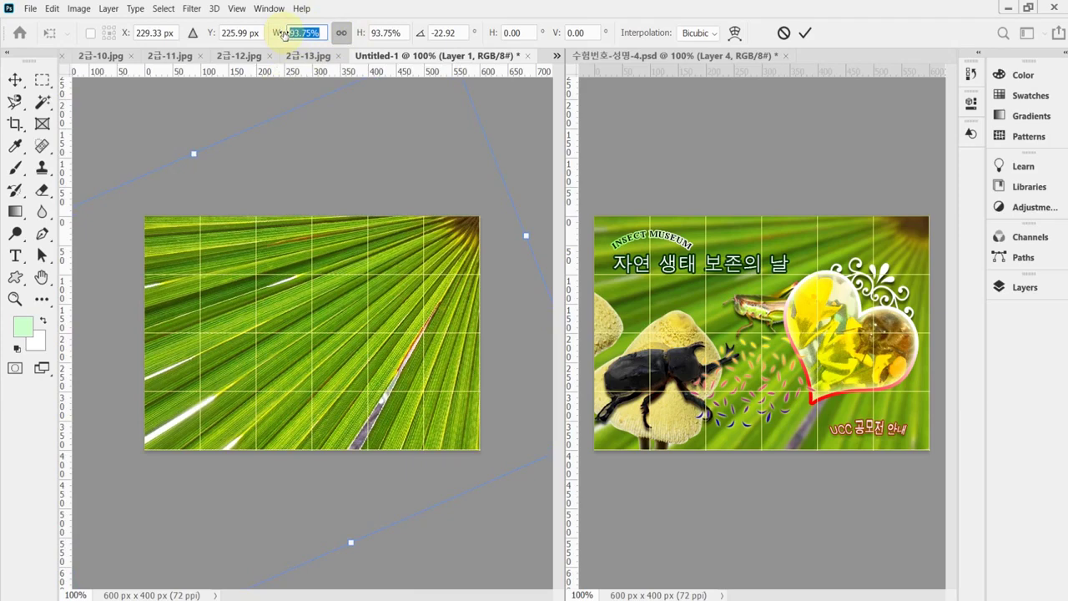
left_click_drag(472, 242, 470, 256)
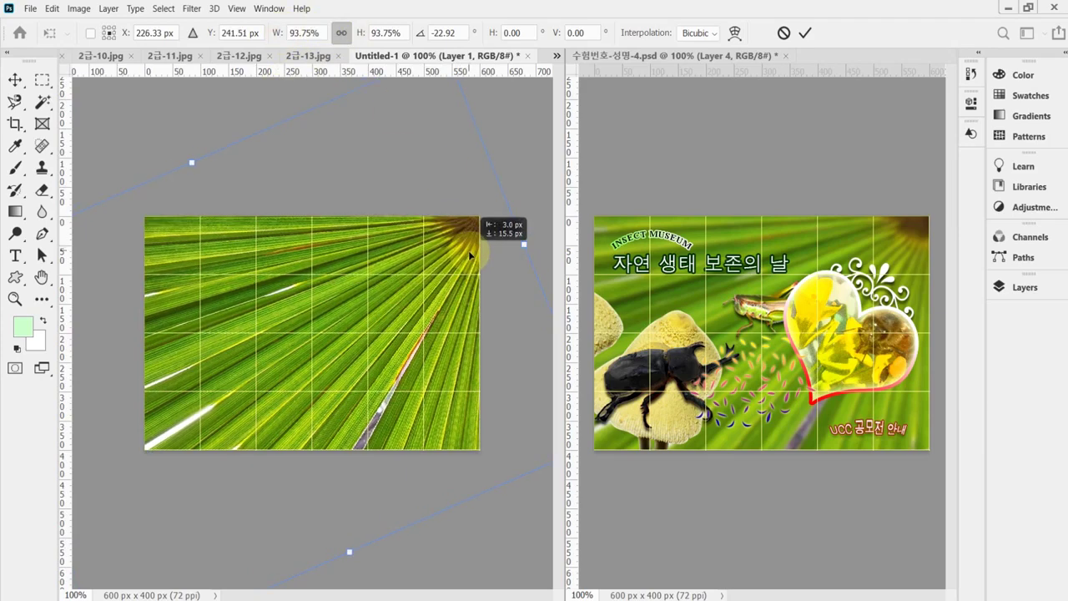
key("Return")
key("w")
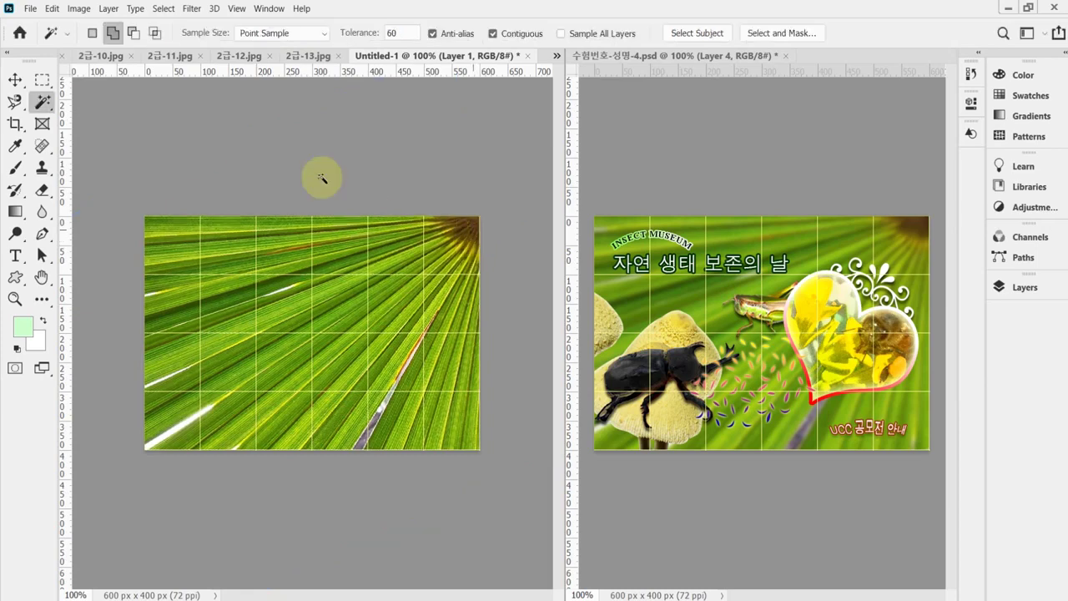
Step: Save the document as 수험번호-성명-4.psd in the 바탕 화면 > 임시파일 folder
key("ctrl+shift+s")
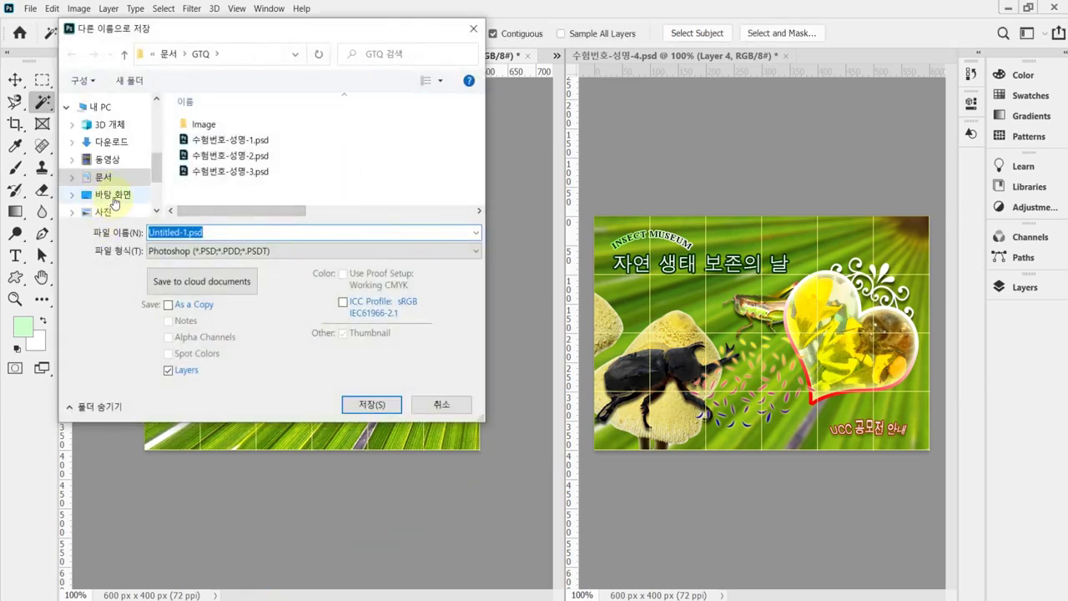
left_click(112, 198)
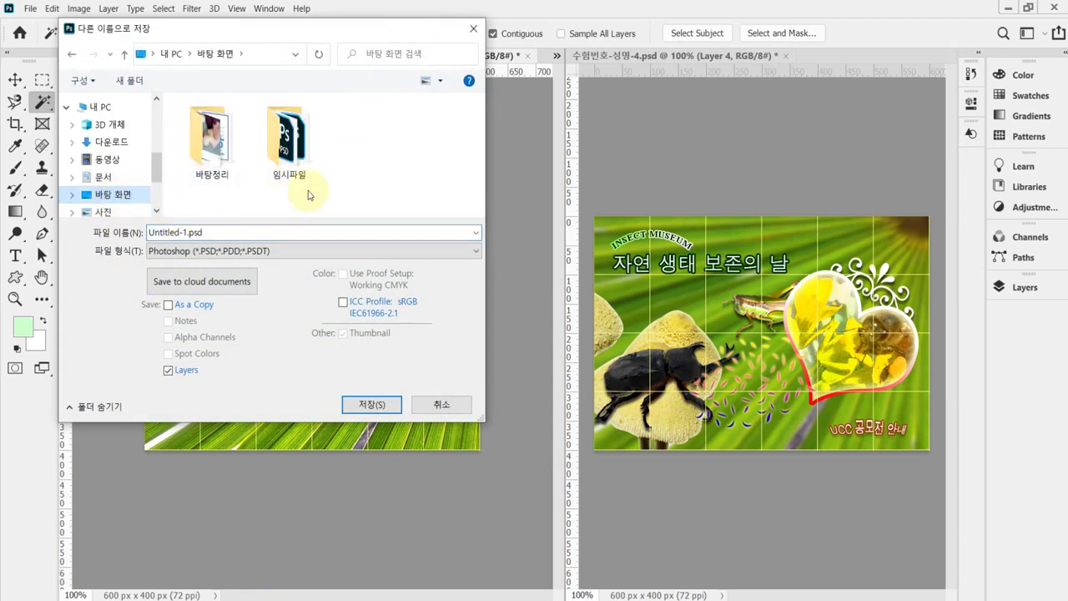
left_click(284, 144)
double_click(283, 143)
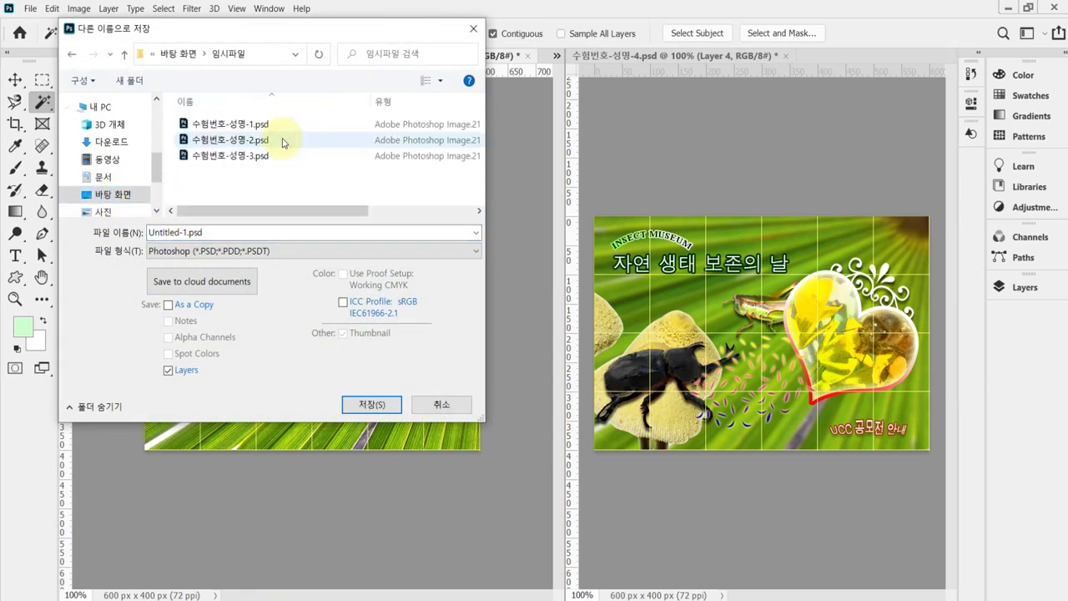
left_click(230, 155)
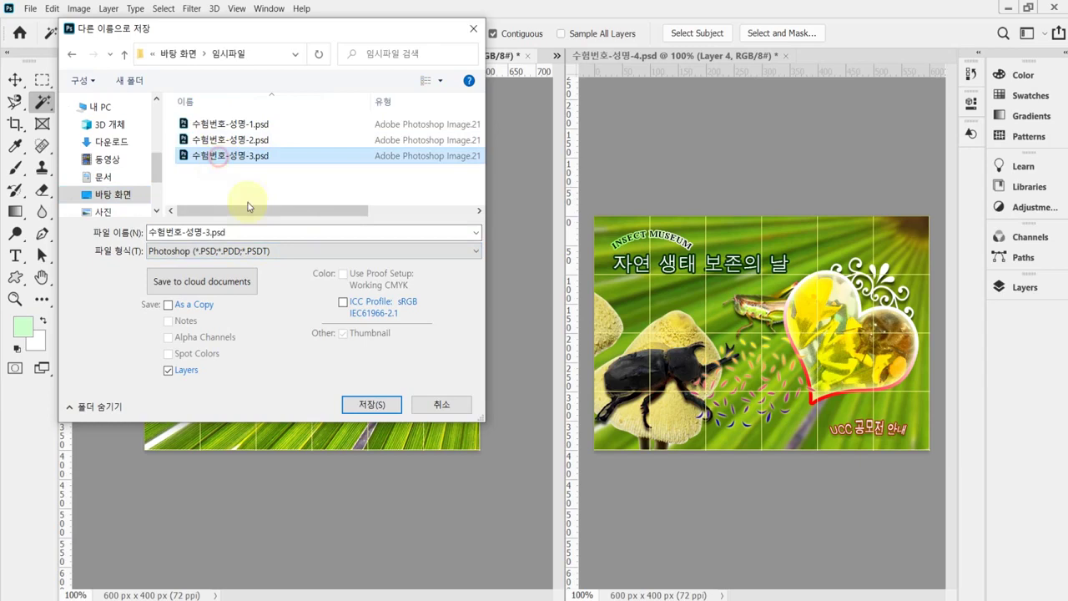
double_click(210, 232)
left_click(205, 232)
left_click_drag(205, 232, 251, 234)
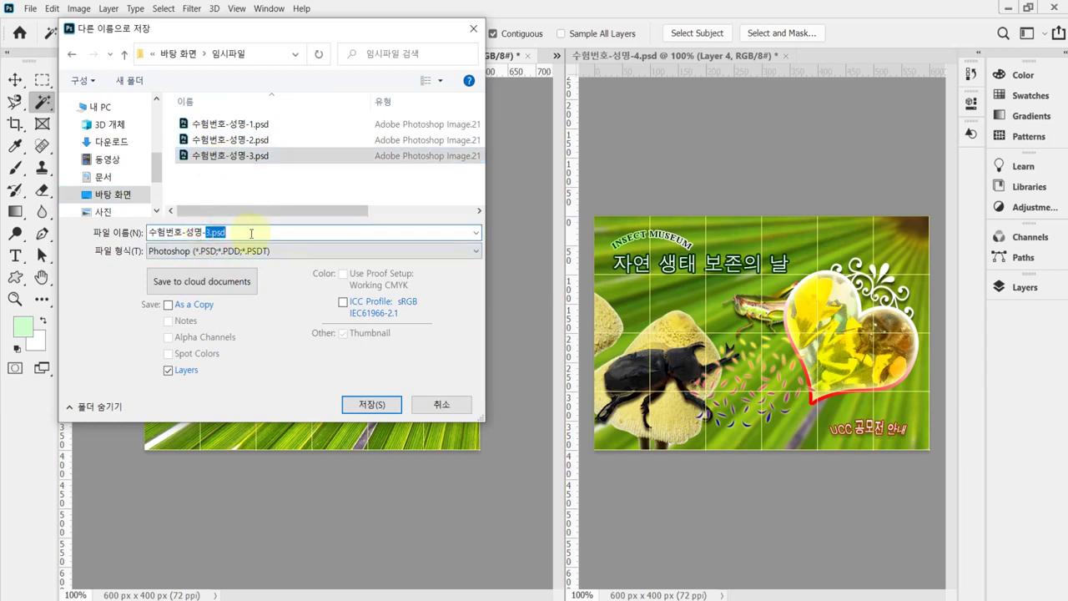
type("4")
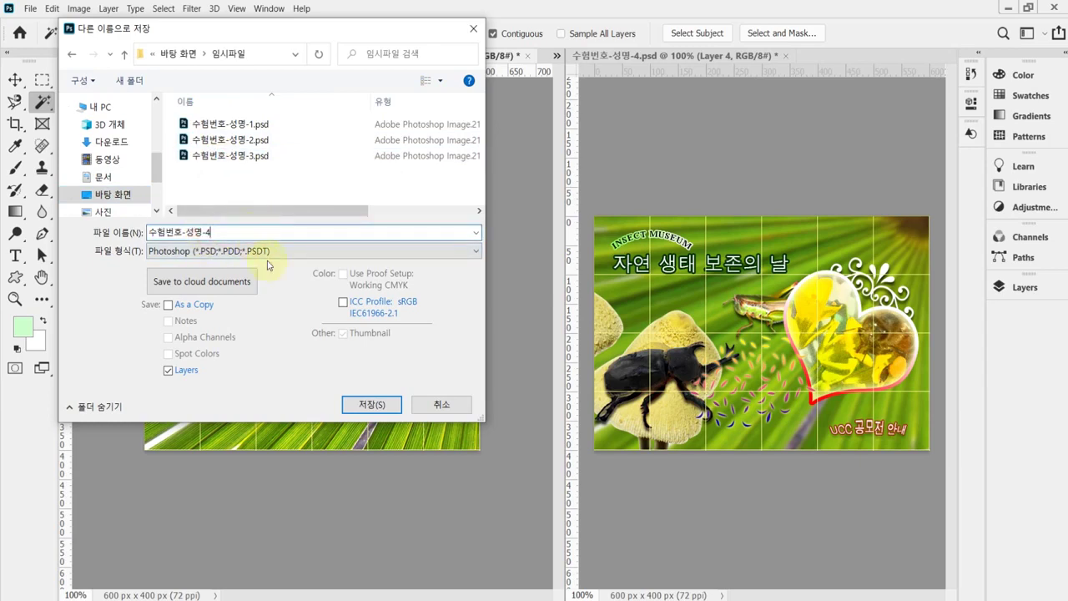
left_click(378, 404)
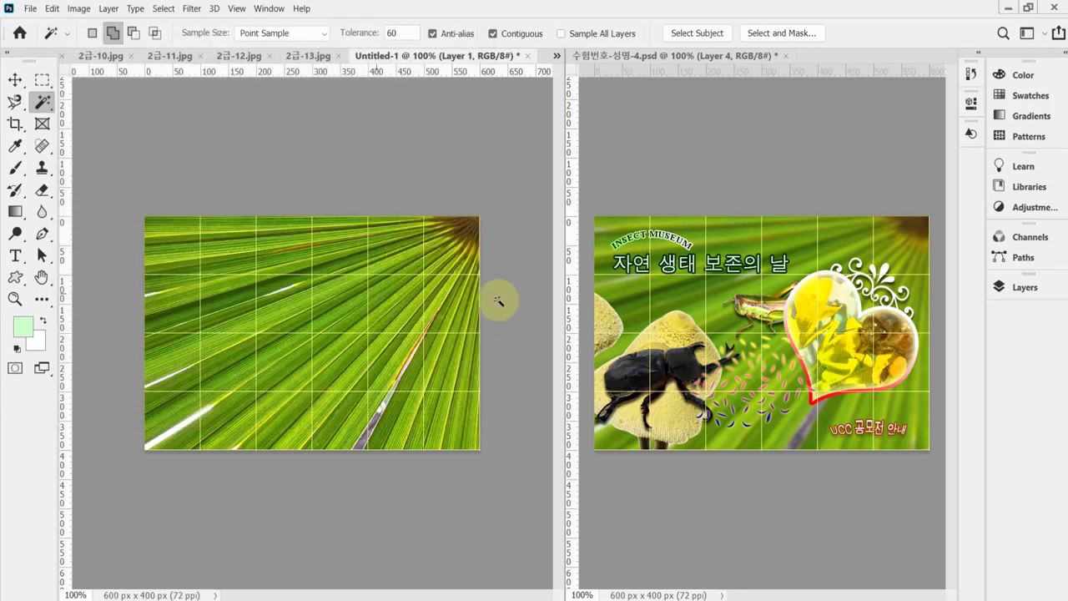
Step: Apply a Gaussian Blur with a 3-pixel radius to the palm leaf background and save the document
left_click(187, 8)
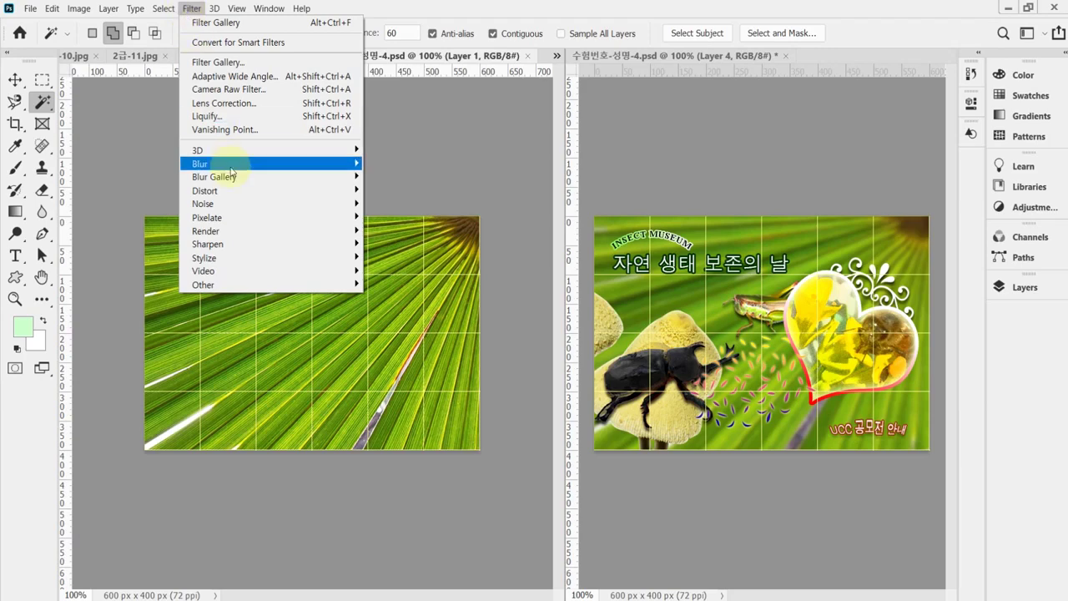
mouse_move(237, 164)
left_click(419, 225)
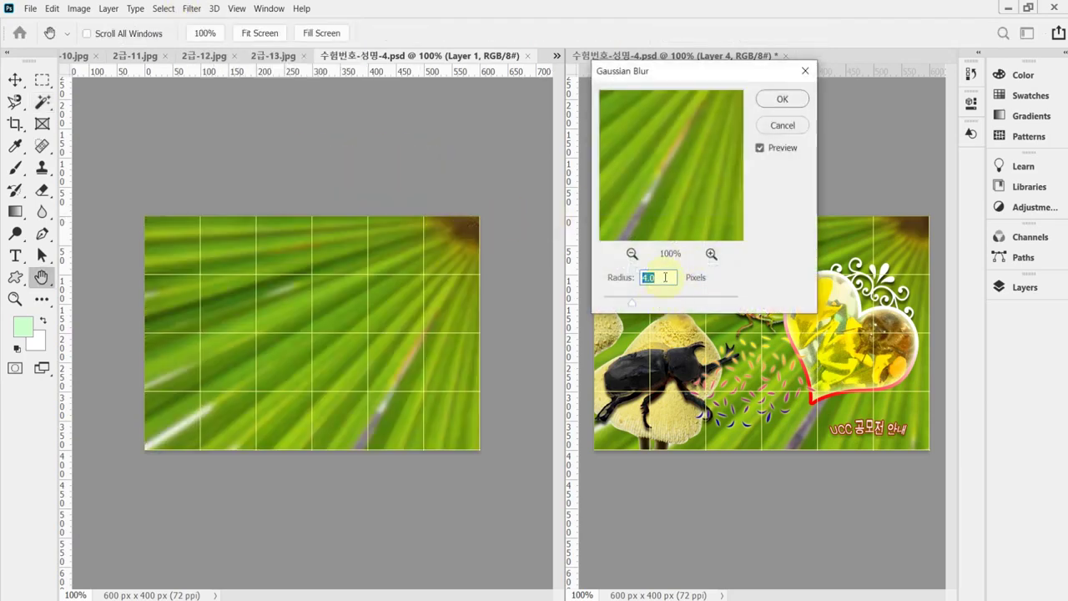
type("3")
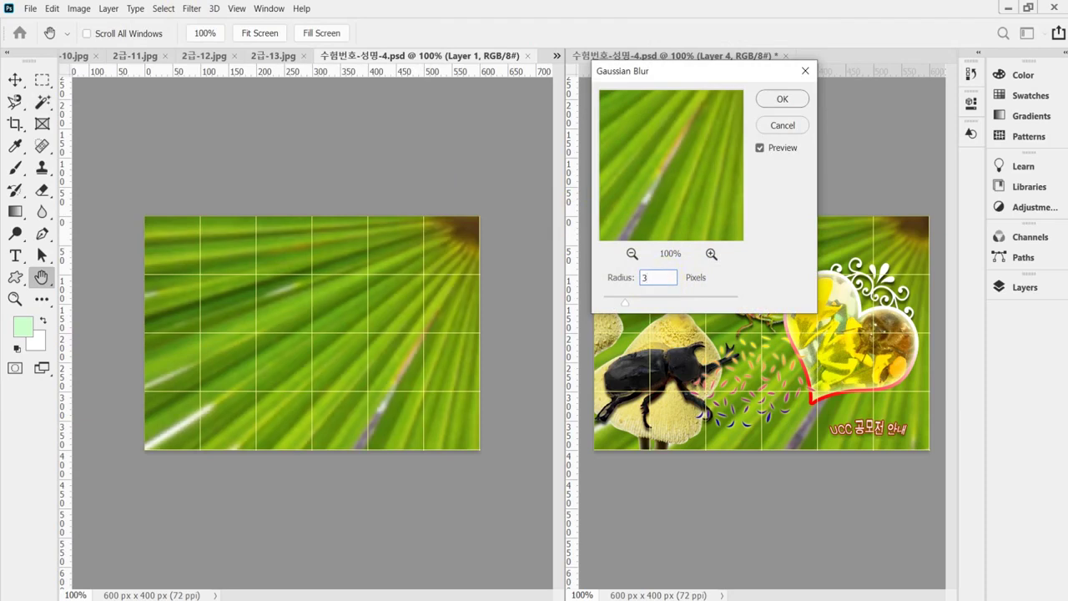
key("Return")
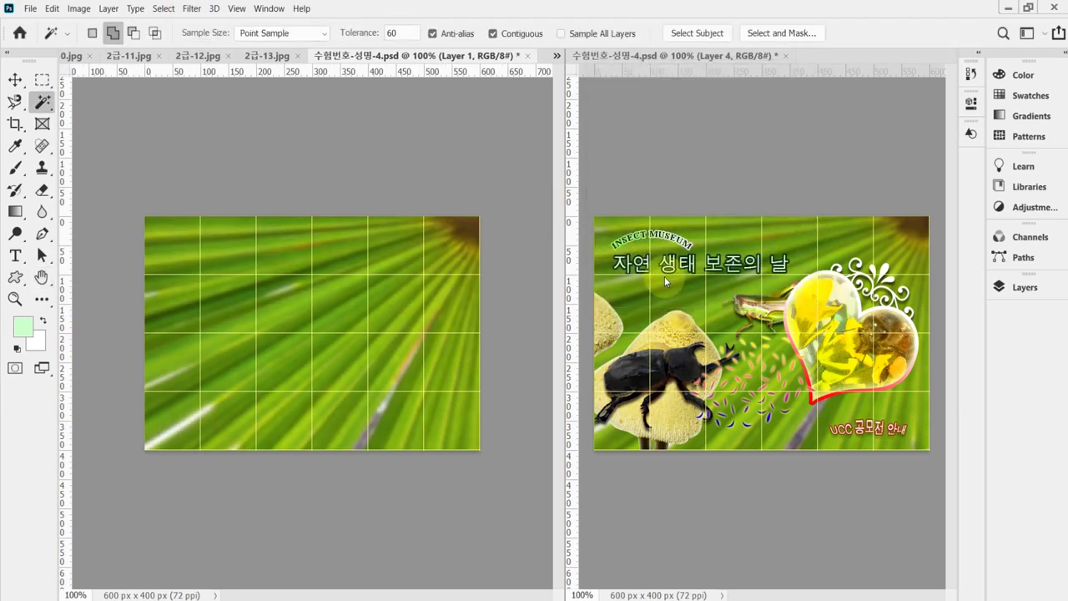
key("ctrl+s")
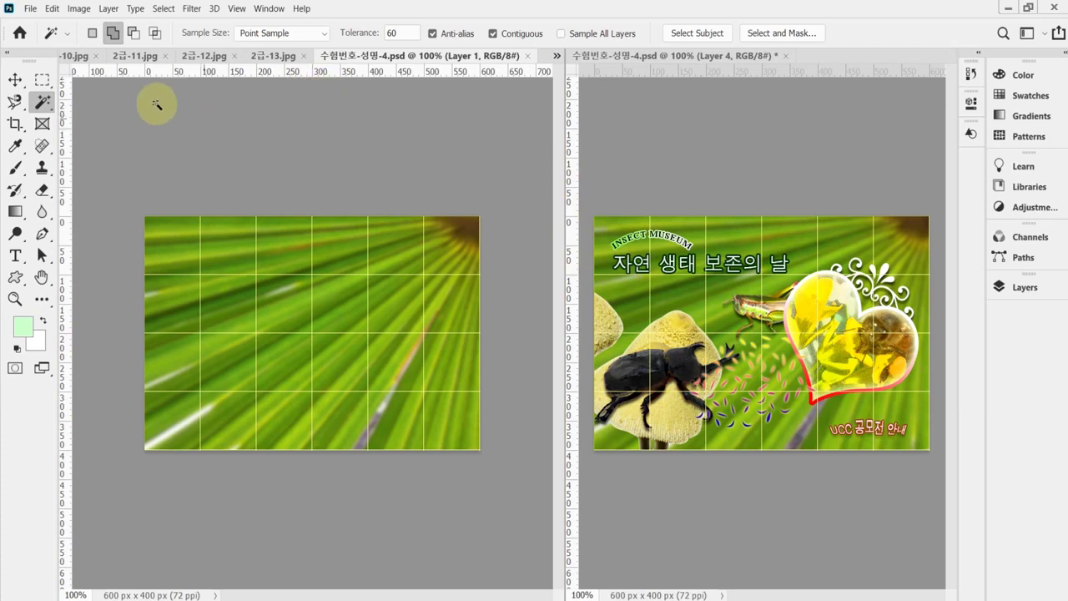
Step: Switch to the mushroom photo 2급-10.jpg and activate the Pen Tool for tracing the mushrooms
left_click(79, 55)
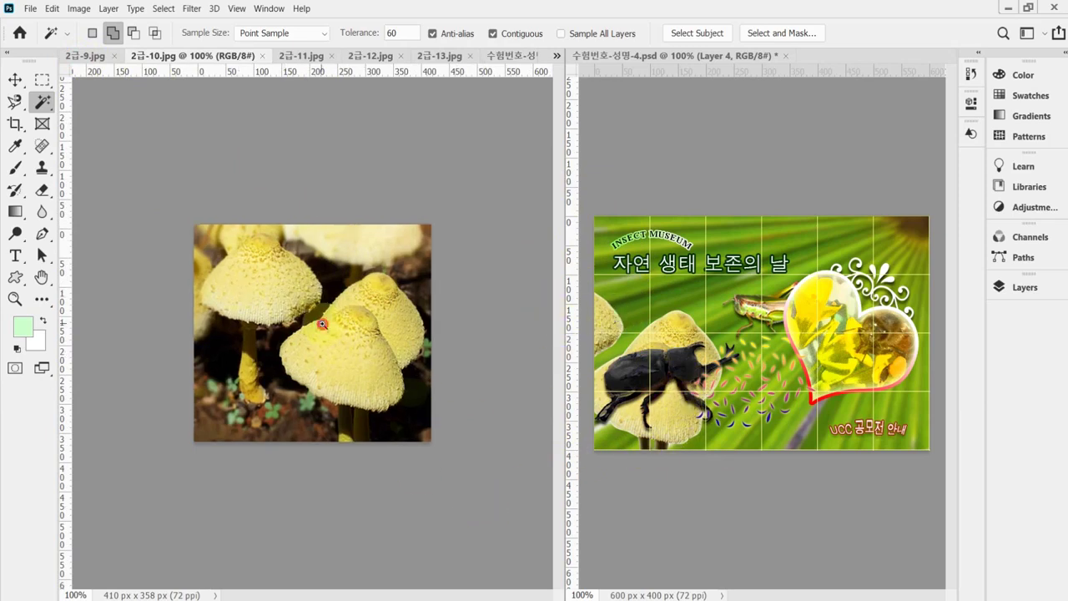
key("ctrl+plus")
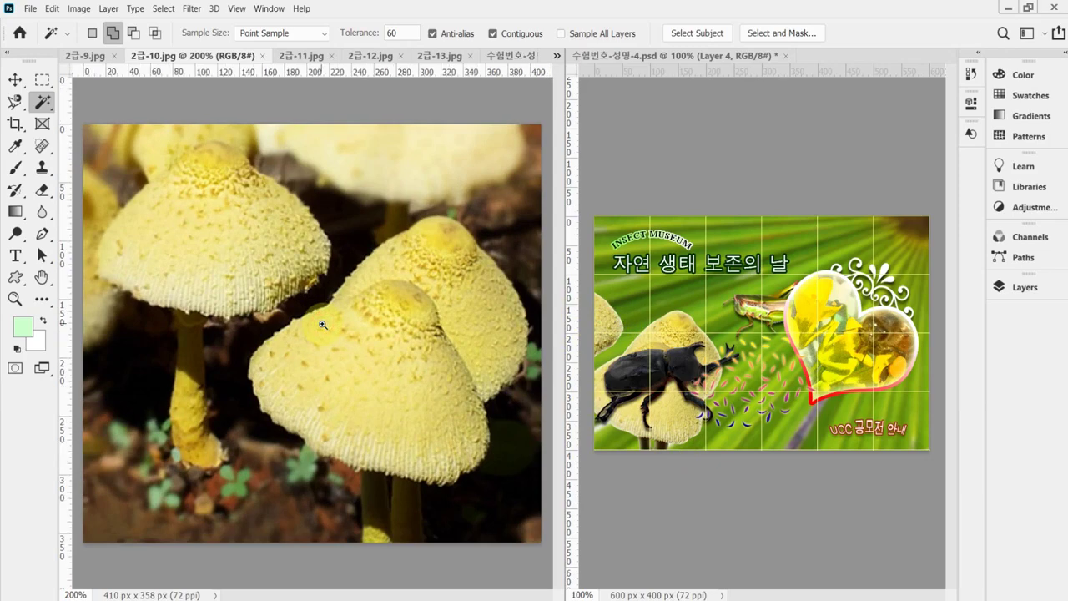
left_click(41, 234)
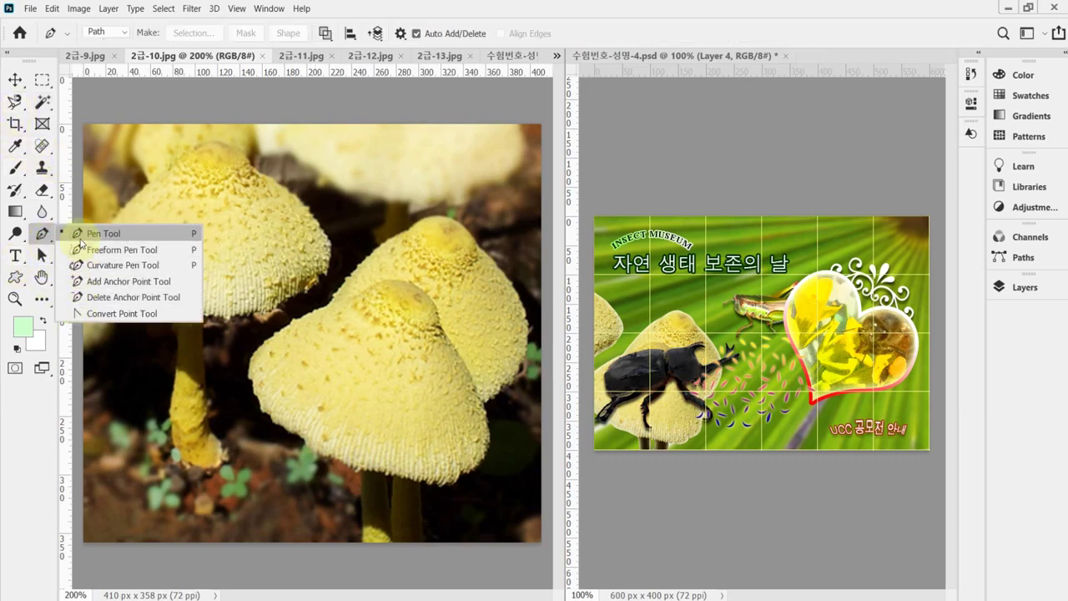
left_click(80, 233)
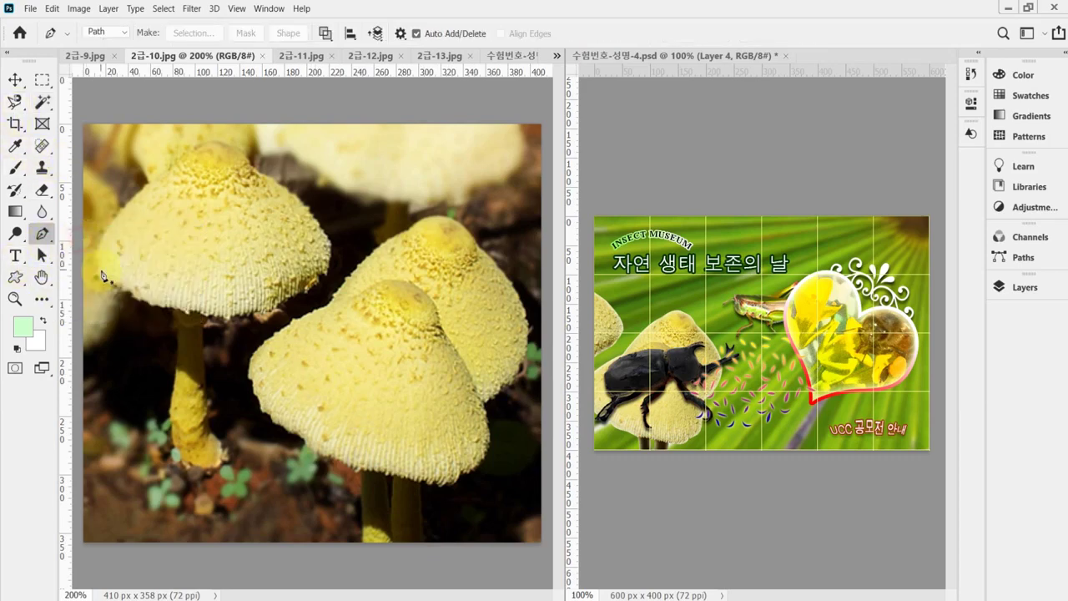
Step: Reset all tools to their default settings, keeping the Pen Tool in Path mode
left_click(51, 35)
right_click(48, 34)
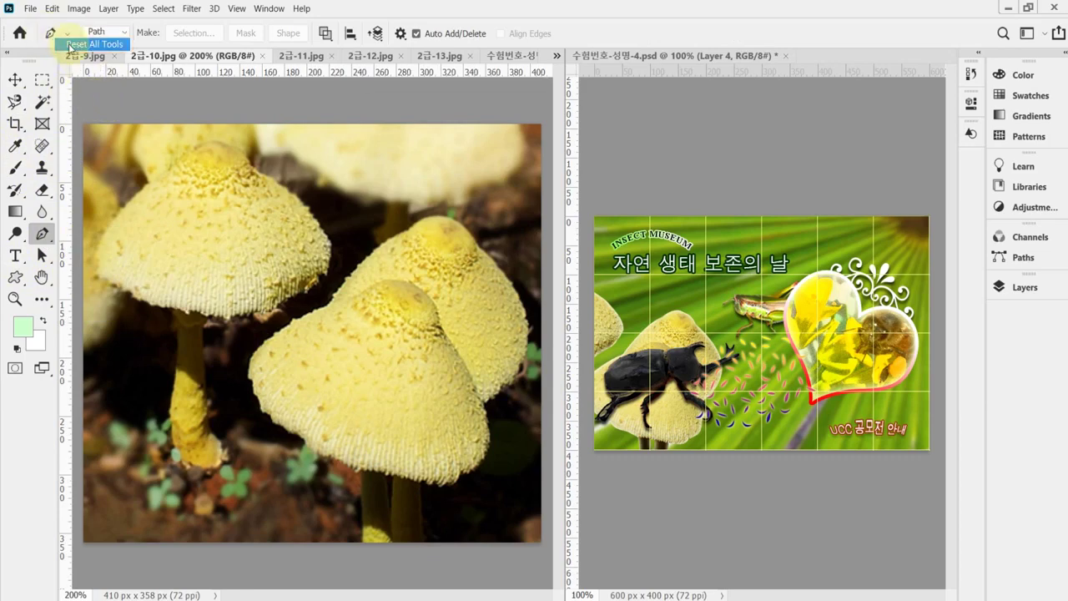
left_click(72, 48)
left_click(426, 169)
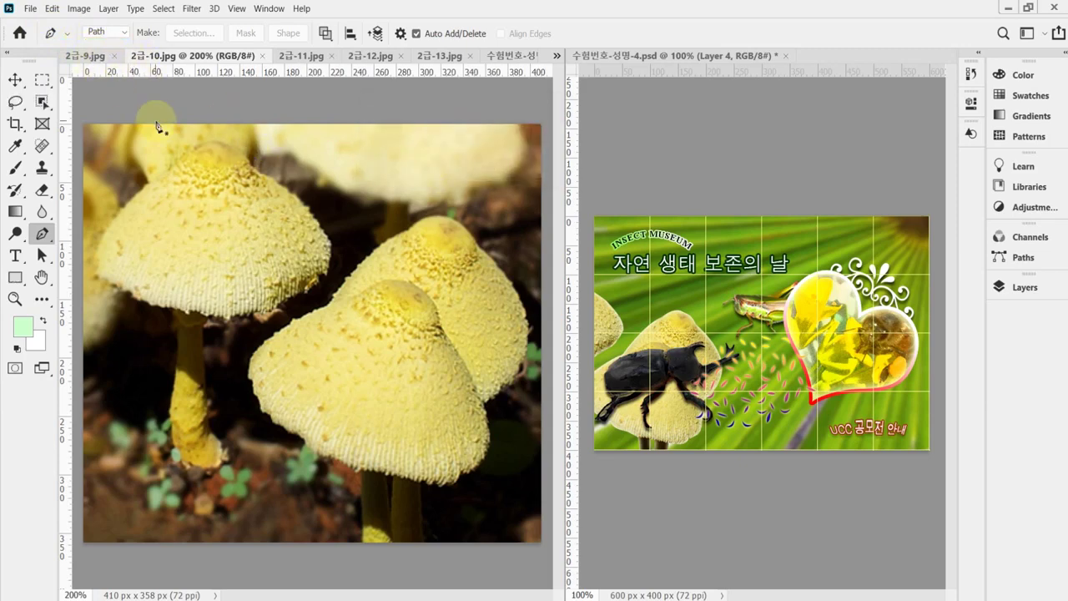
right_click(48, 35)
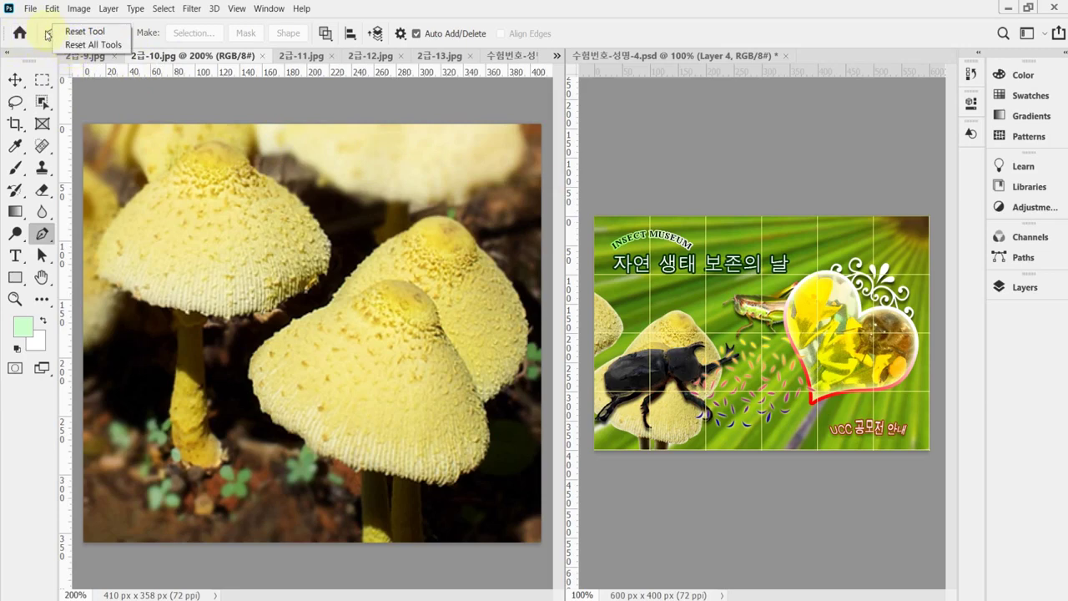
left_click(48, 34)
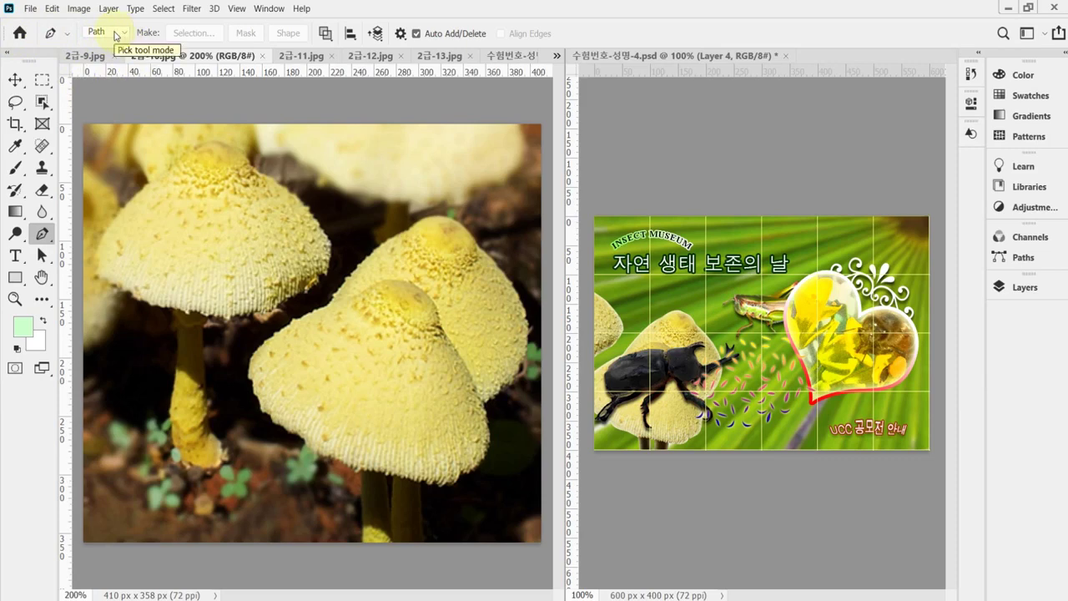
left_click(328, 34)
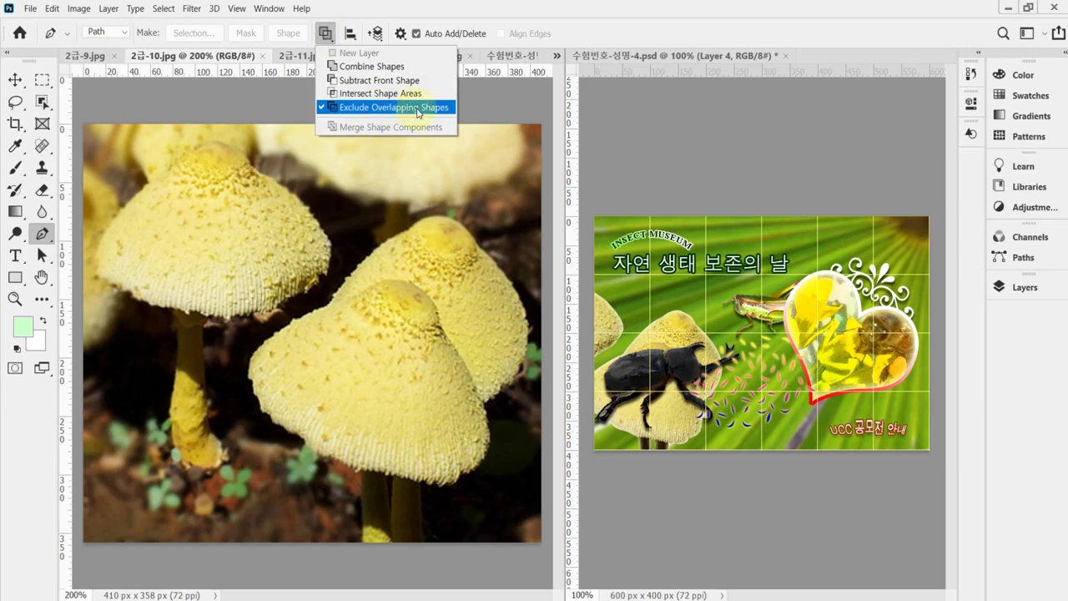
left_click(336, 7)
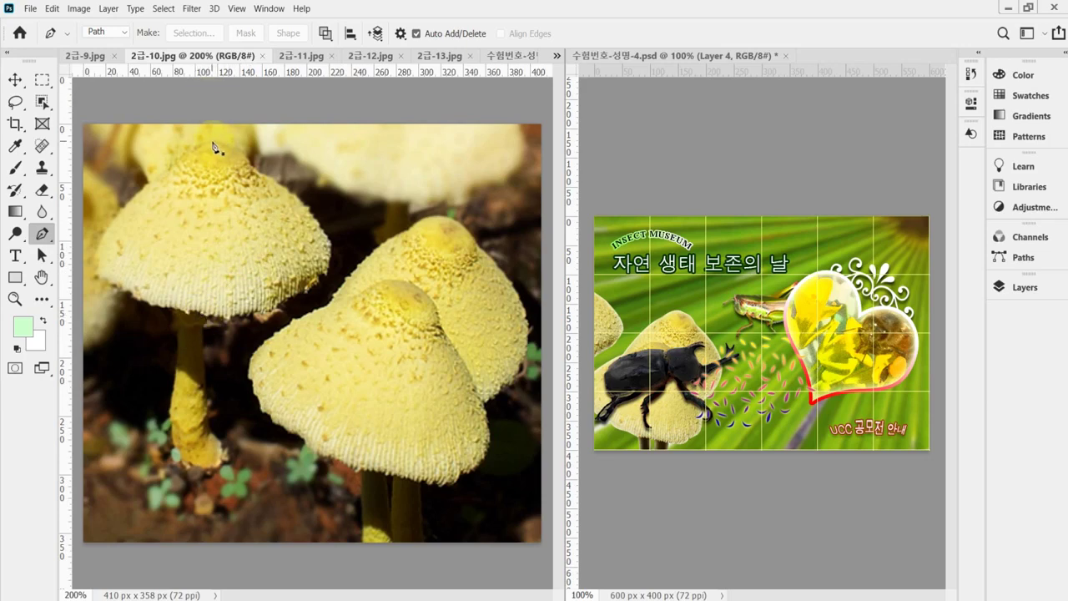
left_click(180, 255)
key("Caps_Lock")
key("Caps_Lock")
left_click(209, 144)
mouse_move(249, 167)
left_mouse_down()
mouse_move(275, 188)
mouse_move(250, 169)
left_mouse_up()
scroll(350, 261, "up", 3)
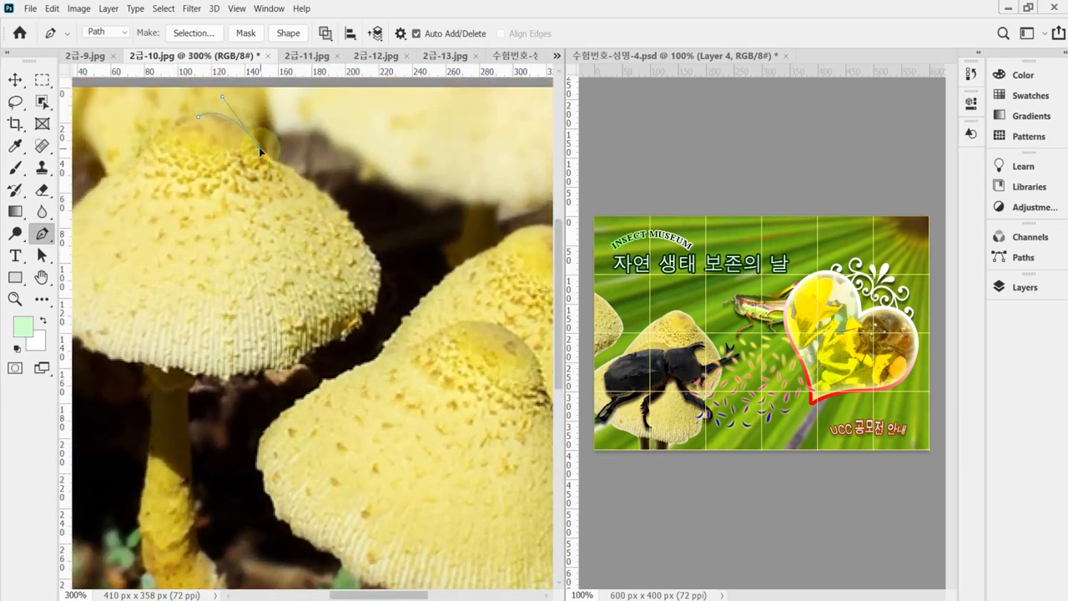
key("Escape")
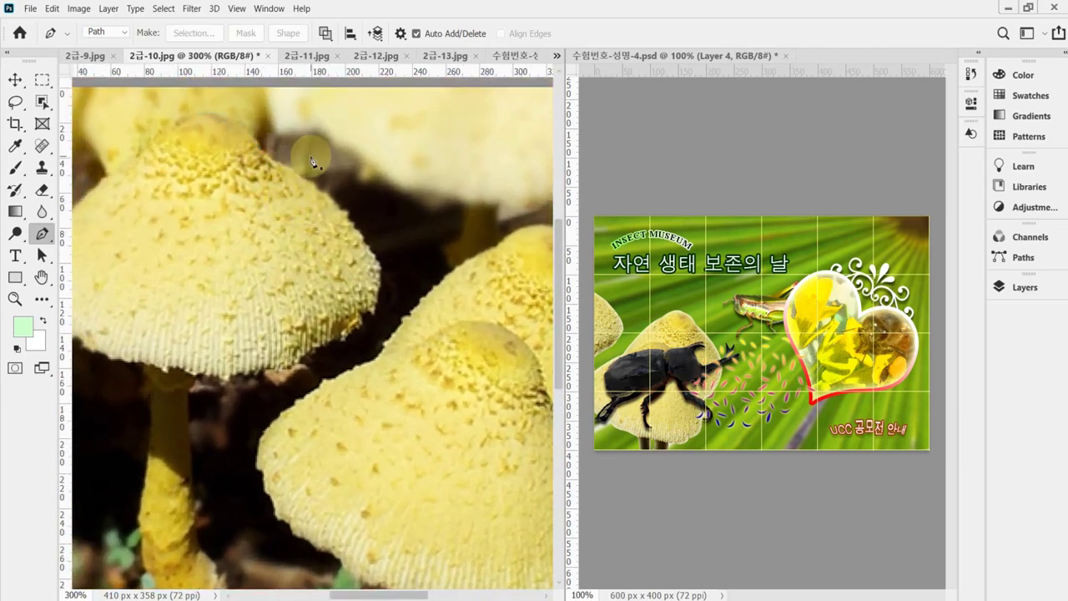
Step: Trace a curved pen path along the left mushroom cap's edge, starting at its tip and following its right slope
left_click(201, 111)
left_click_drag(256, 148, 322, 193)
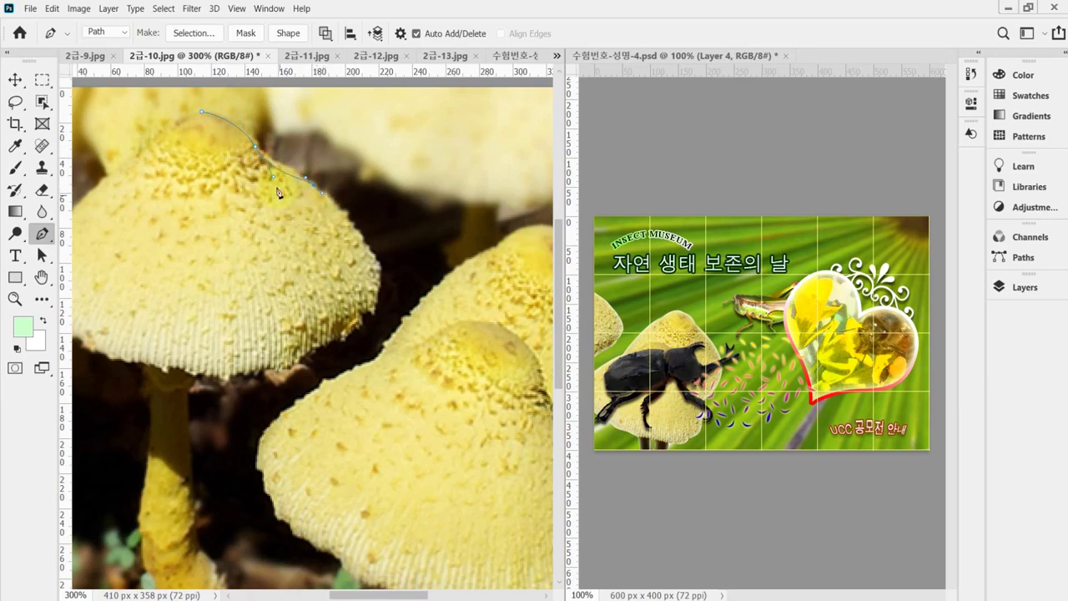
Step: Trace the right half of the standing mushroom's cap with the Pen tool and close the path with a straight vertical edge
left_click(257, 149)
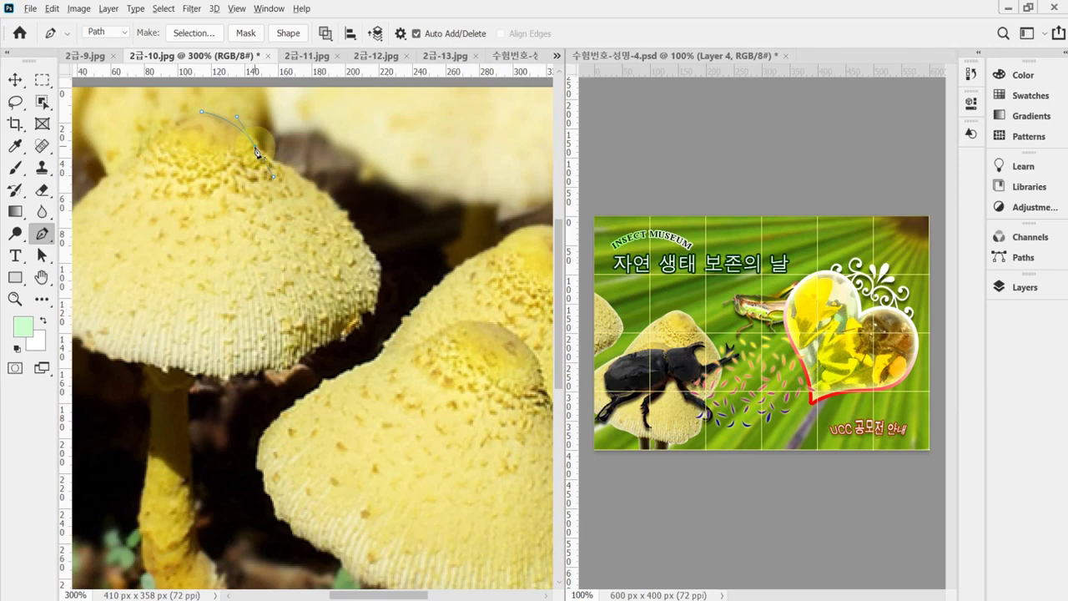
left_click_drag(305, 179, 318, 188)
left_click(381, 271)
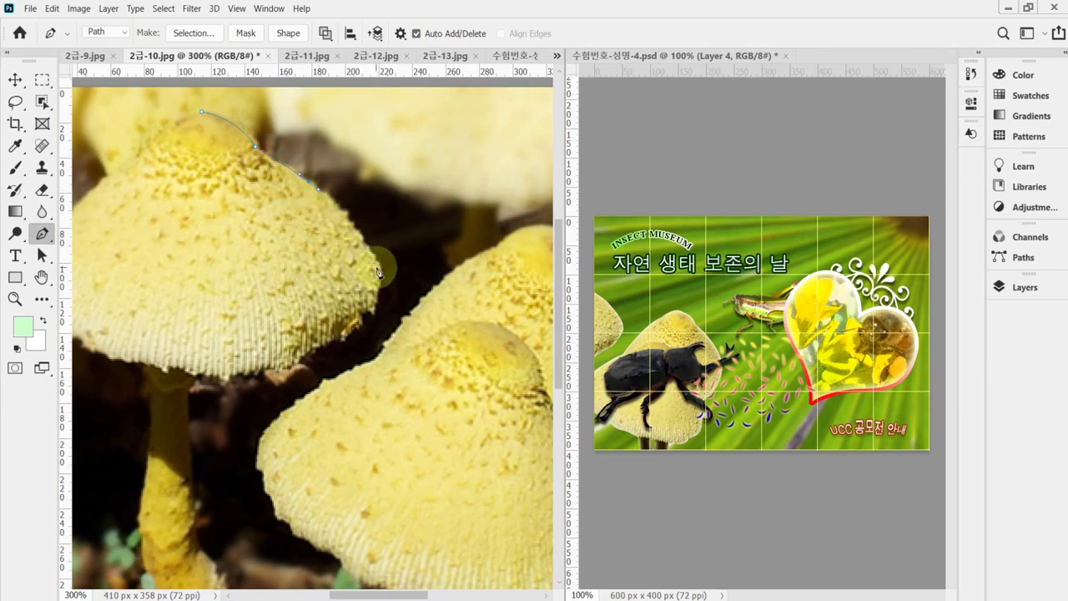
left_click_drag(381, 271, 382, 294)
left_click_drag(362, 314, 353, 323)
left_click_drag(298, 356, 295, 363)
left_click(248, 379)
left_click(191, 375)
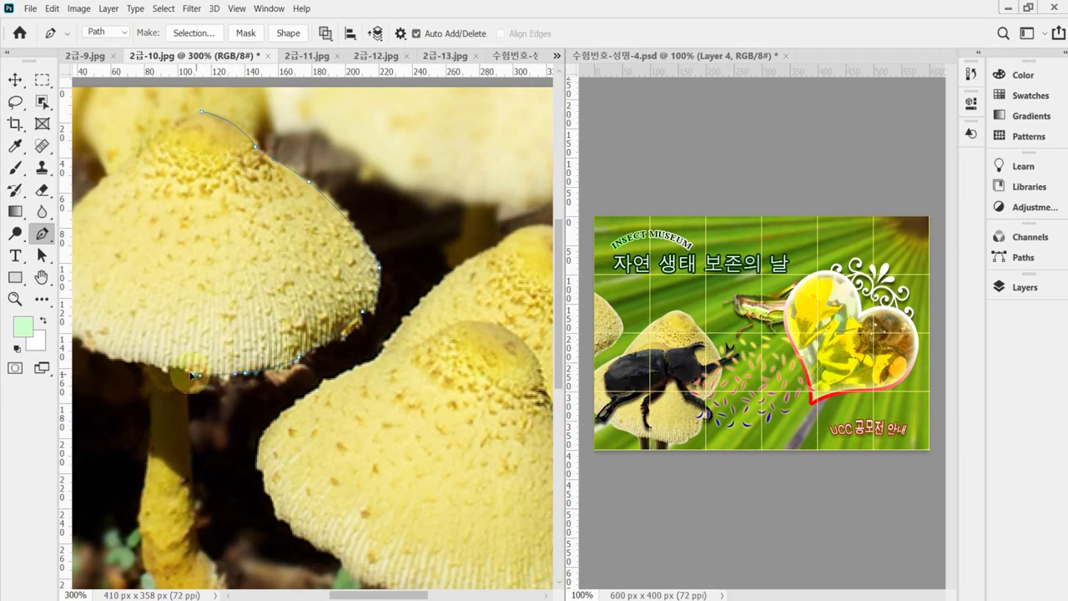
left_click(198, 381)
left_click(202, 115)
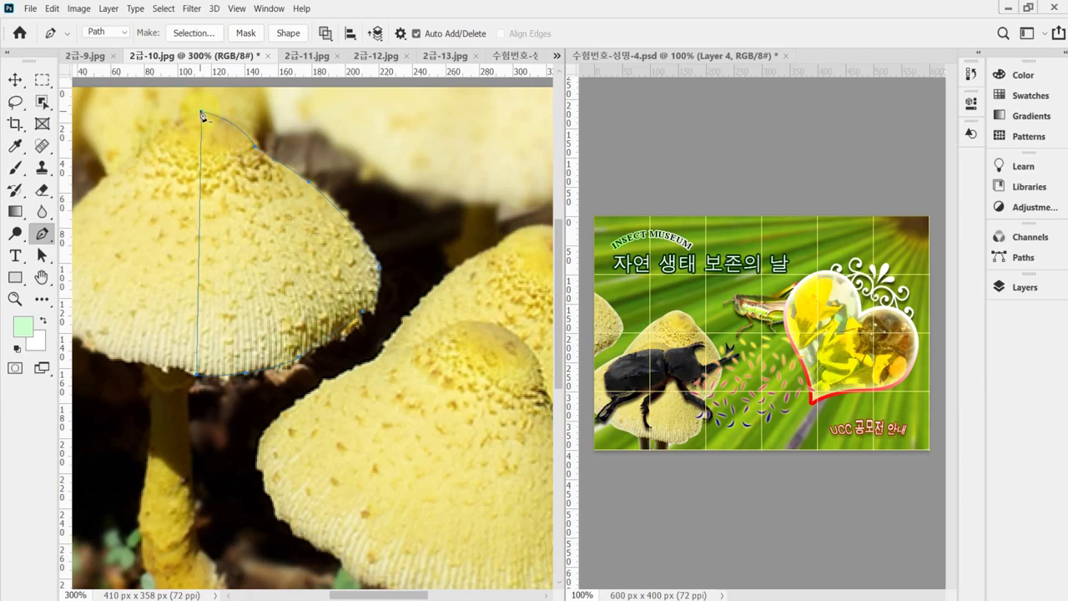
Step: Start a second path at the front mushroom's stem base and trace up the stem and along the cap's lower-left rim
left_click_drag(367, 317, 307, 280)
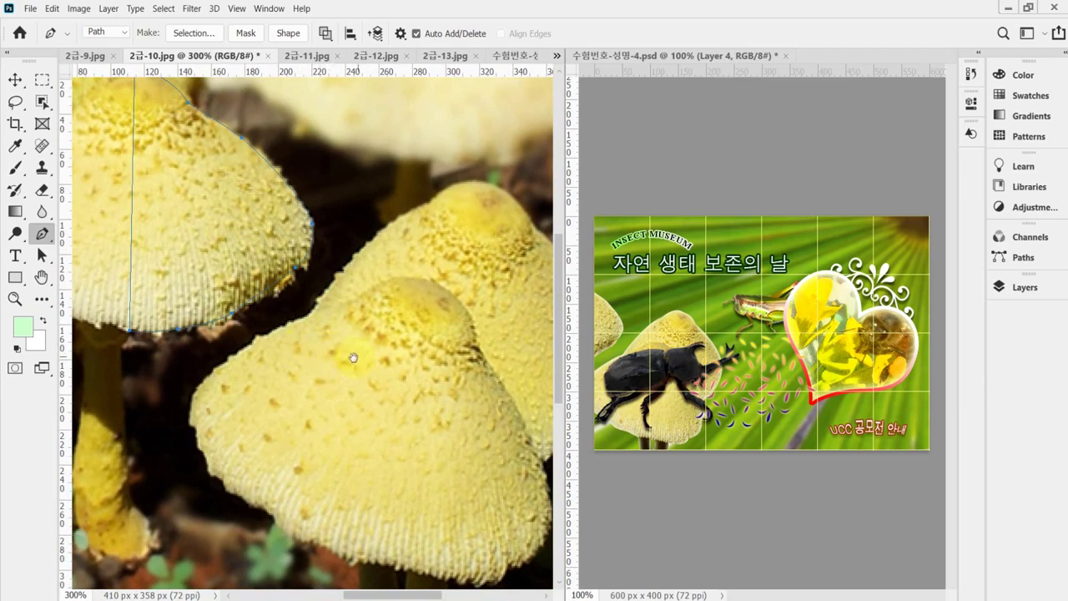
left_click_drag(347, 359, 279, 269)
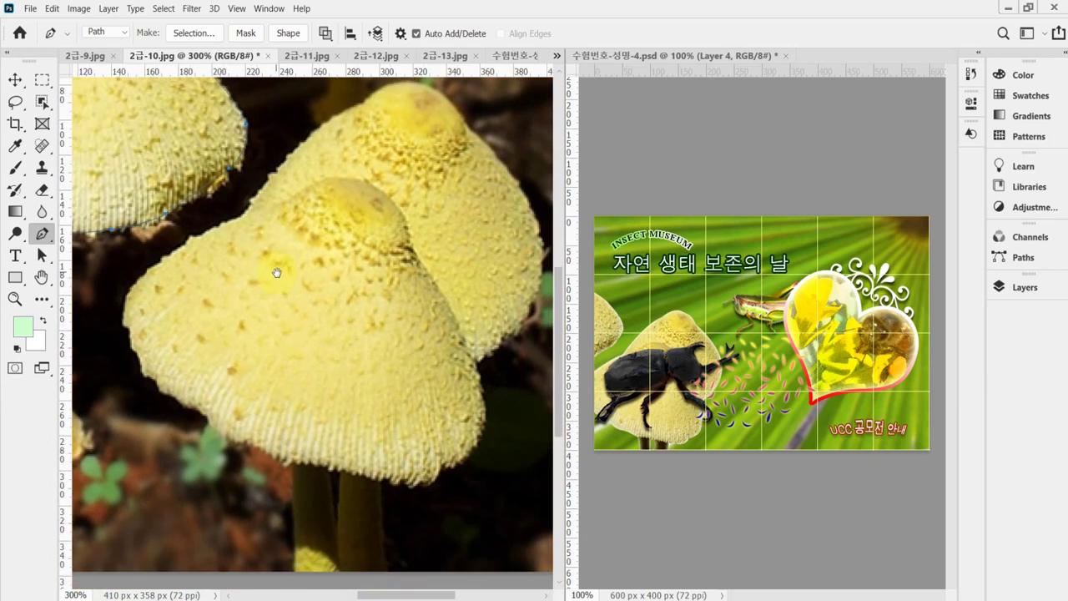
left_click(292, 573)
left_click(291, 472)
mouse_move(292, 472)
left_mouse_down()
mouse_move(284, 442)
mouse_move(304, 484)
left_mouse_up()
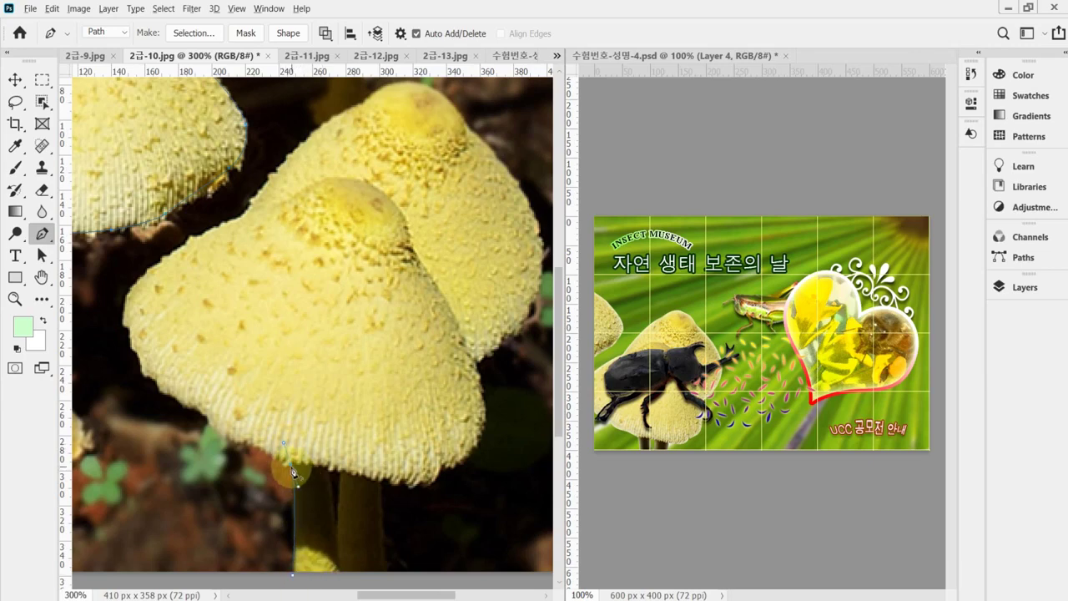
left_click(292, 464)
left_click(244, 443)
left_click(207, 416)
left_click(183, 405)
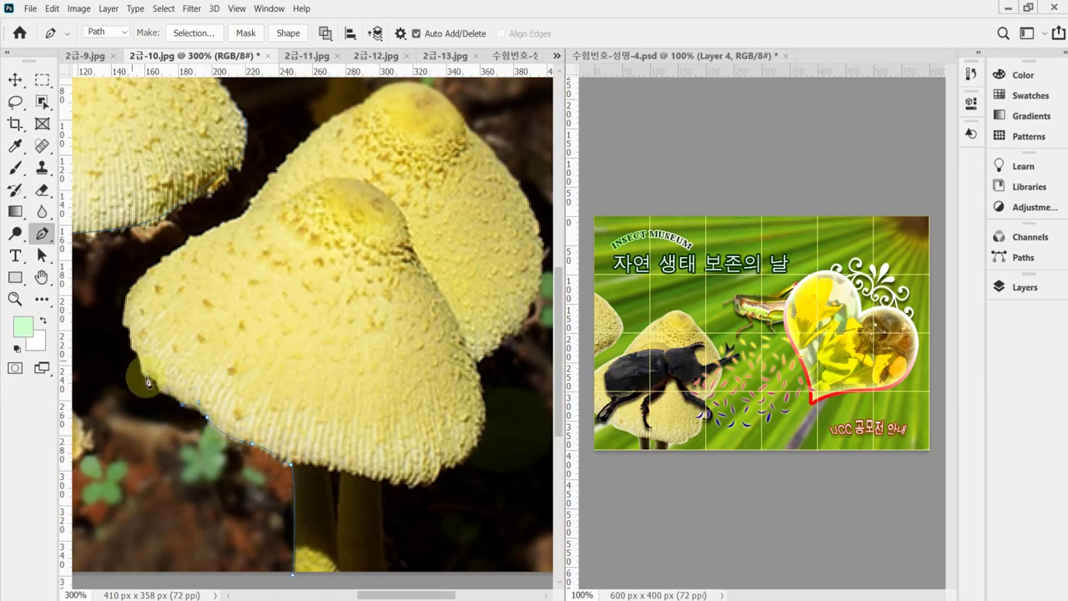
Step: Continue the path around the front cap's left tip and up its slope to where it meets the rear cap
left_click(131, 342)
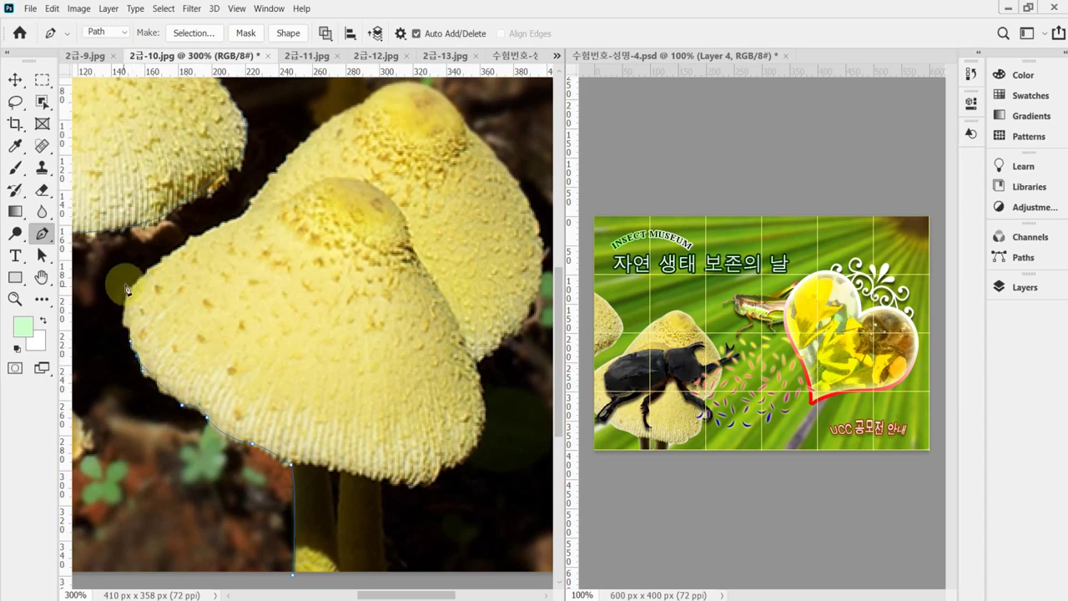
left_click(124, 306)
left_click(139, 277)
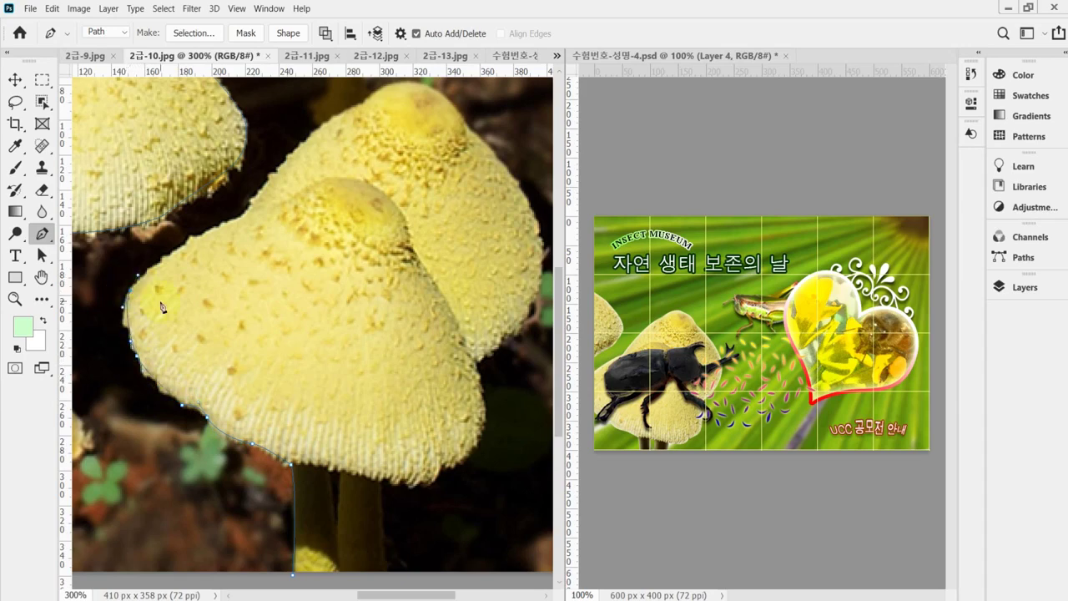
left_click(247, 213)
left_click(281, 205)
left_click_drag(276, 261, 286, 310)
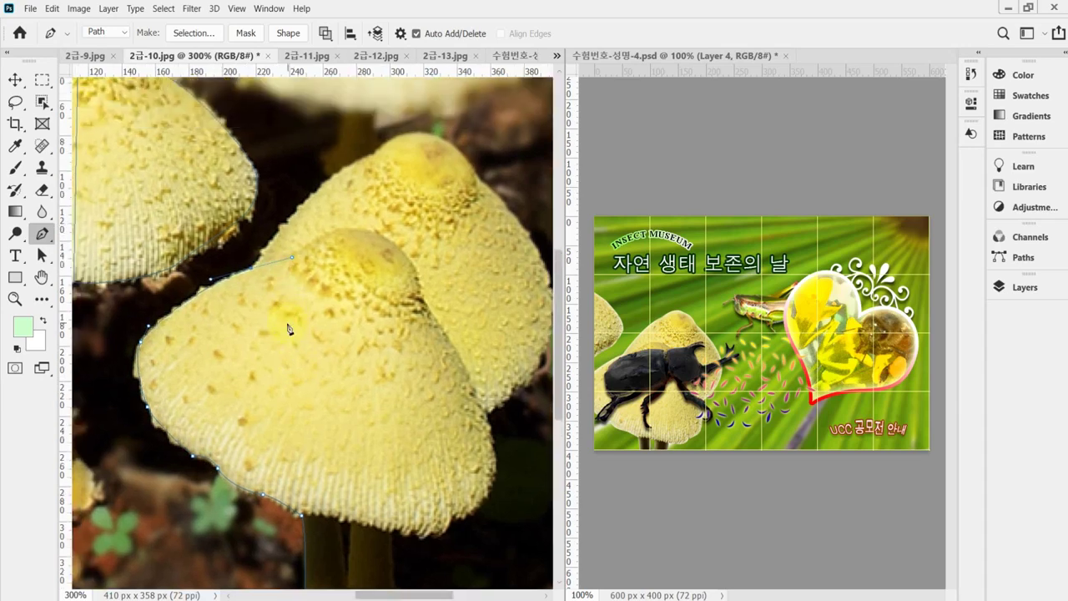
left_click(248, 266)
left_click(254, 271, "alt")
Step: Trace the rear mushroom's left slope and rounded crown, removing curve handles where the outline changes direction
left_click(370, 159)
left_click_drag(375, 161, 425, 137)
left_click(374, 160, "alt")
scroll(417, 146, "right", 3)
left_click_drag(385, 150, 397, 169)
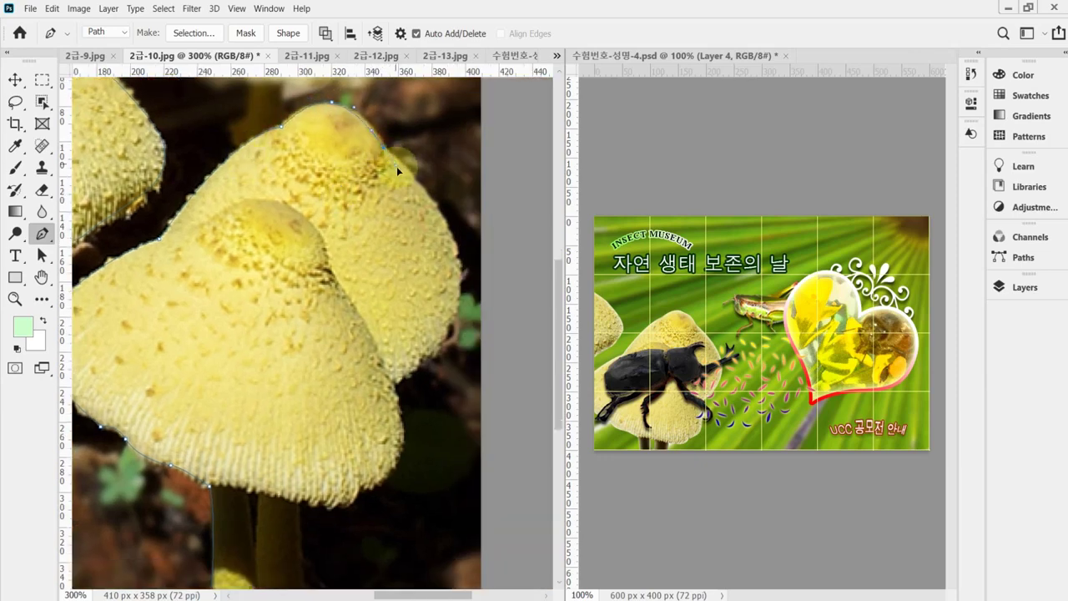
left_click(384, 148, "alt")
Step: Trace the rear cap's right side down to its junction with the front cap
left_click_drag(441, 209, 459, 250)
left_click_drag(452, 321, 438, 363)
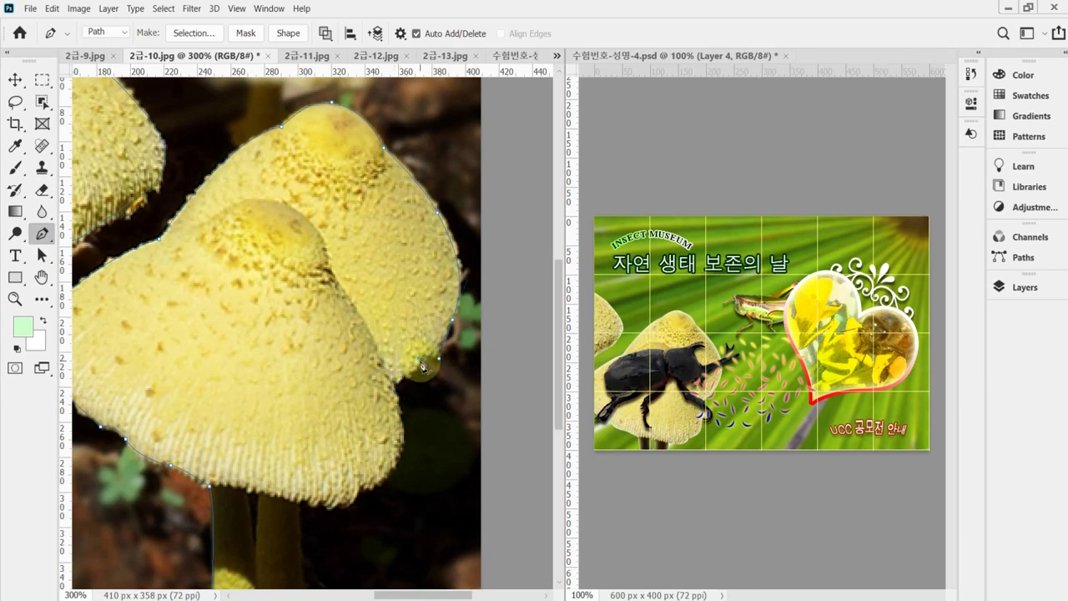
left_click(407, 379)
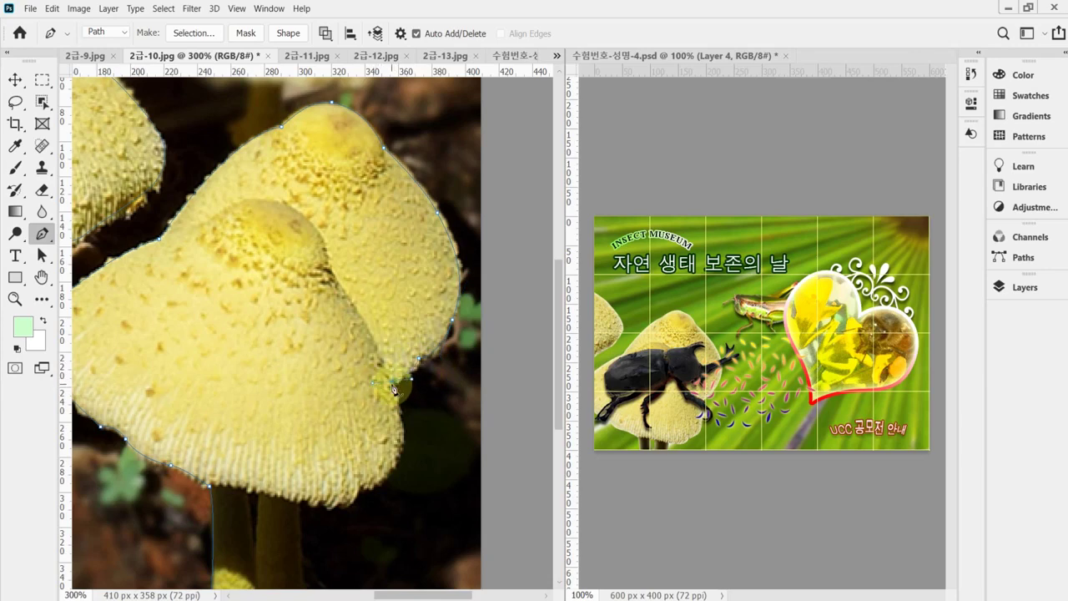
scroll(392, 392, "down", 1)
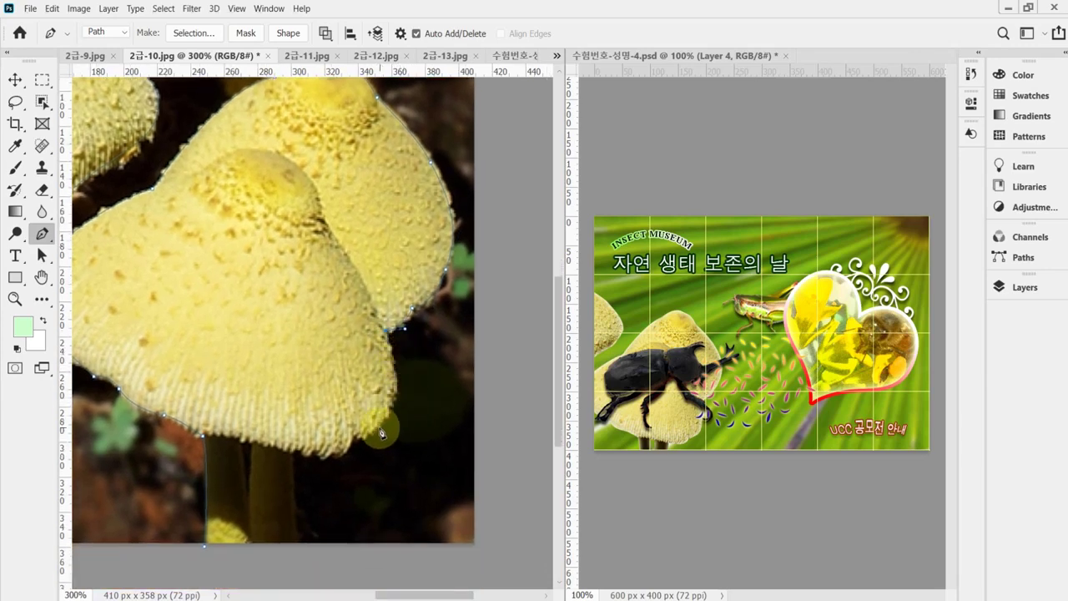
Step: Trace the front cap's lower-right rim and the right stem down to the image's bottom edge, and close the path
left_click_drag(380, 429, 363, 447)
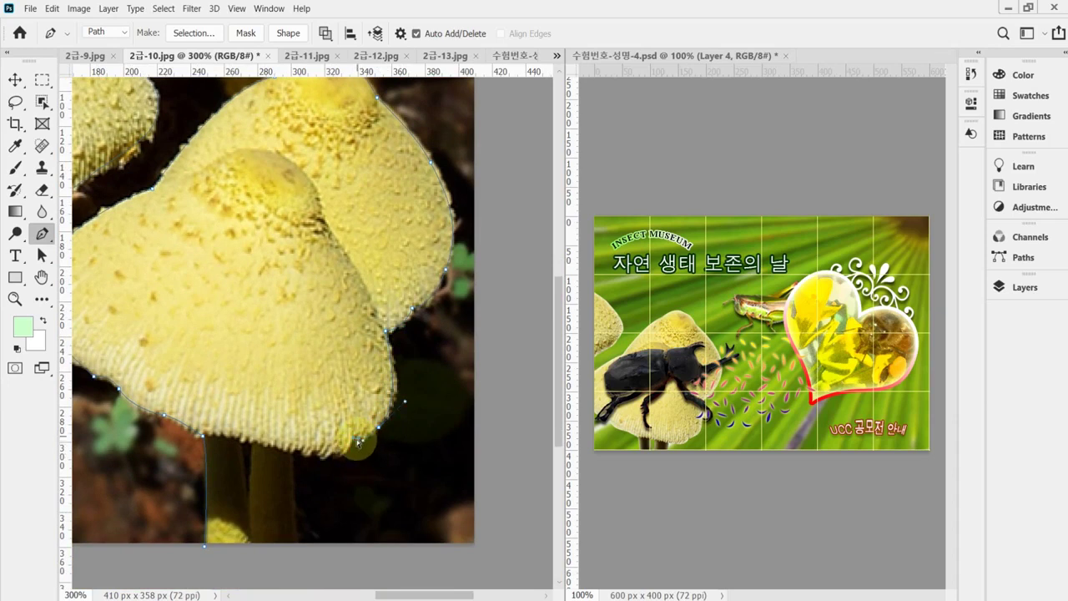
left_click(357, 439)
left_click(356, 442)
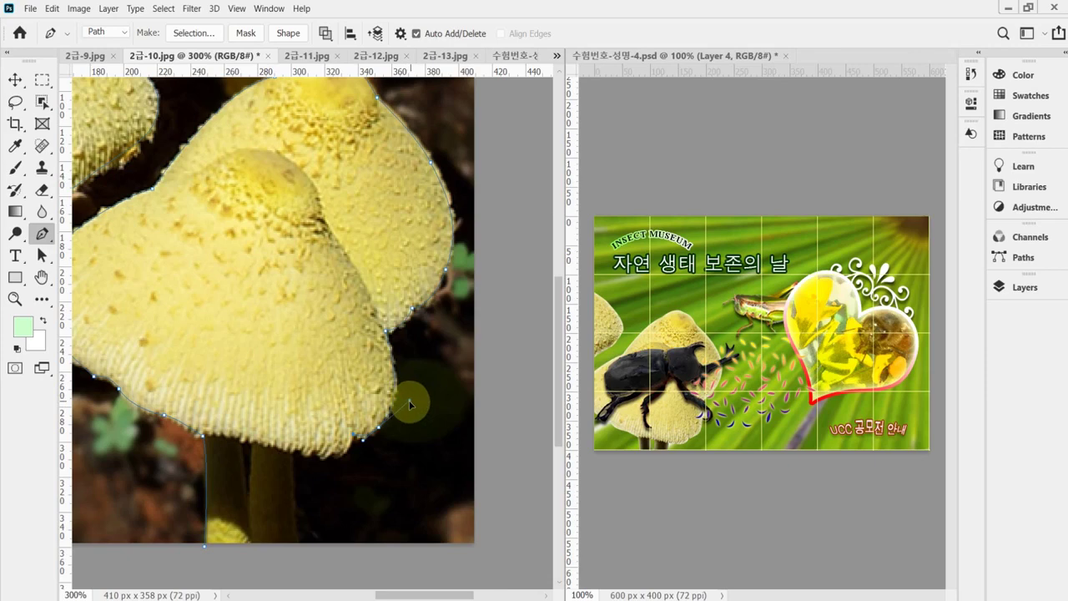
left_click(334, 458)
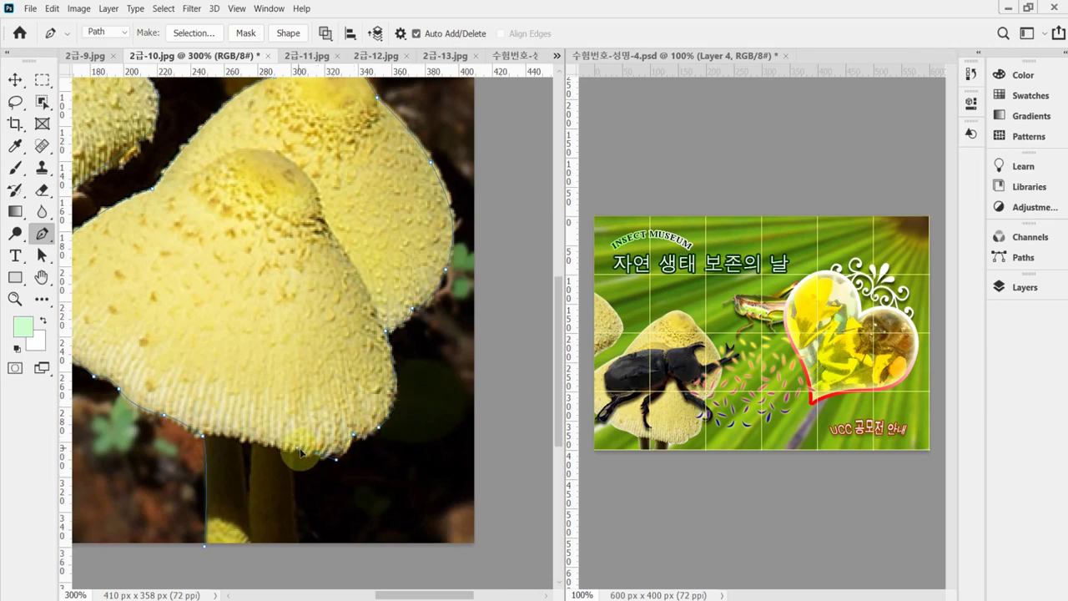
left_click(296, 448)
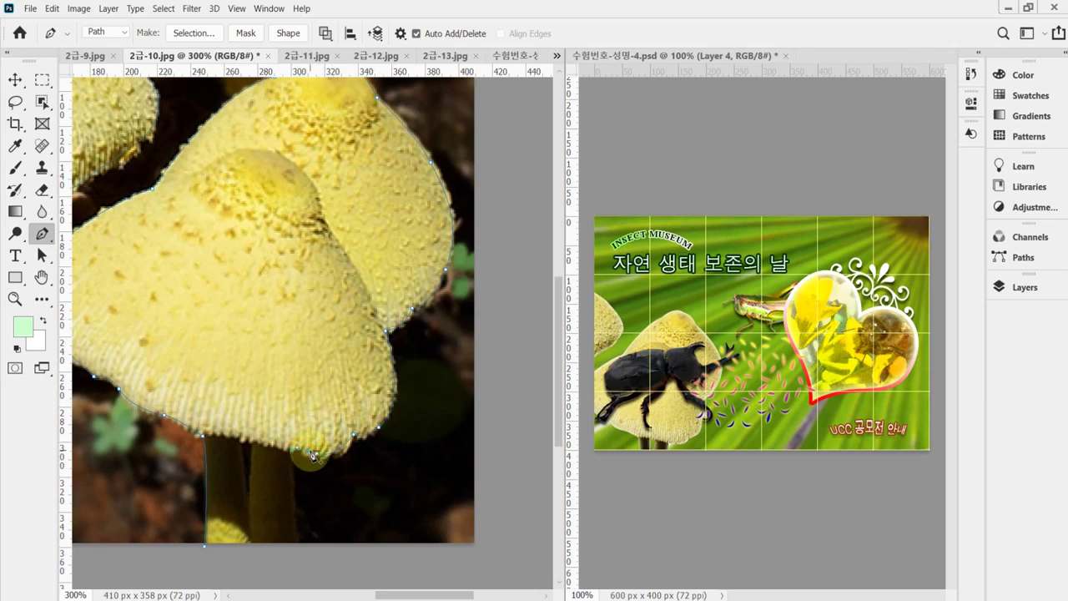
left_click(290, 536)
left_click(294, 544)
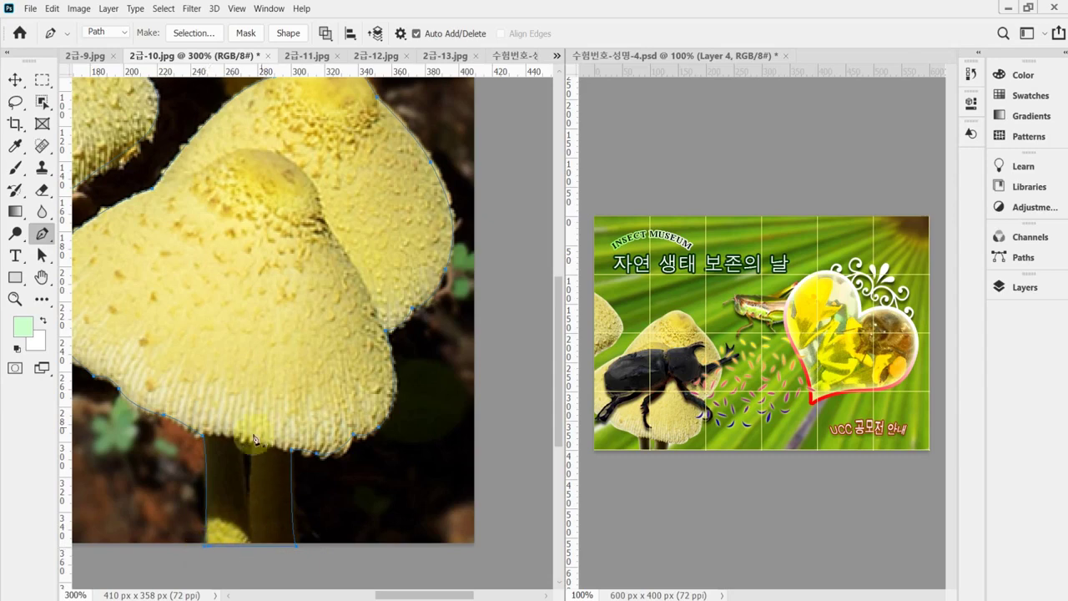
Step: Draw a narrow closed path around the dark gap between the two stems to cut it out of the mushroom shape
left_click(250, 543)
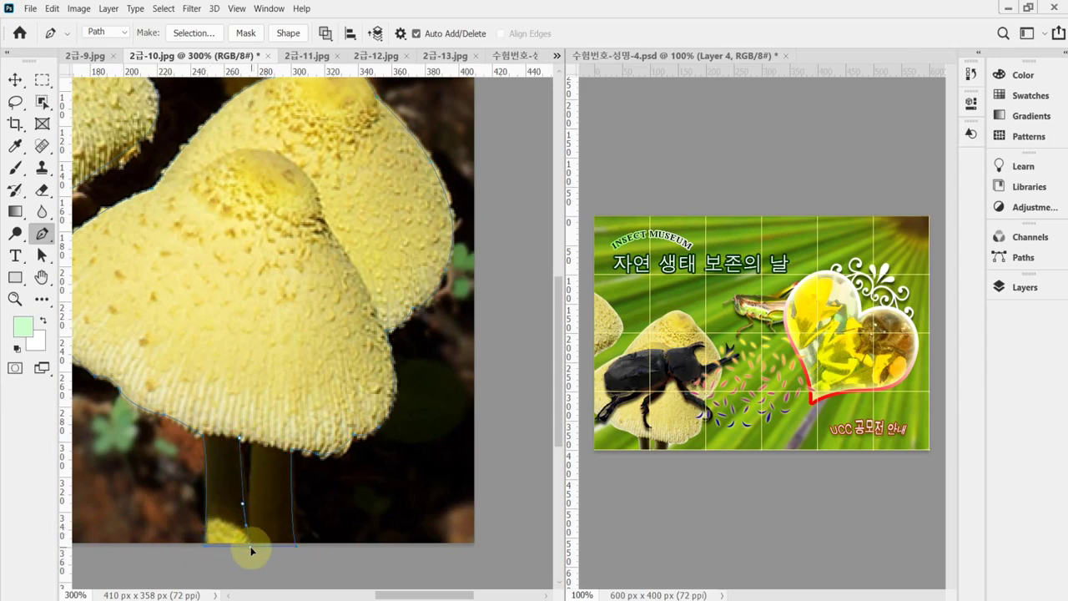
left_click_drag(251, 549, 255, 451)
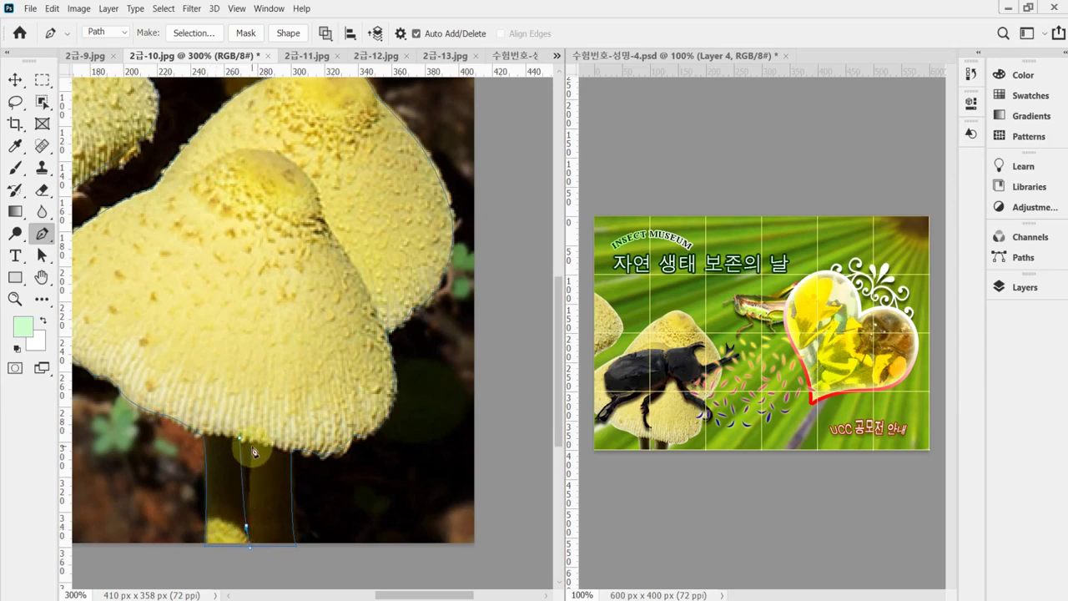
left_click(242, 503)
left_click(253, 443)
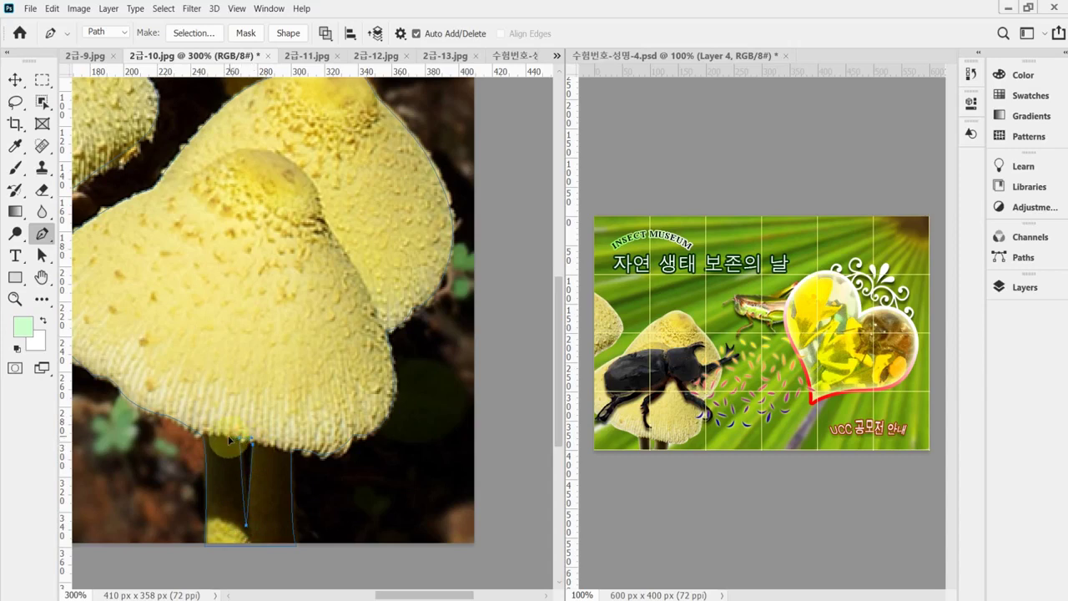
Step: Convert the paths to a selection and copy the selected mushrooms into the 수험번호-성명-4.psd composition
key("ctrl+minus")
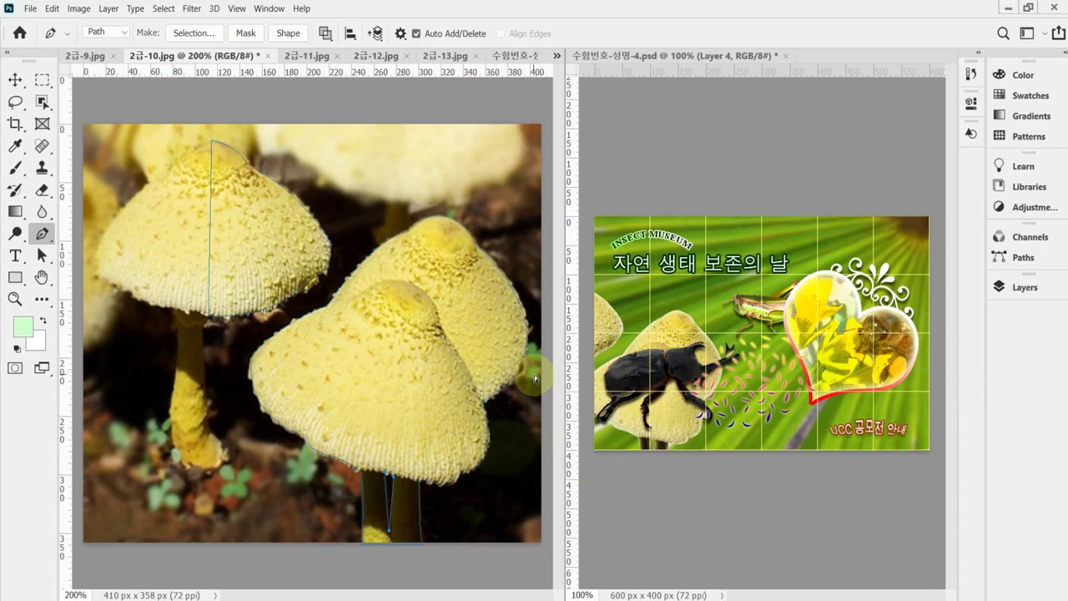
key("ctrl+Return")
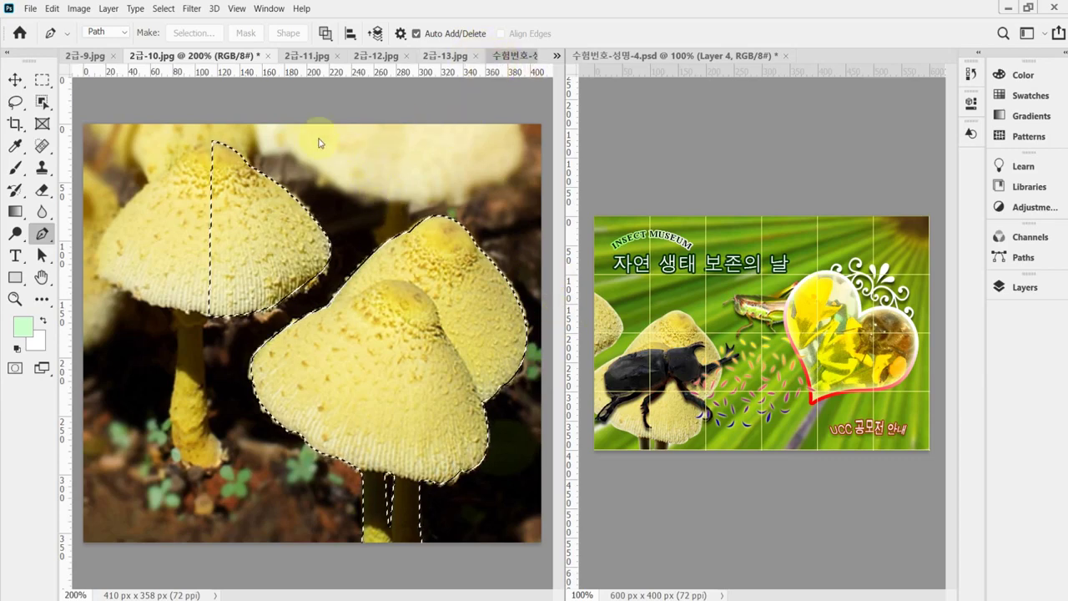
left_click(511, 55)
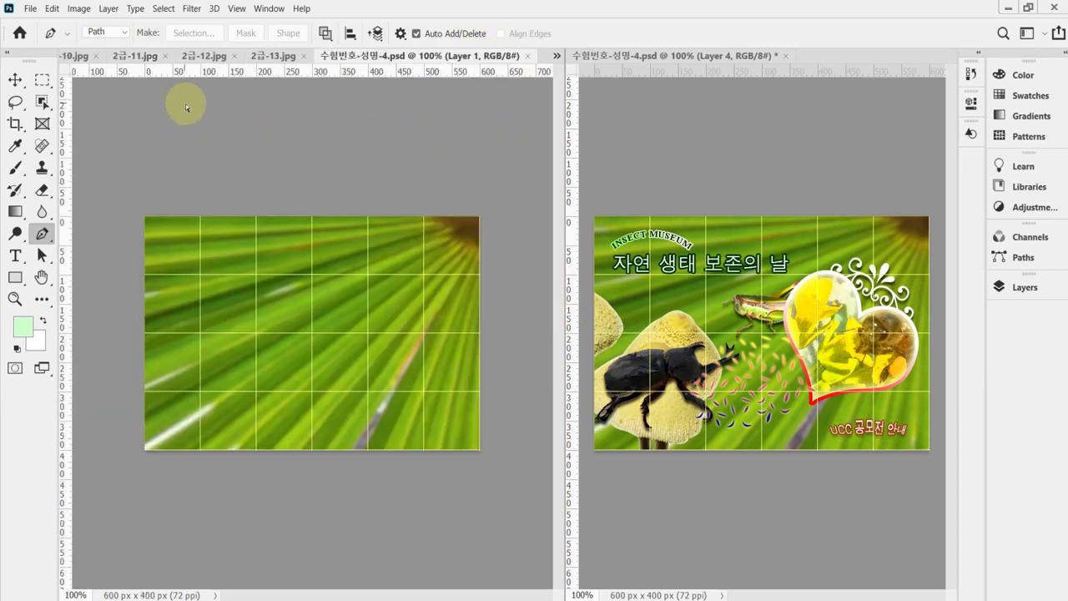
key("ctrl+v")
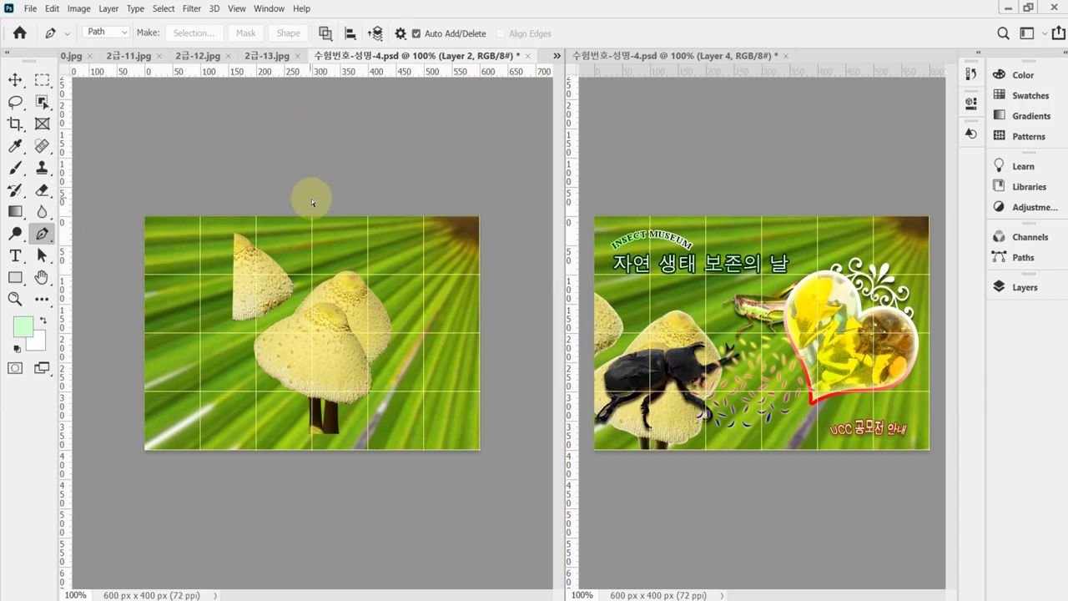
Step: Scale the pasted mushrooms to about 99% and place them in the canvas's lower-left corner, partly beyond the left edge
key("ctrl+t")
left_click_drag(333, 353, 252, 380)
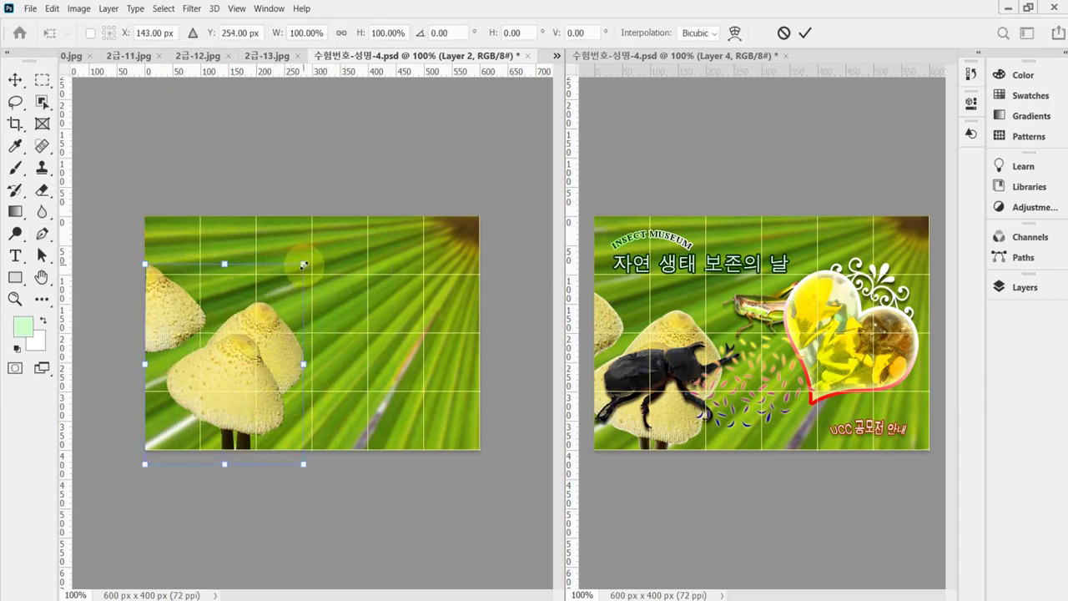
left_click_drag(304, 264, 276, 294)
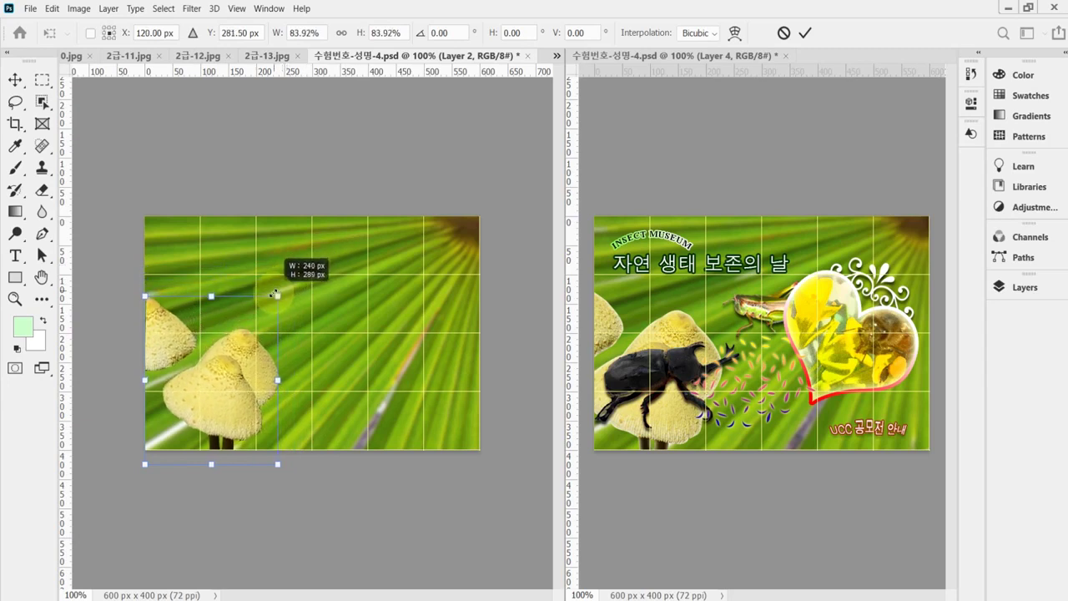
left_click_drag(250, 379, 223, 372)
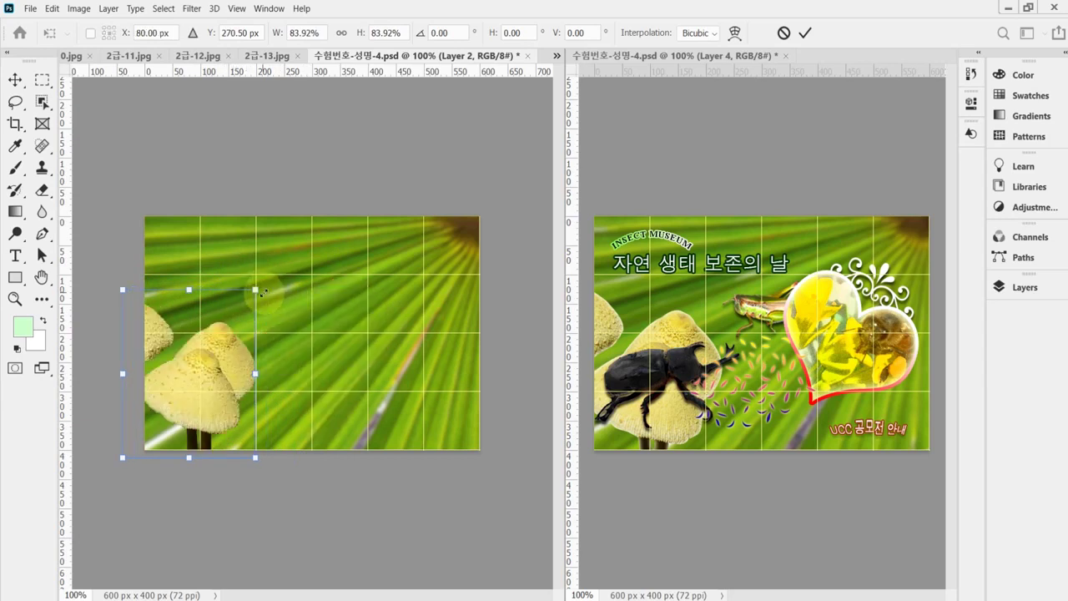
left_click_drag(272, 297, 301, 276)
left_click_drag(256, 338, 244, 357)
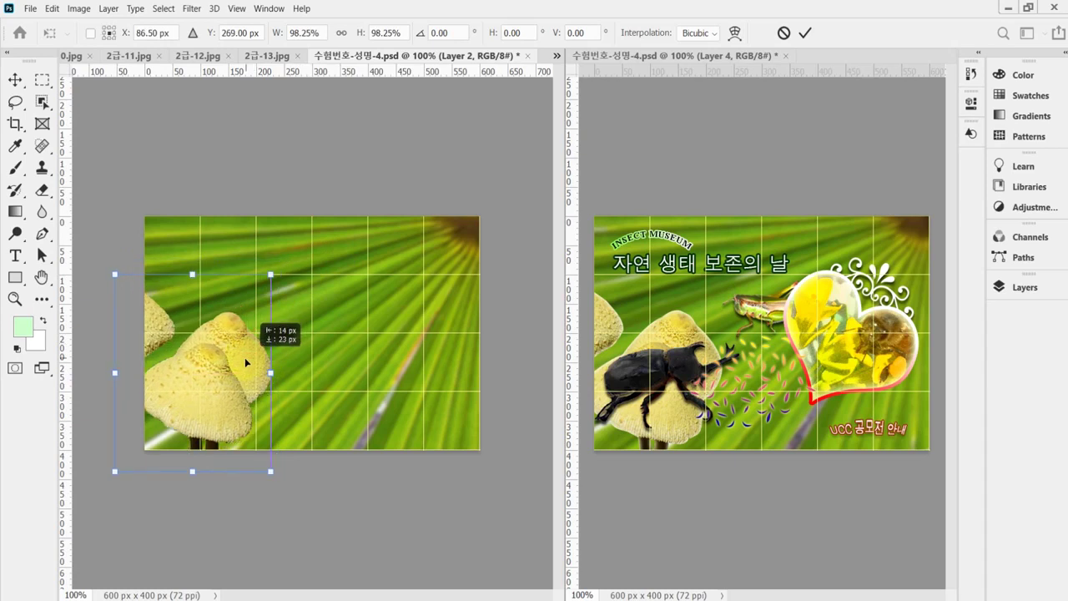
left_click_drag(245, 357, 244, 357)
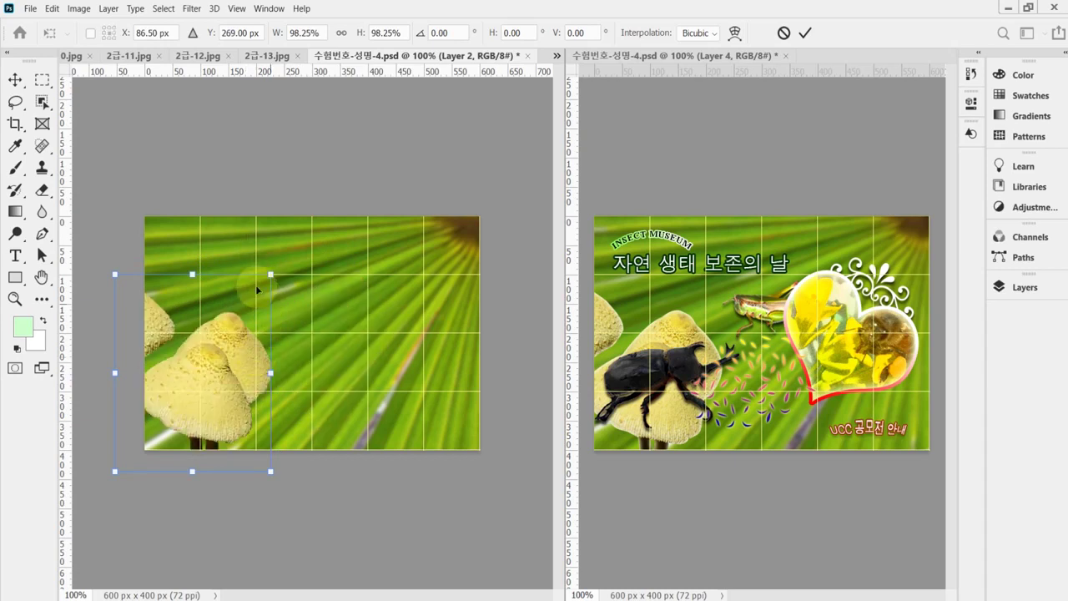
left_click_drag(270, 274, 272, 272)
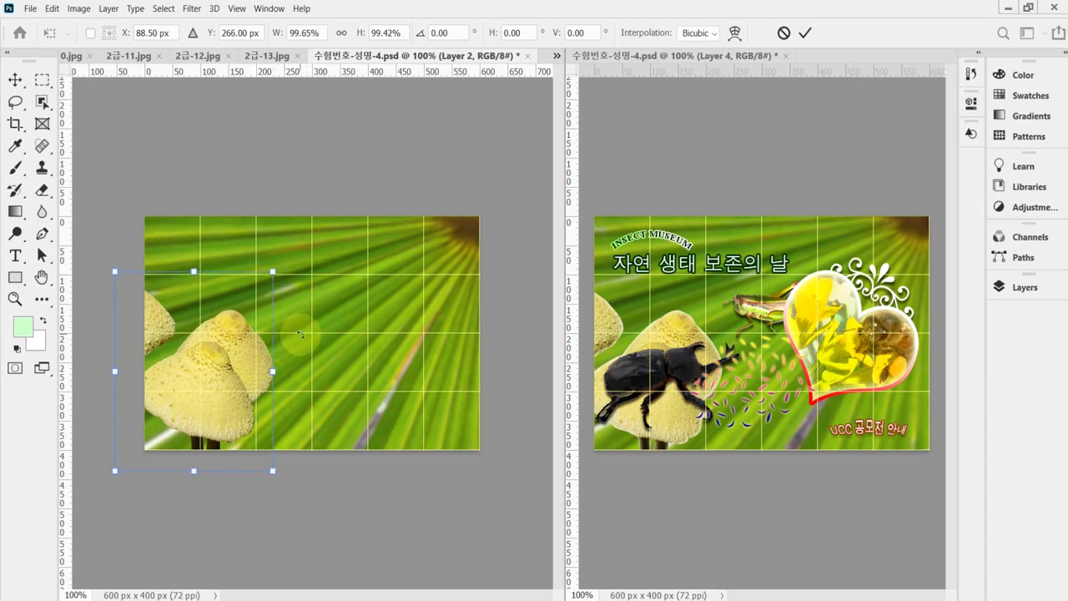
key("Return")
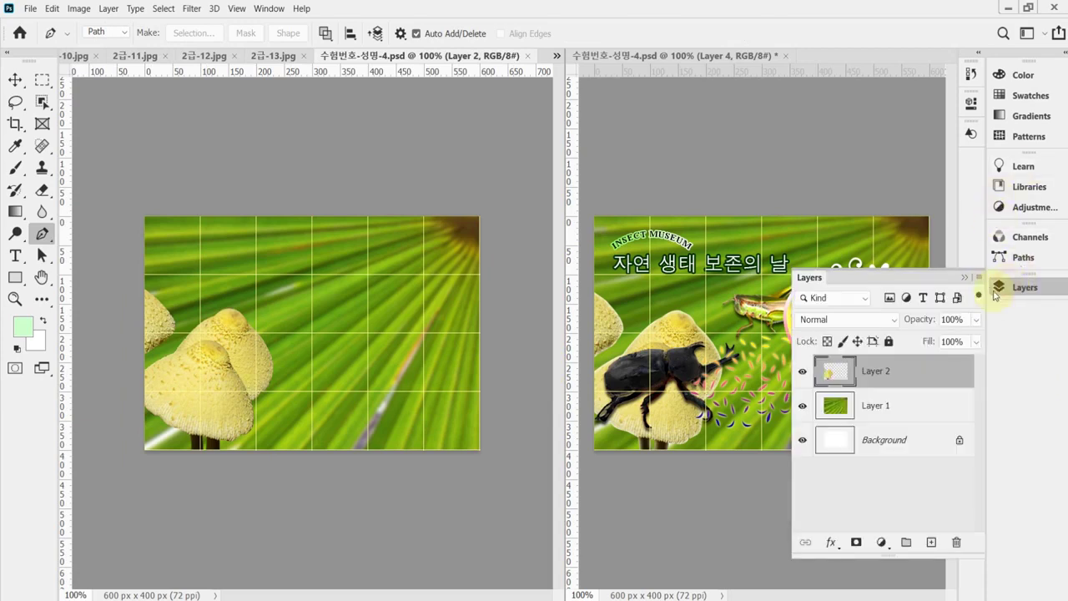
Step: Add an Inner Glow to the mushroom layer with 75% opacity and a size of 10 px
left_click(1023, 286)
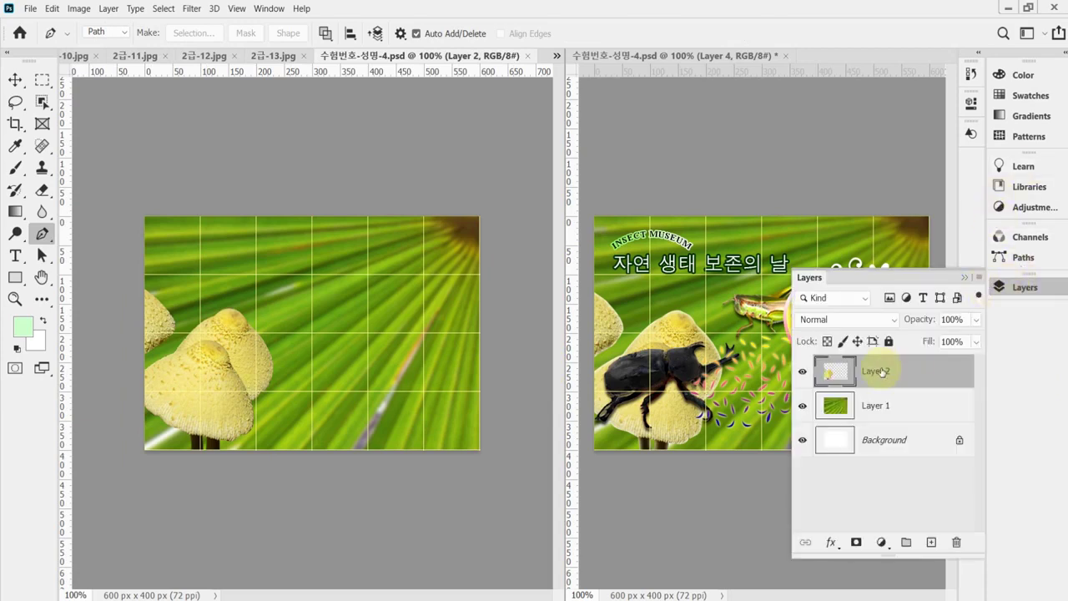
left_click(825, 546)
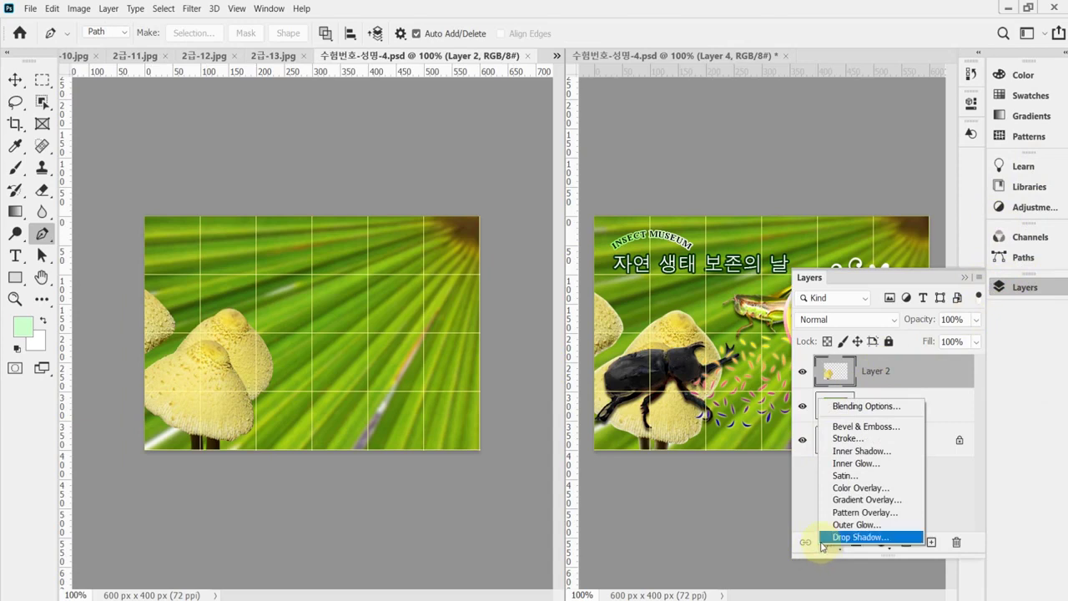
left_click(906, 466)
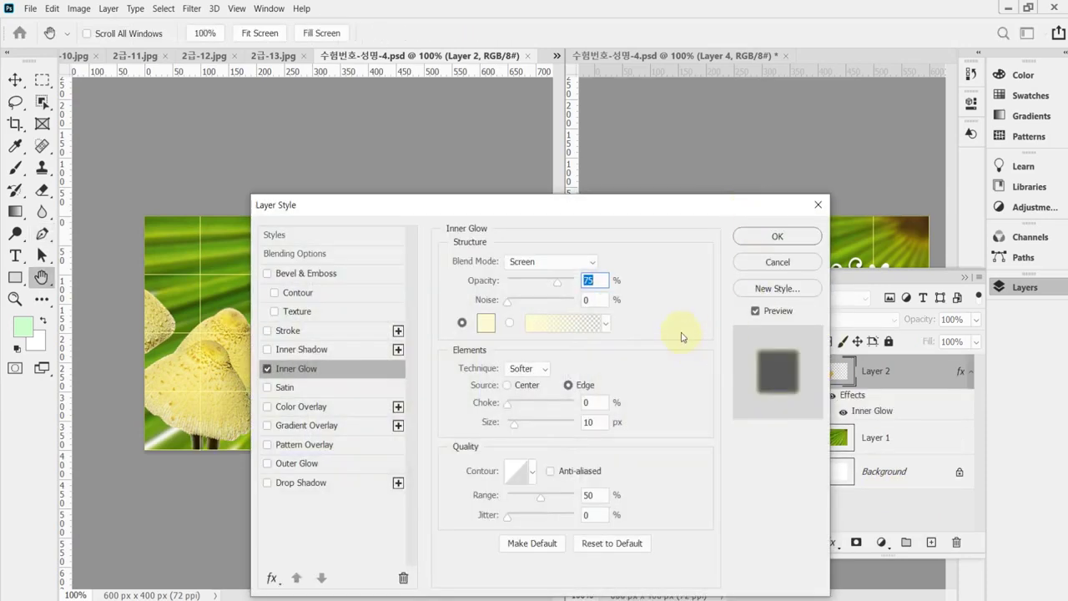
left_click(600, 423)
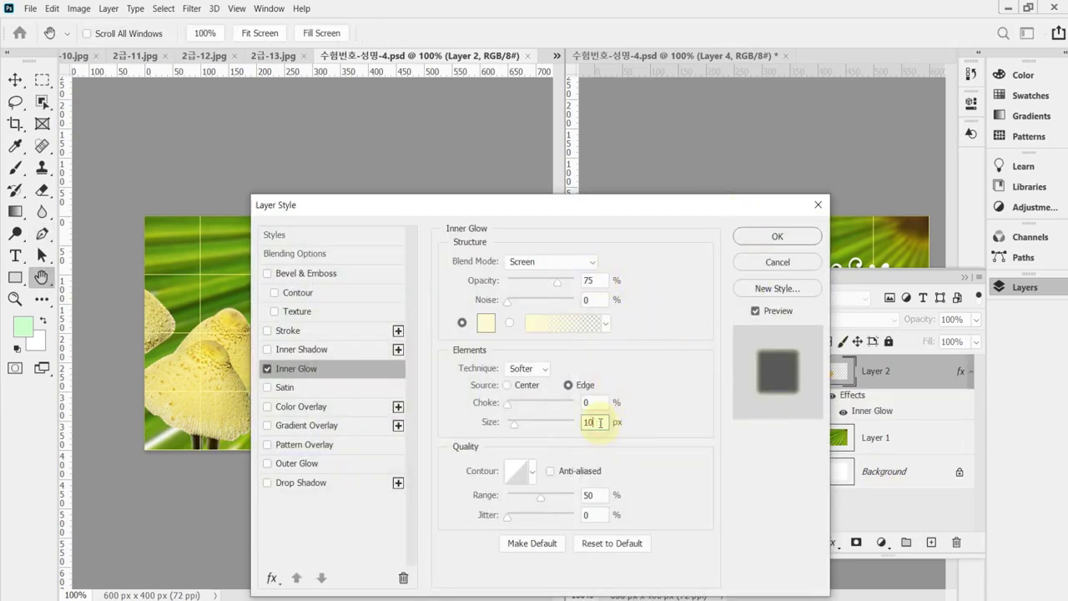
left_click(773, 237)
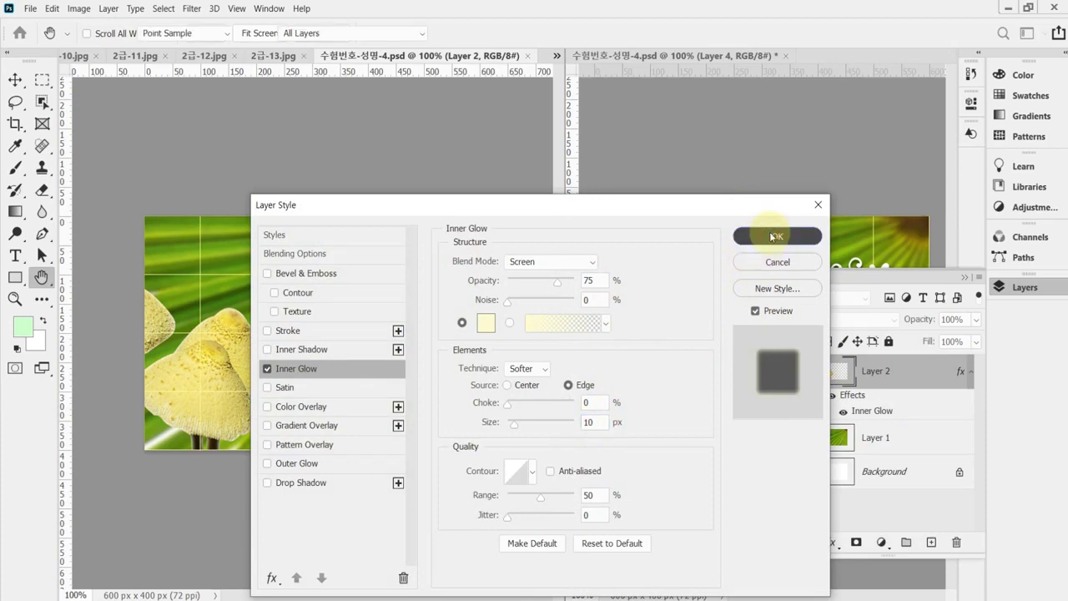
key("p")
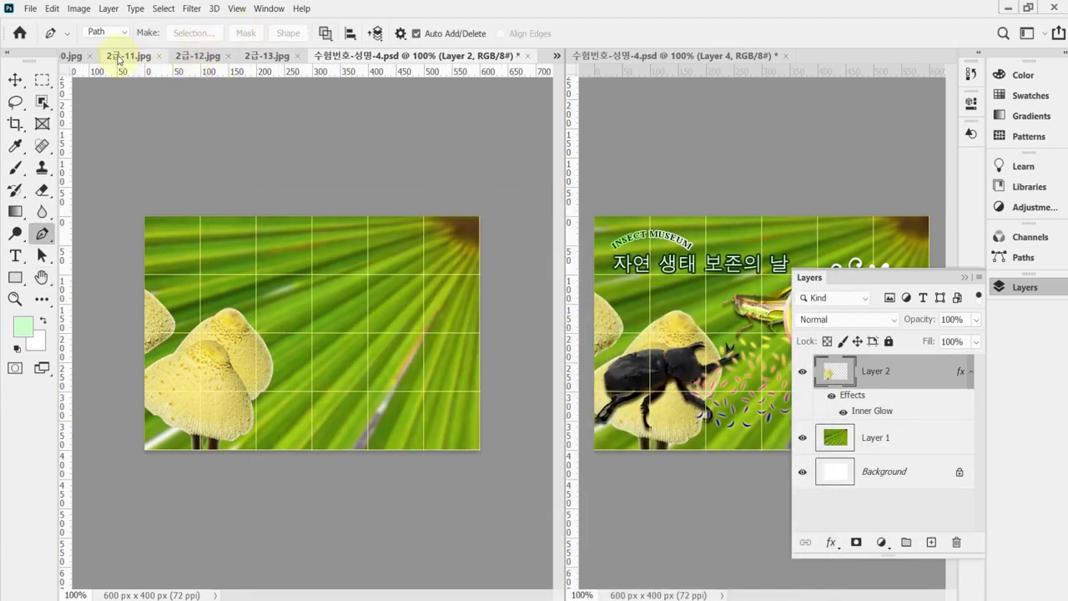
Step: In 2급-11.jpg, select the black beetle with the Magic Wand in add-to-selection mode at a tolerance of 60
left_click(142, 56)
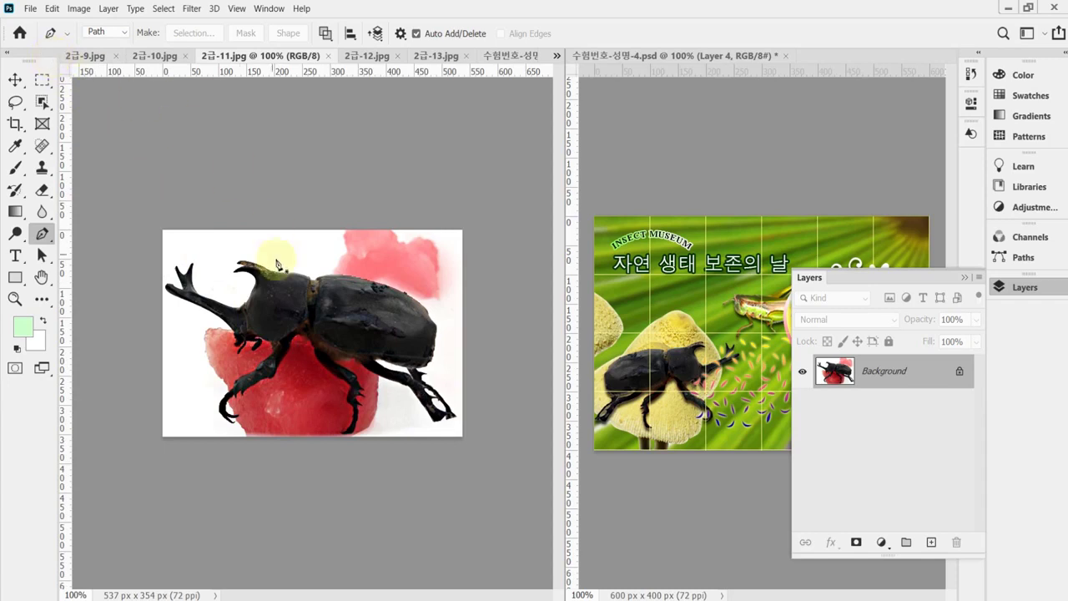
left_click(304, 409)
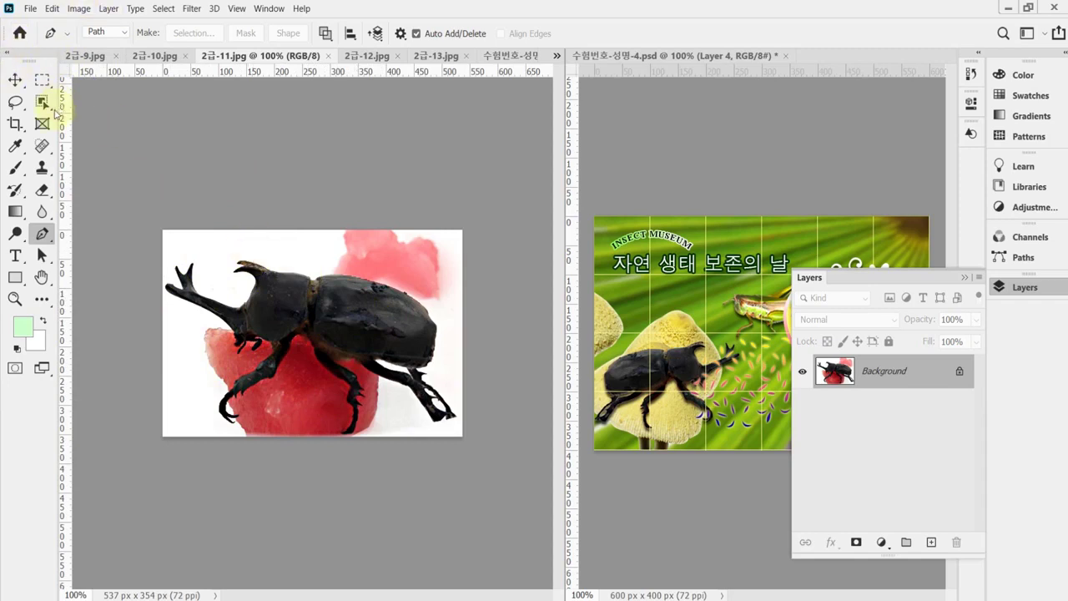
left_click(42, 101)
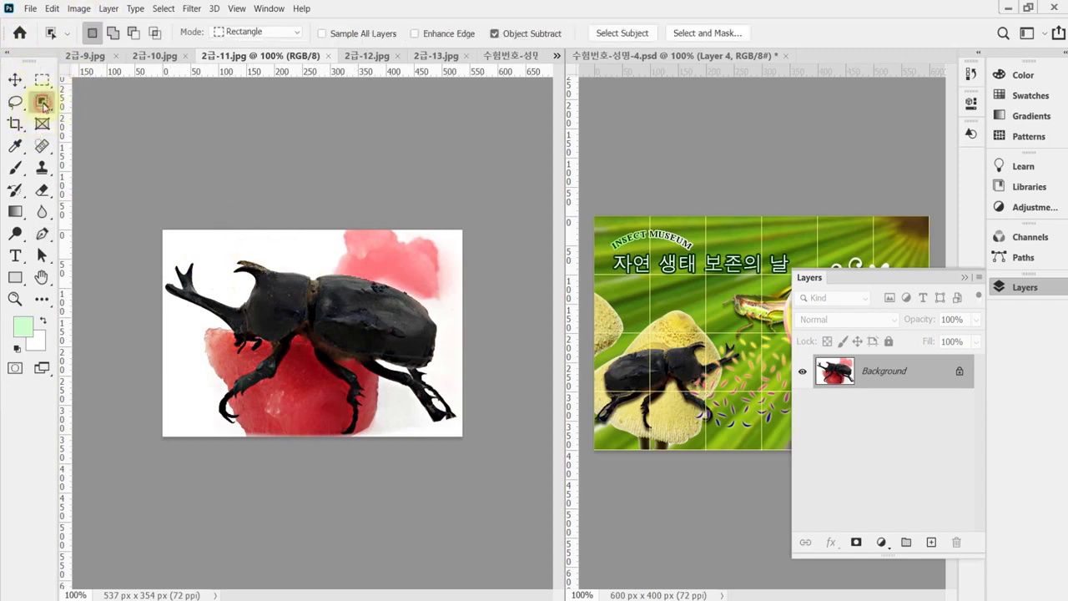
right_click(42, 100)
left_click(108, 131)
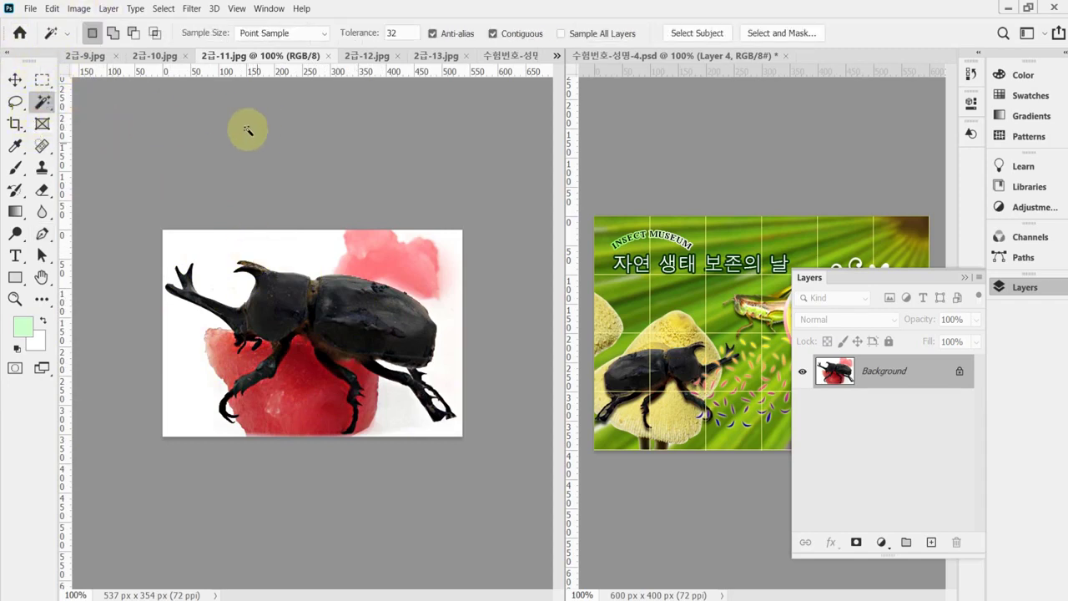
left_click(113, 34)
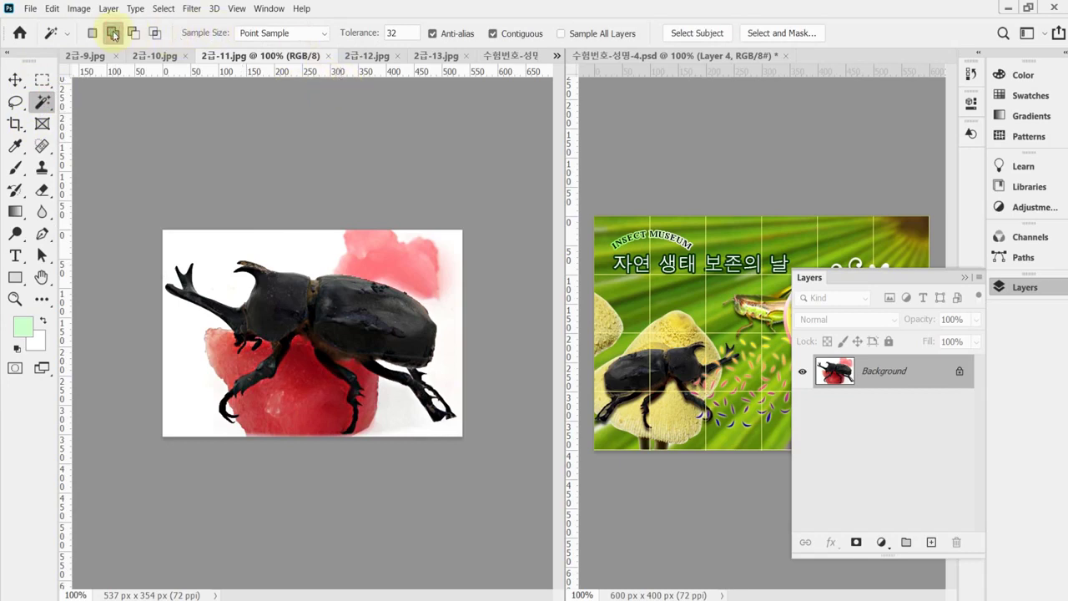
left_click(355, 35)
left_click(351, 311)
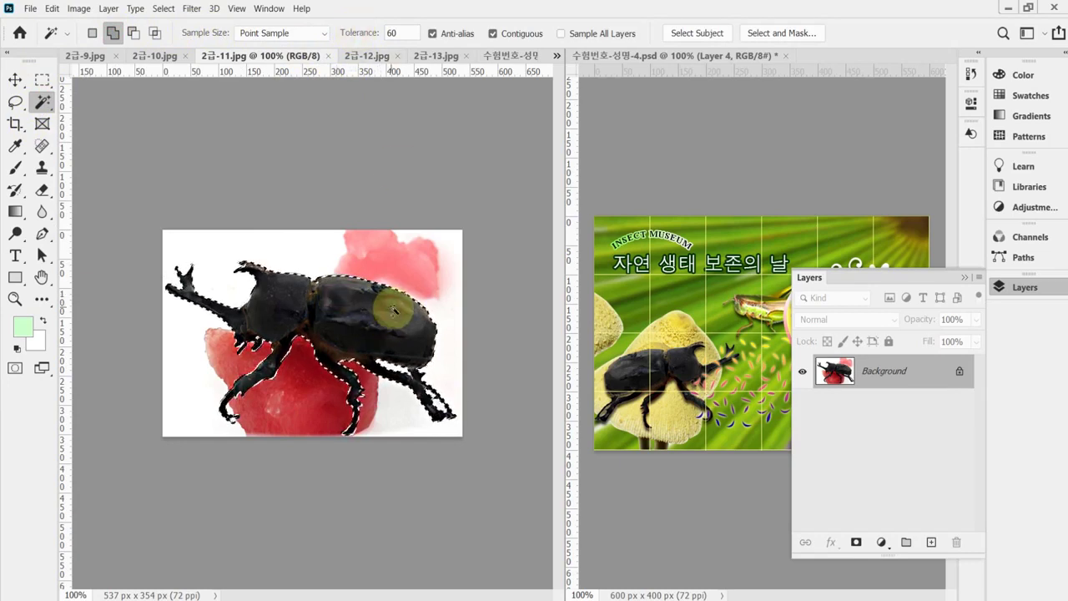
Step: Check the selection along the beetle's outline, then copy the beetle and paste it into the 수험번호-성명-4.psd composition
scroll(380, 332, "up", 2)
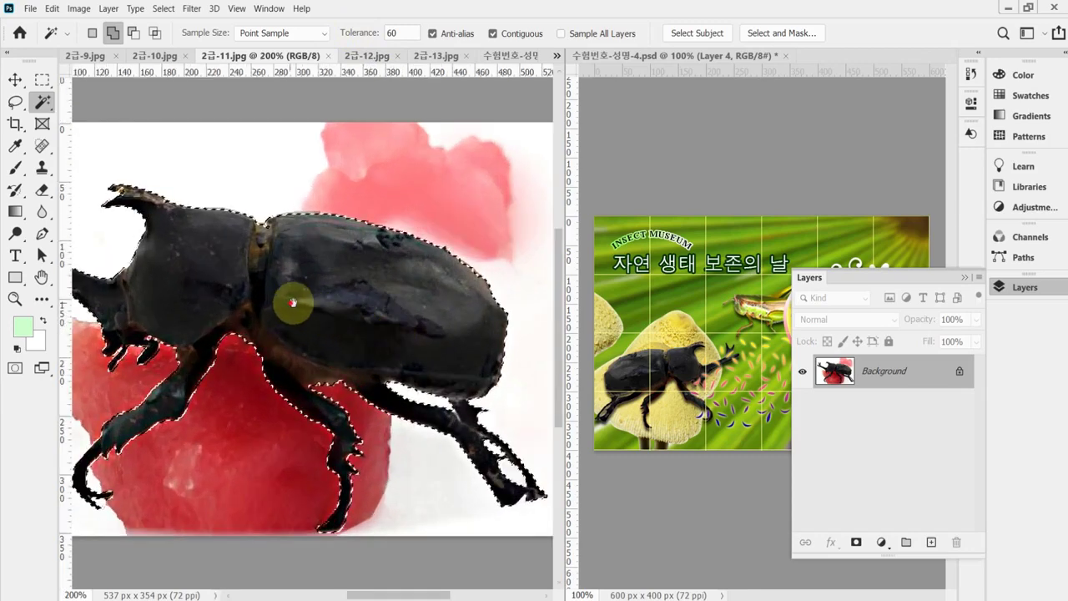
left_click_drag(292, 302, 369, 305)
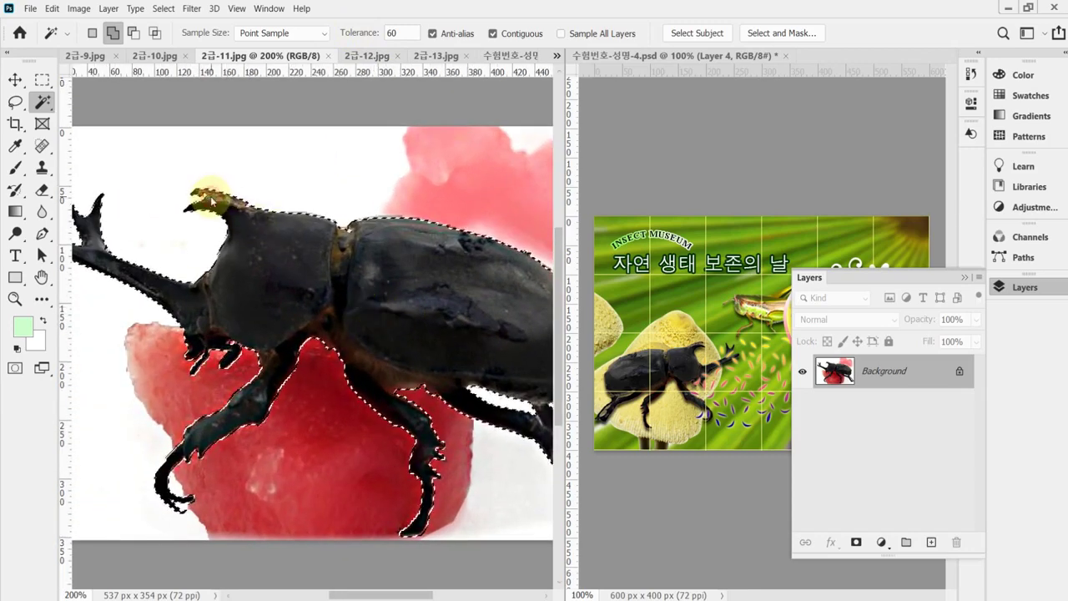
left_click_drag(264, 295, 312, 293)
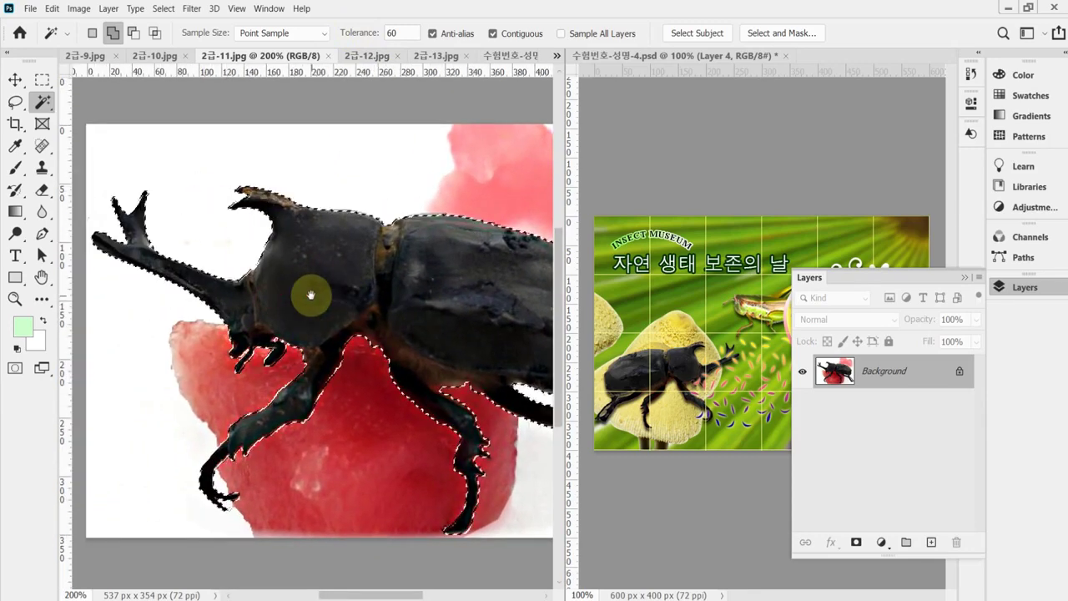
scroll(367, 288, "right", 3)
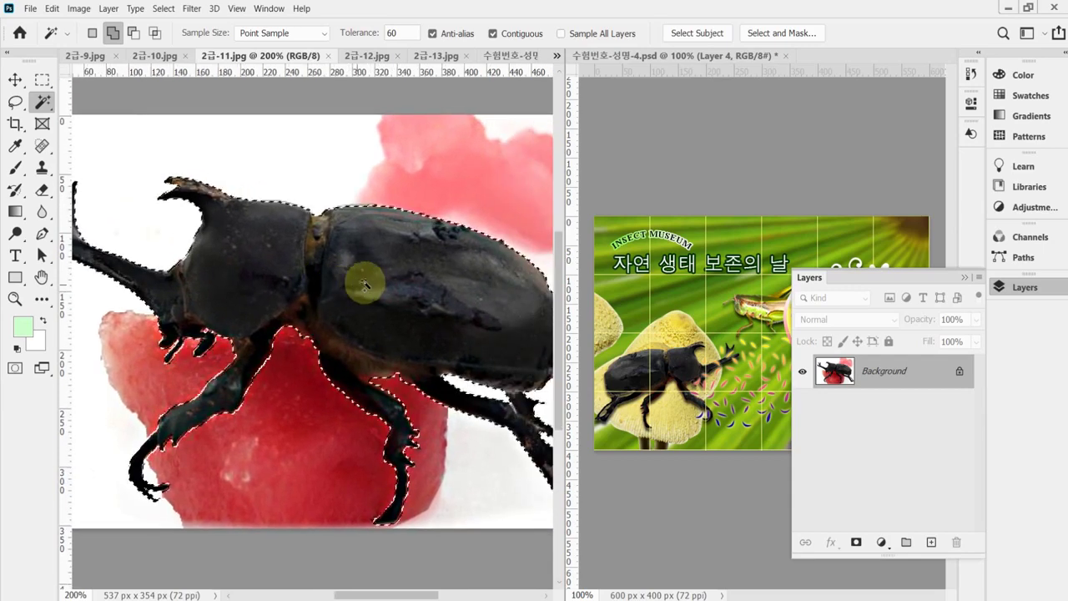
key("ctrl+minus")
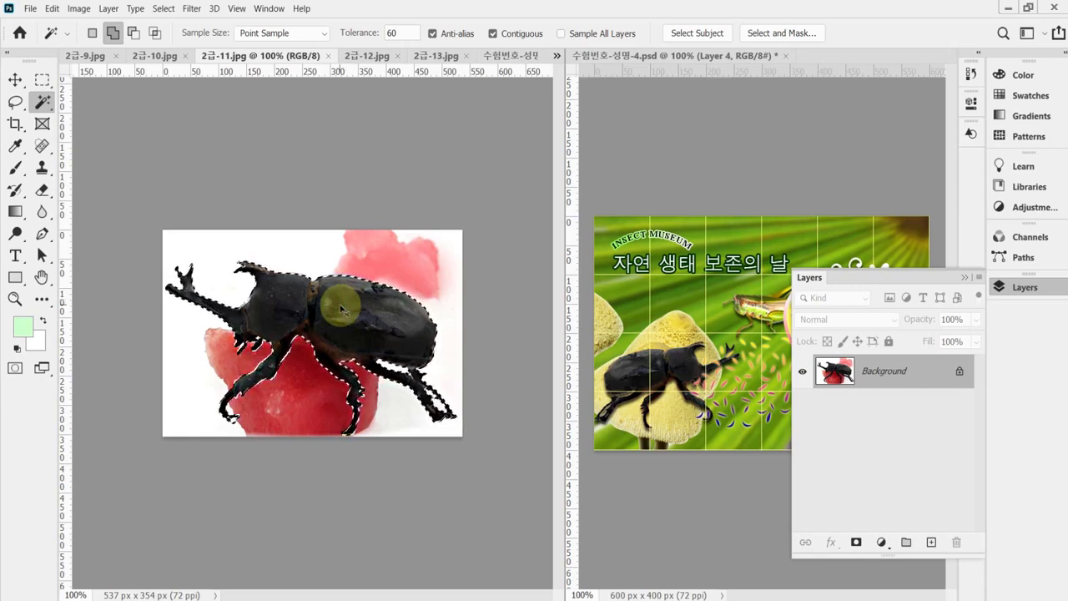
left_click(376, 390)
left_click(511, 55)
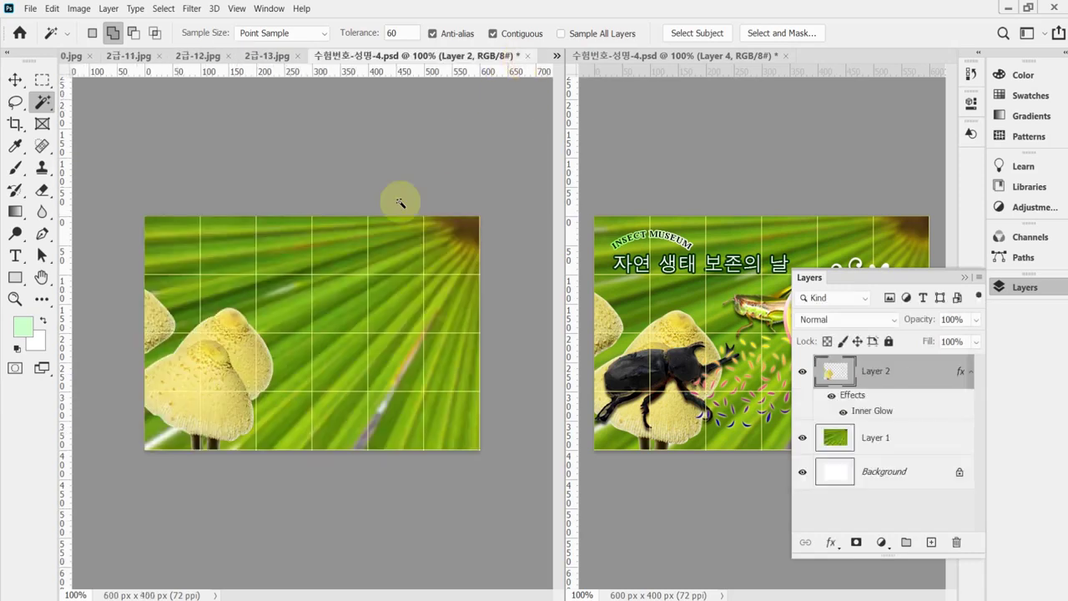
key("ctrl+v")
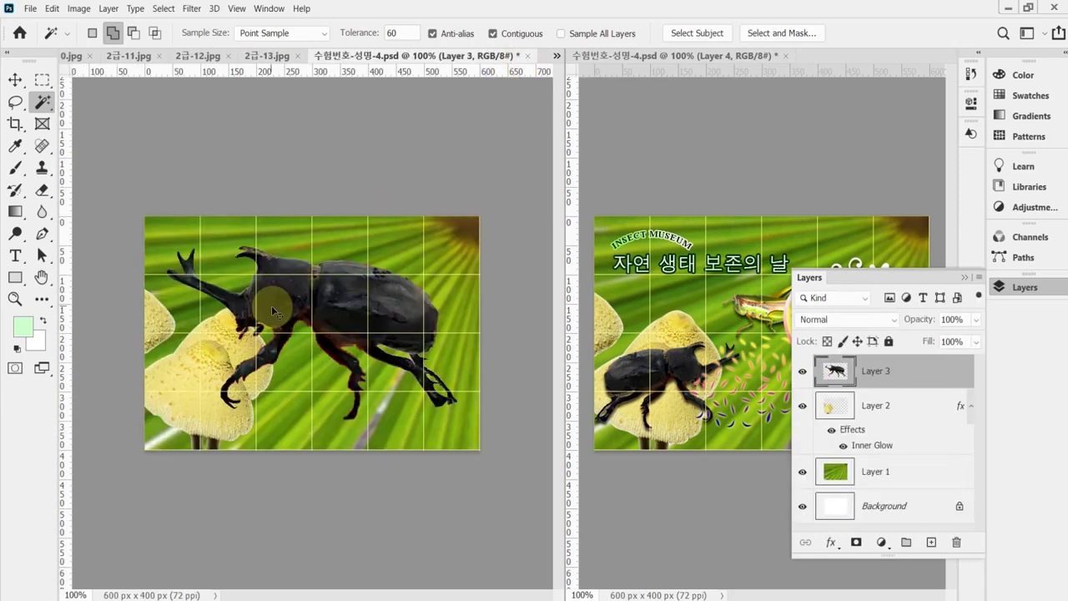
Step: Scale the pasted beetle to about 54% and flip it horizontally
key("ctrl+t")
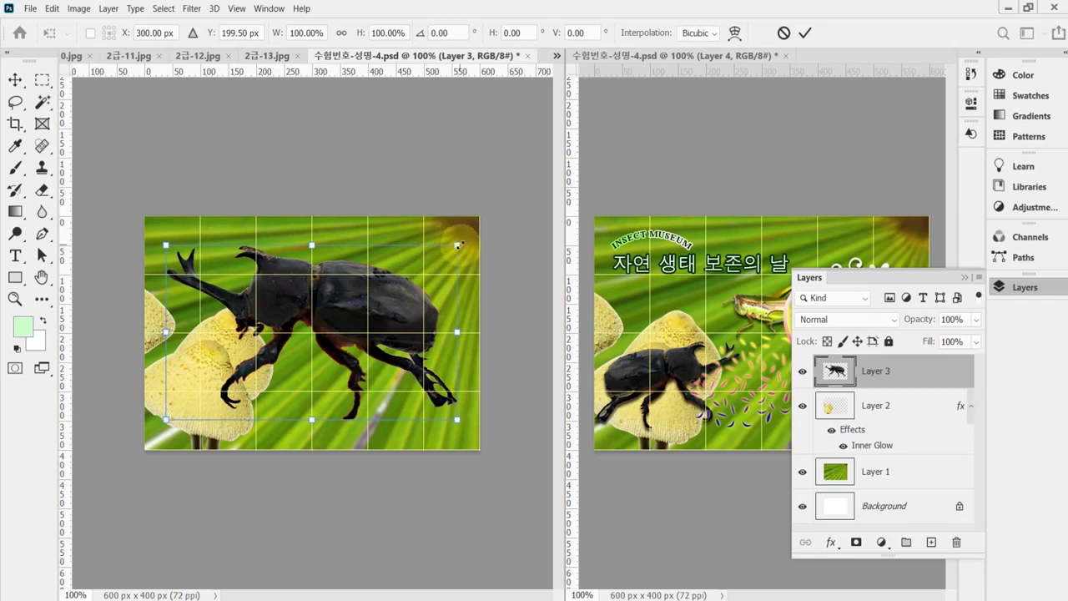
left_click_drag(457, 245, 323, 325)
right_click(287, 354)
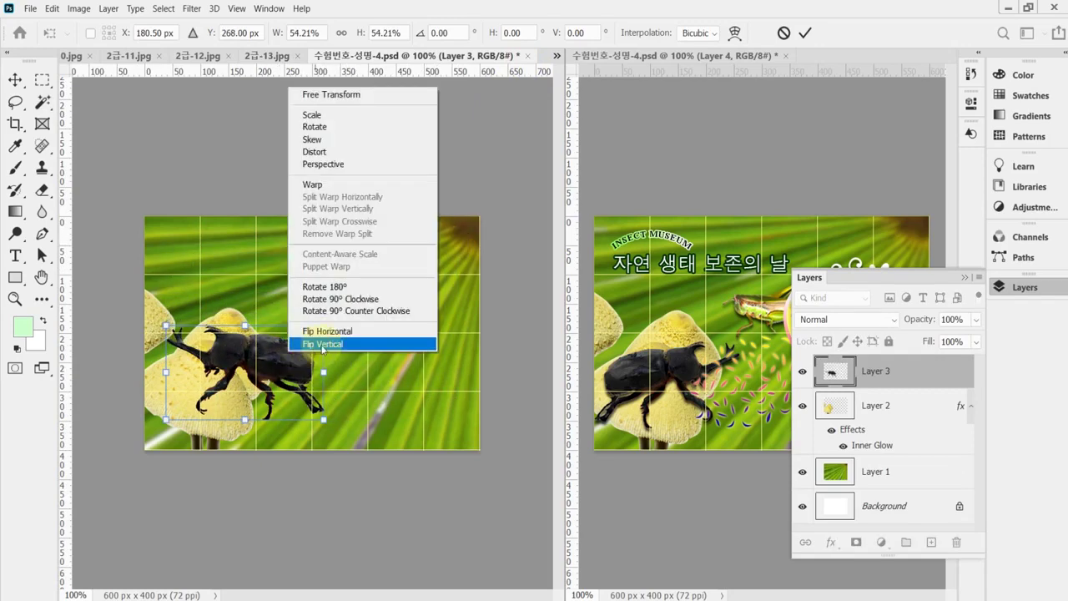
left_click(367, 336)
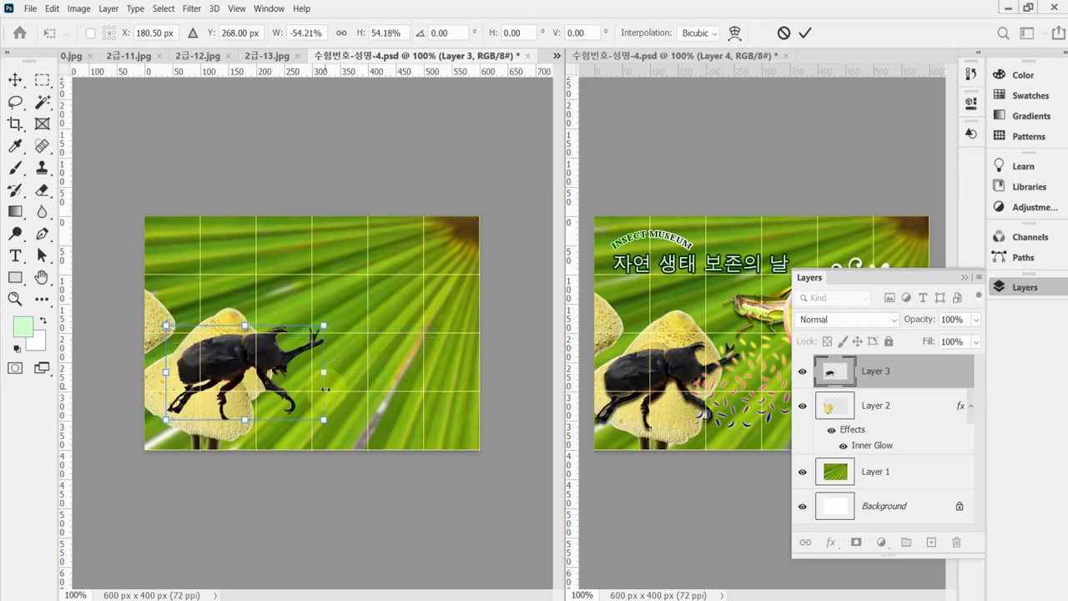
Step: Move the beetle over the mushrooms, rotate it about 5° counterclockwise, and reduce it to about 52.5%
left_click_drag(282, 361, 259, 367)
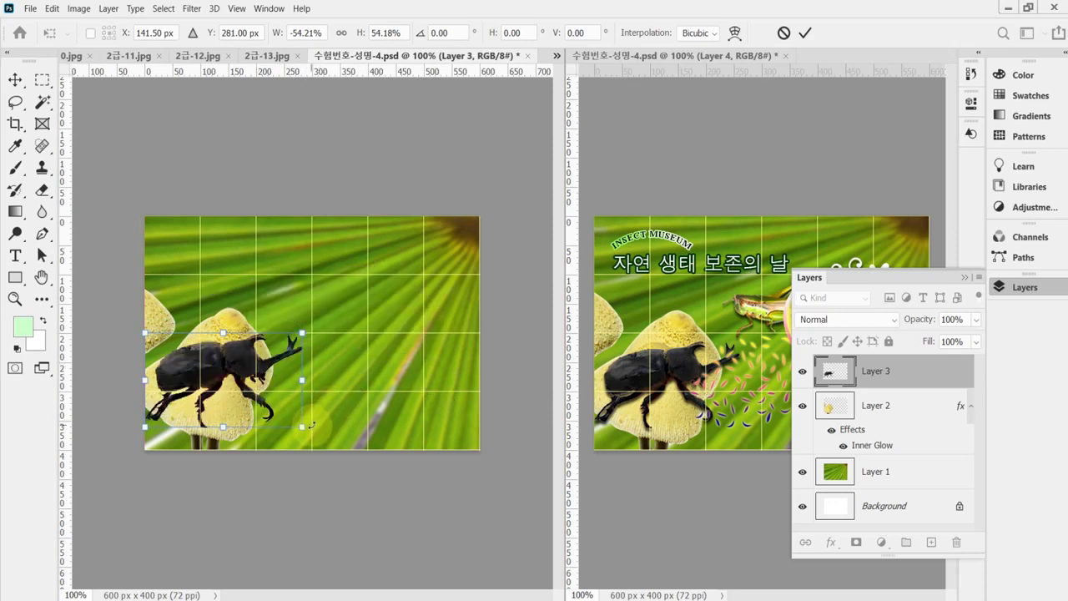
left_click_drag(348, 426, 351, 413)
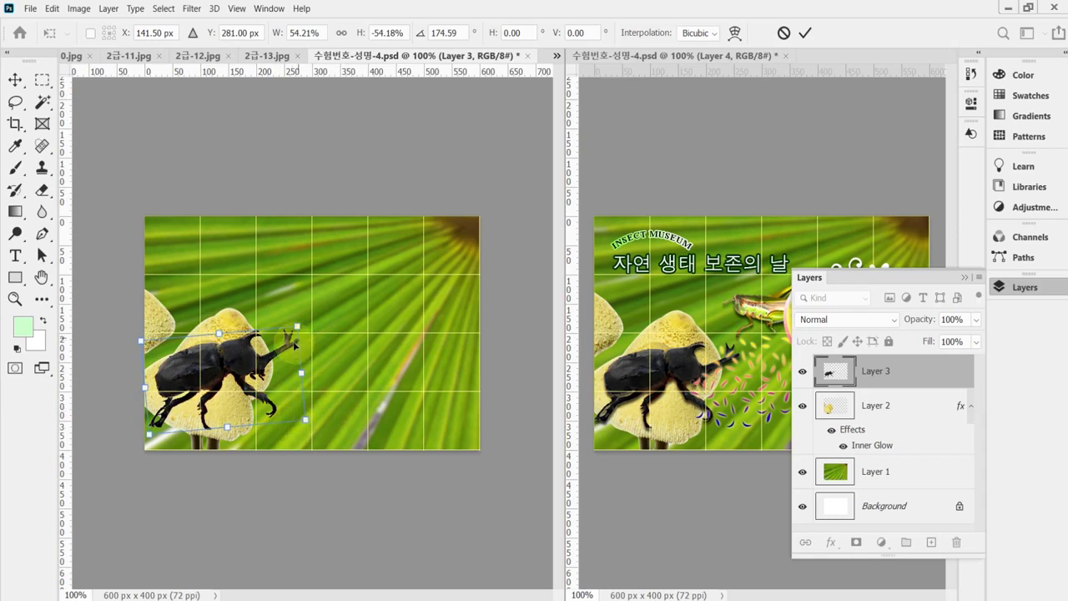
left_click_drag(297, 327, 293, 330)
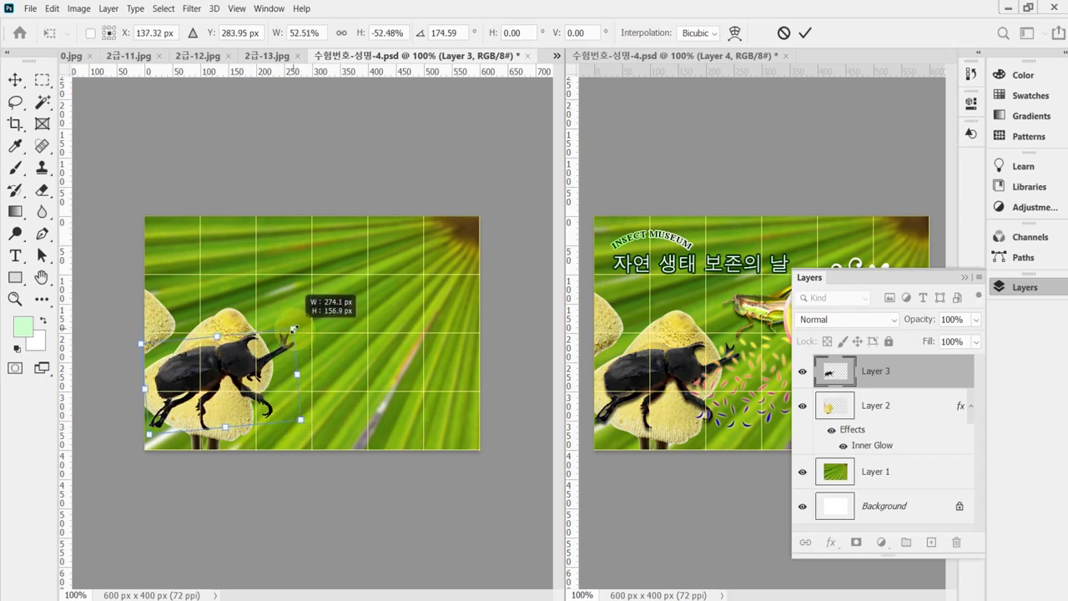
left_click_drag(293, 330, 292, 329)
Step: Nudge the beetle against the canvas's left edge and slightly down, apply the transform, and save the composition
key("Left")
key("Left")
key("Left")
key("Left")
key("Left")
key("Left")
key("Left")
key("Left")
key("Left")
key("Left")
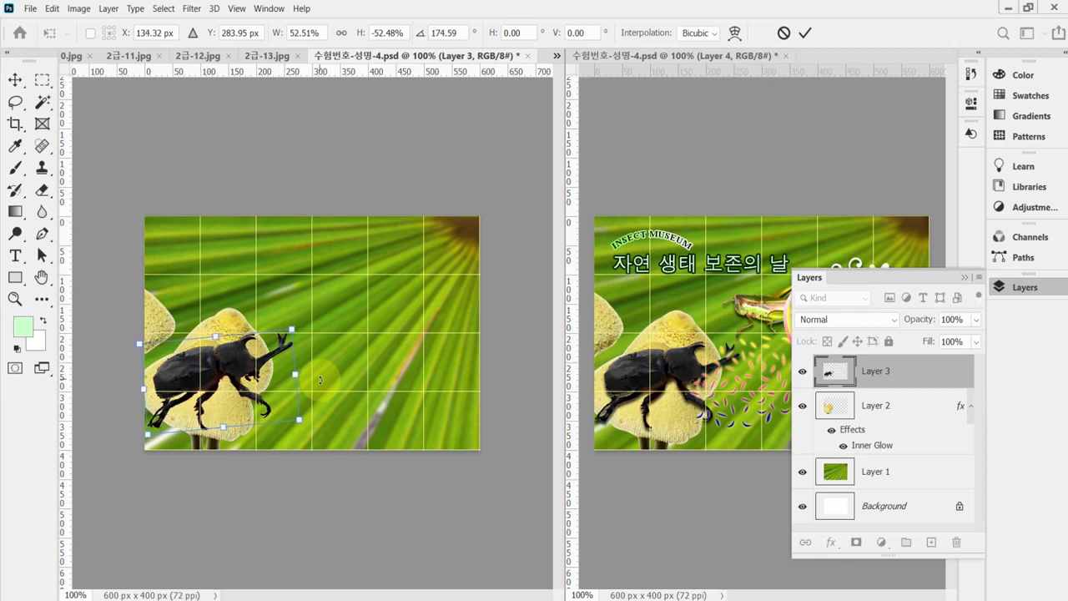
key("Left")
key("Left")
key("Left")
key("Left")
key("Left")
key("Left")
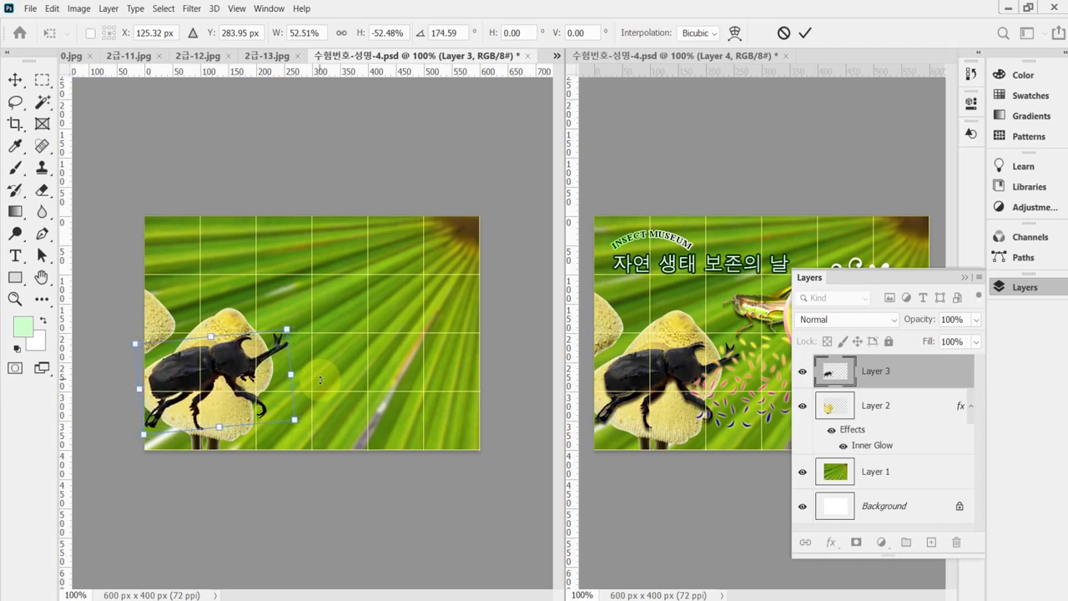
key("Down")
key("Down")
key("Down")
key("Down")
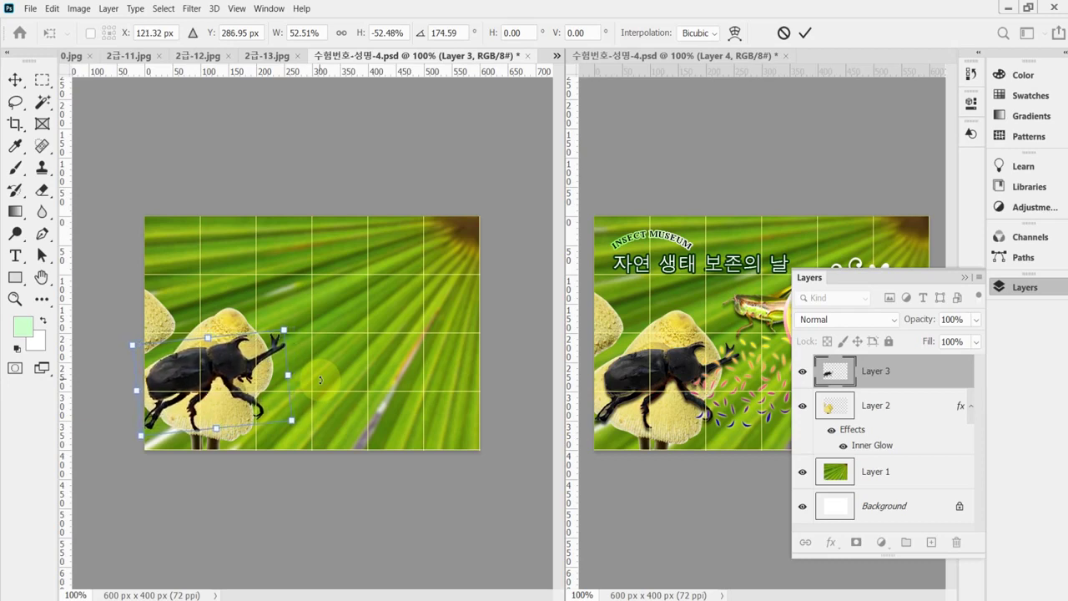
key("w")
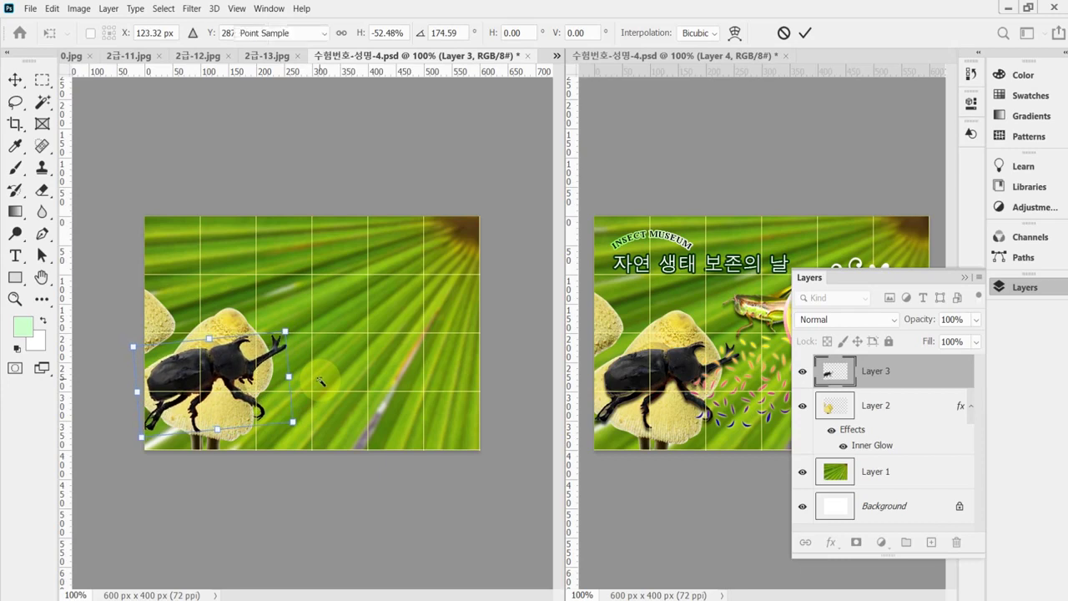
key("ctrl+s")
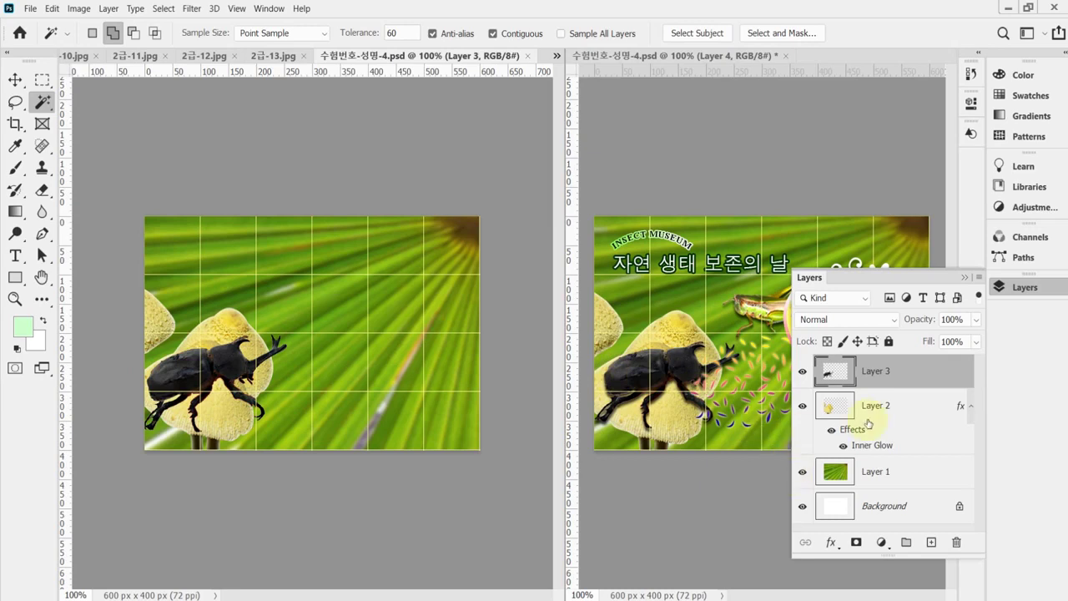
Step: Add a Drop Shadow to the beetle layer with 75% opacity, a 90° angle, 5 px distance and 5 px size
left_click(831, 543)
left_click(838, 537)
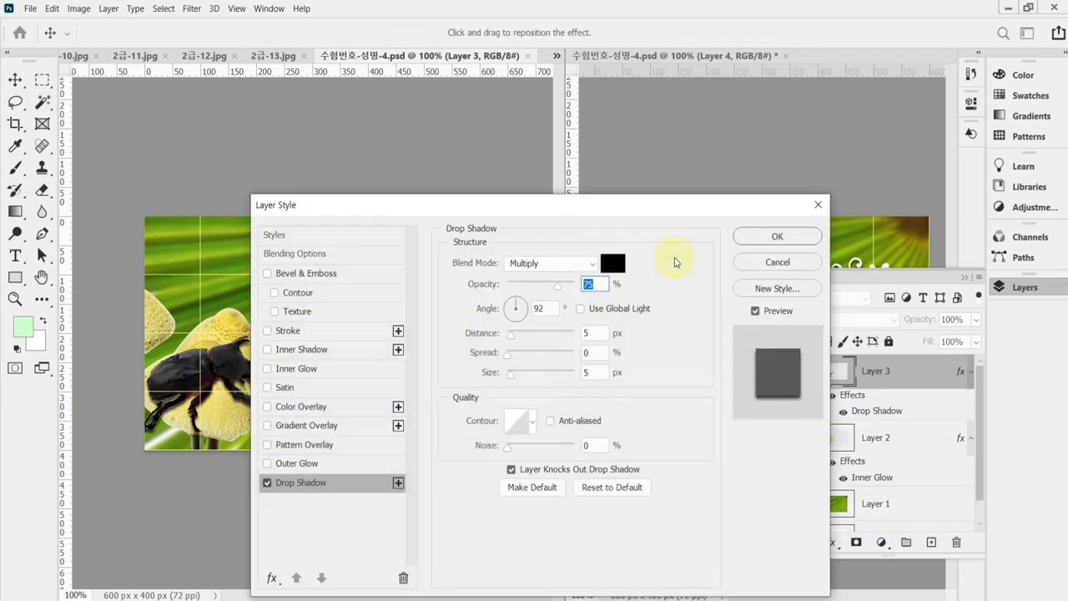
double_click(550, 309)
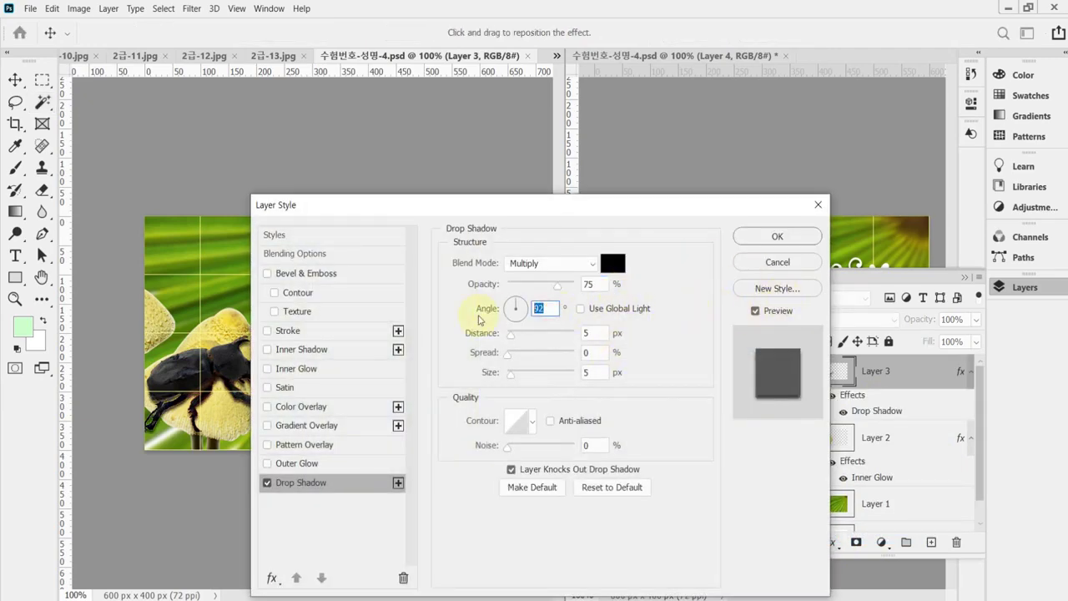
type("90")
key("Tab")
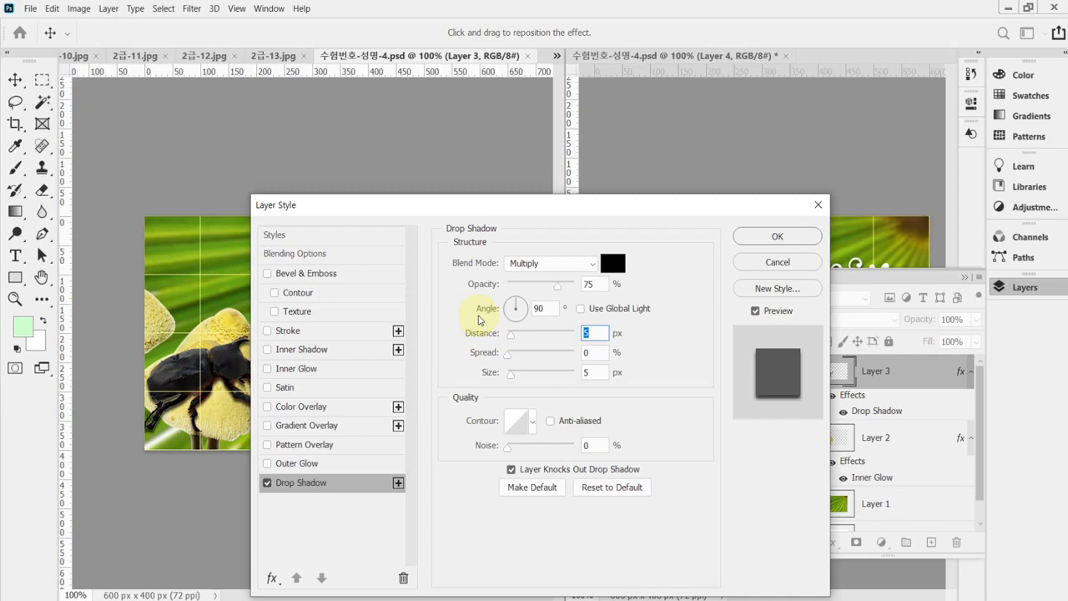
key("Return")
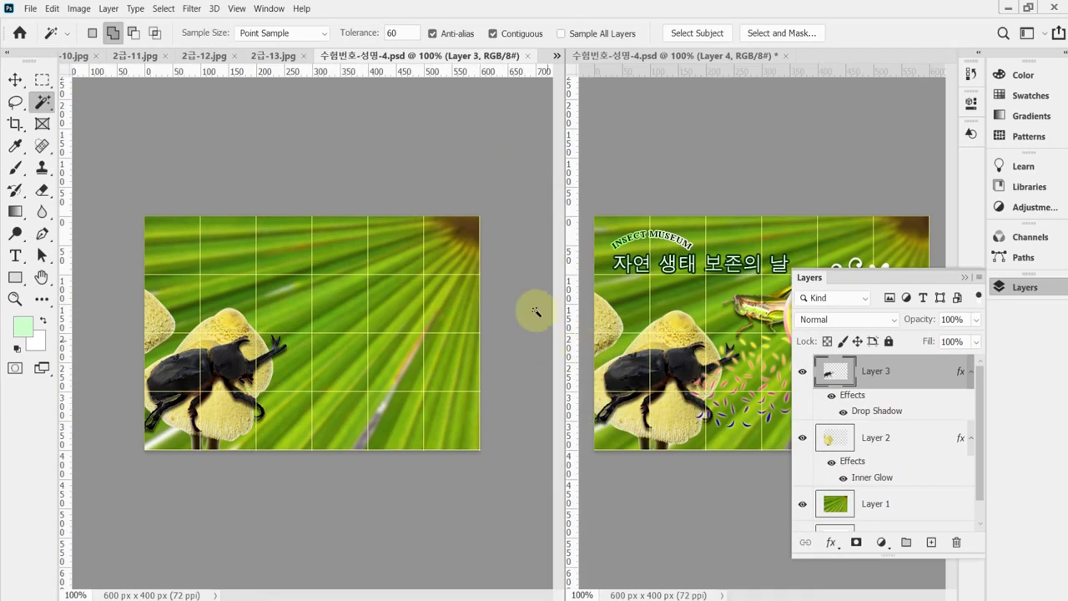
Step: Display the grasshopper's Work Path in 2급-12.jpg with the Pen tool active and check its outline up close
left_click(203, 57)
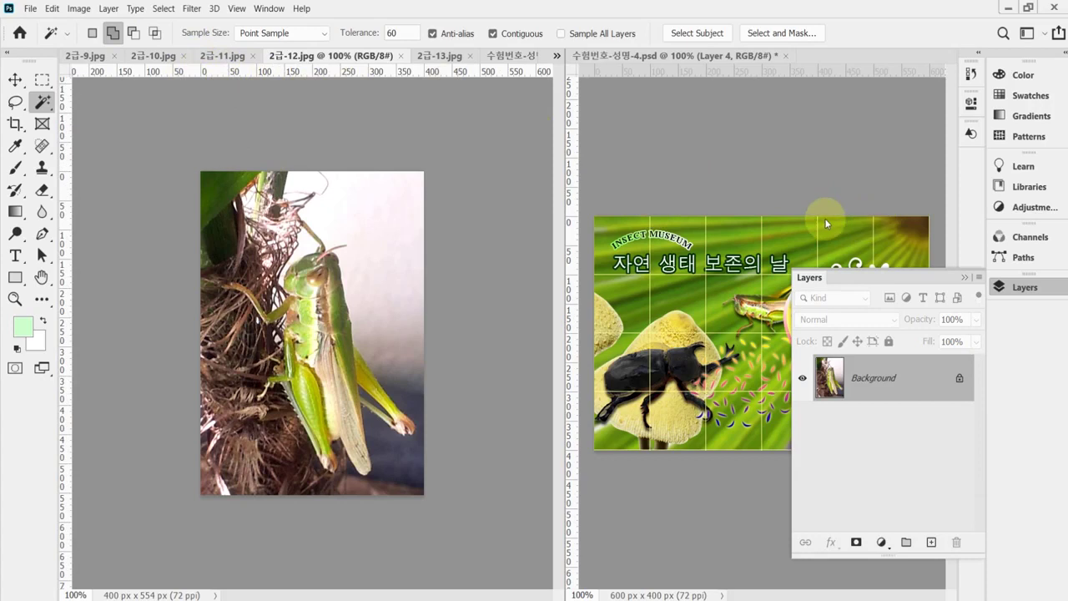
left_click(1026, 259)
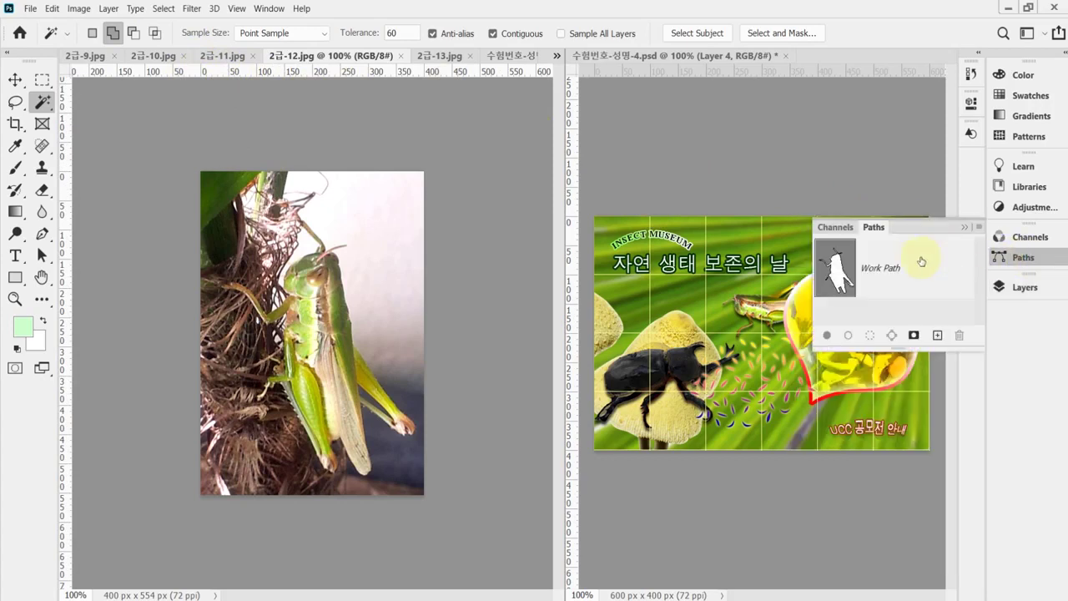
left_click(891, 269)
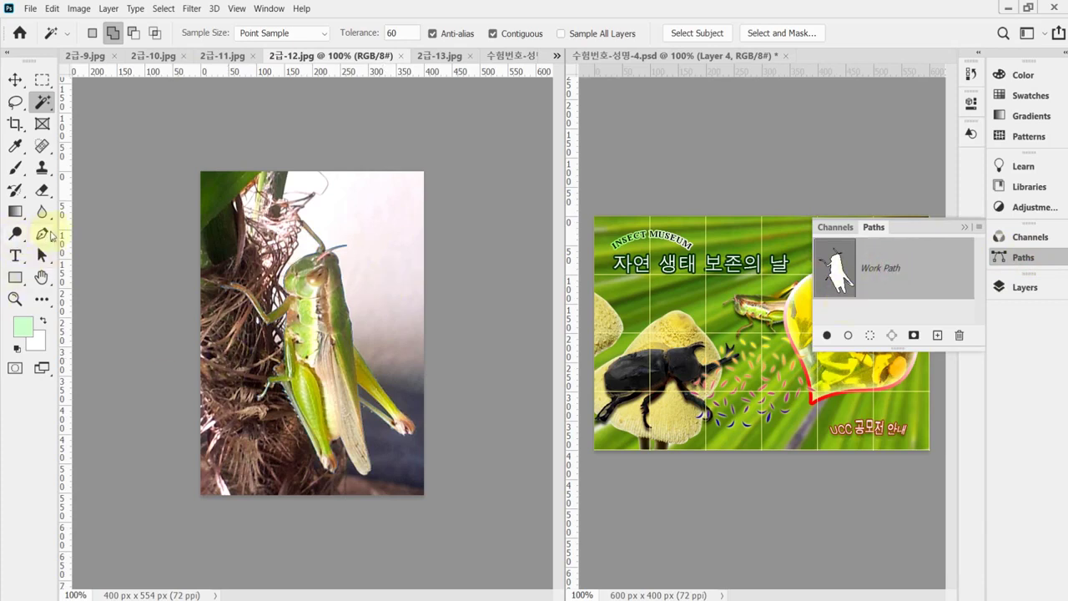
left_click(42, 234)
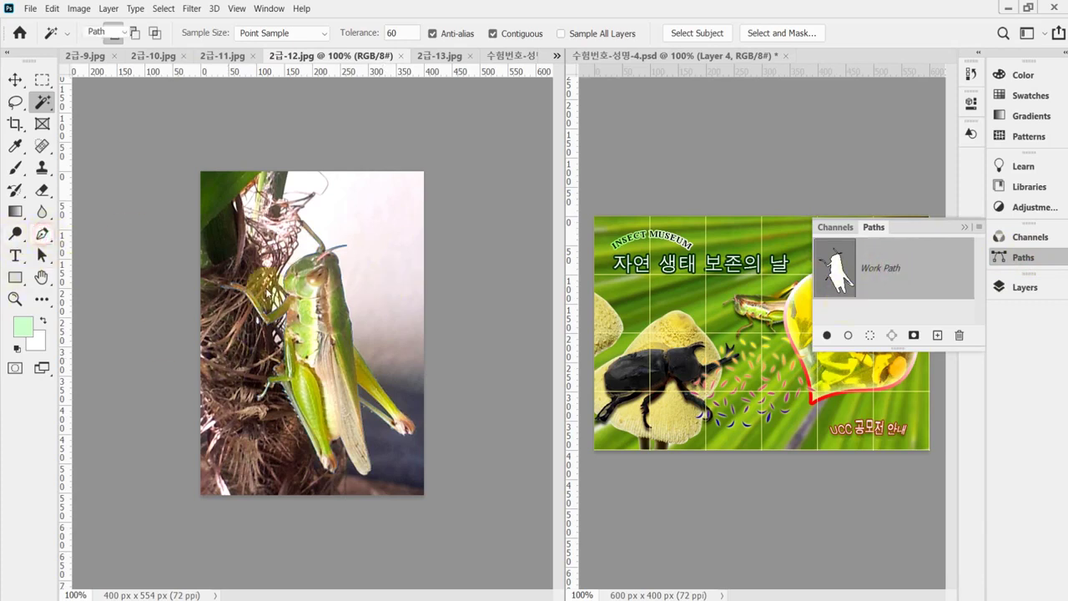
left_click(382, 231)
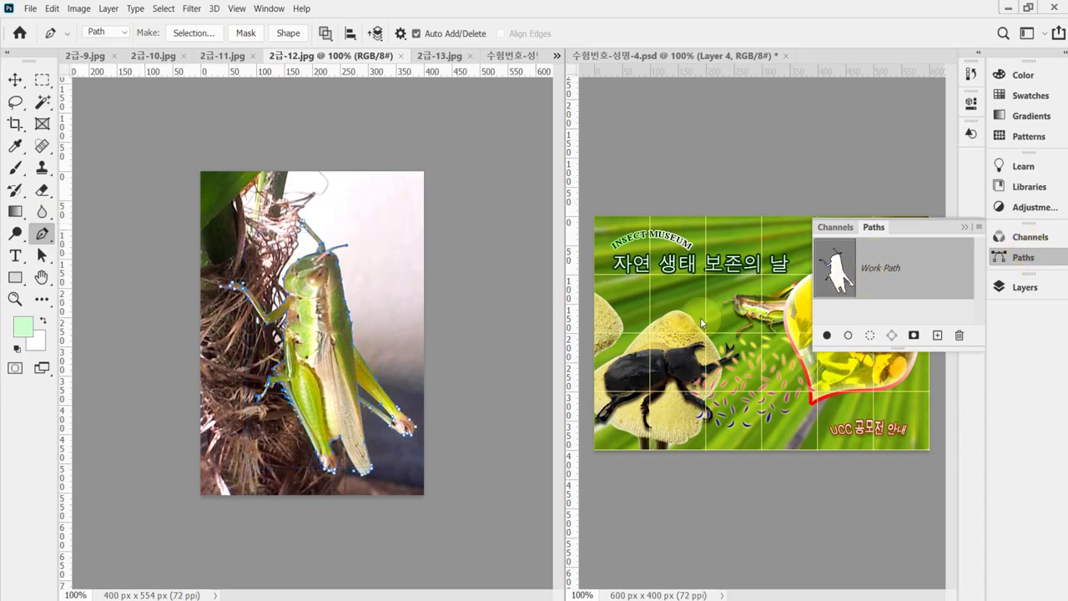
scroll(392, 413, "up", 1)
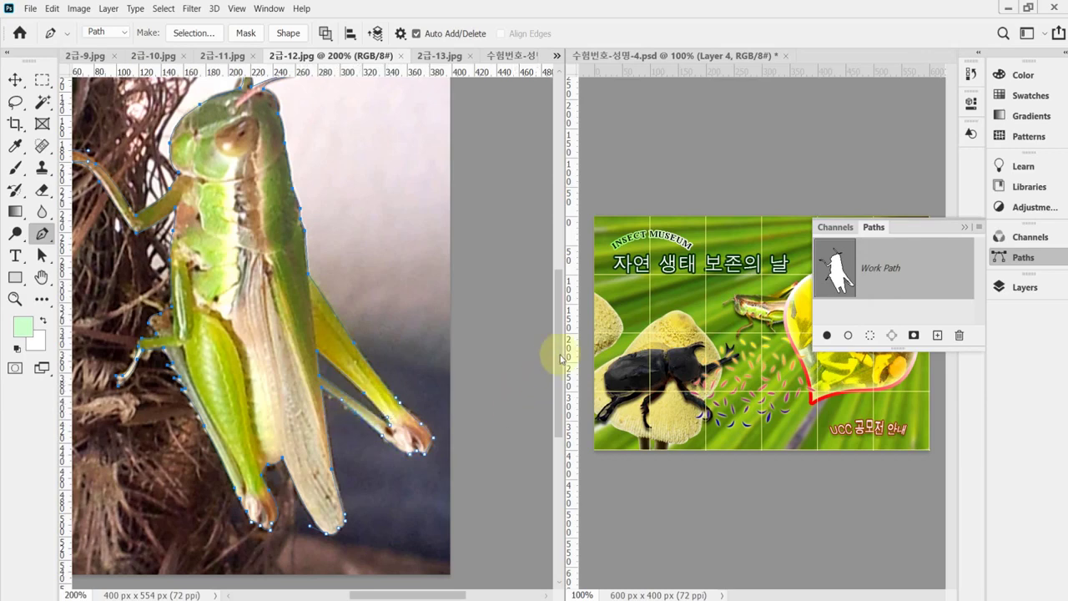
left_click(1024, 257)
left_click_drag(393, 222, 443, 291)
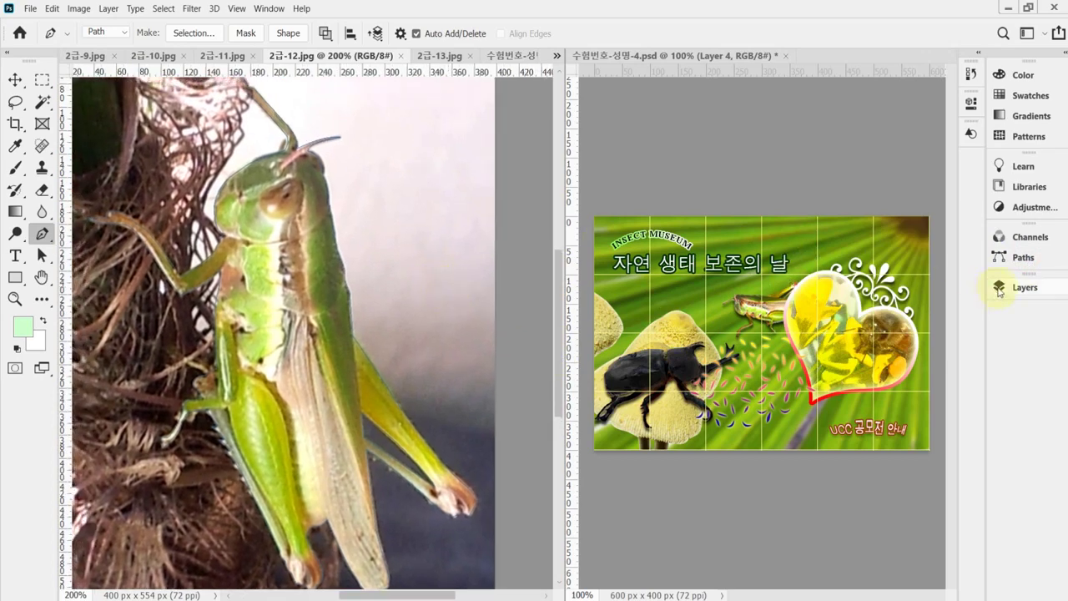
Step: Load the grasshopper's path as a selection and paste the cutout into the composition 수험번호-성명-4.psd
left_click(1026, 258)
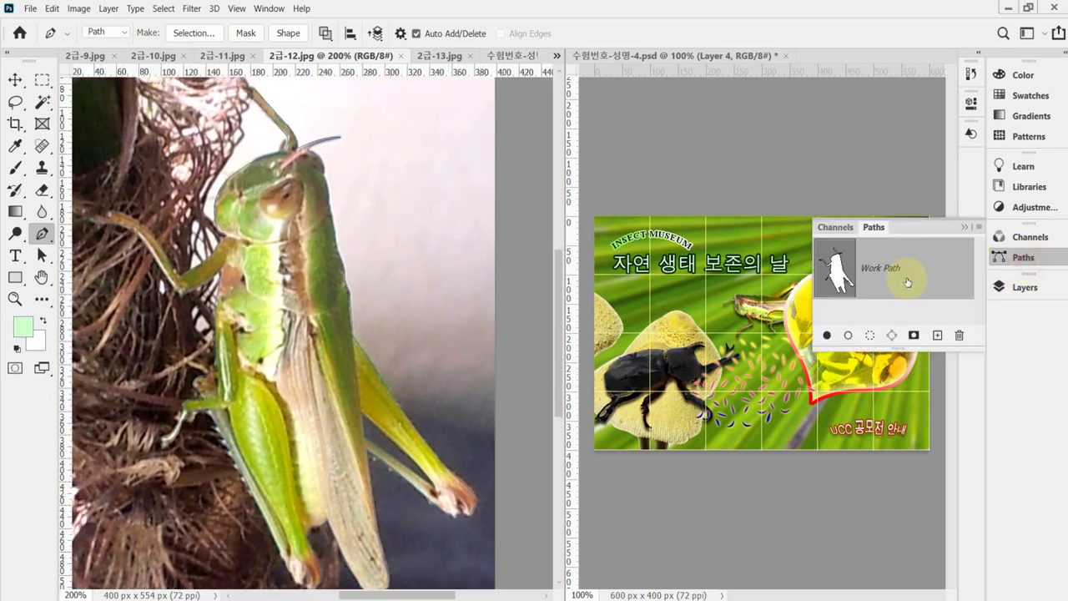
left_click(1033, 261)
key("ctrl+Return")
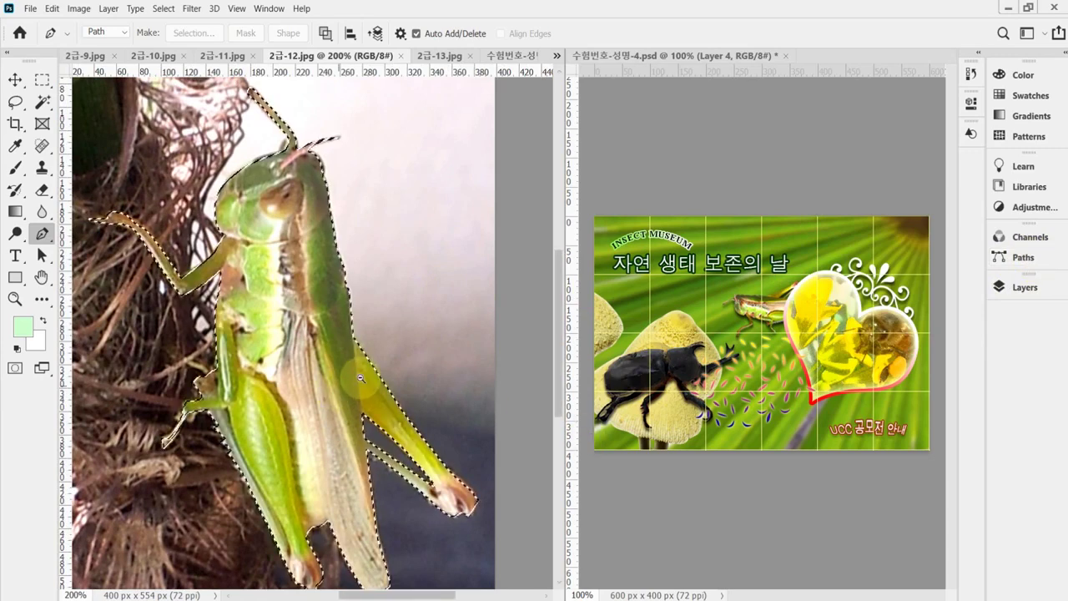
key("ctrl+minus")
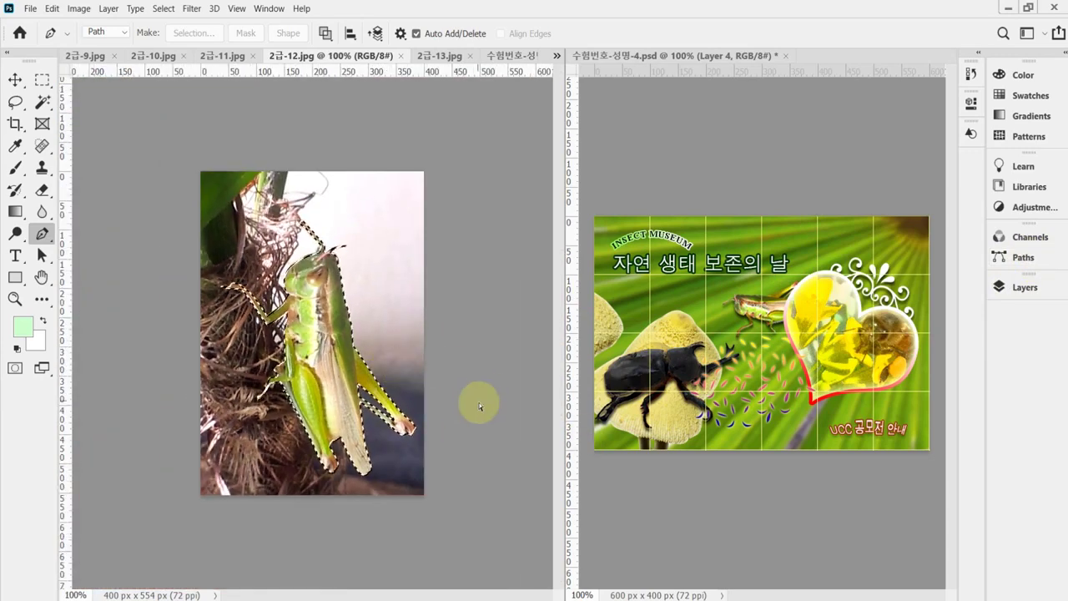
left_click(509, 56)
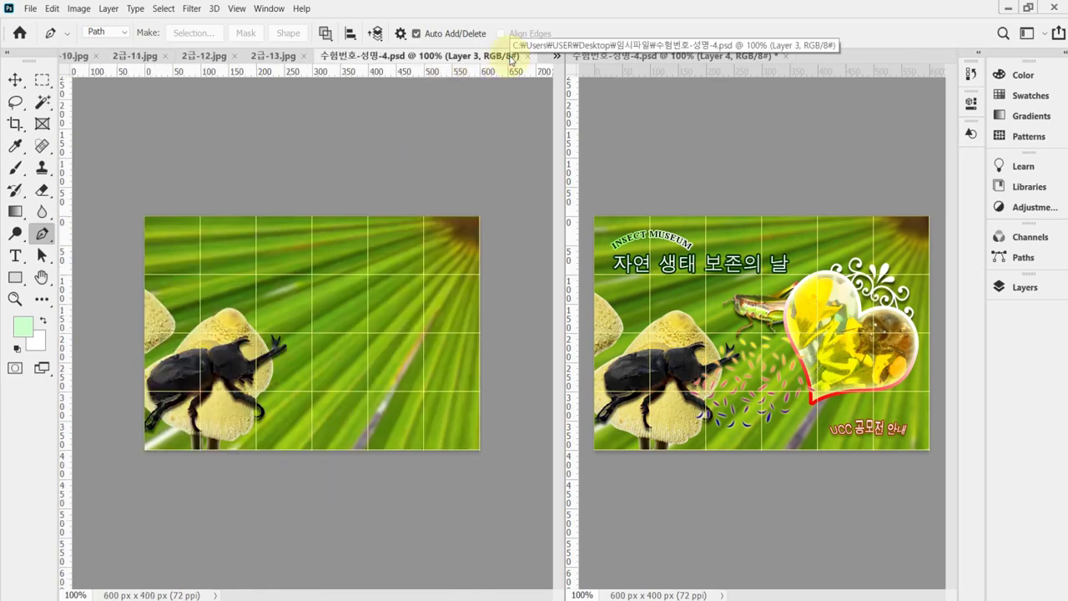
key("ctrl+v")
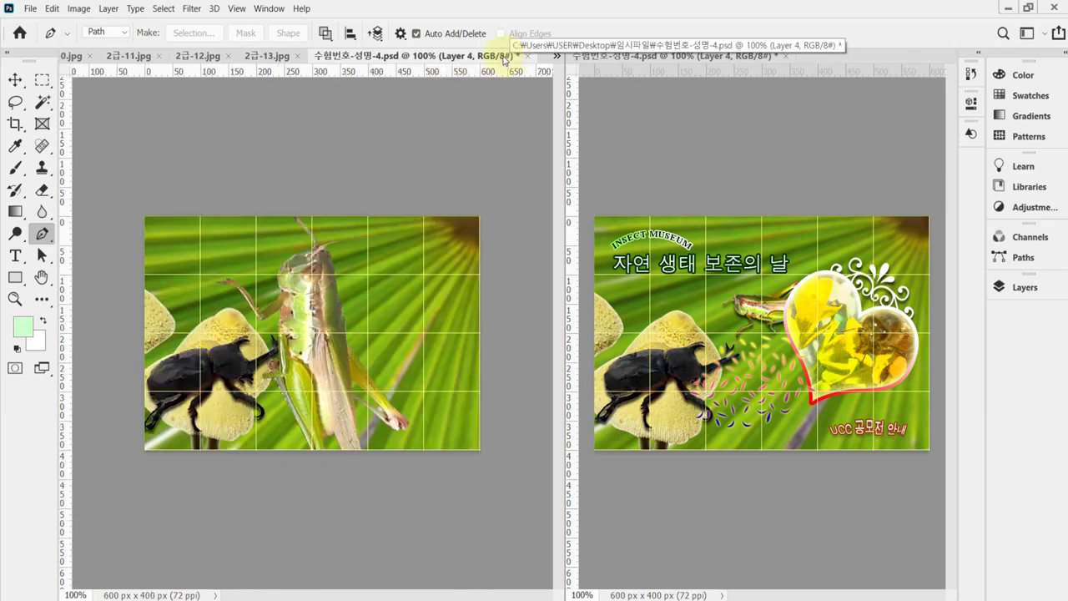
Step: Scale the pasted grasshopper to about 44.6%, rotate it about 73° counterclockwise, and move it to the right of the beetle
key("ctrl+t")
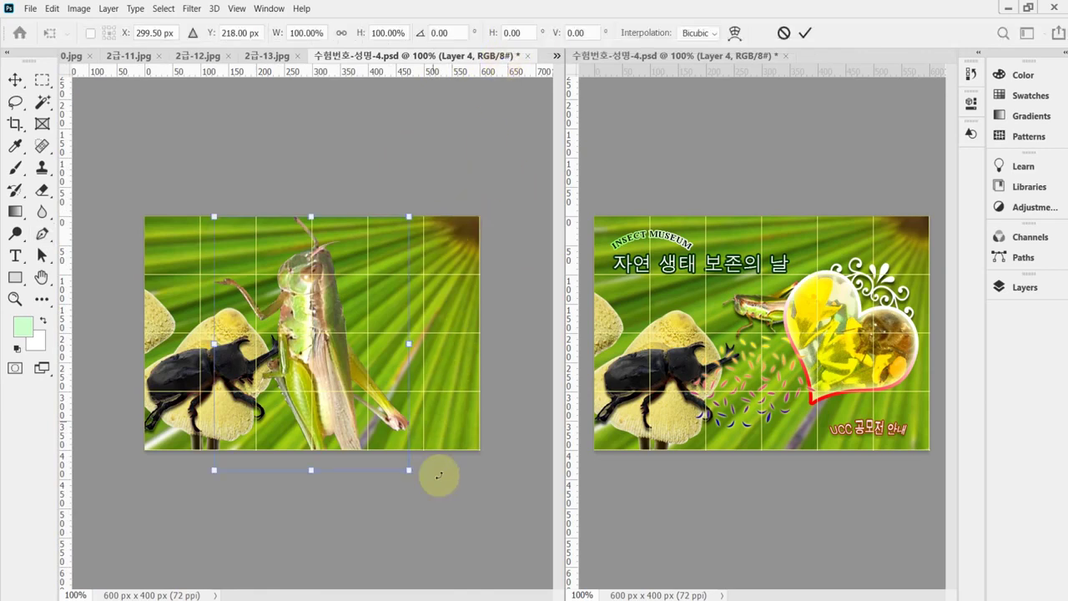
left_click_drag(412, 470, 310, 321)
left_click_drag(423, 279, 469, 303)
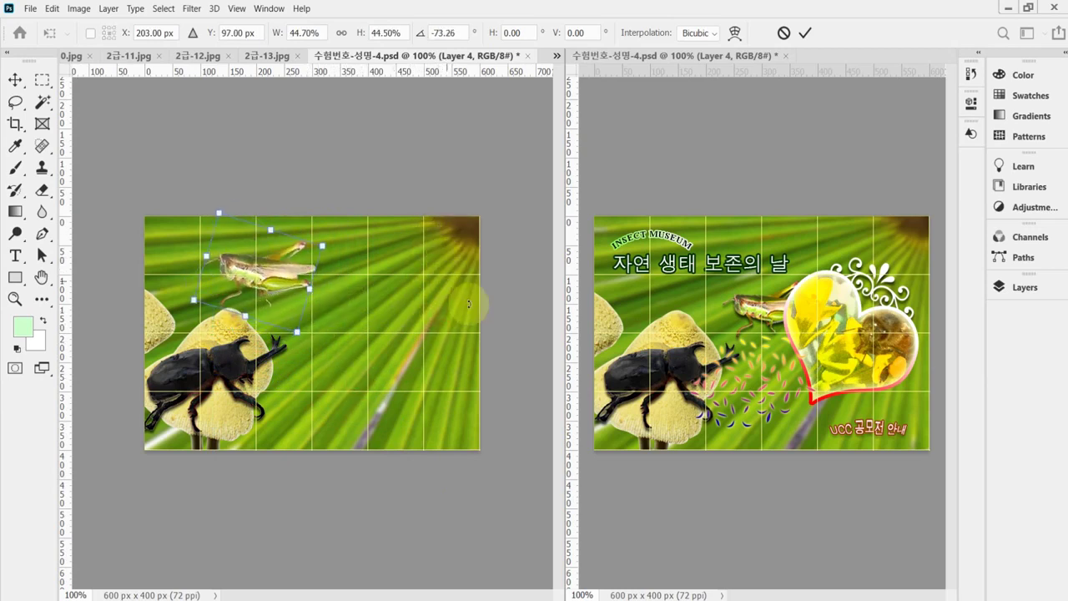
left_click_drag(235, 261, 398, 309)
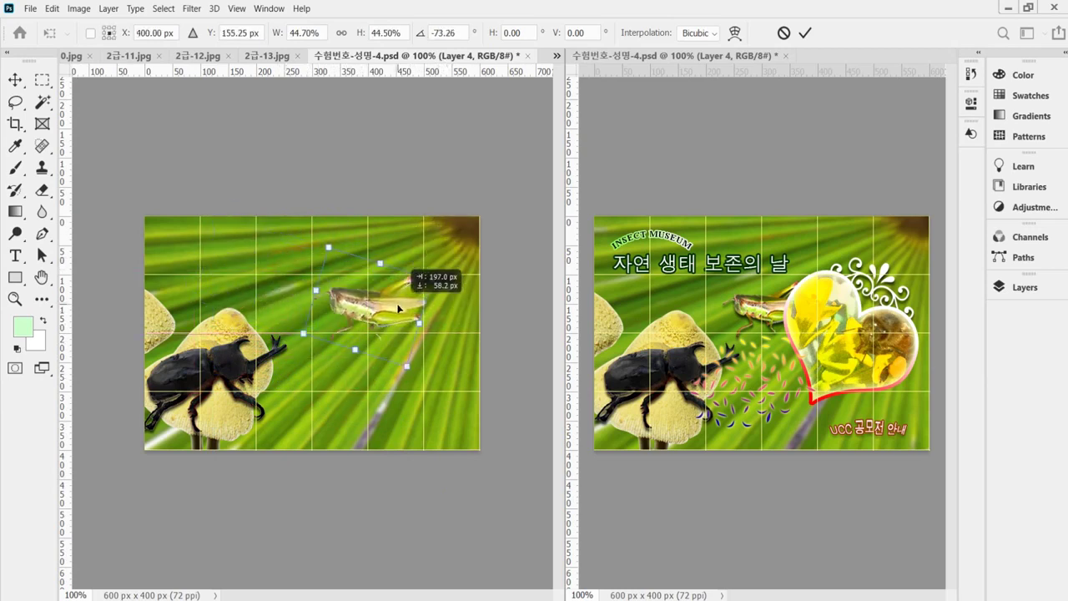
Step: Refine the grasshopper's transform to about 40.5% scale and 79° counterclockwise, position it just above the beetle's horn, and save the composition
left_click_drag(465, 343, 484, 330)
left_click_drag(402, 313, 367, 310)
left_click_drag(292, 248, 293, 260)
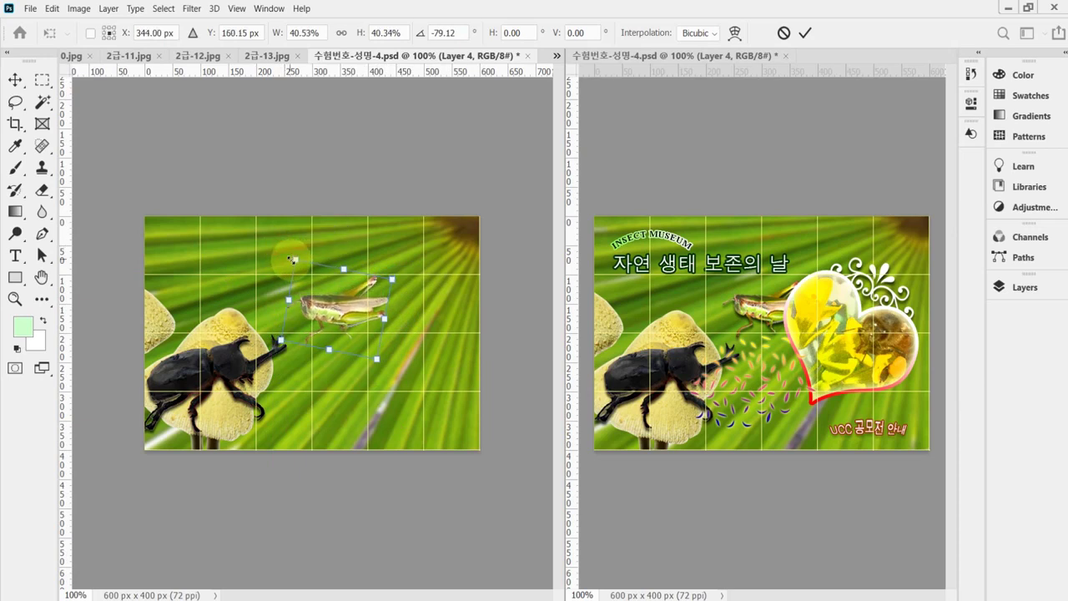
left_click_drag(353, 317, 344, 313)
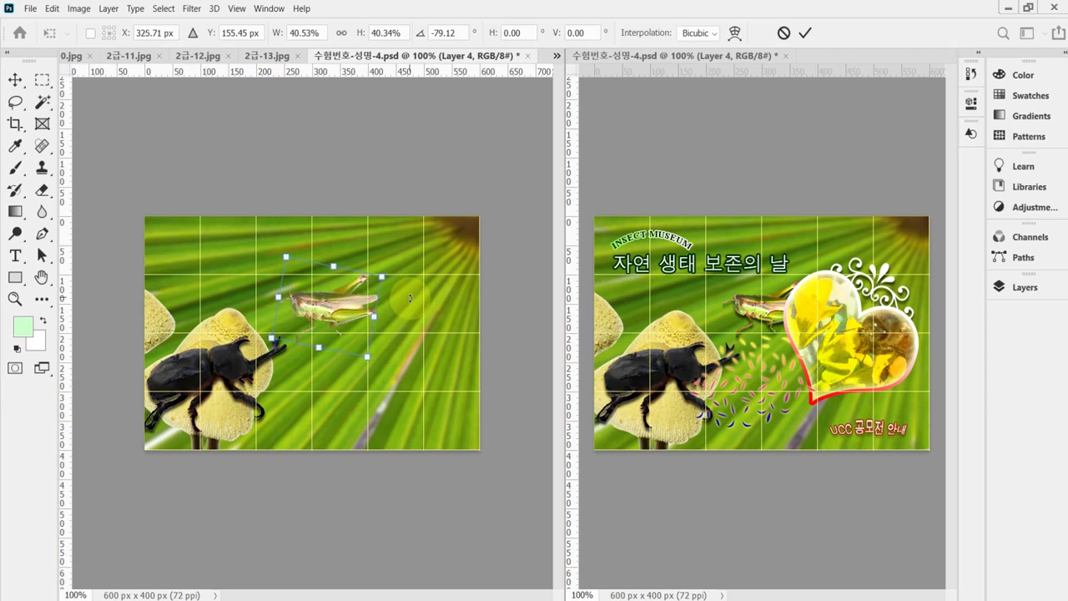
key("Up")
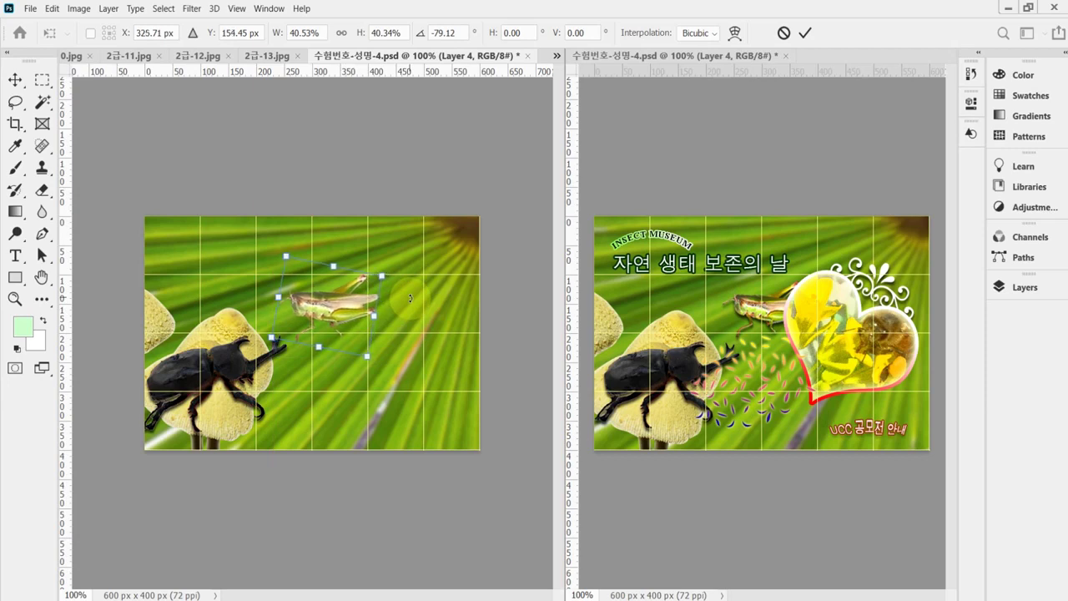
double_click(291, 292)
key("p")
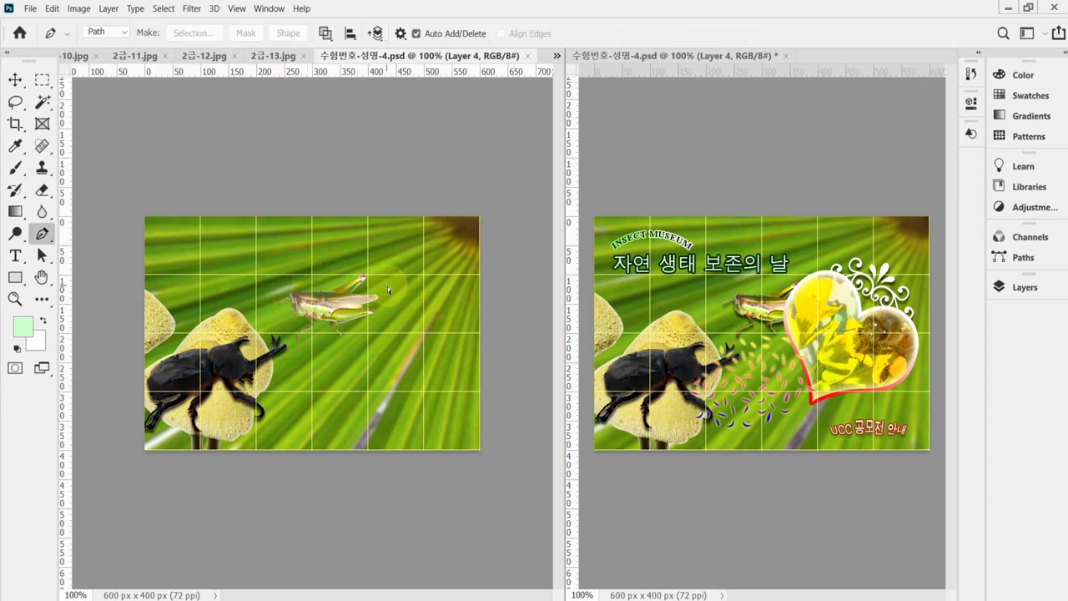
Step: Reduce the placed grasshopper slightly to about 97.8% of its size and apply the transform
key("ctrl+r")
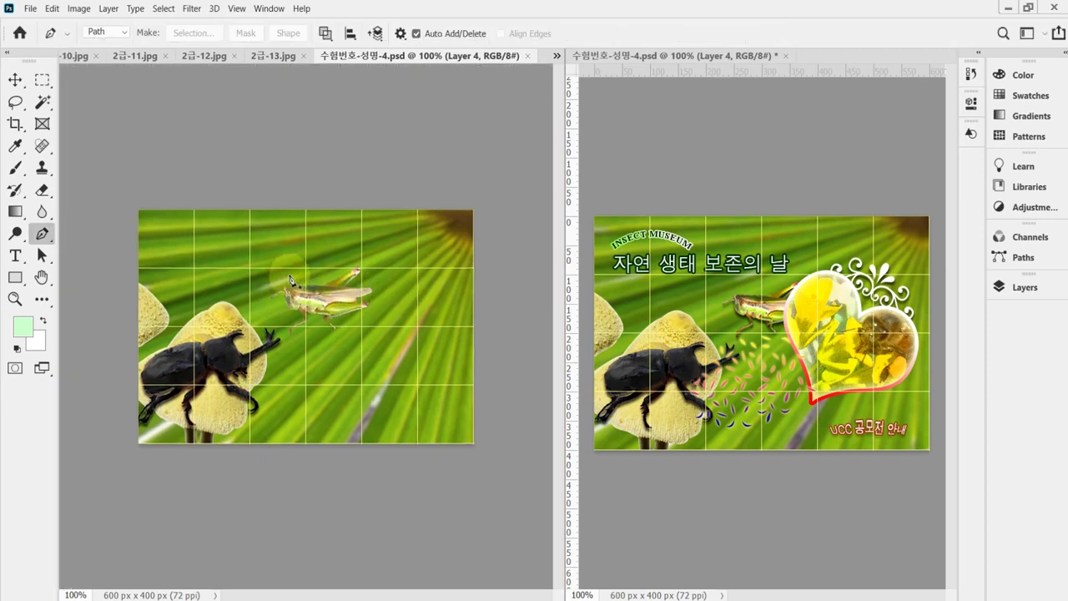
key("ctrl+r")
key("ctrl+t")
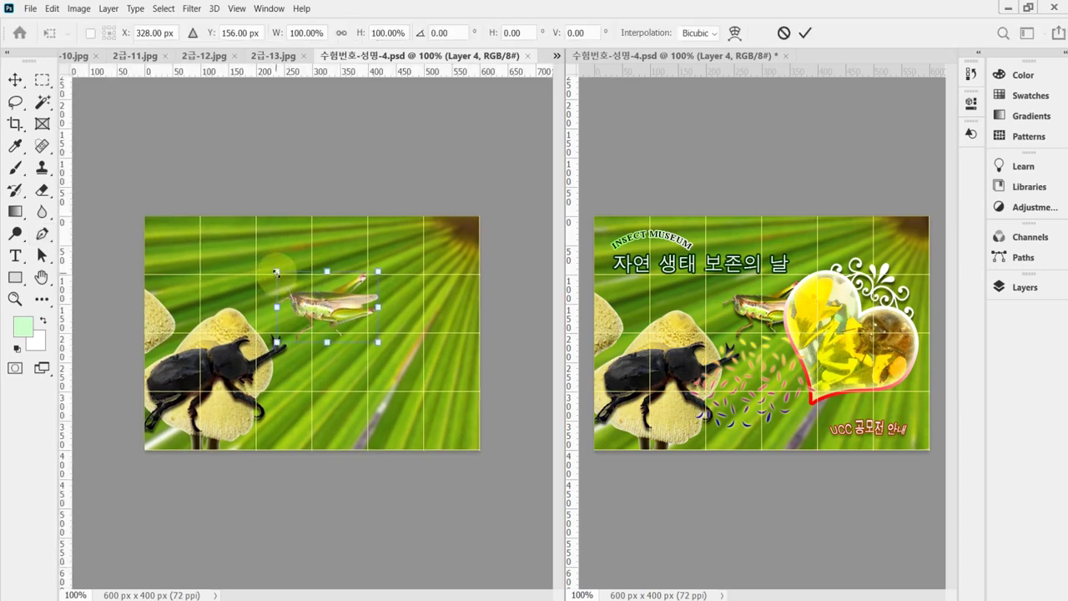
left_click_drag(275, 271, 277, 274)
key("Return")
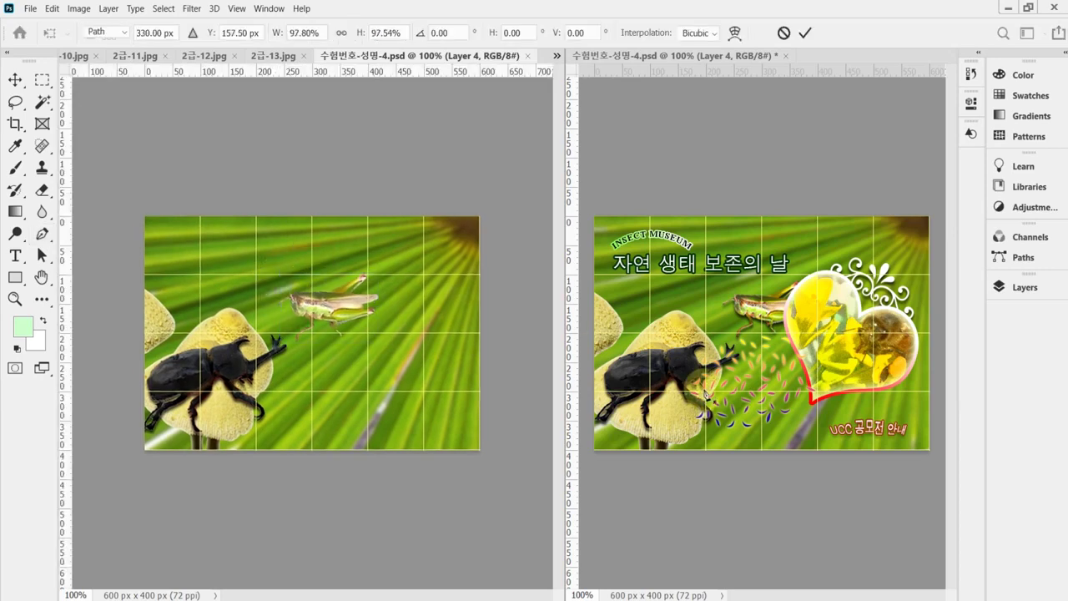
key("p")
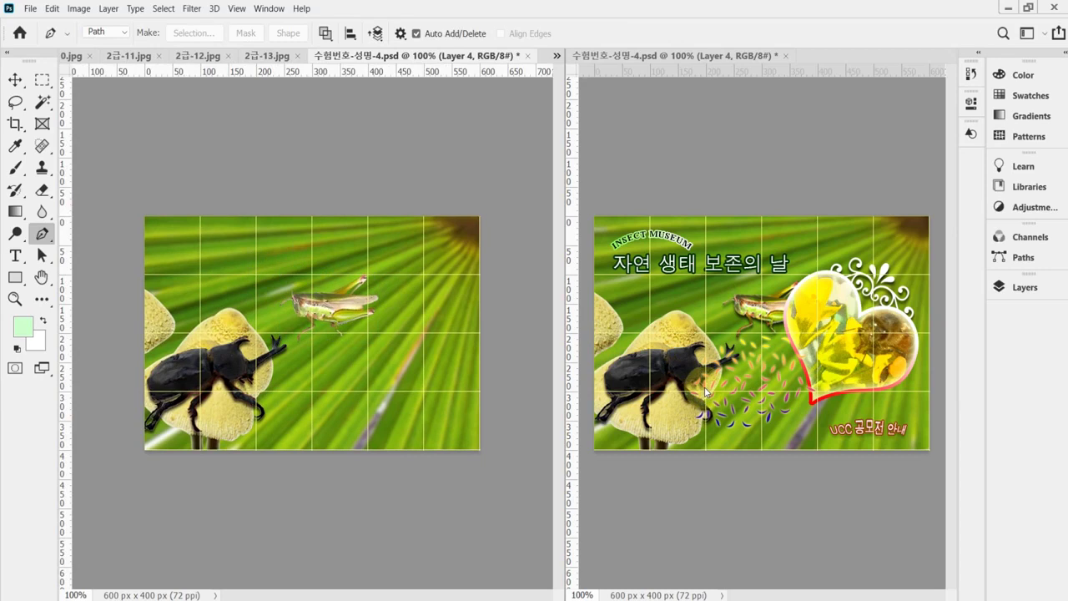
Step: Nudge the grasshopper slightly to the left, apply the transform, and save the composition
key("ctrl+t")
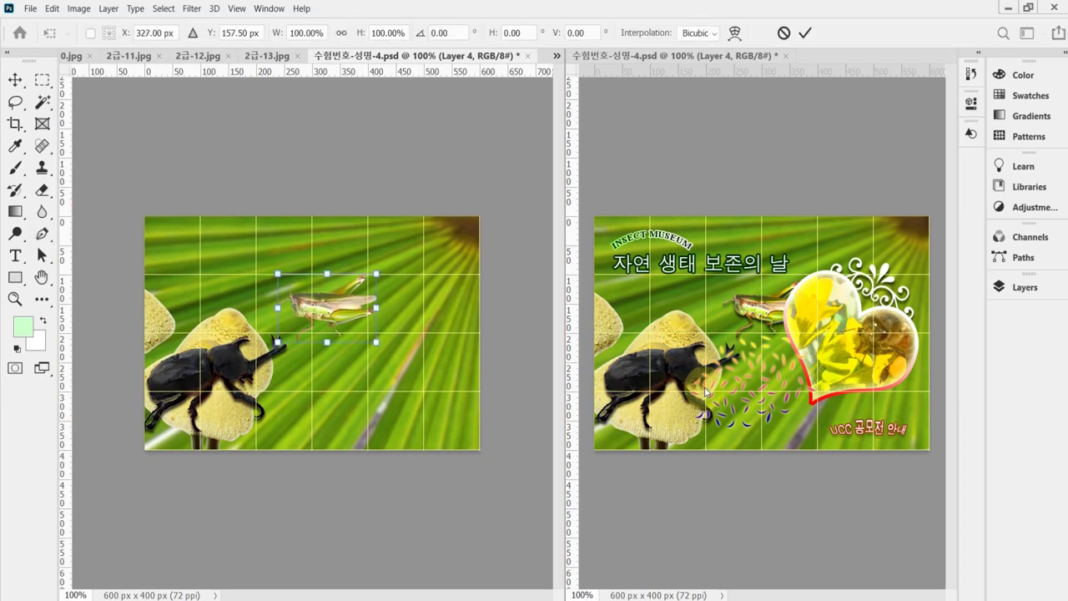
key("Left")
key("Left")
key("Return")
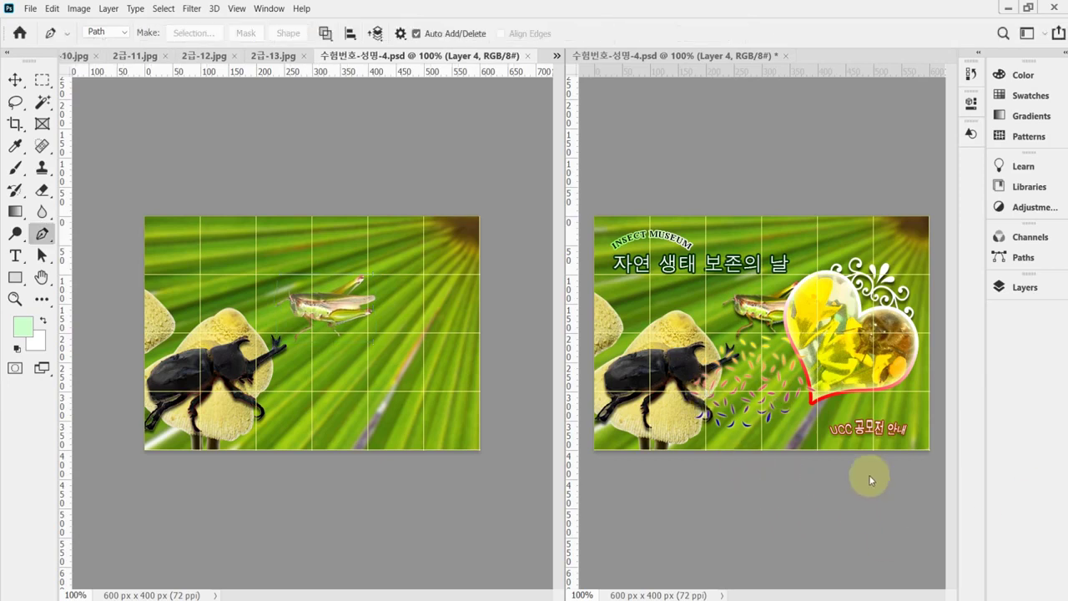
Step: Add a Drop Shadow to the grasshopper layer with 75% opacity, a 90° angle, 5 px distance and 5 px size
left_click(1025, 287)
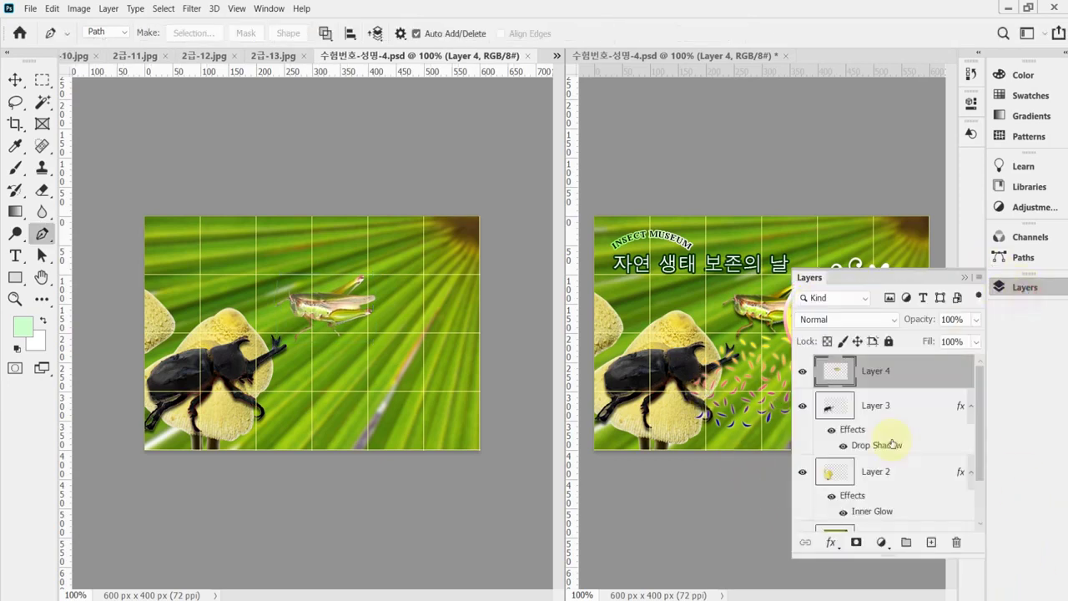
left_click(832, 544)
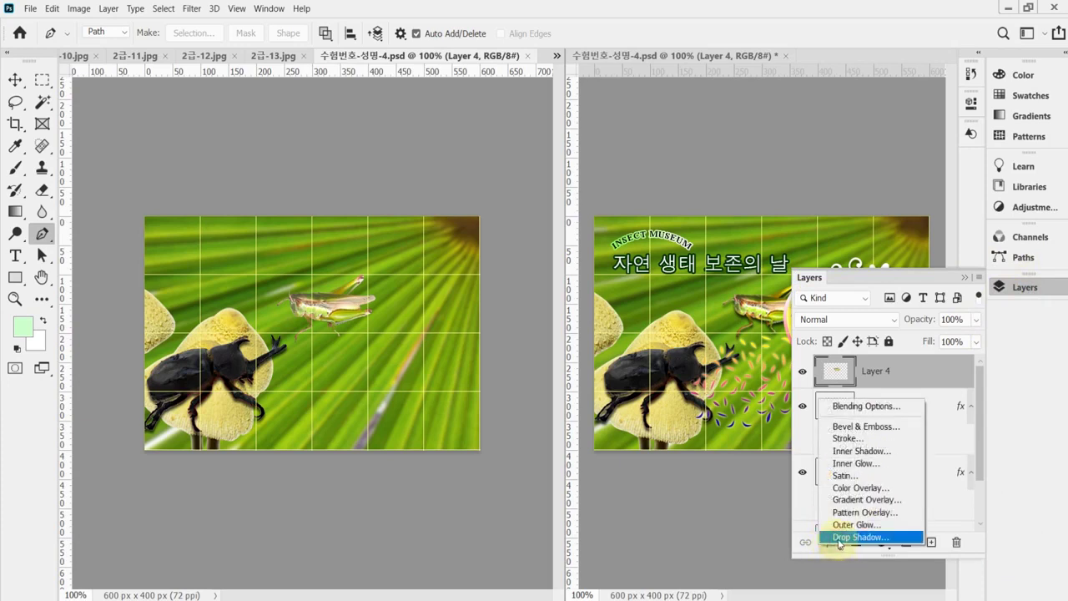
left_click(839, 538)
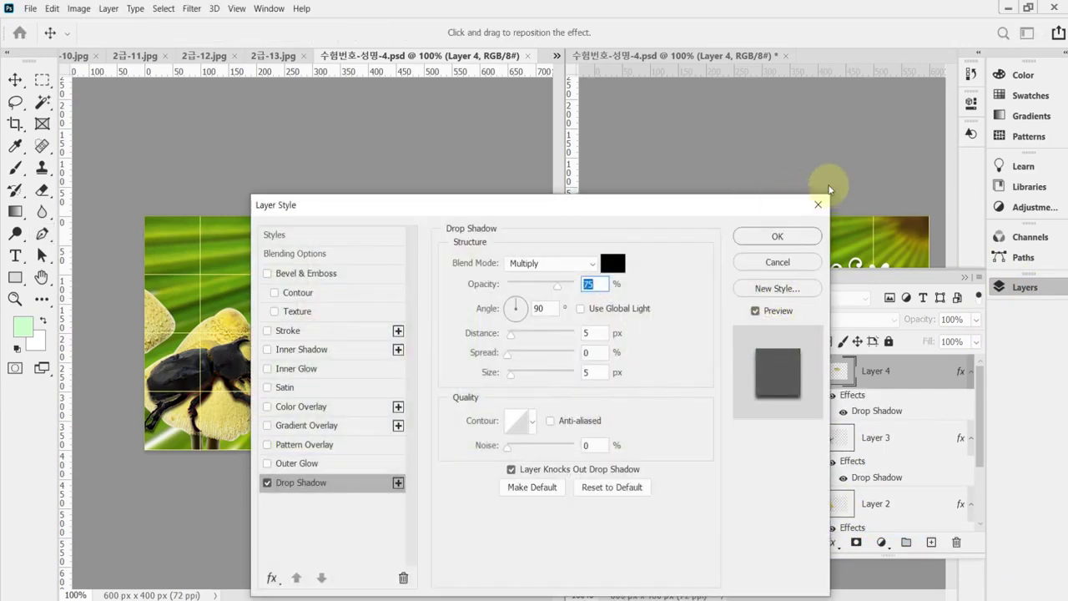
left_click(780, 238)
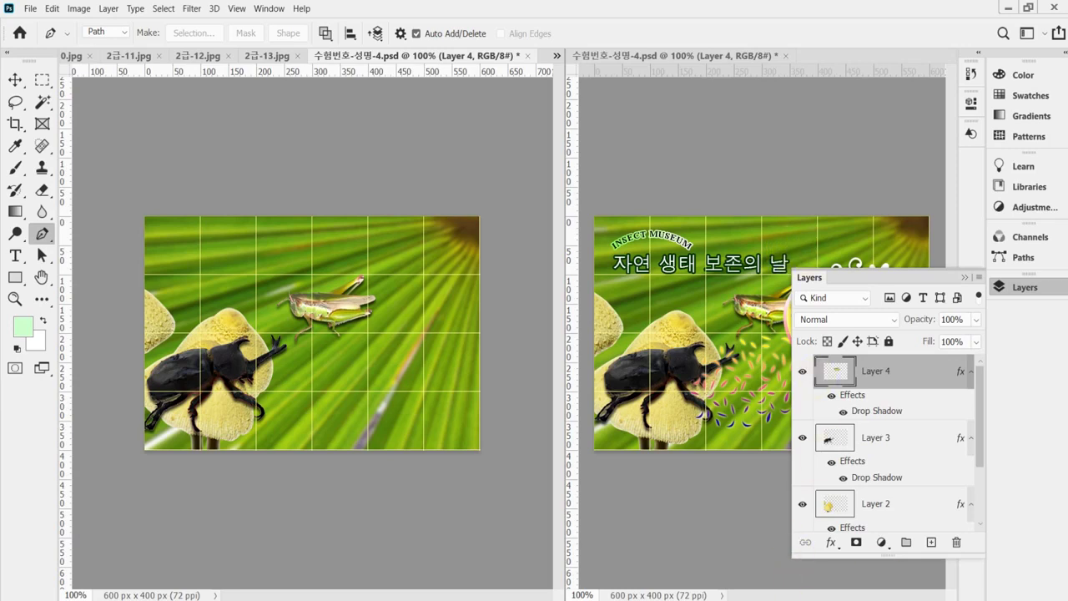
left_click(1015, 287)
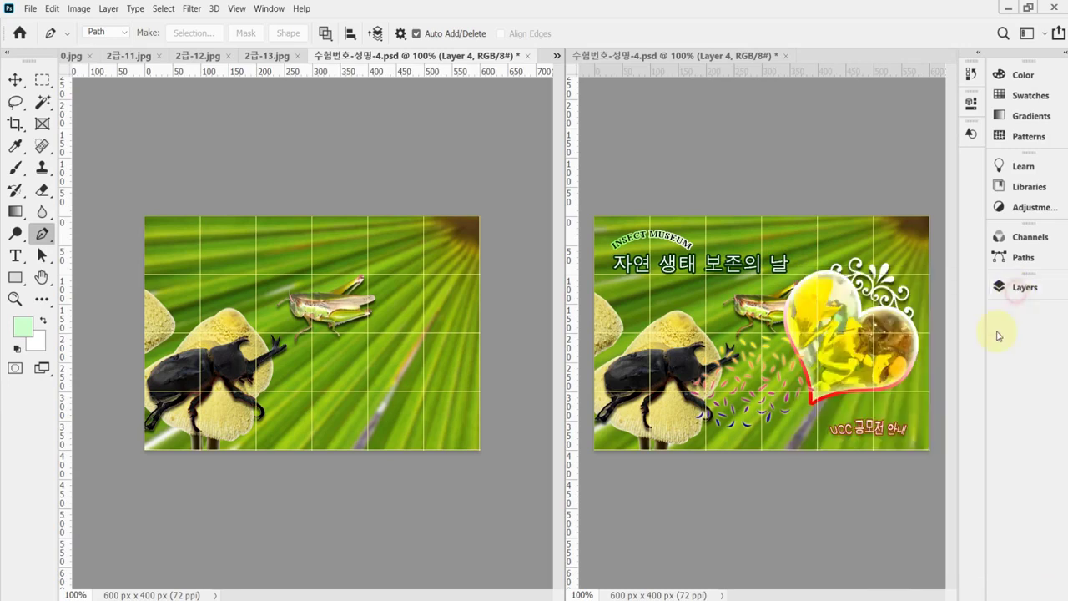
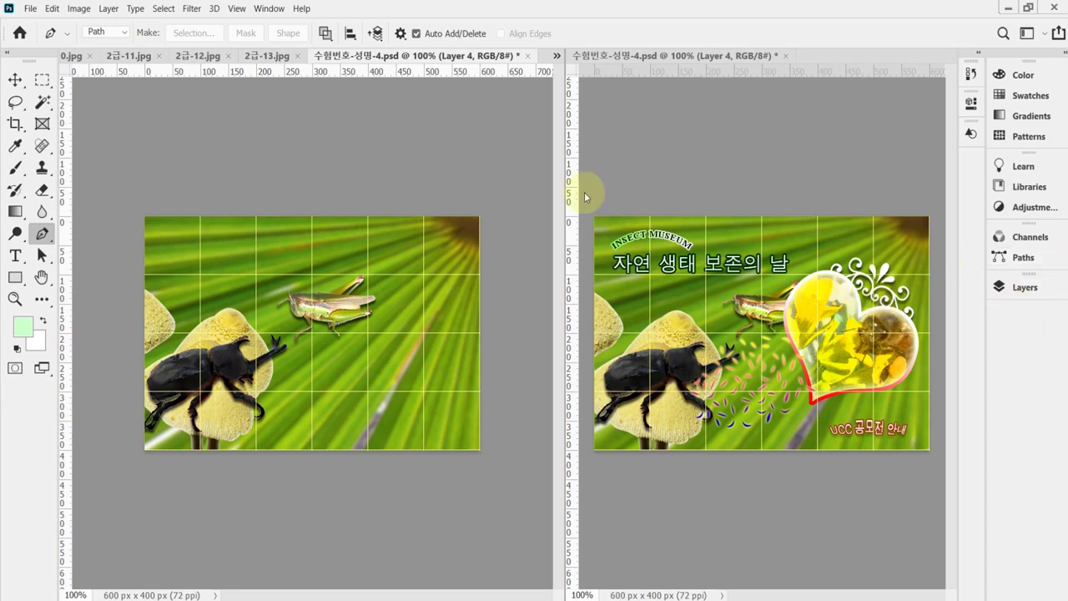
Step: Activate the Custom Shape tool and set its fill to white (ffffff) with no stroke
left_click(15, 277)
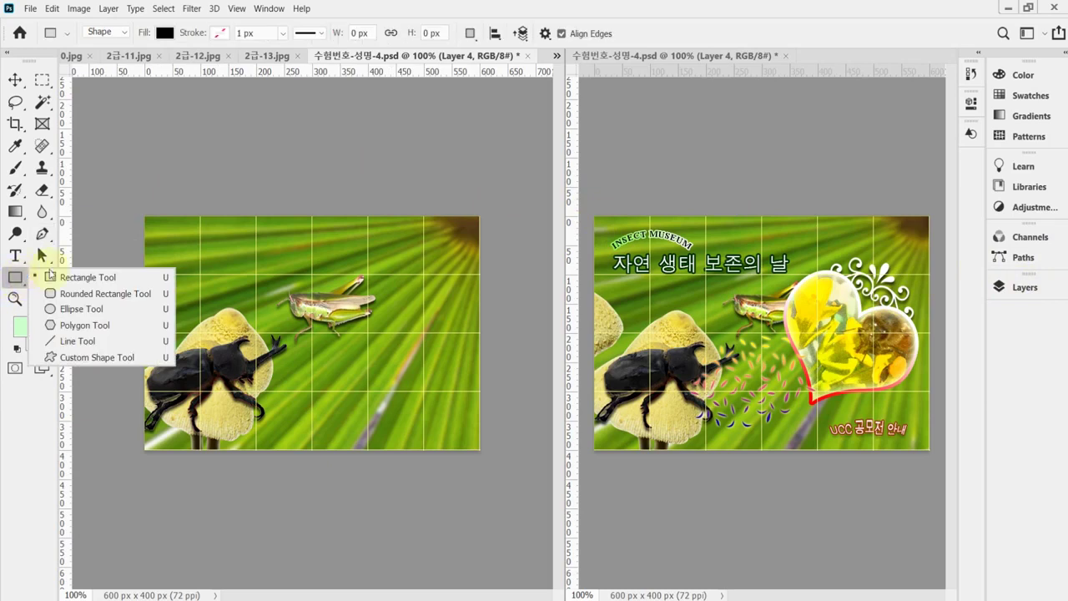
left_click(130, 359)
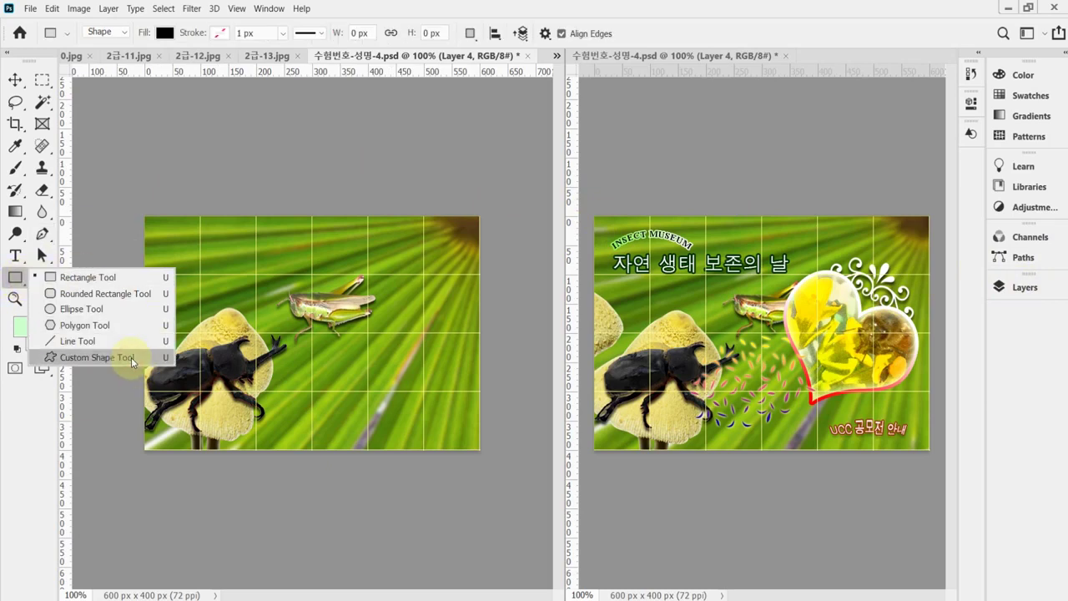
left_click(131, 357)
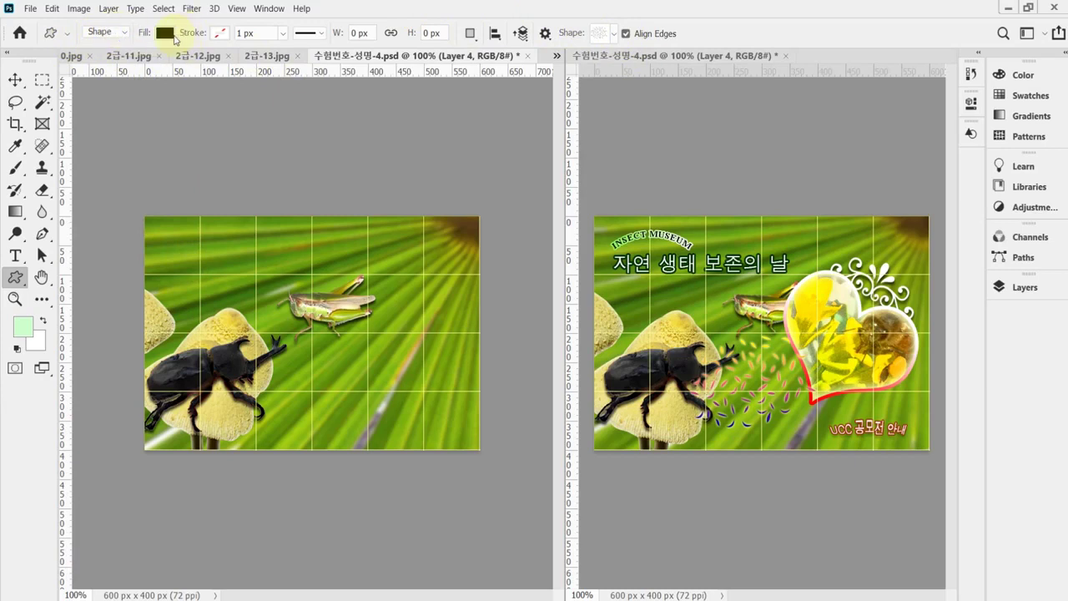
left_click(166, 34)
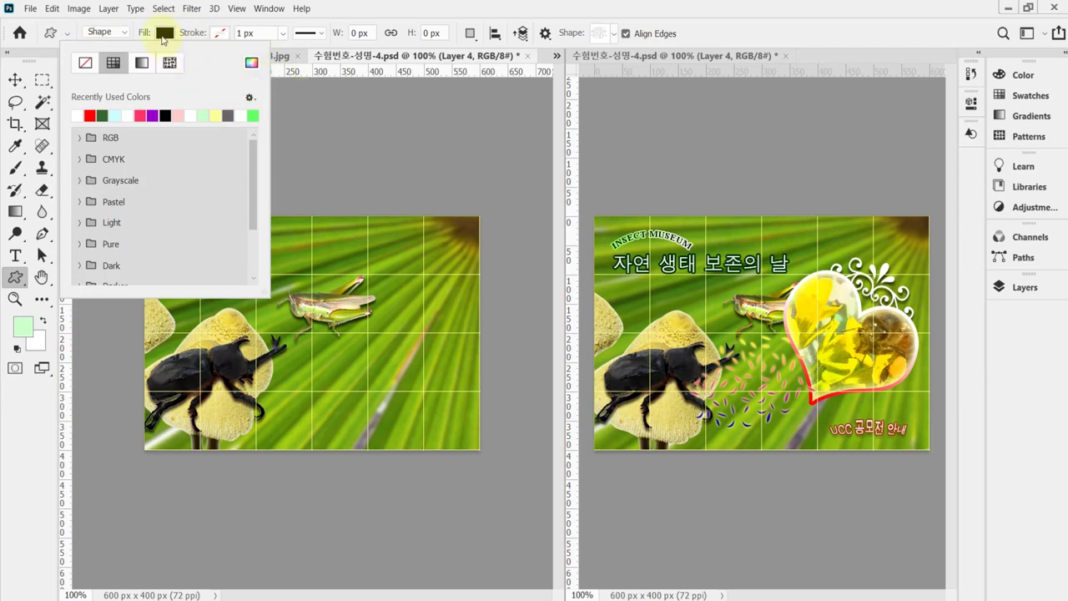
left_click(129, 115)
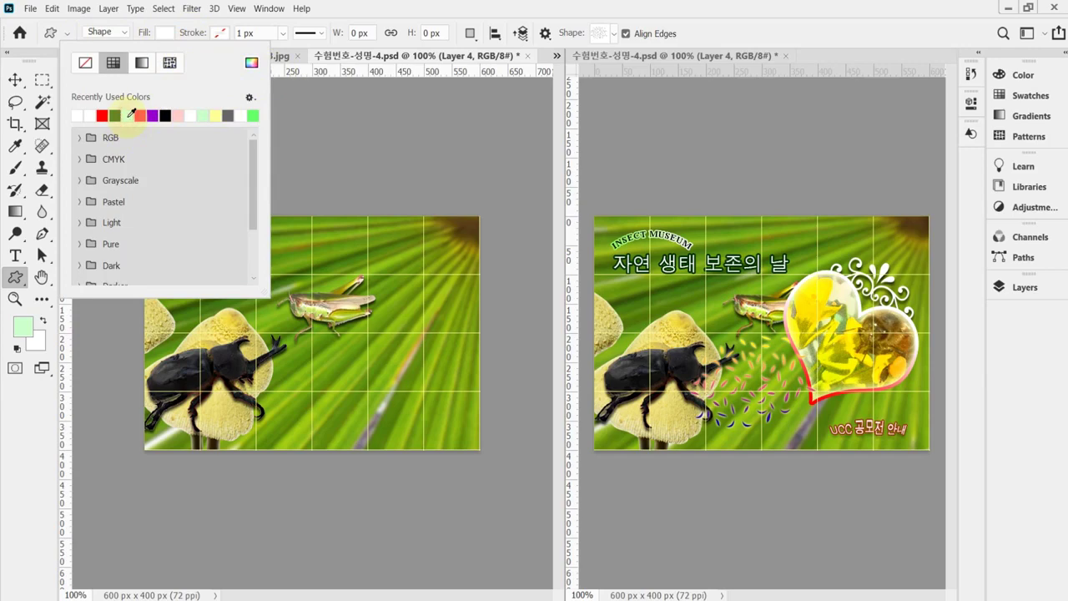
left_click(252, 63)
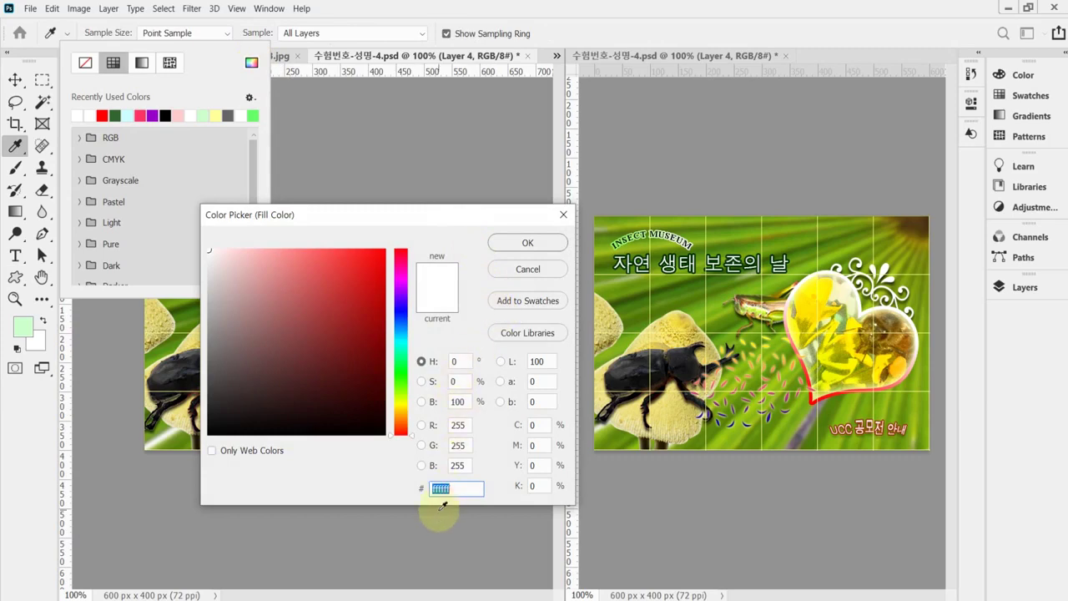
left_click(527, 242)
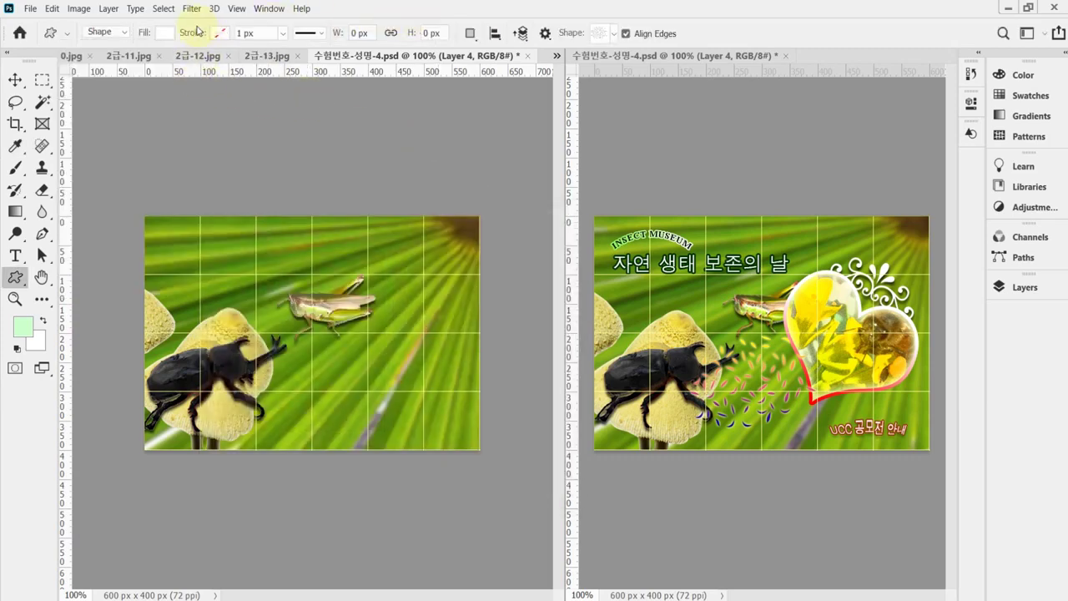
left_click(222, 34)
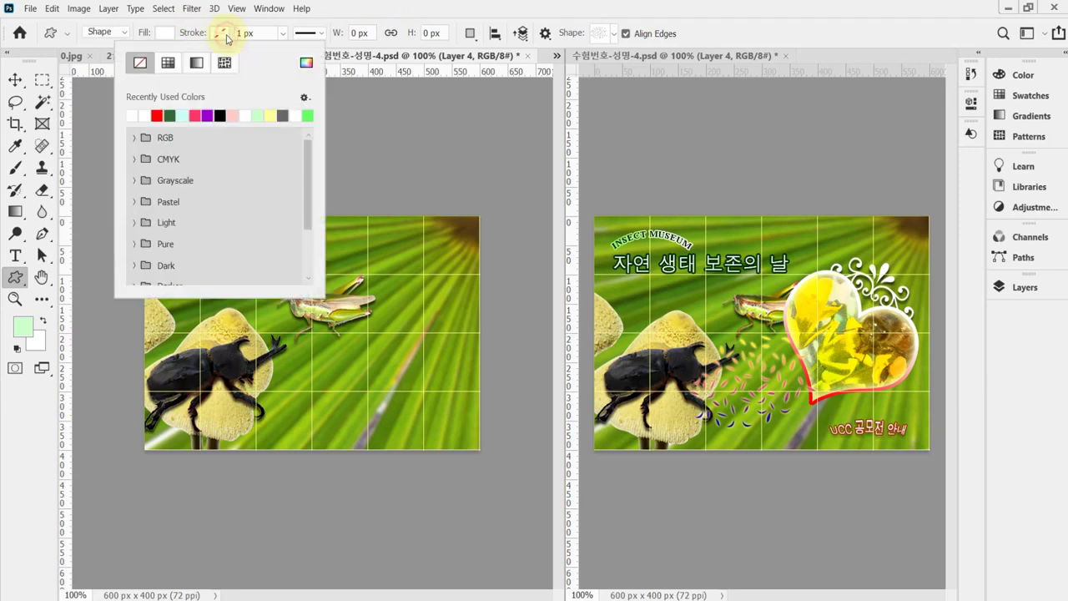
left_click(226, 37)
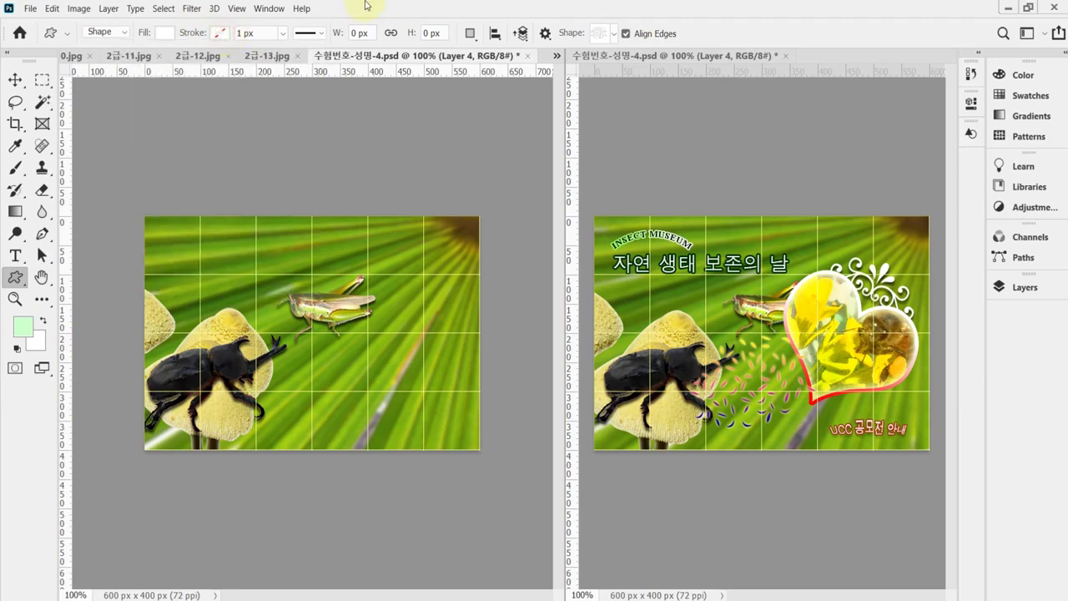
Step: Draw the scrolled crest from the legacy Ornaments shapes about 183 by 74 px, just above and right of the grasshopper
left_click(615, 35)
left_click(463, 72)
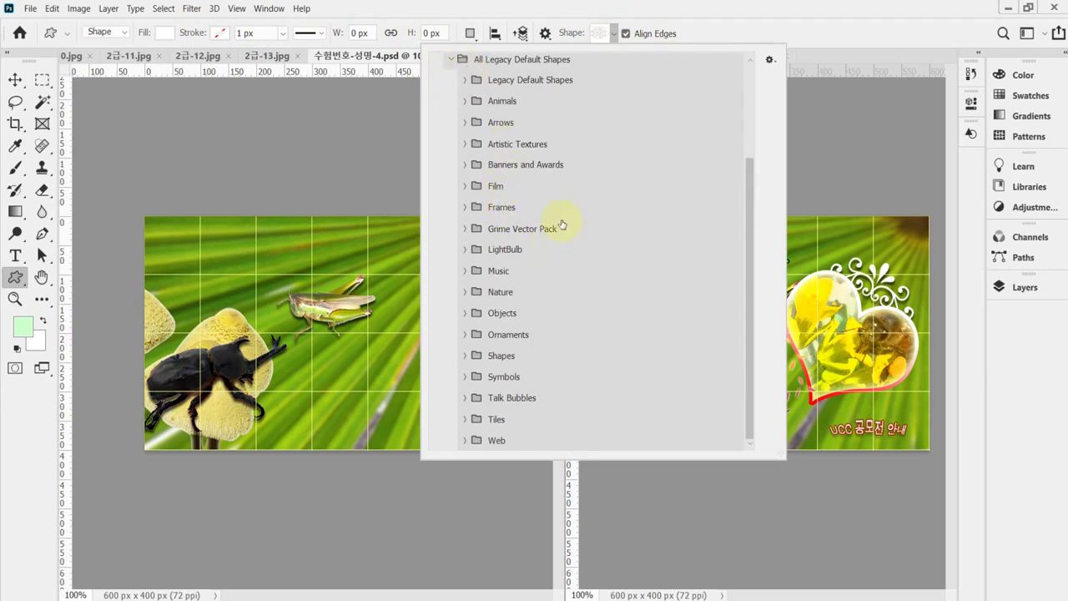
scroll(560, 221, "up", 5)
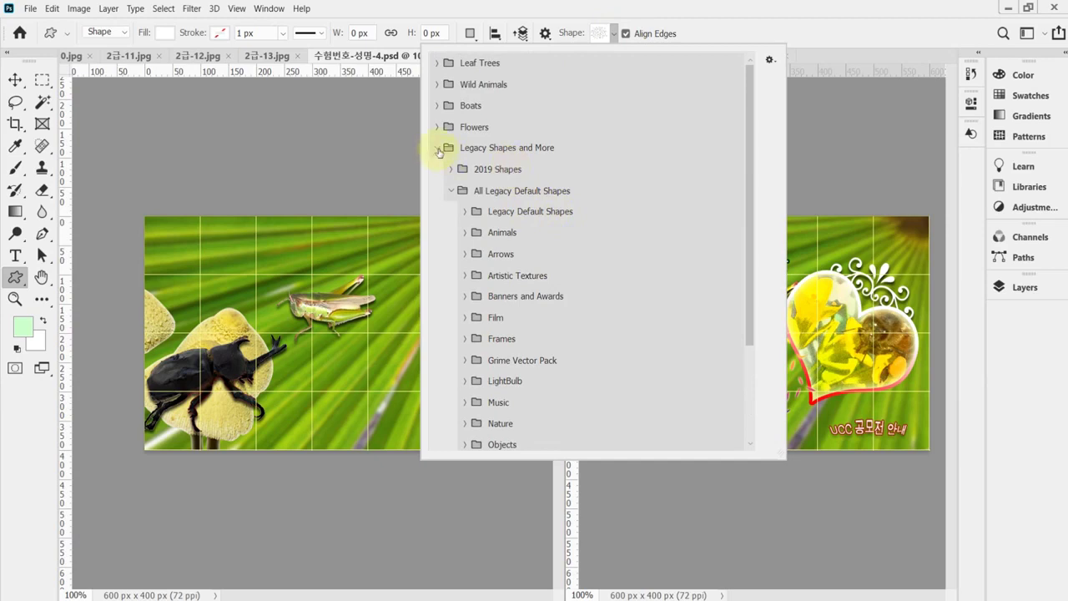
left_click(437, 149)
left_click(437, 149)
left_click(452, 192)
left_click(451, 192)
scroll(551, 330, "down", 3)
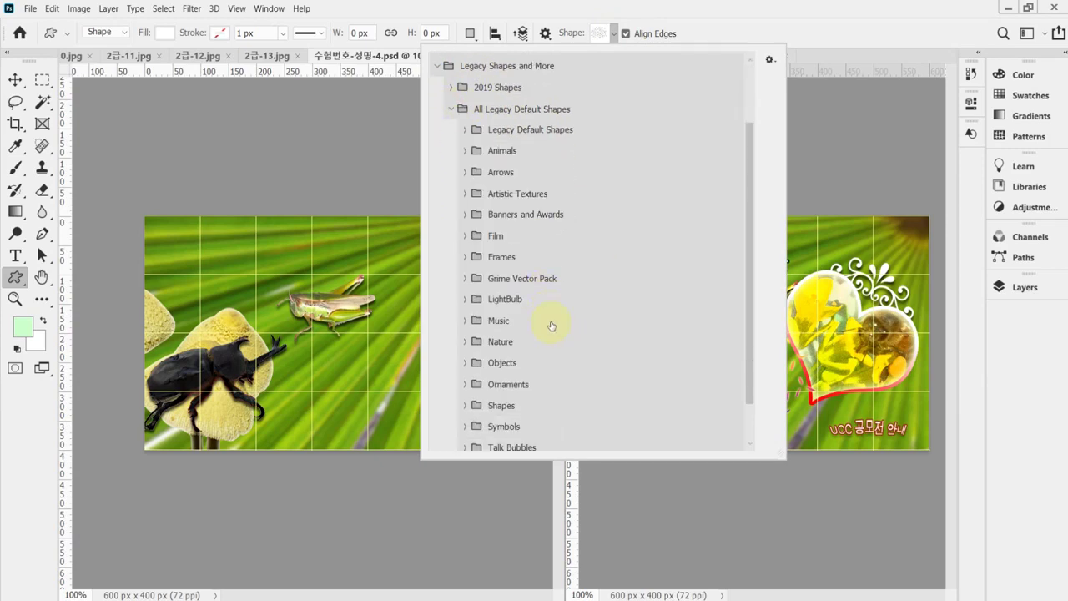
scroll(551, 325, "down", 2)
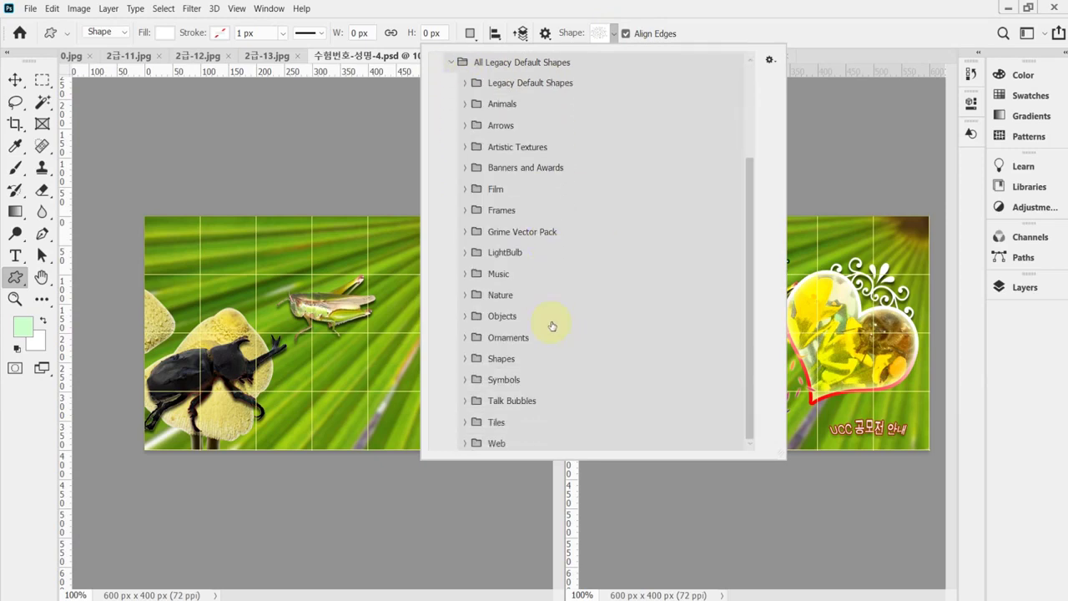
left_click(465, 334)
scroll(584, 362, "down", 5)
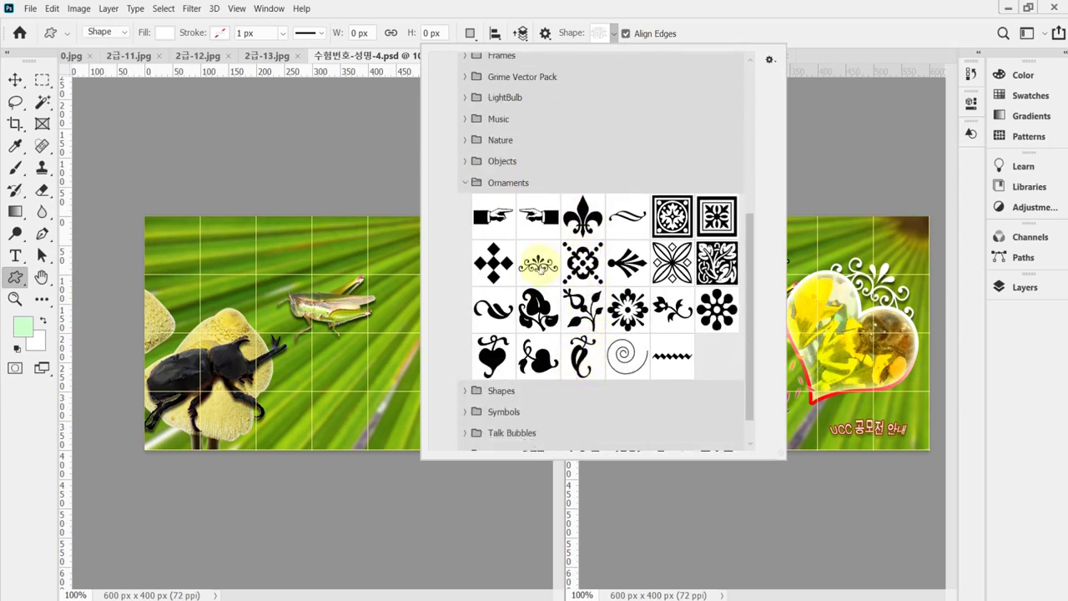
left_click(538, 265)
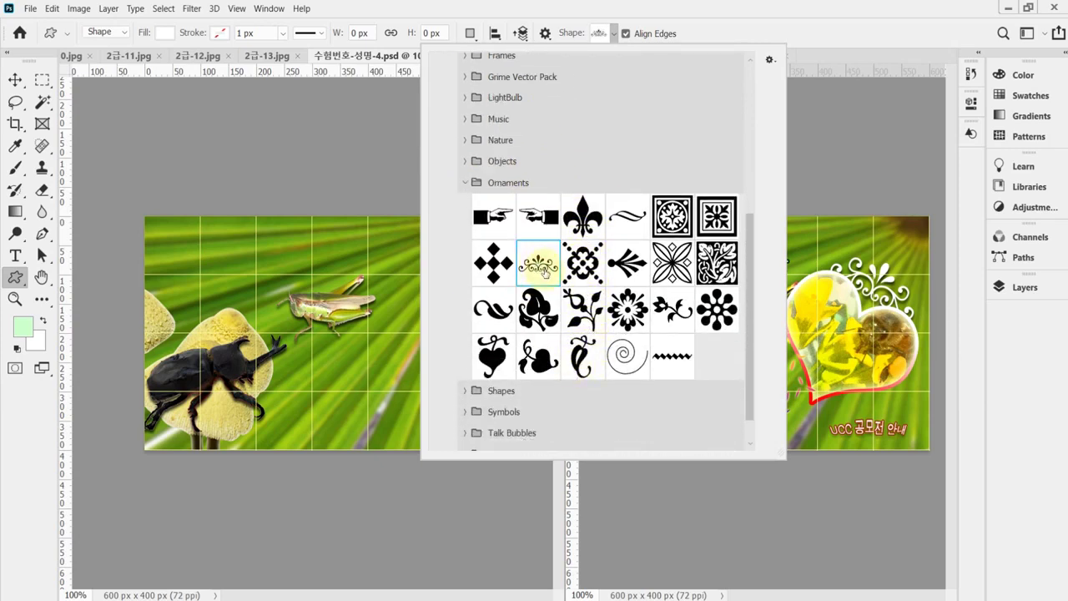
left_click(678, 21)
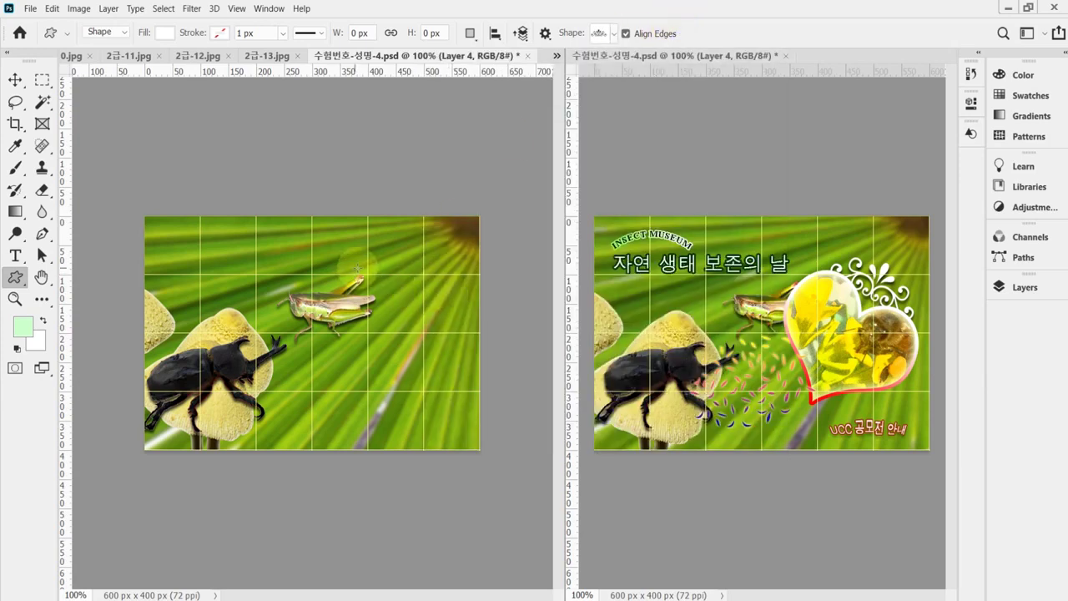
left_click_drag(357, 269, 458, 310)
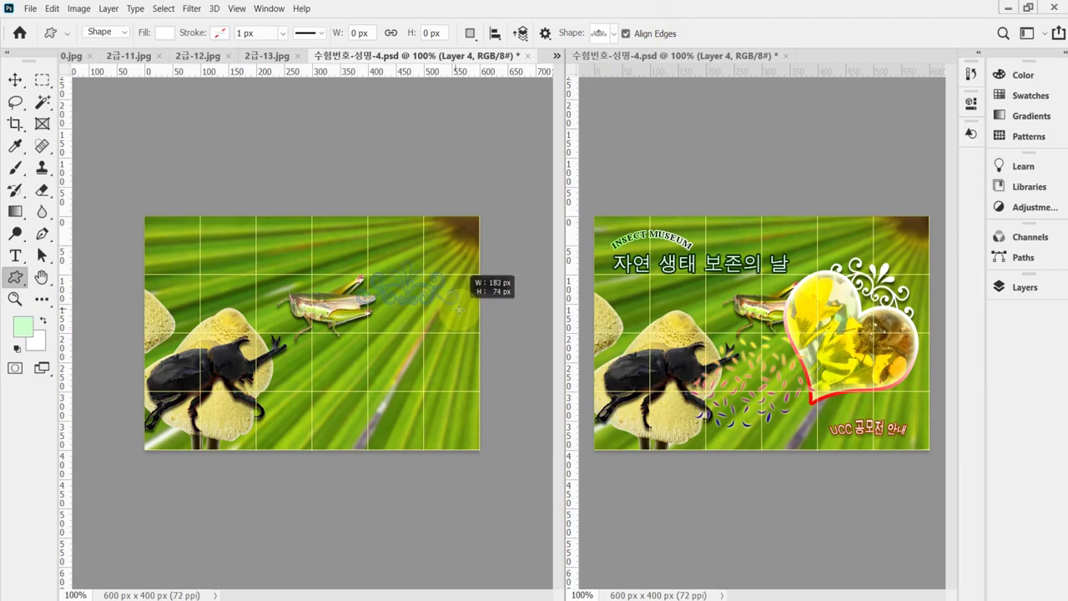
left_click_drag(458, 311, 405, 279)
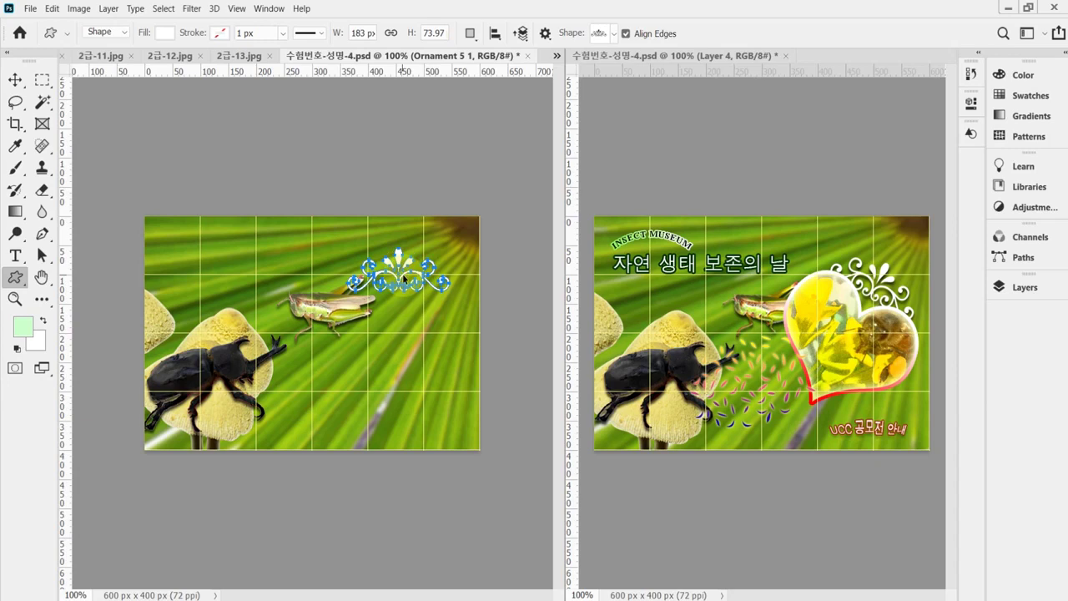
key("ctrl+t")
left_click_drag(347, 248, 348, 250)
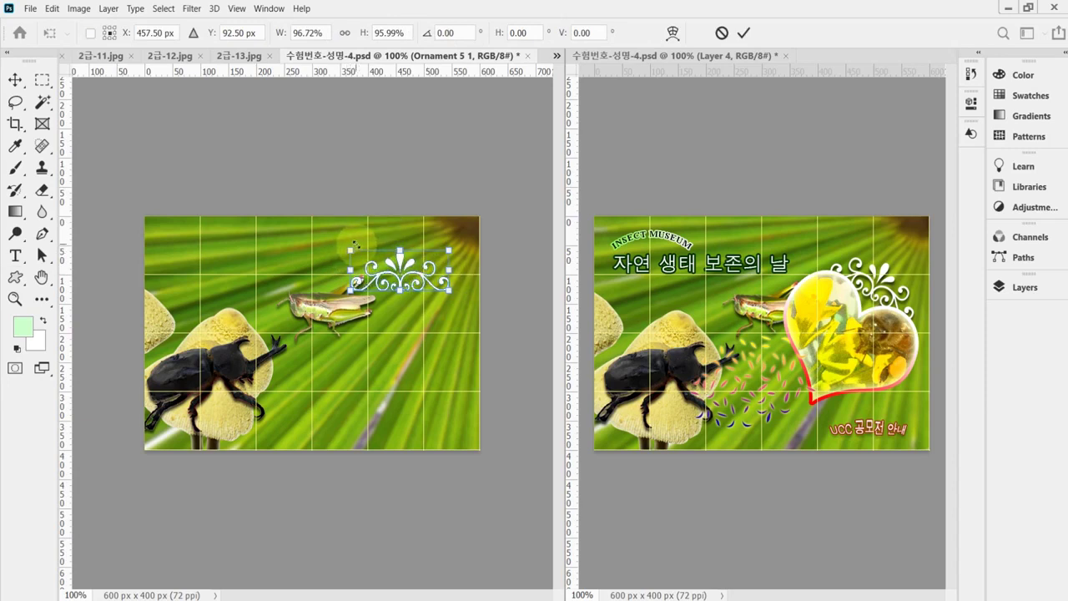
key("Return")
key("u")
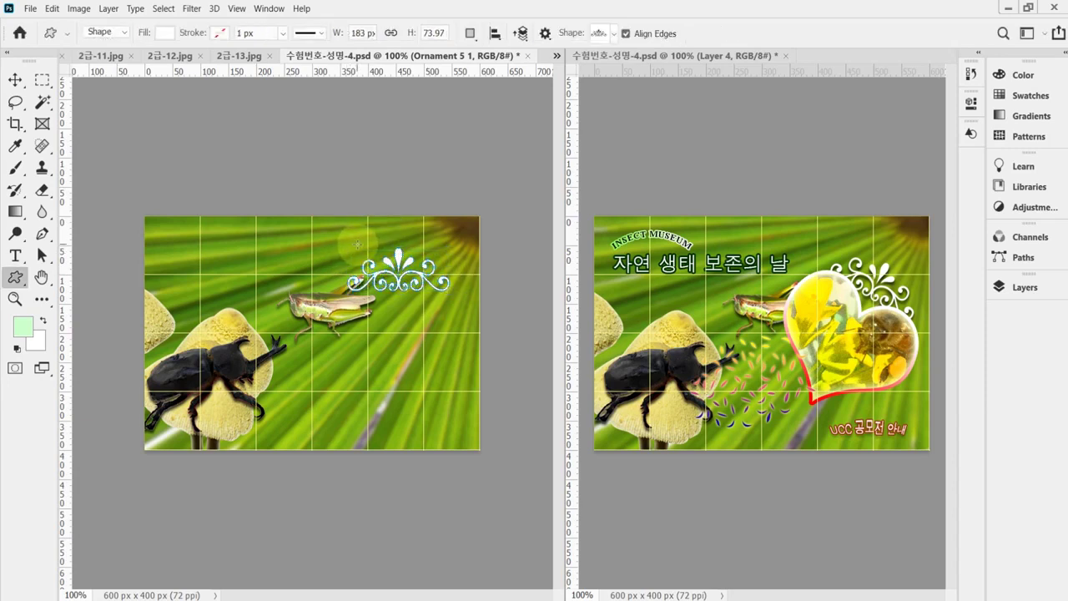
Step: Scale the ornament proportionally to about 94.5%, apply the transform, and save the composition
key("ctrl+t")
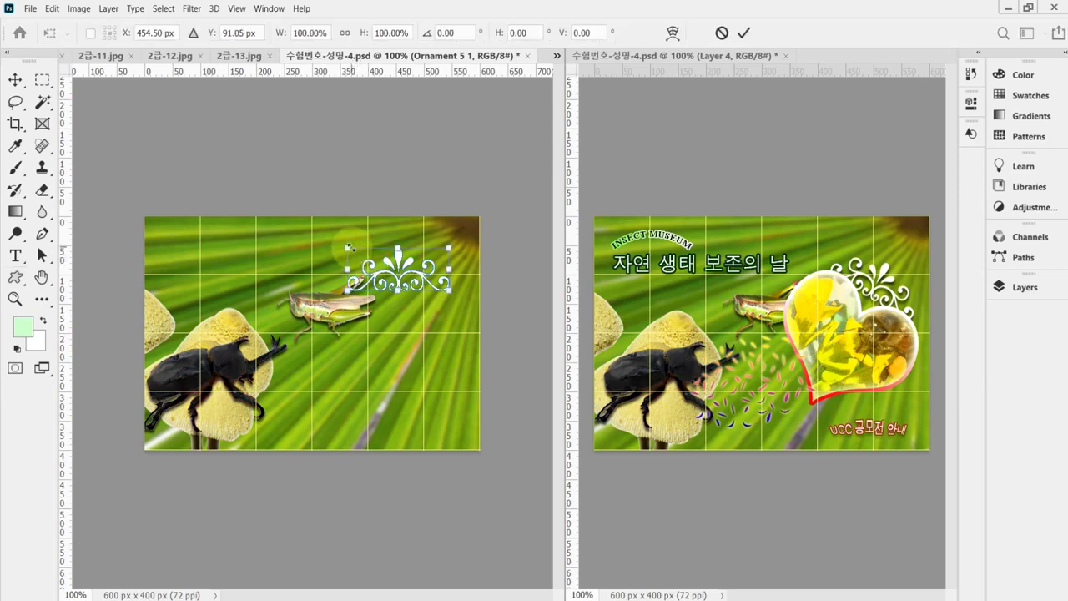
left_click_drag(348, 249, 354, 250)
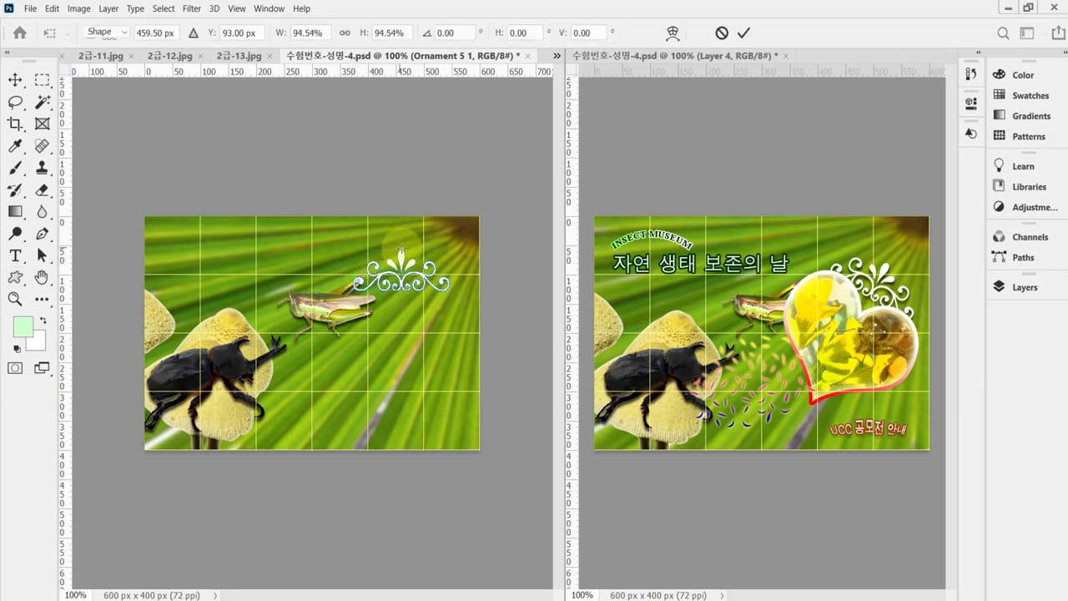
key("Escape")
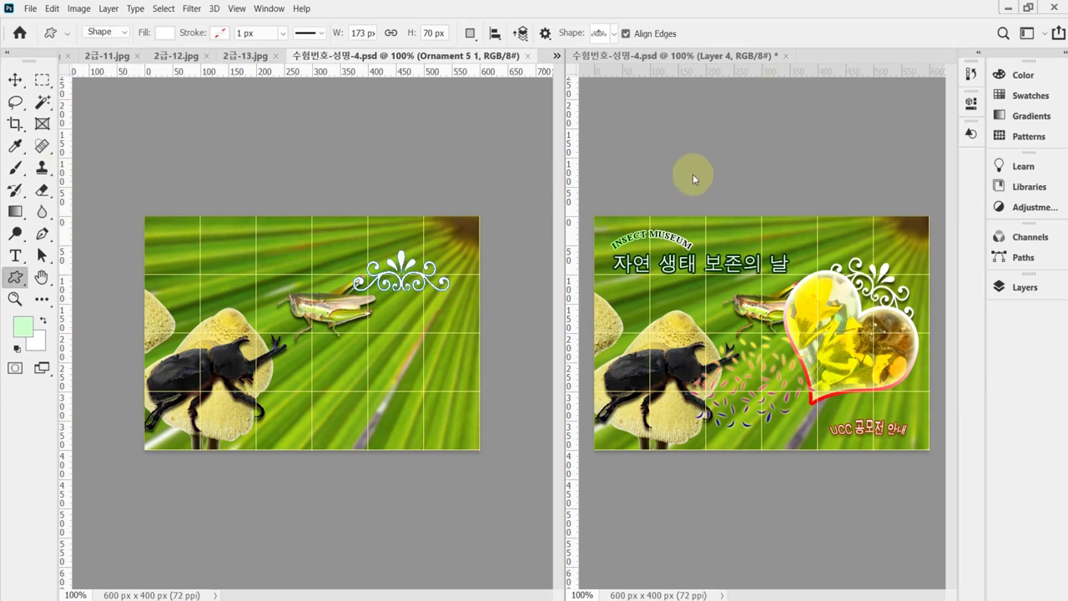
Step: Add a Drop Shadow to the ornament layer with 75% opacity, a 90° angle, 5 px distance and 5 px size
left_click(1025, 287)
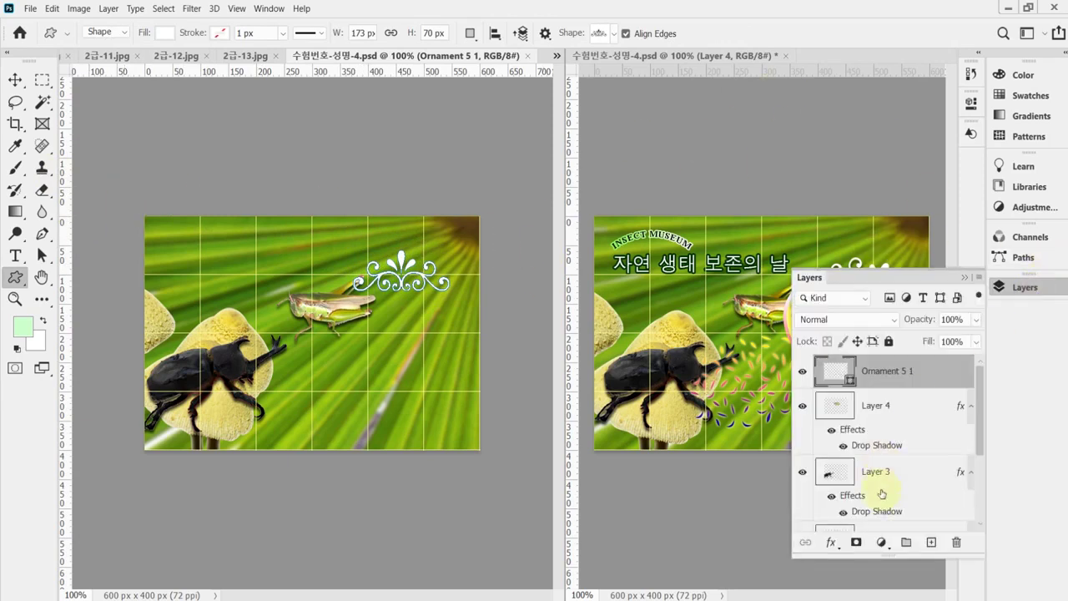
left_click(831, 542)
left_click(842, 537)
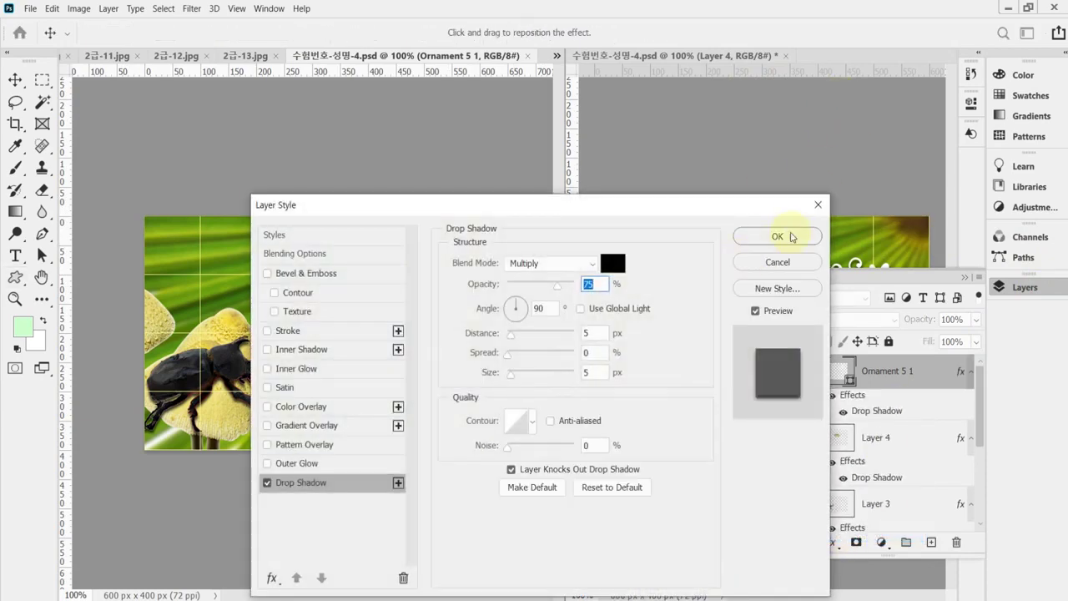
left_click(777, 238)
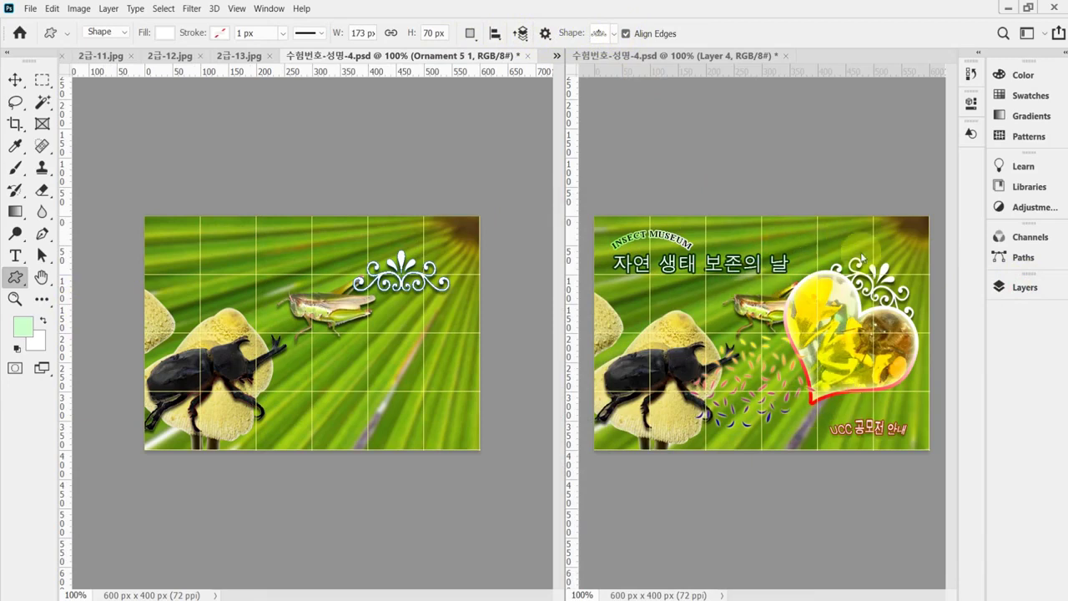
Step: Draw the solid card-suit heart from the legacy Shapes set about 256 by 223 px, placed just below the ornament
left_click(613, 35)
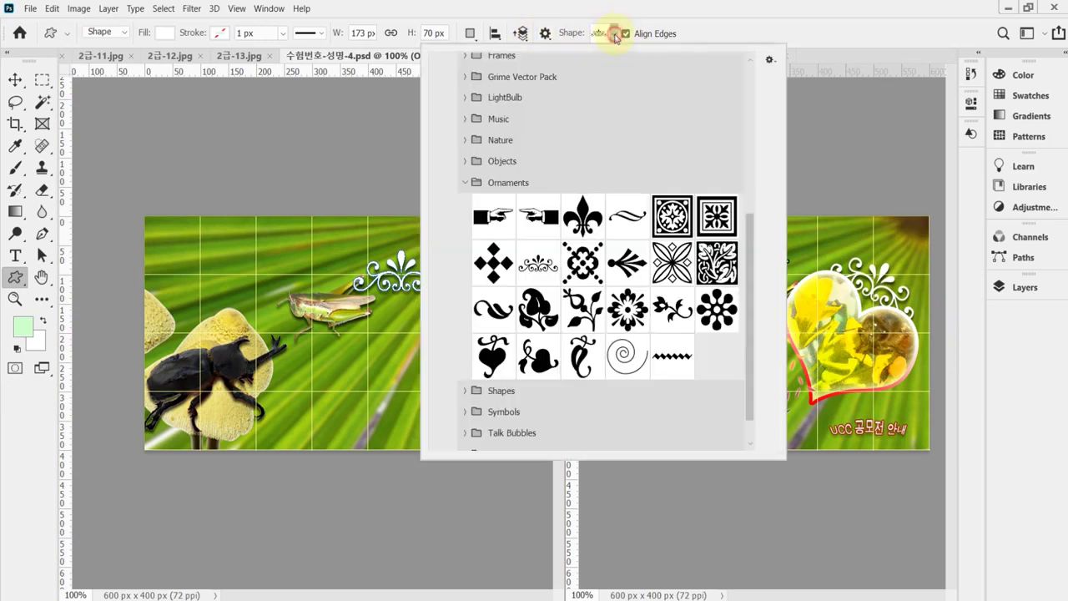
left_click(465, 182)
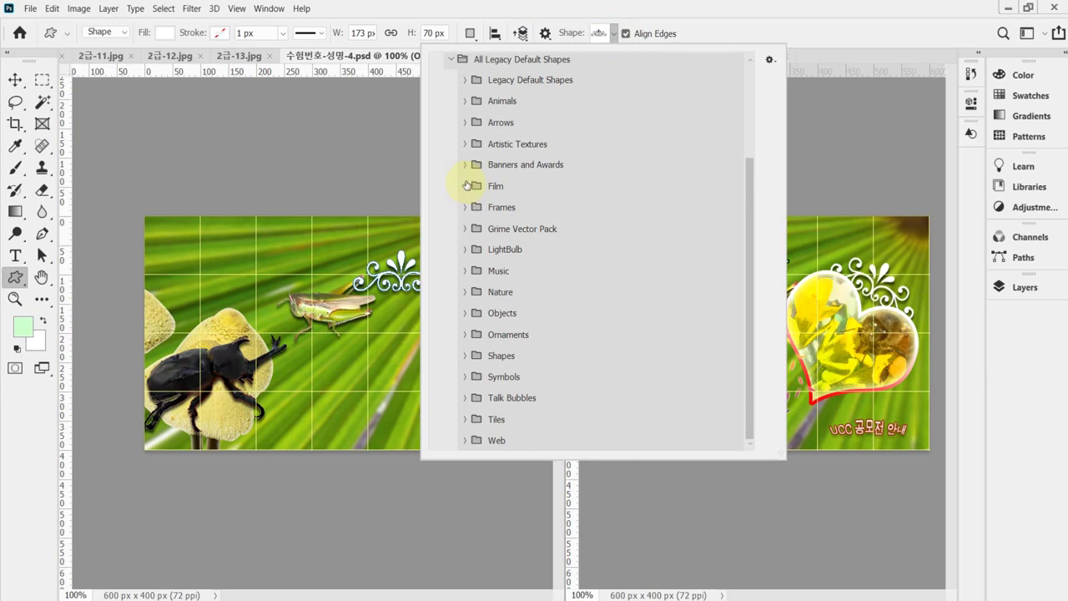
left_click(466, 356)
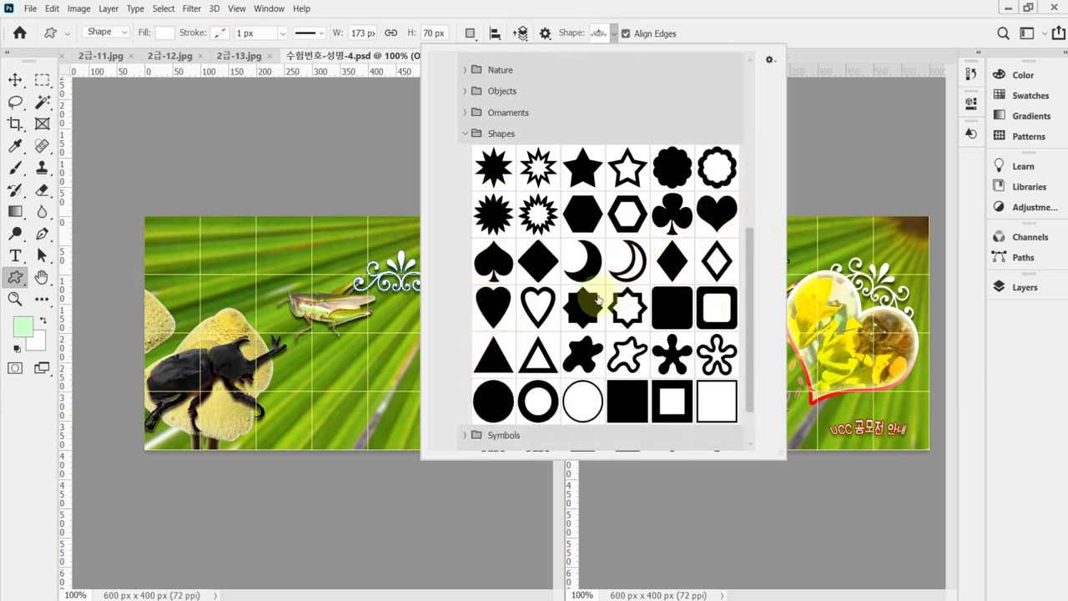
left_click(716, 215)
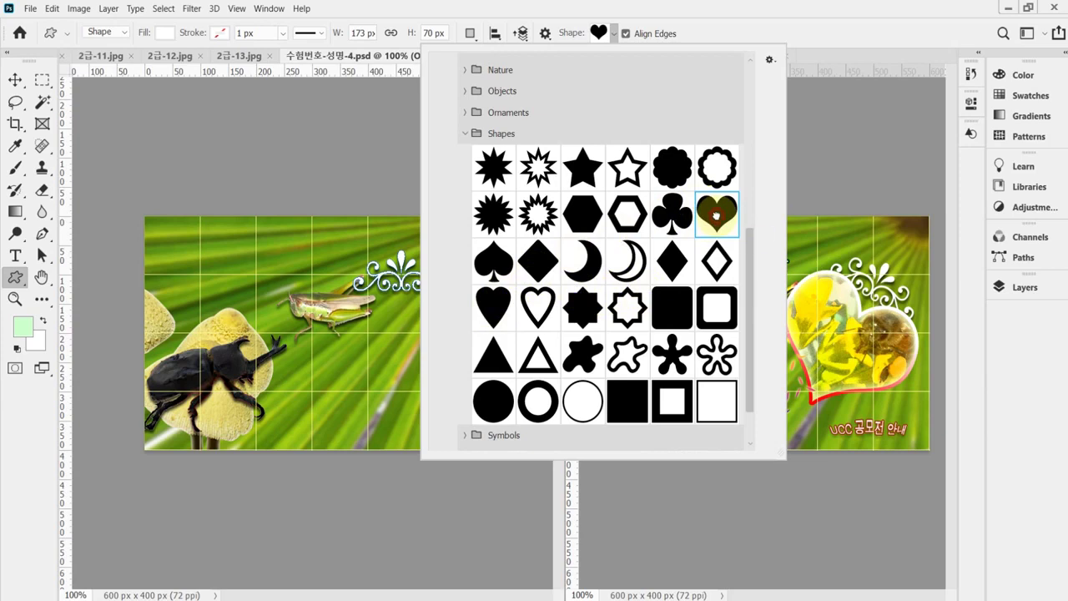
left_click(680, 13)
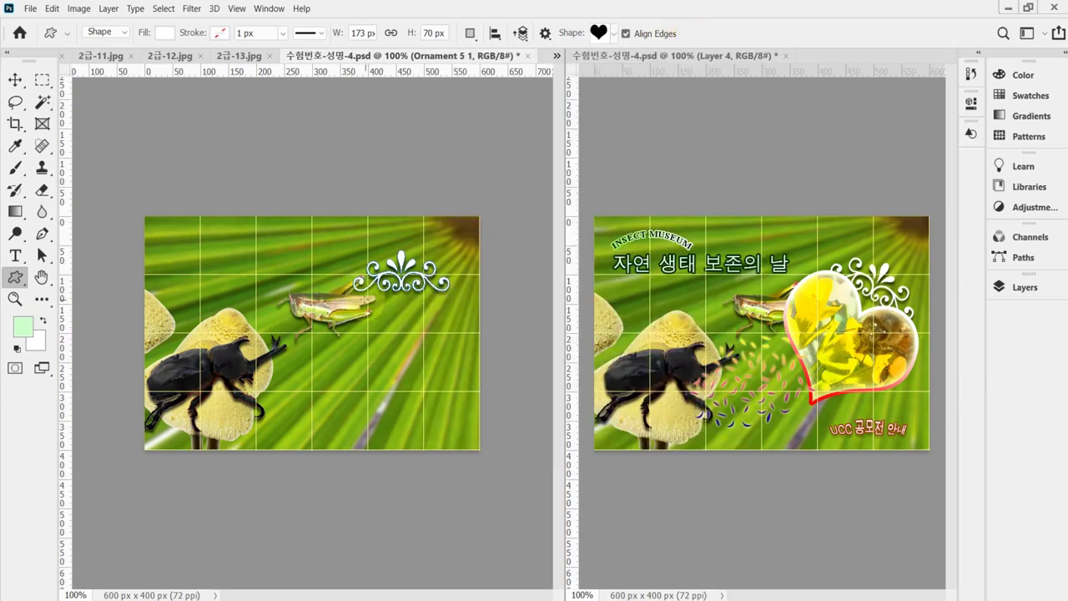
left_click_drag(347, 298, 491, 425)
left_click_drag(390, 339, 420, 348)
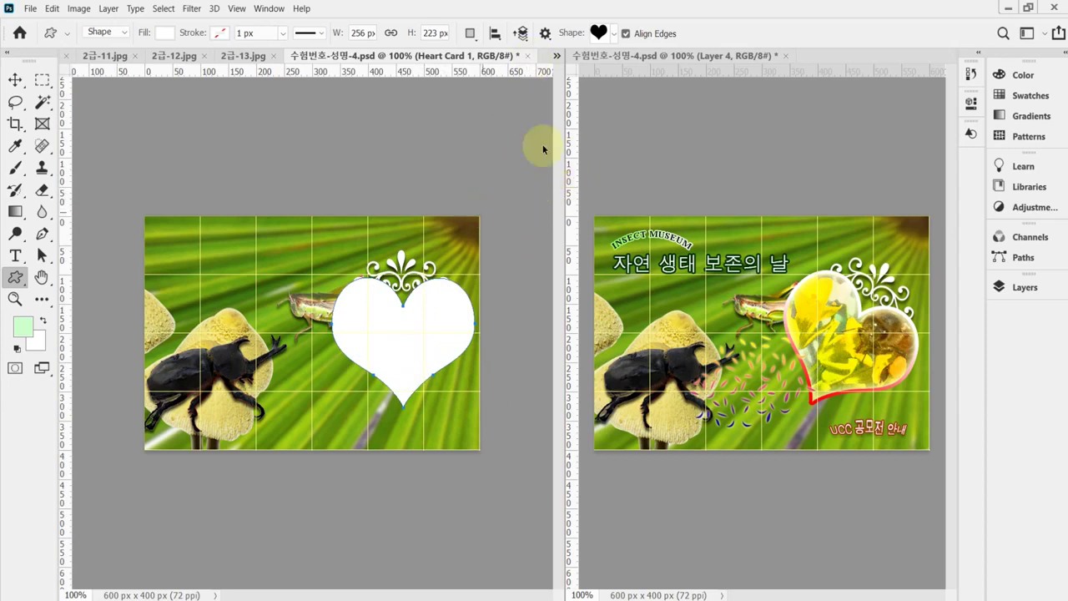
Step: Change the heart shape's fill color to light pink f19292
left_click(1001, 287)
double_click(836, 368)
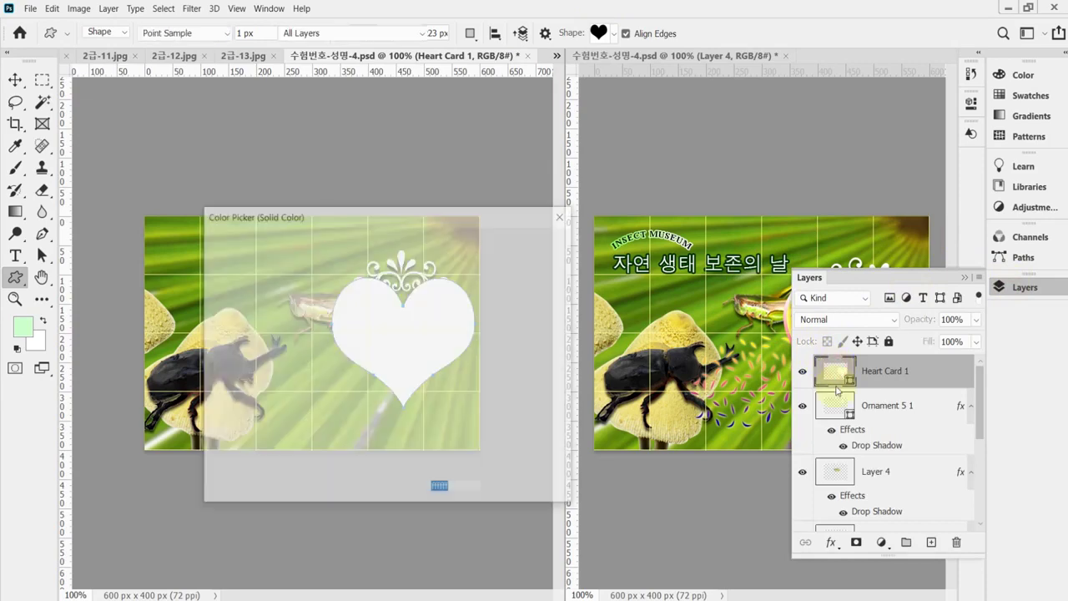
left_click(277, 259)
left_click(530, 240)
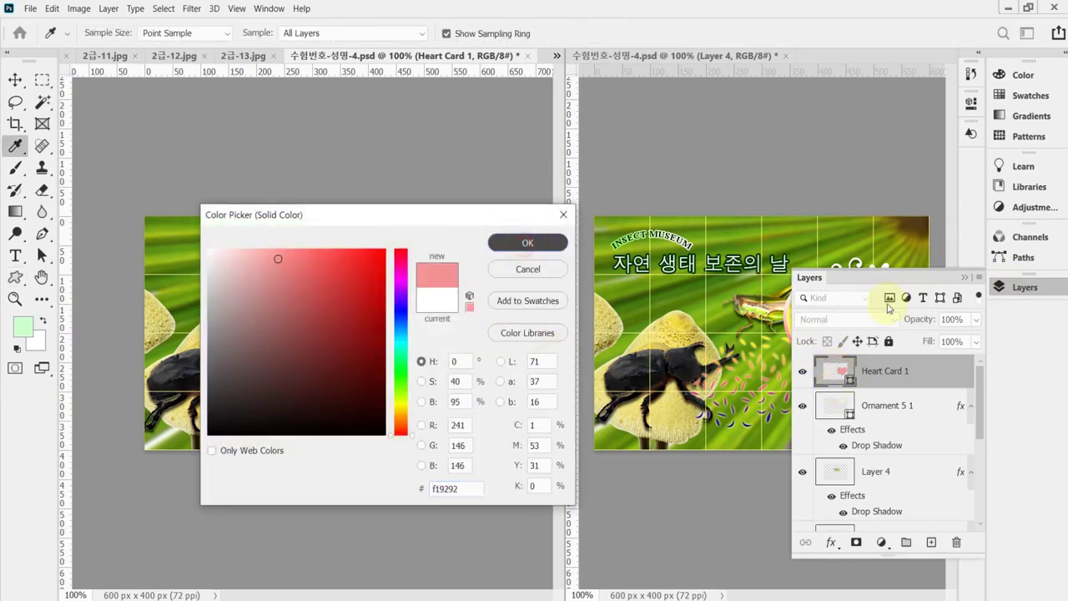
left_click(1005, 287)
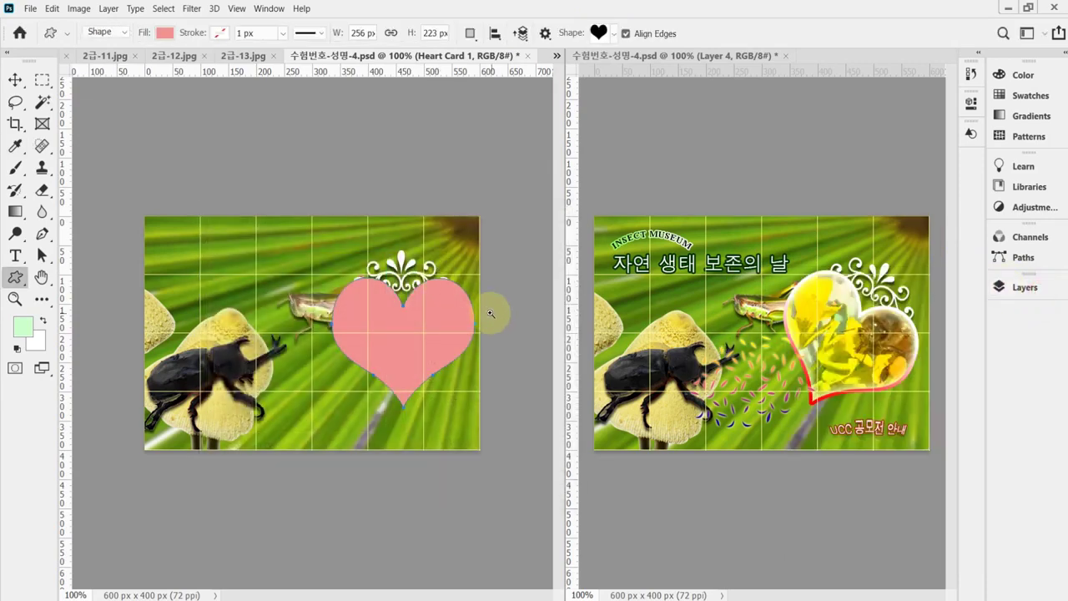
Step: Scale the heart proportionally to about 96.5%, reposition it just below the ornament, and apply the transform
scroll(472, 305, "up", 1)
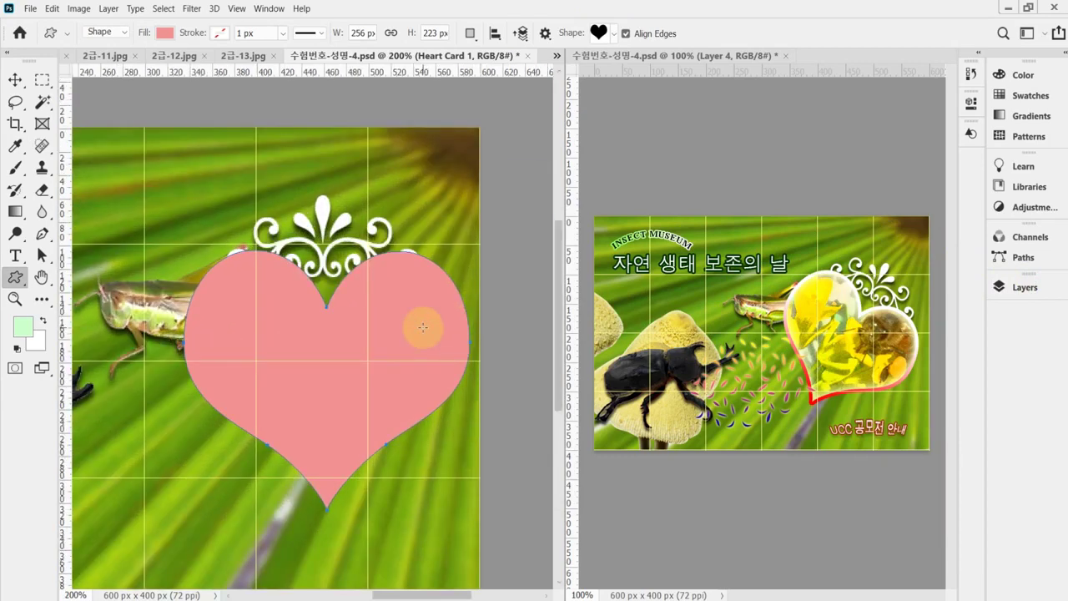
key("ctrl+t")
left_click_drag(184, 250, 193, 259)
left_click_drag(363, 336, 352, 347)
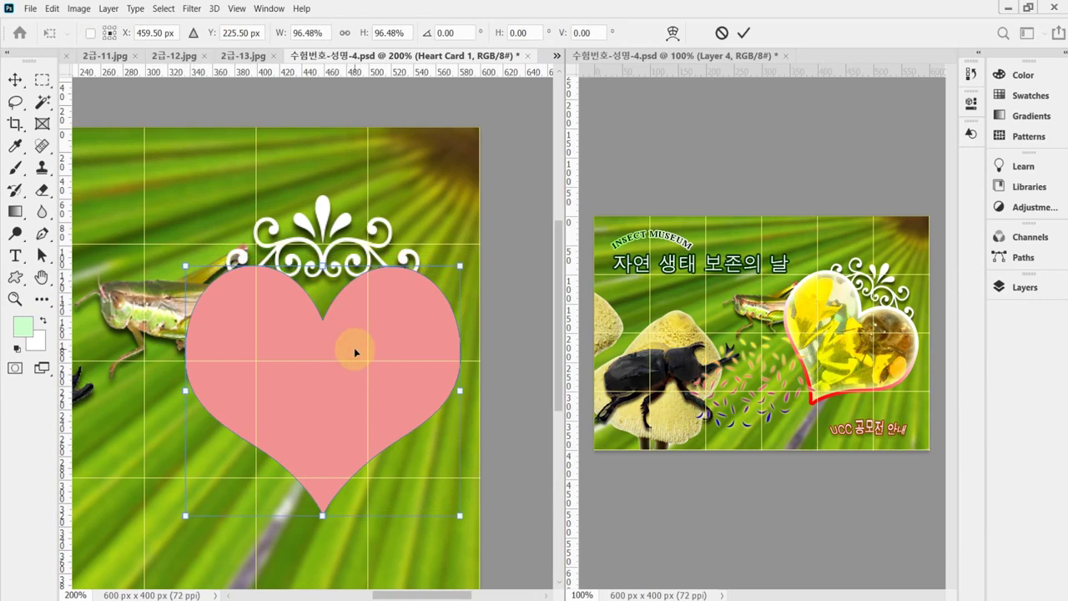
left_click_drag(352, 348, 352, 355)
left_click_drag(352, 347, 352, 347)
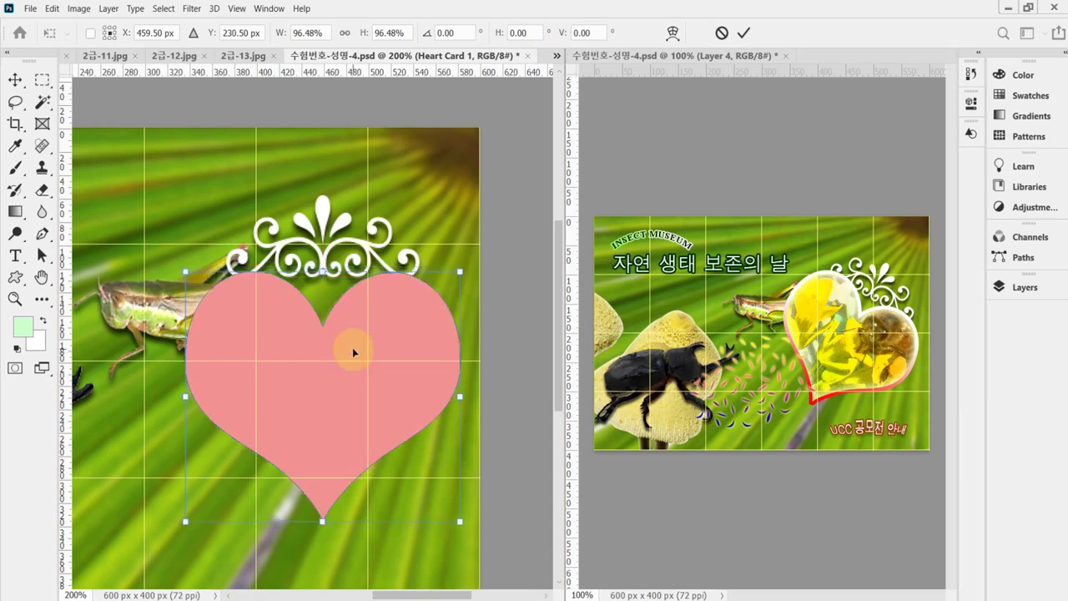
key("Up")
key("Up")
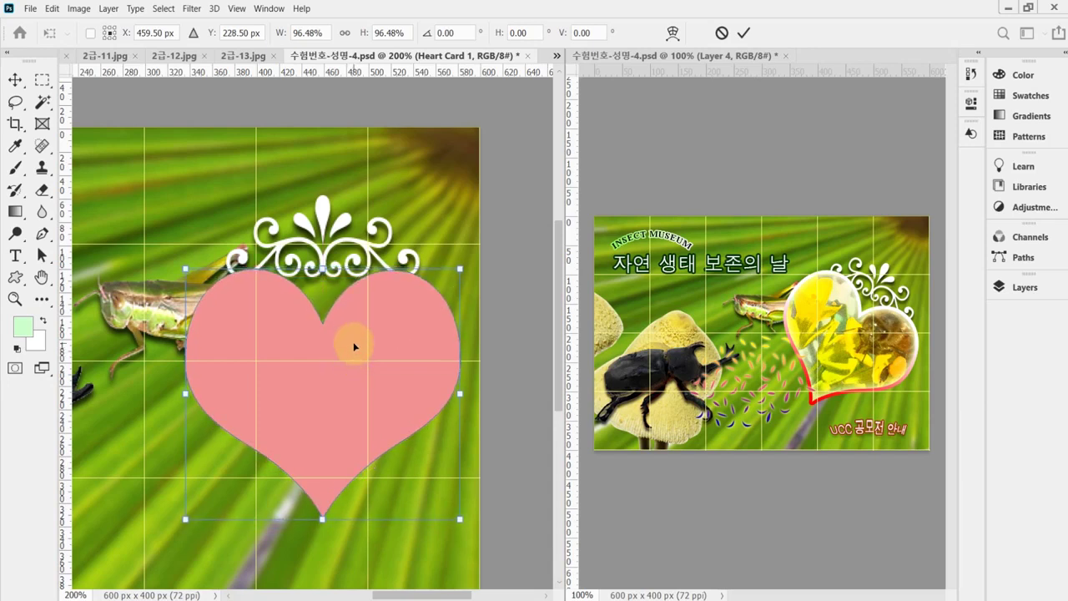
key("Return")
key("u")
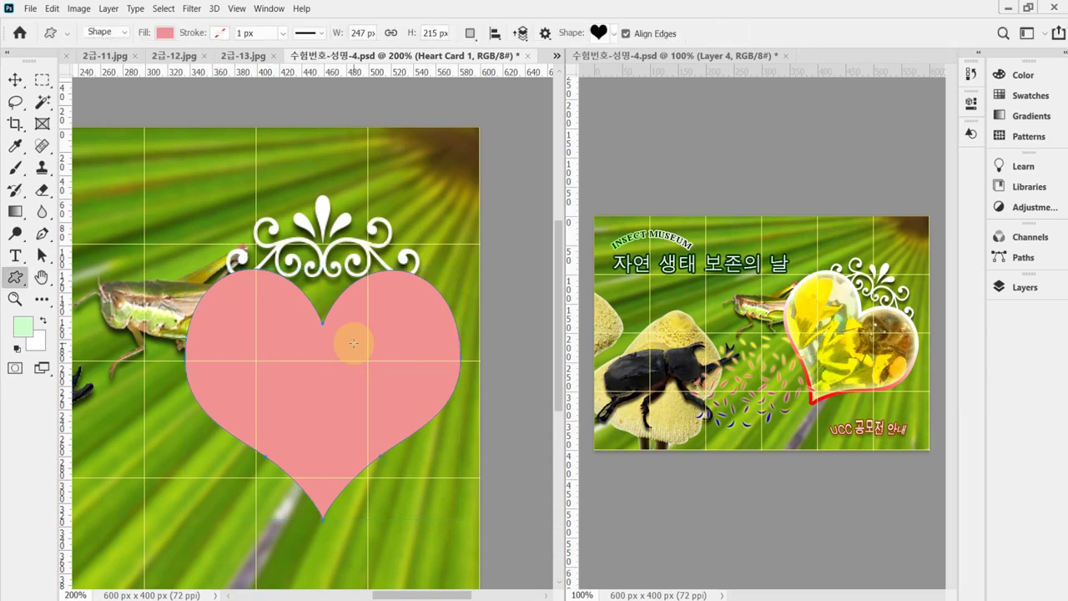
Step: Select the heart and ornament layers together and align them on their horizontal centers
left_click(1025, 287)
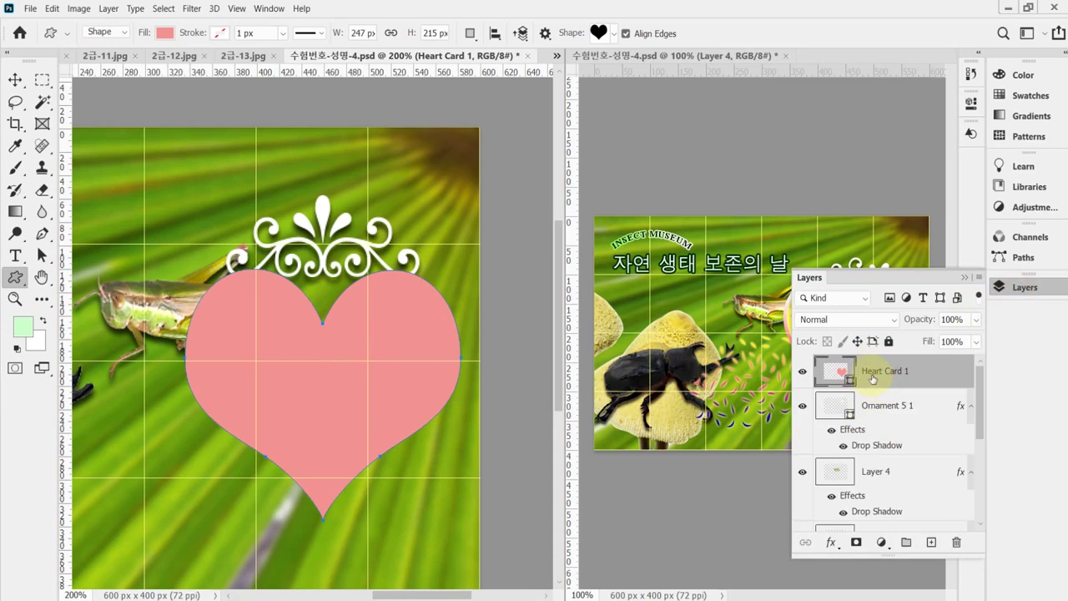
left_click(878, 406, "shift")
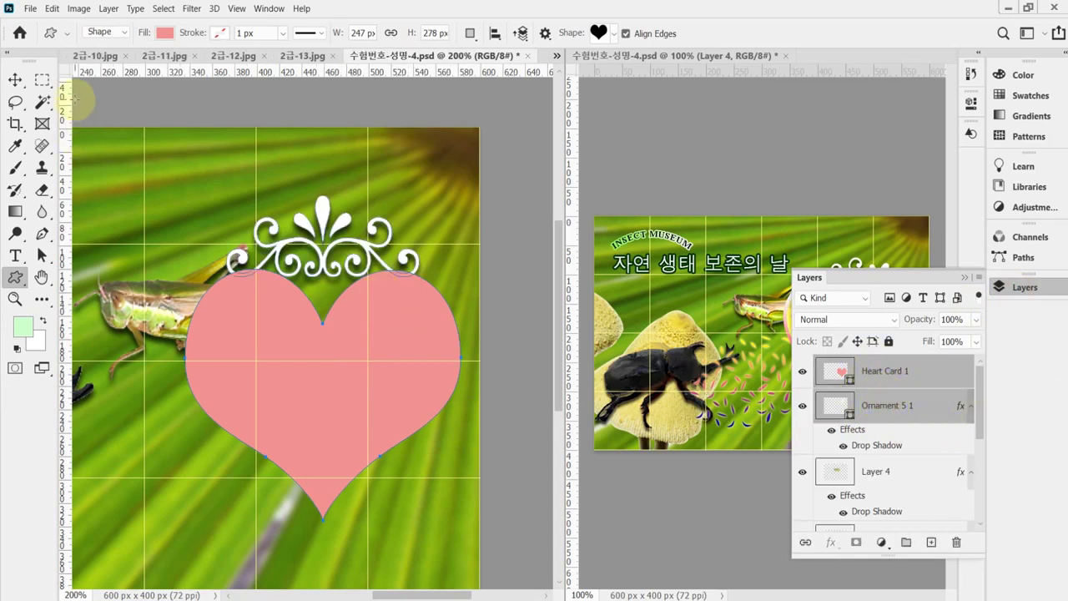
left_click(14, 81)
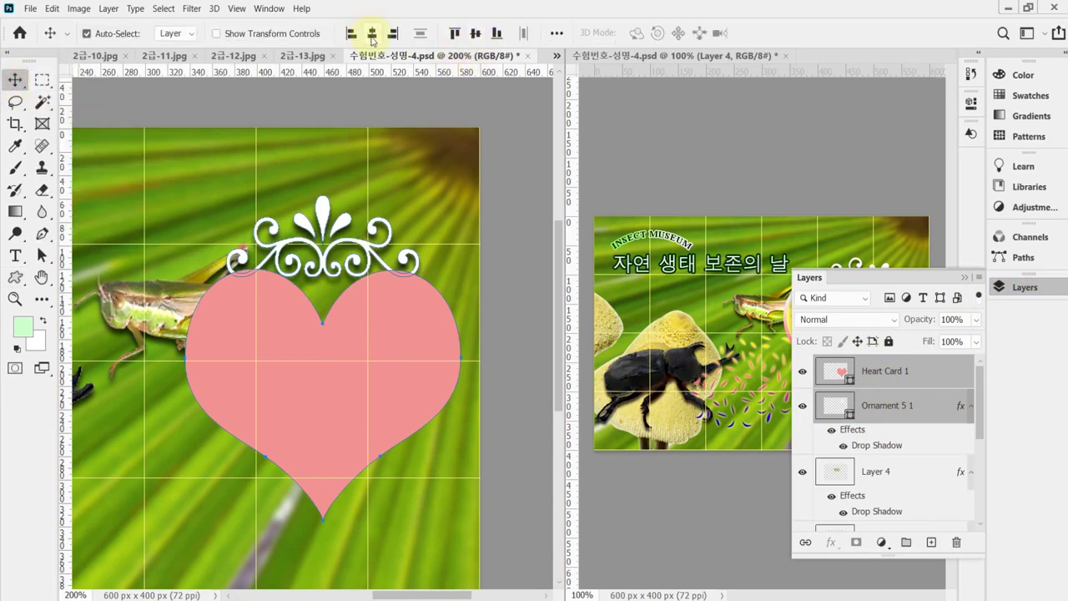
left_click(372, 33)
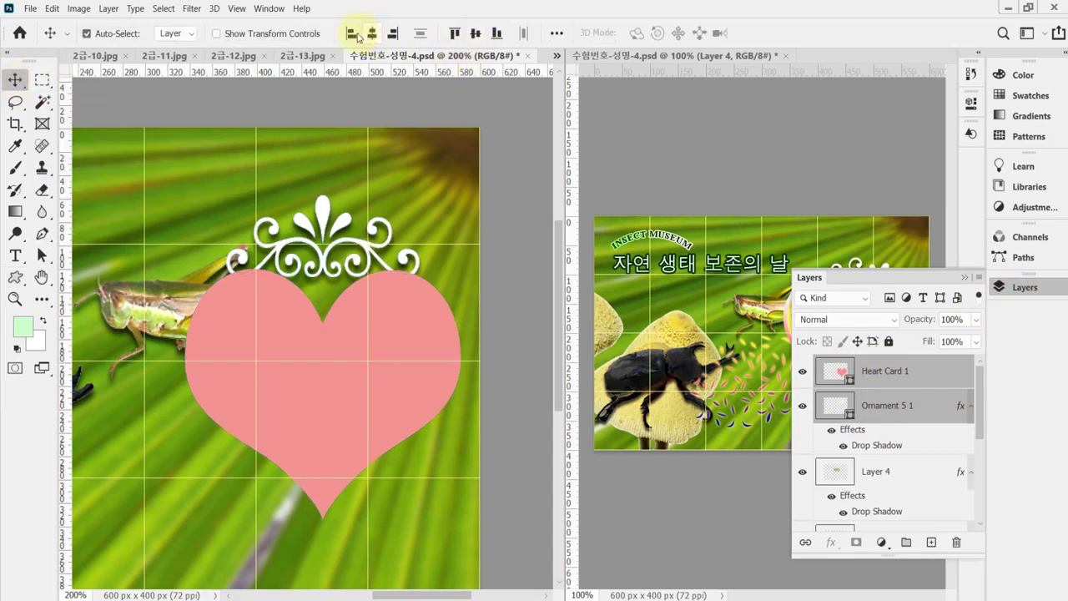
left_click(351, 34)
left_click(372, 34)
left_click(392, 34)
left_click(372, 33)
left_click(905, 368)
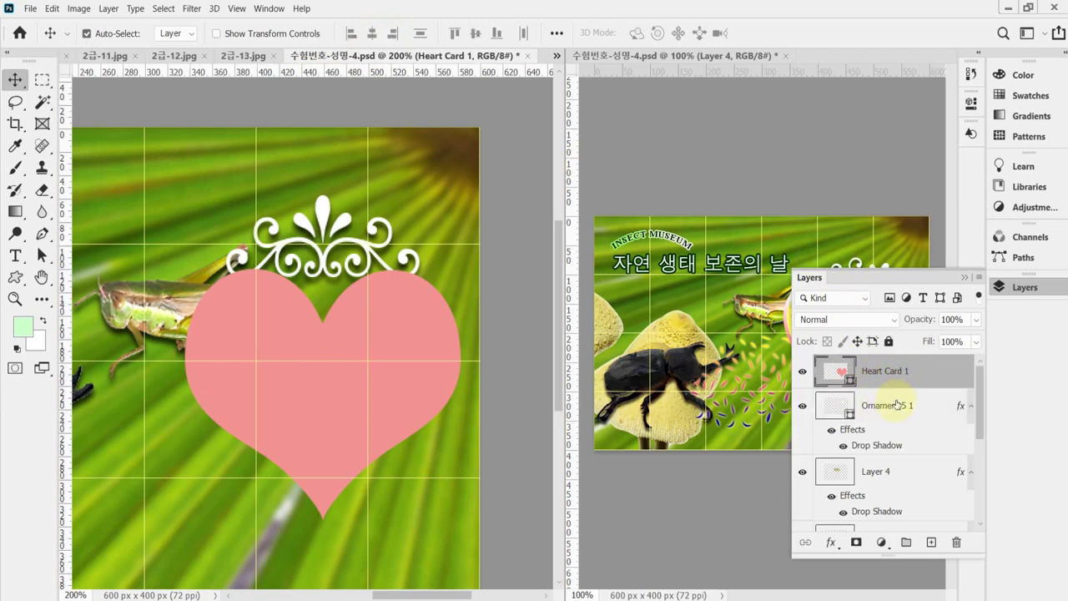
left_click(893, 403)
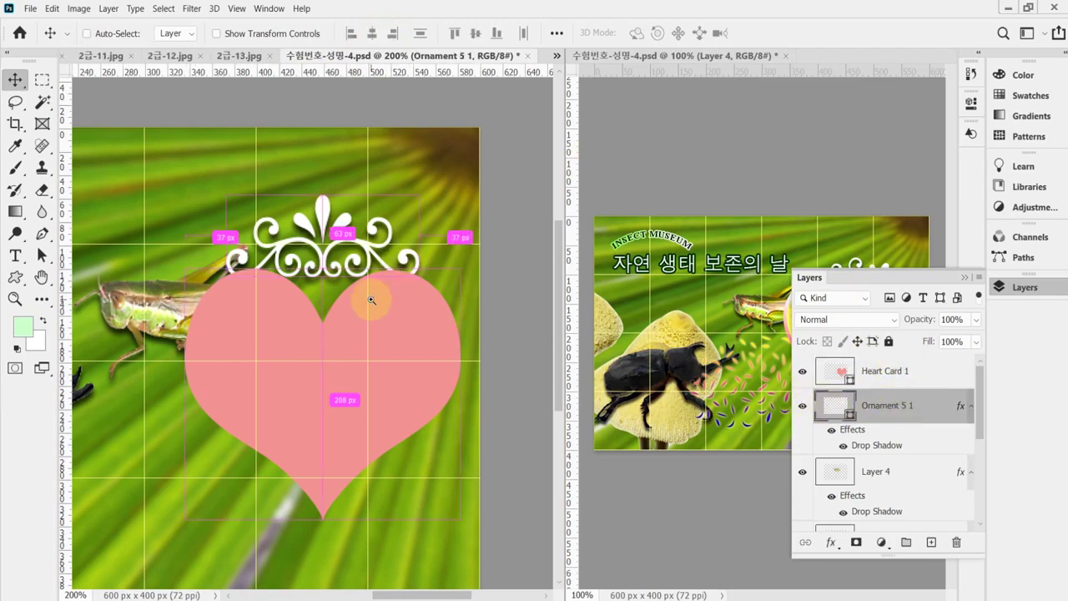
key("ctrl+1")
left_click(1009, 289)
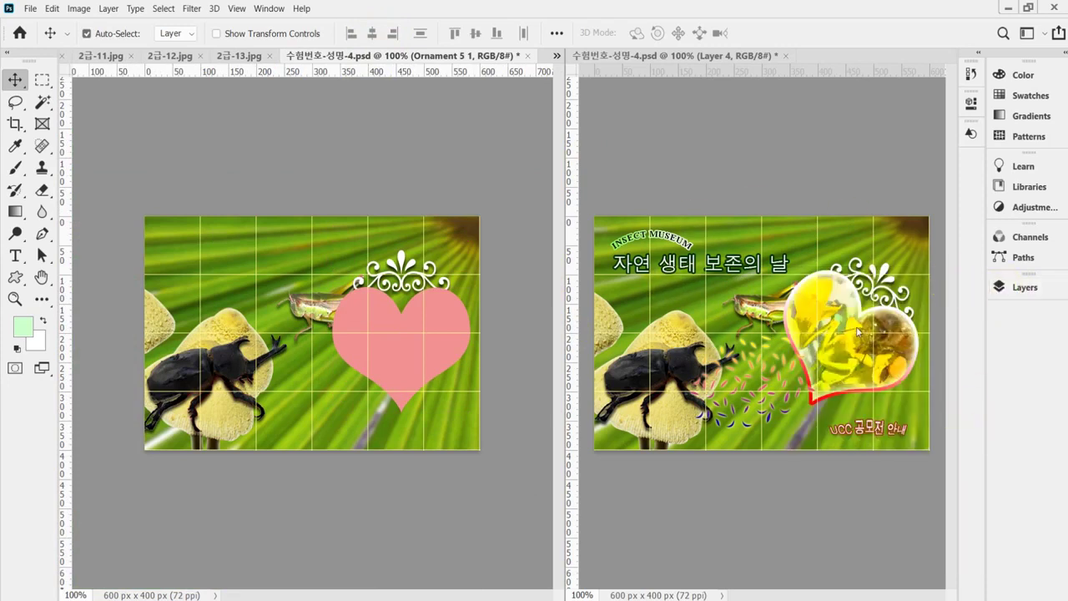
left_click(1025, 287)
double_click(834, 408)
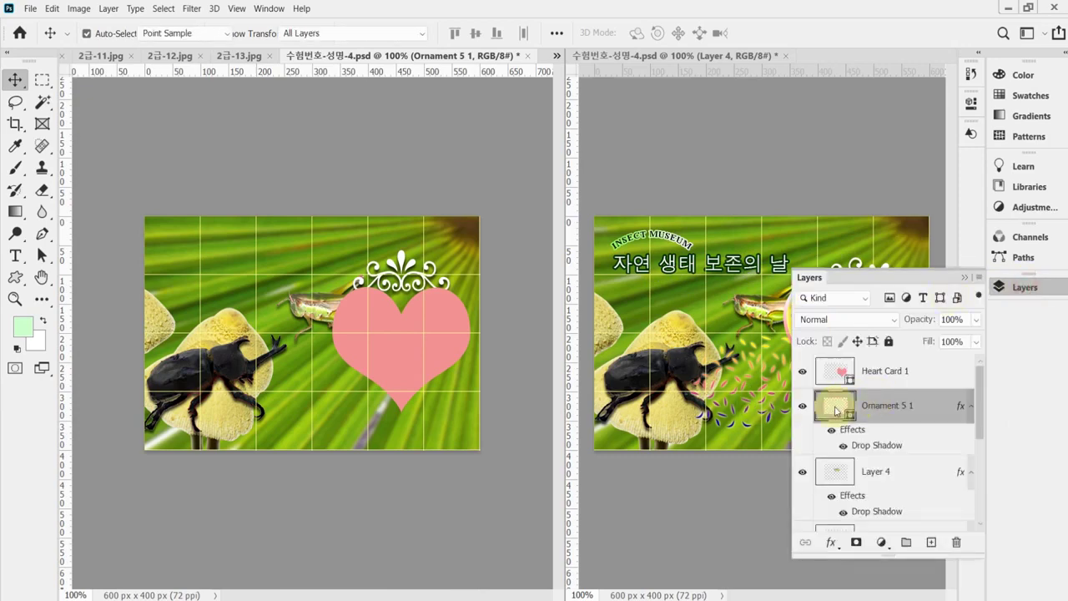
left_click(565, 218)
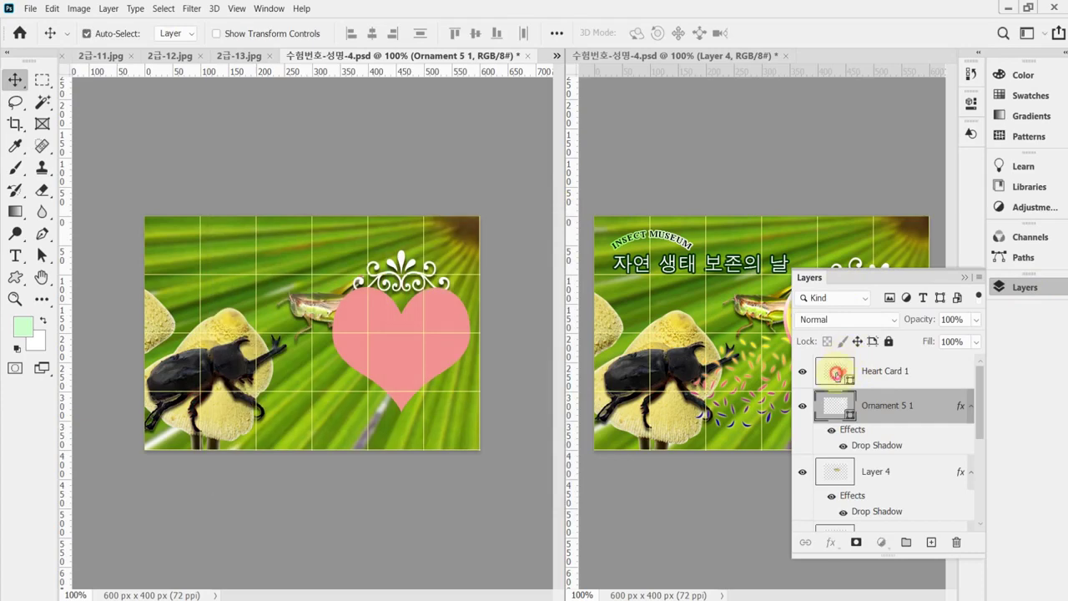
Step: Change the heart shape's fill color to golden yellow ffcc00
double_click(837, 374)
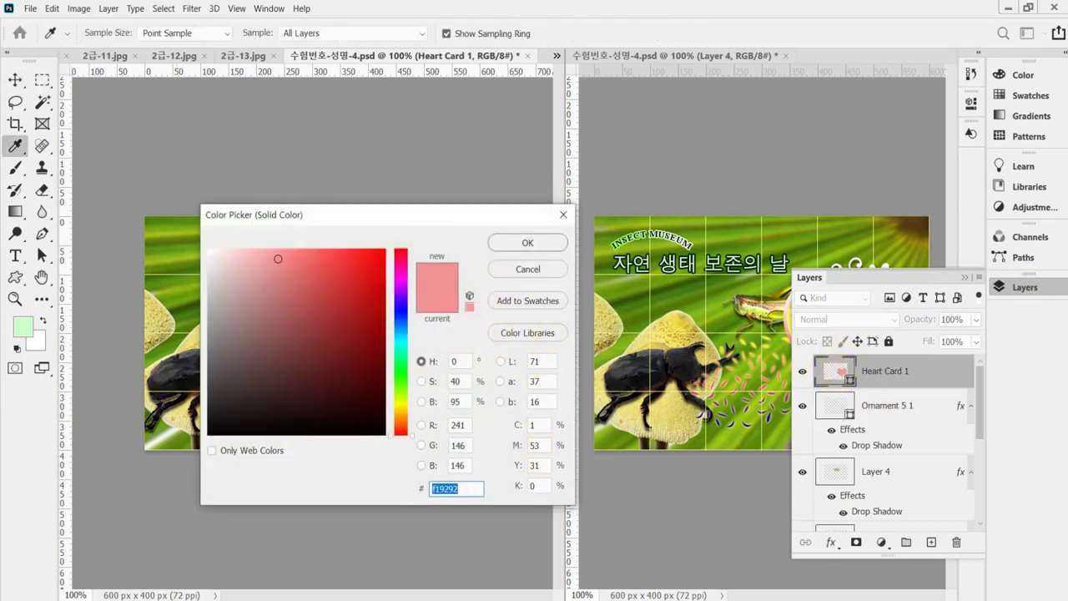
type("fc")
type("c0")
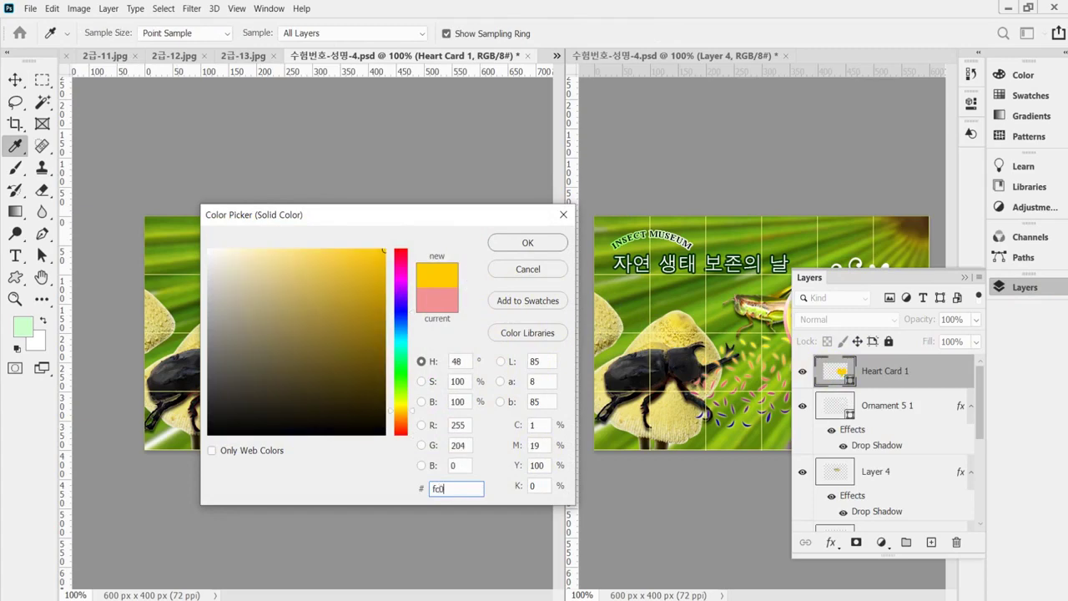
type("00v")
key("Return")
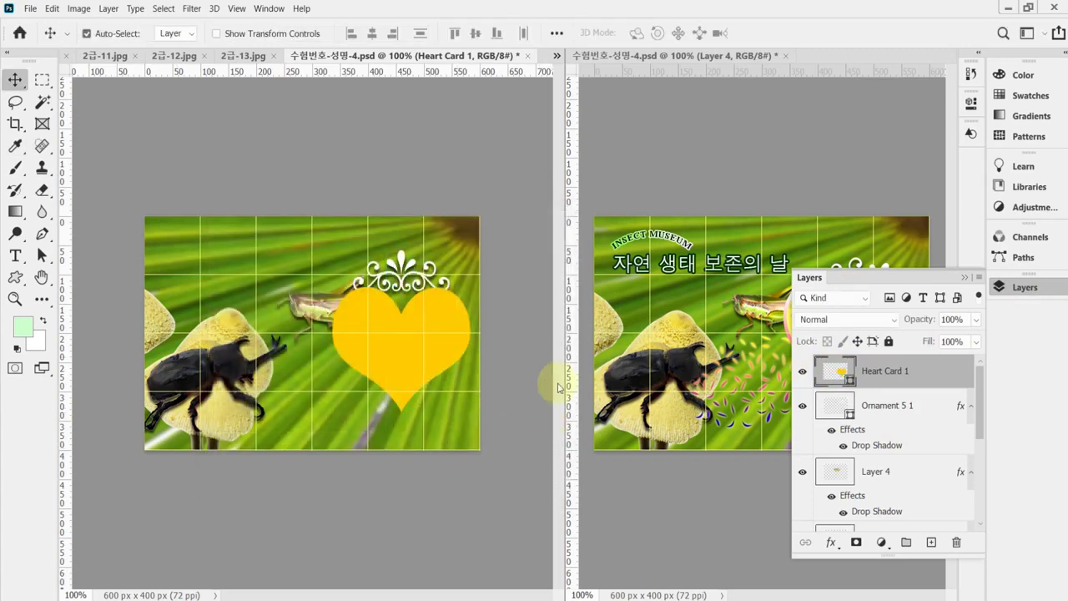
Step: Add a 6 px outside Stroke with a gradient fill to the heart layer, using red ff0000 as the gradient's first color stop
left_click(832, 543)
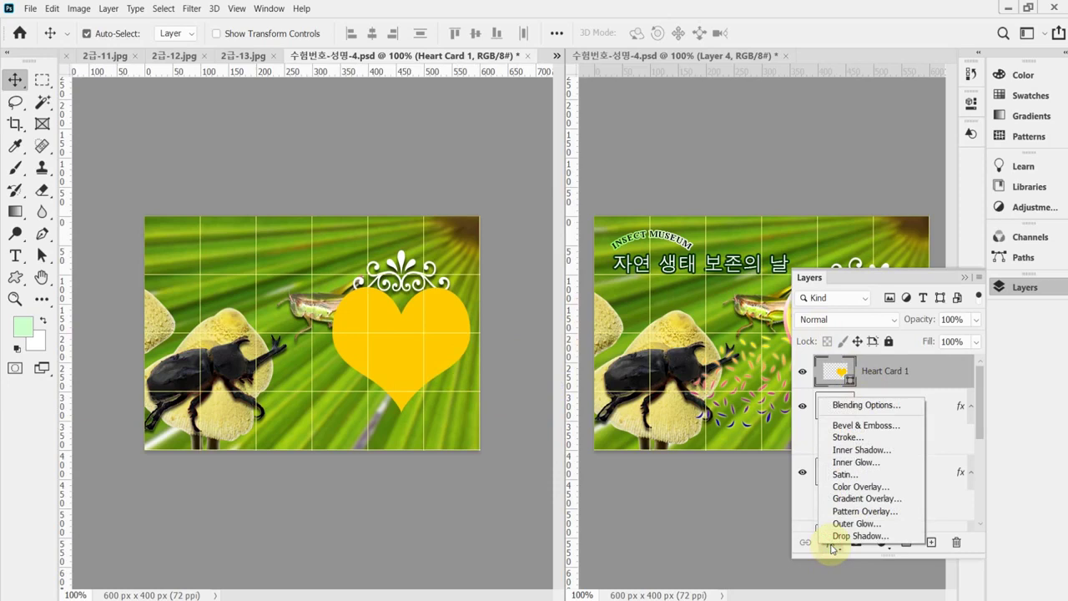
left_click(861, 439)
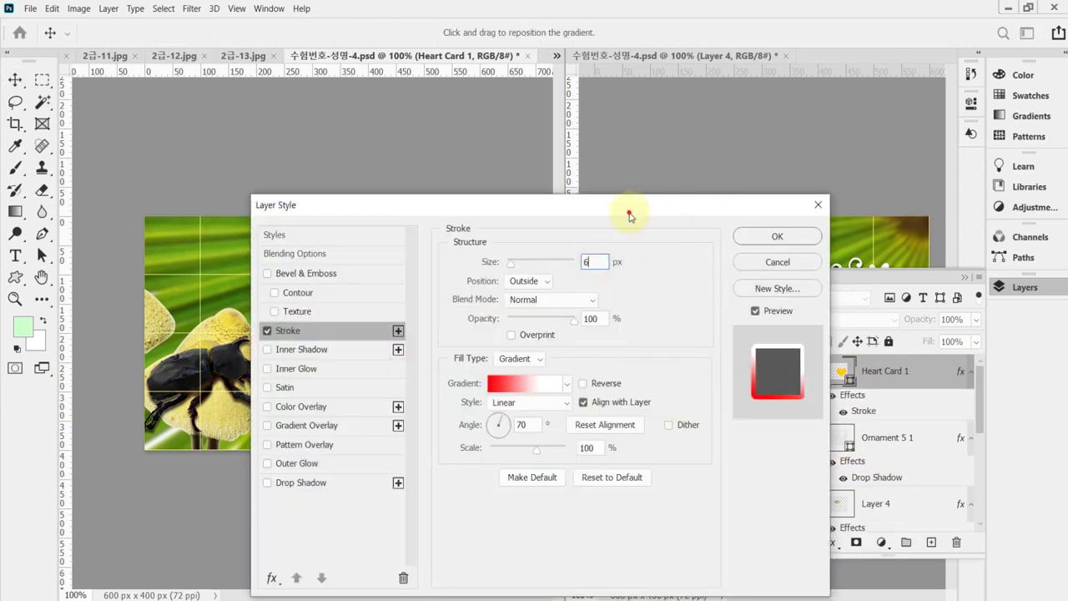
mouse_move(627, 215)
left_mouse_down()
mouse_move(796, 141)
mouse_move(852, 134)
left_mouse_up()
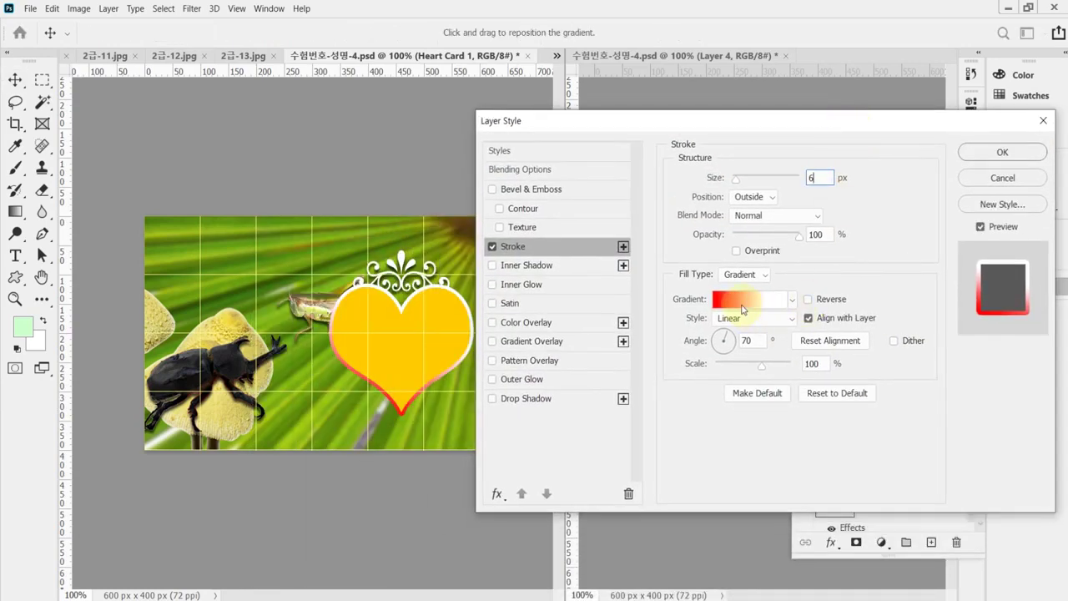
left_click(742, 307)
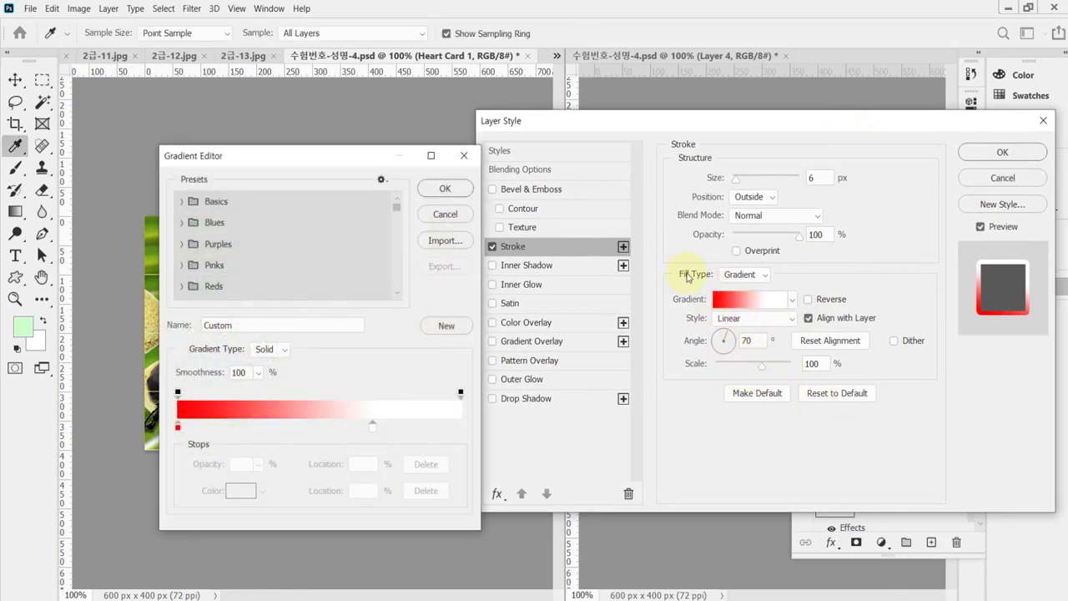
double_click(178, 429)
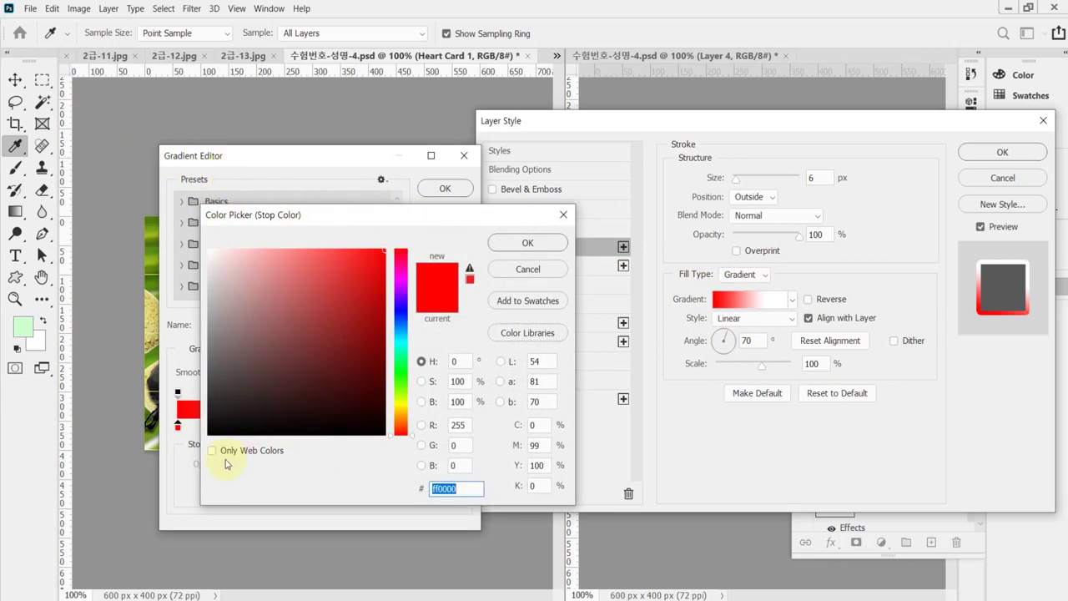
left_click(464, 490)
left_click(525, 243)
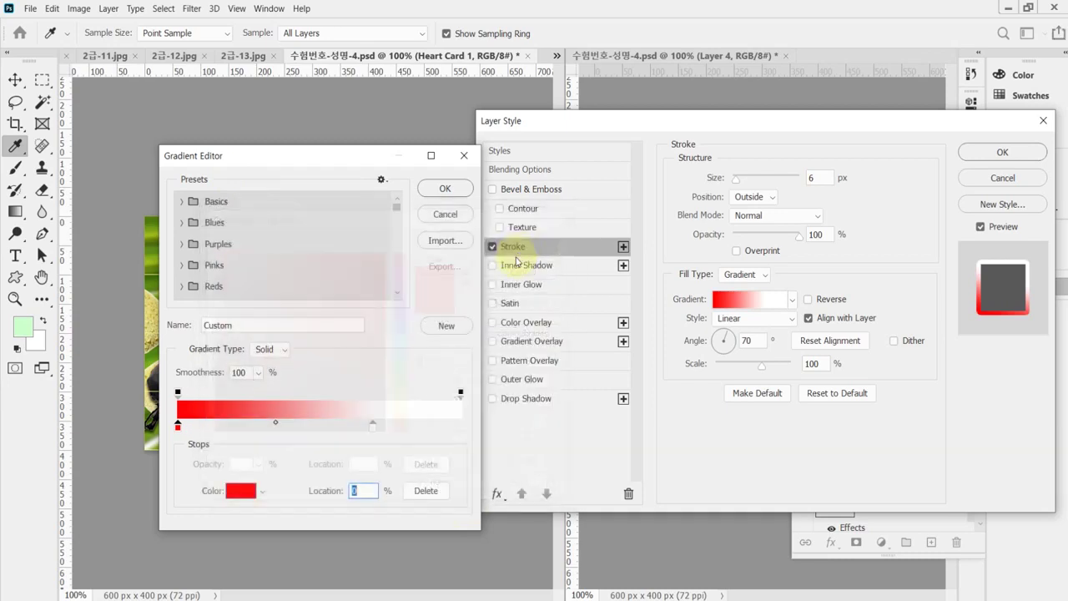
Step: Make the stroke gradient's second stop white ffffff at 65% location, and use a 70° angle for the linear gradient
left_click_drag(370, 428, 470, 434)
double_click(464, 430)
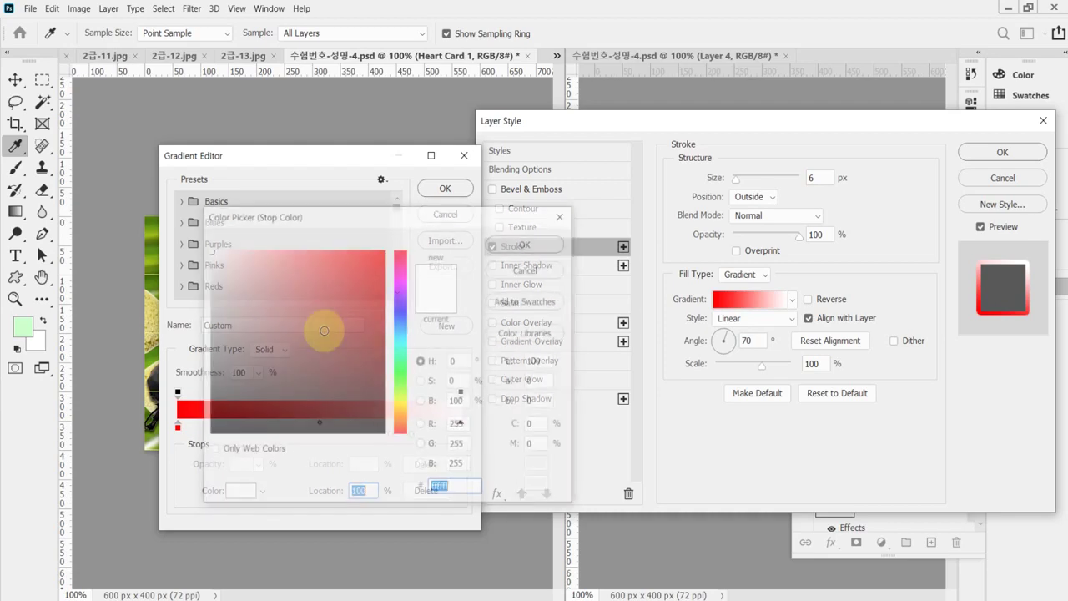
left_click(208, 248)
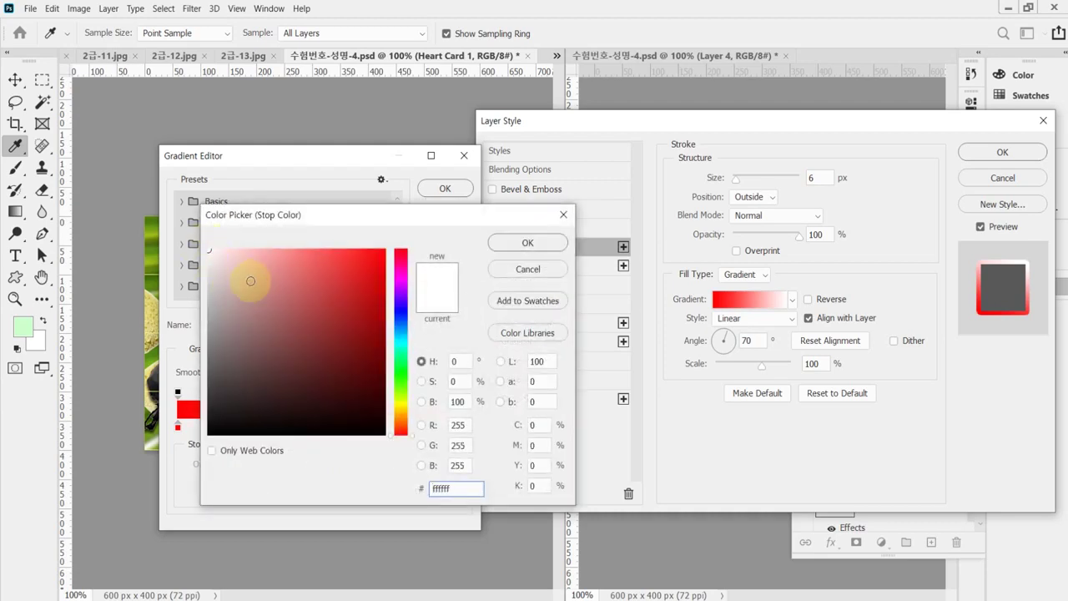
left_click_drag(250, 281, 205, 254)
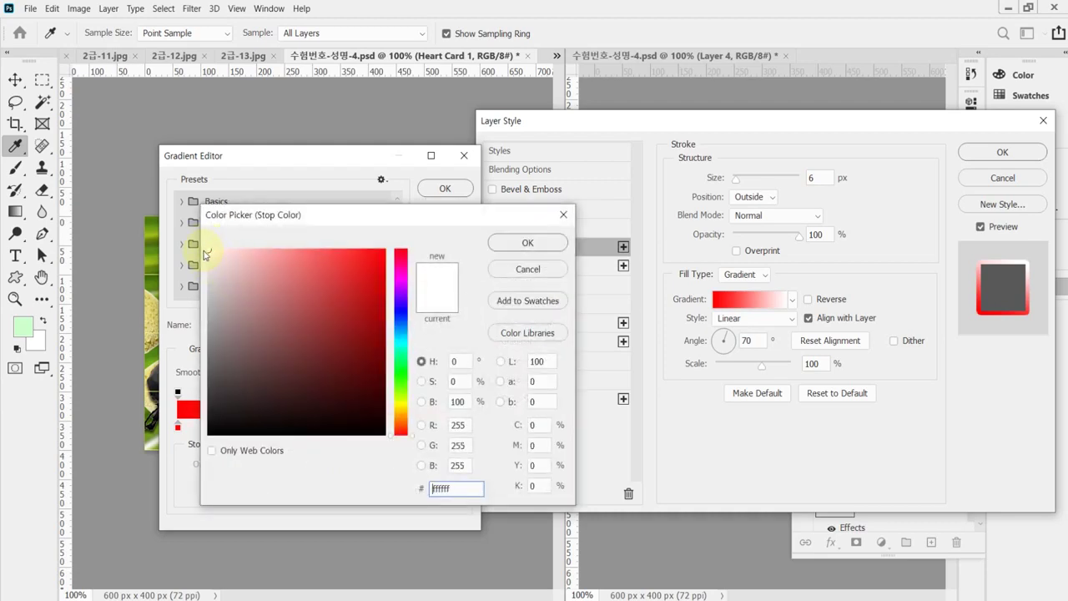
left_click(505, 244)
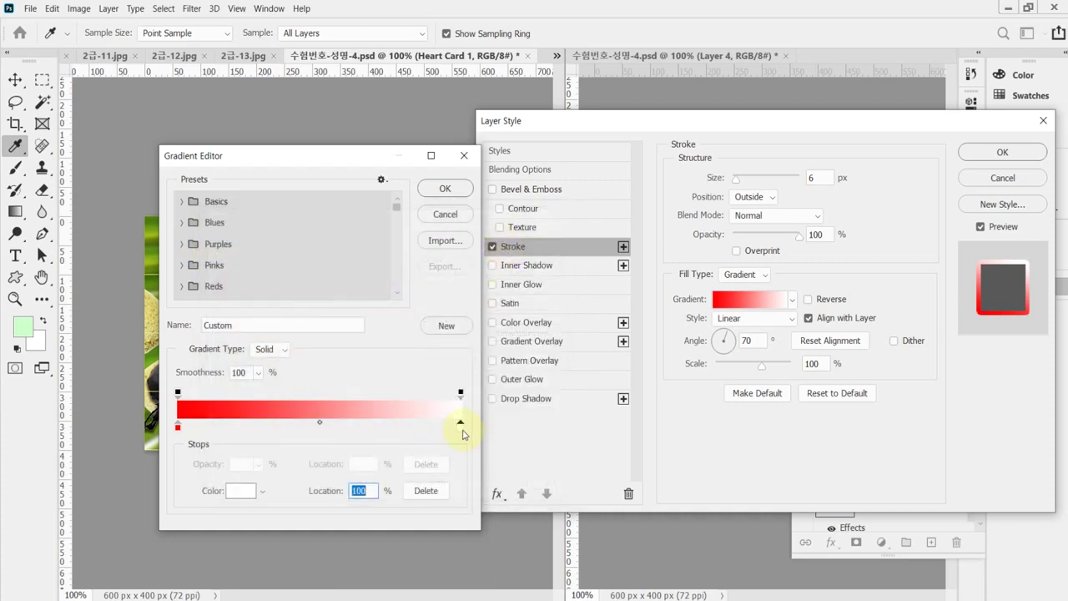
left_click_drag(463, 433, 390, 432)
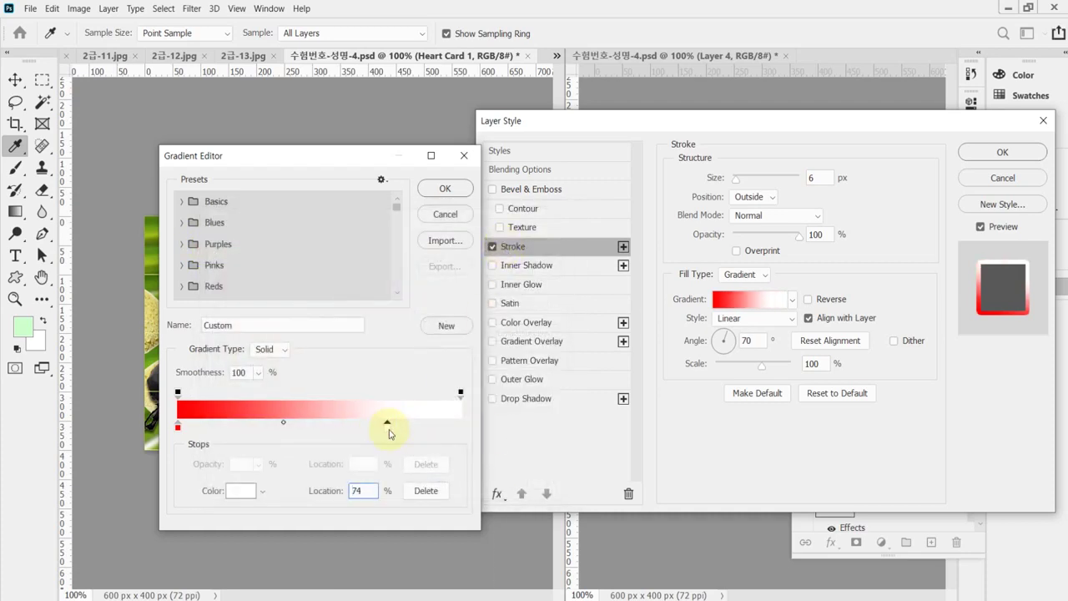
left_click_drag(390, 433, 384, 433)
double_click(362, 496)
type("65")
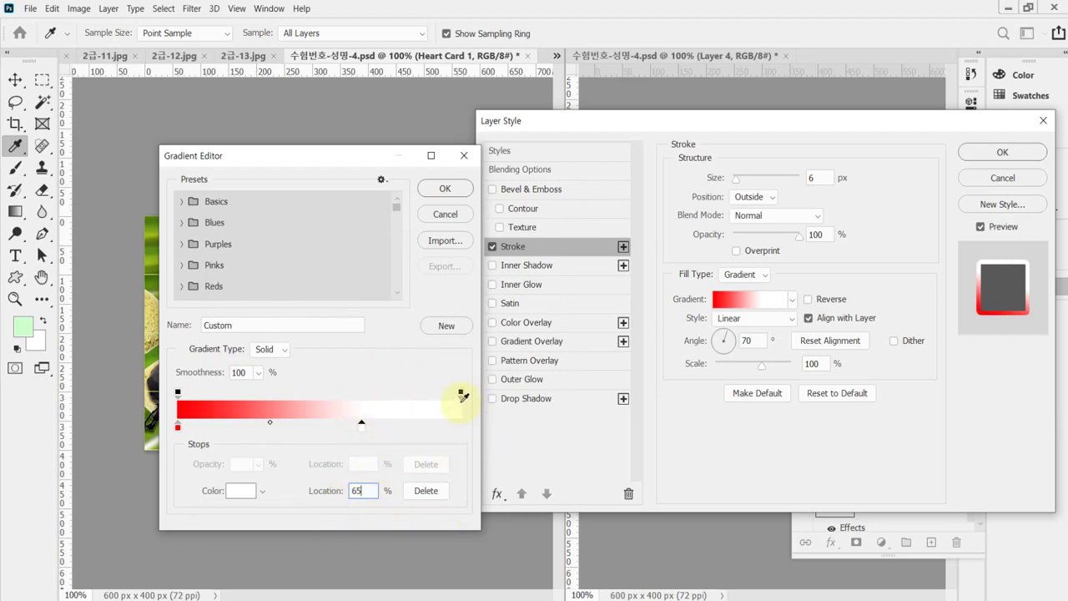
left_click(445, 189)
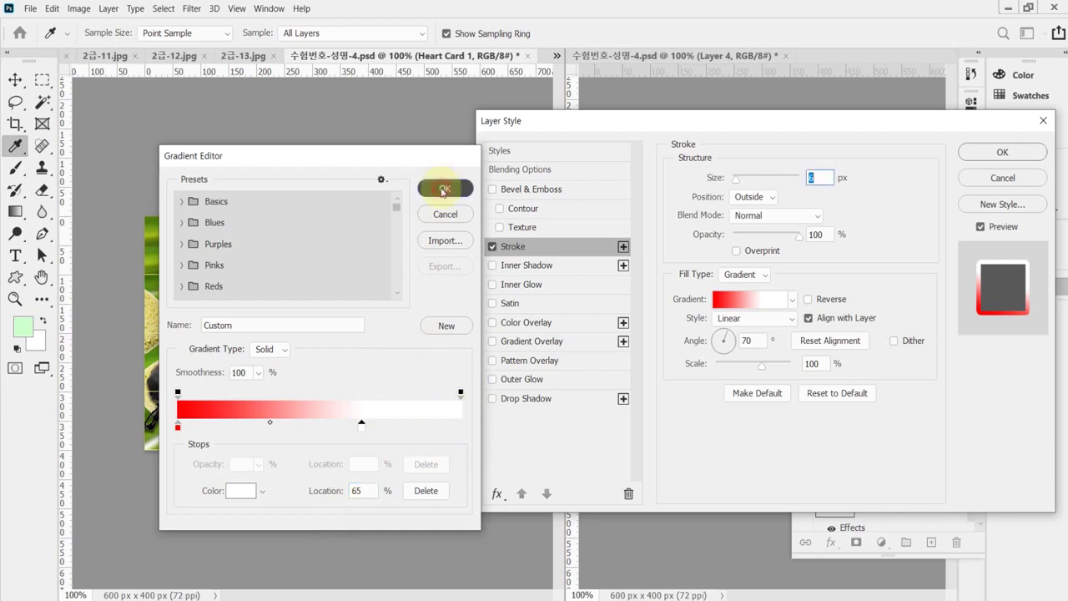
left_click(763, 341)
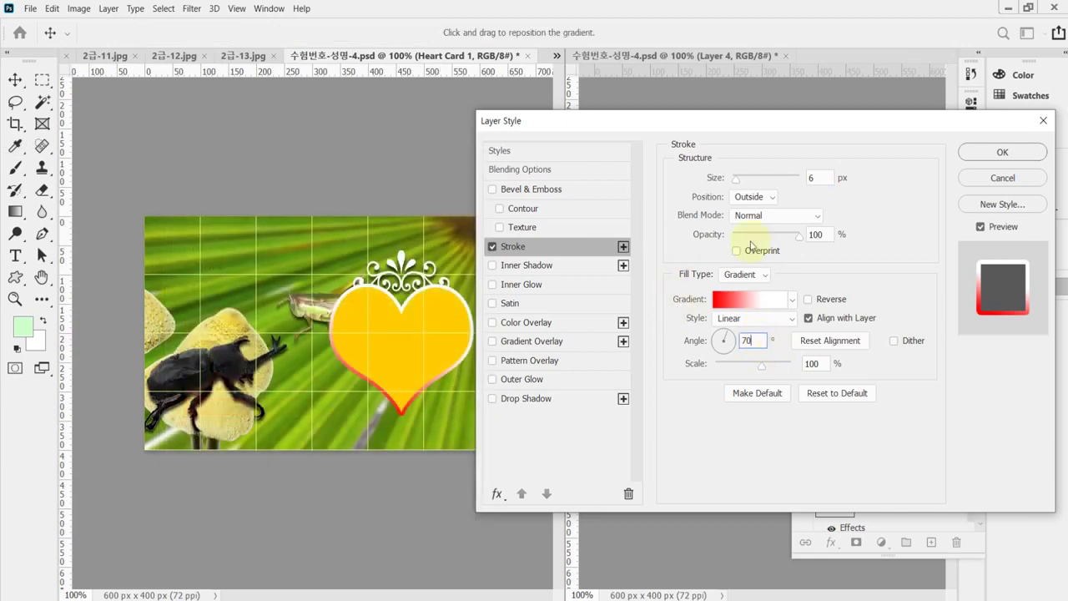
Step: Add an Inner Glow to the heart with 75% opacity and 20 px size, and apply the layer styles
left_click(1001, 154)
left_click_drag(1001, 155, 795, 150)
mouse_move(708, 125)
left_mouse_down()
mouse_move(692, 376)
mouse_move(717, 204)
mouse_move(710, 127)
left_mouse_up()
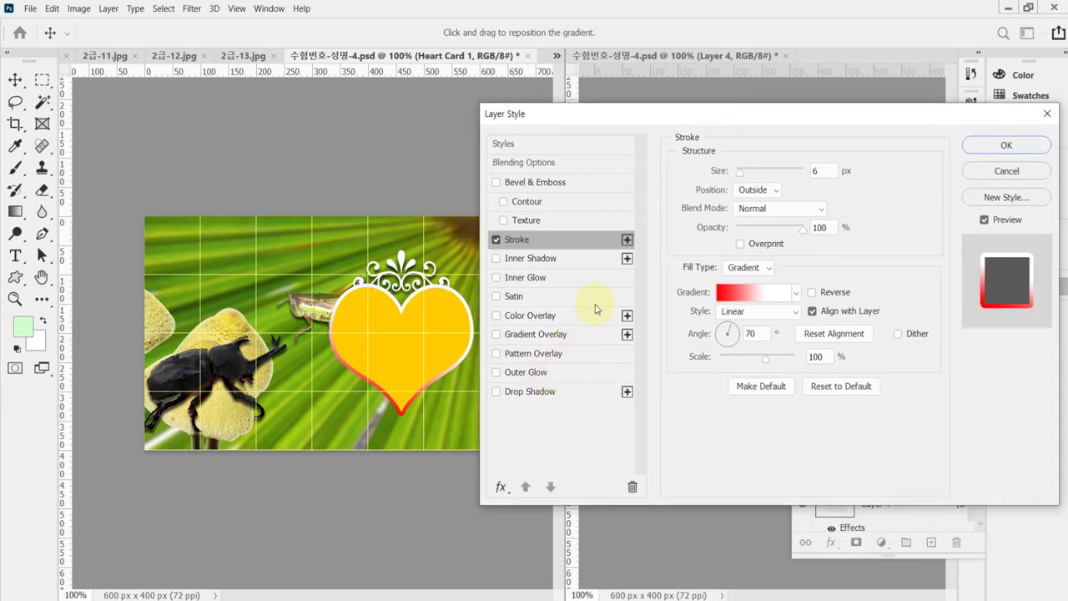
left_click(549, 282)
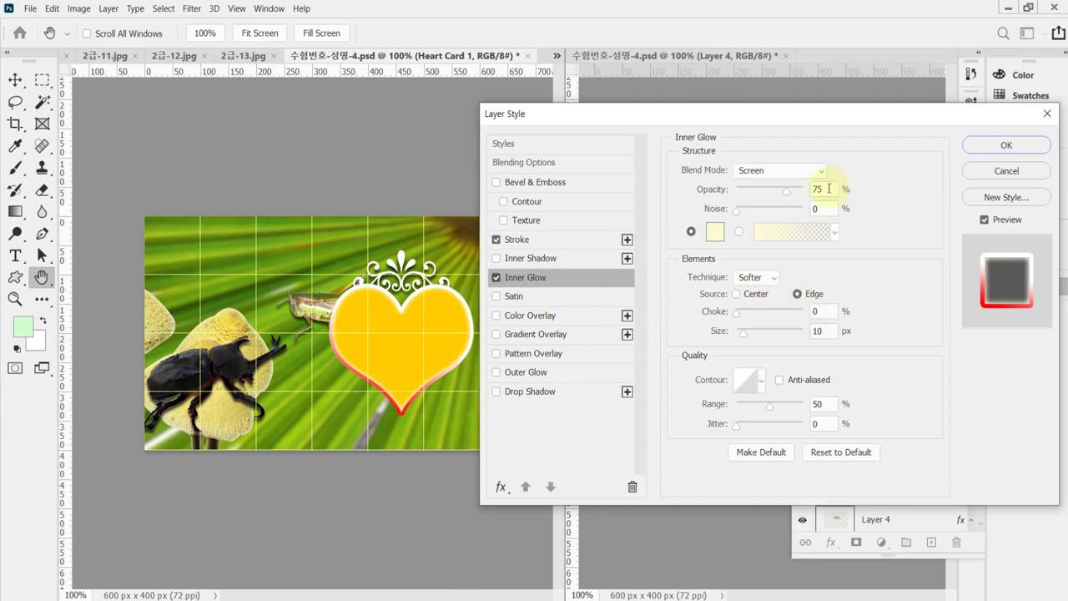
double_click(818, 331)
type("20")
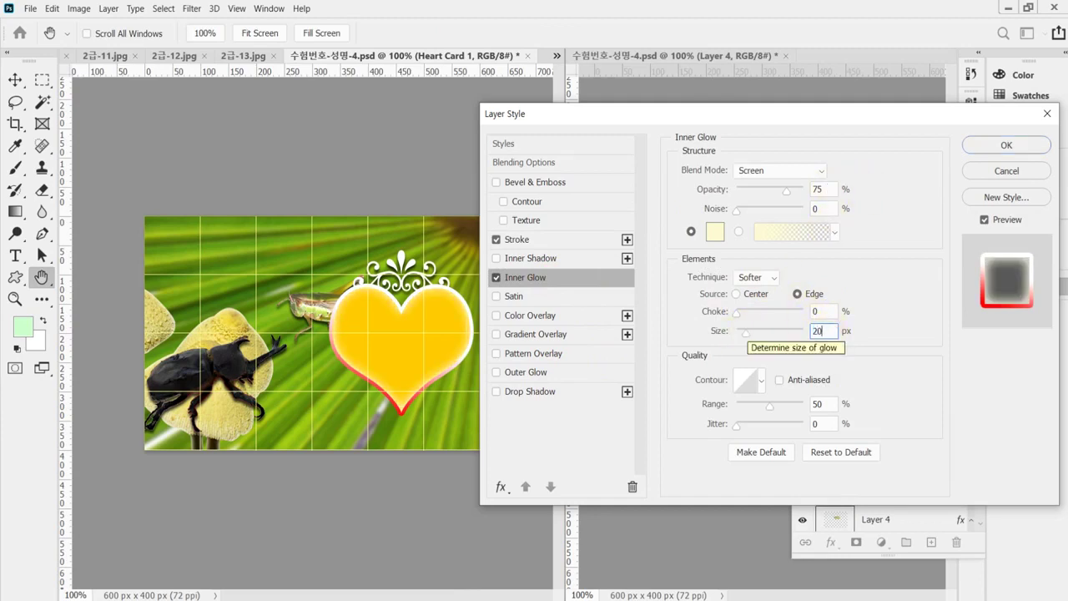
key("Return")
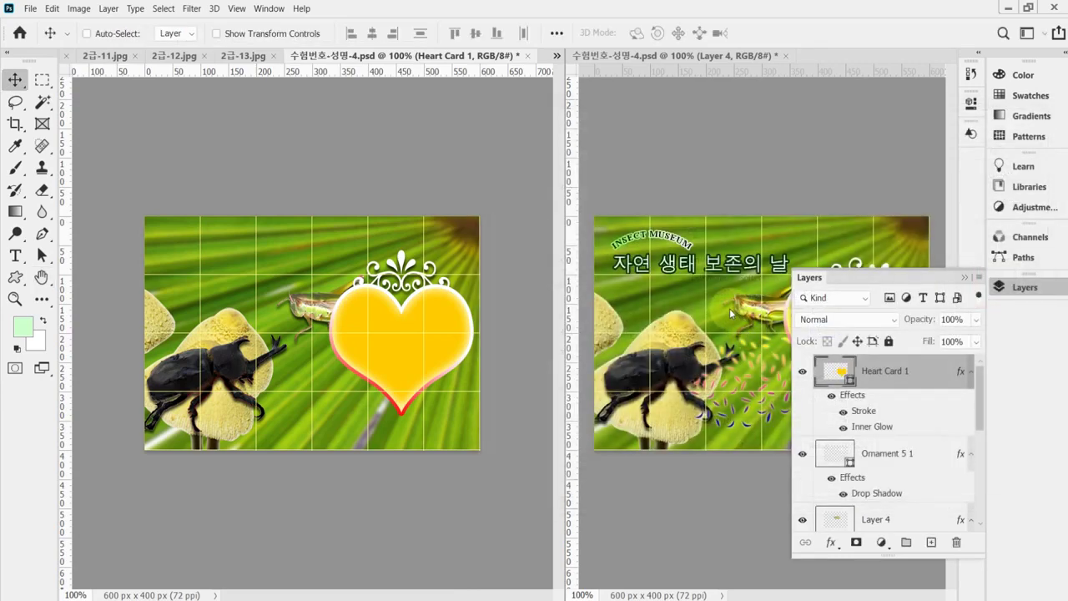
Step: Rotate the heart and ornament layers together about 28° clockwise, shift them 4 px left, and save the document
key("ctrl+s")
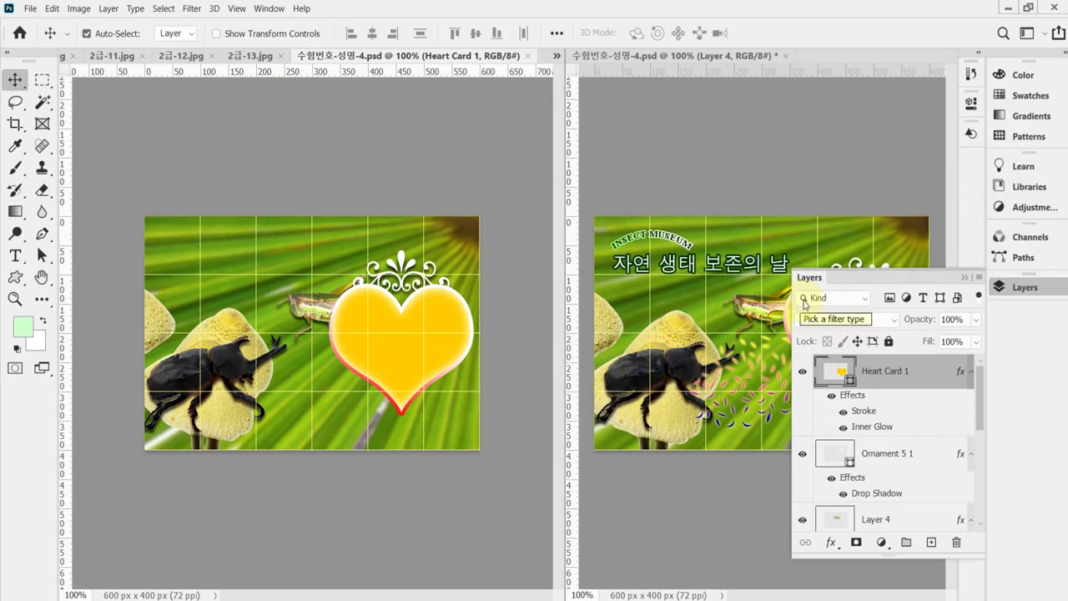
left_click(1044, 287)
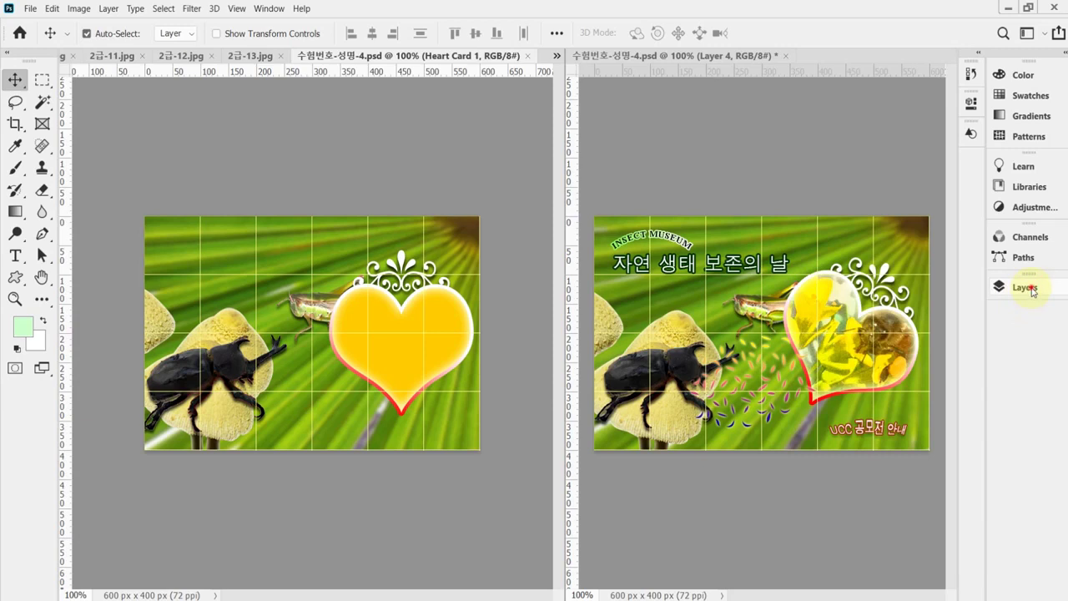
left_click(1032, 288)
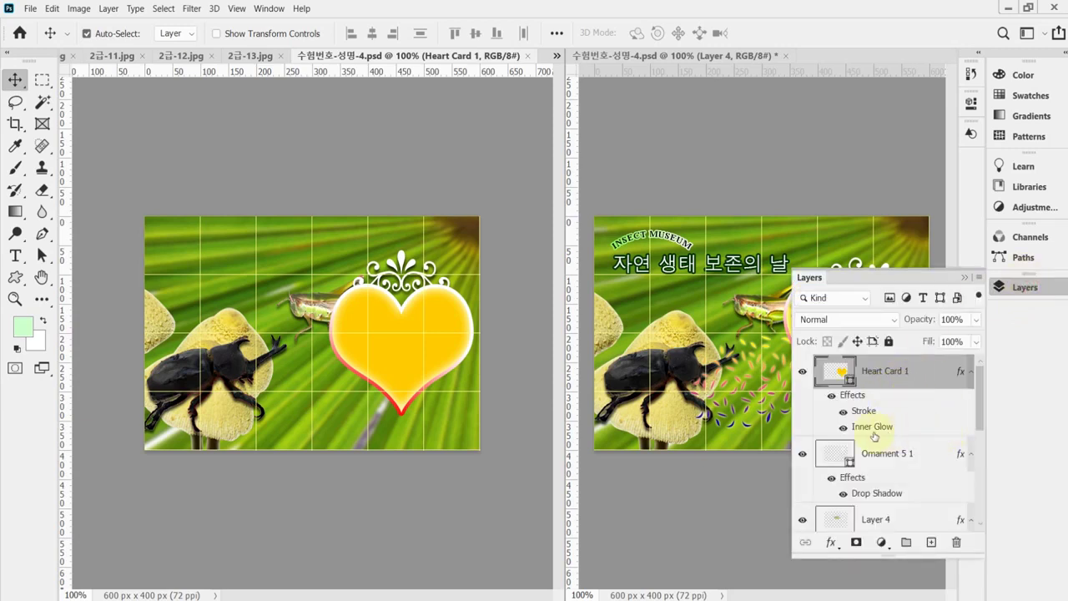
left_click(881, 455)
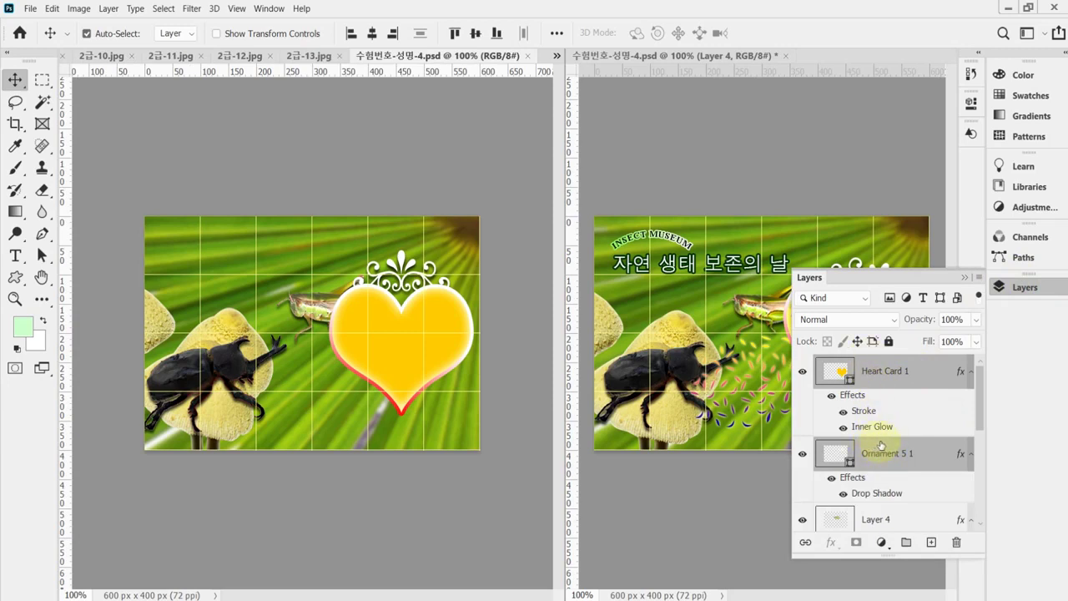
left_click(1015, 290)
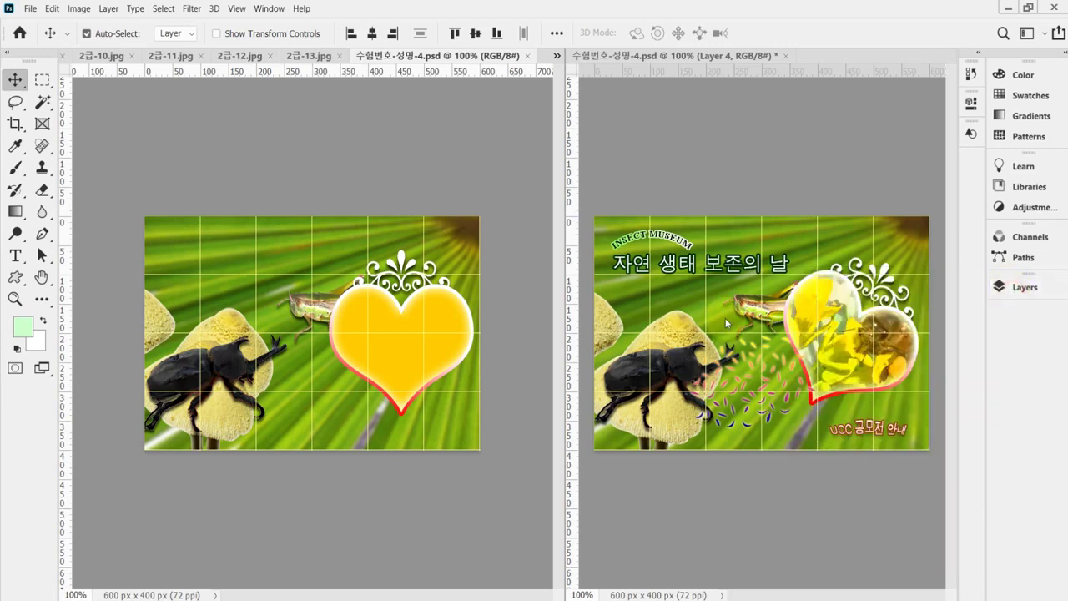
key("ctrl+t")
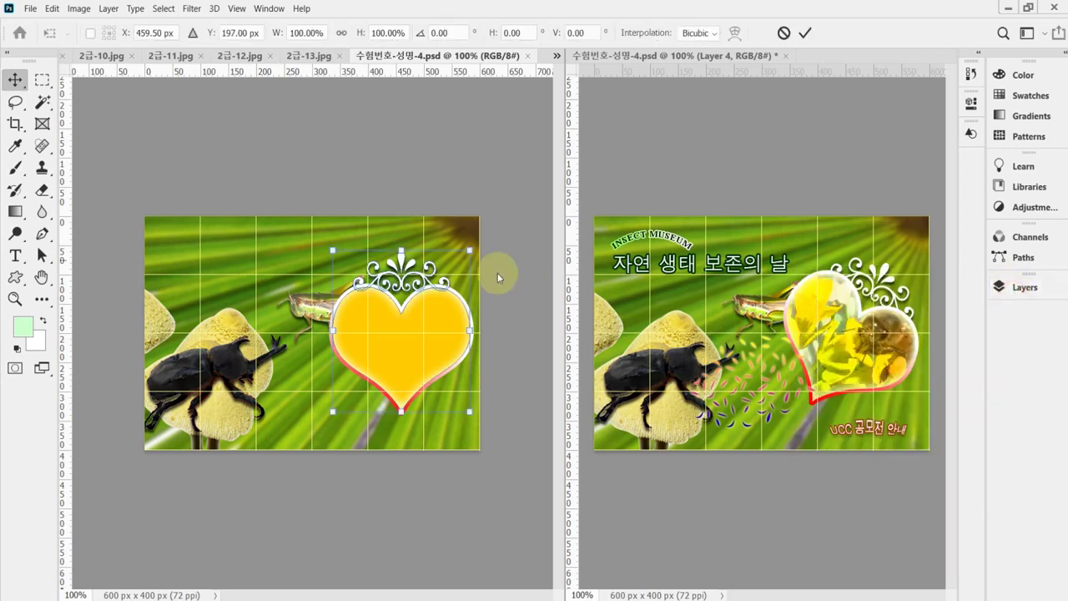
left_click_drag(489, 239, 501, 285)
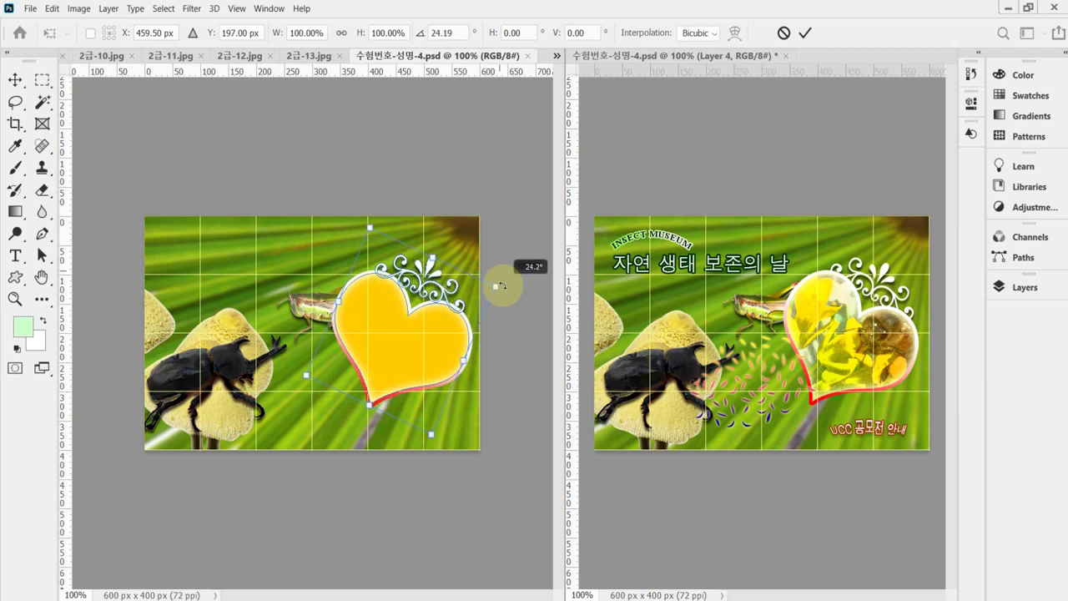
left_click_drag(502, 286, 502, 287)
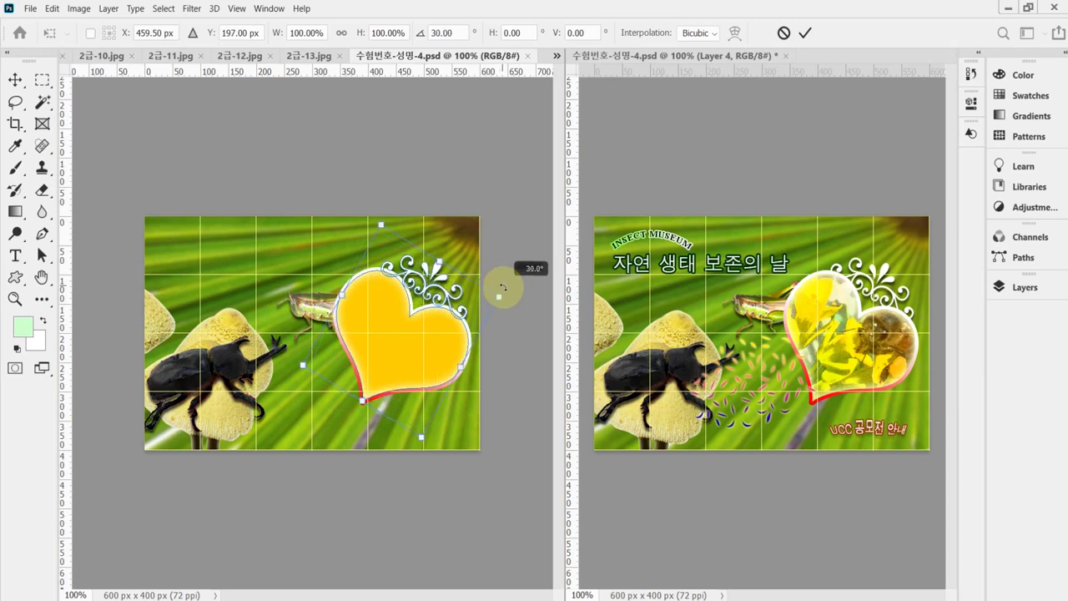
left_click_drag(503, 287, 502, 292)
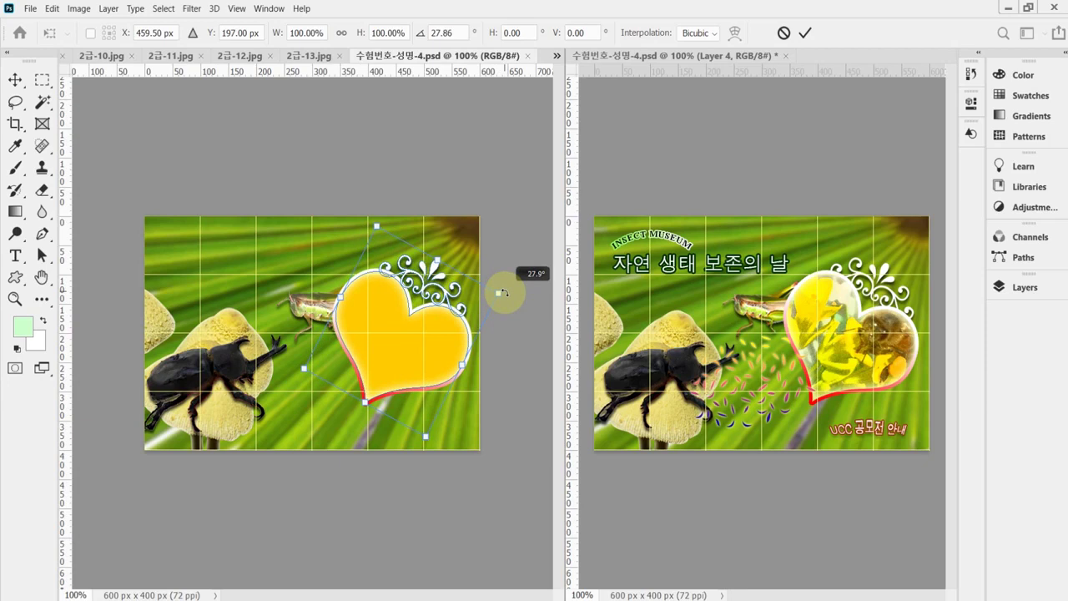
left_click_drag(503, 292, 503, 292)
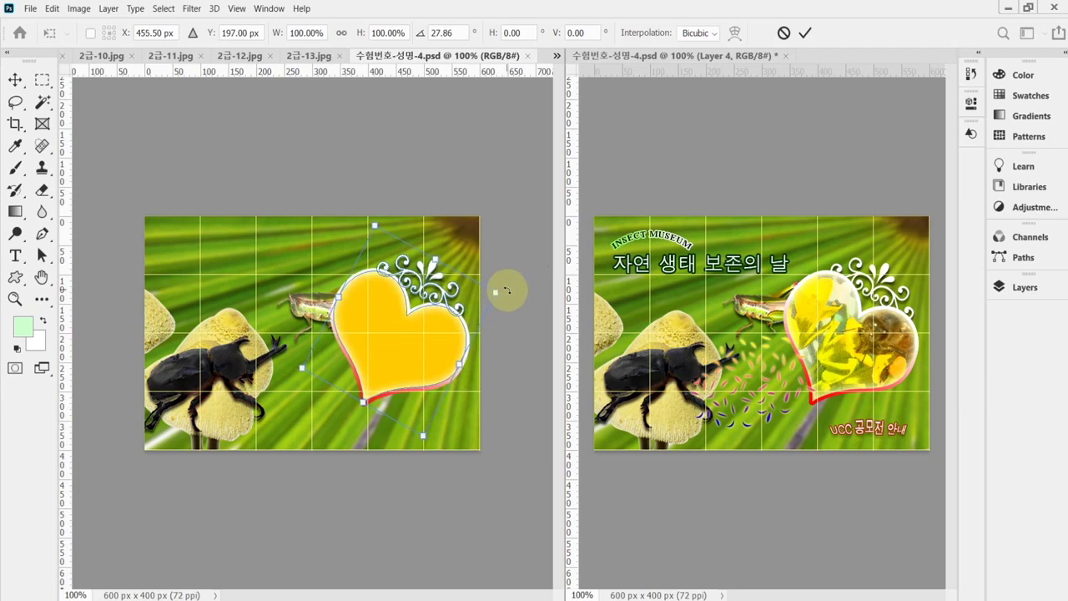
key("Return")
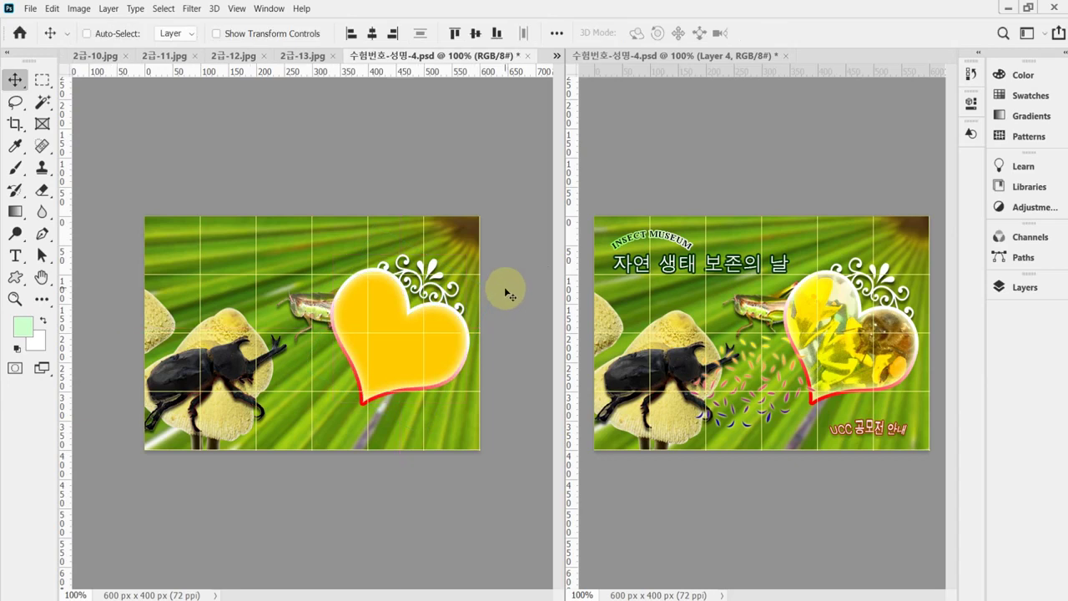
key("ctrl+s")
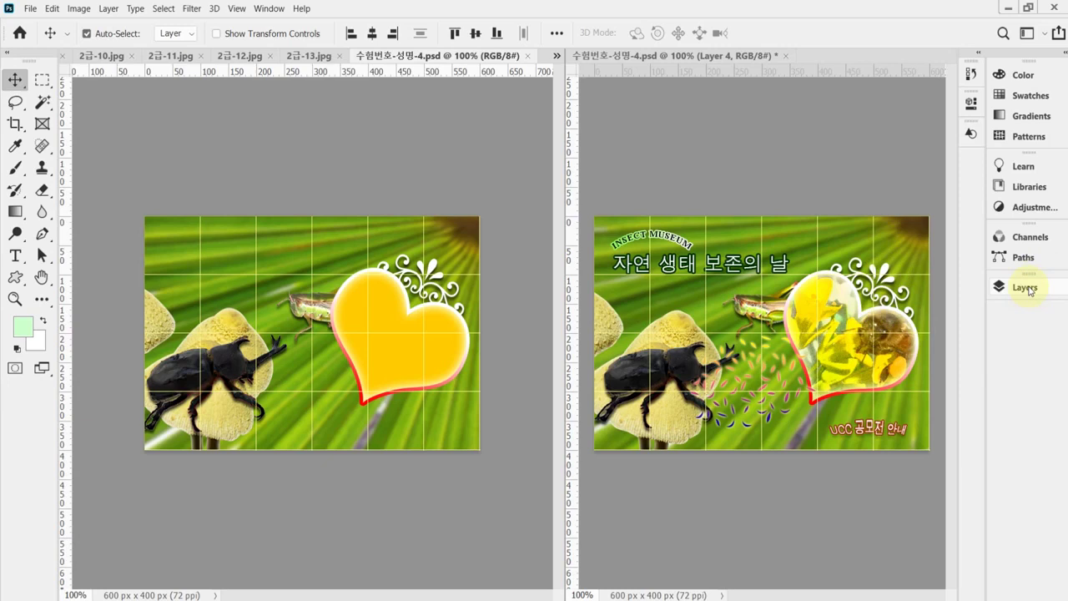
Step: Copy the whole bee photo from 2급-13.jpg and paste it into 수험번호-성명-4.psd directly above the Heart Card 1 layer
key("ctrl")
left_click(315, 57)
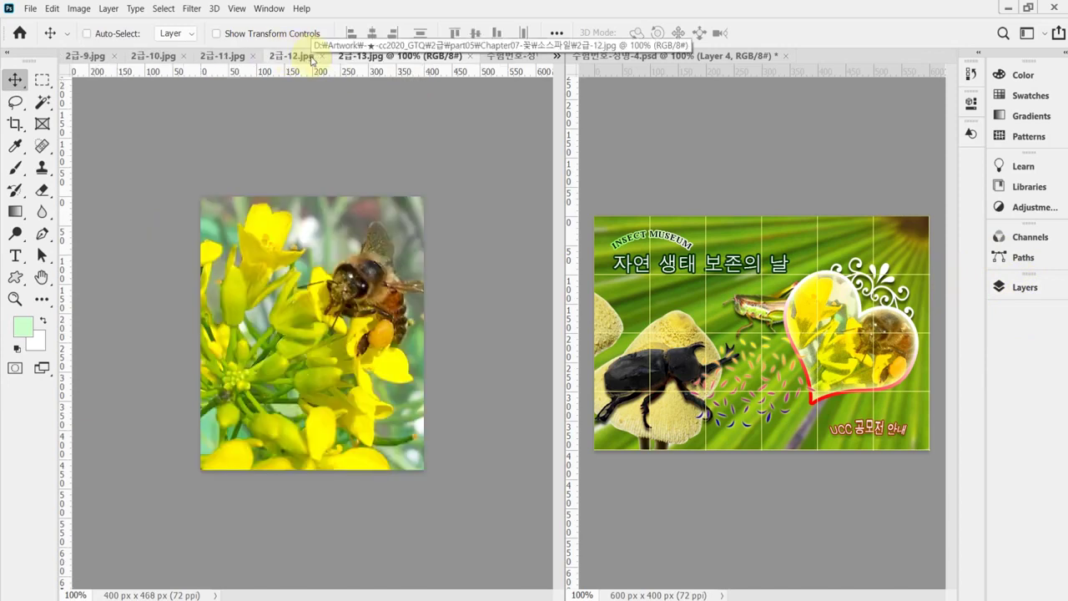
key("ctrl+a")
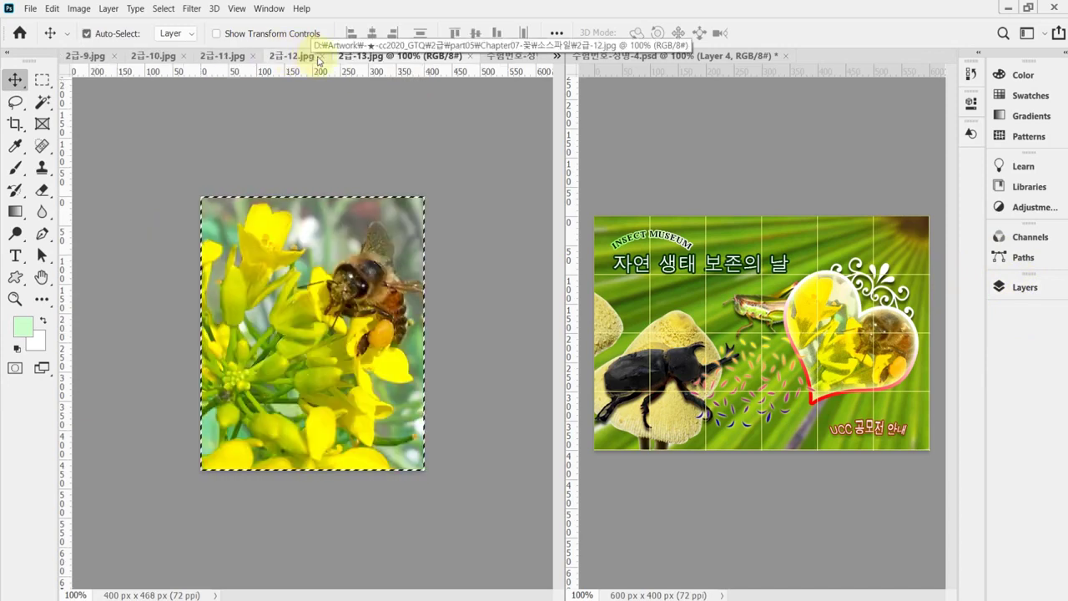
left_click(503, 56)
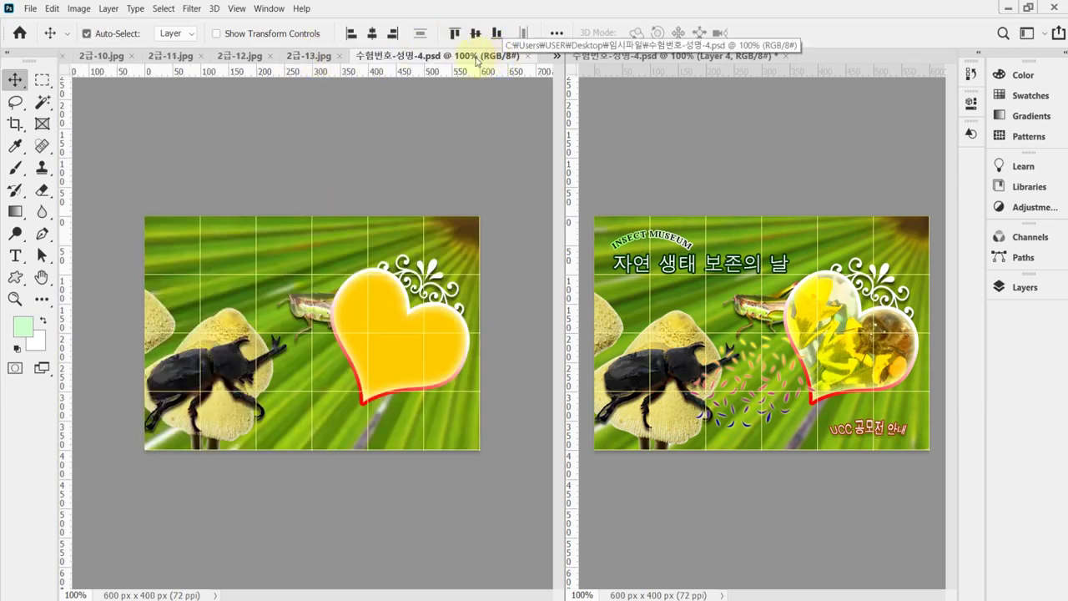
left_click(998, 289)
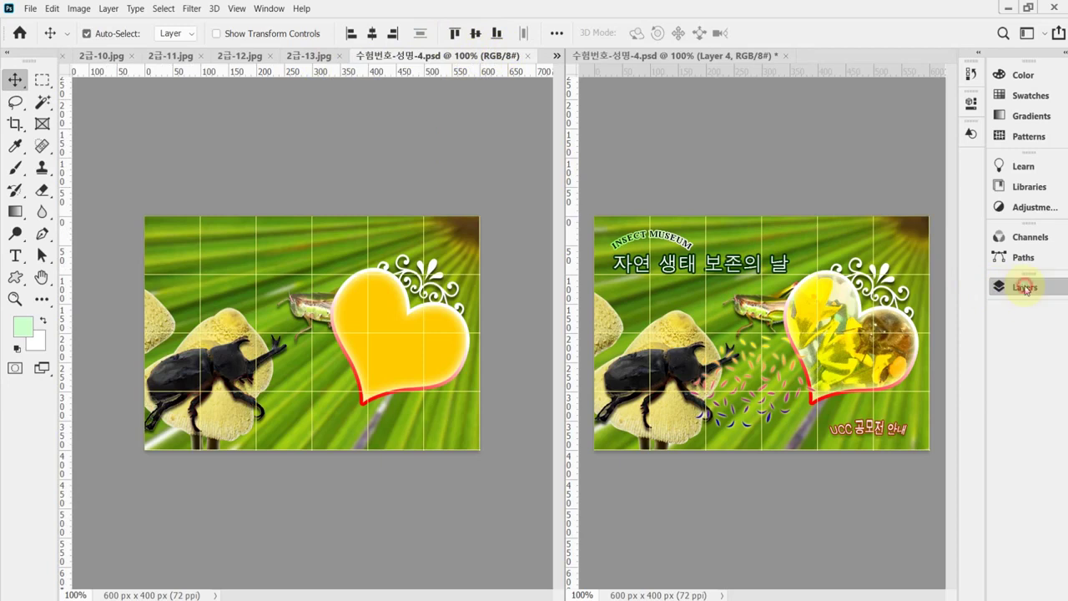
left_click(898, 374)
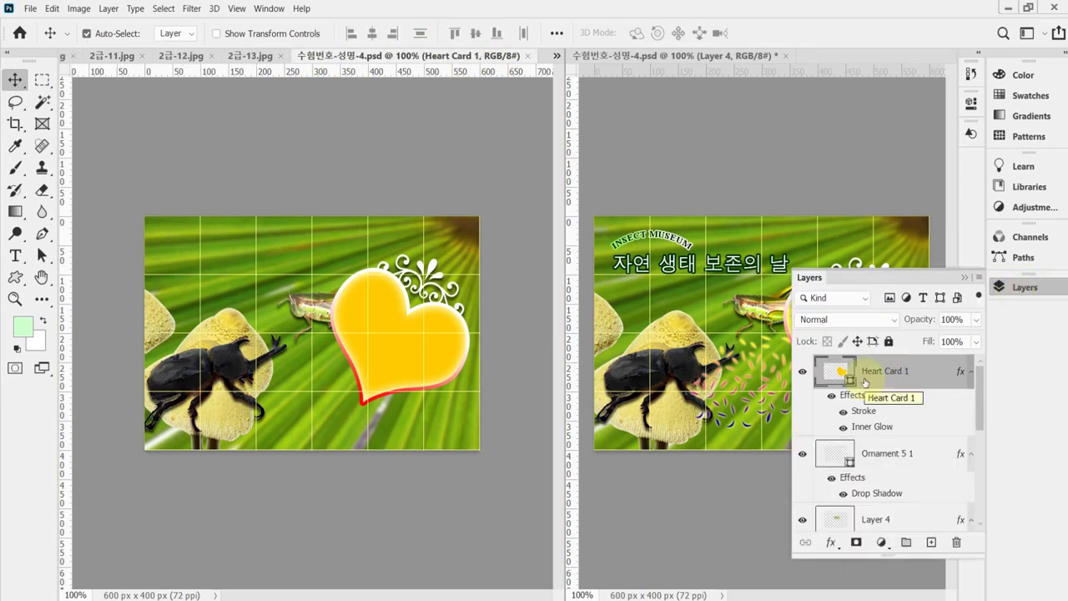
key("ctrl+v")
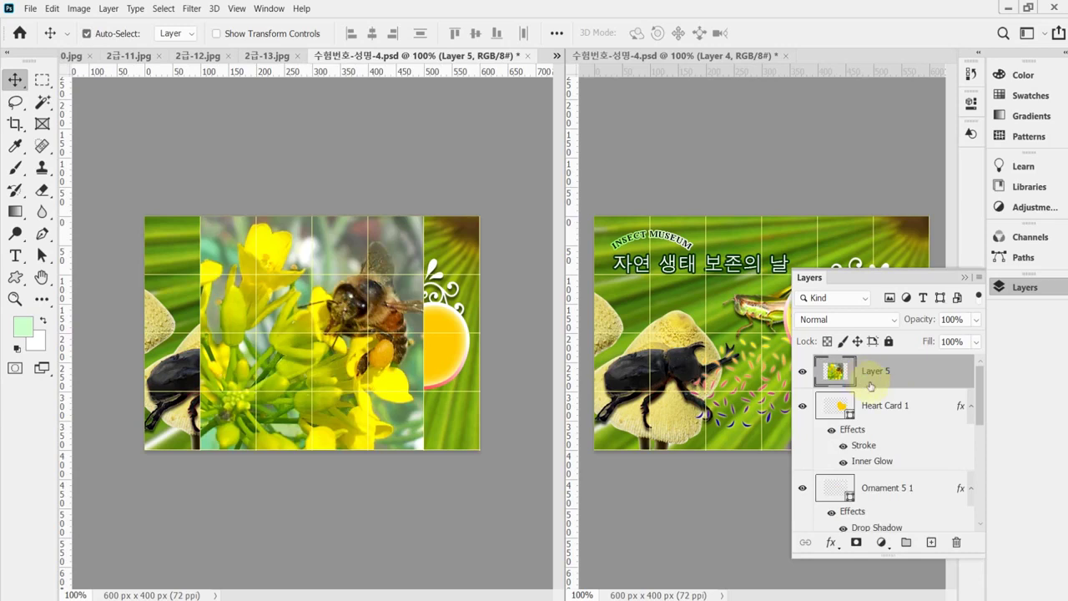
key("ctrl+alt+g")
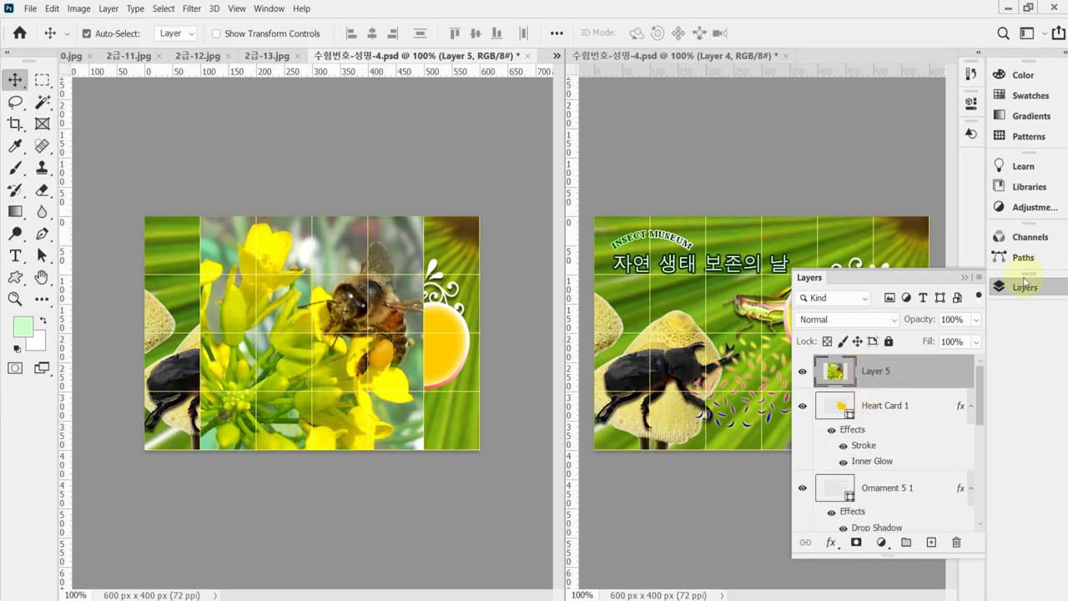
Step: Scale the pasted bee photo to about 79% and move it over the heart, centred at about X 441.5, Y 185.5 px
left_click(1013, 287)
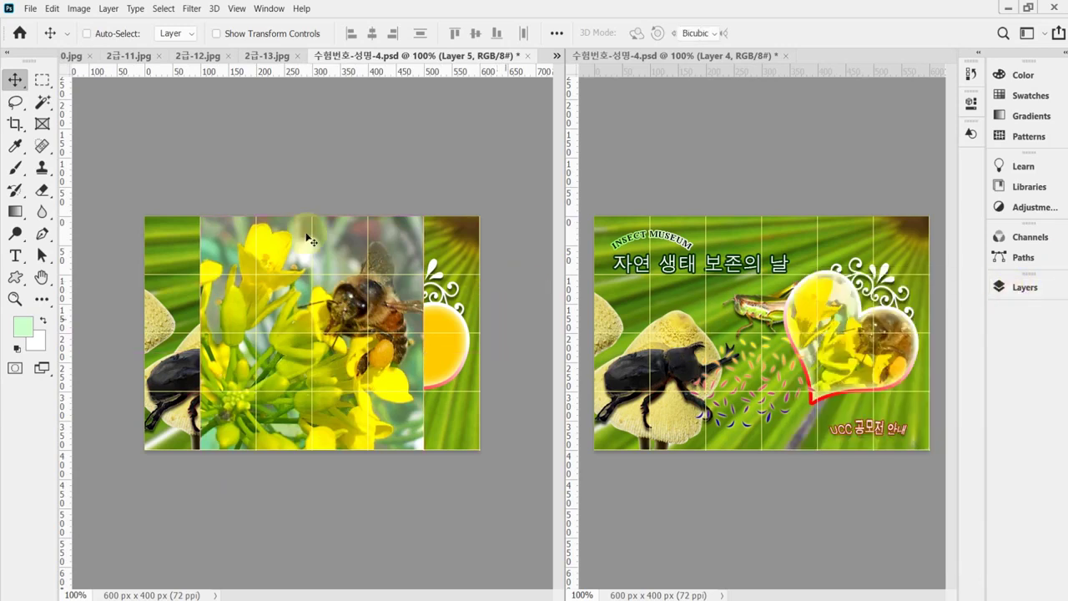
key("ctrl+t")
left_click_drag(203, 487, 247, 431)
left_click_drag(285, 396, 379, 346)
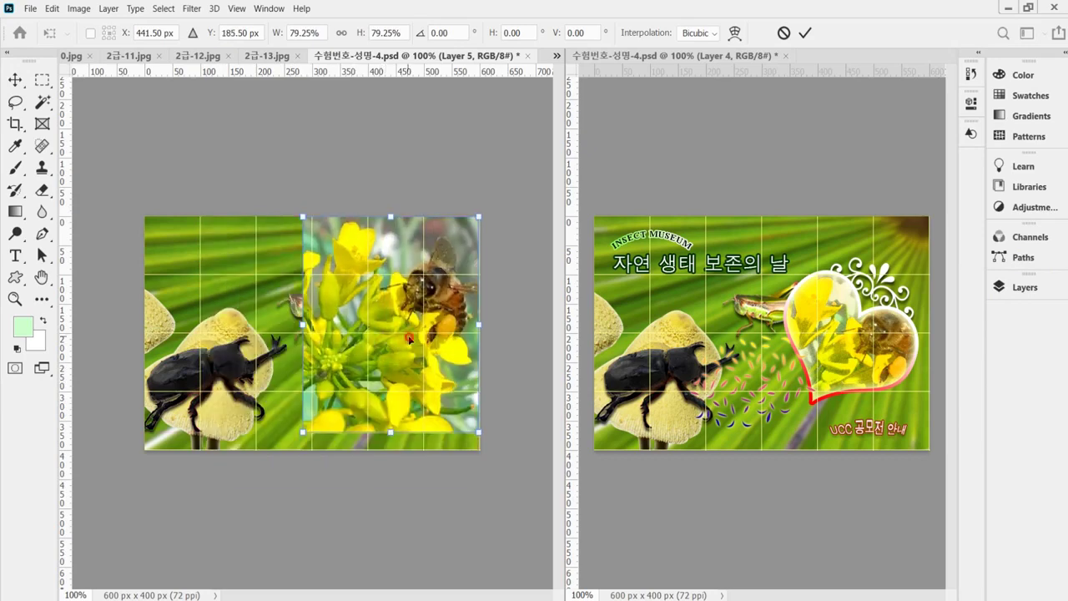
key("Return")
Step: Clip the bee photo layer to the Heart Card 1 layer with a clipping mask
left_click(1026, 288)
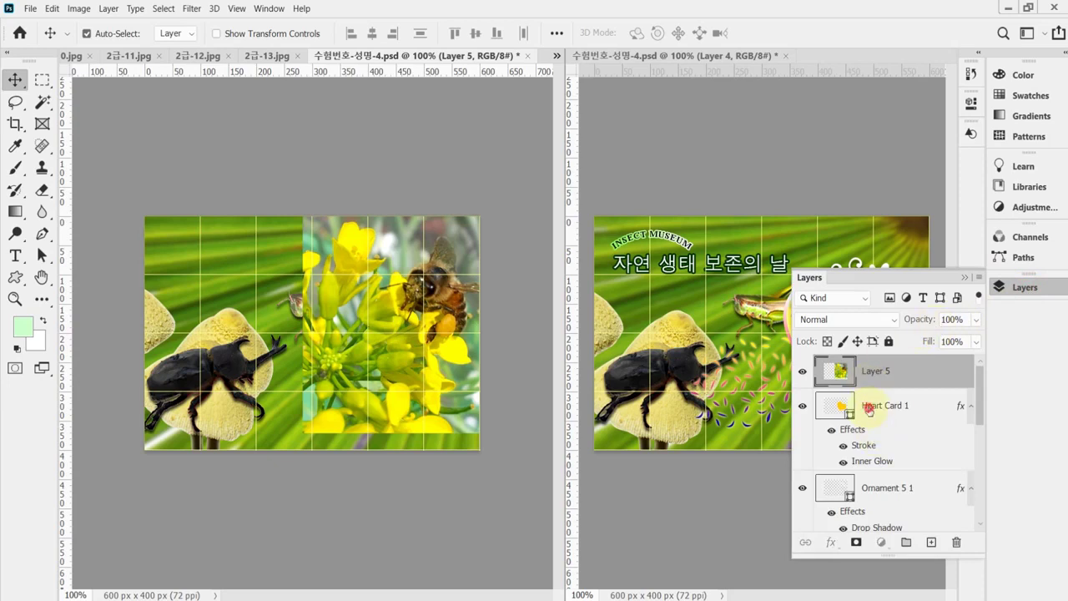
left_click(867, 409)
left_click(883, 372)
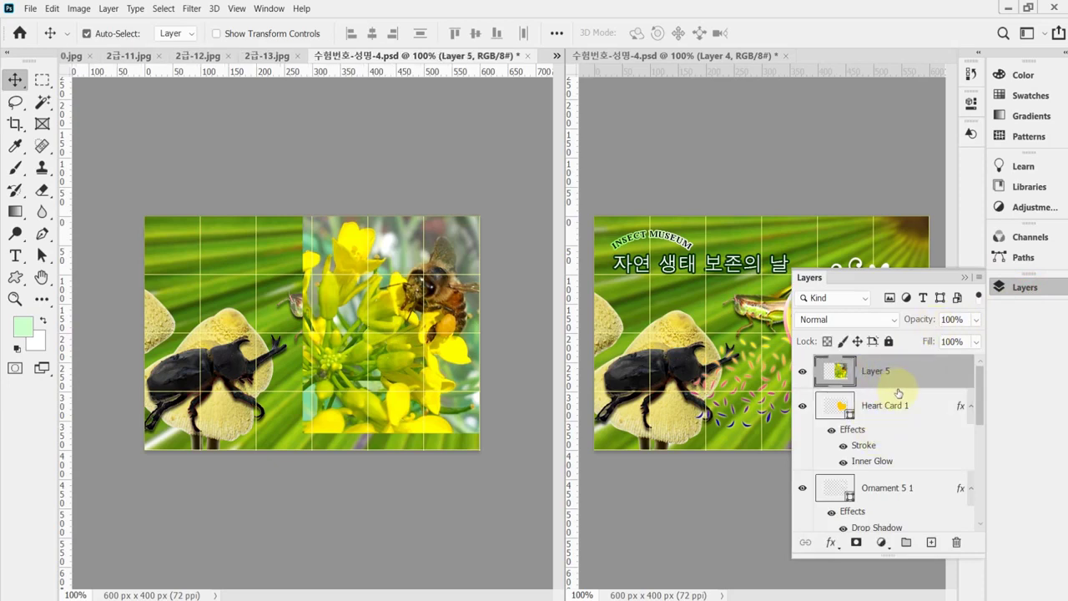
left_click_drag(896, 389, 902, 385)
left_click(904, 386, "alt")
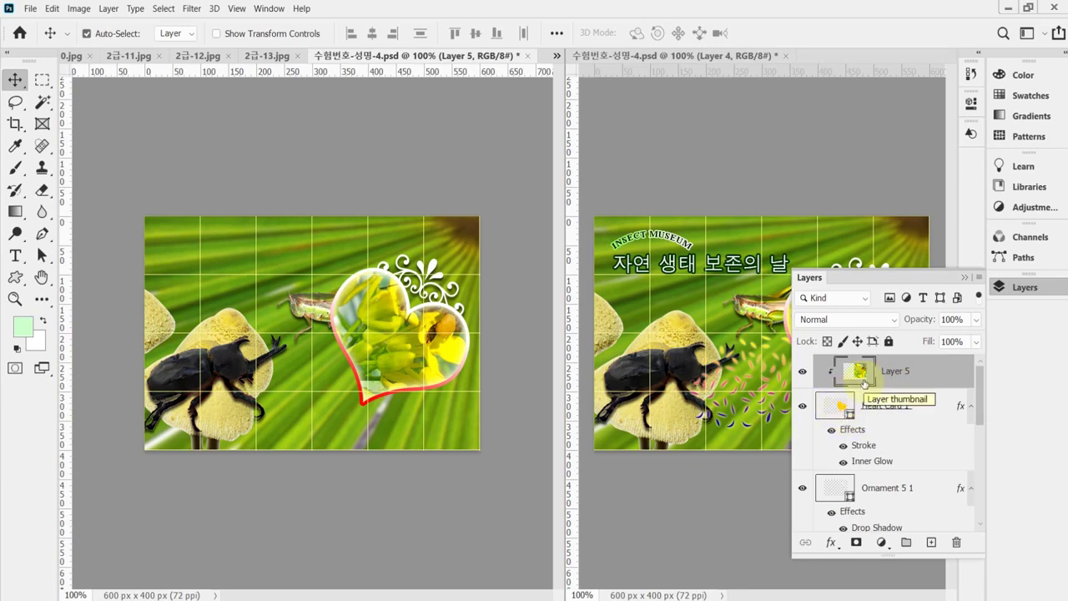
left_click(1024, 289)
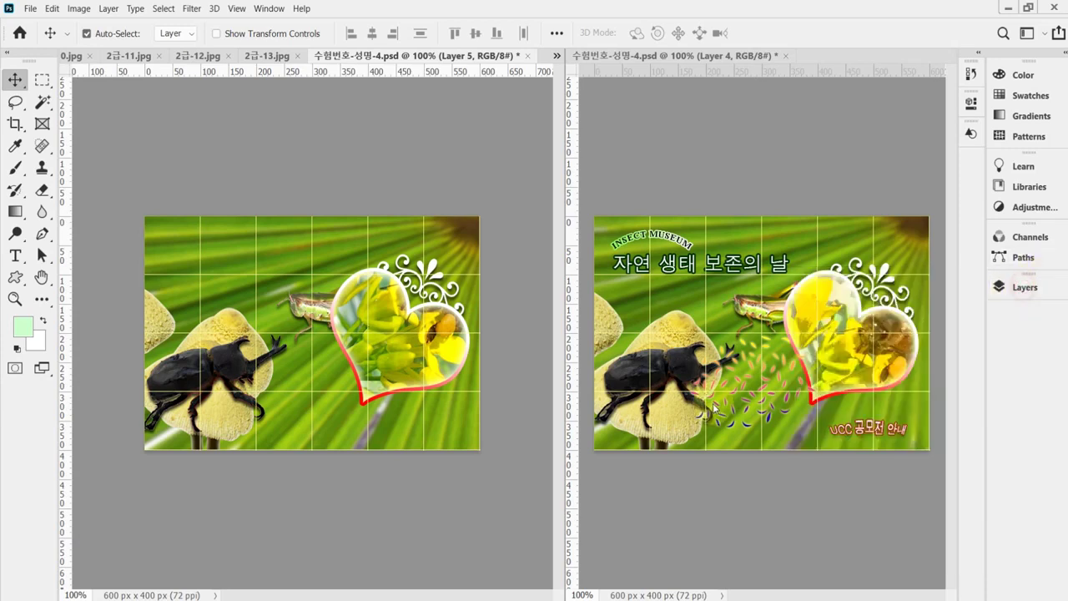
Step: Shrink the clipped bee photo to about 94%, centre it at about X 451, Y 252.5 px inside the heart, and save
key("ctrl+t")
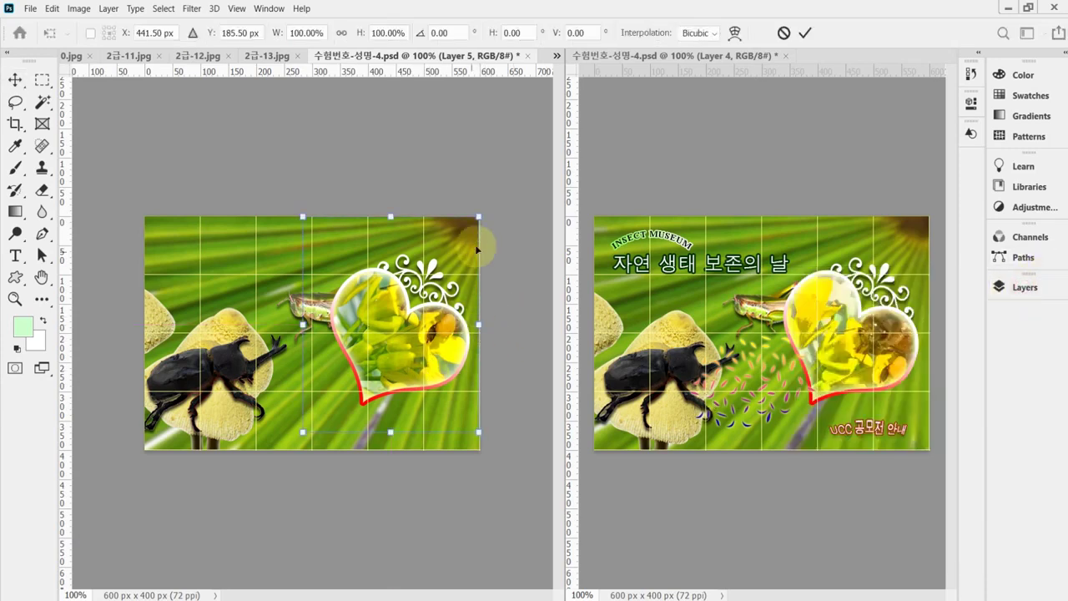
left_click_drag(415, 338, 433, 367)
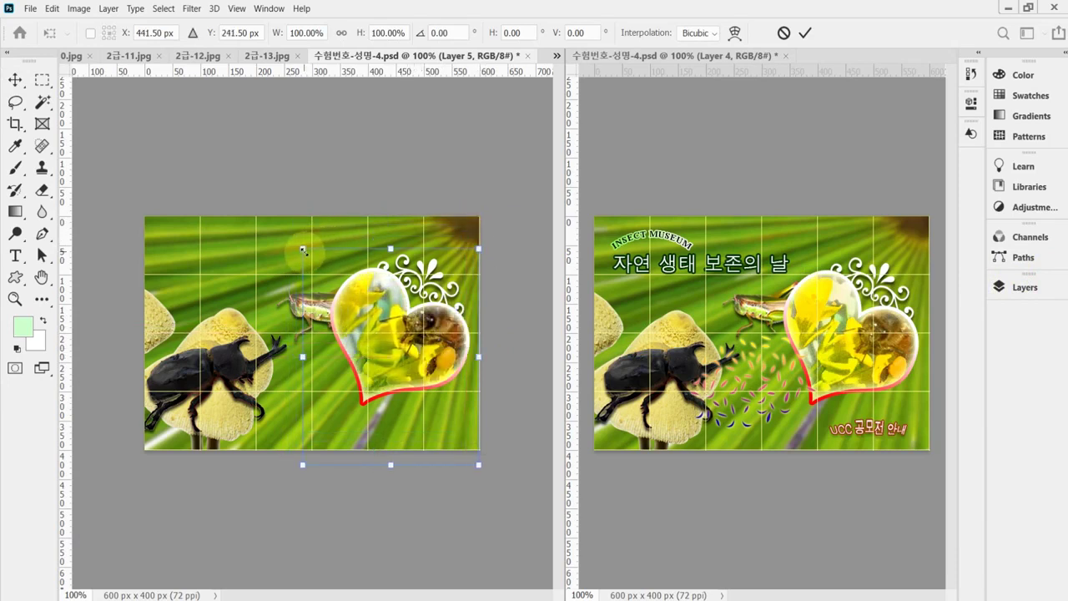
left_click_drag(302, 249, 315, 261)
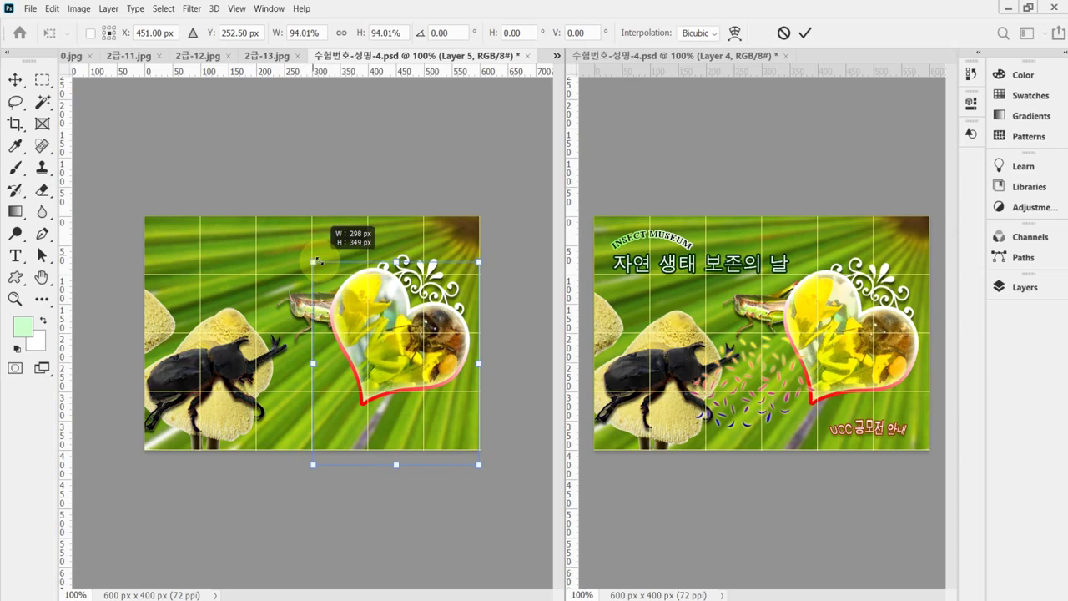
left_click_drag(318, 261, 317, 261)
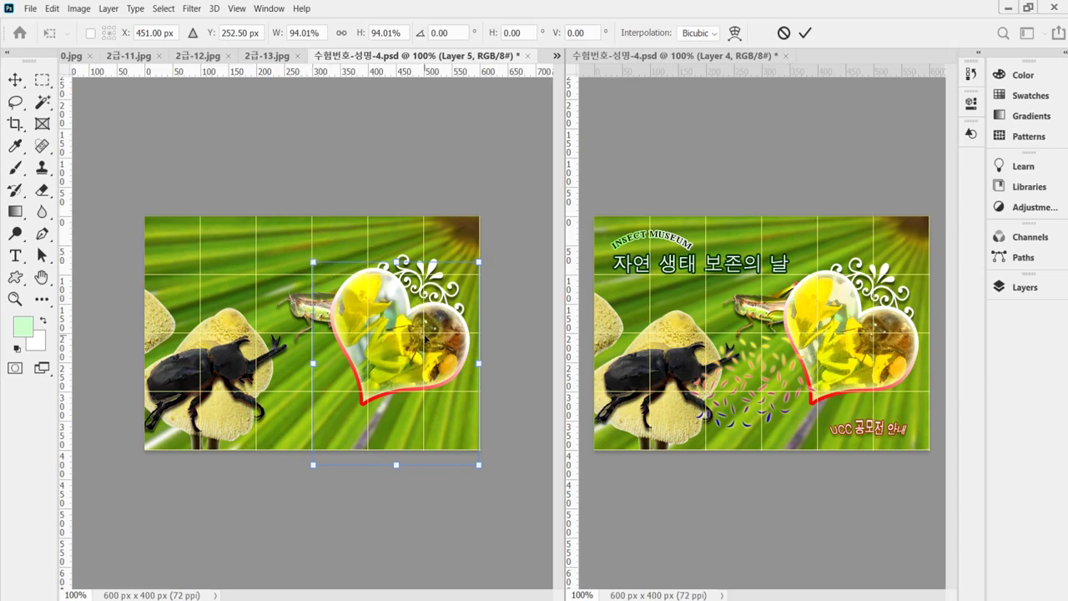
key("Return")
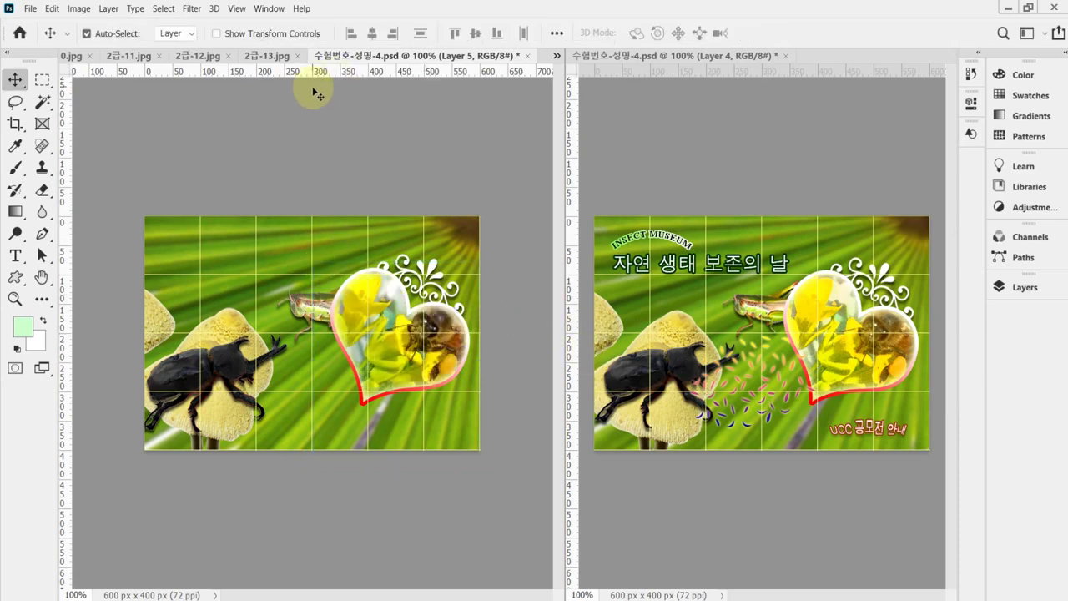
key("ctrl+s")
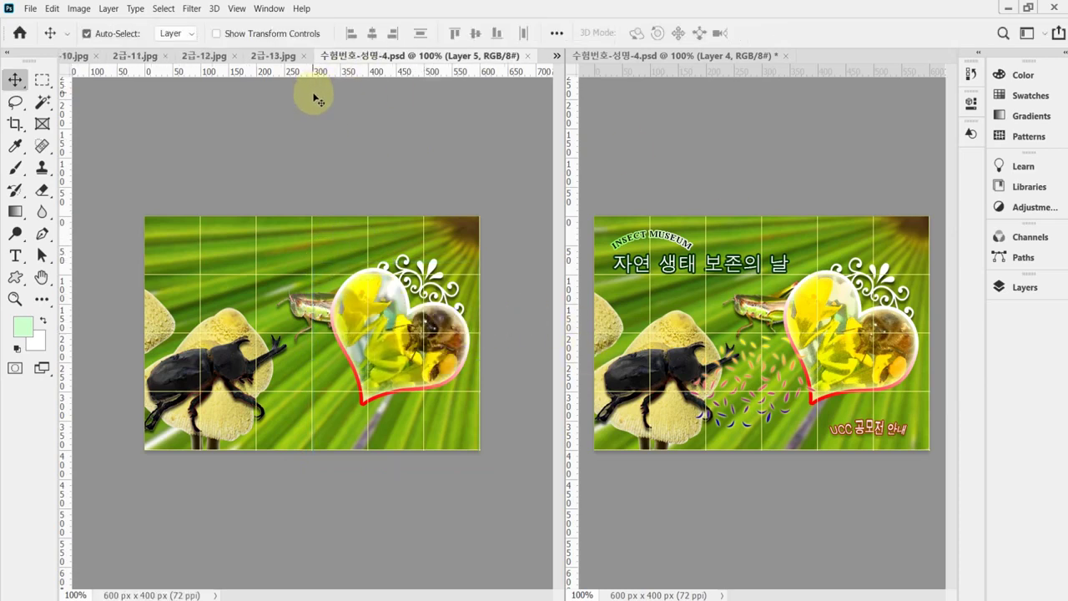
Step: Apply the Artistic Film Grain filter to the clipped bee photo with grain 4, highlight area 0 and intensity 10
left_click(197, 10)
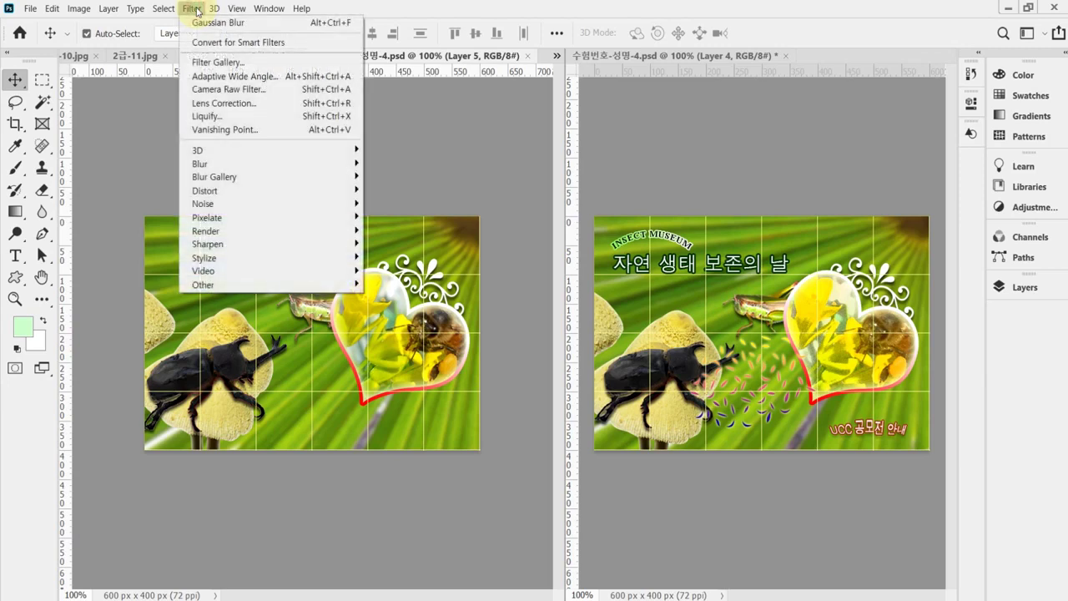
left_click(199, 65)
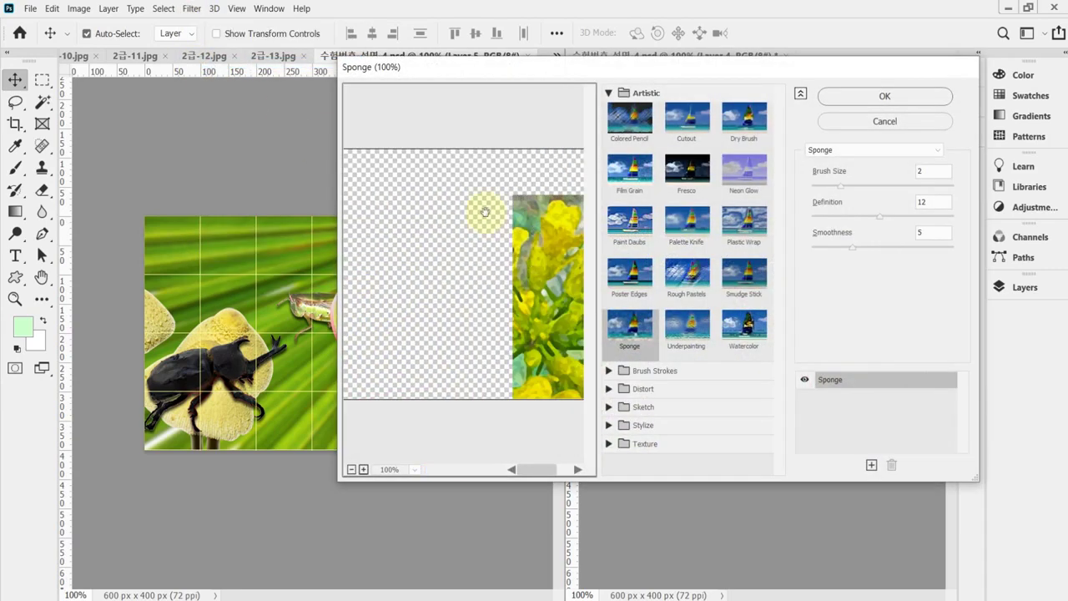
left_click(641, 189)
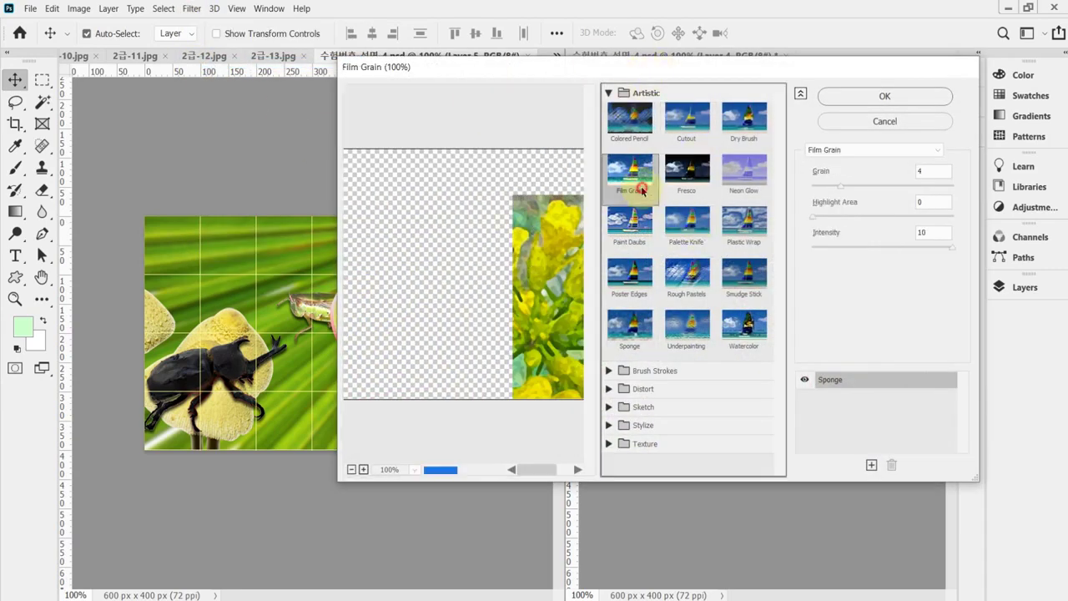
left_click_drag(537, 309, 436, 294)
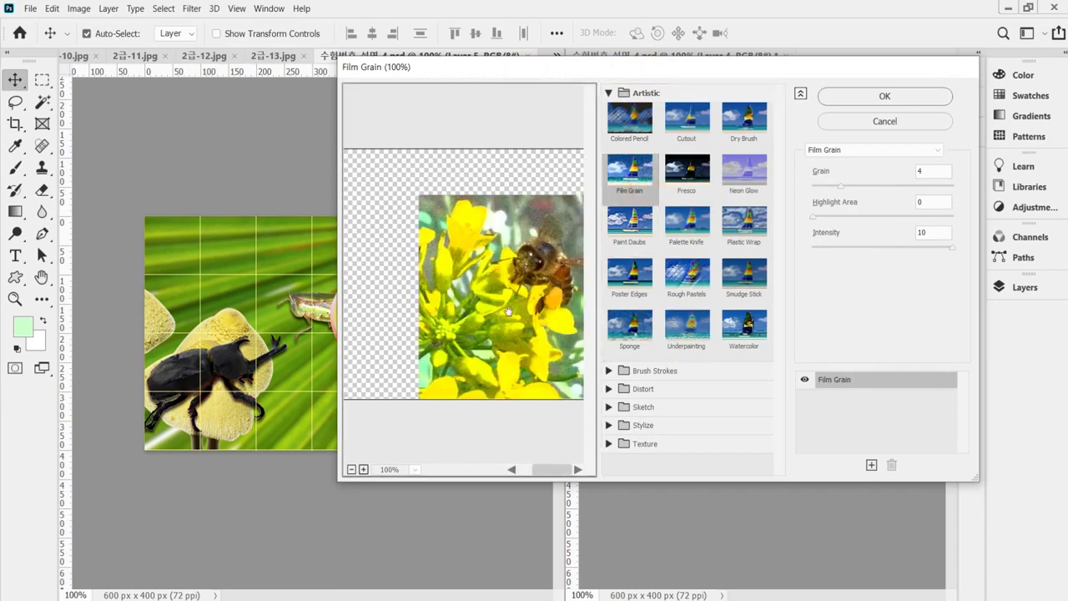
left_click(874, 98)
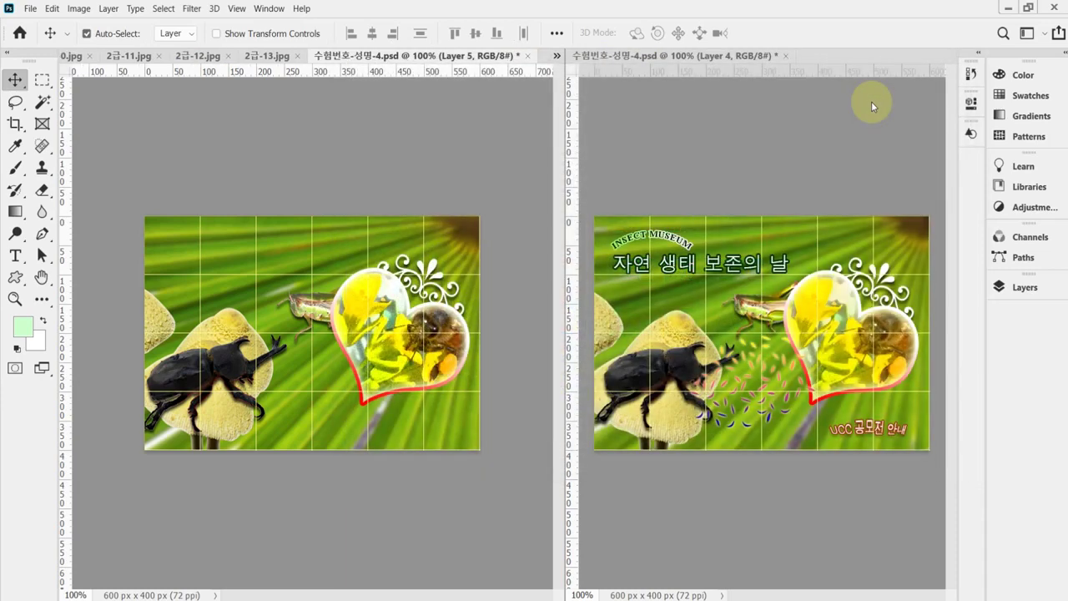
Step: Set the opacity of the bee photo layer to 80% and save the document
left_click(1028, 286)
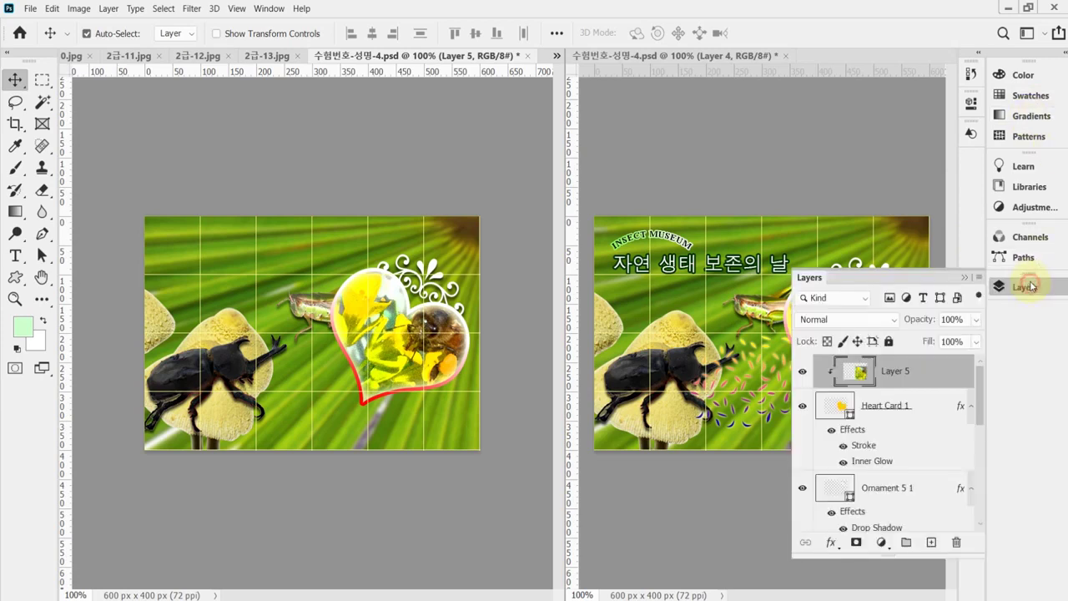
left_click(922, 320)
type("80")
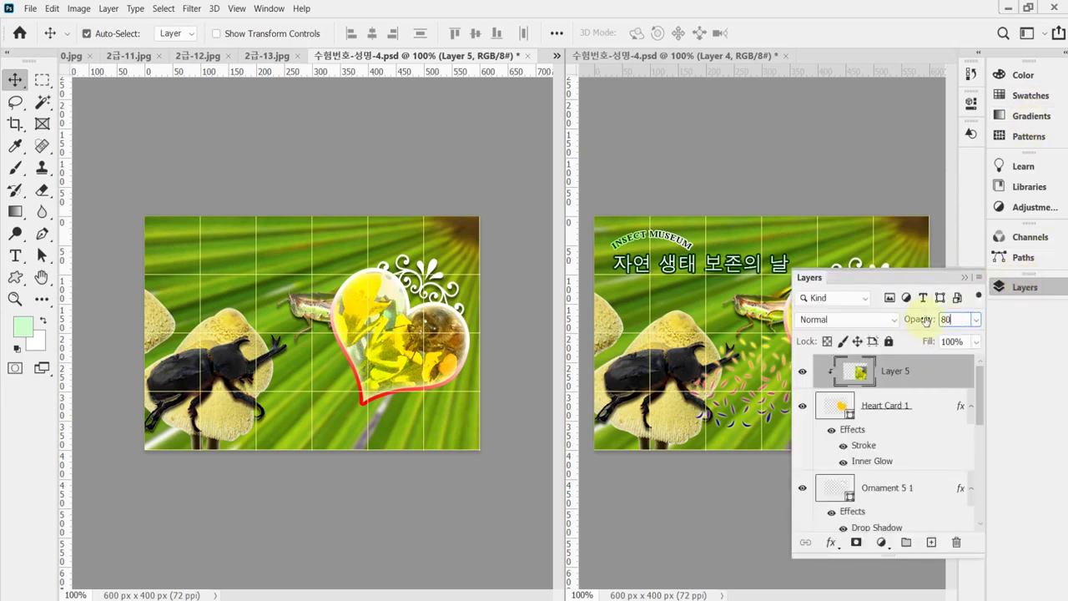
key("Return")
left_click(1021, 290)
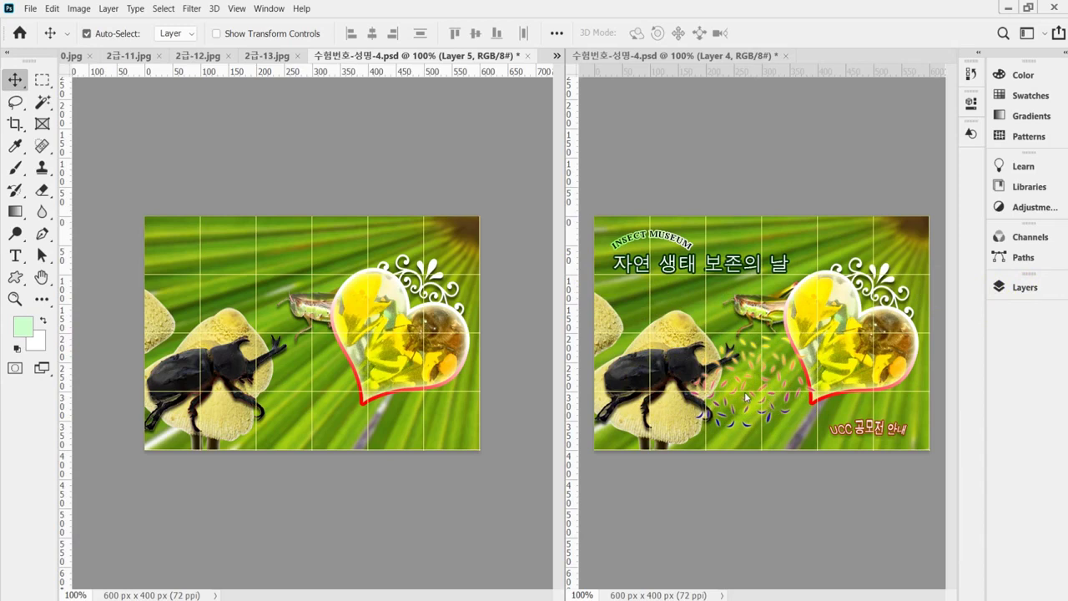
key("ctrl+s")
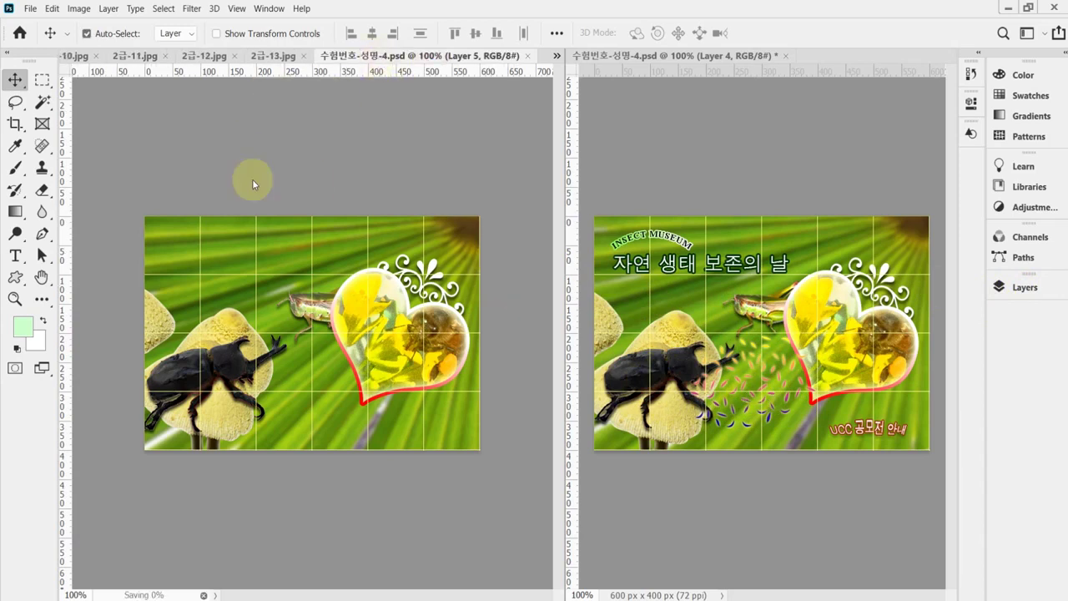
Step: Draw the scattered Grass 1 custom shape from the legacy Nature set between beetle and heart, centred at about X 291, Y 289.5 px
left_click(15, 276)
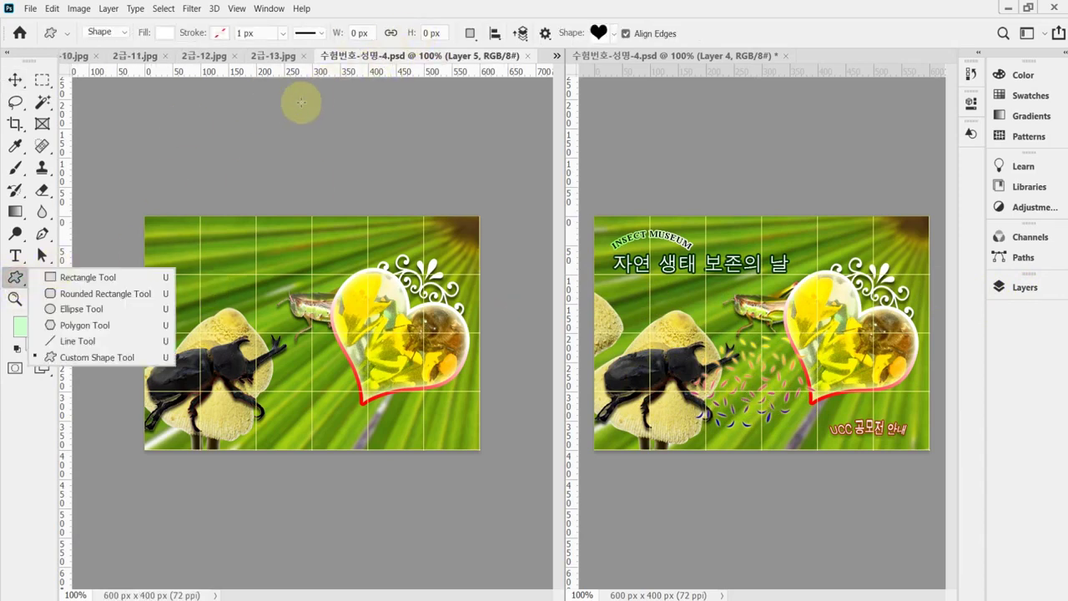
left_click(99, 357)
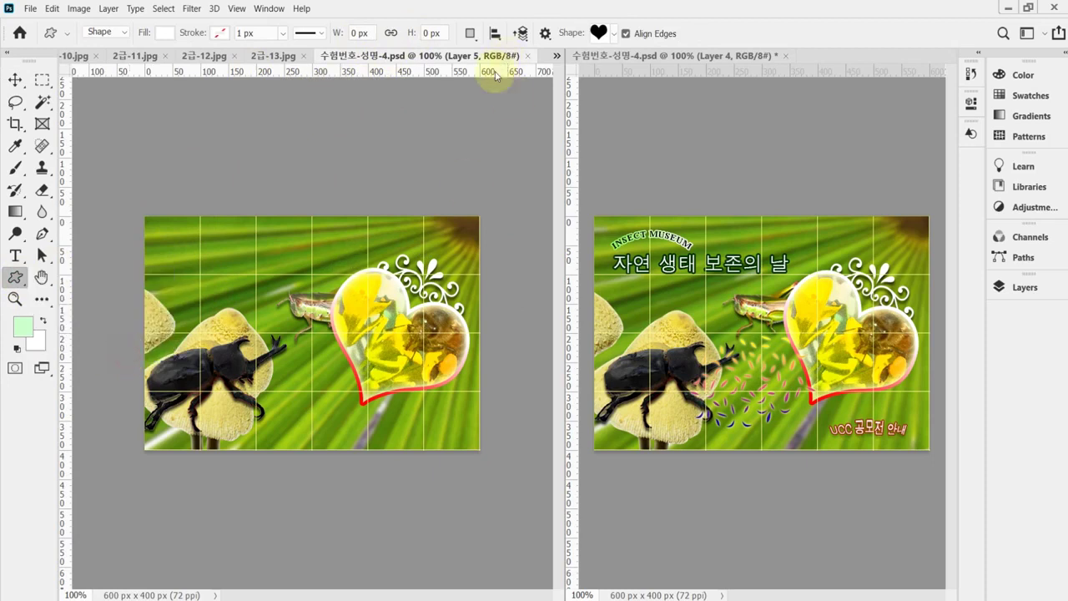
left_click(613, 35)
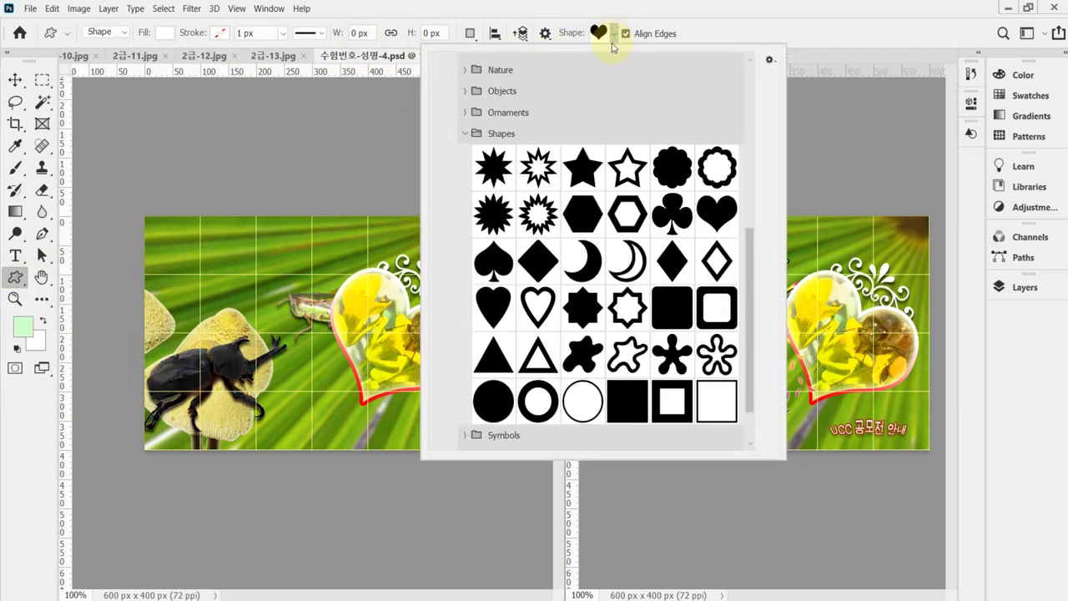
left_click(464, 135)
scroll(503, 230, "up", 1)
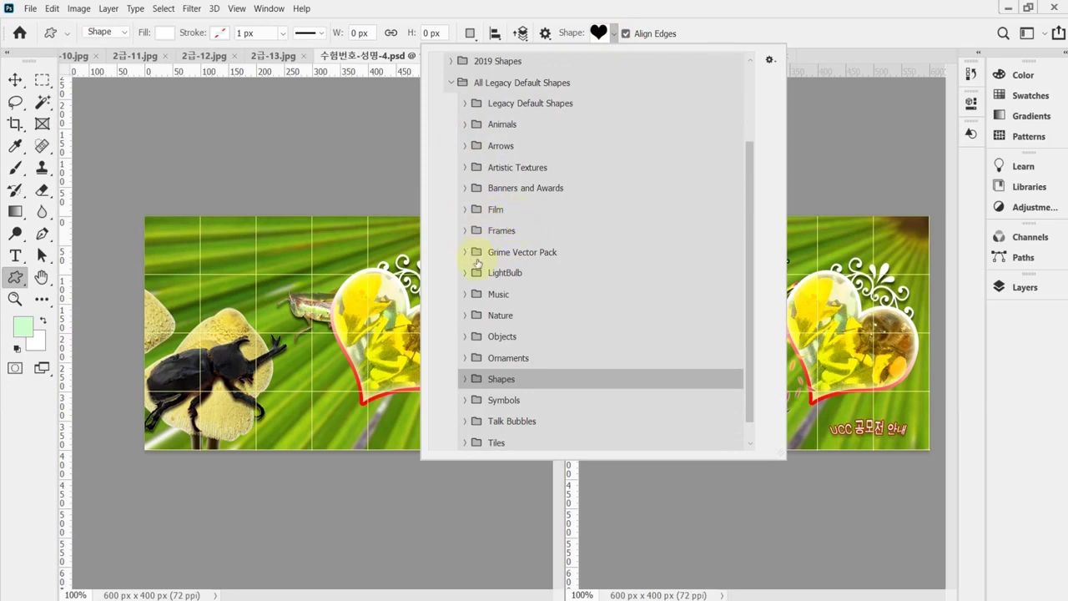
left_click(465, 316)
scroll(472, 310, "down", 5)
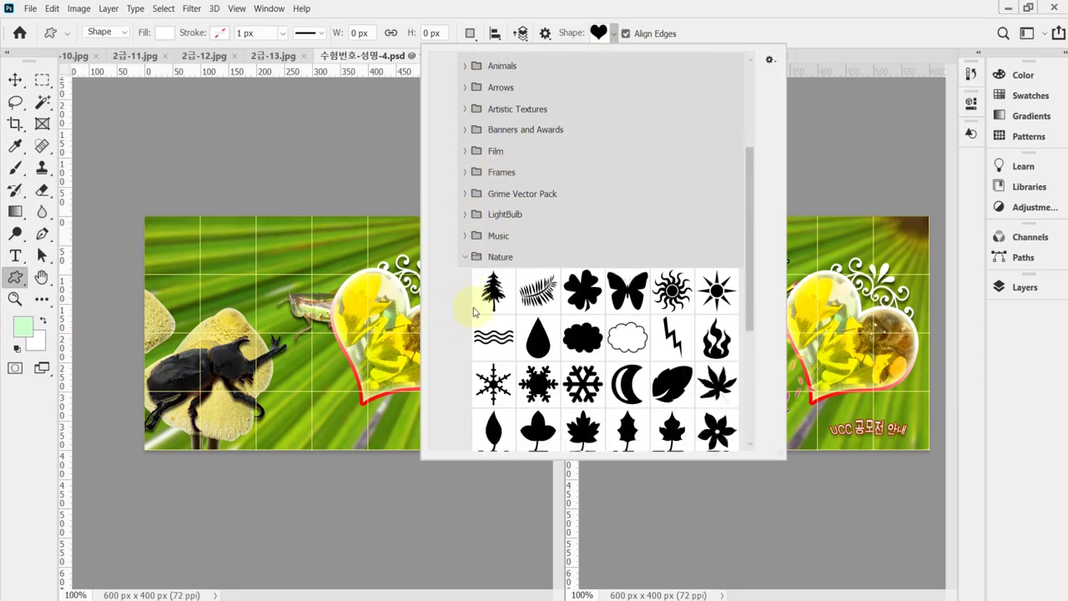
scroll(515, 312, "down", 1)
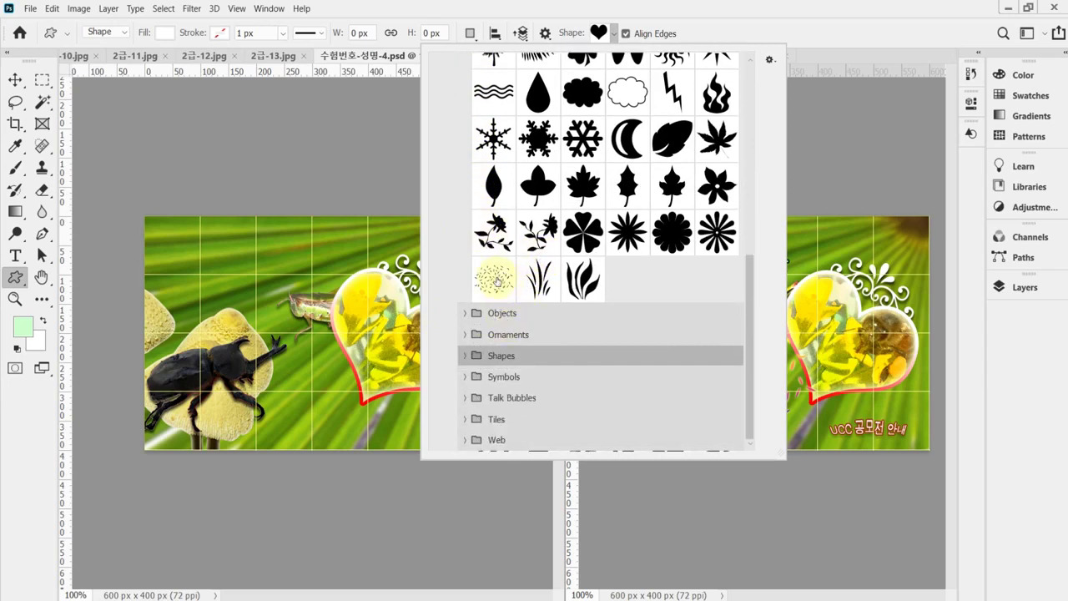
left_click(495, 279)
left_click(586, 10)
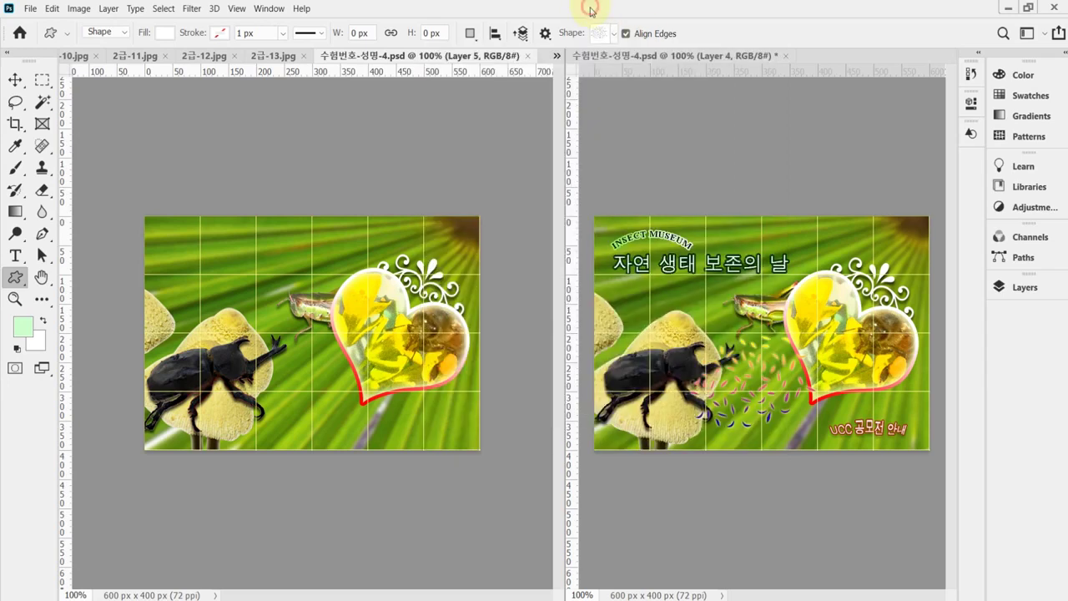
left_click_drag(216, 309, 392, 426)
Step: Scale the scattered grass shape to about 113%, rotate it about -12.5°, and centre it at about X 283, Y 274.5 px
key("ctrl+t")
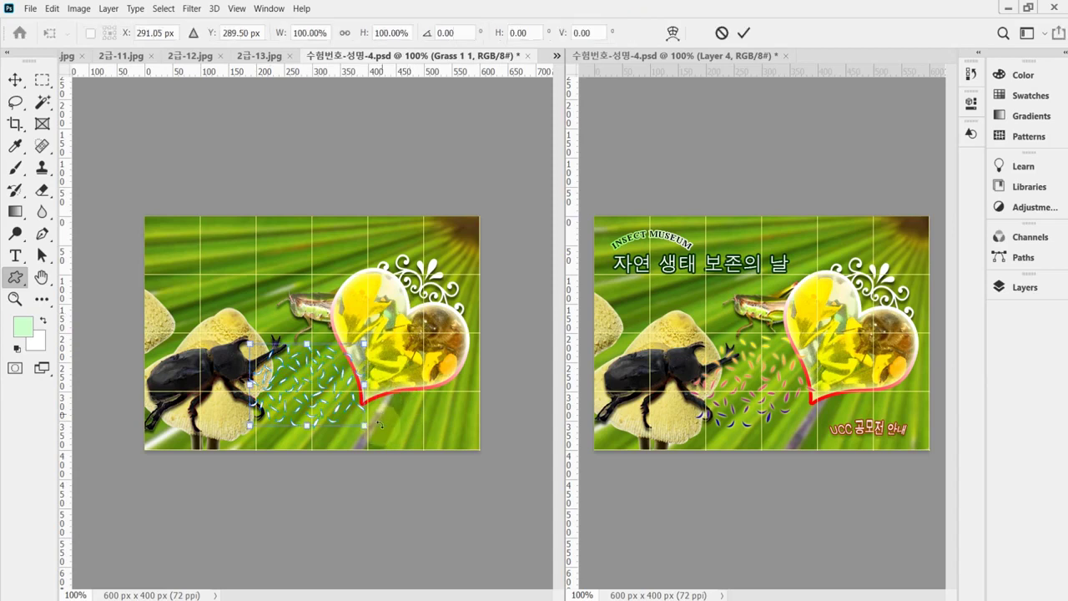
left_click_drag(367, 426, 413, 404)
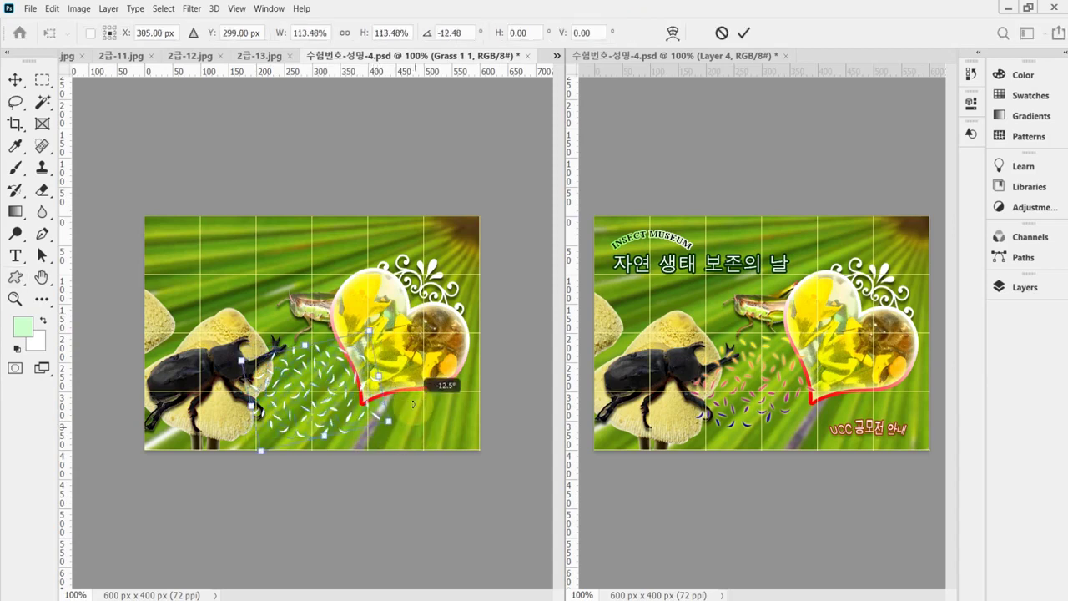
left_click_drag(348, 422, 332, 400)
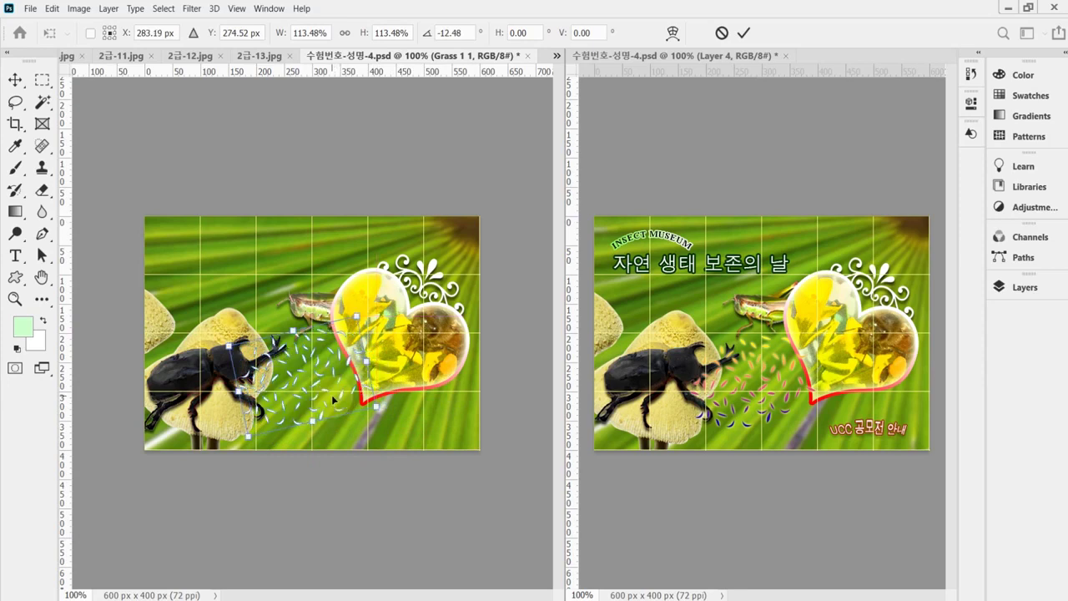
key("Return")
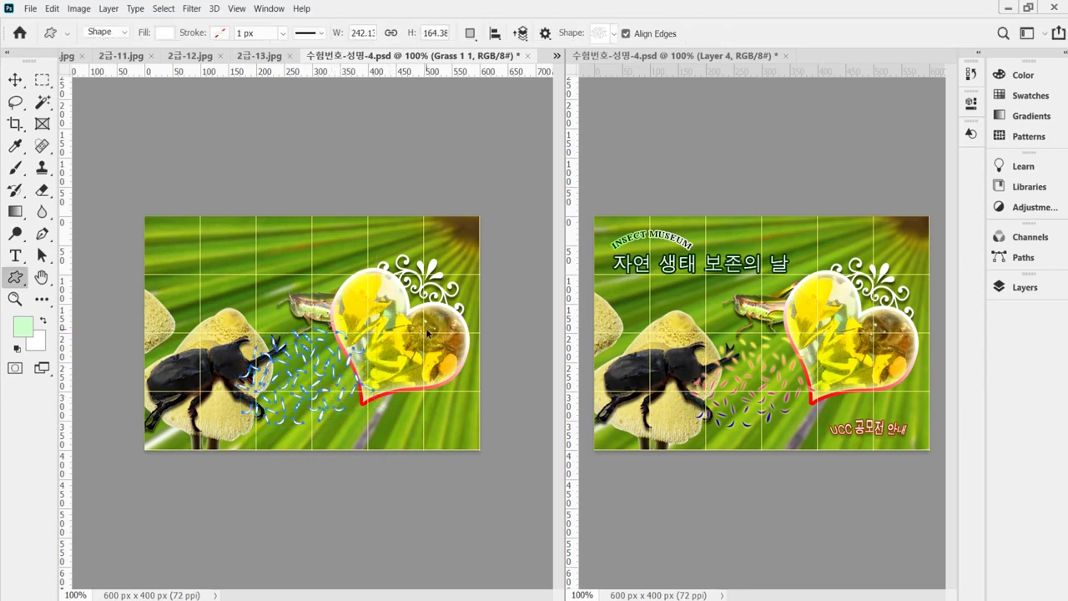
Step: Add Outer Glow and Gradient Overlay effects to the scattered grass shape layer
left_click(1026, 289)
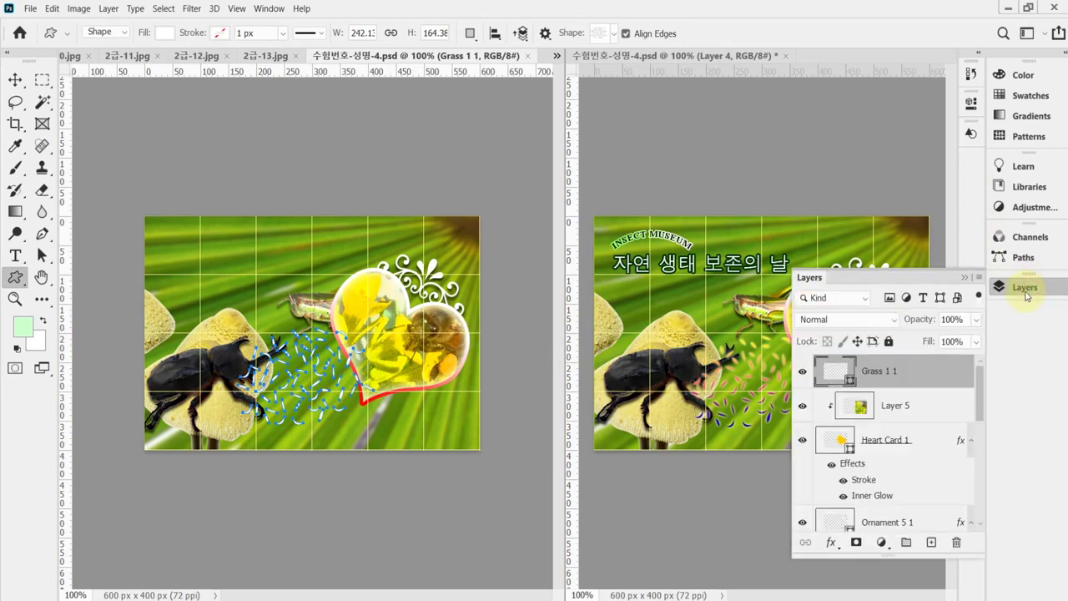
left_click(833, 542)
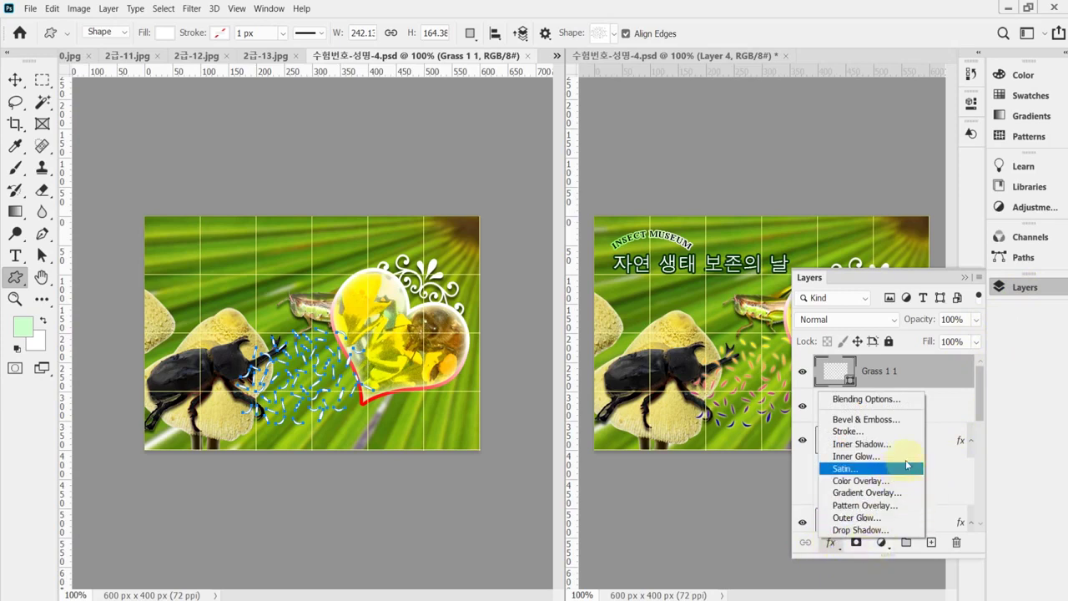
key("Escape")
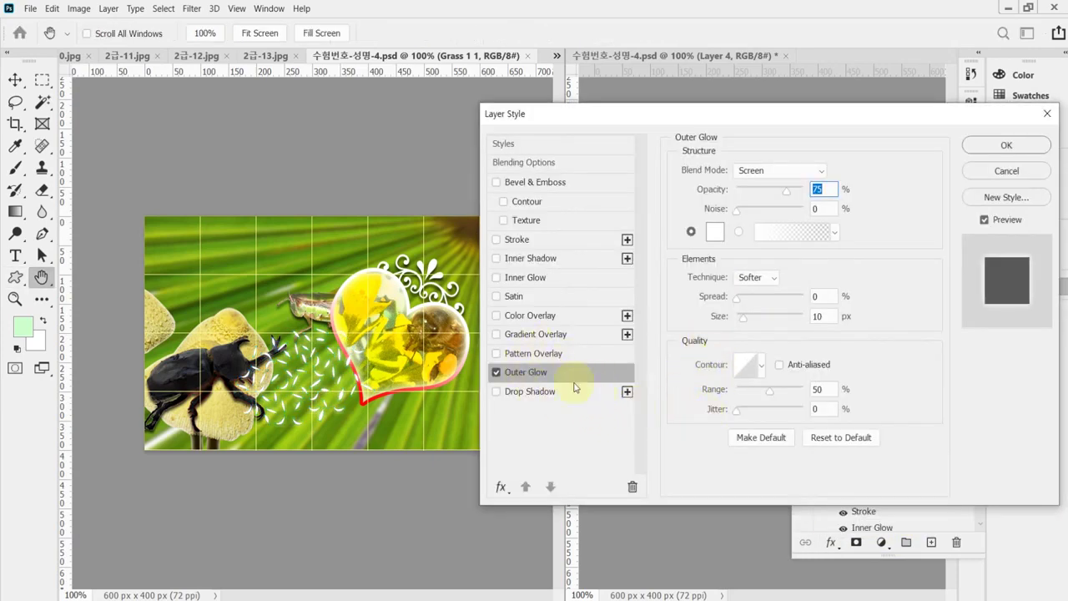
left_click(559, 338)
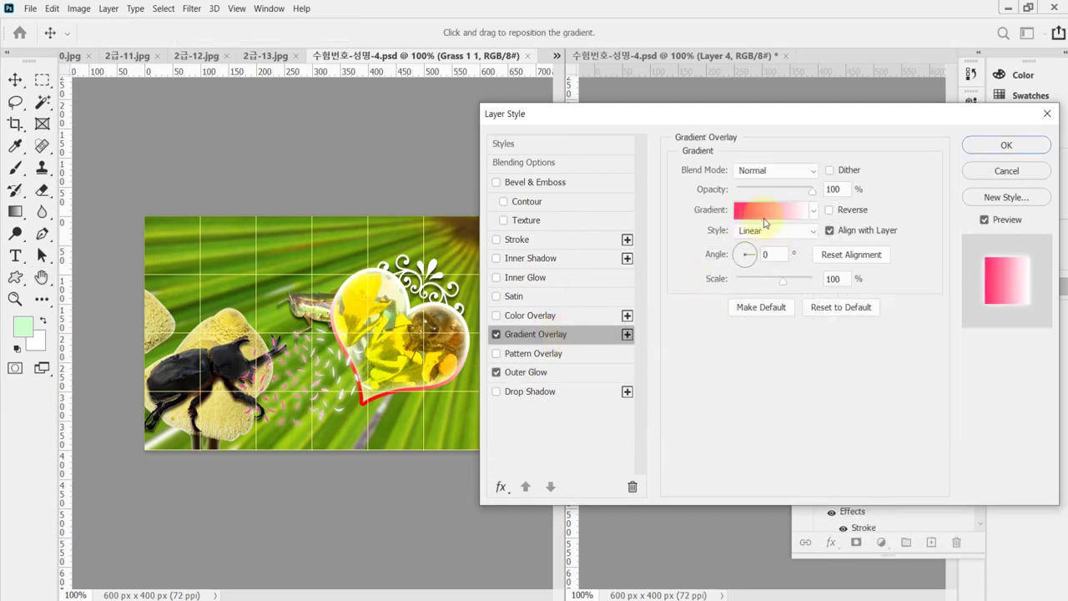
Step: Set the starting colour stop of the grass shape's overlay gradient to #000099
left_click(770, 208)
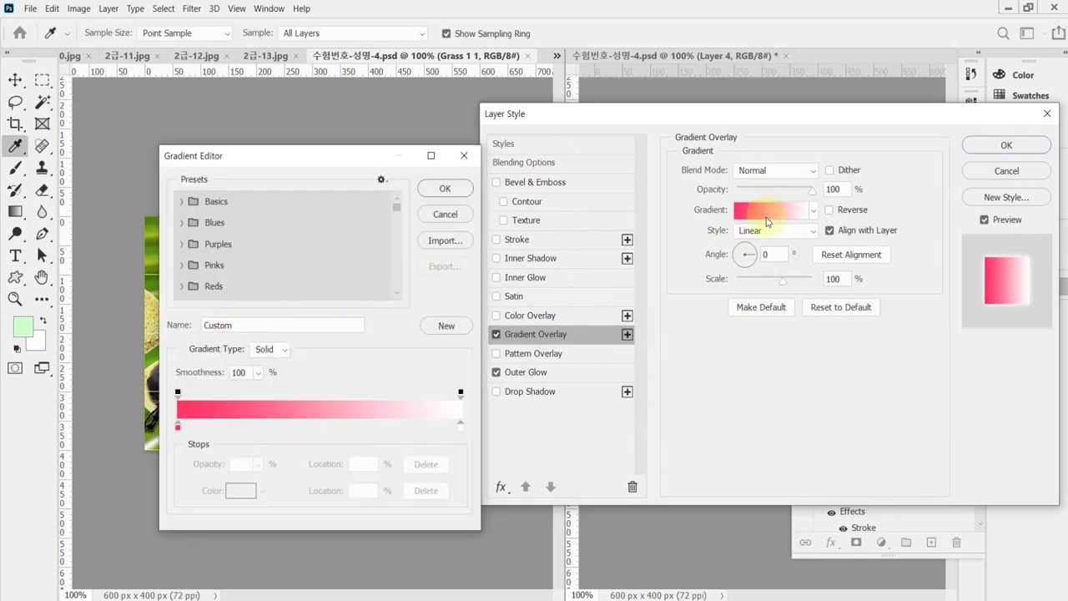
left_click_drag(351, 164, 643, 162)
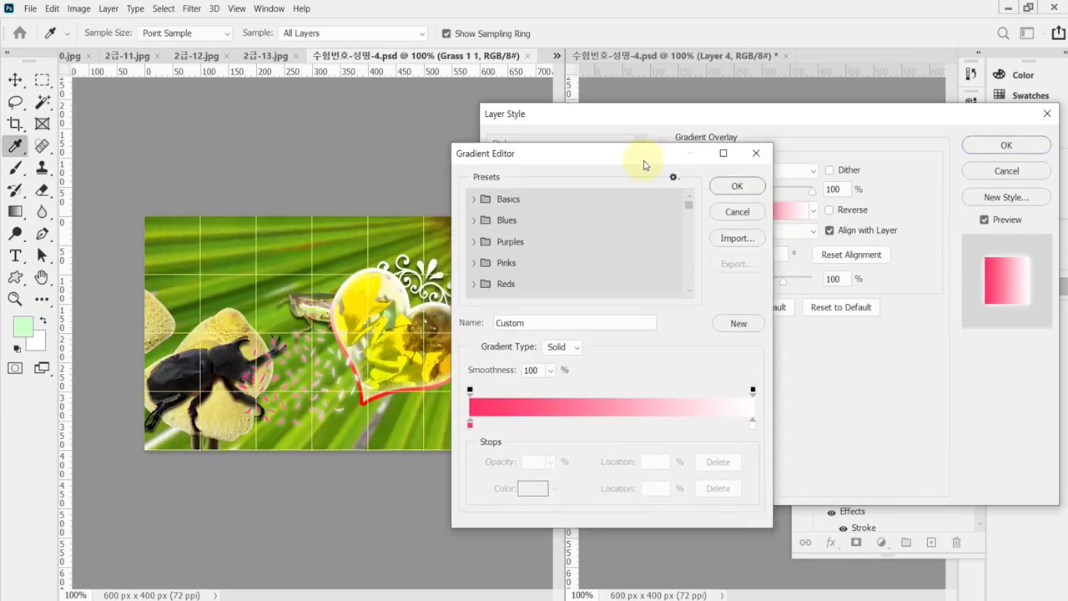
double_click(470, 426)
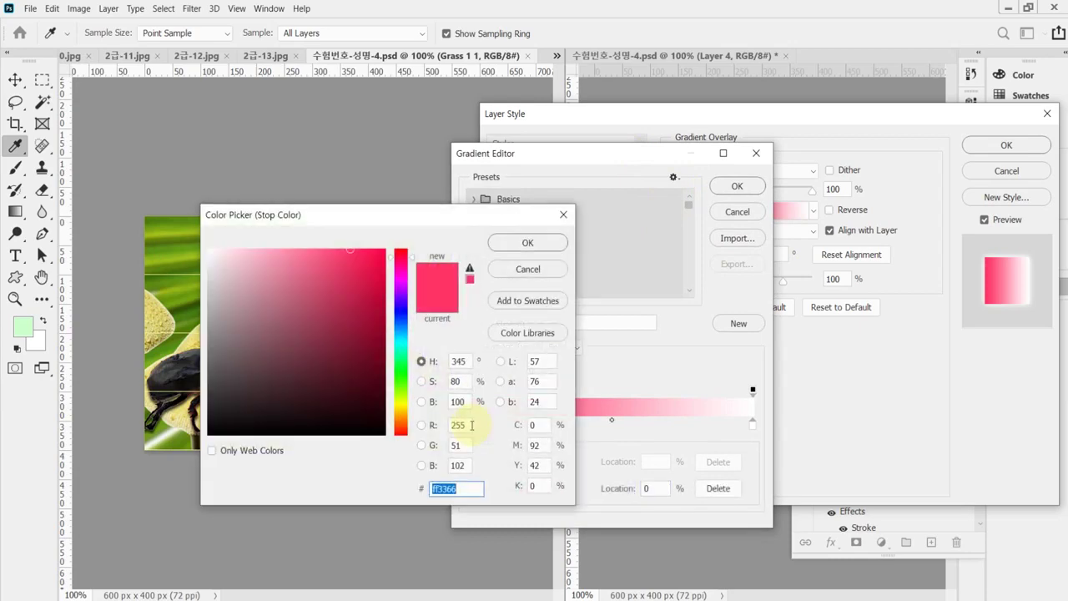
type("000099")
key("Return")
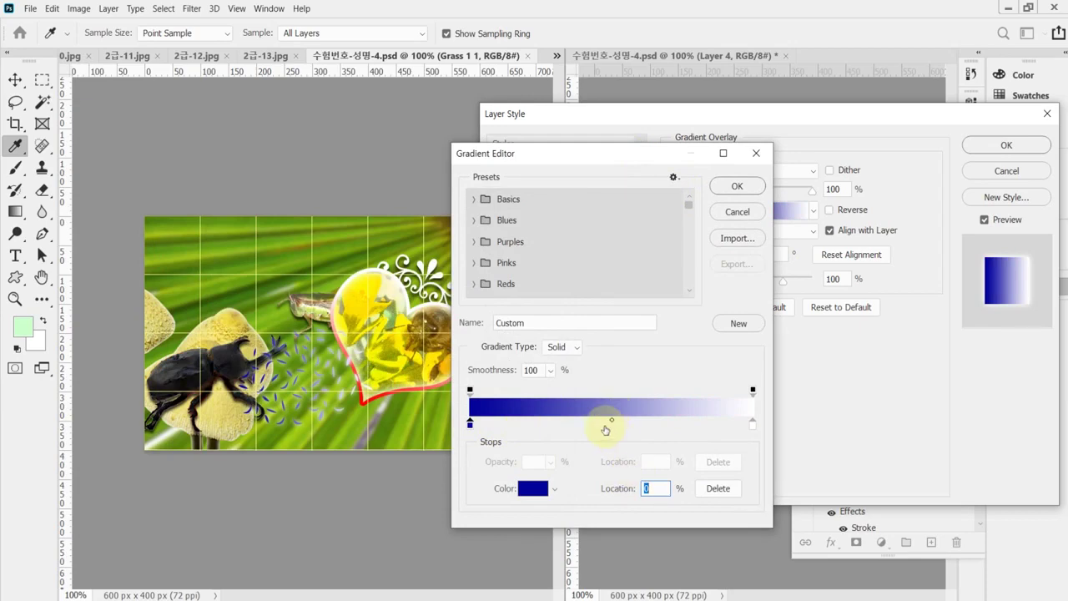
Step: Add a colour stop at 47% in the overlay gradient and set its colour to #FF6666
left_click(604, 428)
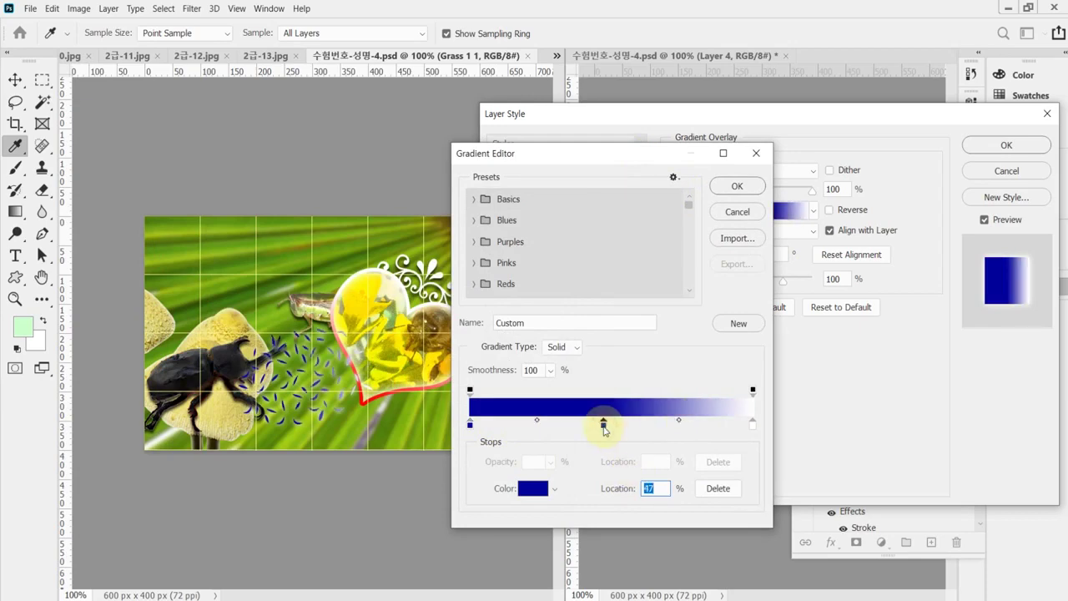
double_click(603, 426)
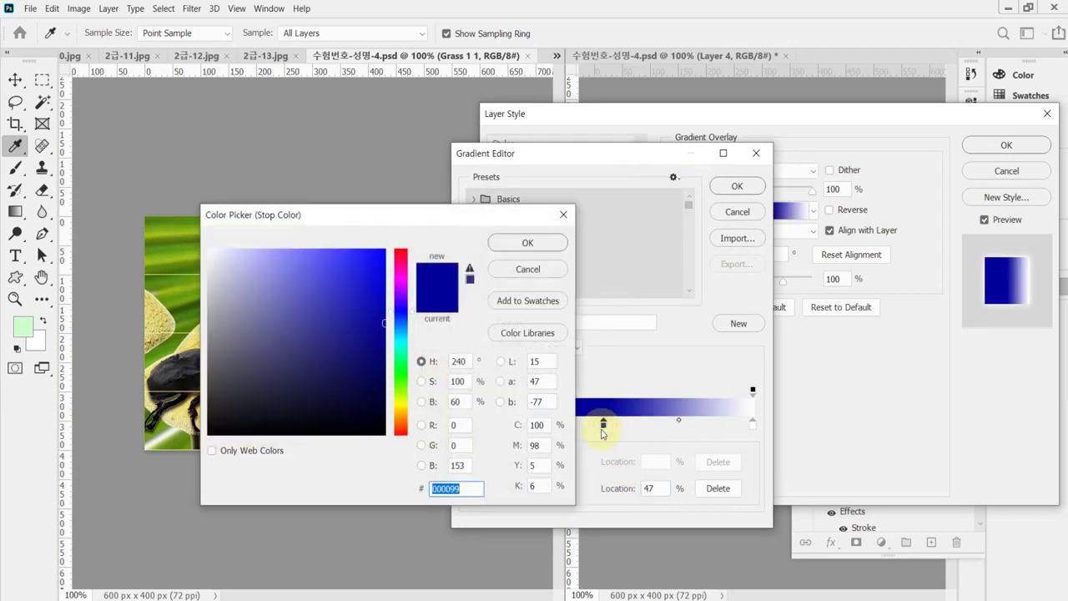
type("ff6666")
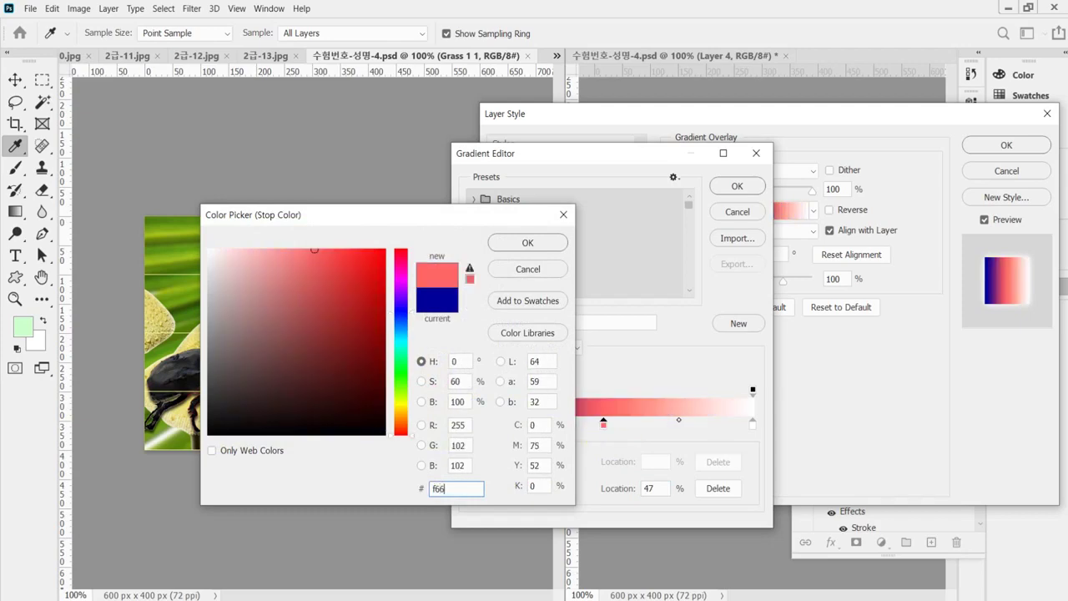
key("Return")
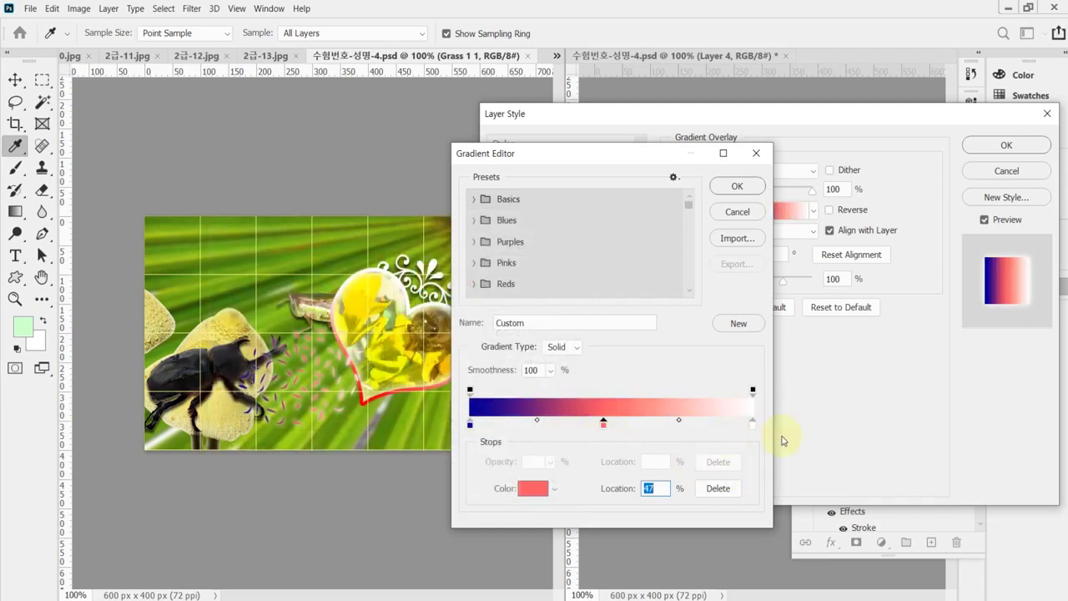
Step: Set the end colour stop of the grass shape's overlay gradient to #FFFF00 and accept the gradient
left_click(752, 421)
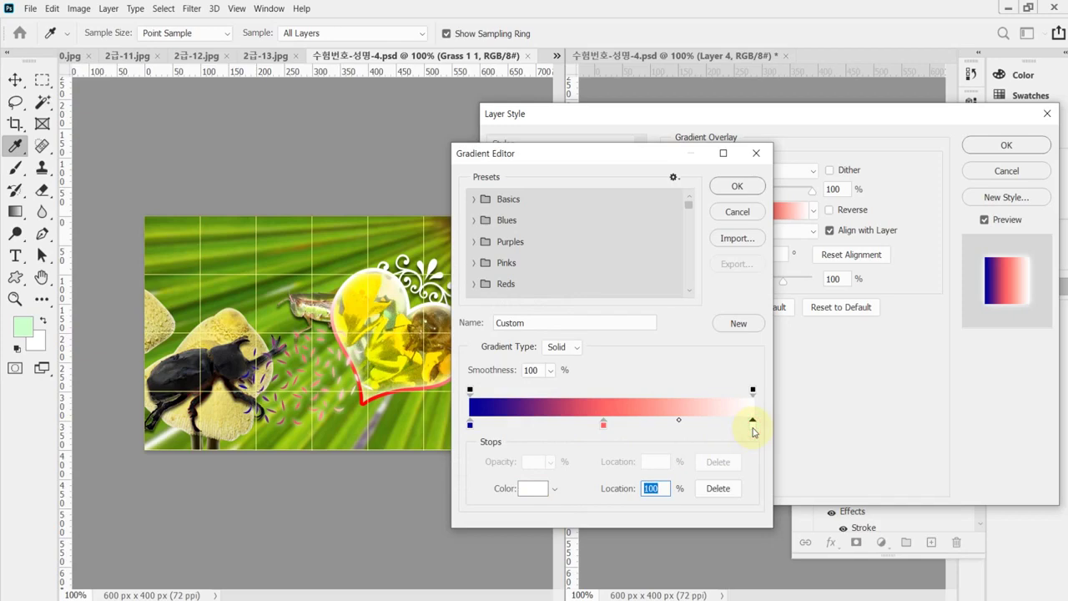
double_click(752, 421)
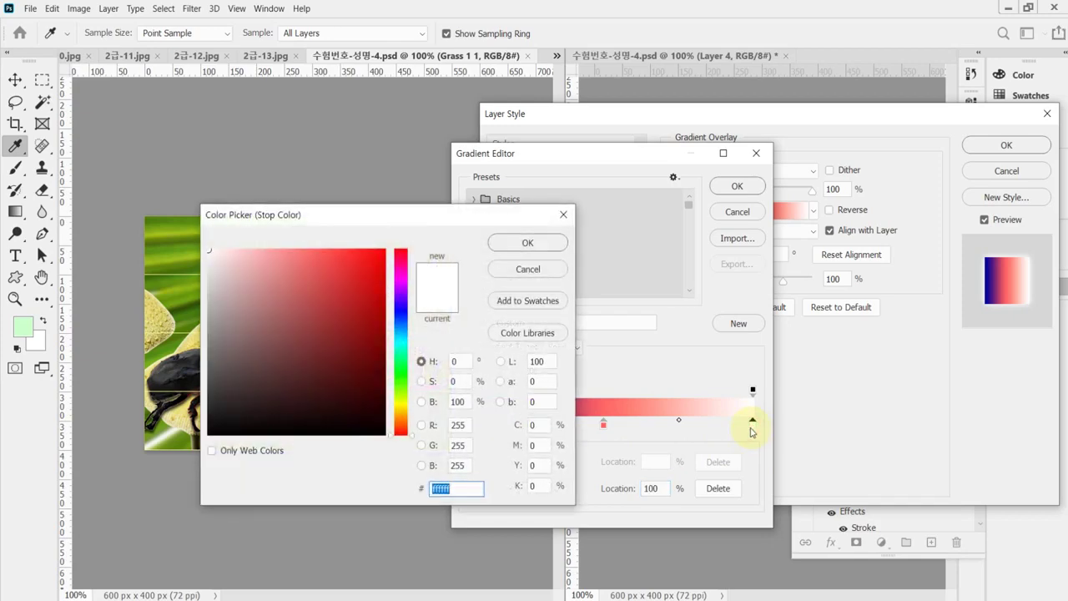
type("ff0")
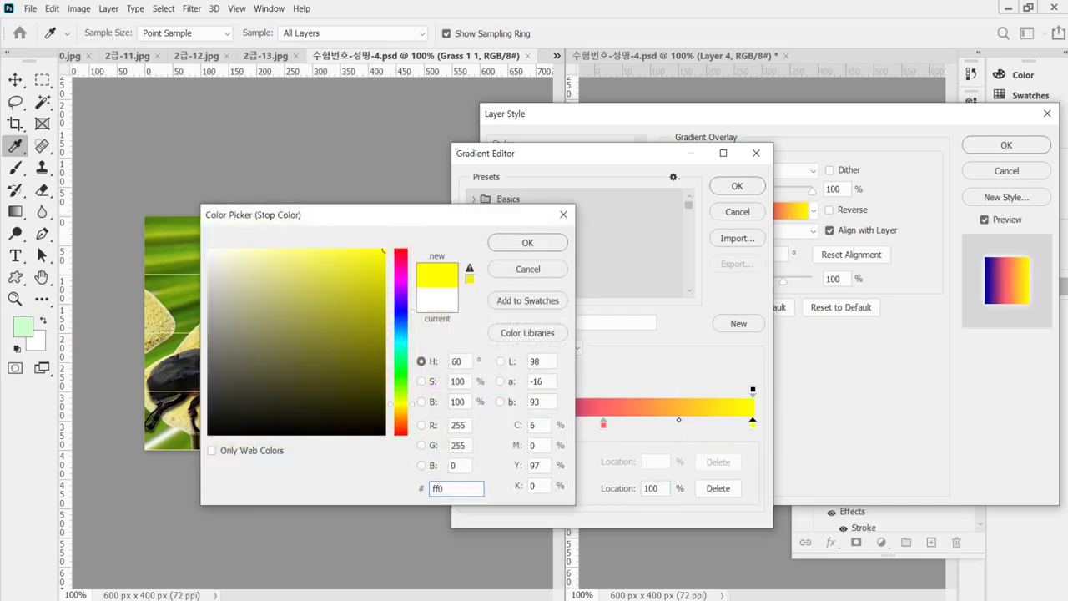
key("Return")
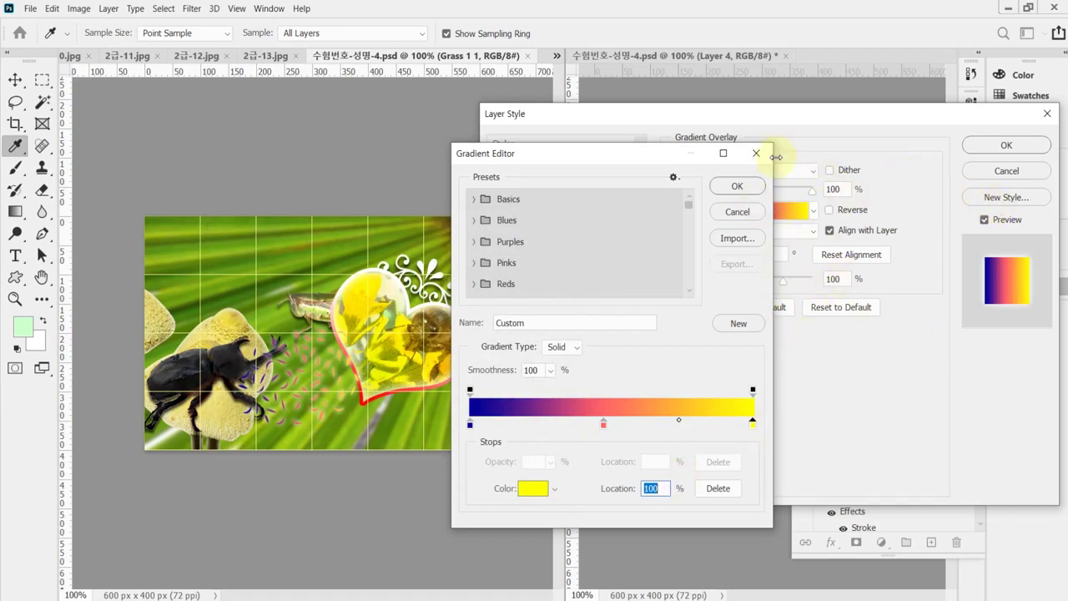
left_click(742, 185)
Step: Set the gradient overlay angle to 90°, apply the layer style to the grass shape, and save the document
left_click_drag(758, 117, 754, 174)
left_click(769, 312)
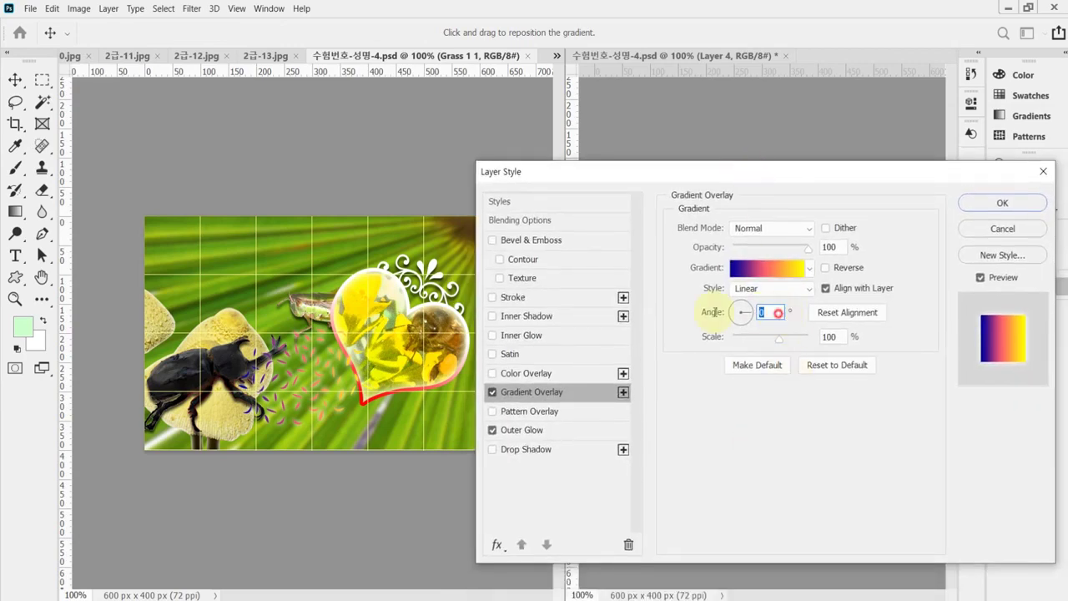
type("90")
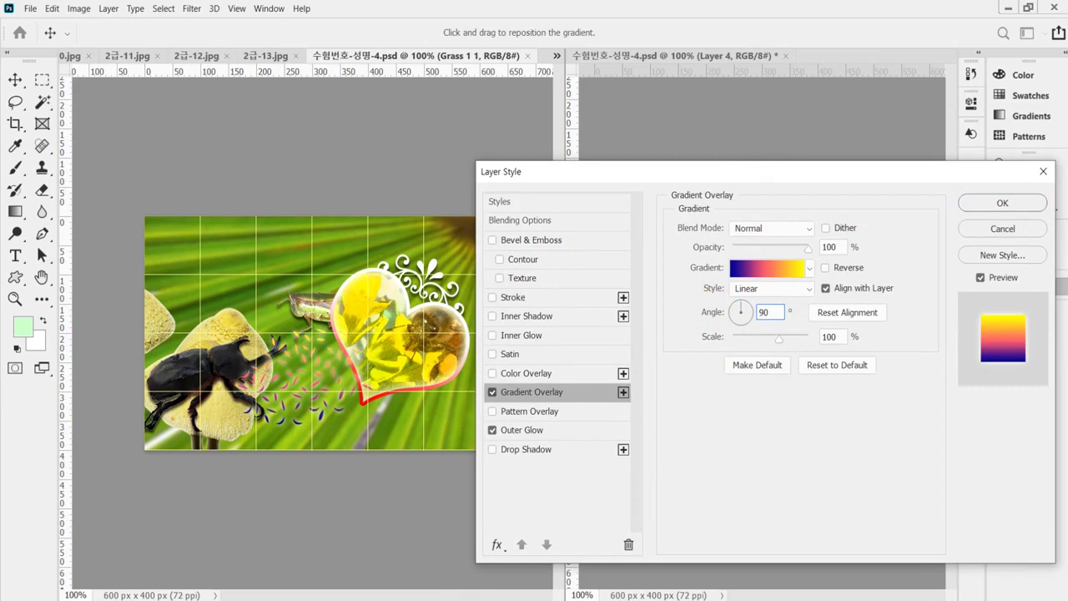
key("Return")
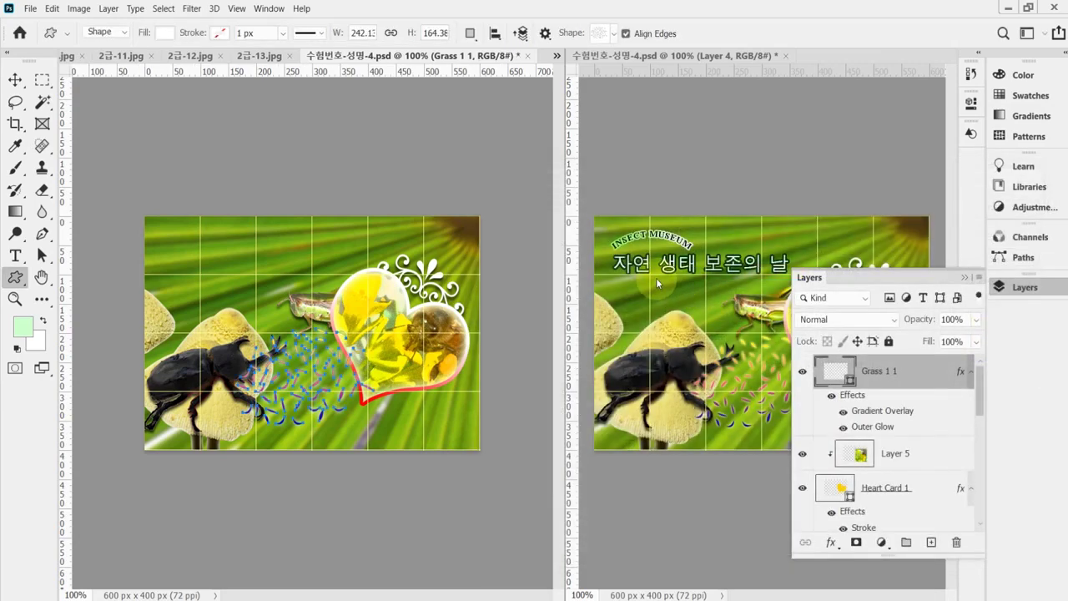
key("ctrl+s")
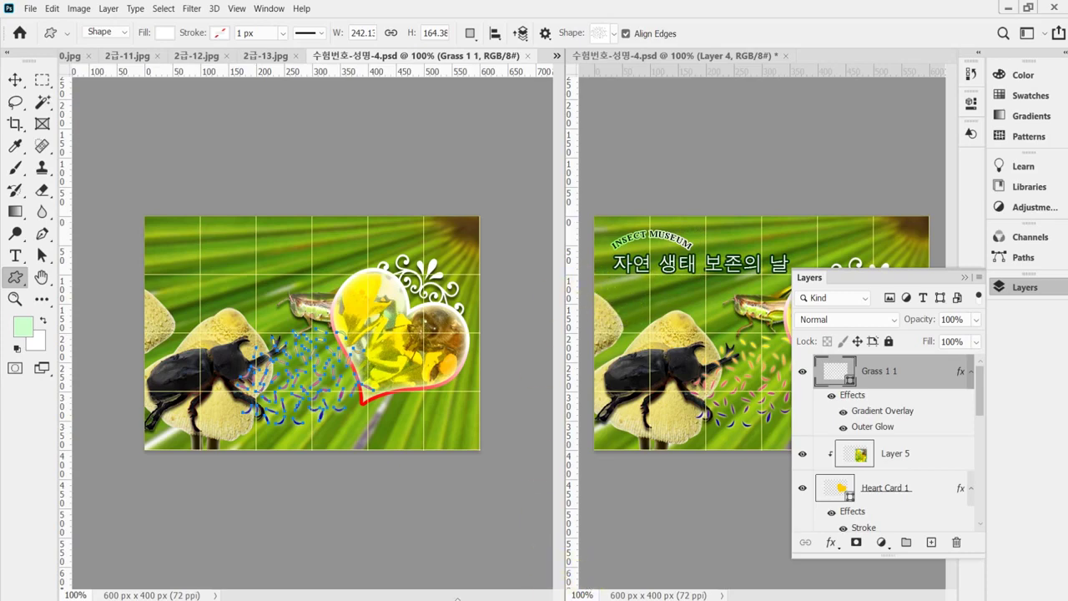
Step: Switch to the exam PDF in Acrobat Reader, copy the INSECT MUSEUM wording from the text effects list, and return to Photoshop
key("alt+Tab")
scroll(504, 450, "up", 3)
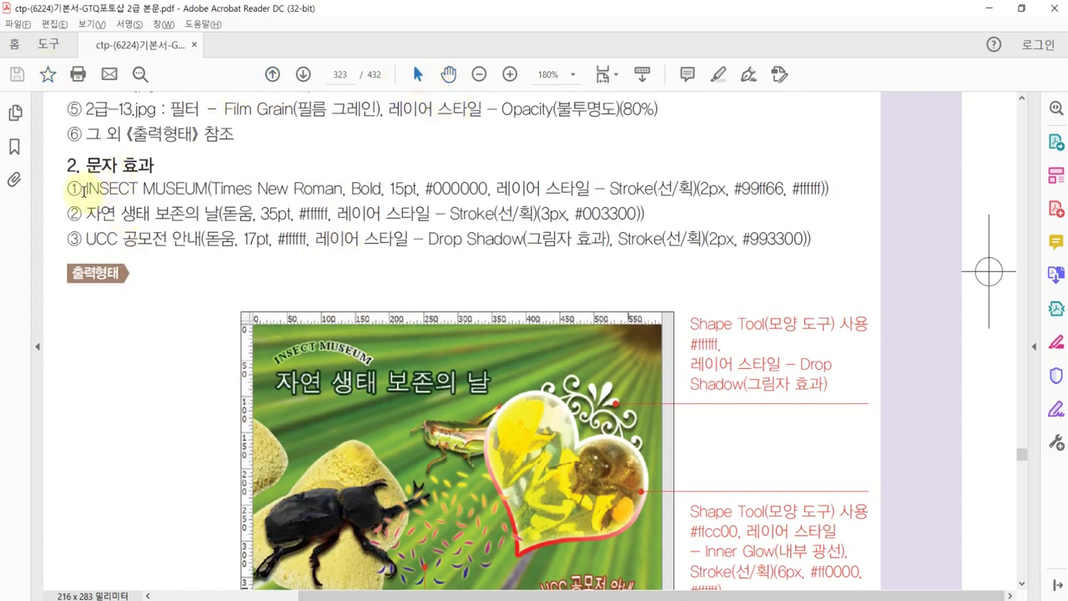
left_click_drag(84, 190, 207, 190)
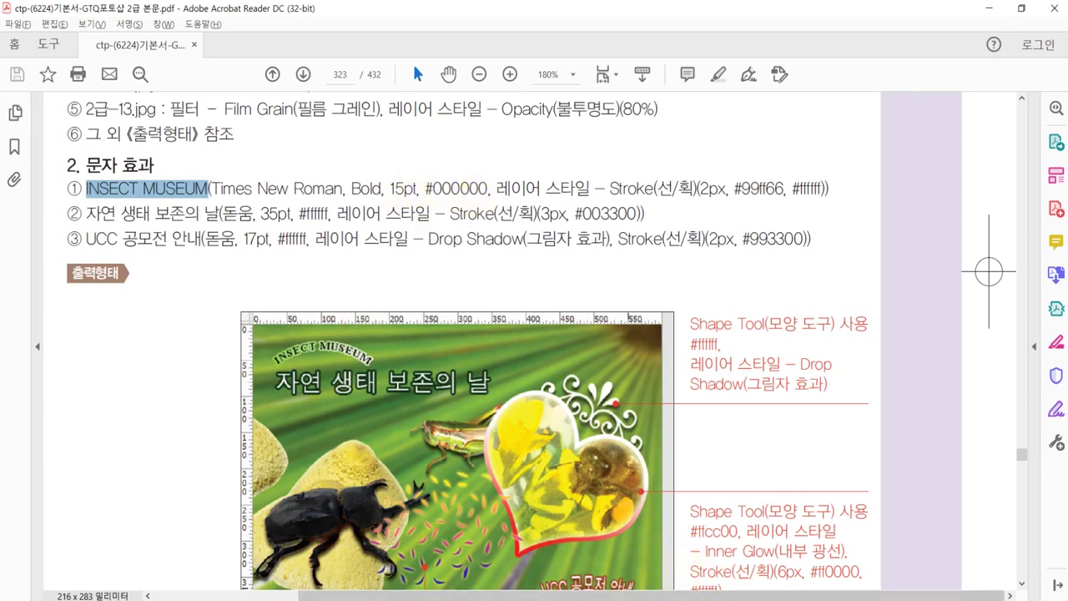
key("alt+Tab")
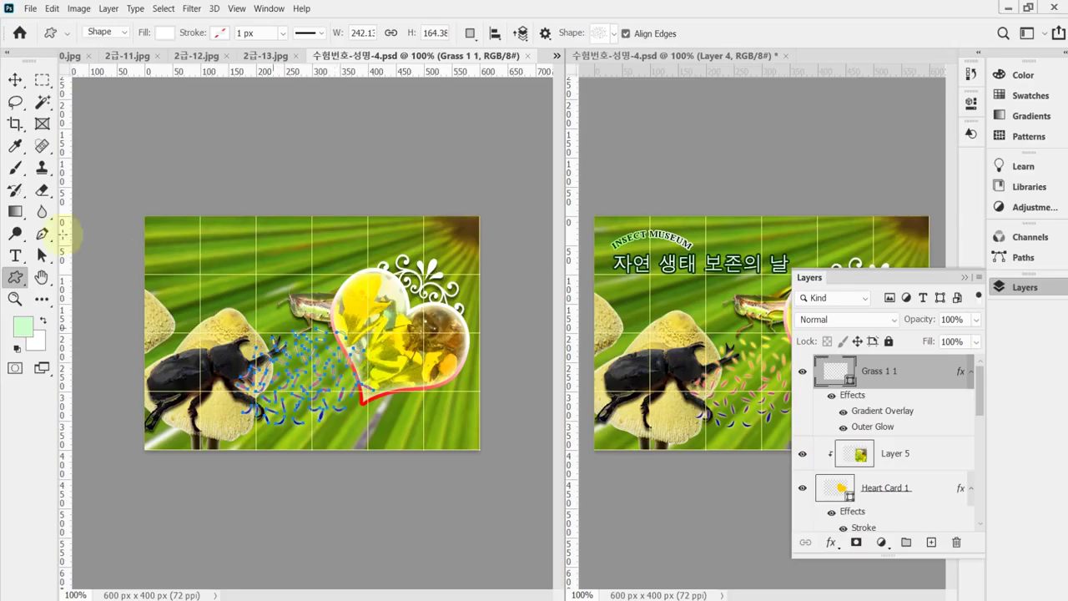
Step: Start a horizontal text line near the poster's upper-left corner and set its font to Times New Roman Bold
right_click(15, 255)
left_click(73, 248)
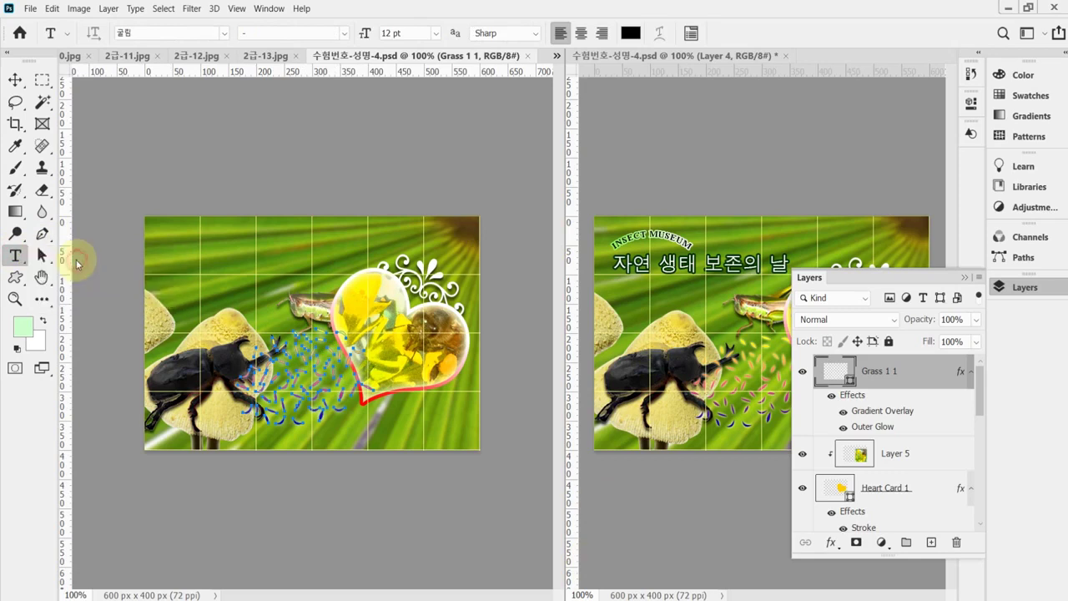
left_click(165, 235)
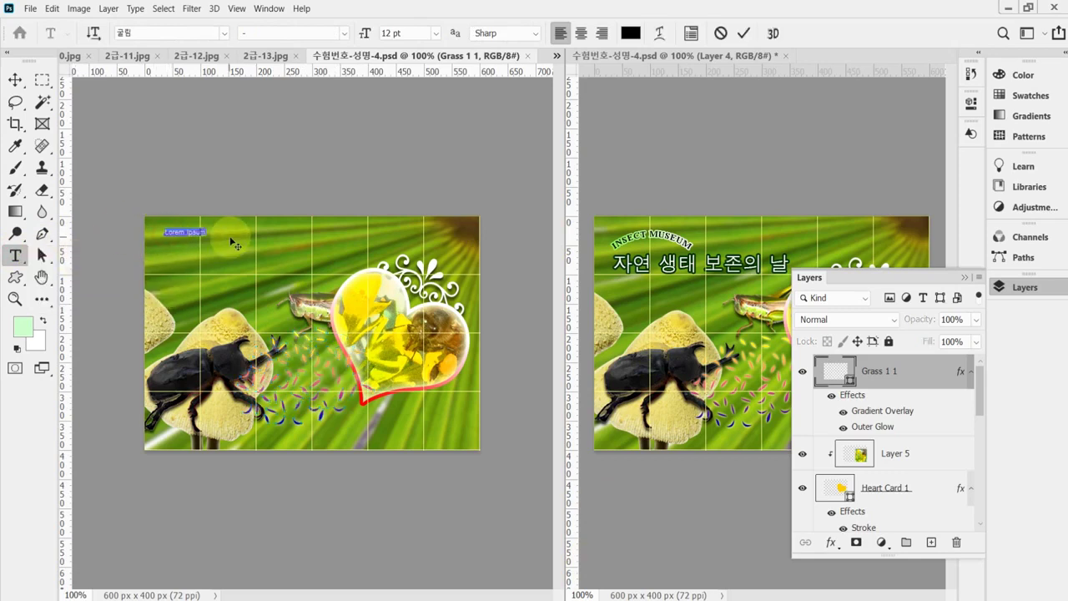
left_click(155, 33)
type("tim")
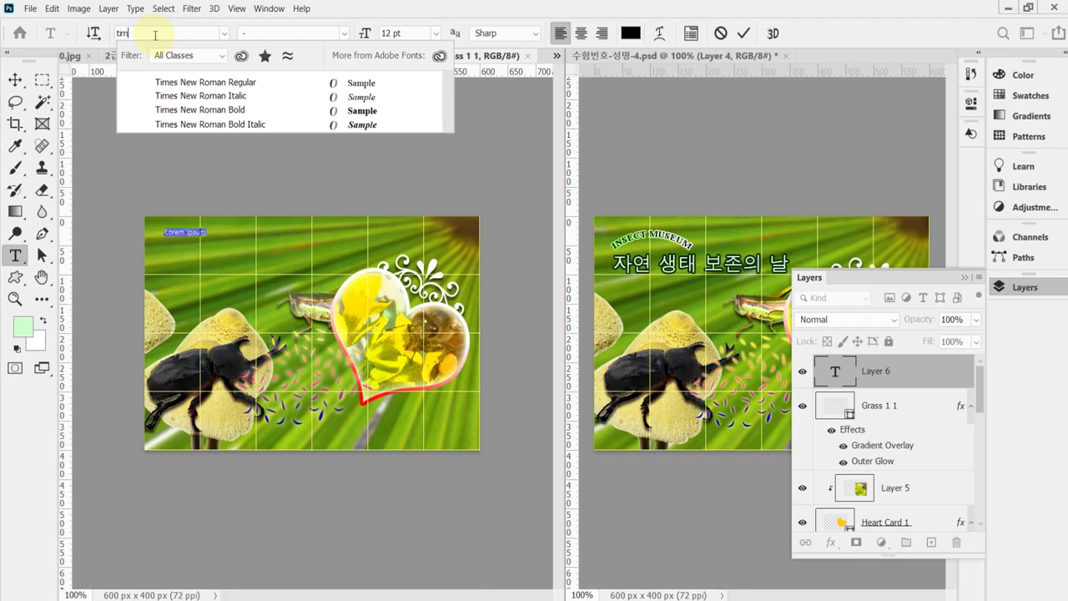
key("Down")
key("Down")
key("Down")
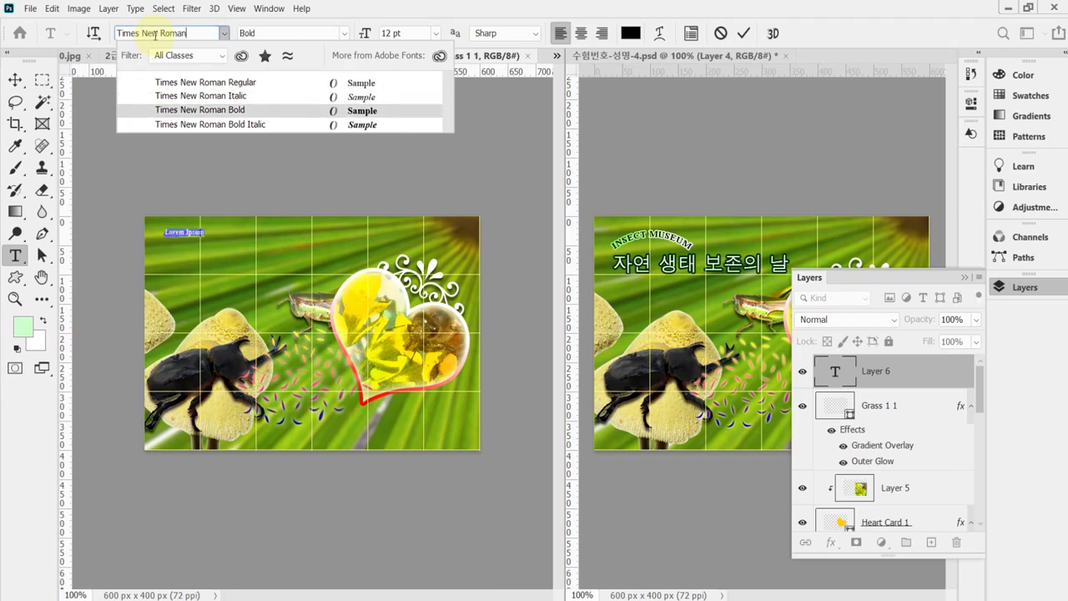
key("Return")
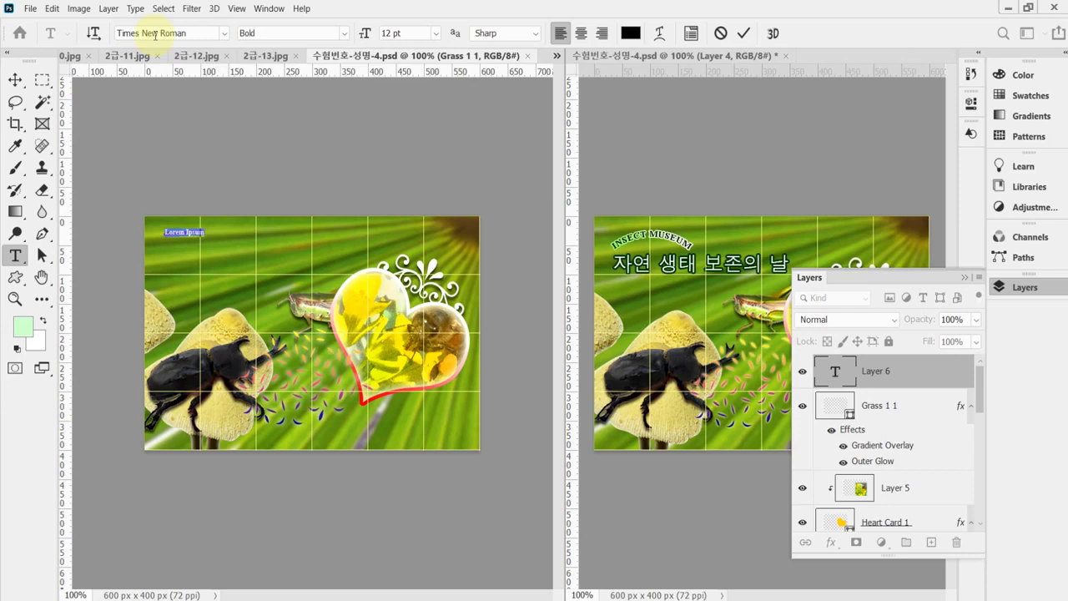
Step: Set the new text's size to 15 pt and its colour to #000000
left_click(408, 34)
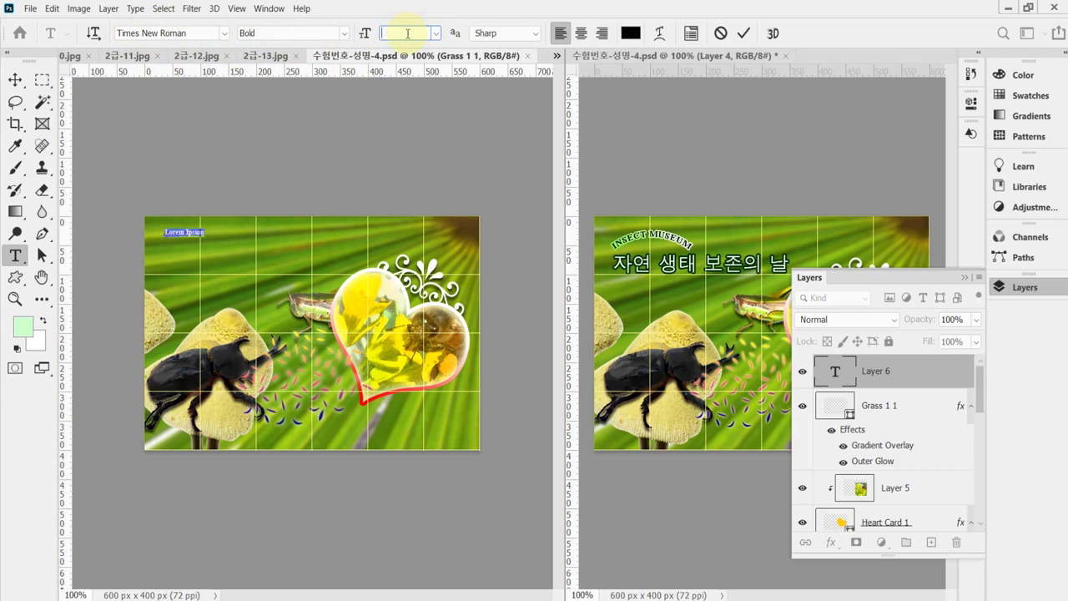
key("Return")
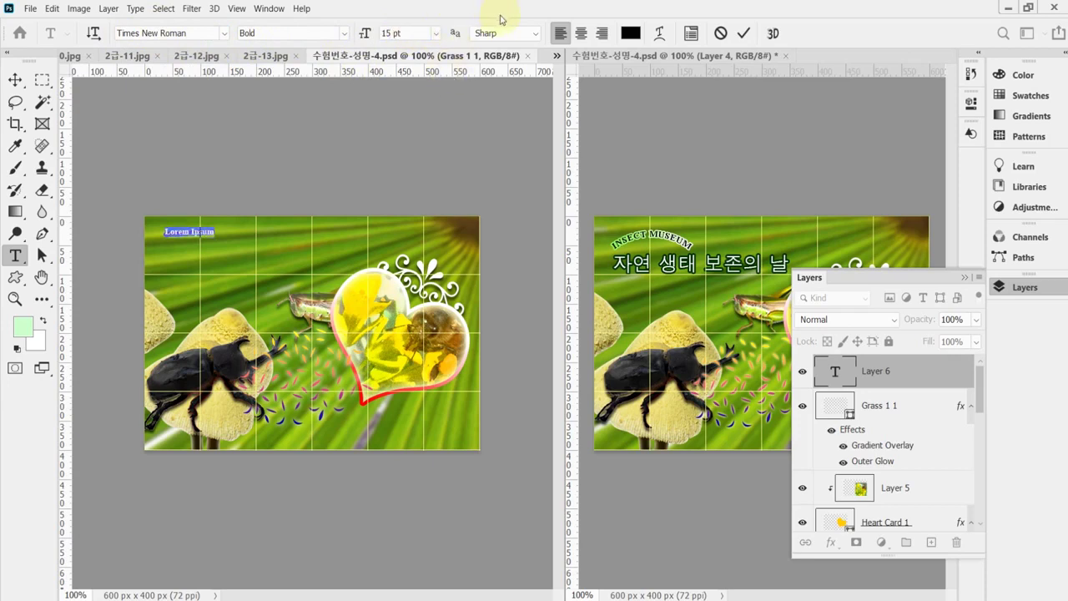
left_click(630, 32)
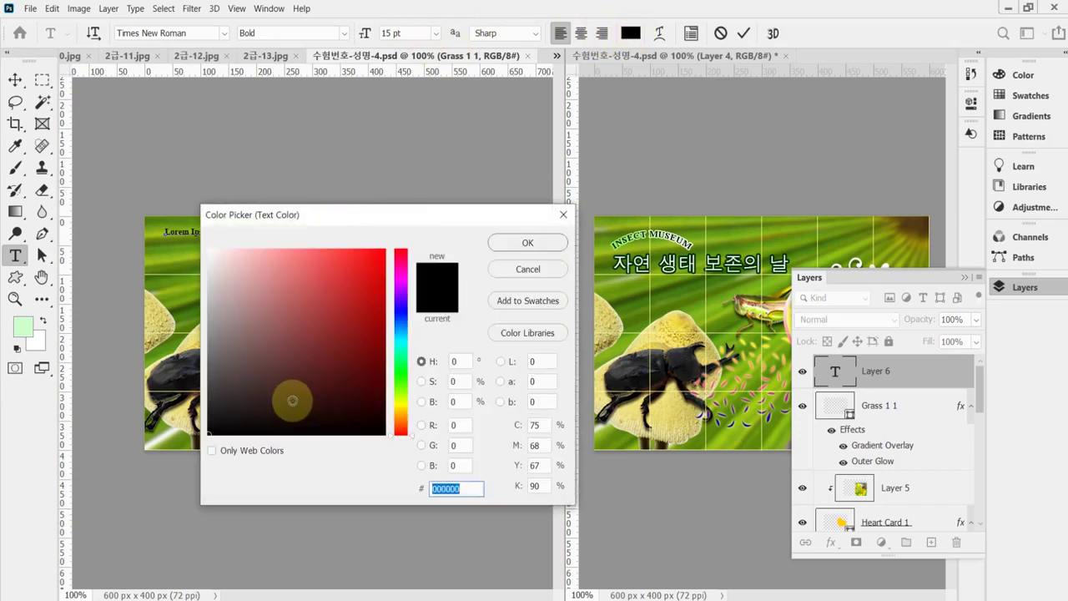
left_click(452, 489)
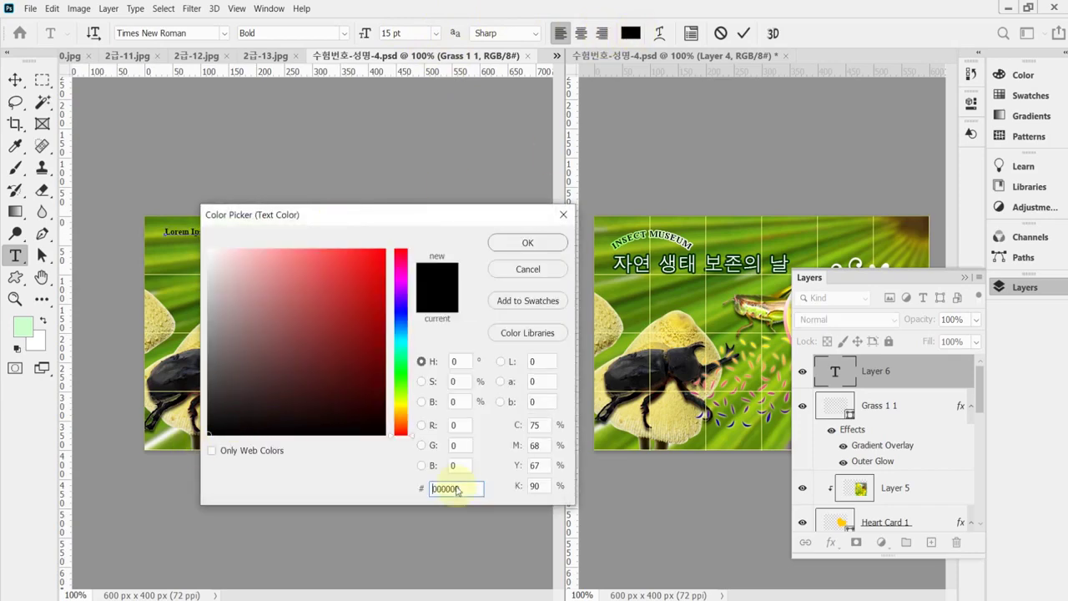
left_click(510, 250)
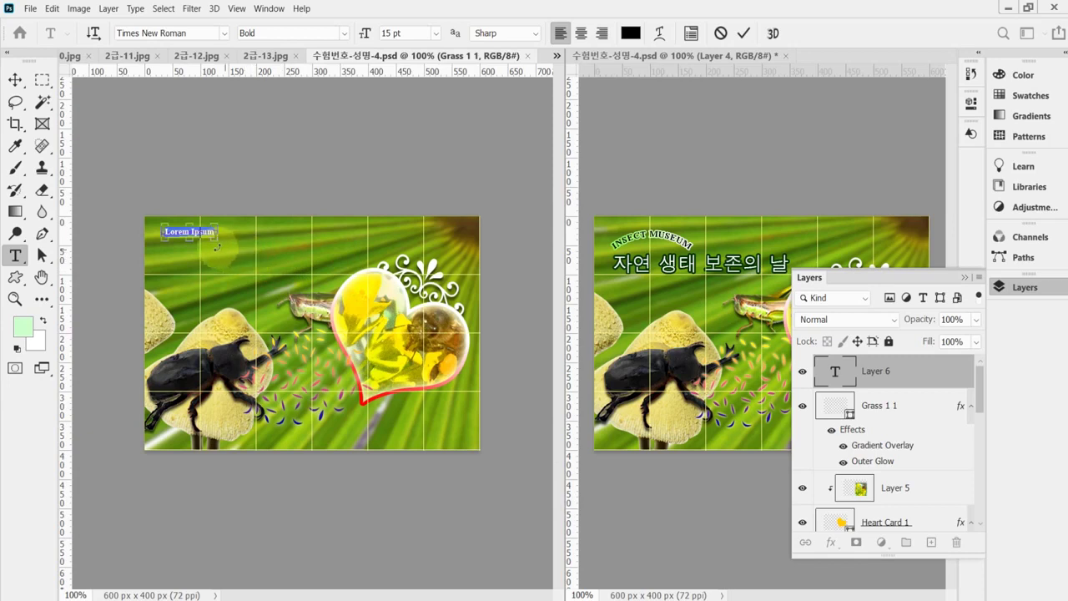
Step: Enter INSECT MUSEUM as the text and warp it with a horizontal Arc at 40% bend
type("INSECT MUSEUM")
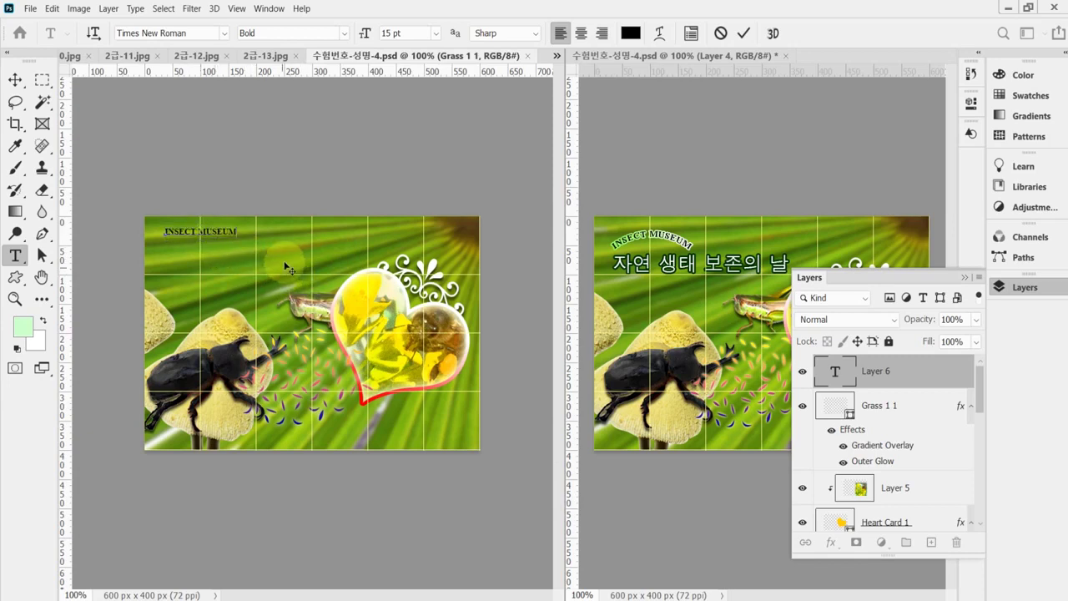
left_click_drag(285, 266, 288, 262)
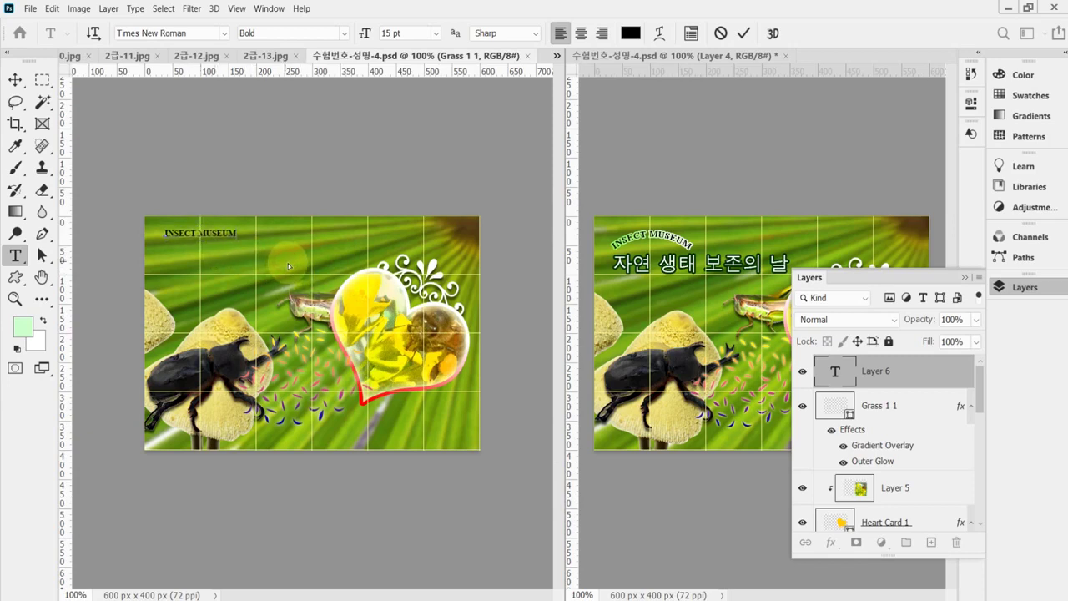
left_click(659, 33)
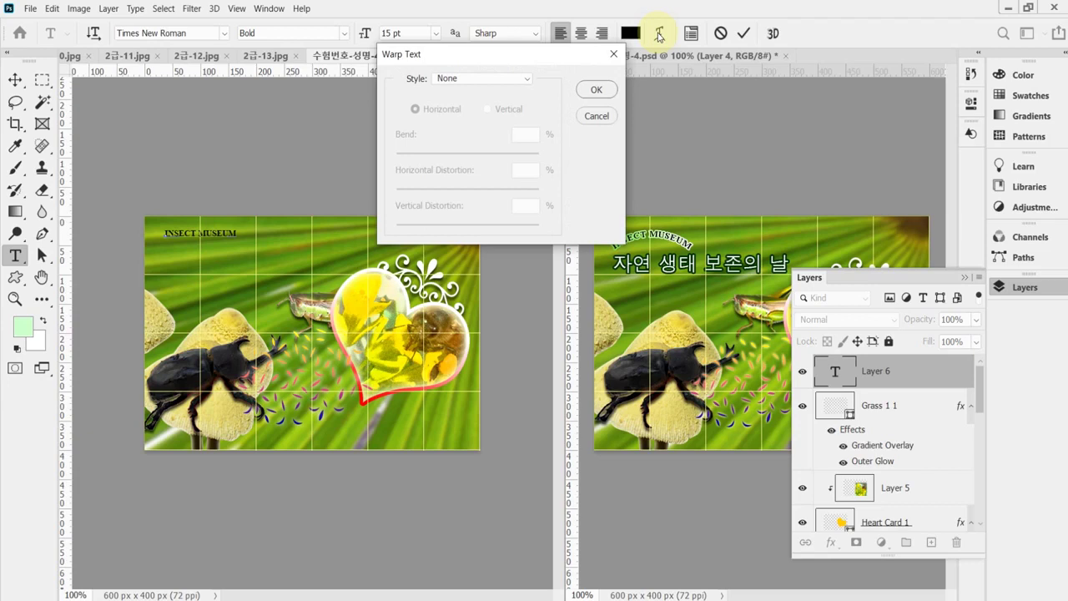
left_click(462, 79)
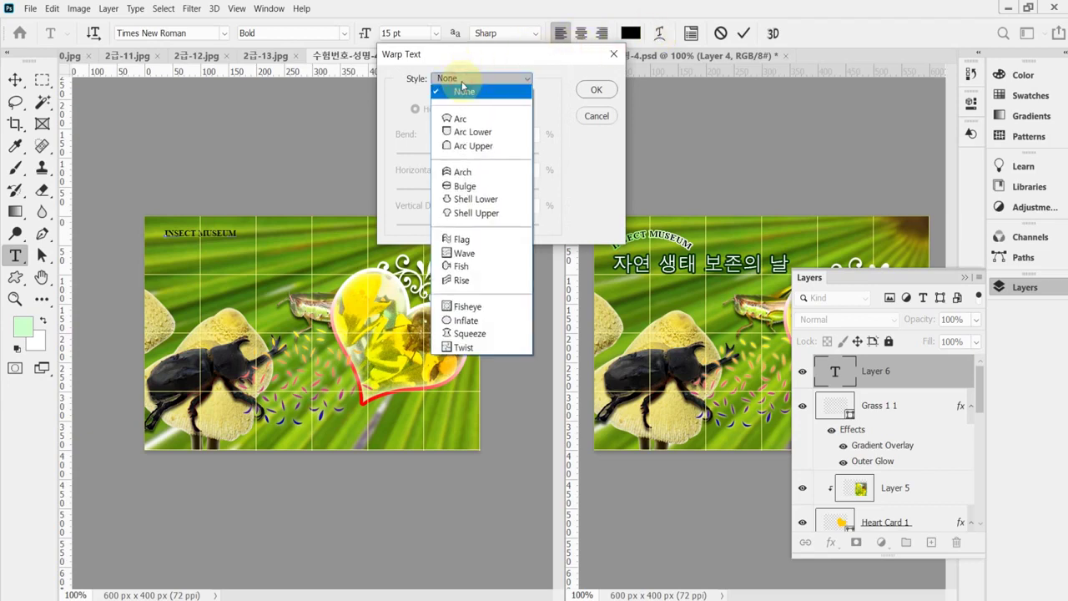
left_click(504, 120)
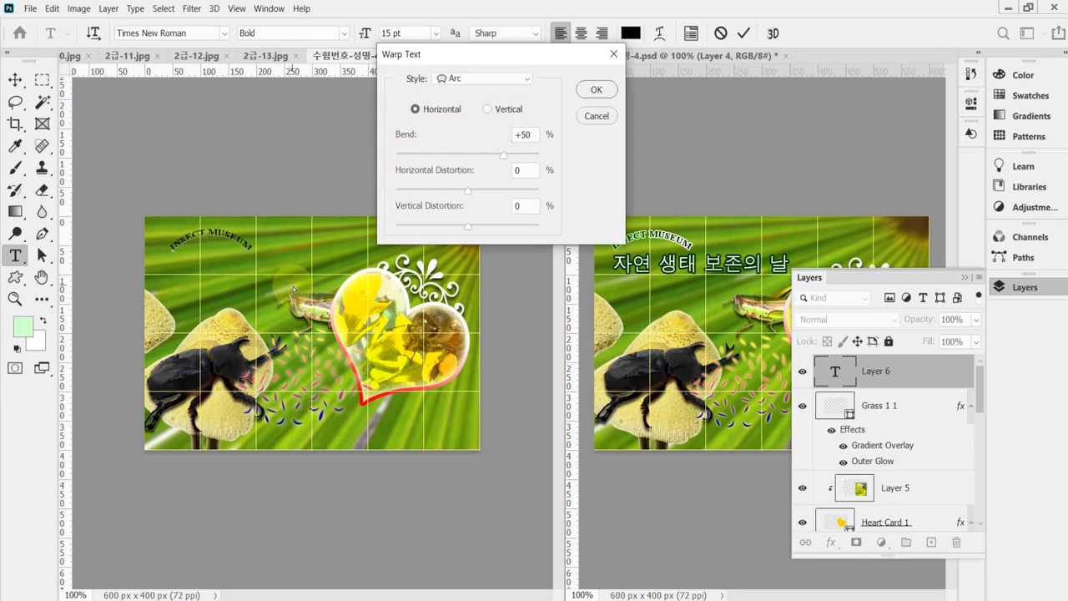
left_click(516, 136)
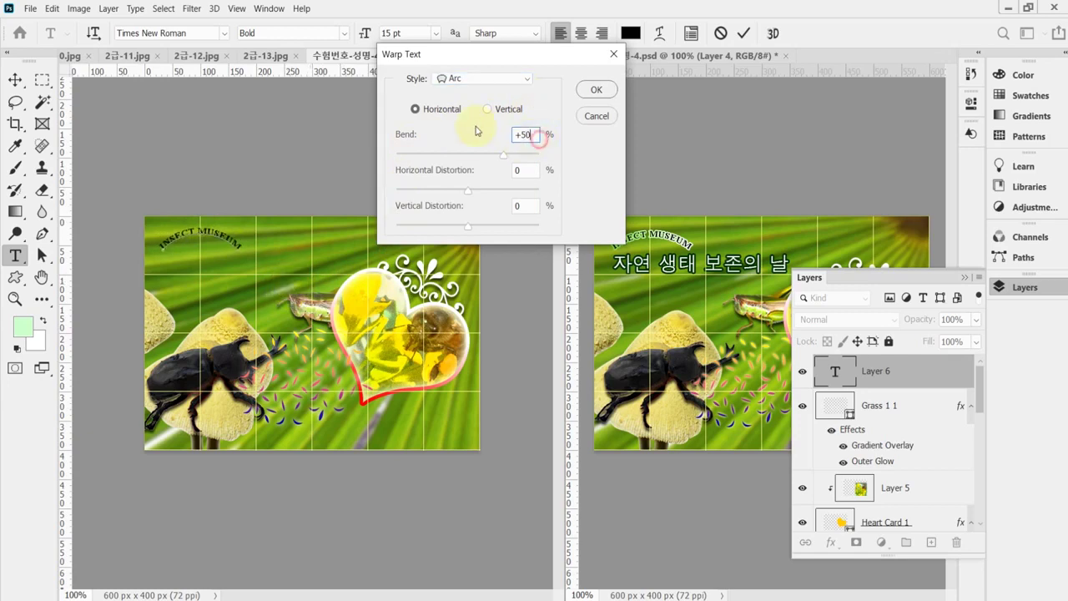
key("BackSpace")
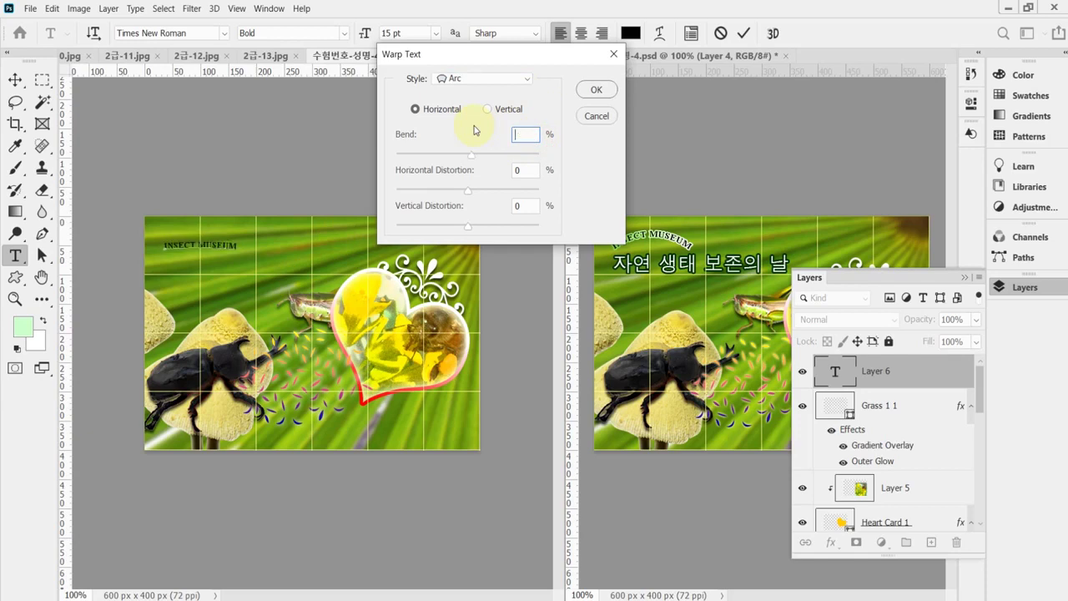
type("40")
key("Return")
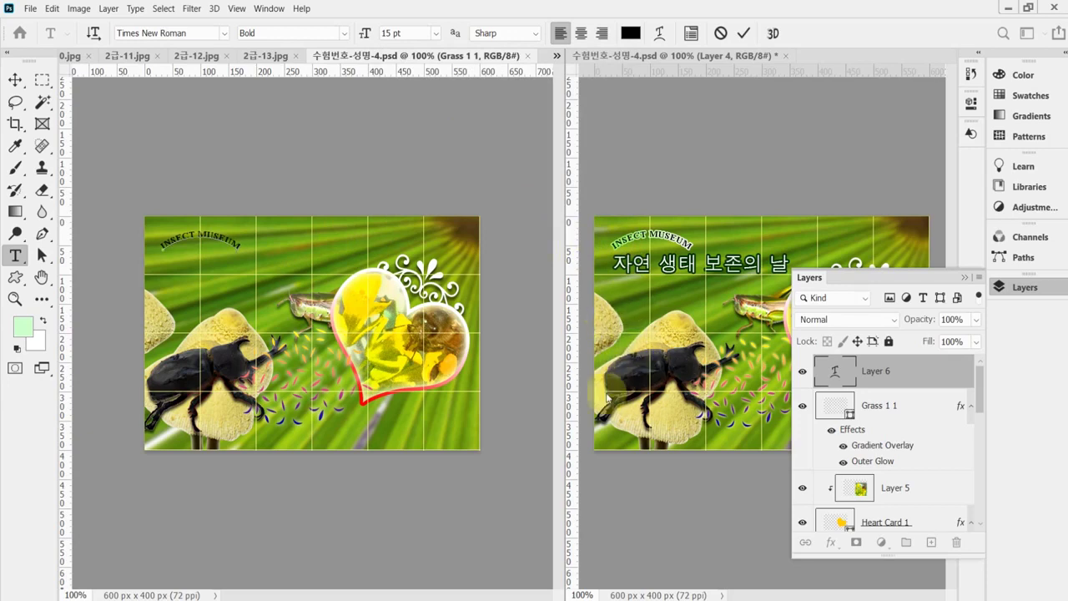
Step: Commit the text and add a 2 px Stroke effect to the INSECT MUSEUM layer
left_click(826, 542)
left_click(828, 542)
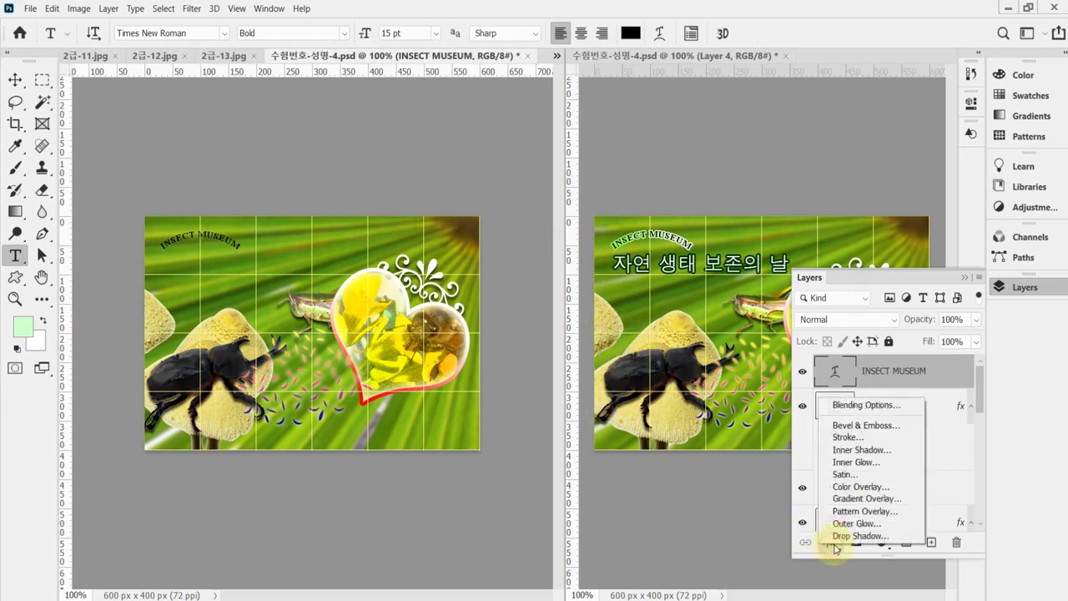
left_click(859, 437)
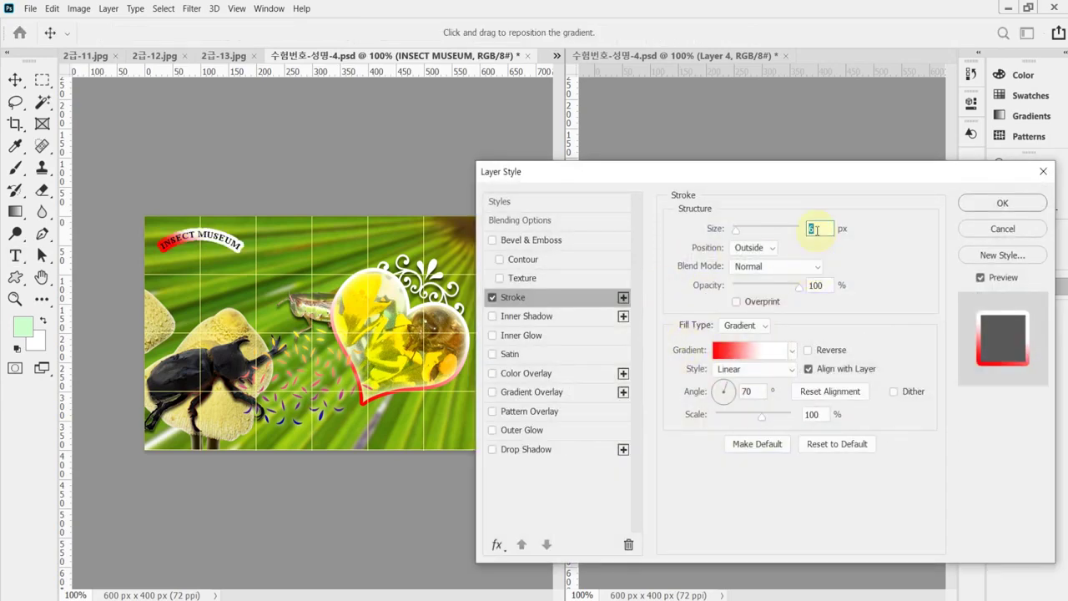
type("2")
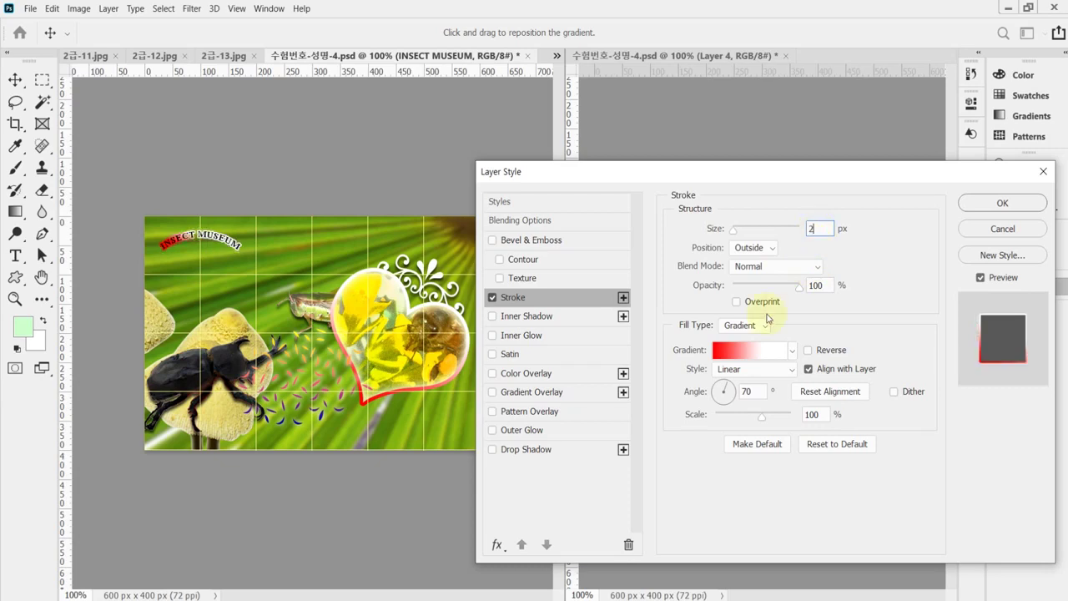
Step: Set the stroke gradient's start colour to #9f6 and move its white stop to the 100% location
left_click(755, 357)
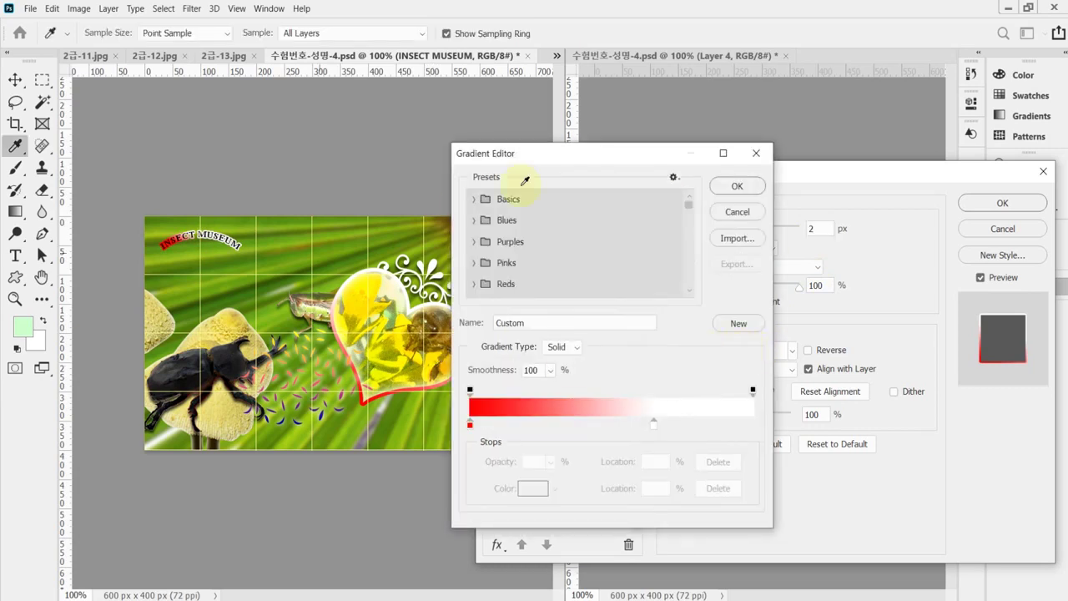
left_click(470, 425)
double_click(470, 425)
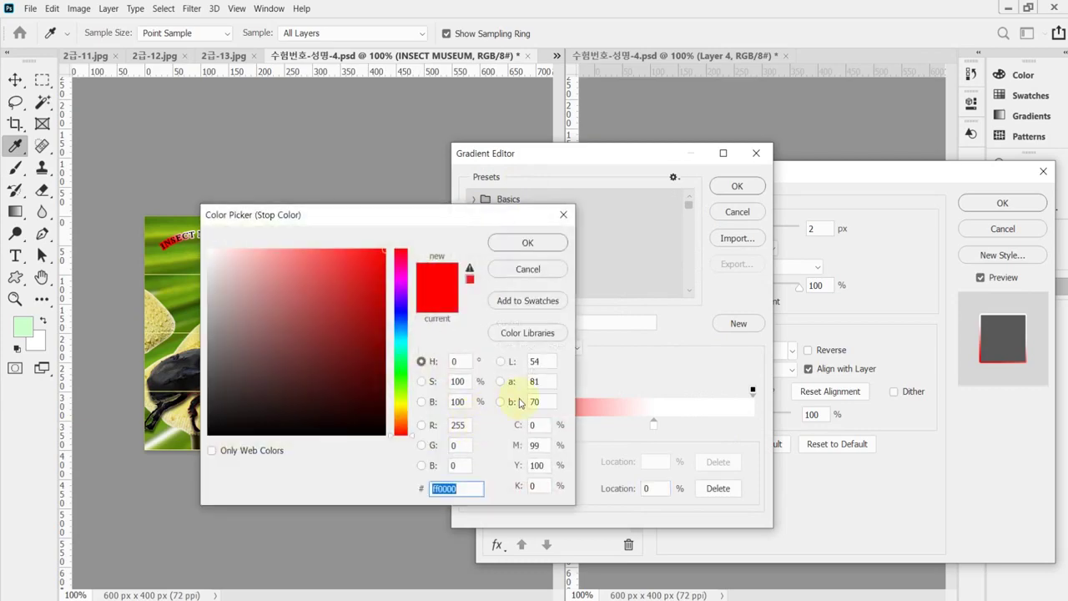
type("9f")
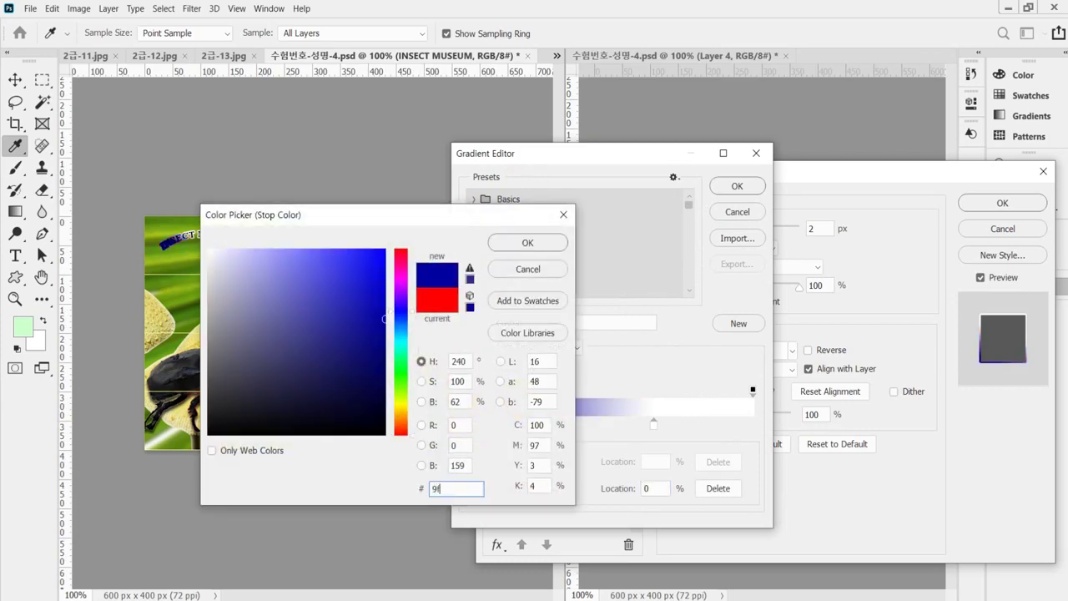
type("6")
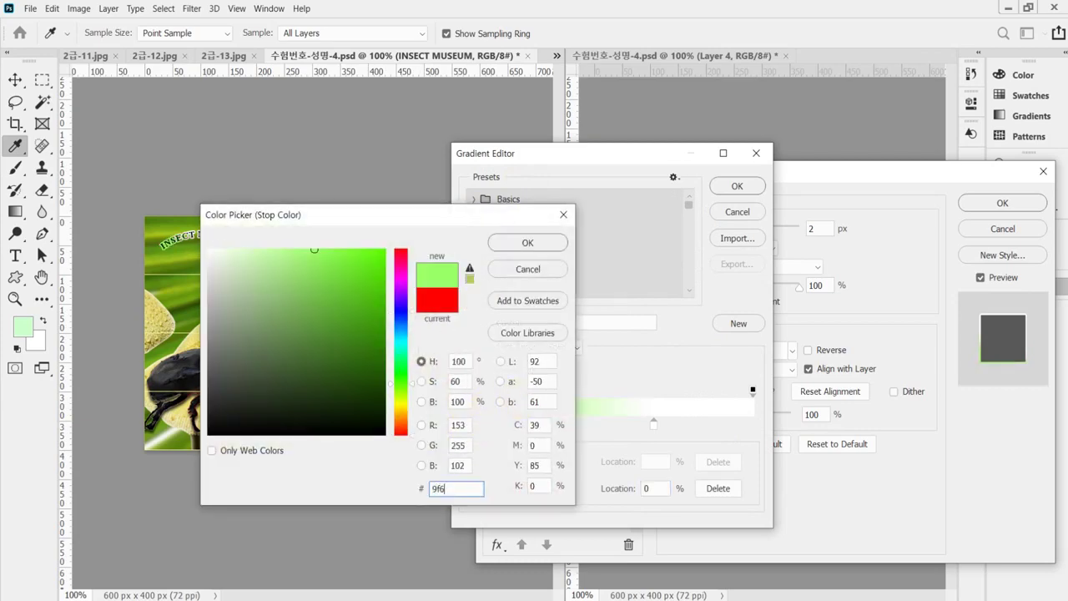
key("Return")
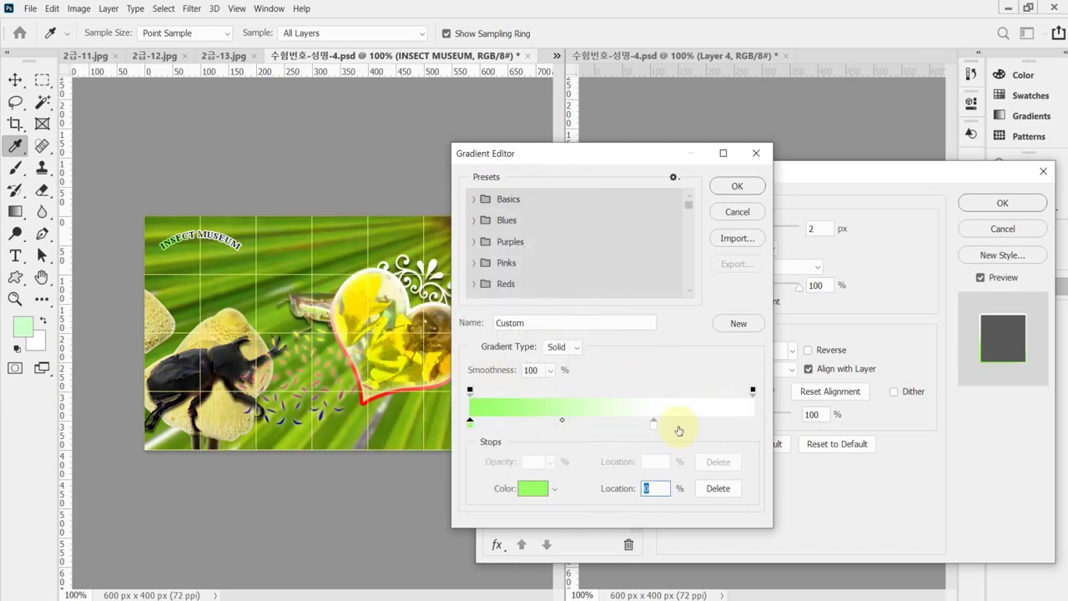
left_click_drag(653, 424, 760, 435)
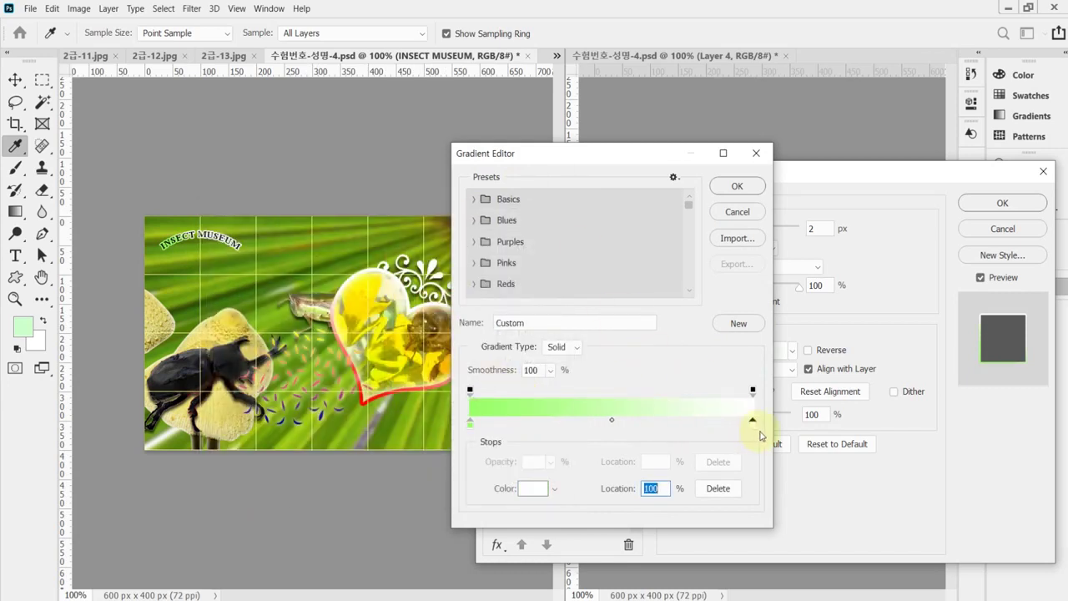
left_click(739, 185)
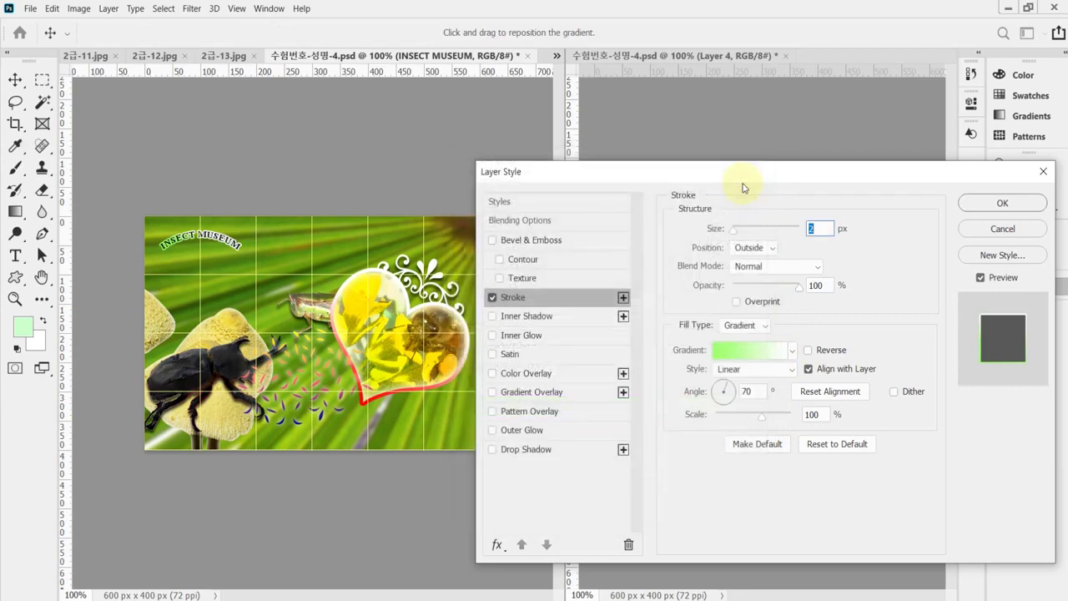
Step: Set the stroke gradient's angle to 0° and apply the layer style
double_click(739, 392)
type("0")
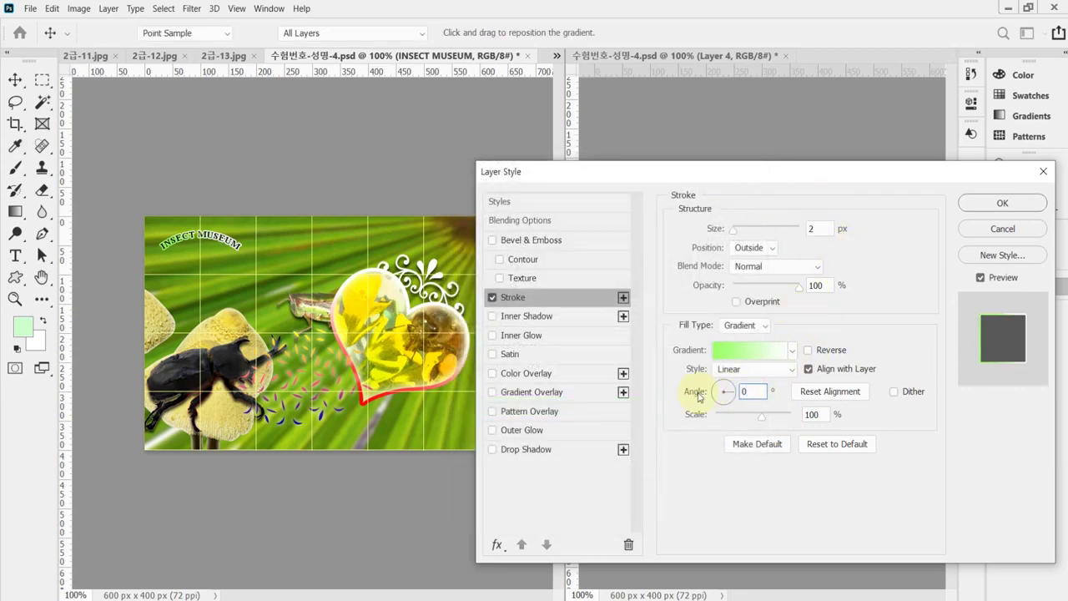
key("Return")
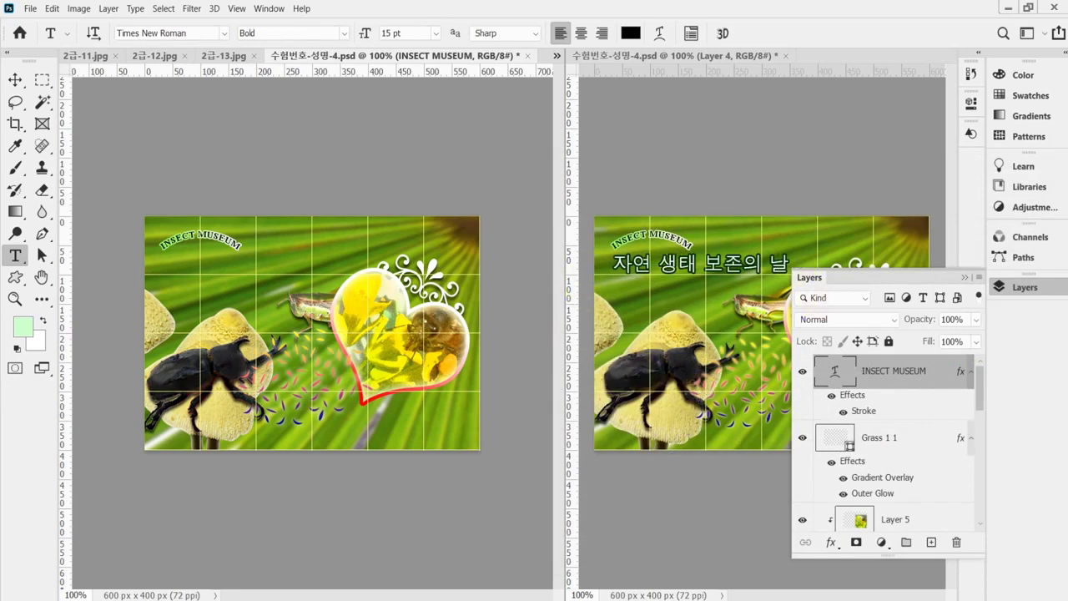
Step: Switch to Acrobat Reader, copy the phrase 자연 생태 보존의 날 from the text-effect instructions, and return to Photoshop
key("alt+Tab")
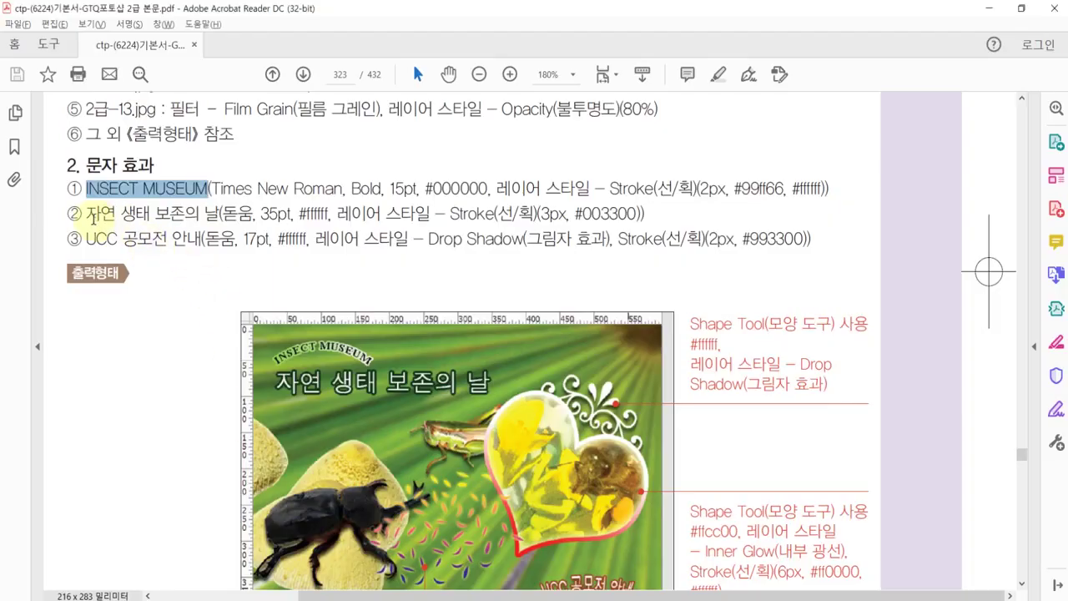
left_click_drag(87, 214, 220, 213)
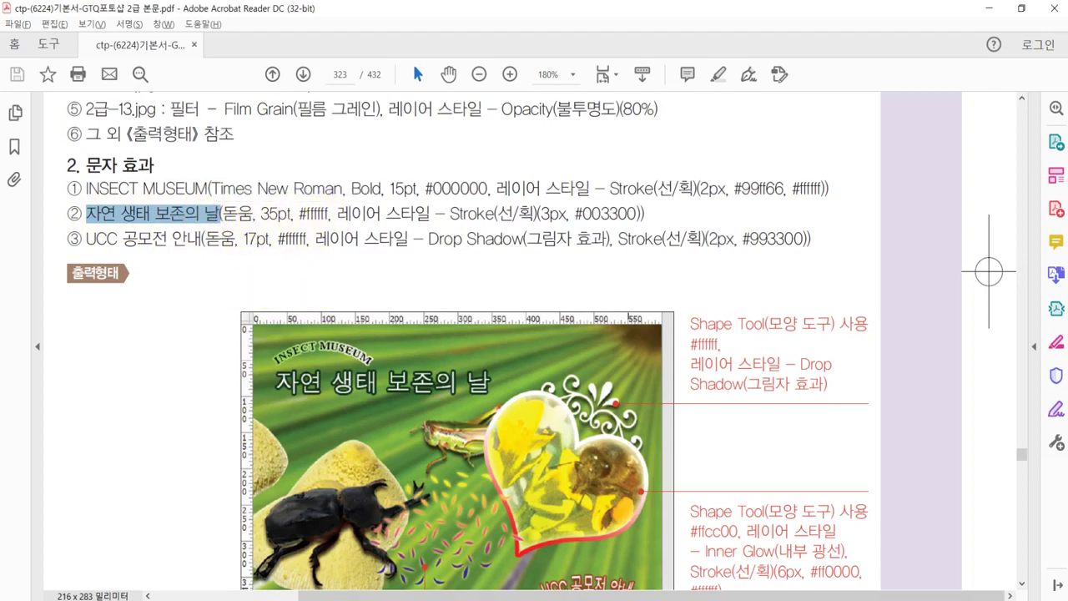
key("alt+Tab")
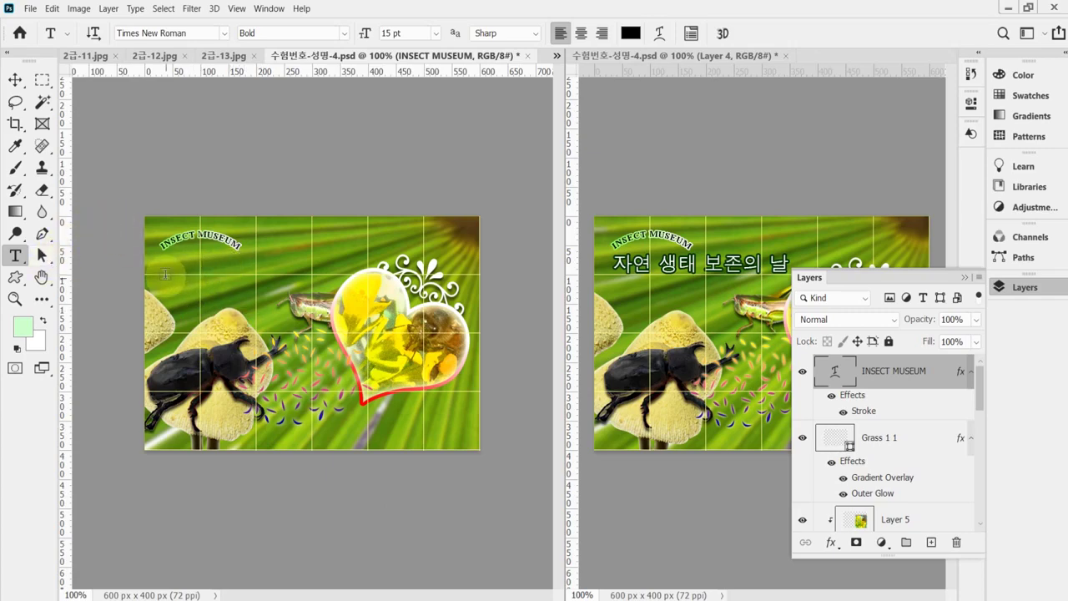
Step: Start a new text line below INSECT MUSEUM in the 돋움 font at 35 pt, coloured #ffffff
left_click(334, 280)
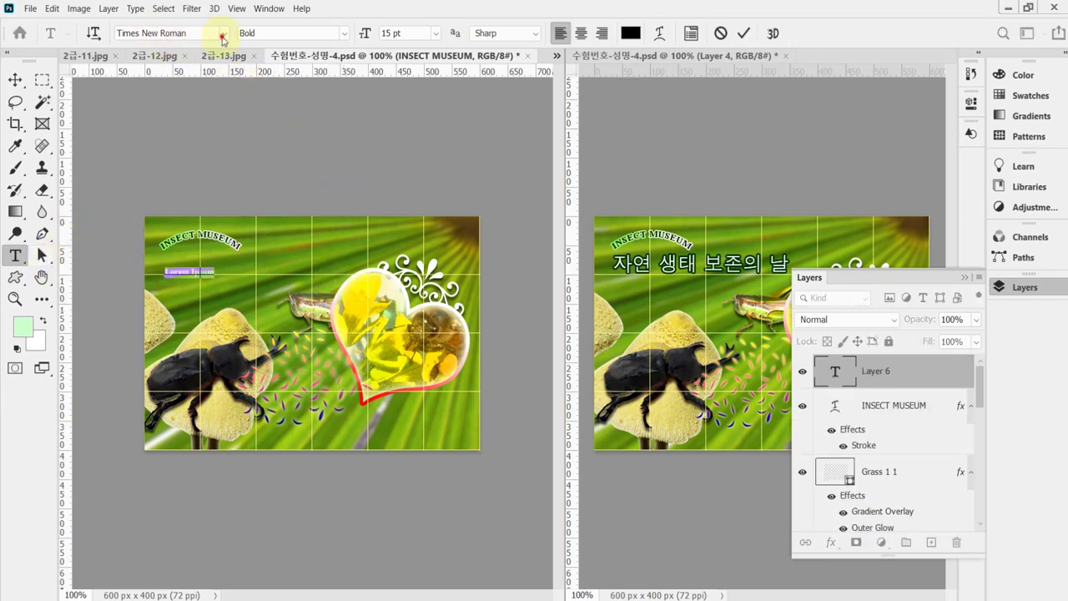
left_click(223, 32)
left_click(212, 124)
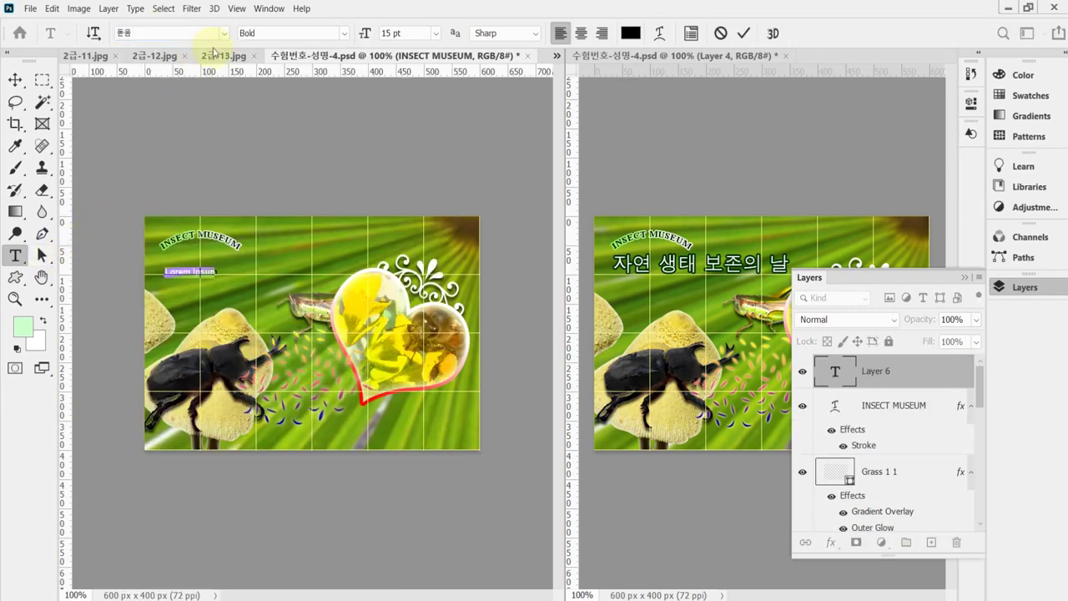
left_click(399, 34)
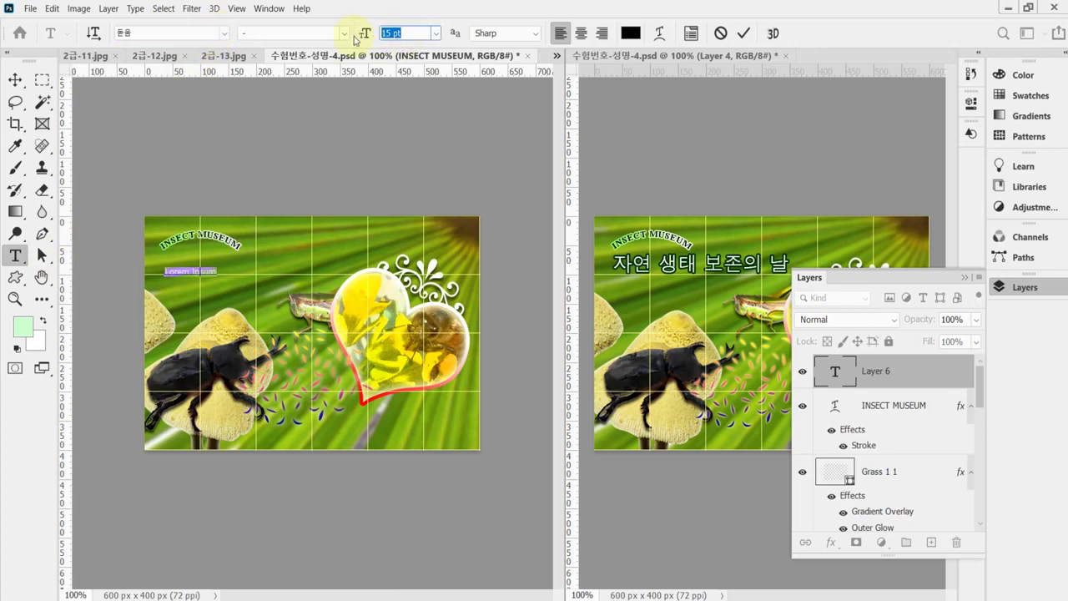
type("35")
key("Return")
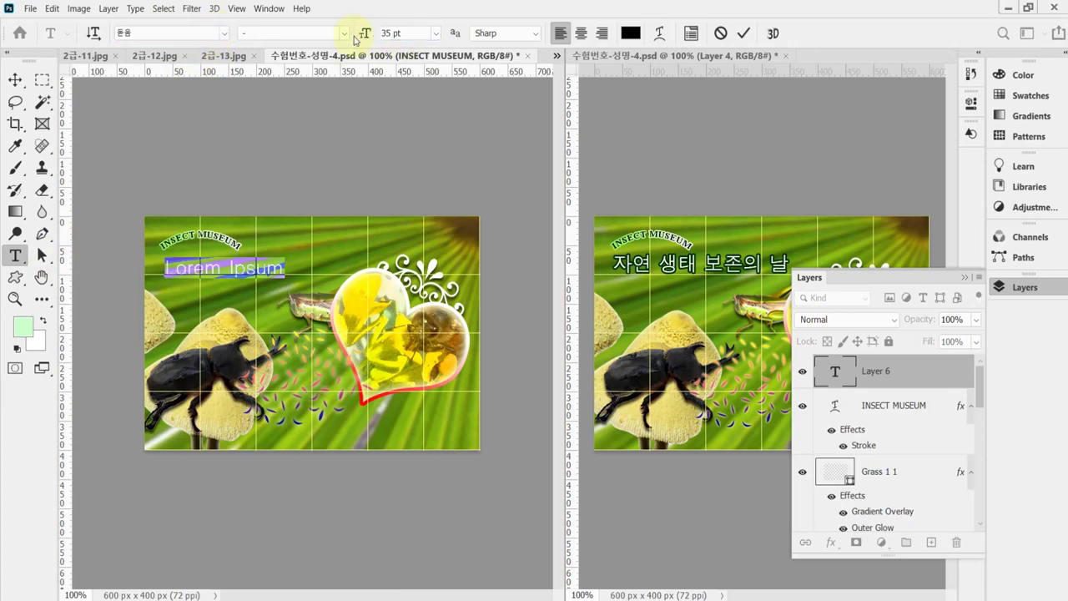
left_click(629, 33)
left_click_drag(326, 264, 209, 250)
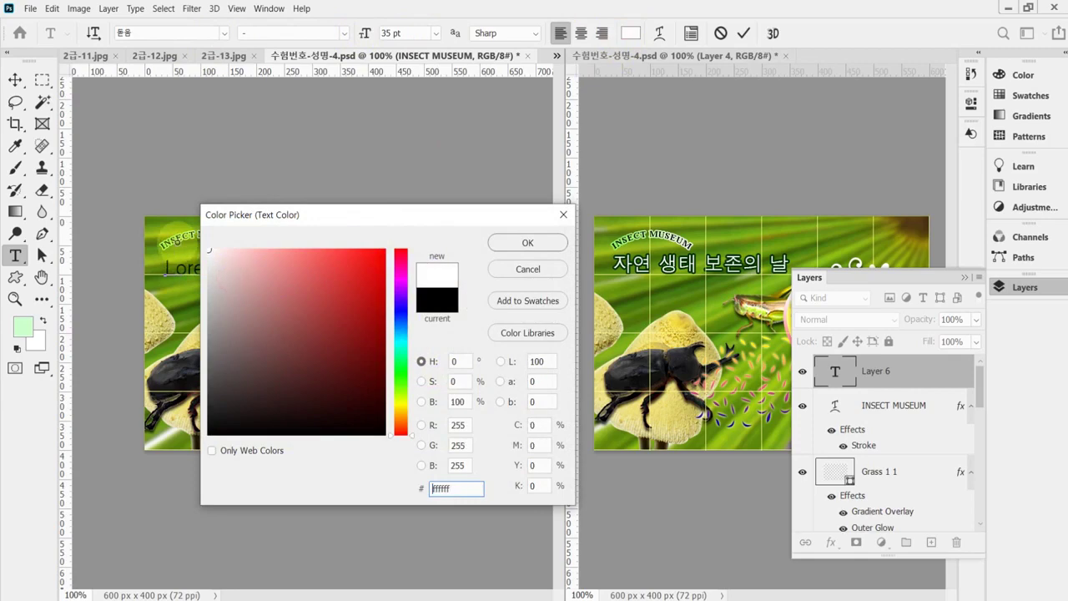
left_click(526, 242)
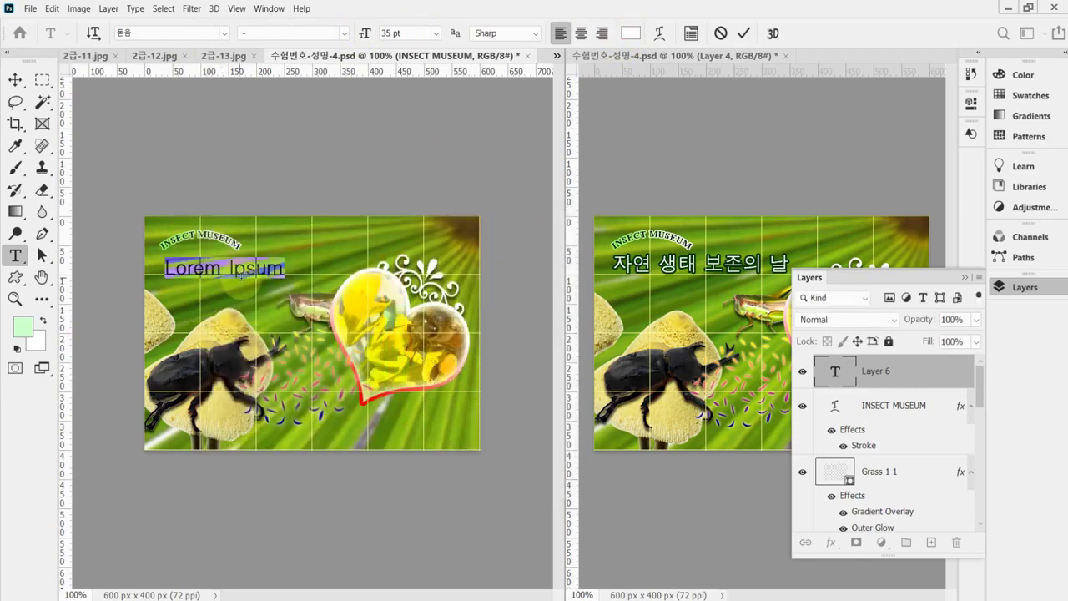
Step: Enter 자연 생태 보존의 날 as the text and shift it slightly to the left
type("자연 생태 보존의 날")
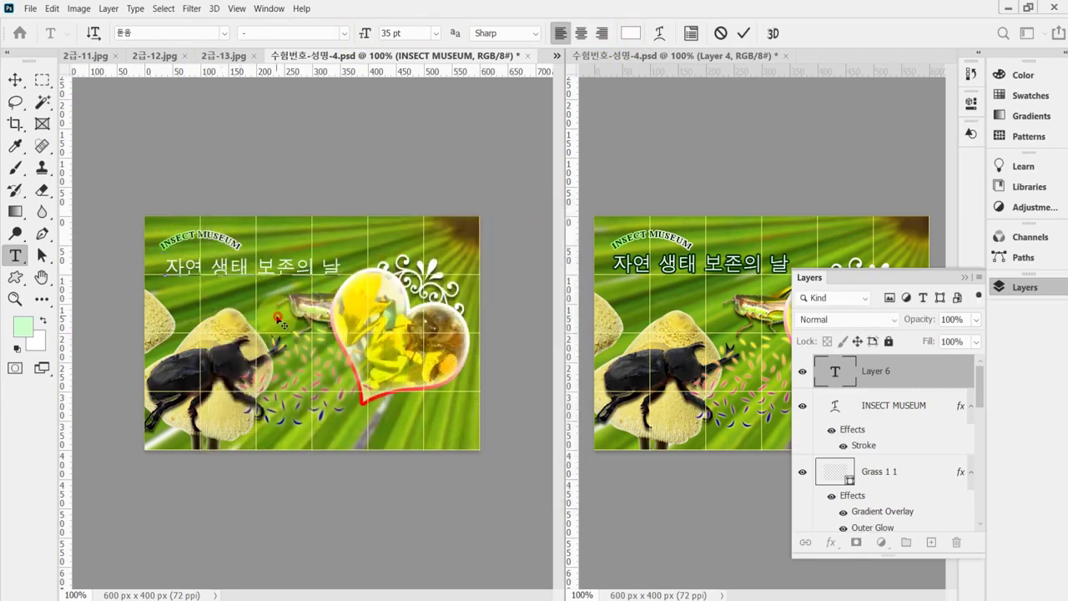
left_click_drag(278, 319, 268, 320)
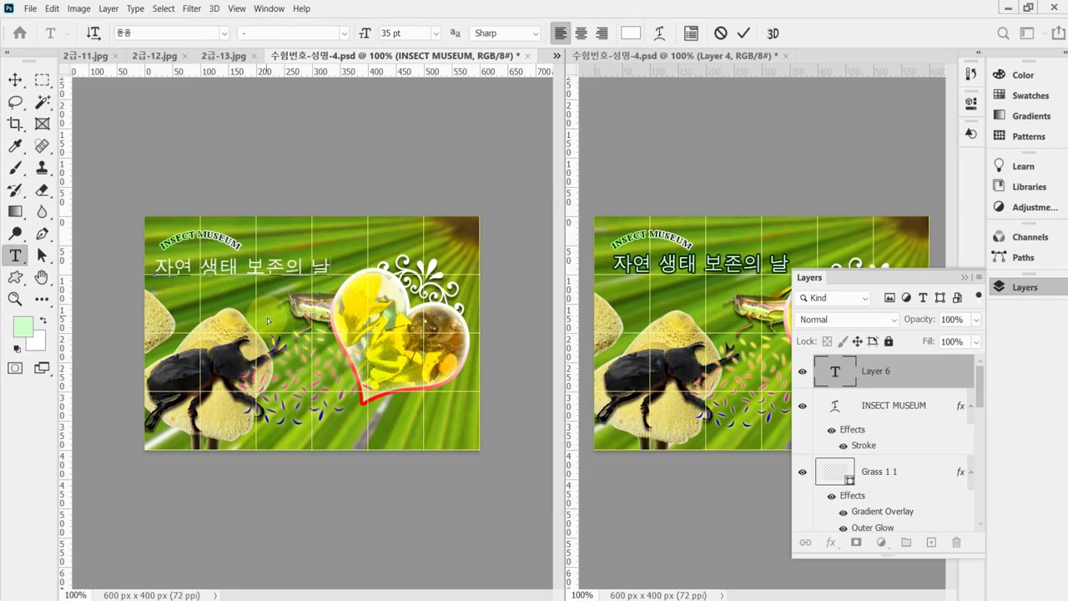
left_click(802, 470)
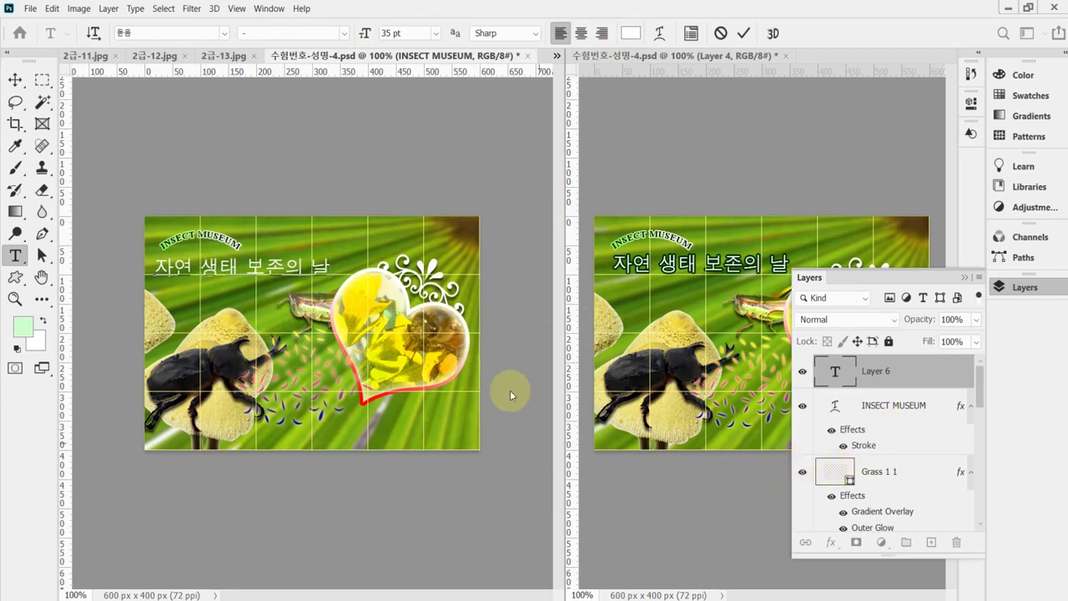
Step: Commit the text and add a 3 px Stroke effect with the Color fill type to the 자연 생태 보존의 날 layer
left_click(831, 543)
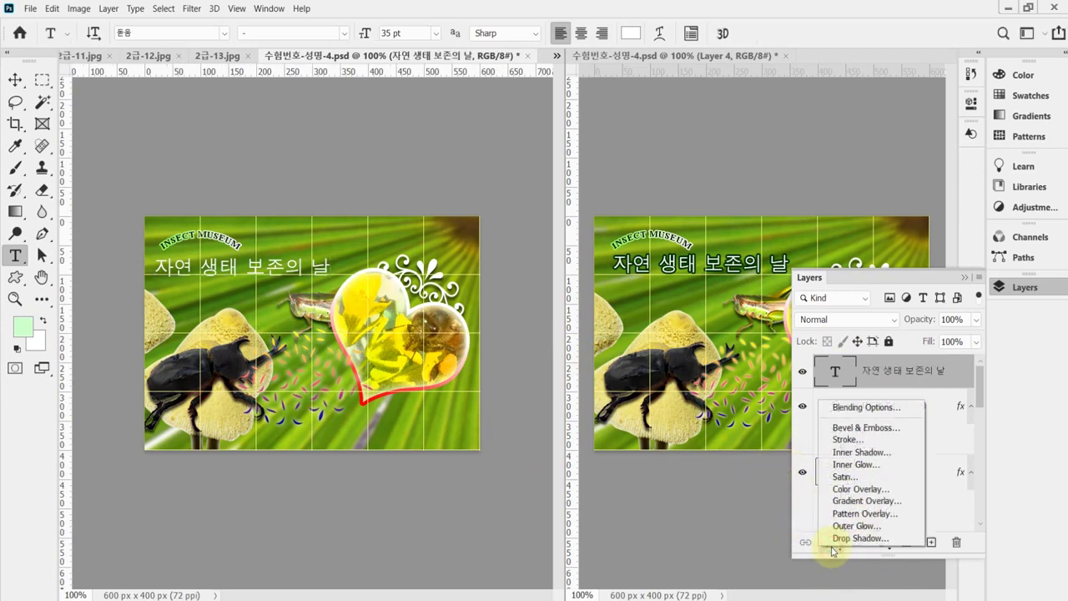
left_click(875, 441)
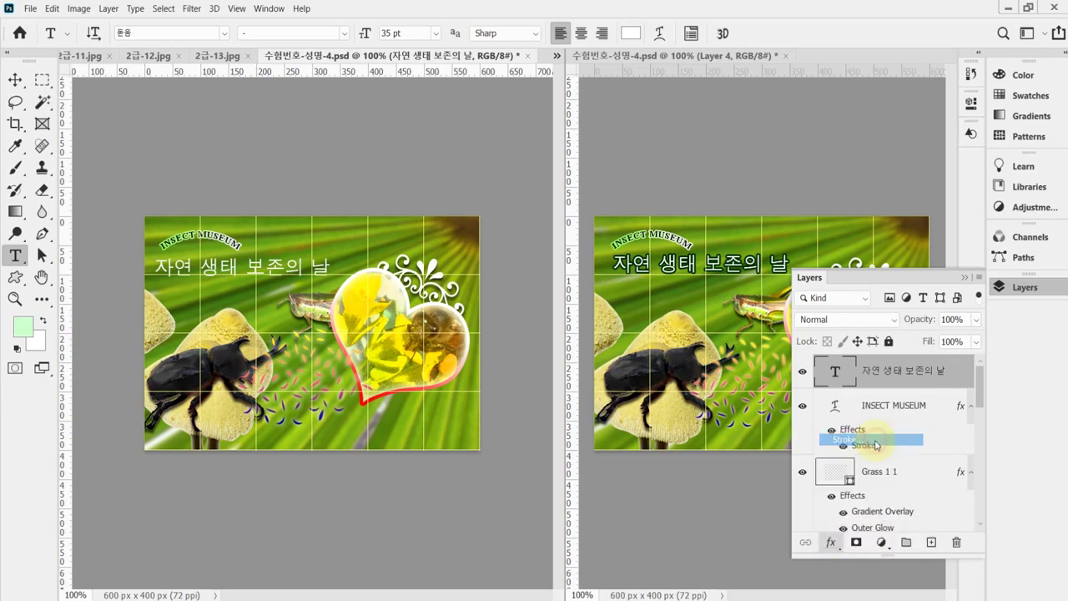
left_click_drag(875, 445, 871, 442)
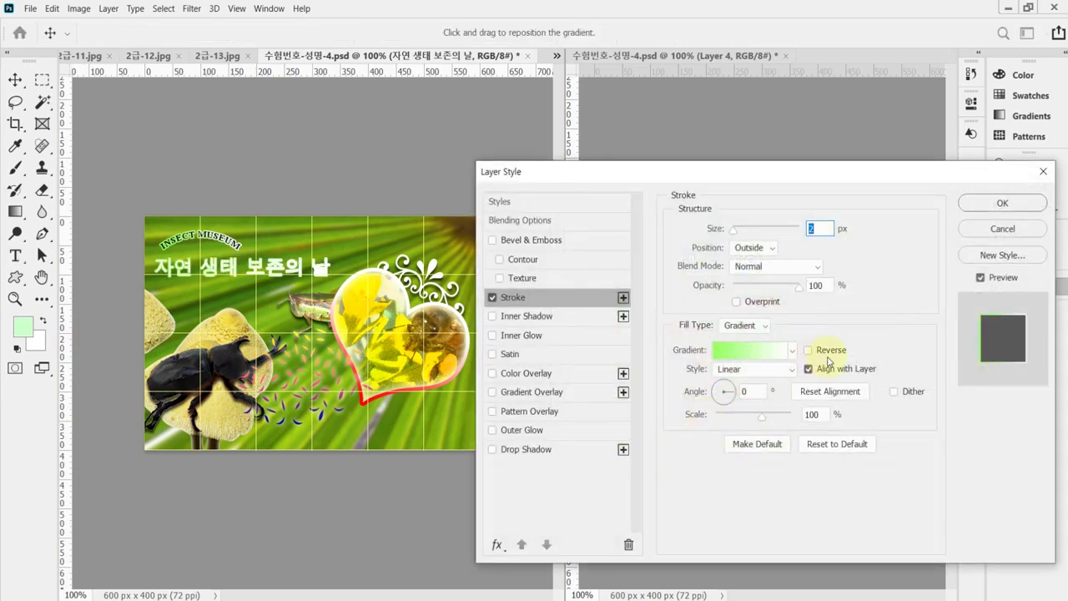
type("3")
left_click(748, 325)
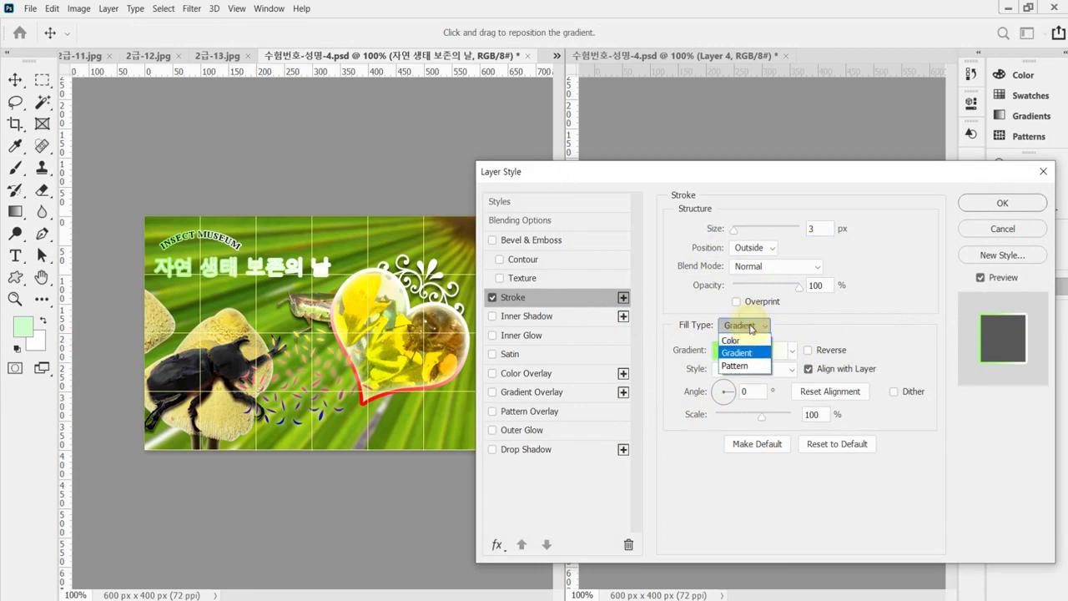
left_click(734, 338)
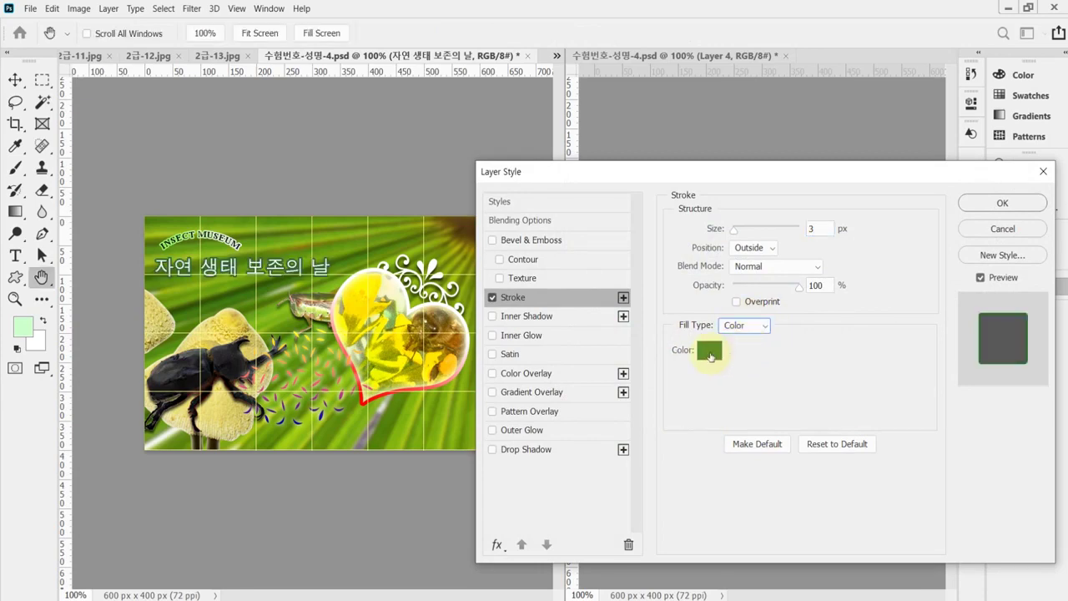
Step: Set the stroke colour to #030 and apply the layer style
left_click(709, 351)
type("030")
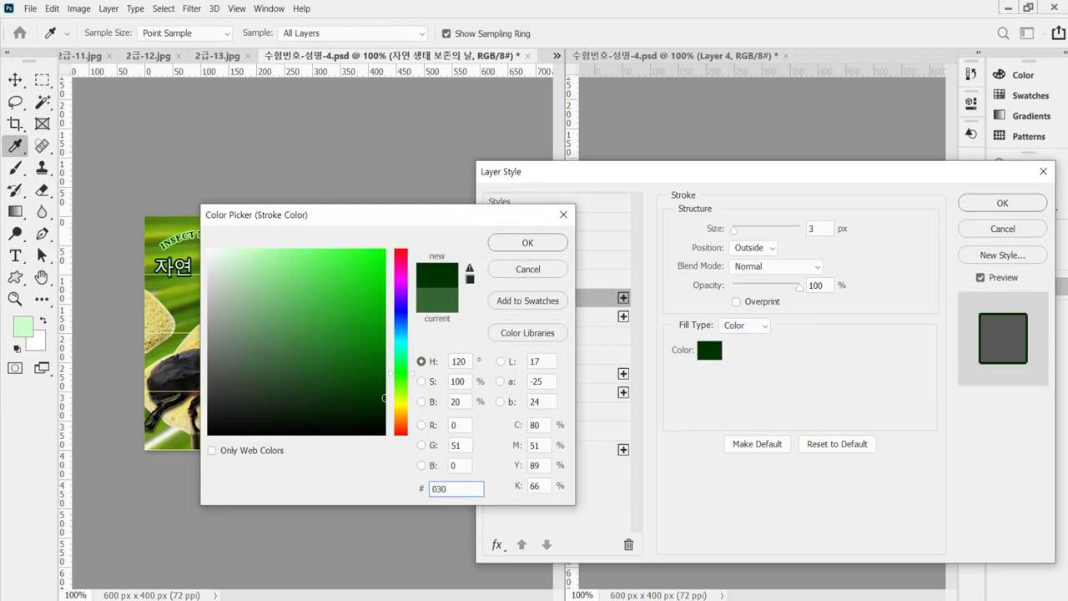
key("Return")
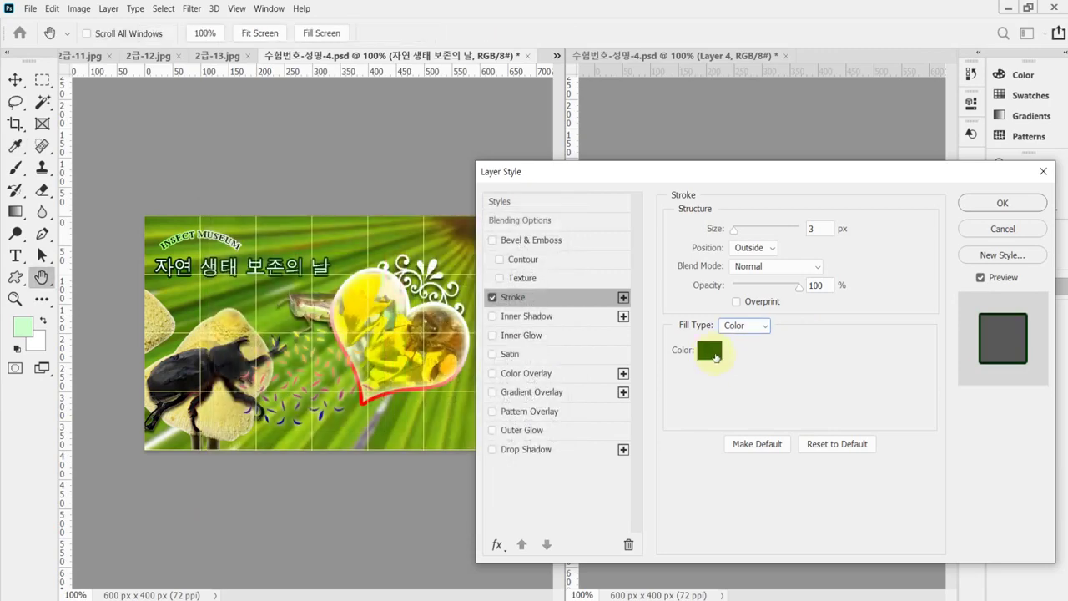
left_click(1005, 204)
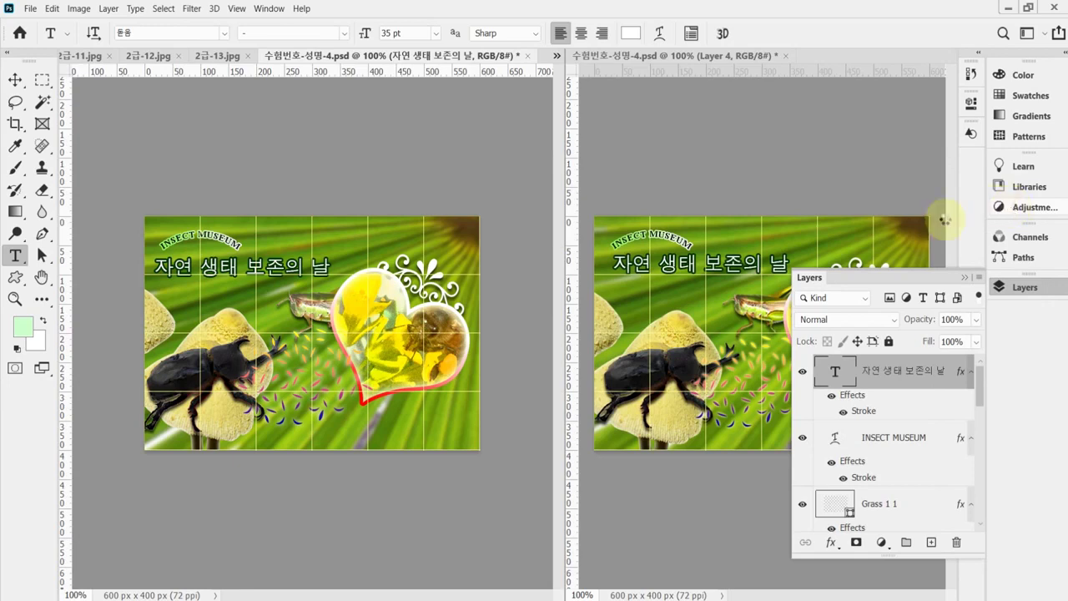
Step: Save the document and nudge the 자연 생태 보존의 날 title slightly up and to the right
key("ctrl+s")
left_click(316, 247)
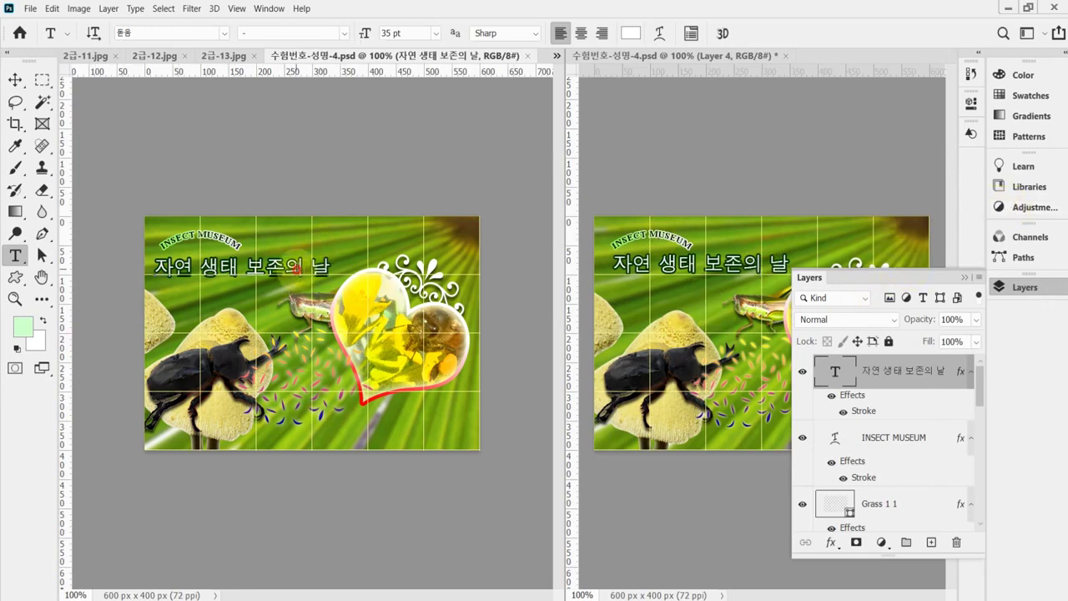
left_click_drag(341, 296, 345, 295)
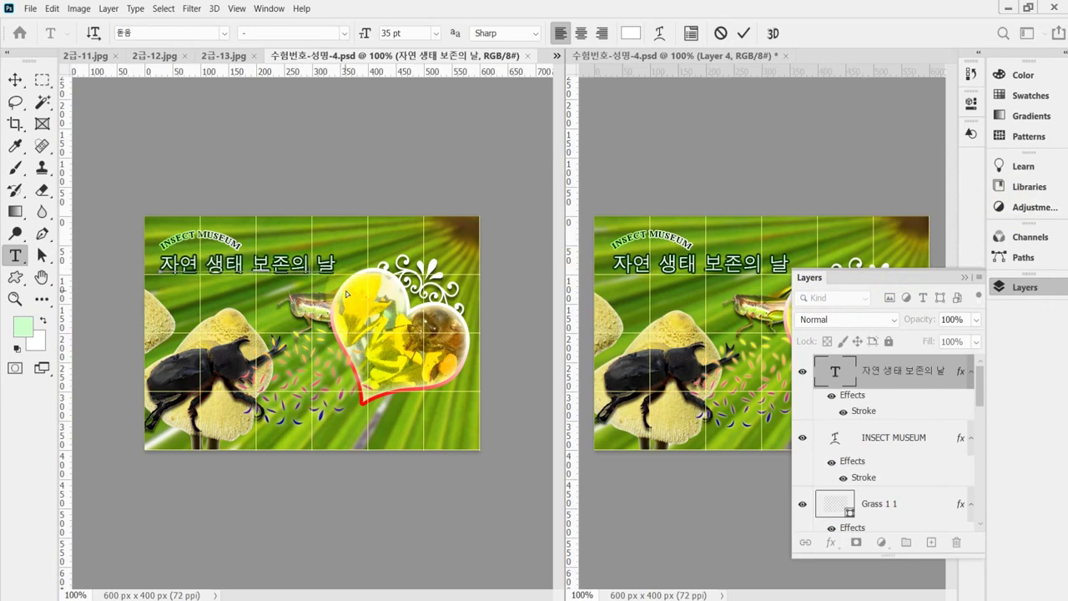
left_click(526, 399)
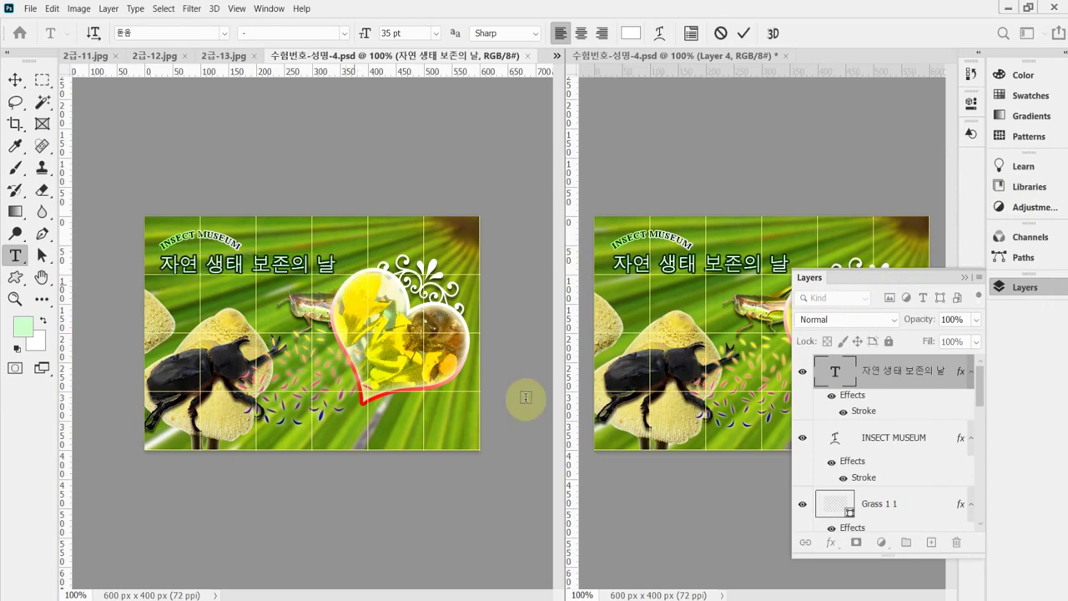
Step: Switch to Acrobat Reader, copy the phrase UCC 공모전 안내 from the text-effect instructions, and return to Photoshop
key("alt+Tab")
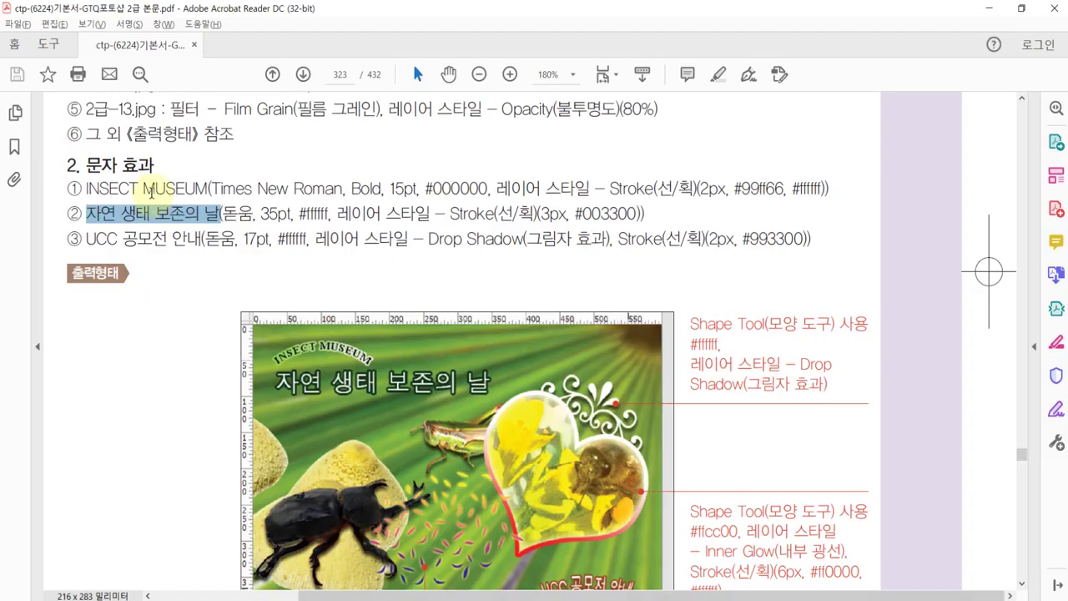
left_click_drag(88, 240, 202, 239)
key("ctrl+c")
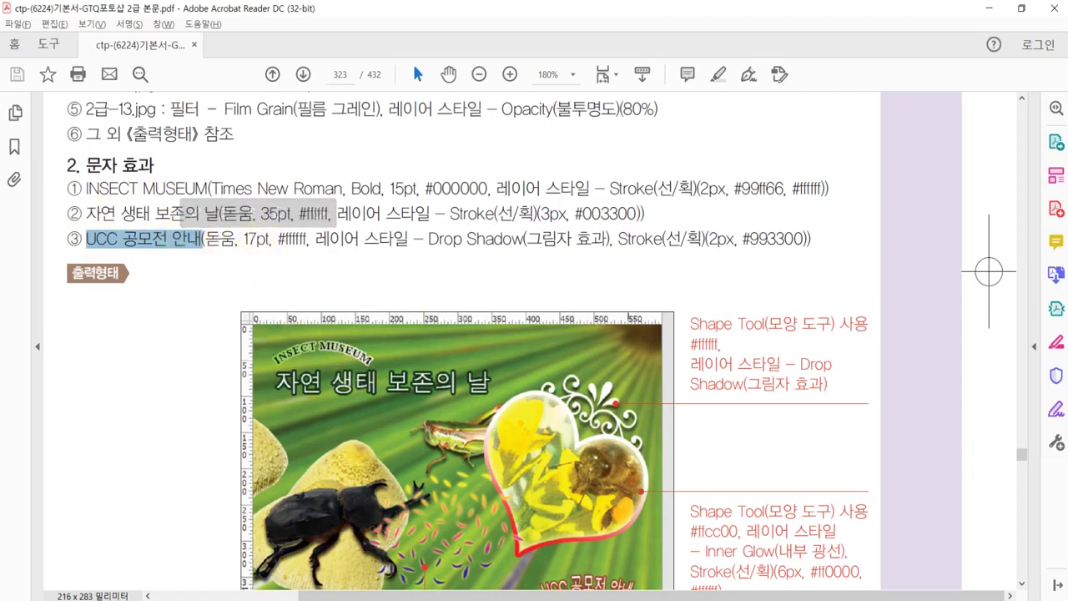
key("alt+Tab")
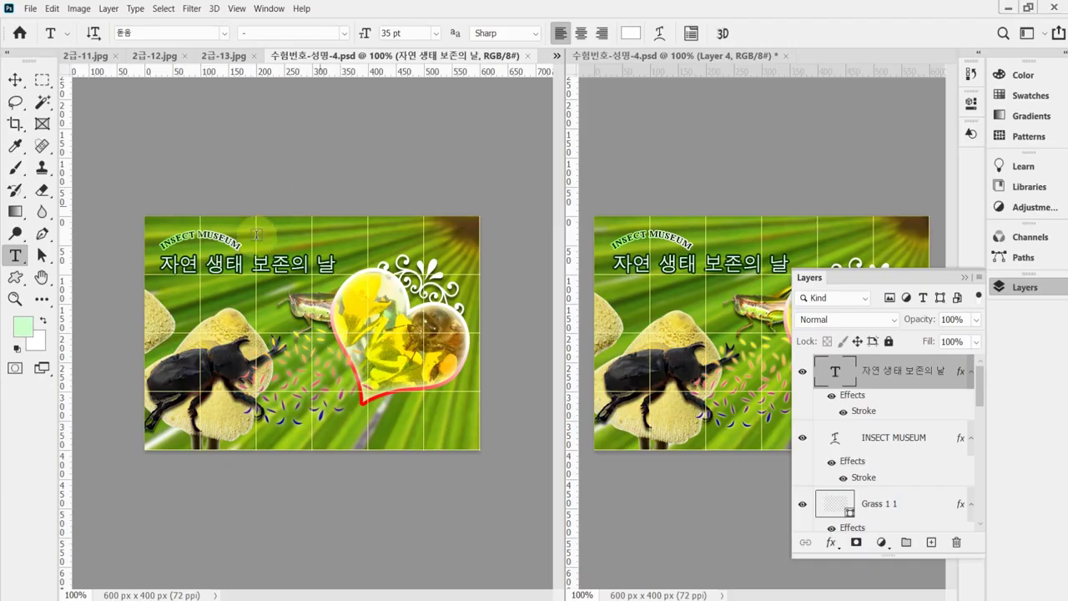
Step: Start a new text line below the heart near the poster's lower-right corner, using the 돋움 font at 17 pt
left_click(1025, 287)
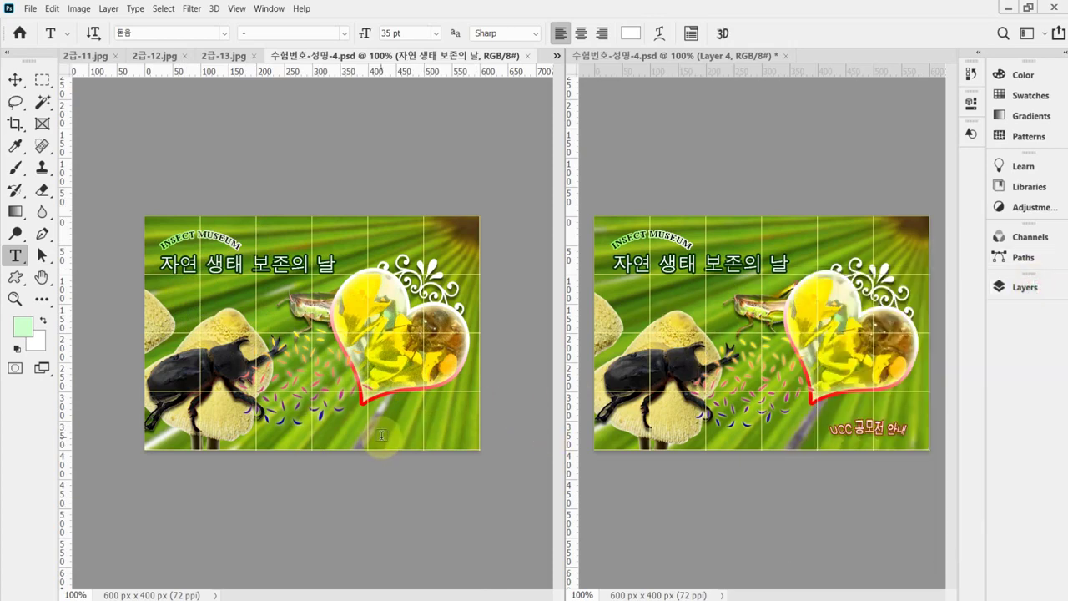
left_click(381, 435)
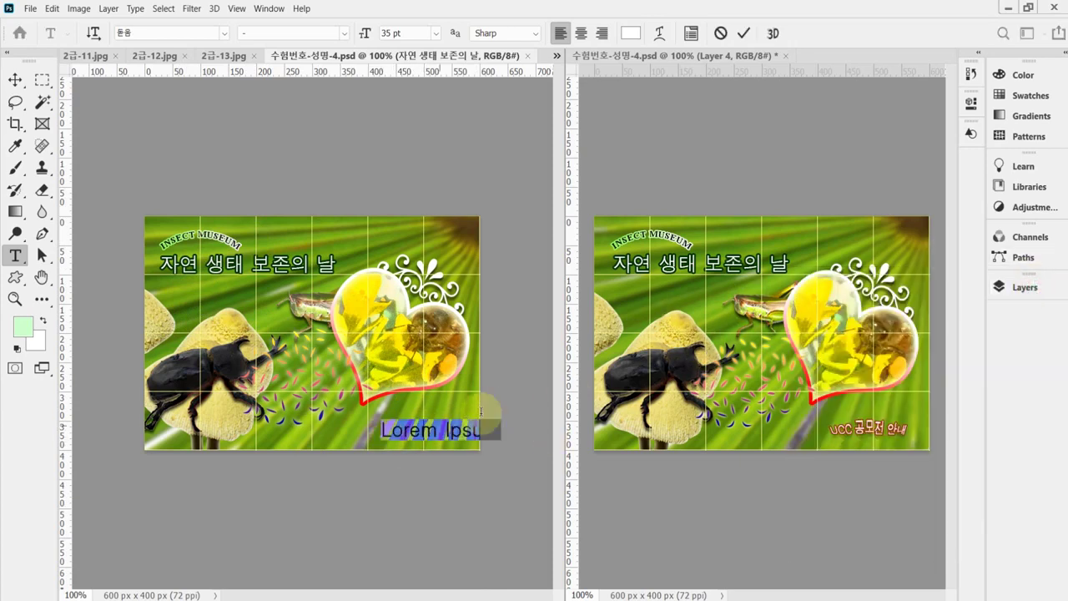
left_click(157, 34)
left_click(226, 33)
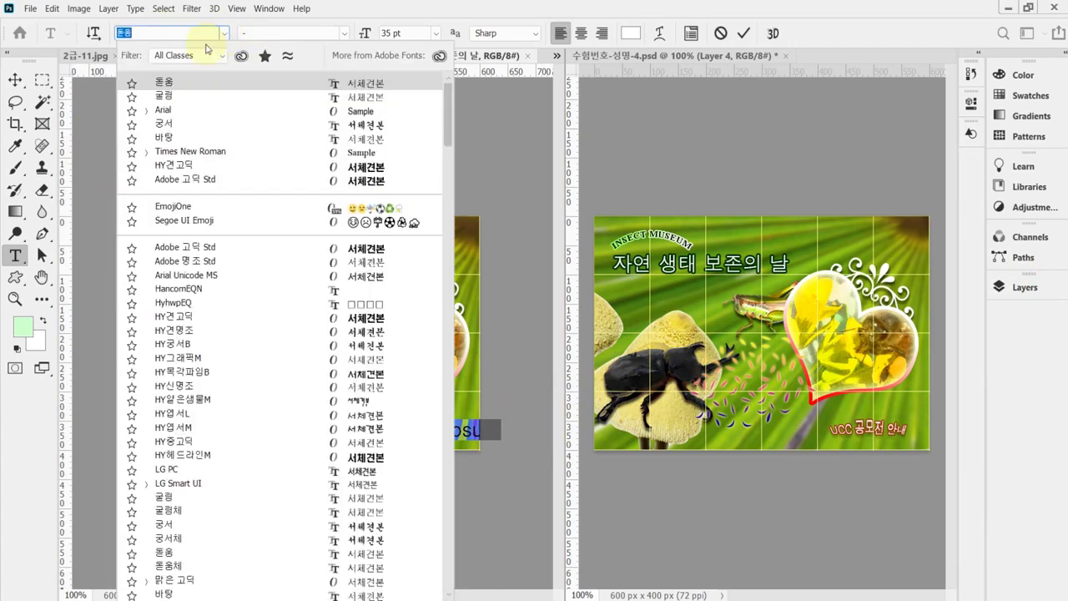
left_click(165, 83)
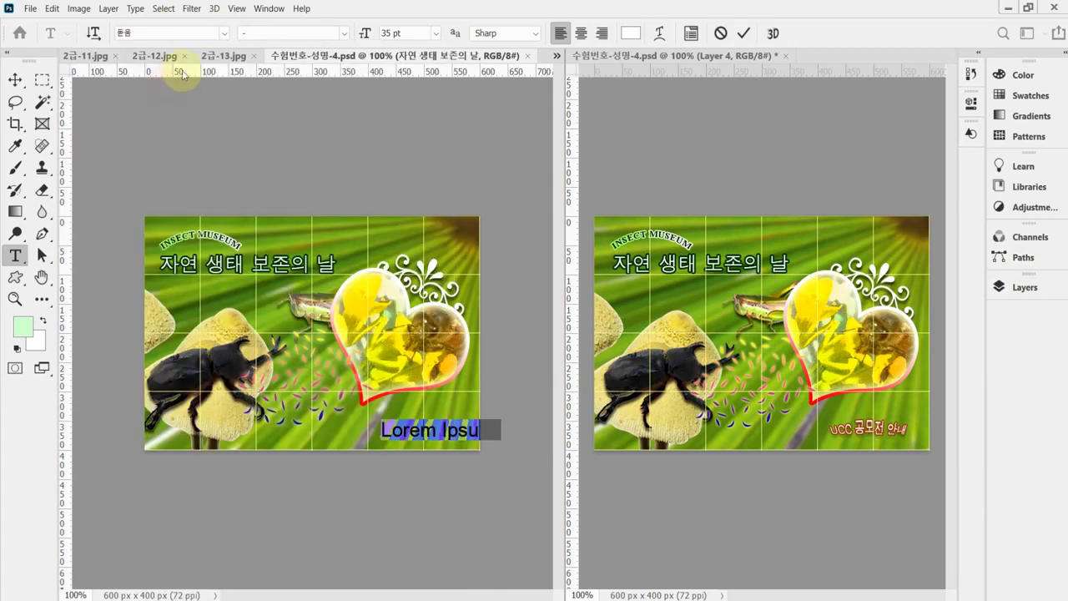
left_click(392, 33)
type("17")
key("Return")
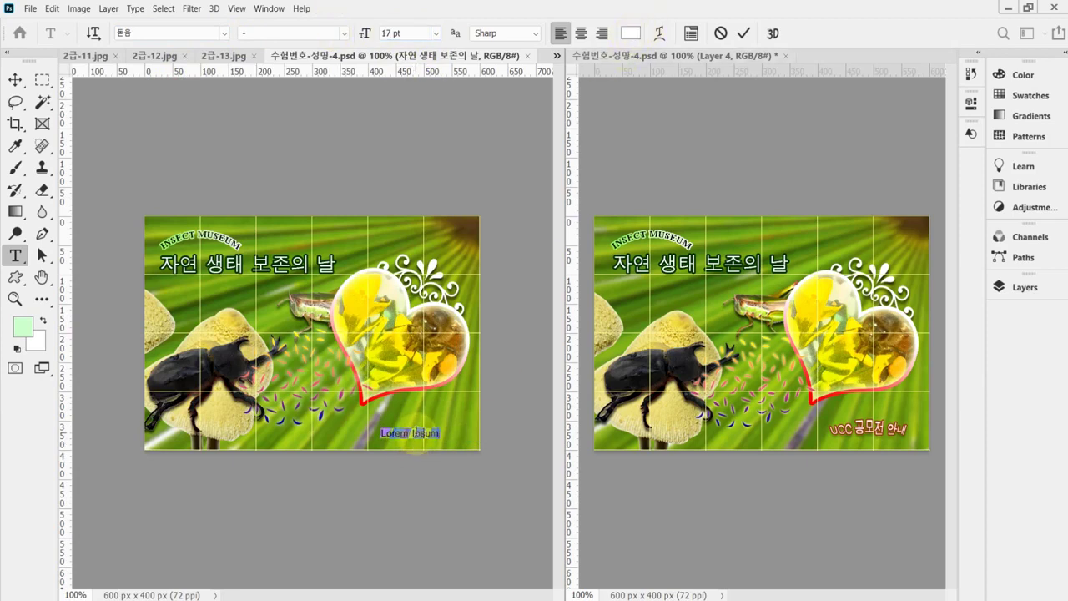
Step: Paste the phrase UCC 공모전 안내, shift it slightly to the right, and set its anti-aliasing to Strong
key("ctrl+v")
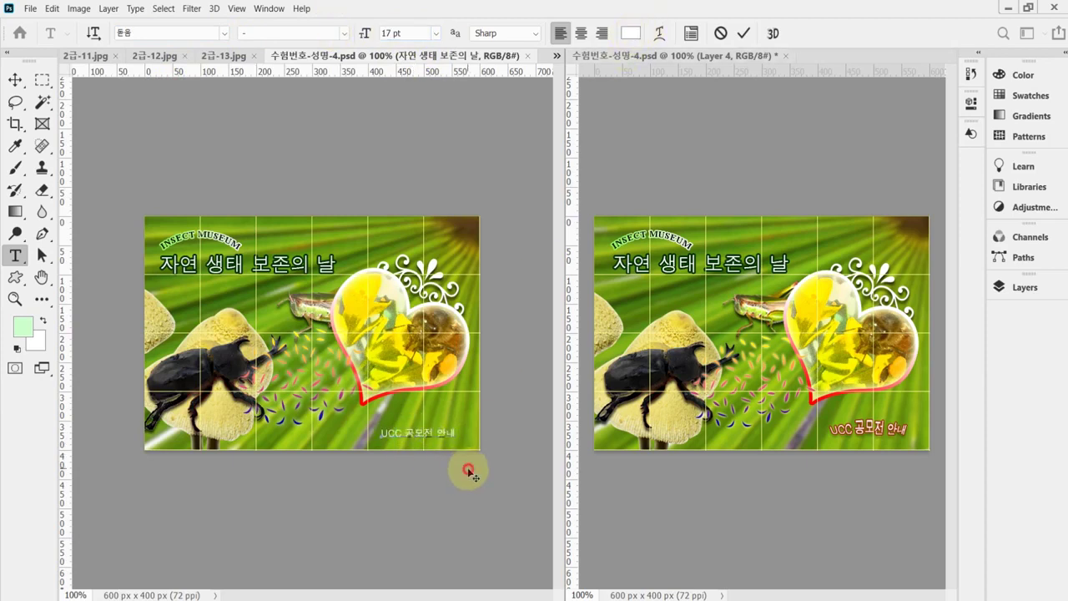
left_click_drag(468, 472, 472, 475)
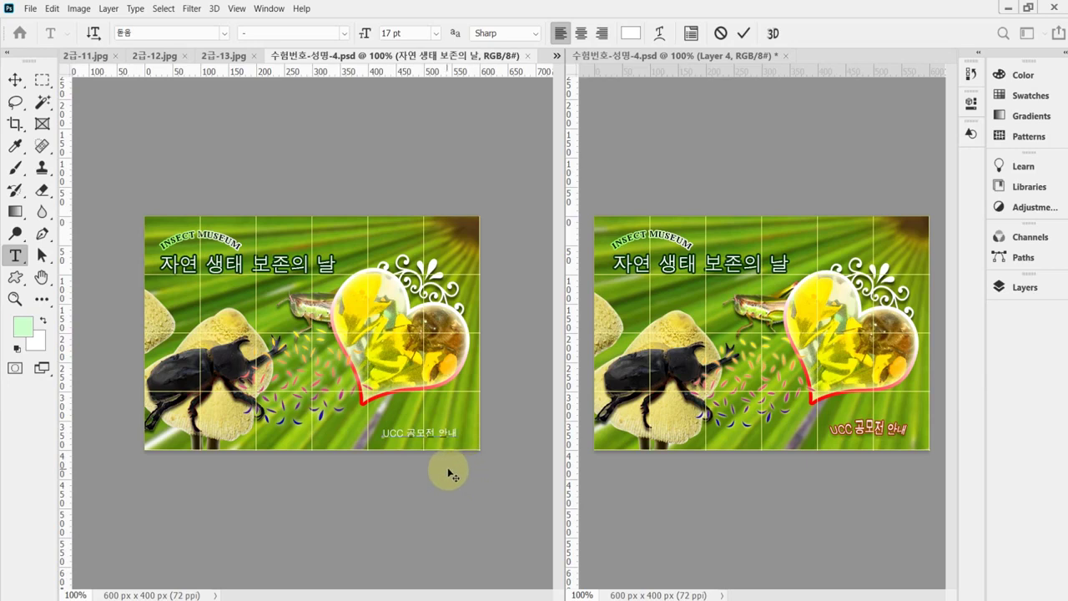
left_click(536, 33)
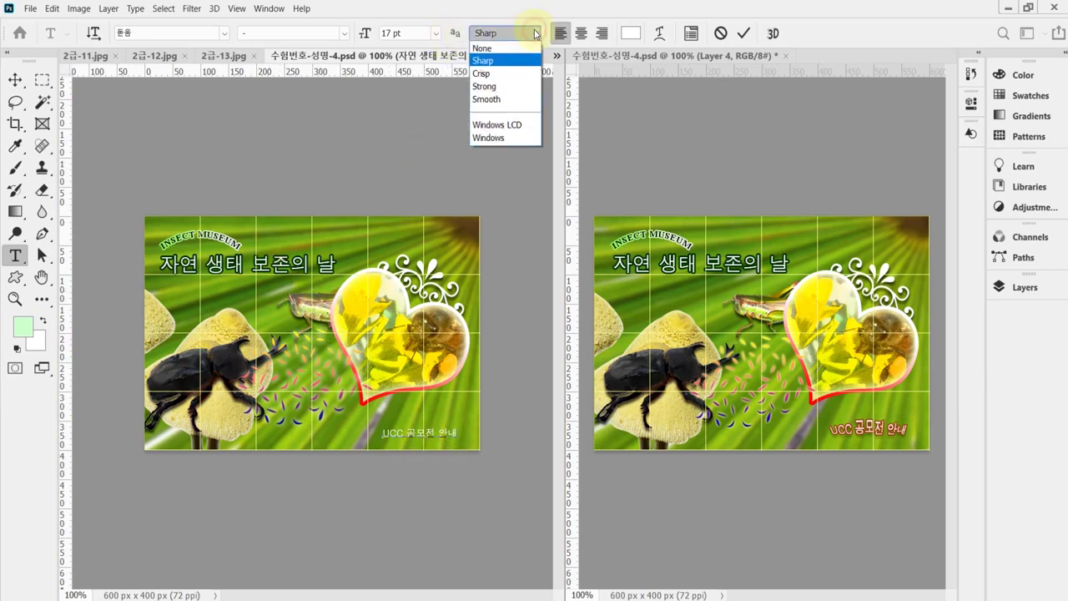
left_click(499, 88)
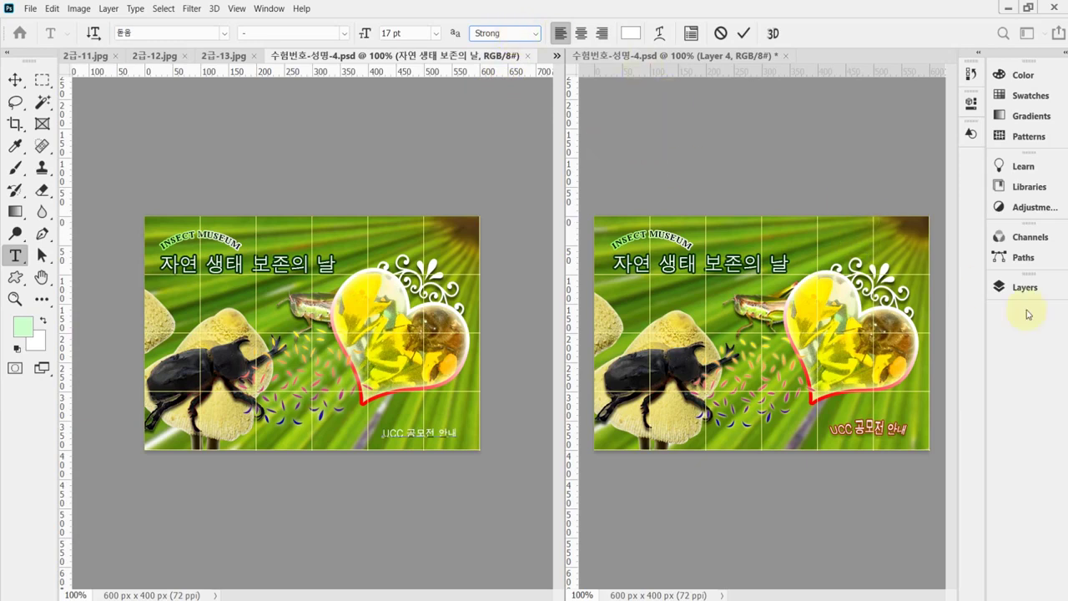
left_click(1024, 287)
left_click(1024, 287)
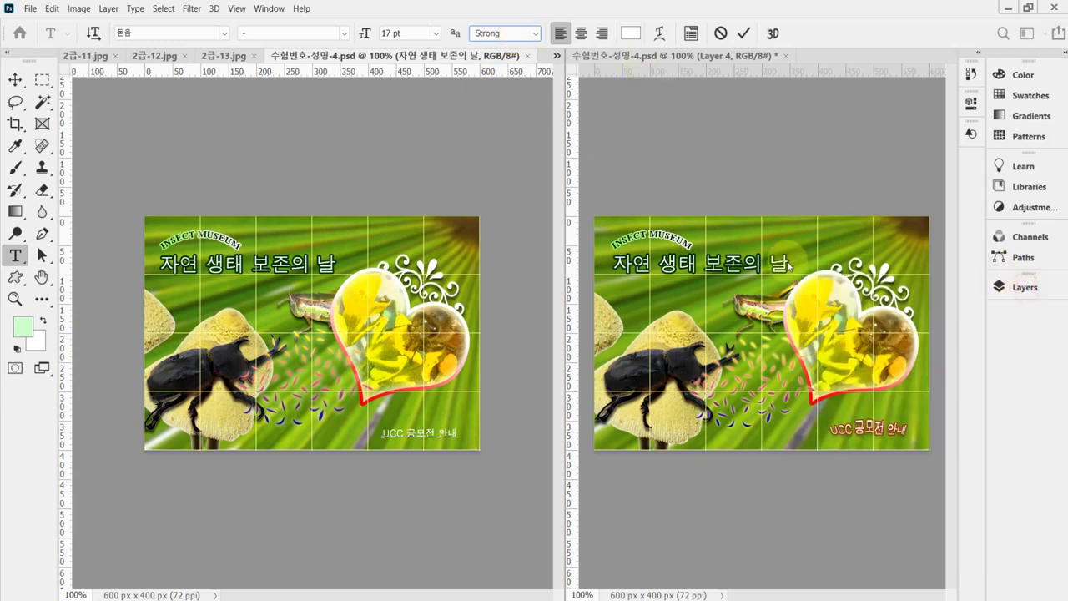
Step: Warp the UCC 공모전 안내 text with the horizontal Shell Upper style at a 30% bend
left_click(661, 34)
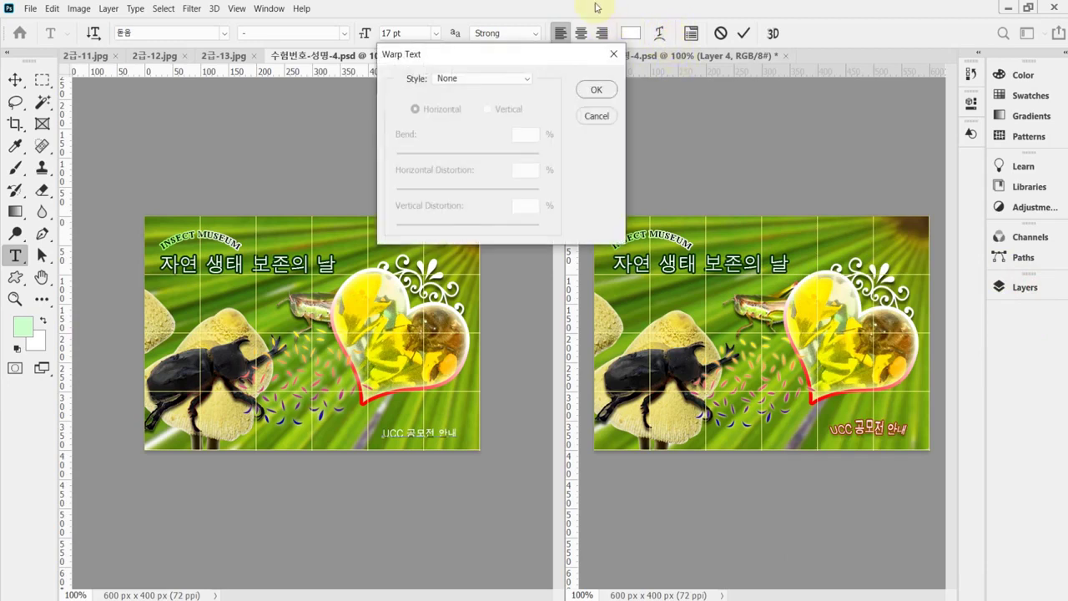
left_click(505, 79)
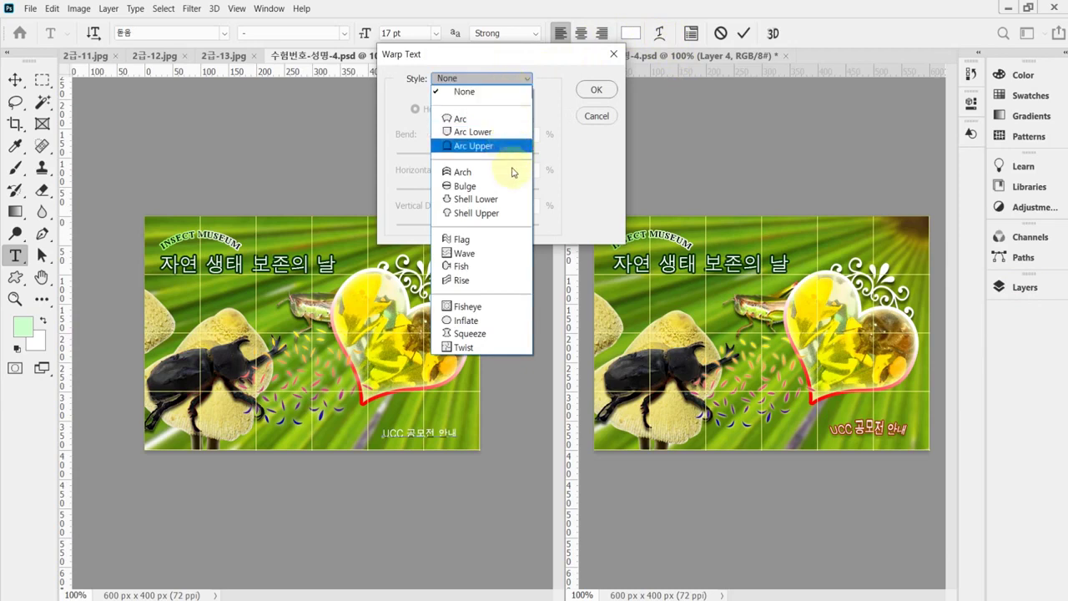
left_click(505, 216)
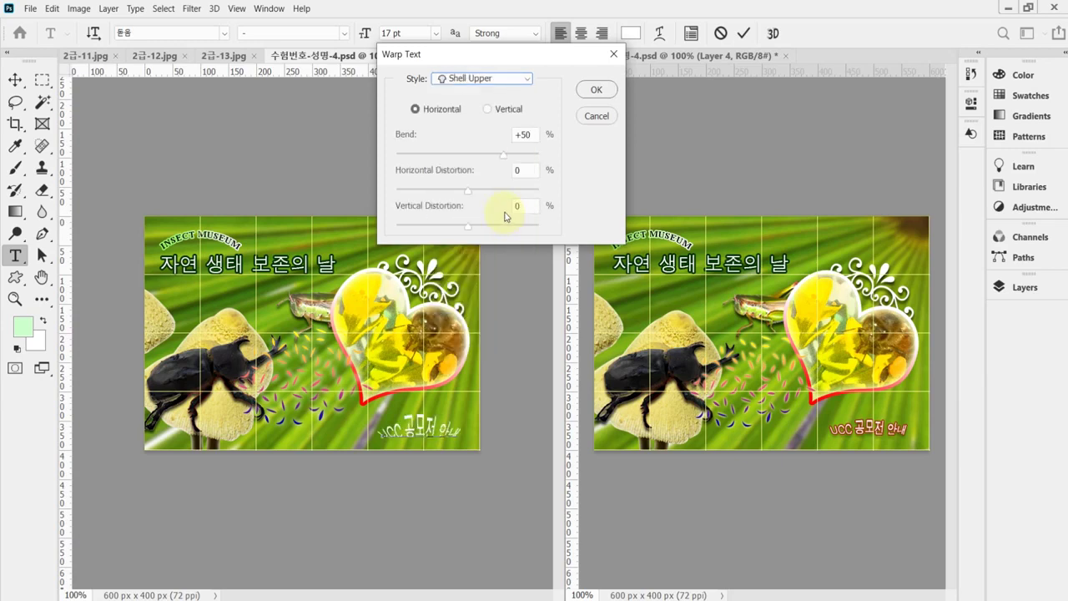
left_click(532, 136)
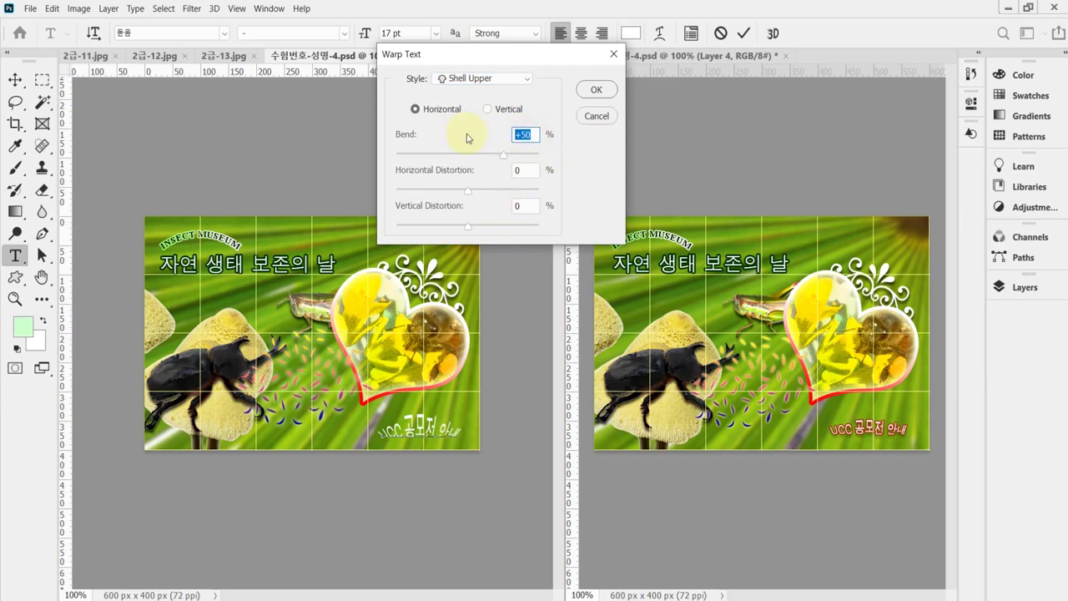
type("30")
key("Return")
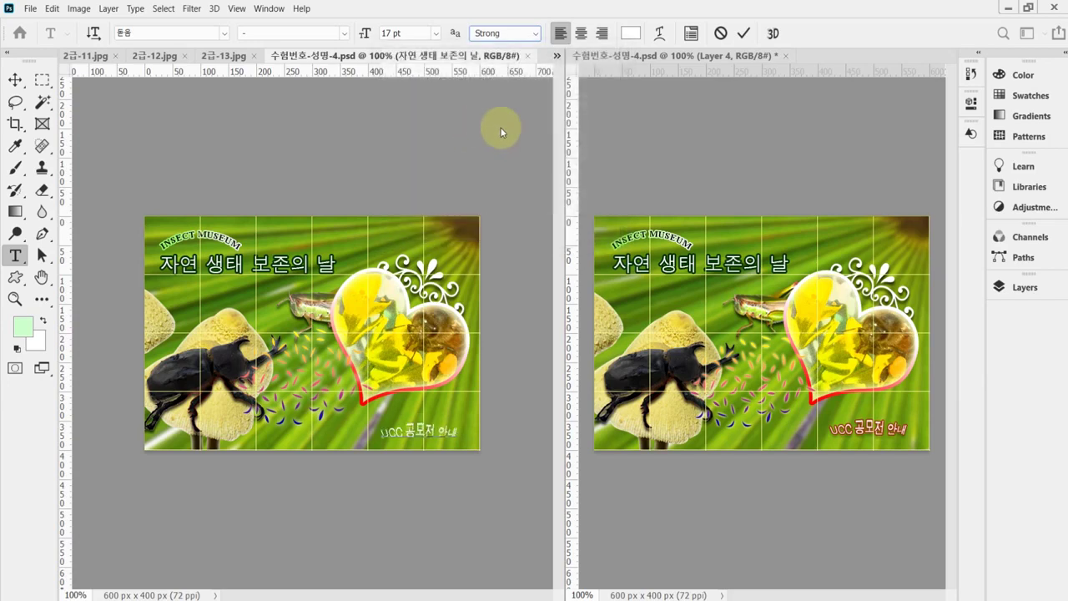
Step: Commit the text and add a Drop Shadow and a 2 px Stroke effect to the UCC 공모전 안내 layer
left_click(1023, 286)
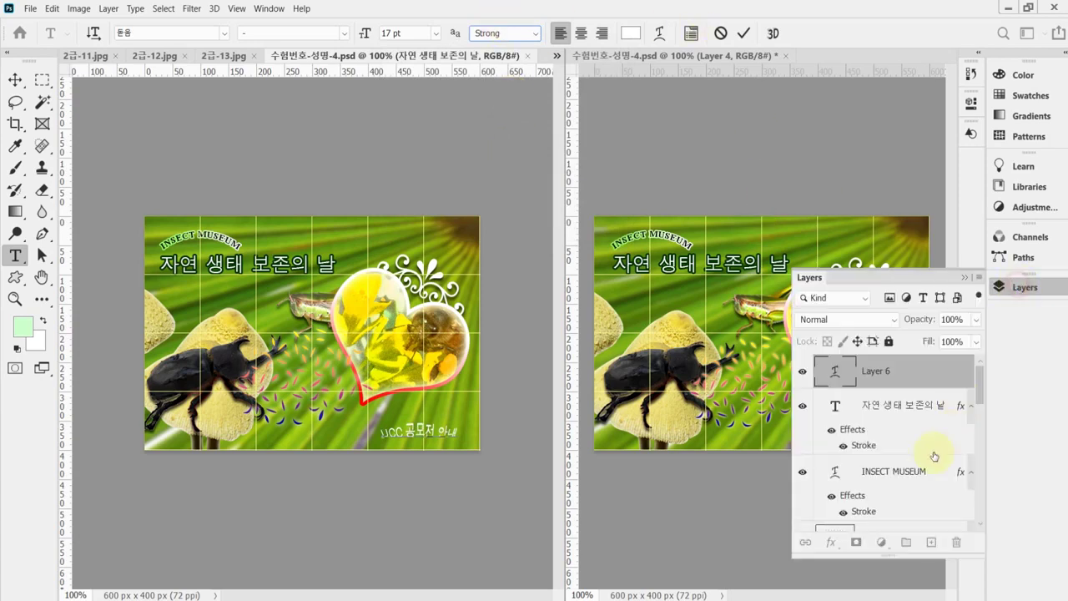
left_click(834, 542)
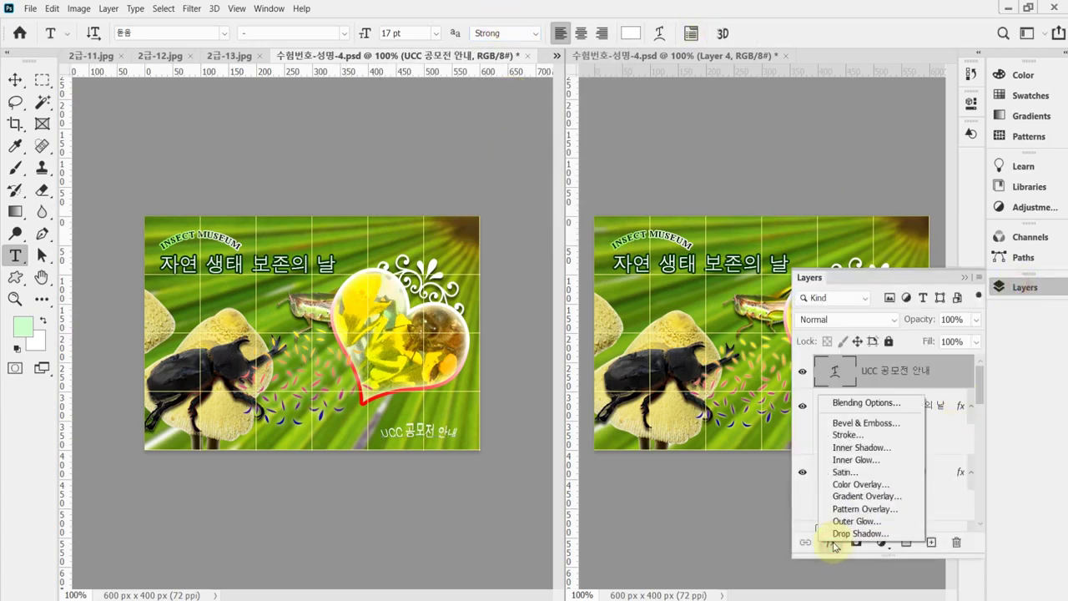
left_click(833, 542)
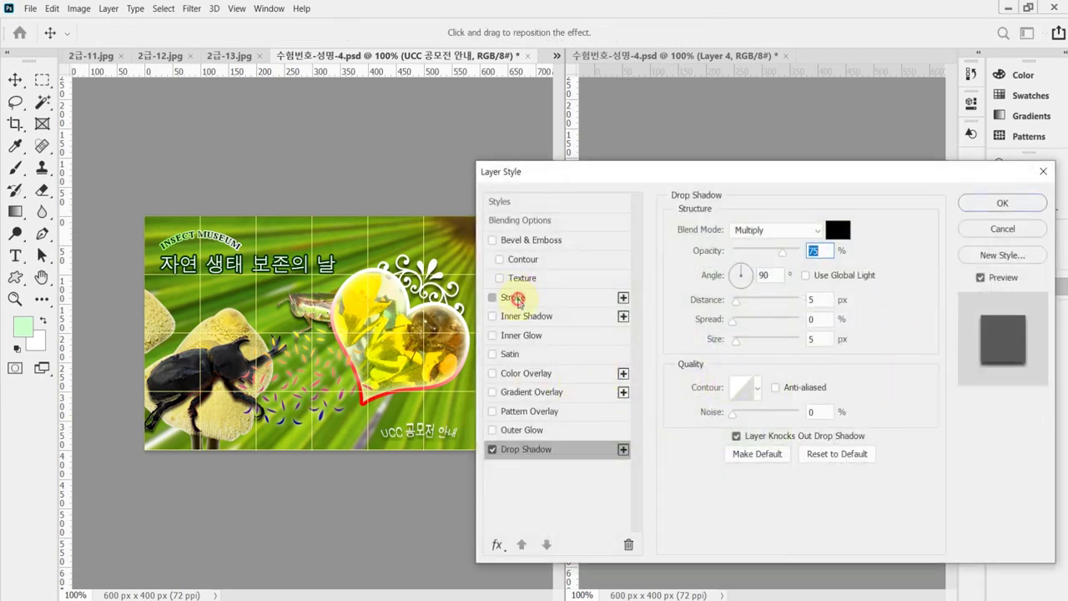
left_click(514, 298)
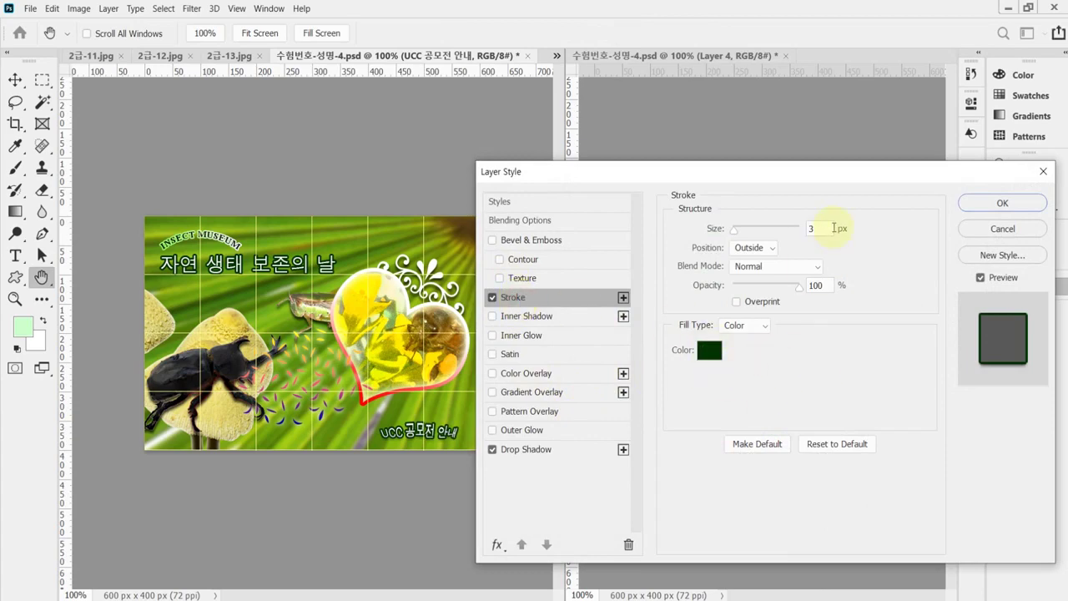
double_click(837, 228)
type("2")
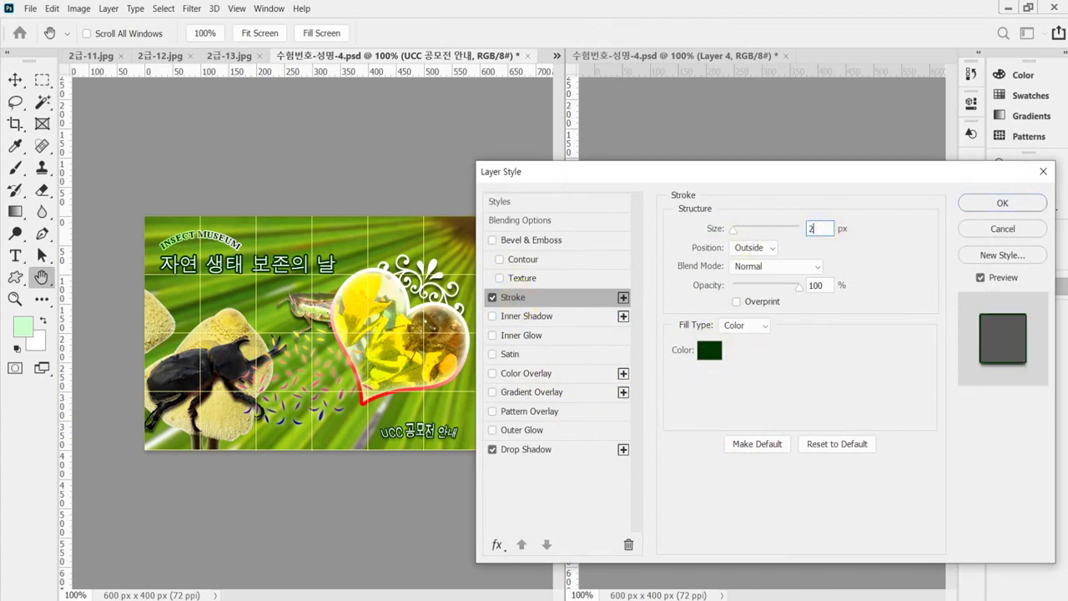
Step: Set the stroke colour to #930, apply the layer style, and save the document
left_click(707, 353)
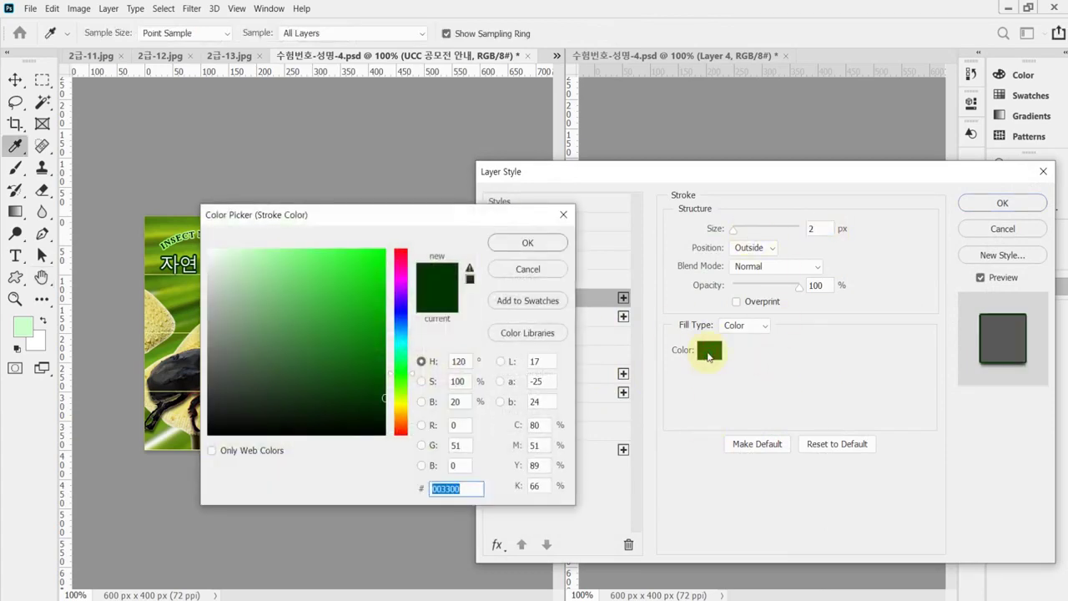
type("930")
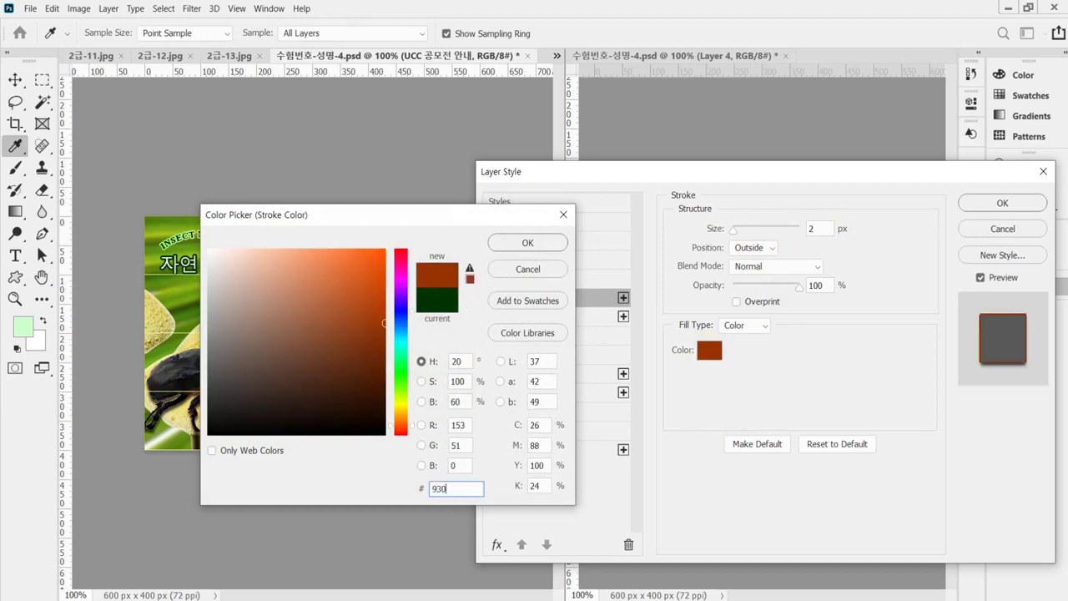
left_click(523, 248)
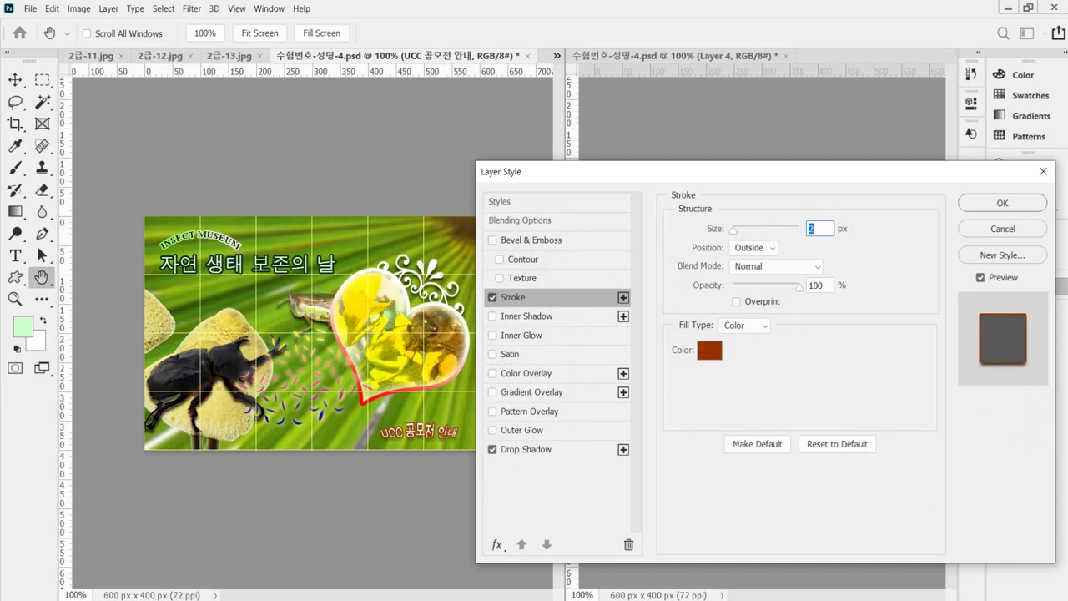
left_click(1024, 204)
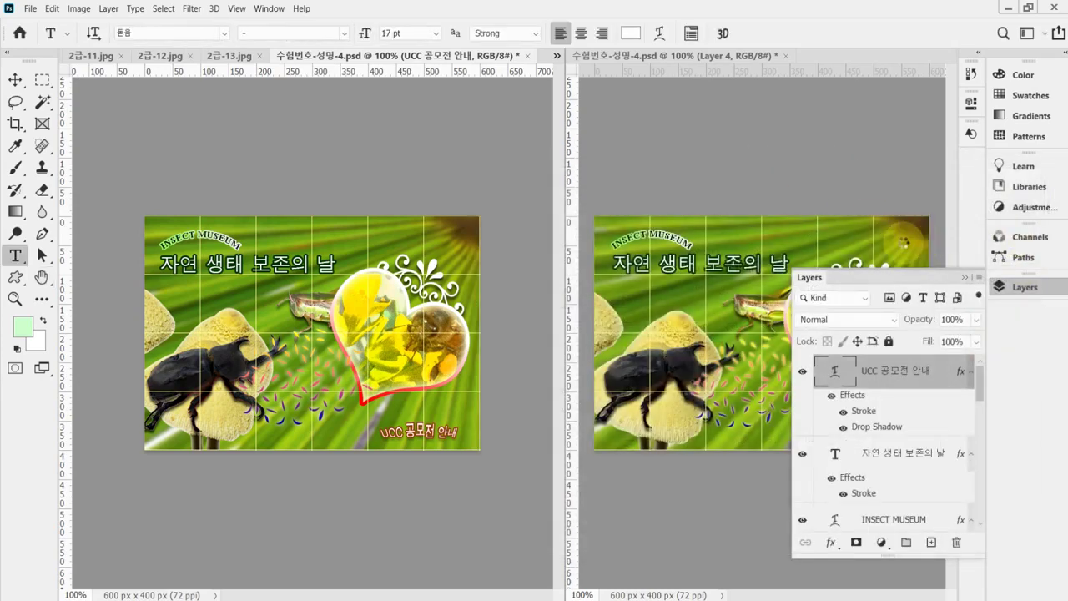
key("ctrl+s")
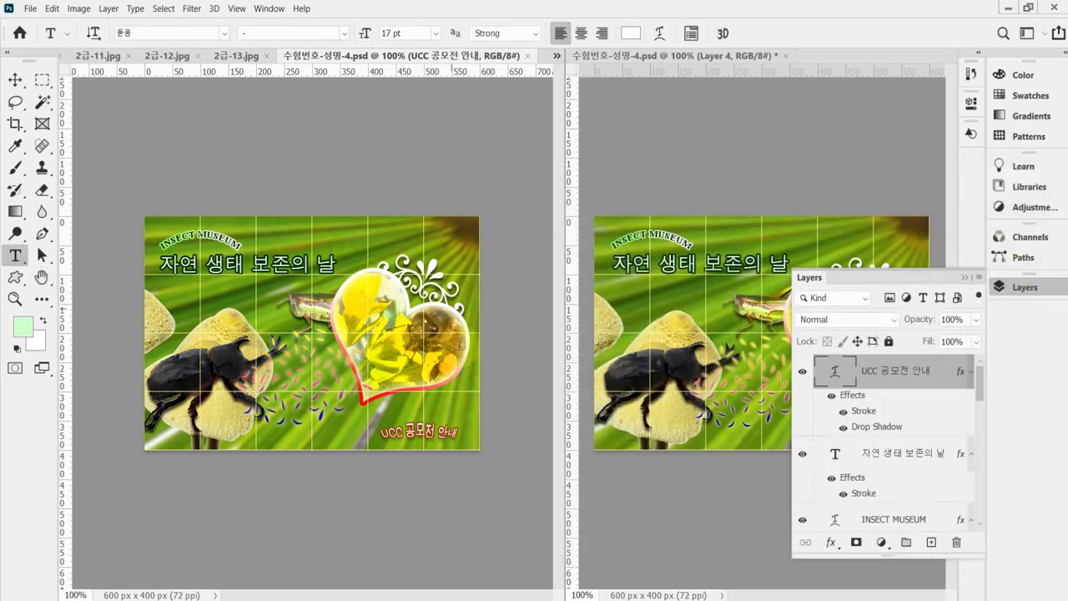
Step: Hide the grid and save a JPEG version as 수험번호-성명-4.jpg in the GTQ folder under 문서, with quality 8
key("ctrl+apostrophe")
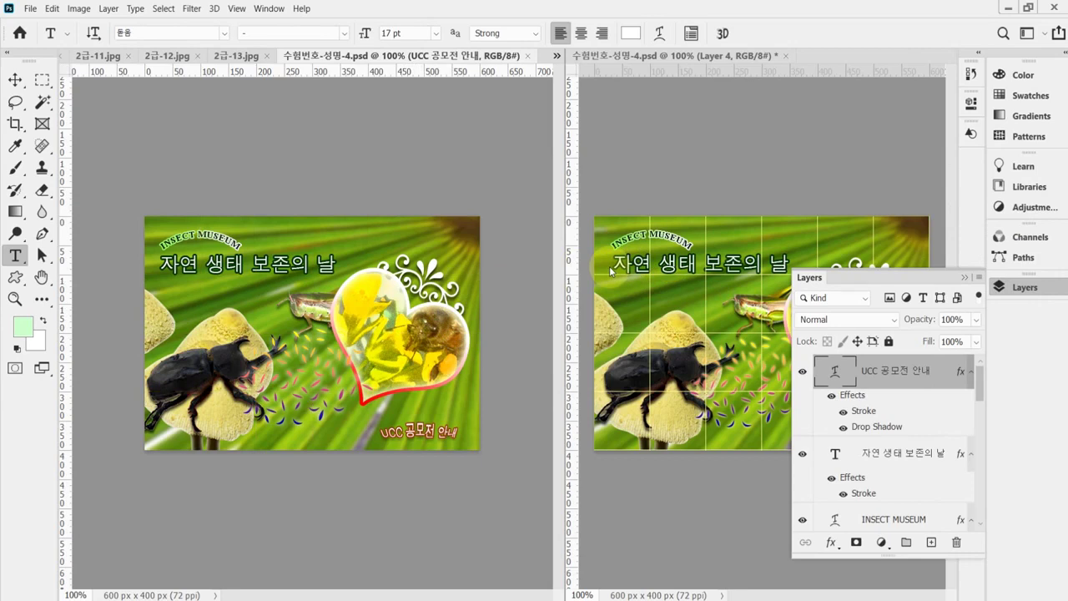
key("shift+ctrl+s")
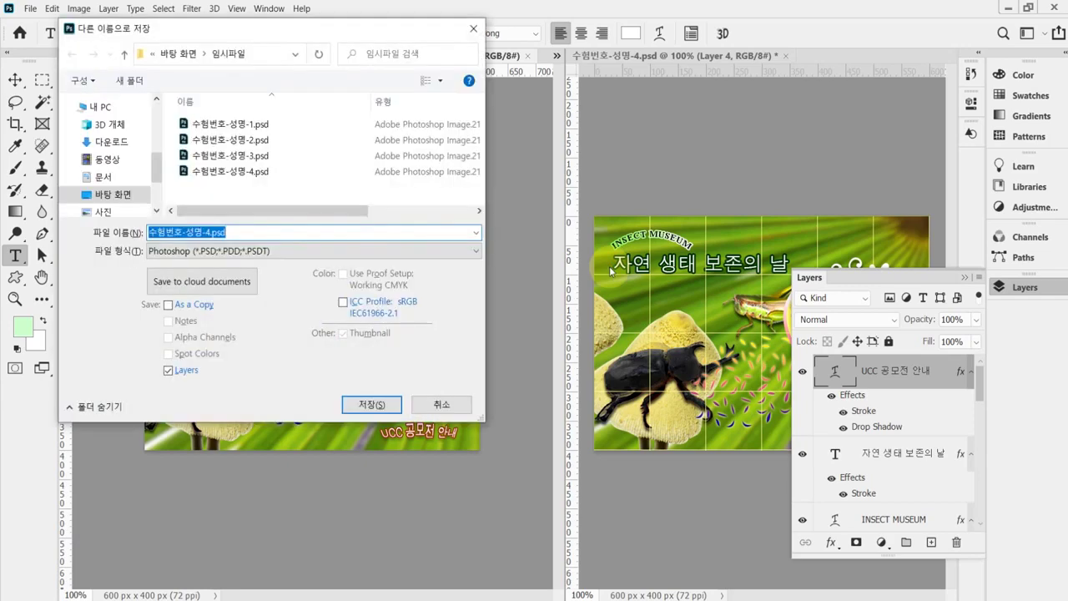
left_click(101, 107)
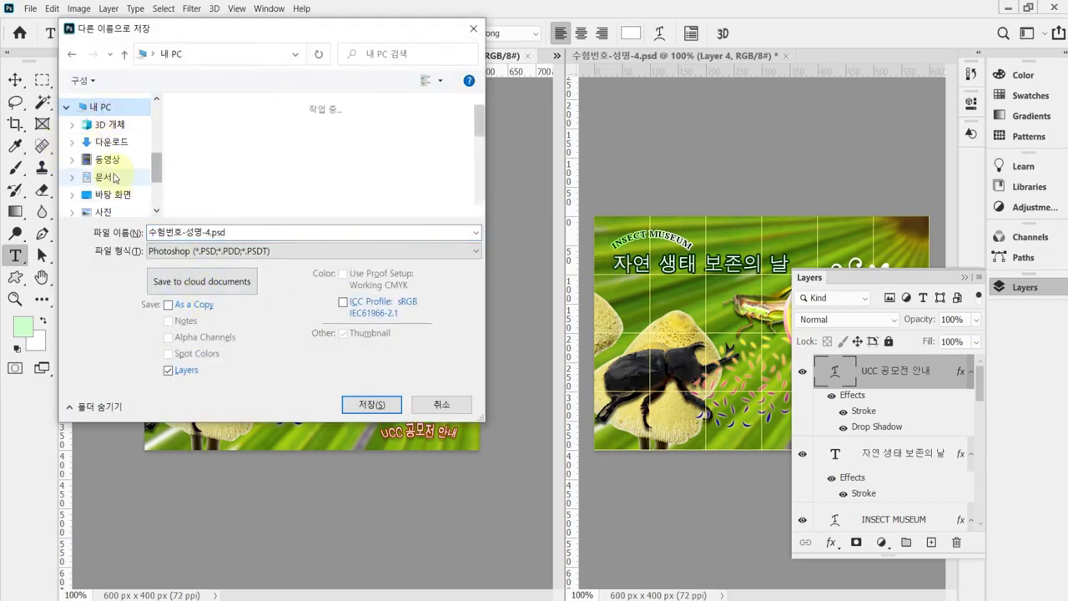
left_click(103, 177)
scroll(229, 213, "down", 1)
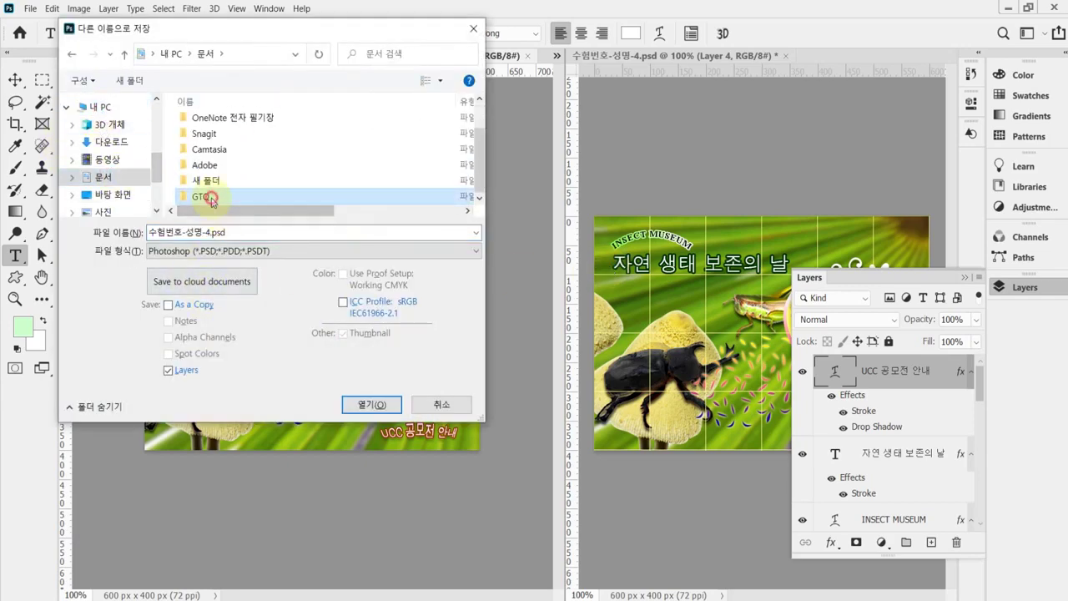
double_click(205, 195)
left_click(217, 250)
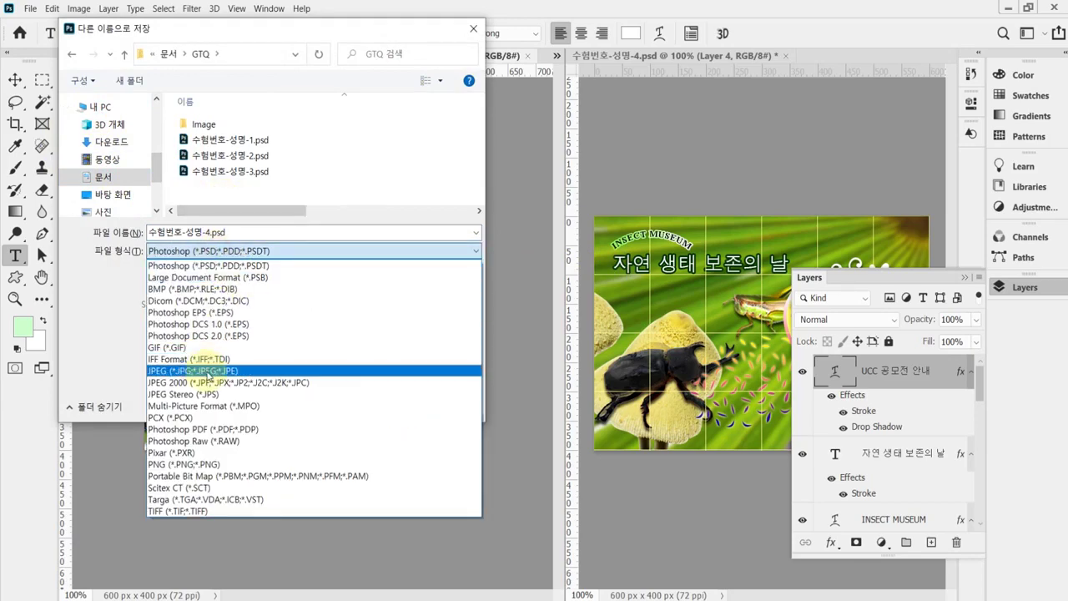
left_click(207, 372)
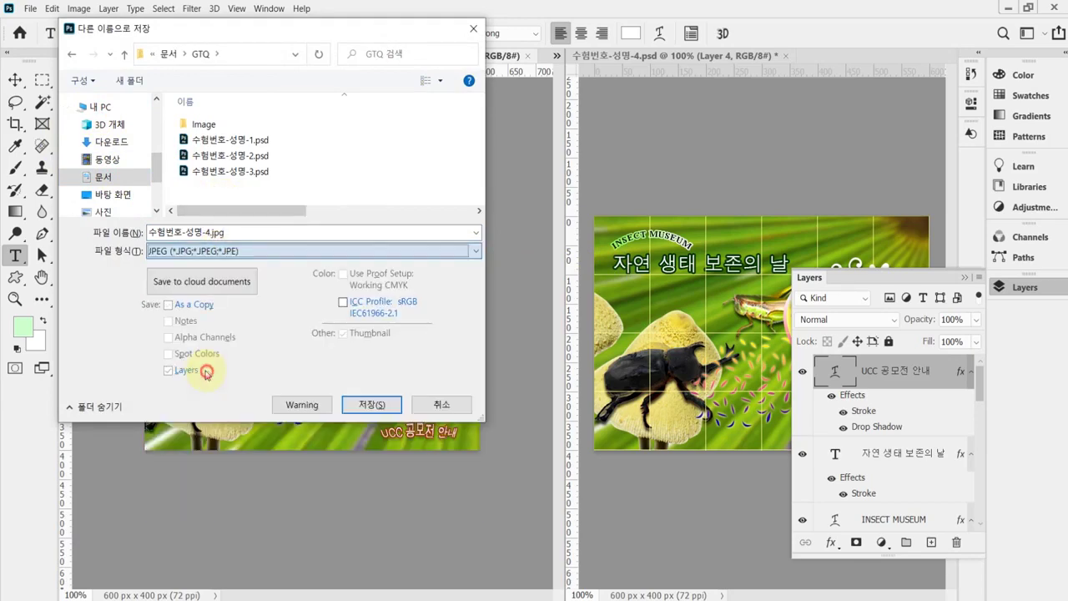
left_click(371, 404)
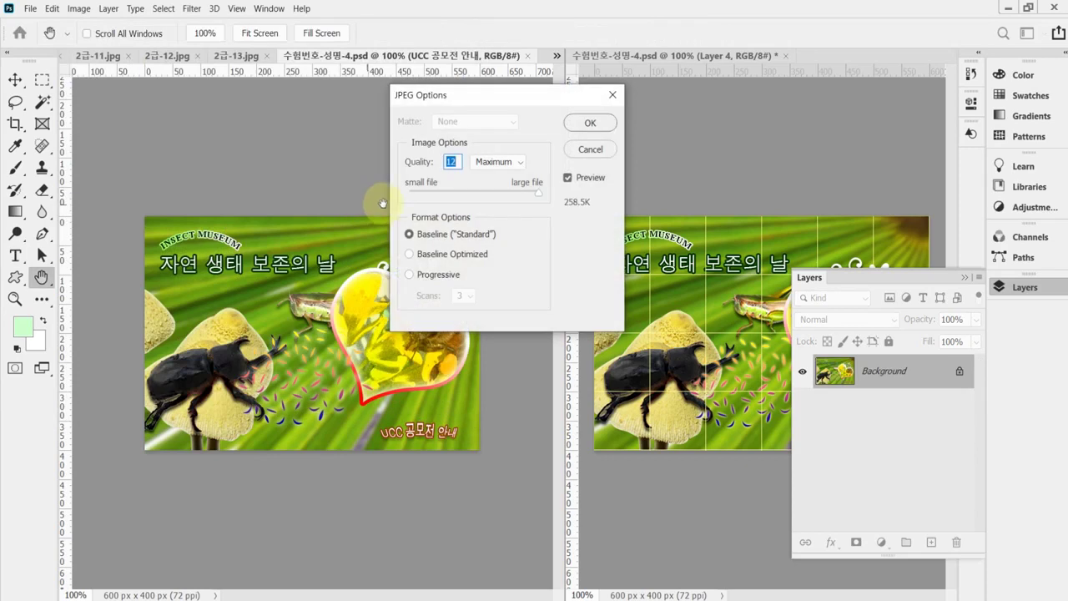
type("8")
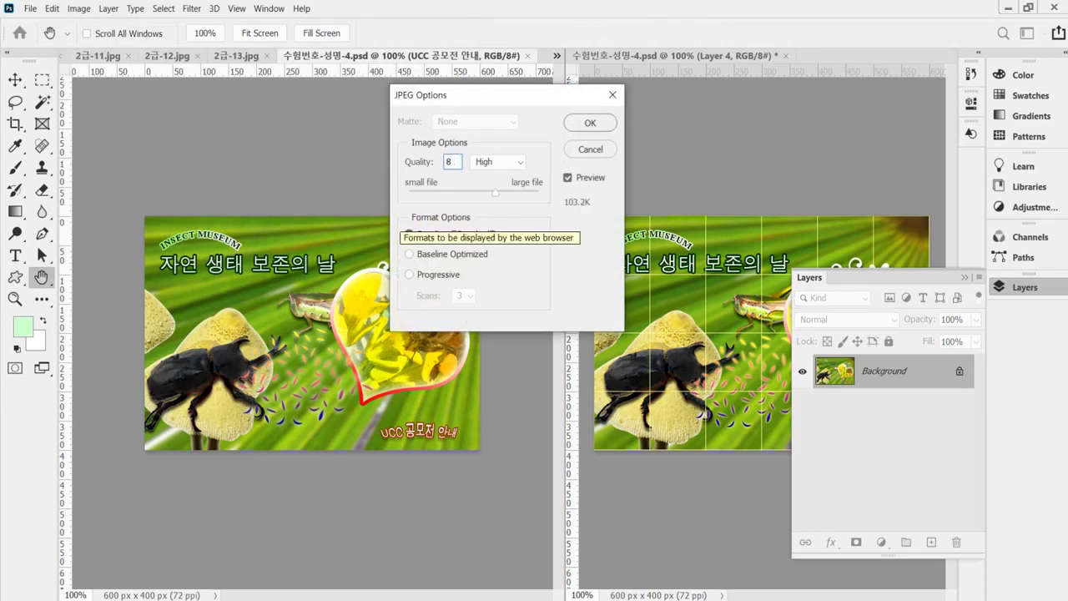
key("Return")
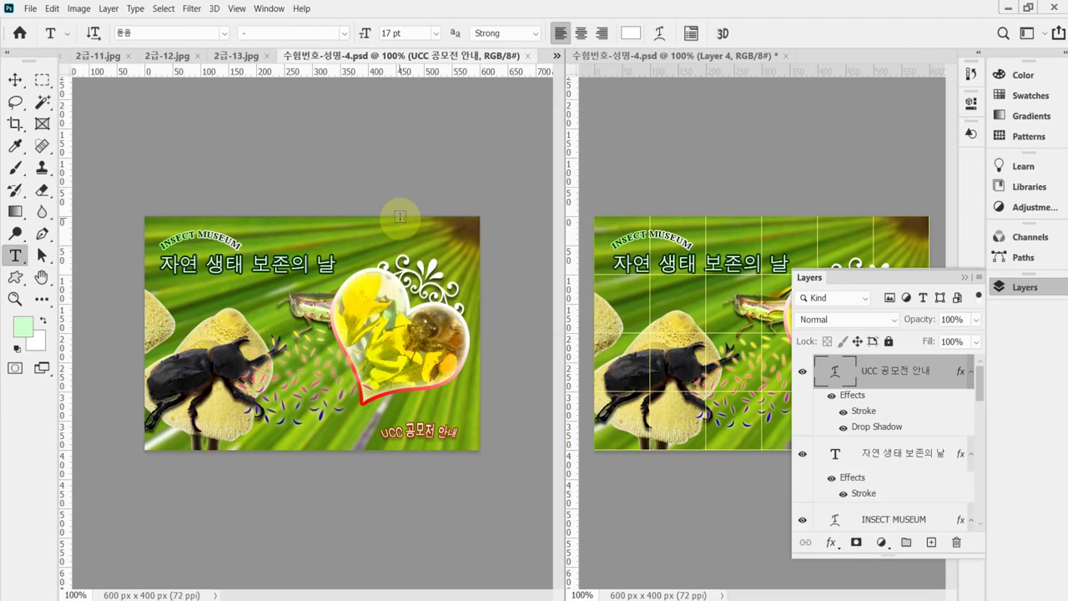
Step: Resize the whole image to 60 × 40 pixels, keeping the proportions linked and the resolution at 72 pixels/inch
left_click(78, 9)
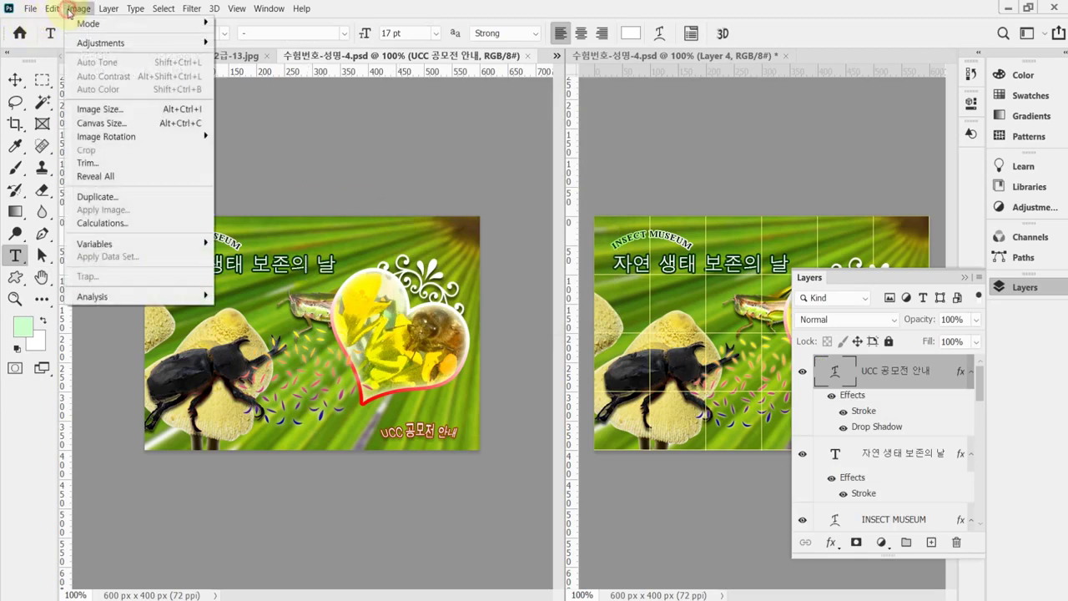
left_click(111, 110)
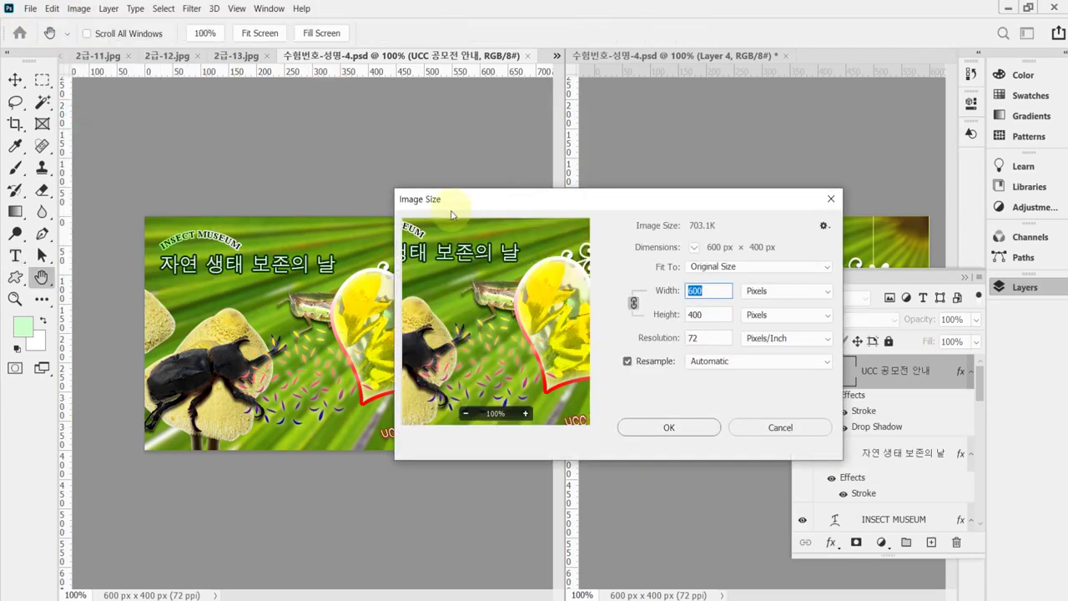
type("60")
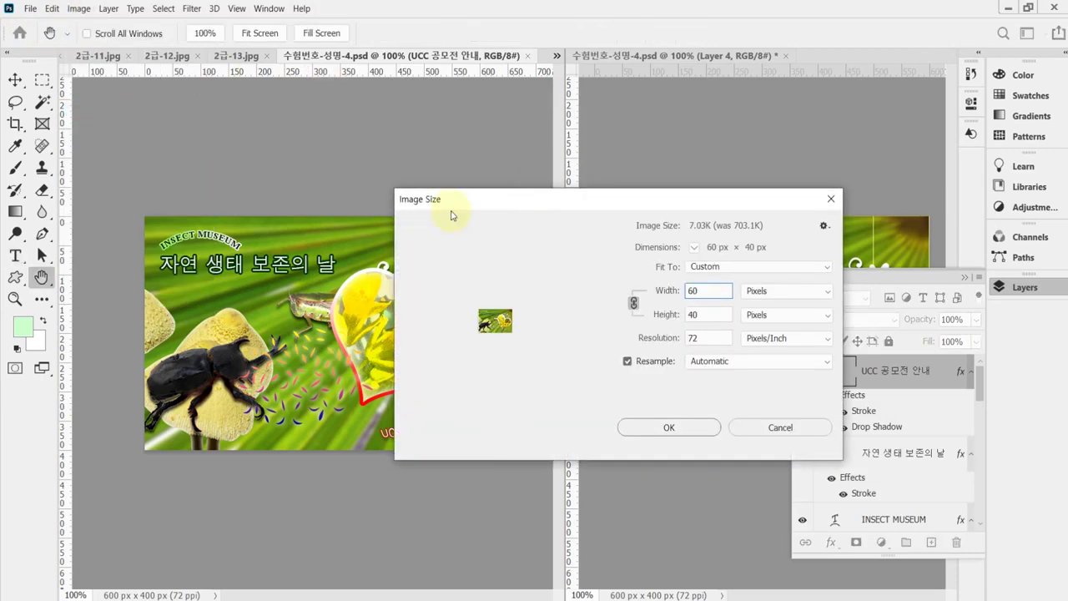
key("Return")
key("t")
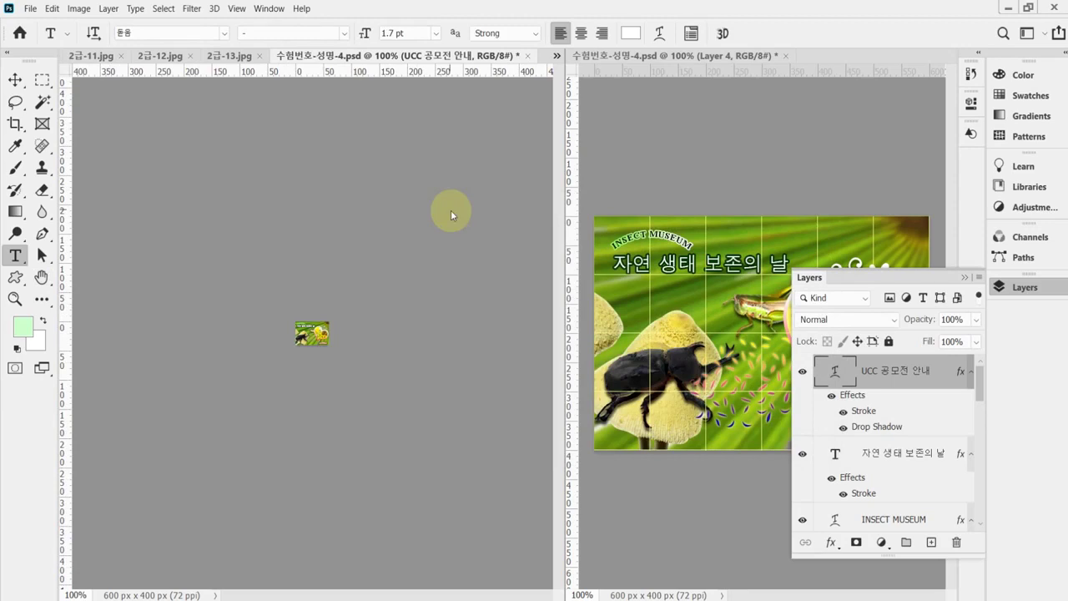
Step: Save the reduced document as 수험번호-성명-4.psd in Photoshop format with layers in the GTQ folder under 문서
key("ctrl+shift+s")
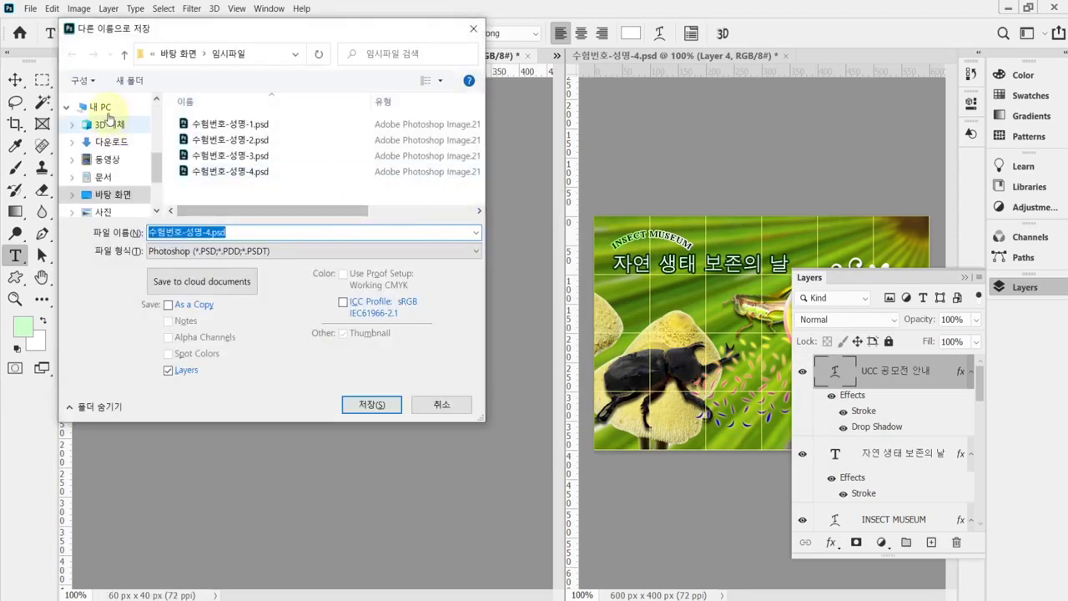
double_click(255, 178)
scroll(256, 178, "down", 1)
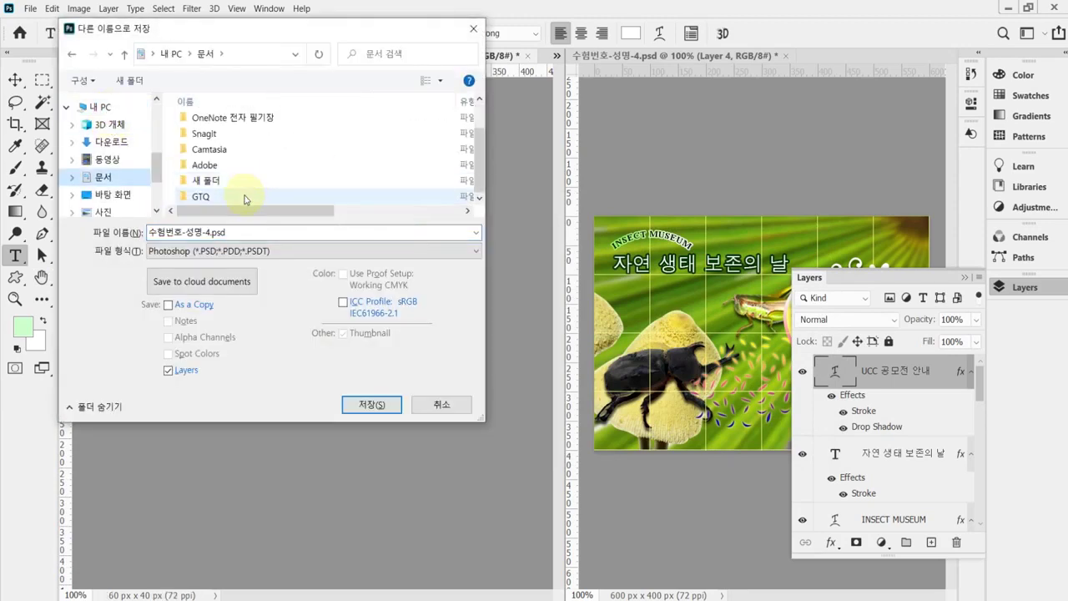
left_click(243, 194)
double_click(264, 200)
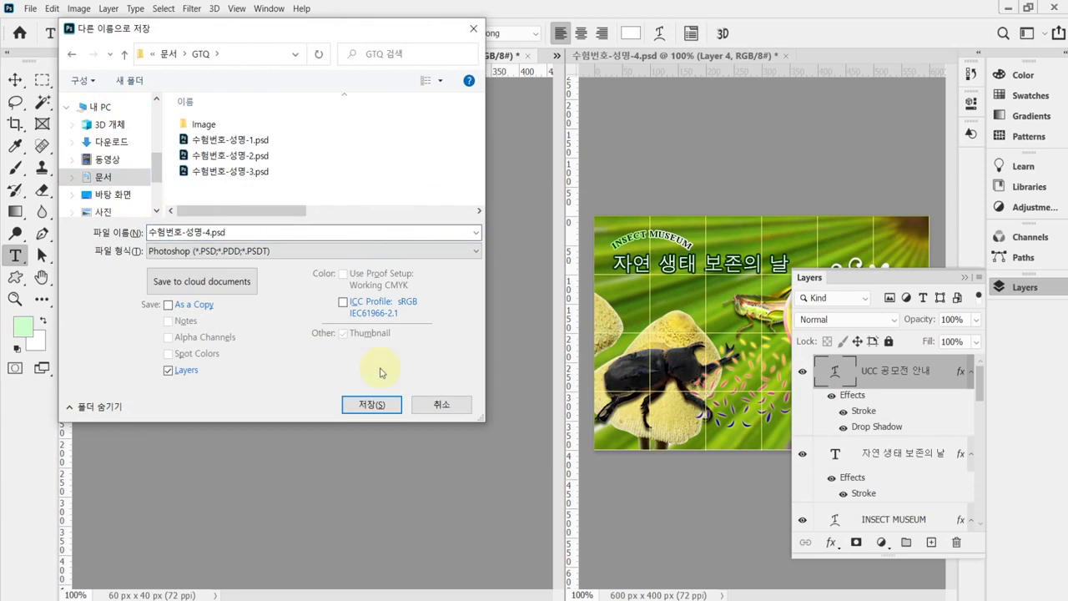
left_click(384, 409)
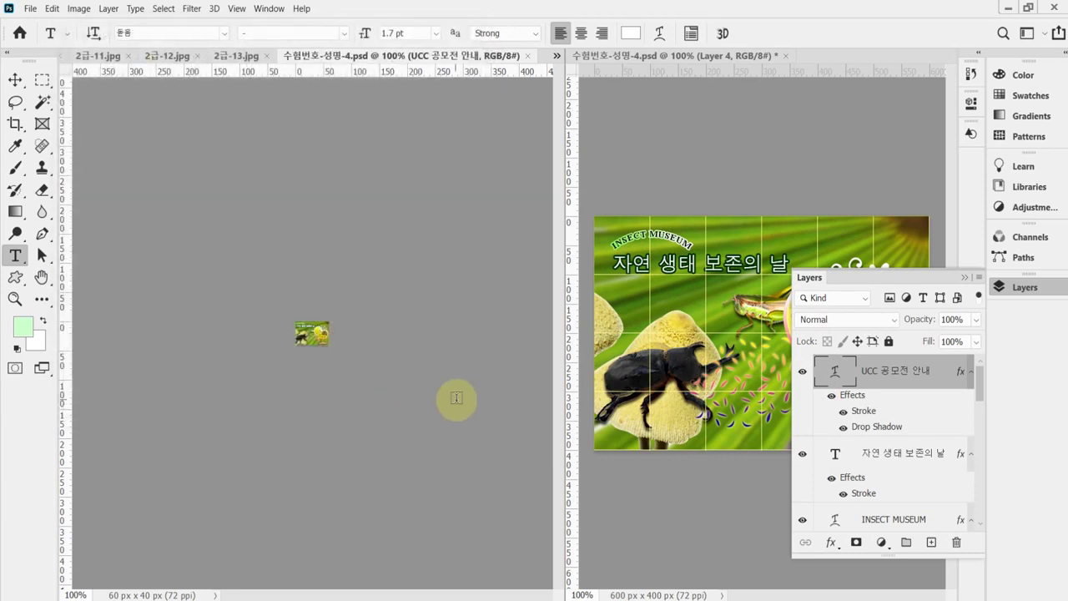